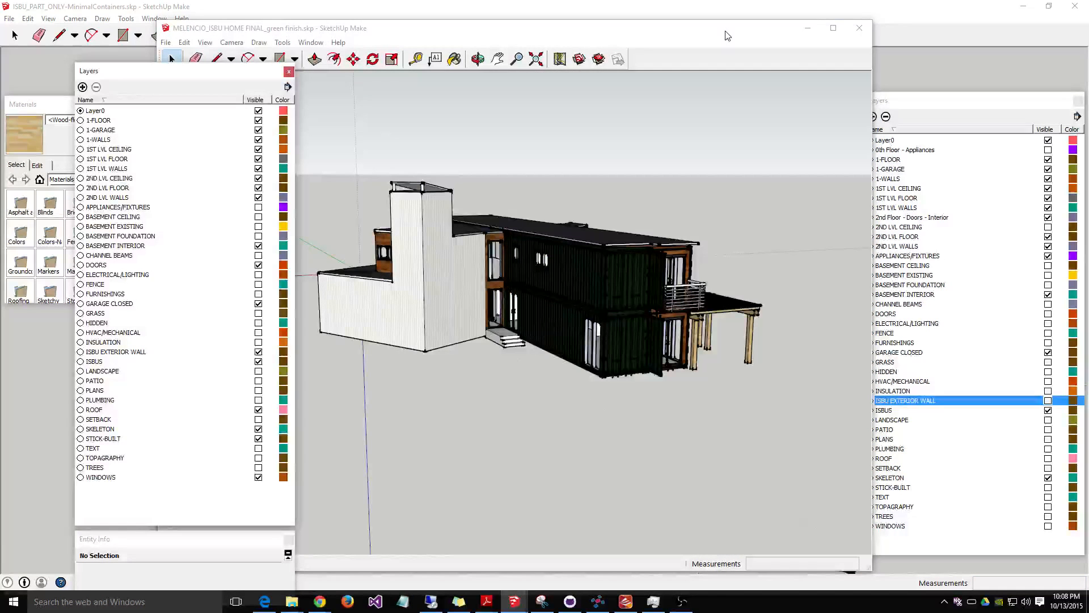
# Step: Maximize the green-finish house model, move the Layers window clear of the house, and bring the garage and entrance front into view
pyautogui.doubleClick(728, 36)
pyautogui.moveTo(206, 80); pyautogui.dragTo(951, 84)
pyautogui.moveTo(312, 308); pyautogui.dragTo(91, 362, button='middle')
pyautogui.moveTo(194, 344); pyautogui.dragTo(607, 316, button='middle')
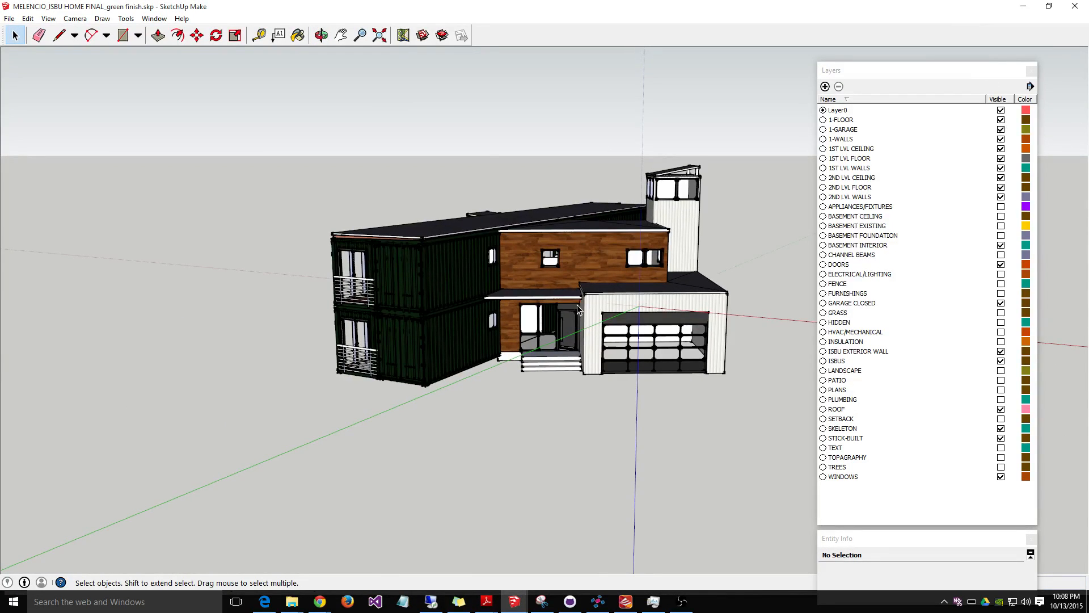
pyautogui.scroll(4, 569, 346)
pyautogui.moveTo(568, 343); pyautogui.dragTo(559, 373, button='middle')
pyautogui.moveTo(930, 80); pyautogui.dragTo(972, 70)
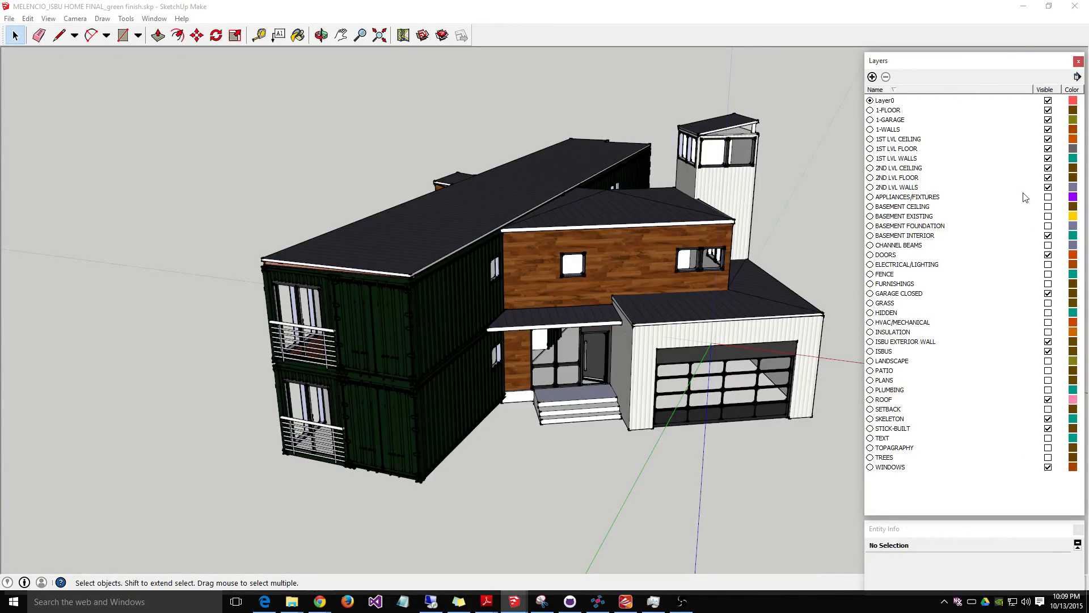
# Step: Hide the 1-FLOOR, 1-GARAGE, 1-WALLS, all 1ST LVL and 2ND LVL layers and the ROOF layer to look down into the interior
pyautogui.click(1048, 110)
pyautogui.click(1048, 120)
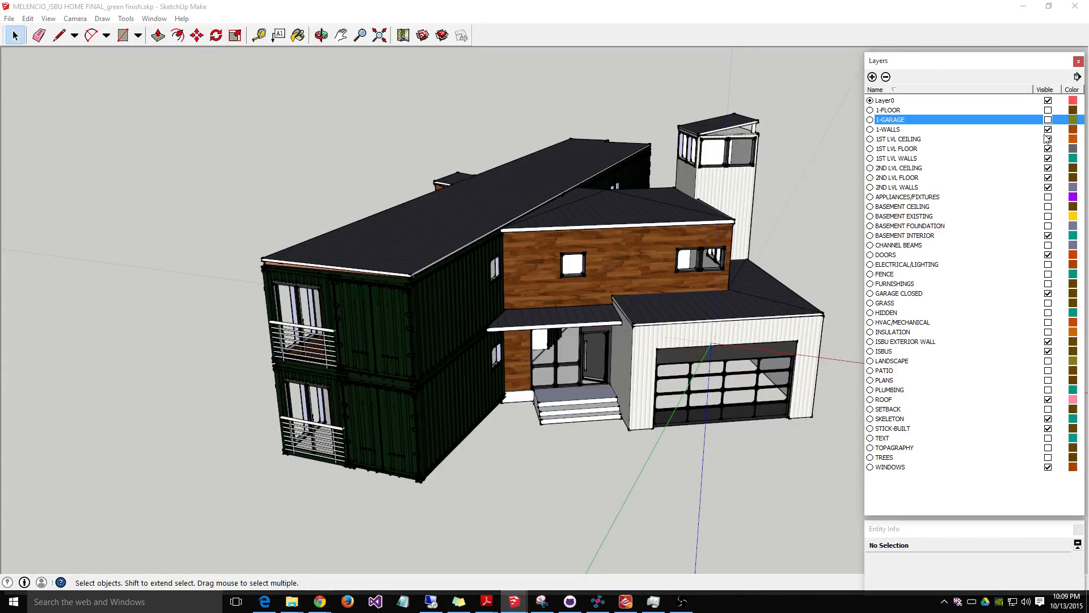
pyautogui.click(1048, 130)
pyautogui.click(1048, 139)
pyautogui.click(1048, 148)
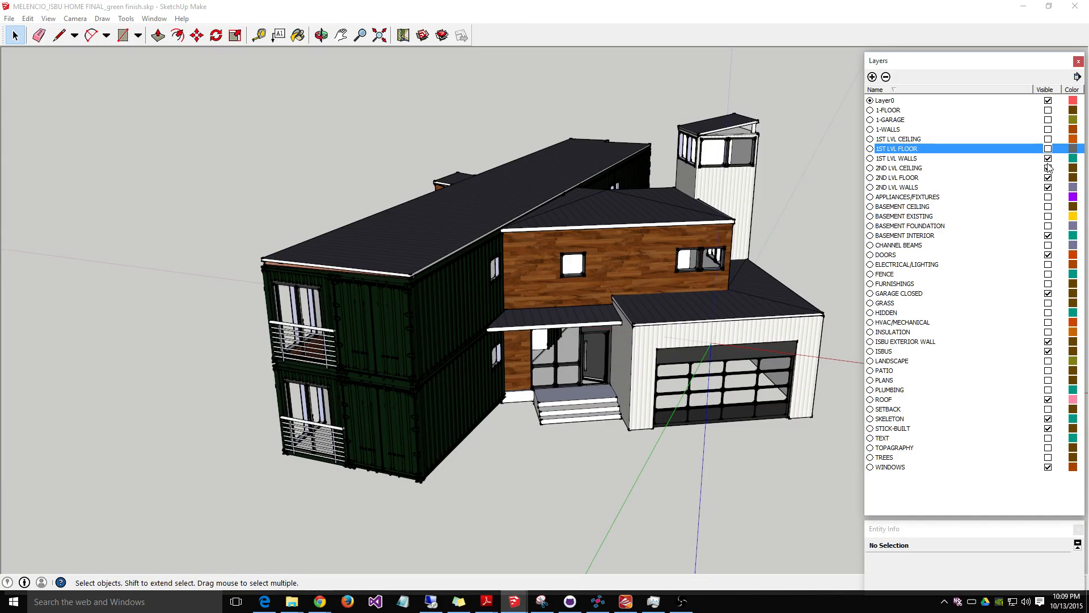
pyautogui.click(1048, 168)
pyautogui.click(1048, 158)
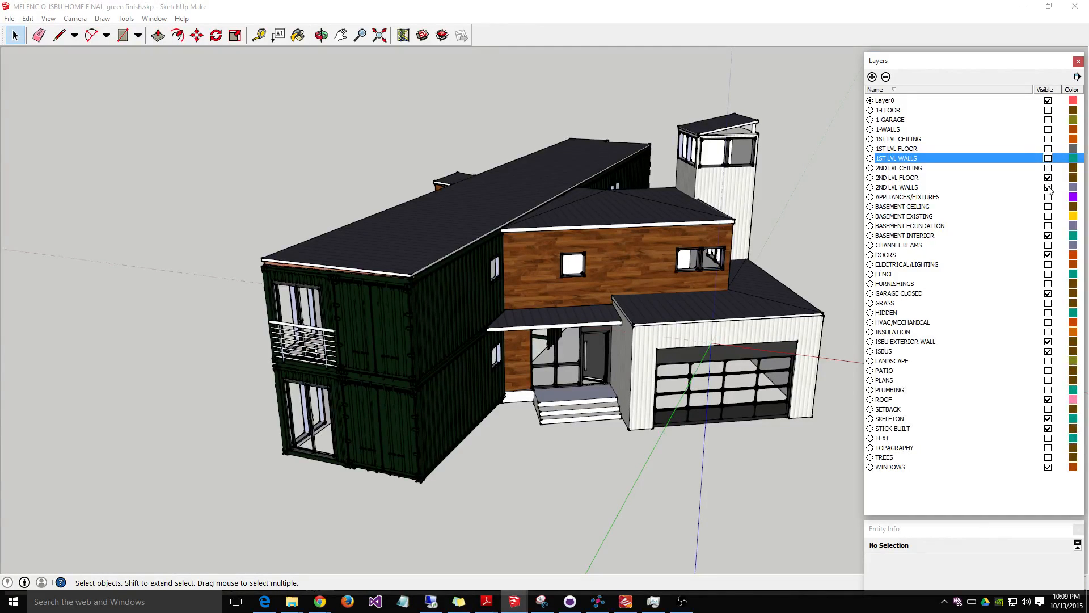
pyautogui.click(1048, 178)
pyautogui.click(1048, 188)
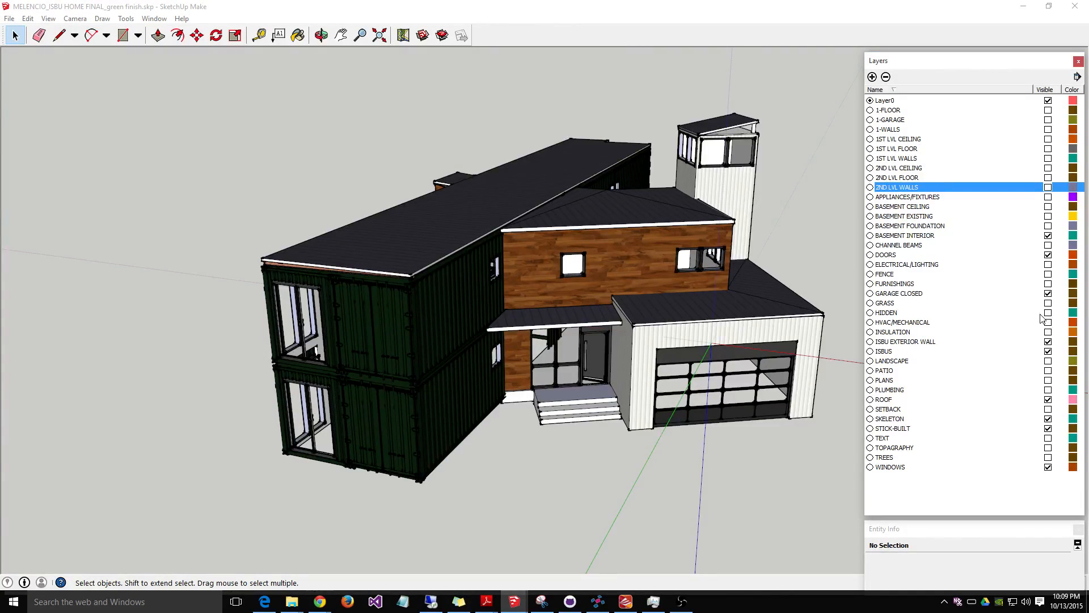
pyautogui.click(1048, 400)
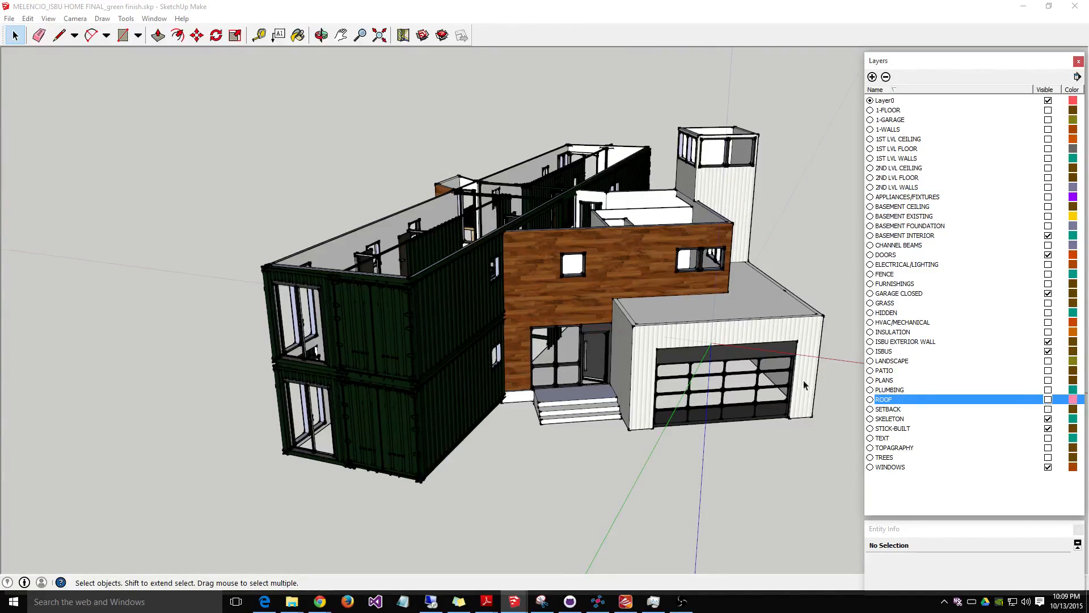
pyautogui.moveTo(539, 237); pyautogui.dragTo(565, 378, button='middle')
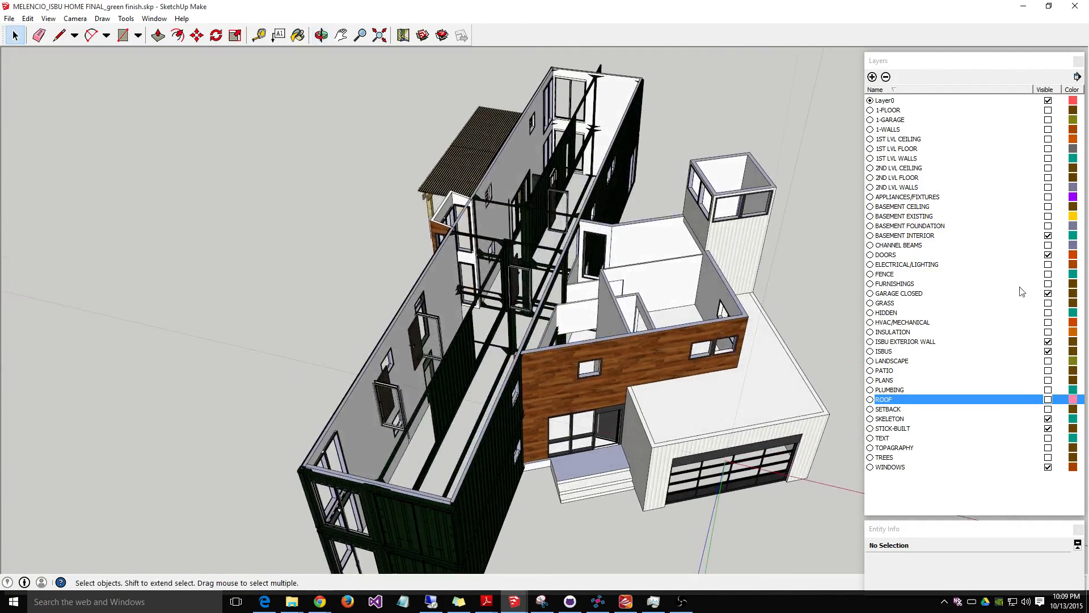
# Step: Show the 1ST LVL WALLS, 1ST LVL FLOOR, 1ST LVL CEILING, 1-WALLS, 1-GARAGE and 1-FLOOR layers
pyautogui.click(1049, 158)
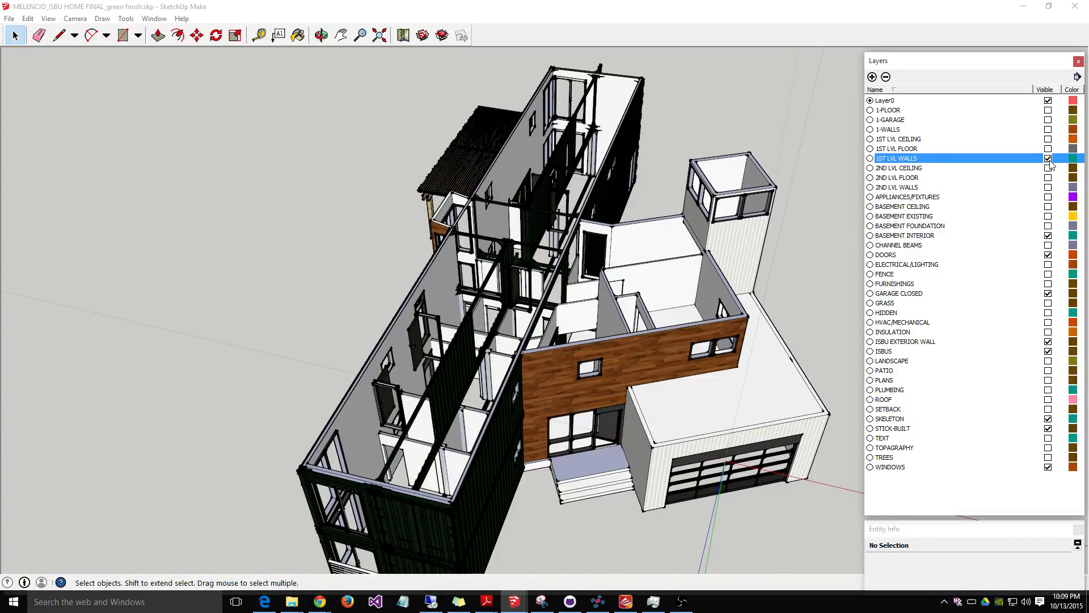
pyautogui.click(1048, 149)
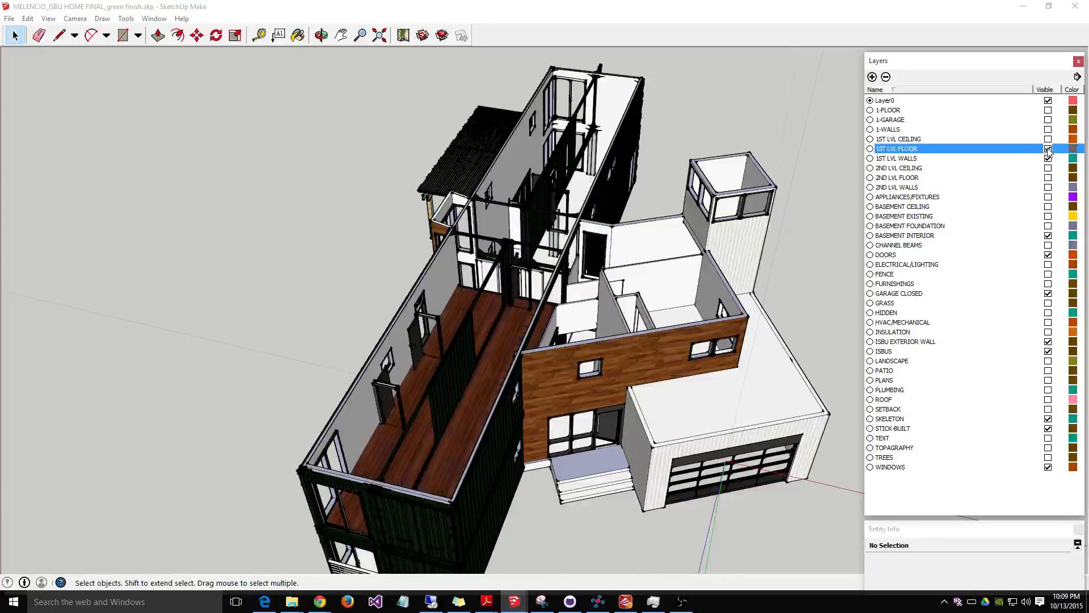
pyautogui.click(1048, 140)
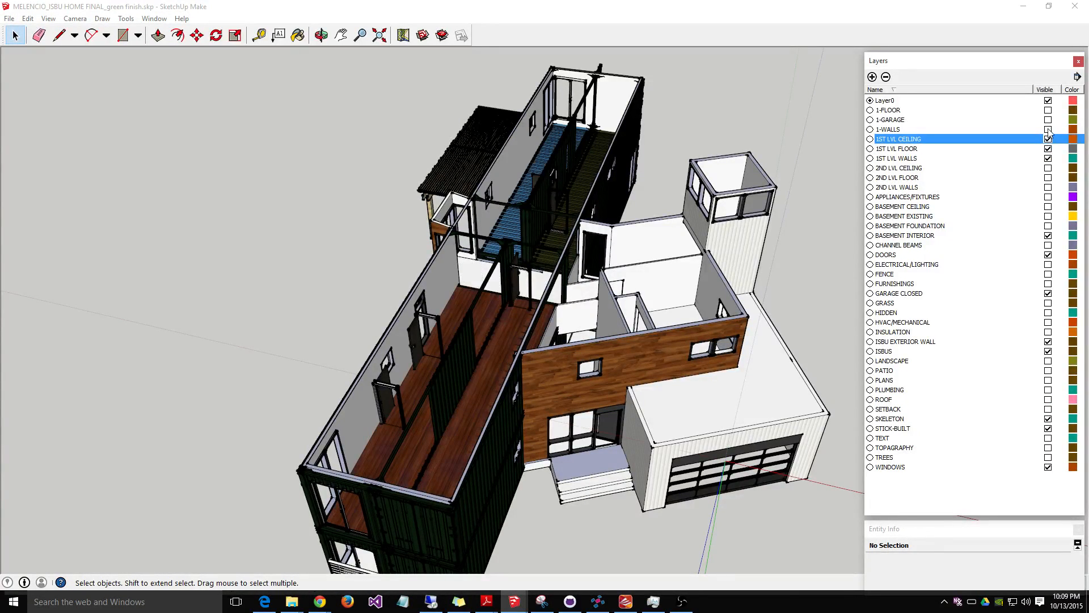
pyautogui.click(1049, 130)
pyautogui.click(1049, 120)
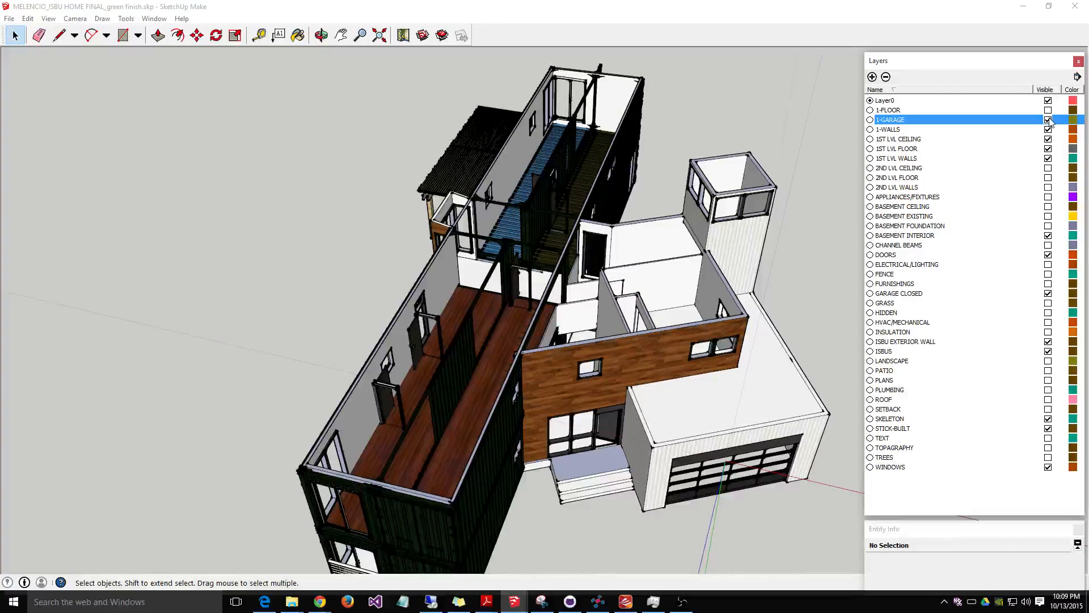
pyautogui.click(1048, 111)
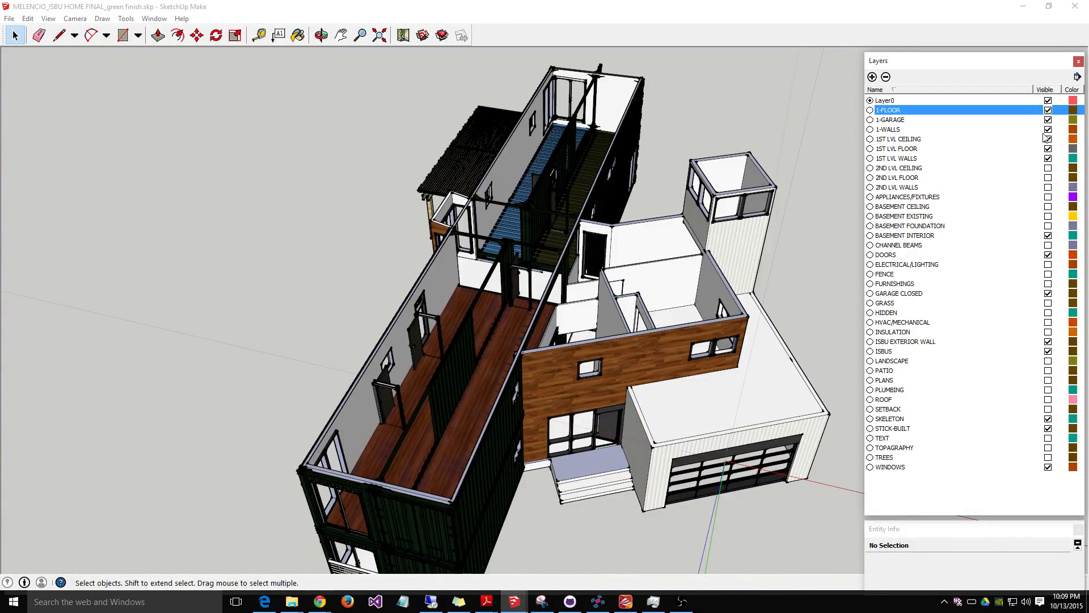
# Step: Show the 2ND LVL CEILING, 2ND LVL FLOOR, 2ND LVL WALLS and APPLIANCES/FIXTURES layers
pyautogui.click(1048, 169)
pyautogui.click(1048, 178)
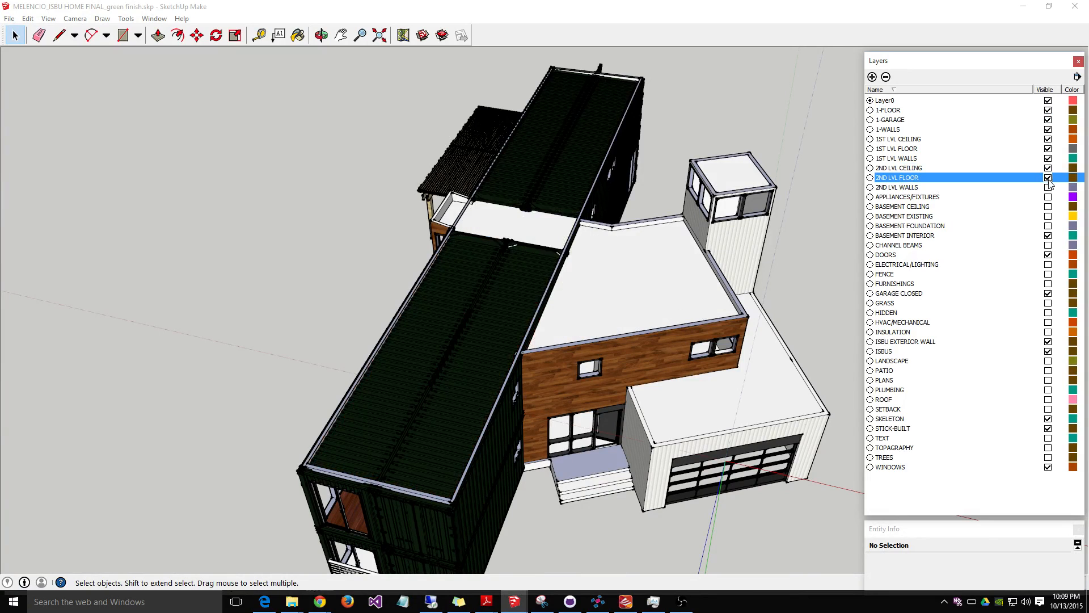
pyautogui.click(1048, 188)
pyautogui.click(1048, 197)
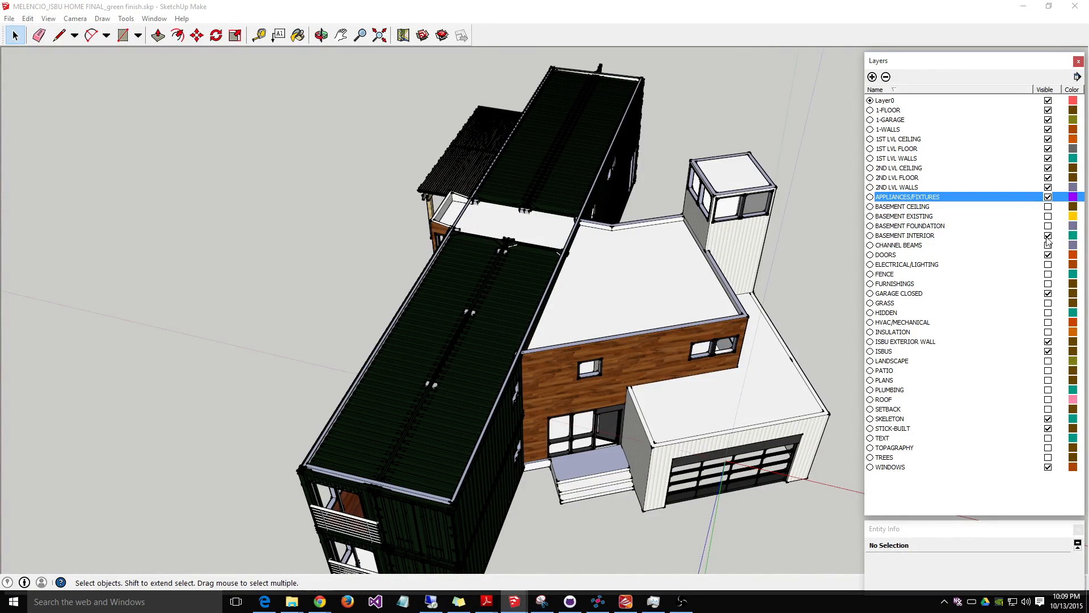
# Step: Show the BASEMENT CEILING, BASEMENT FOUNDATION, BASEMENT EXISTING and ROOF layers
pyautogui.click(1048, 207)
pyautogui.click(1048, 226)
pyautogui.click(1048, 216)
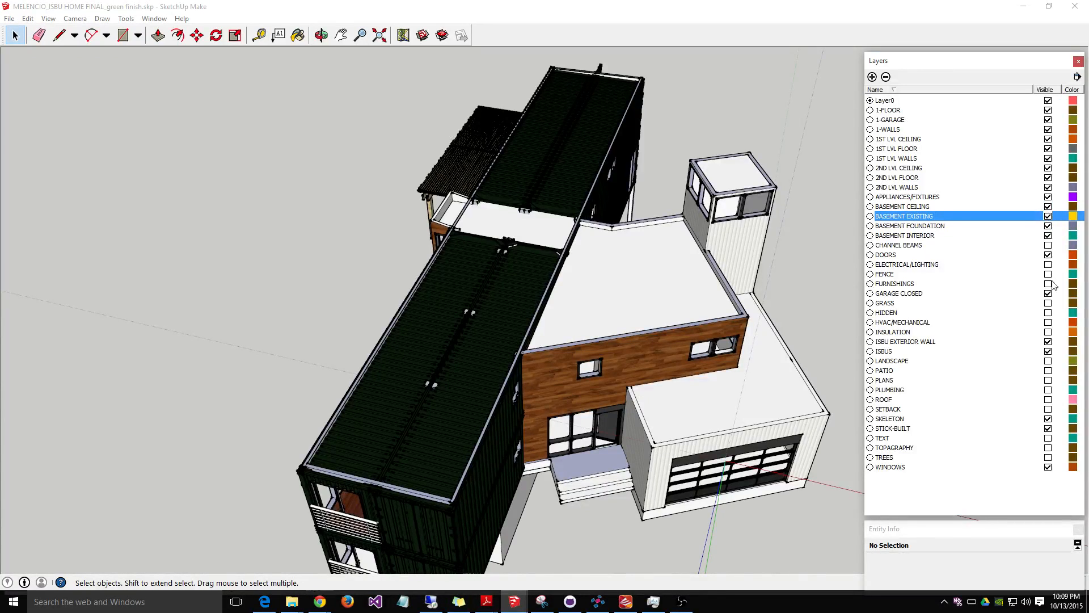
pyautogui.moveTo(816, 397); pyautogui.dragTo(704, 214, button='middle')
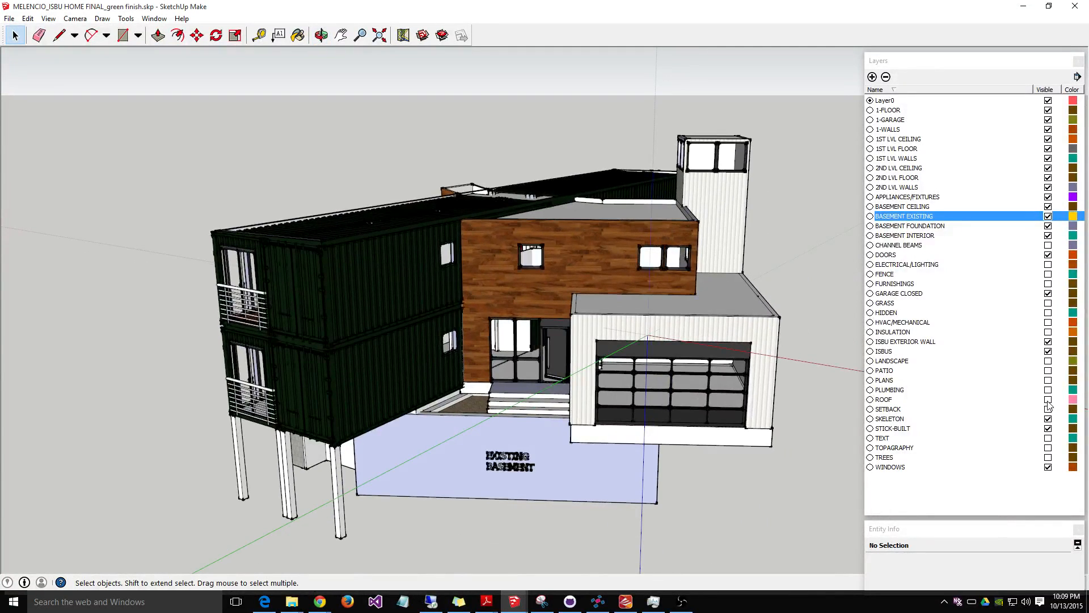
pyautogui.click(1048, 400)
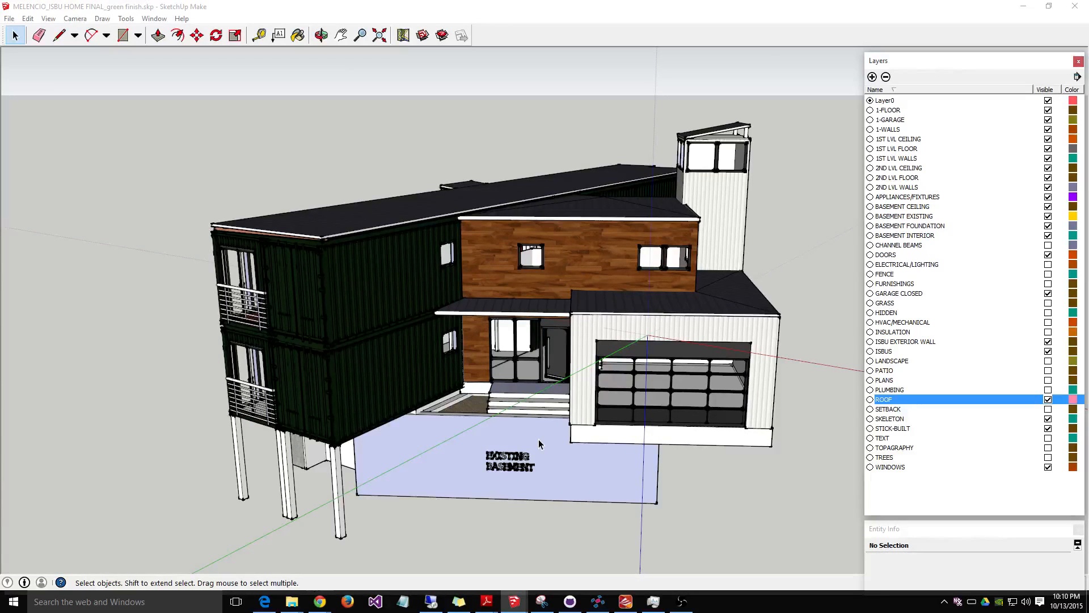
# Step: Show the GRASS, HIDDEN, HVAC/MECHANICAL, INSULATION, LANDSCAPE, PATIO and PLANS layers with the container side of the house in view
pyautogui.press('o')
pyautogui.moveTo(568, 417); pyautogui.dragTo(648, 410)
pyautogui.press('space')
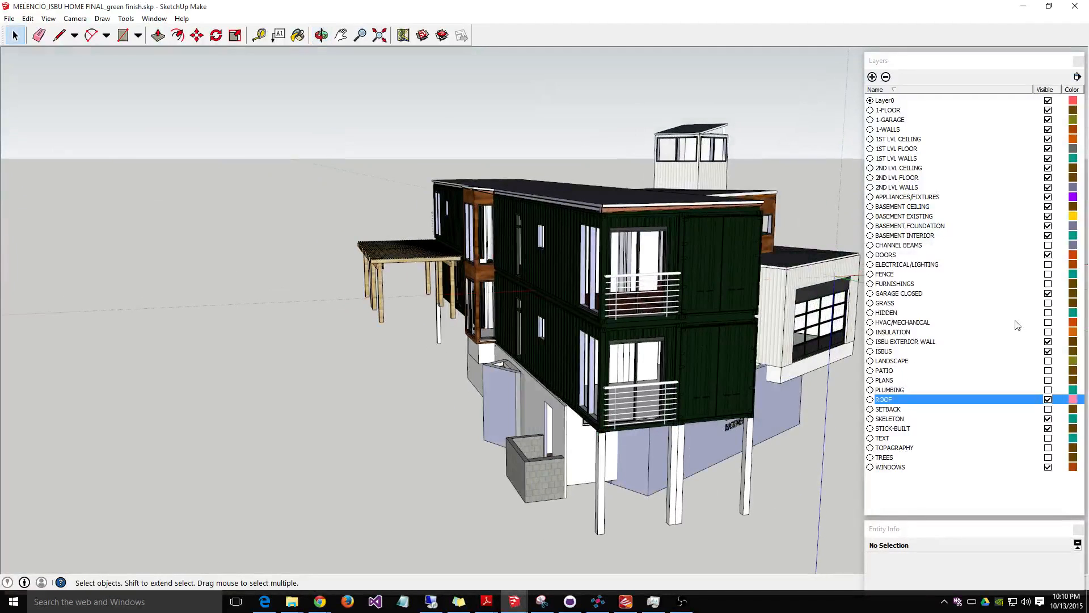
pyautogui.click(1048, 304)
pyautogui.click(1047, 314)
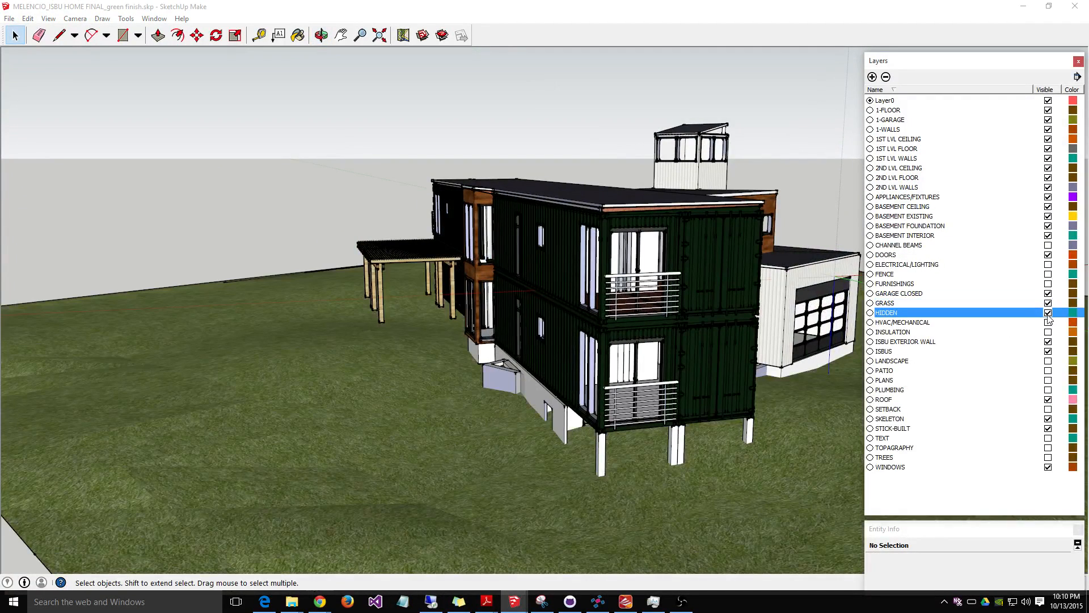
pyautogui.click(1048, 322)
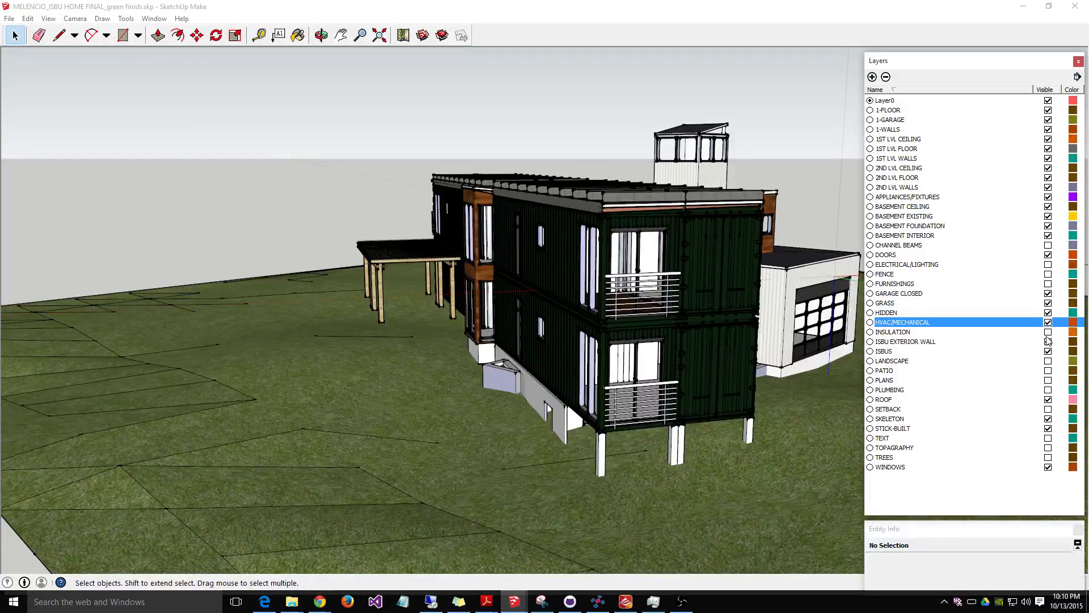
pyautogui.click(1048, 333)
pyautogui.click(1048, 362)
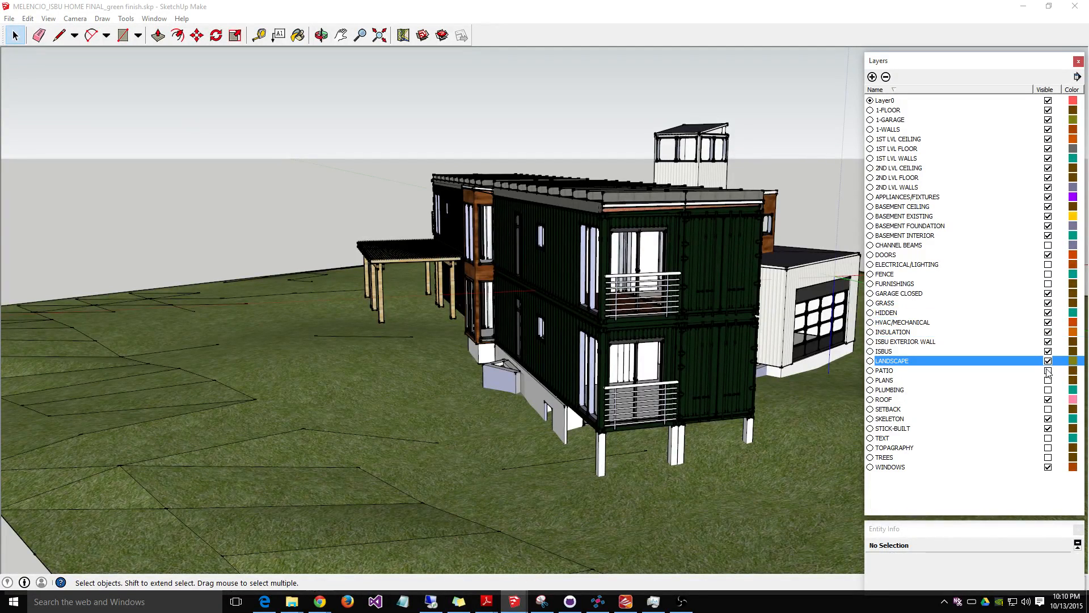
pyautogui.click(1047, 372)
pyautogui.click(1048, 380)
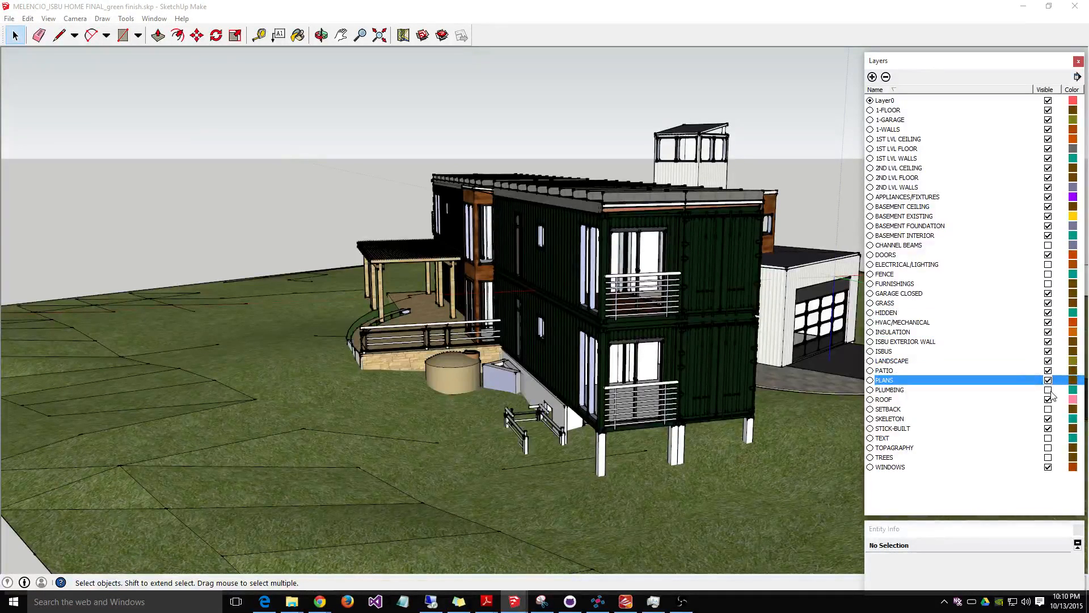
# Step: Show the PLUMBING layer, look at the floor plan sheets from the container end, and hide that layer again
pyautogui.click(1048, 390)
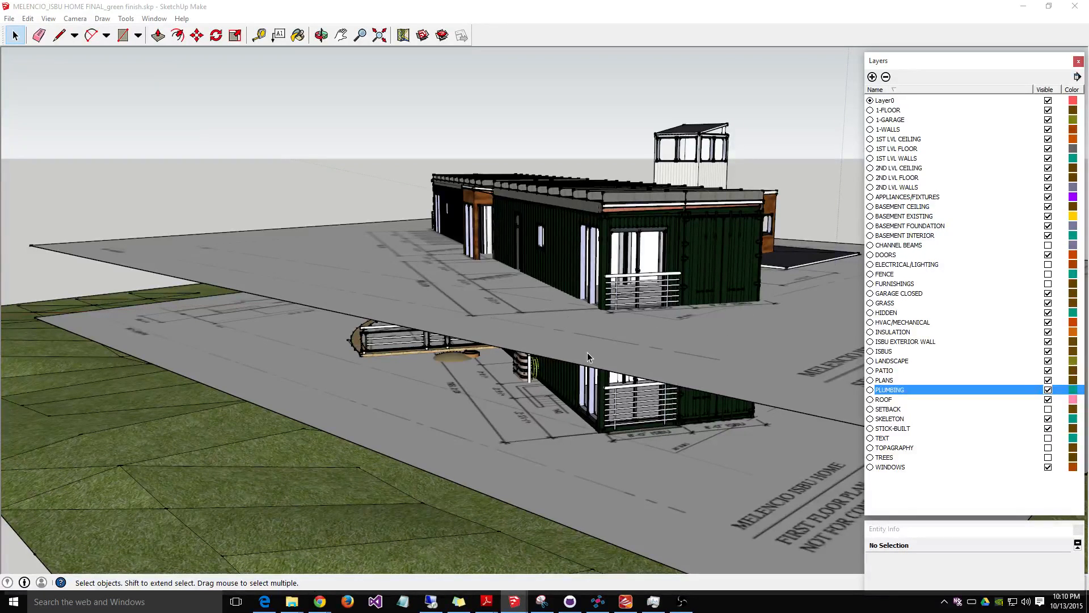
pyautogui.moveTo(548, 434); pyautogui.dragTo(376, 326, button='middle')
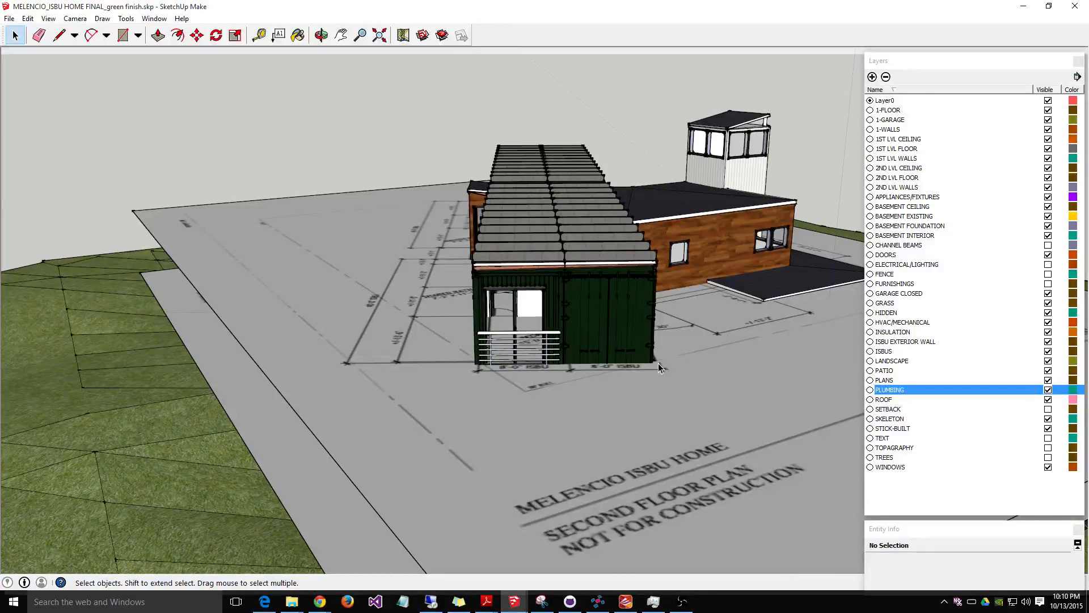
pyautogui.click(1048, 391)
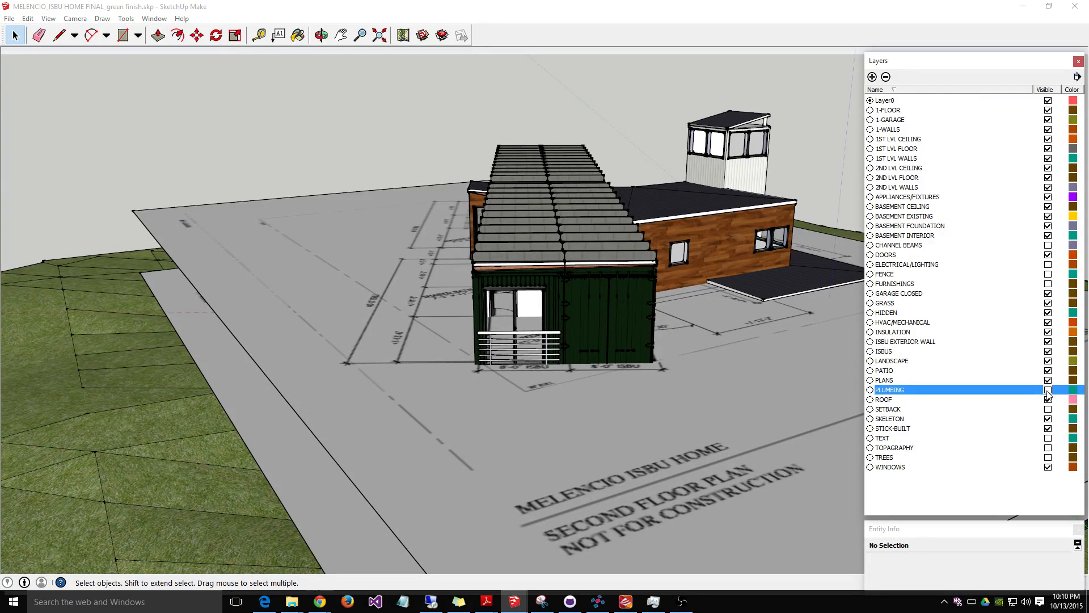
# Step: Minimize the house model and open the recent file FromStratch.skp in a maximized window, viewing the single container from another side
pyautogui.click(1024, 7)
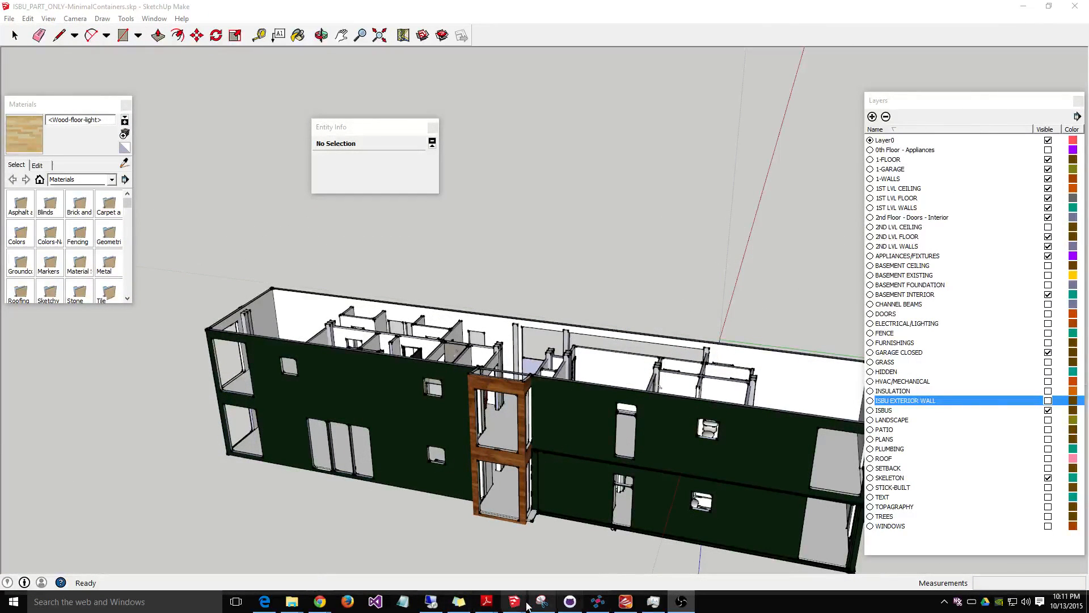
pyautogui.moveTo(514, 601)
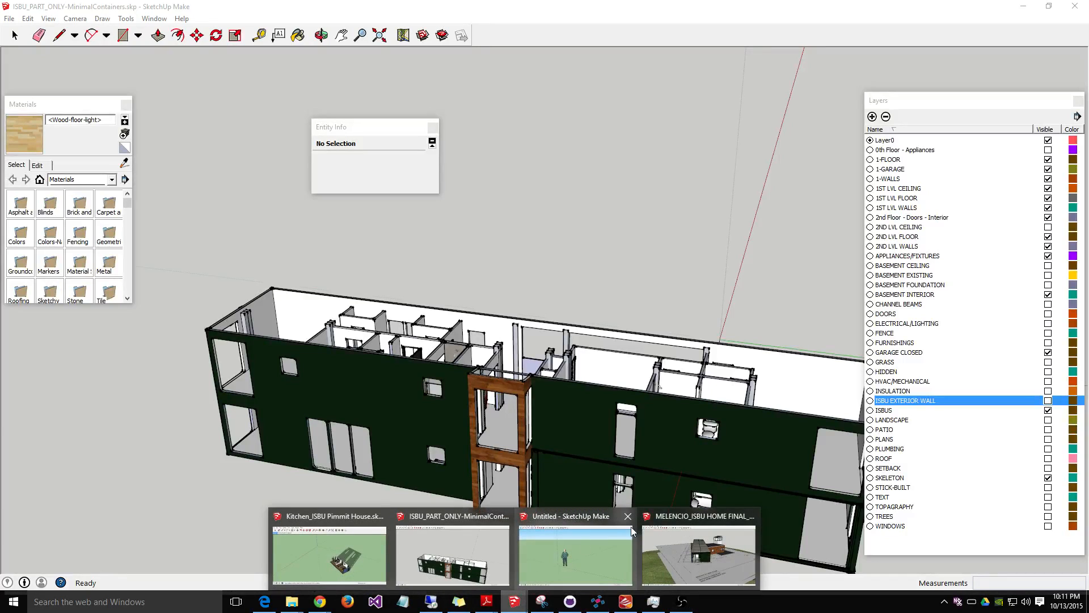
pyautogui.click(564, 568)
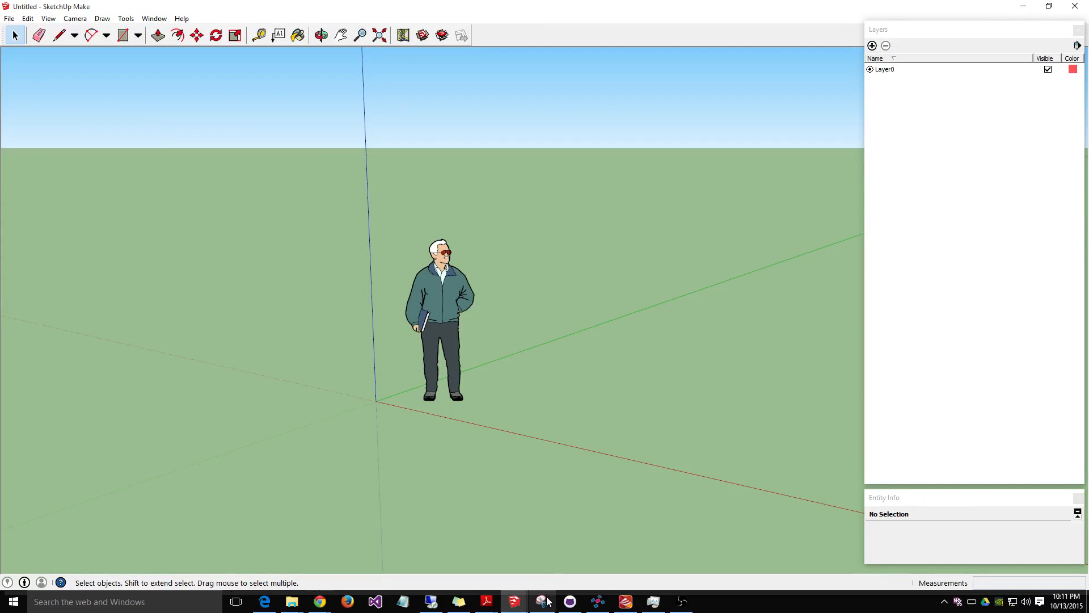
pyautogui.rightClick(516, 605)
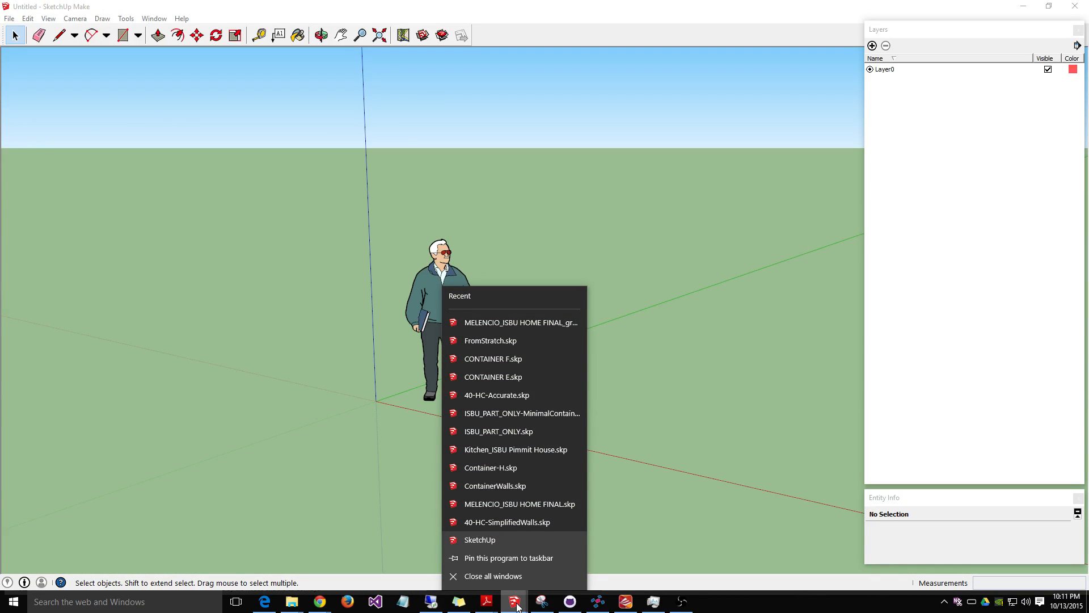
pyautogui.click(518, 341)
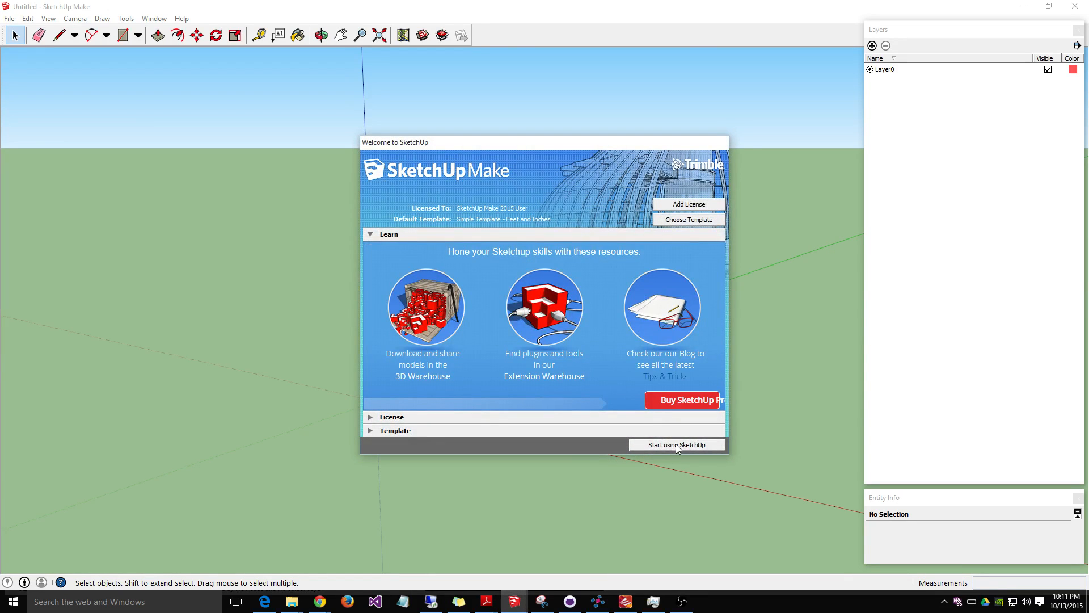
pyautogui.click(677, 445)
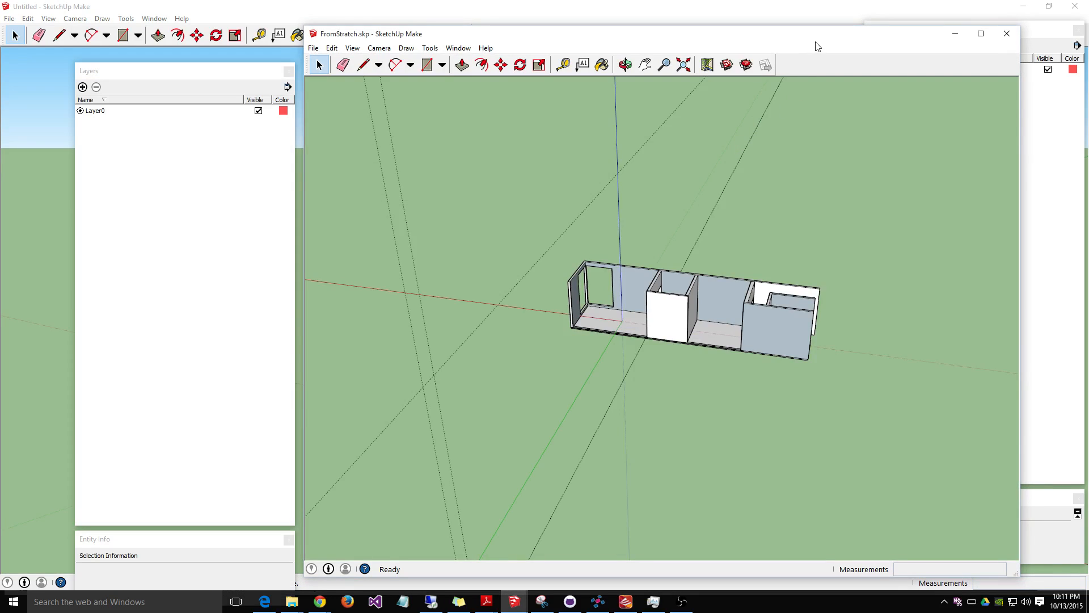
pyautogui.doubleClick(815, 42)
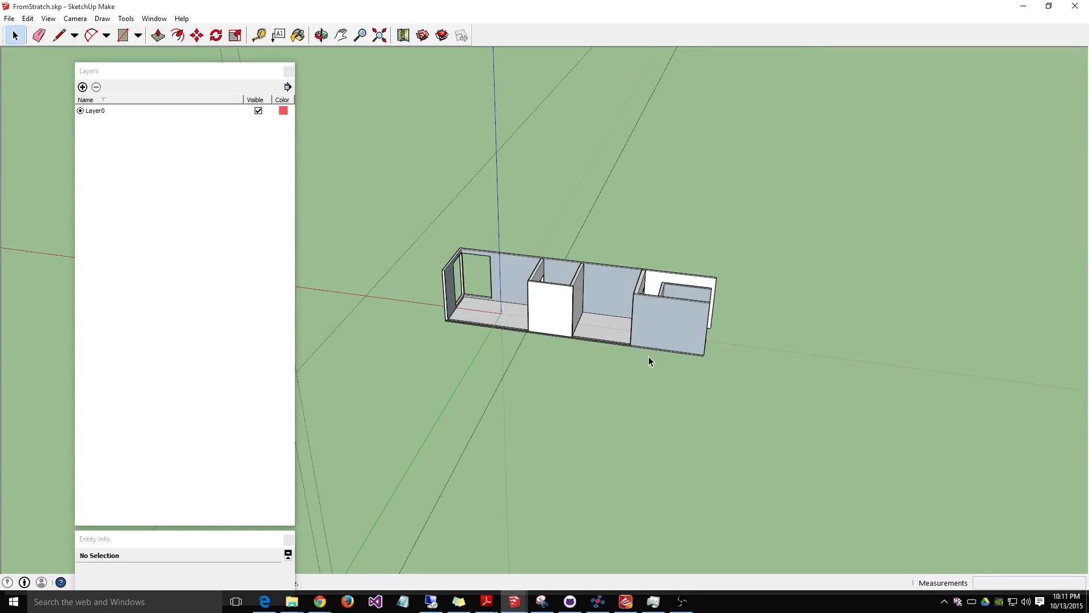
pyautogui.moveTo(613, 362); pyautogui.dragTo(517, 400, button='middle')
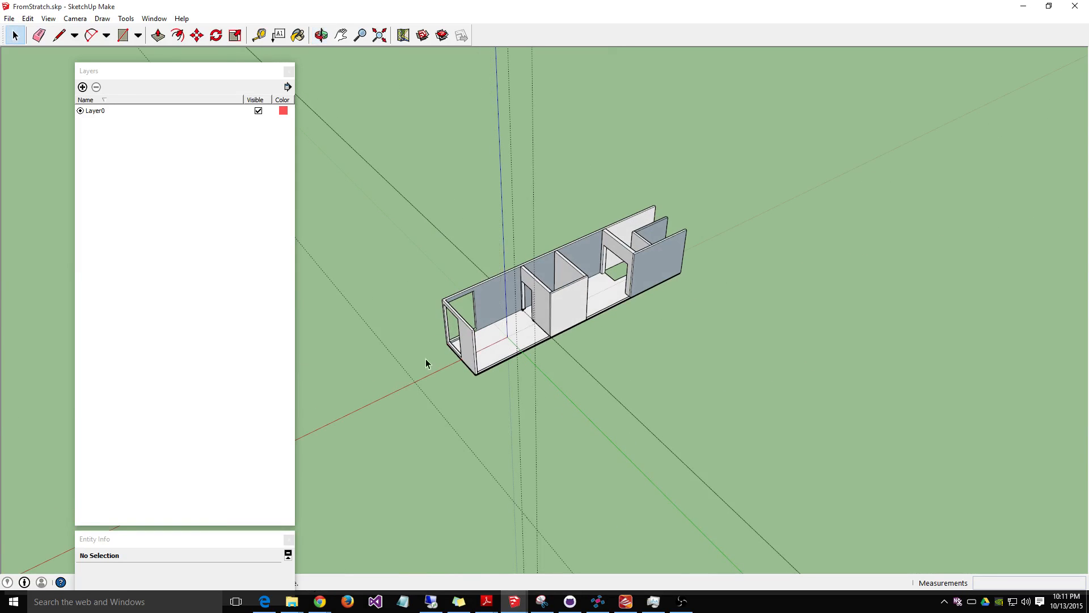
# Step: Switch to Adobe Reader to view the lettered container floor plans in PimmitISBU-3DModel-HiRes.pdf
pyautogui.click(486, 602)
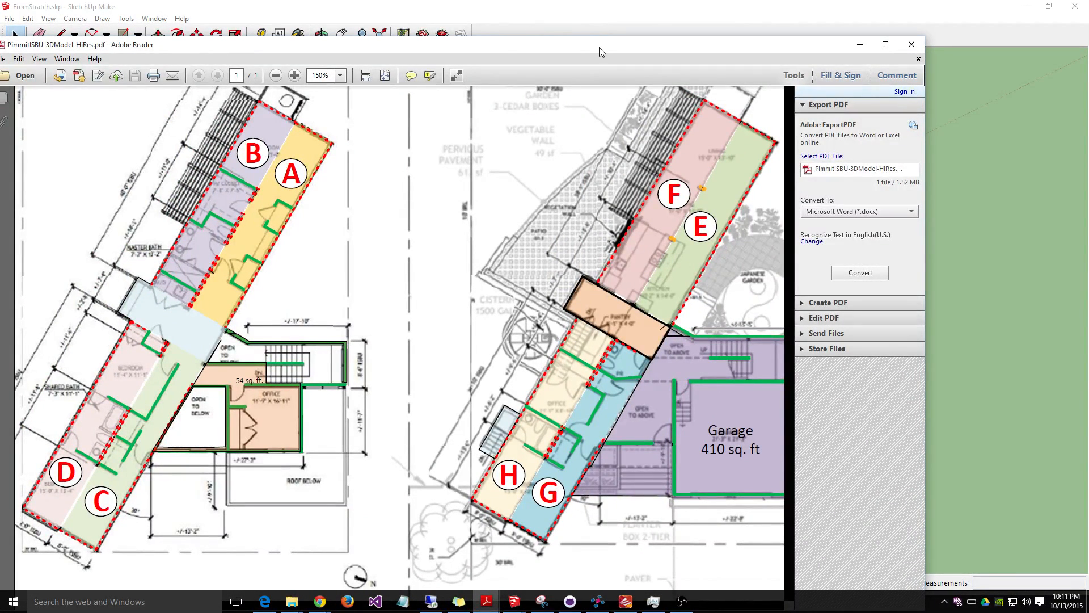
# Step: Move the lettered floor plan window out of the way and return to the single-container model
pyautogui.moveTo(599, 52)
pyautogui.mouseDown()
pyautogui.moveTo(0, 62)
pyautogui.moveTo(531, 8)
pyautogui.moveTo(538, 18)
pyautogui.mouseUp()
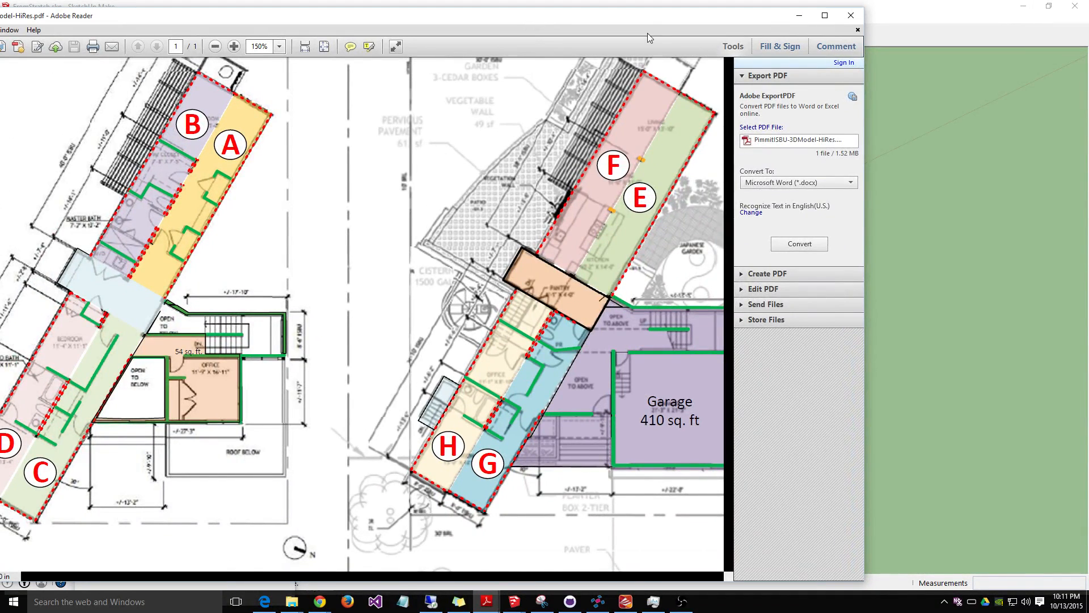
pyautogui.moveTo(645, 18)
pyautogui.mouseDown()
pyautogui.moveTo(0, 73)
pyautogui.moveTo(2, 61)
pyautogui.mouseUp()
pyautogui.moveTo(601, 377)
pyautogui.mouseDown(button='middle')
pyautogui.moveTo(646, 405)
pyautogui.moveTo(649, 428)
pyautogui.moveTo(623, 421)
pyautogui.mouseUp(button='middle')
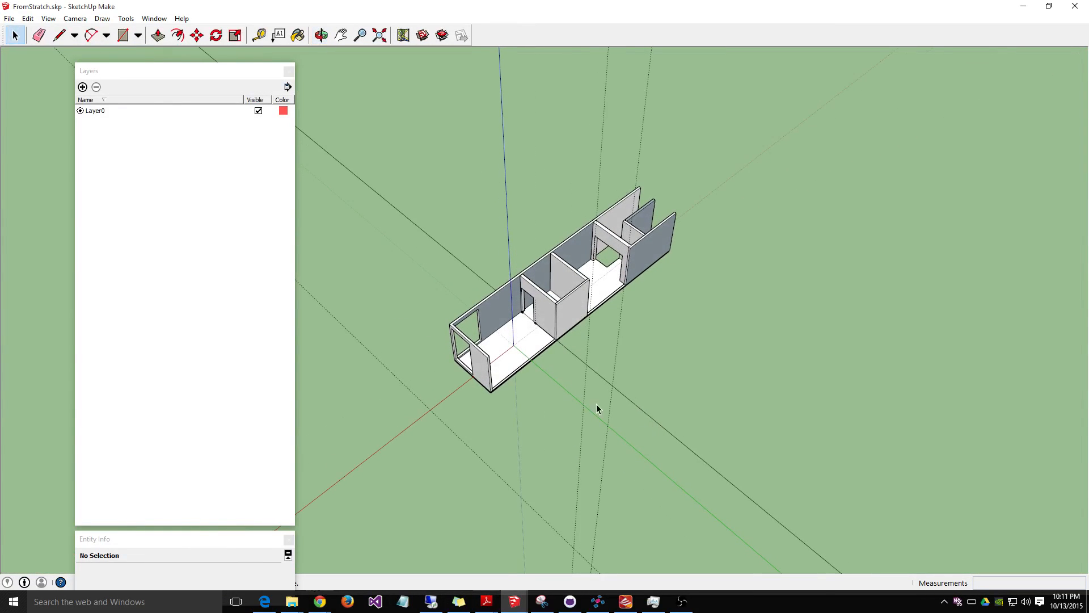
# Step: Unhide all hidden geometry, view the container walls over the first floor plan, and move the Layers window aside
pyautogui.click(48, 18)
pyautogui.moveTo(69, 18)
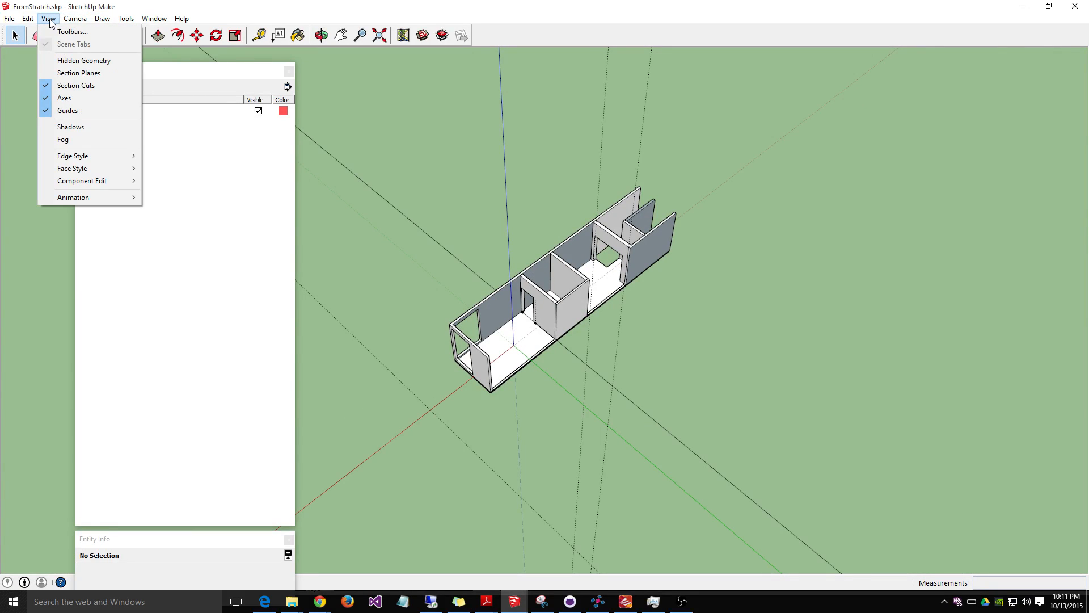
pyautogui.moveTo(34, 23)
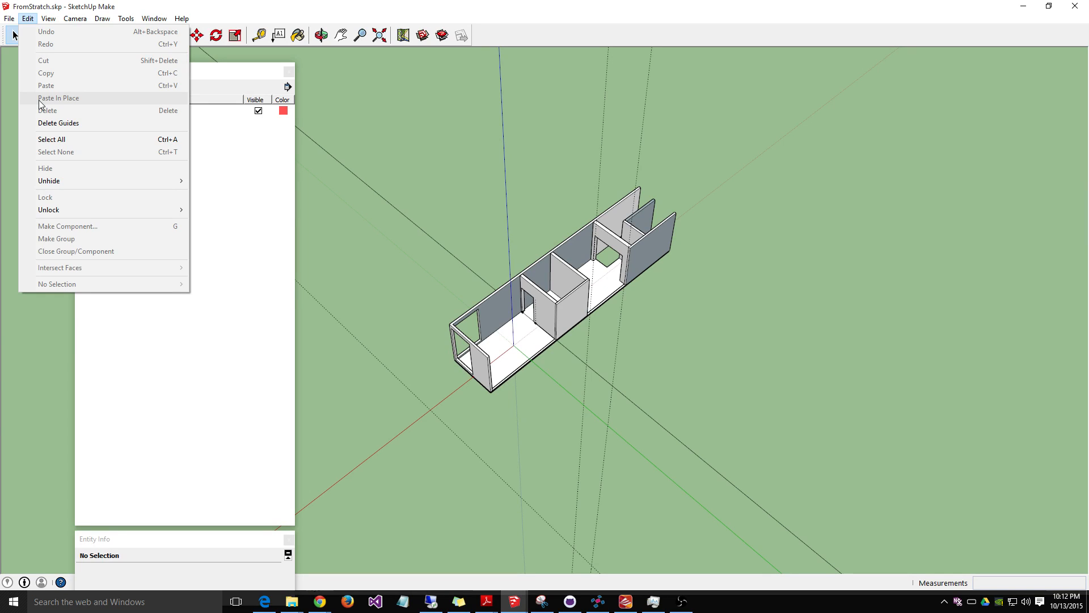
pyautogui.moveTo(130, 181)
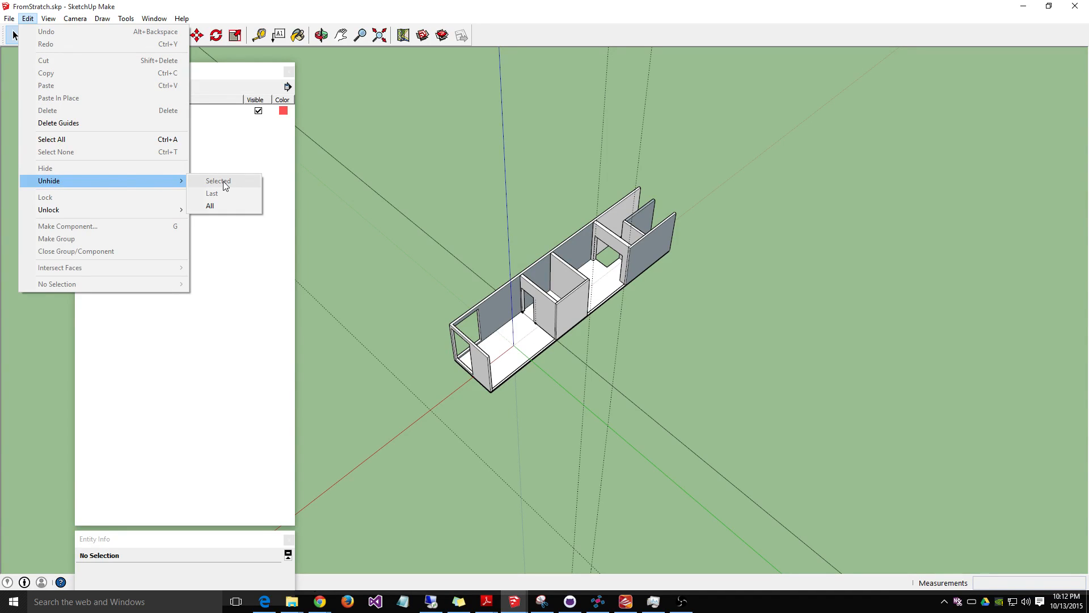
pyautogui.click(220, 207)
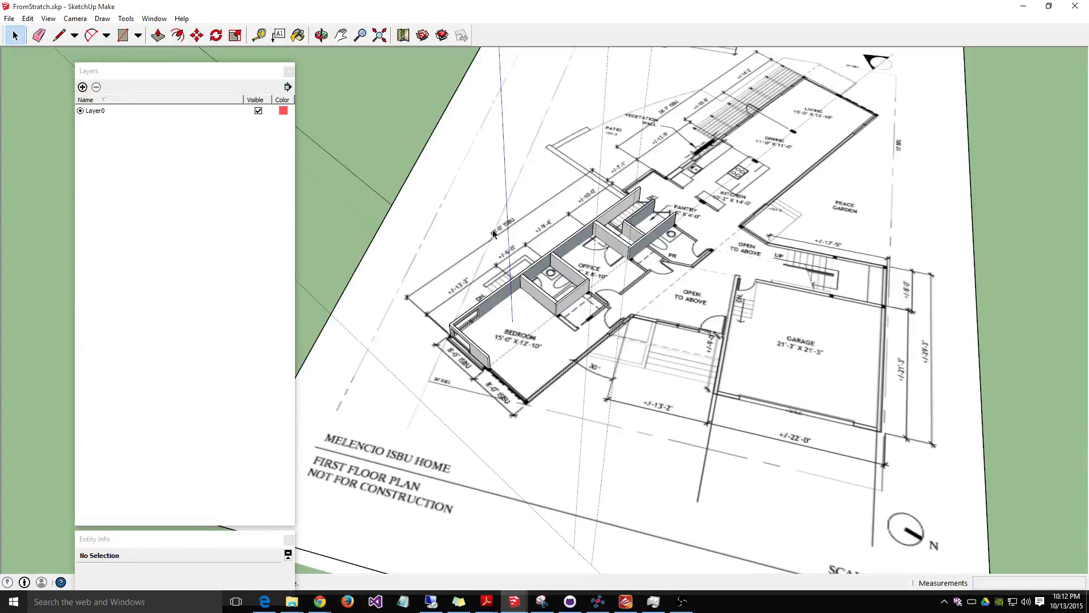
pyautogui.moveTo(753, 350); pyautogui.dragTo(618, 260, button='middle')
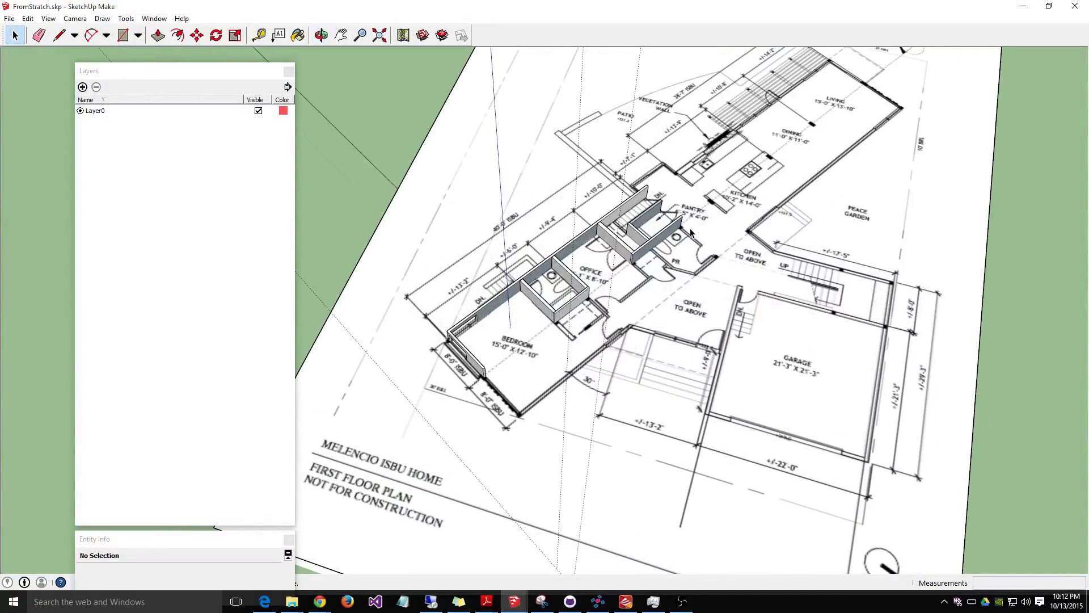
pyautogui.moveTo(717, 379); pyautogui.dragTo(741, 250, button='middle')
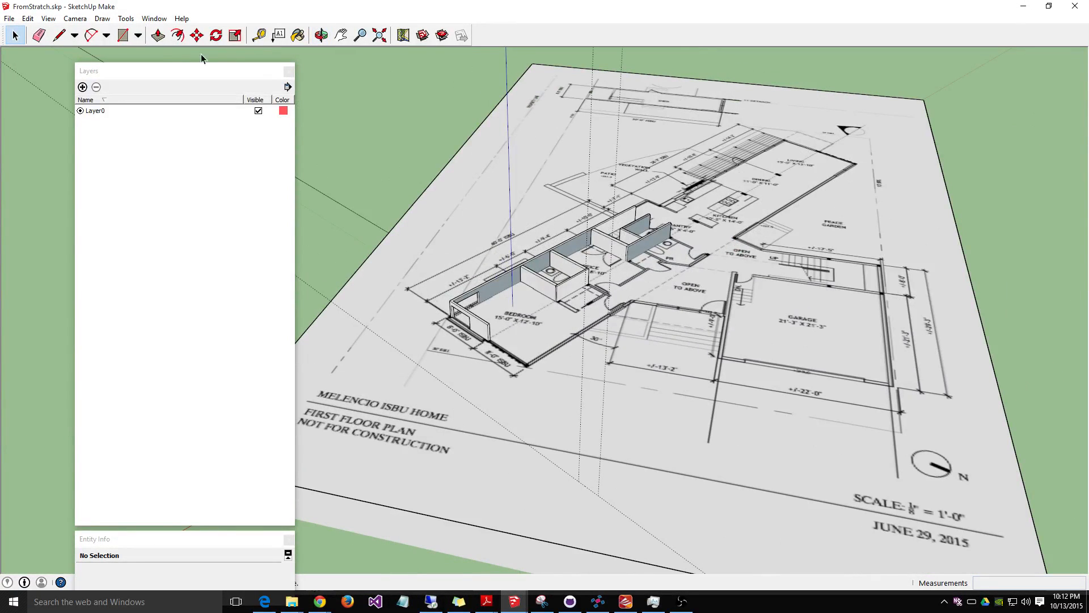
pyautogui.moveTo(174, 70); pyautogui.dragTo(121, 70)
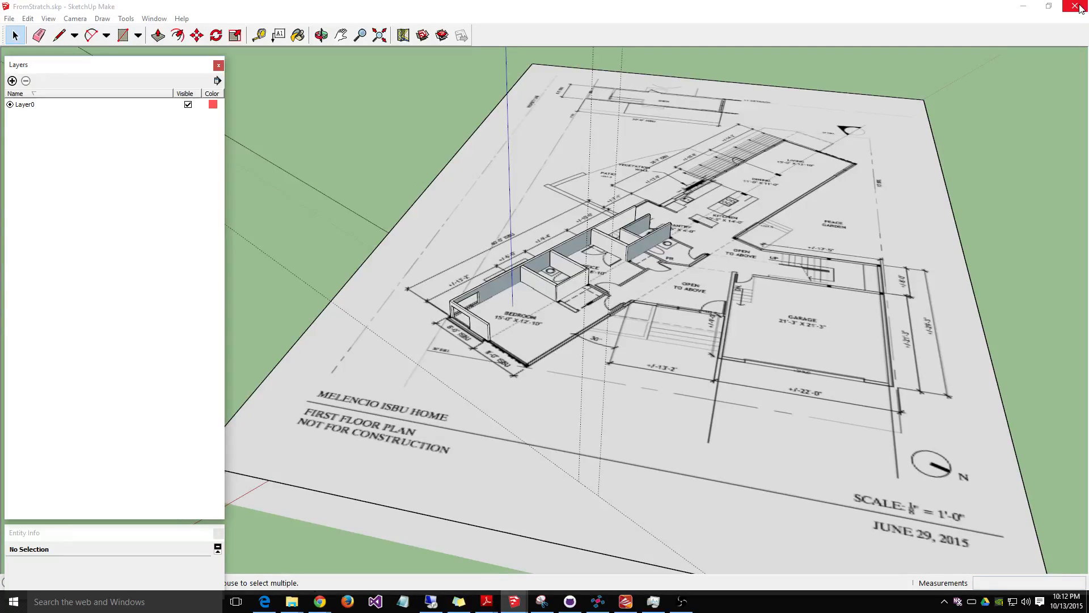
# Step: Switch to the Tinkercad design Swanky Gaaris-Bojo in the browser and view the furnished container from several angles
pyautogui.hotkey('alt', 'Tab')
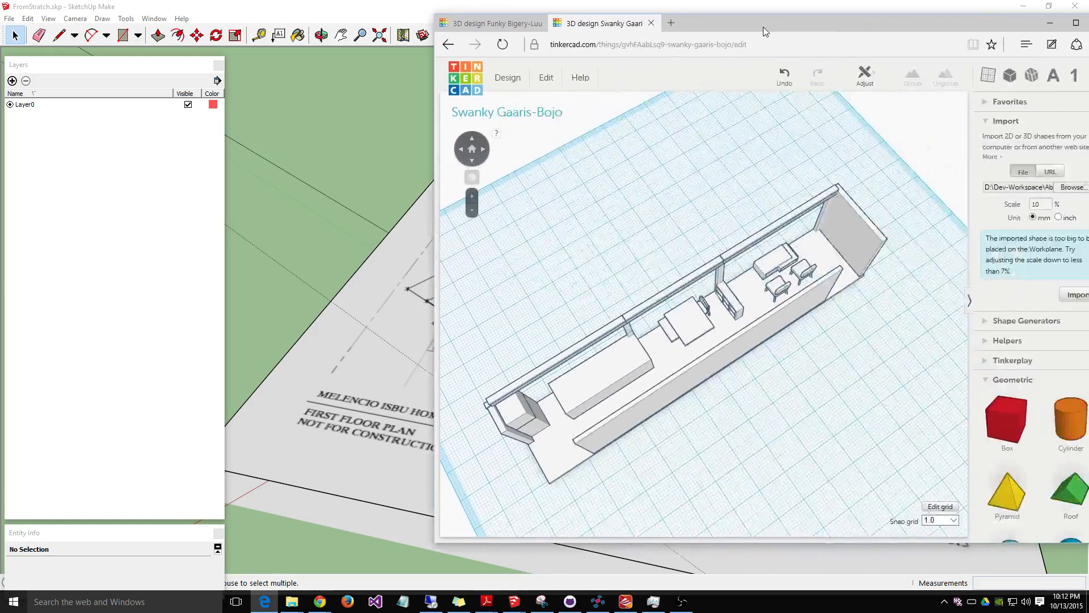
pyautogui.moveTo(764, 32); pyautogui.dragTo(753, 42)
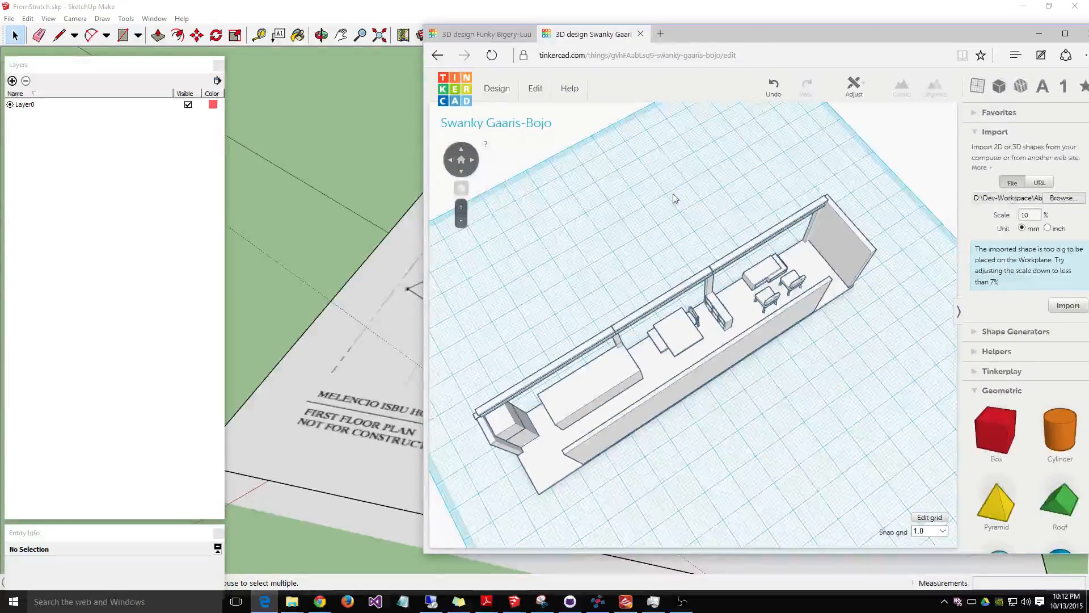
pyautogui.moveTo(682, 190); pyautogui.dragTo(804, 345, button='right')
pyautogui.click(802, 342)
pyautogui.moveTo(795, 300); pyautogui.dragTo(767, 140, button='right')
pyautogui.moveTo(823, 292); pyautogui.dragTo(853, 274, button='right')
# Step: Return to SketchUp, close FromStratch.skp, and bring the untitled new model to the front
pyautogui.hotkey('alt', 'Tab')
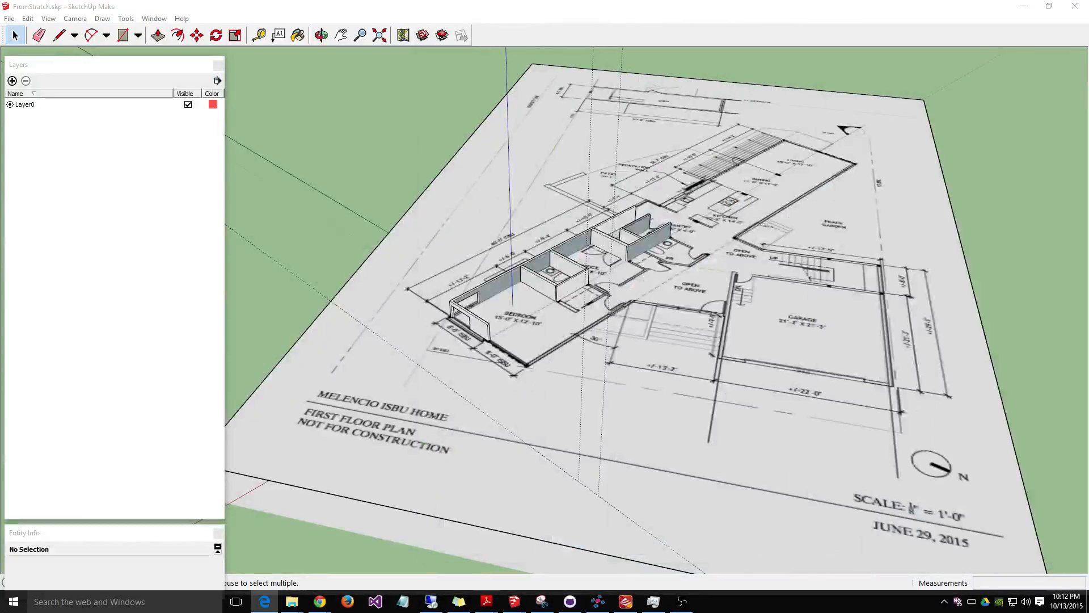
pyautogui.click(1071, 9)
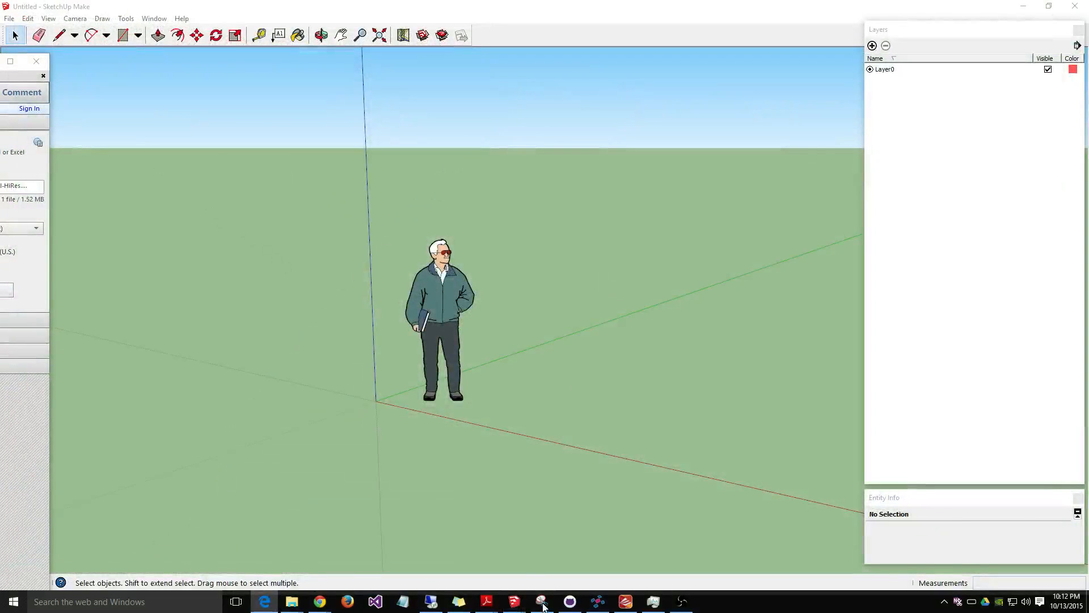
pyautogui.click(633, 416)
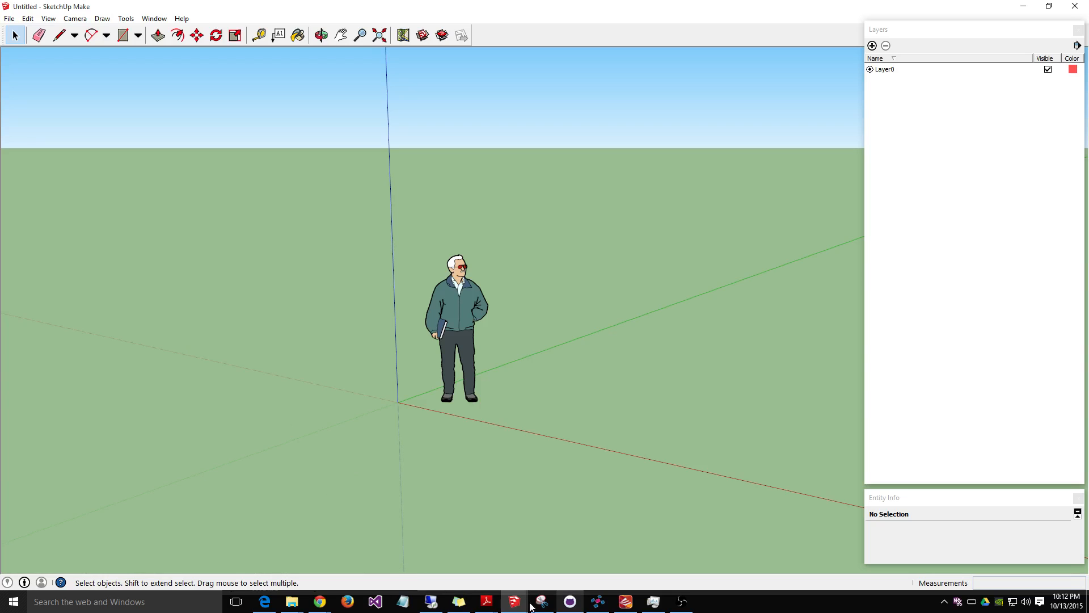
# Step: Switch to Adobe Reader, maximize the A-3 second floor plan, and compare it with the lettered container plan
pyautogui.click(491, 605)
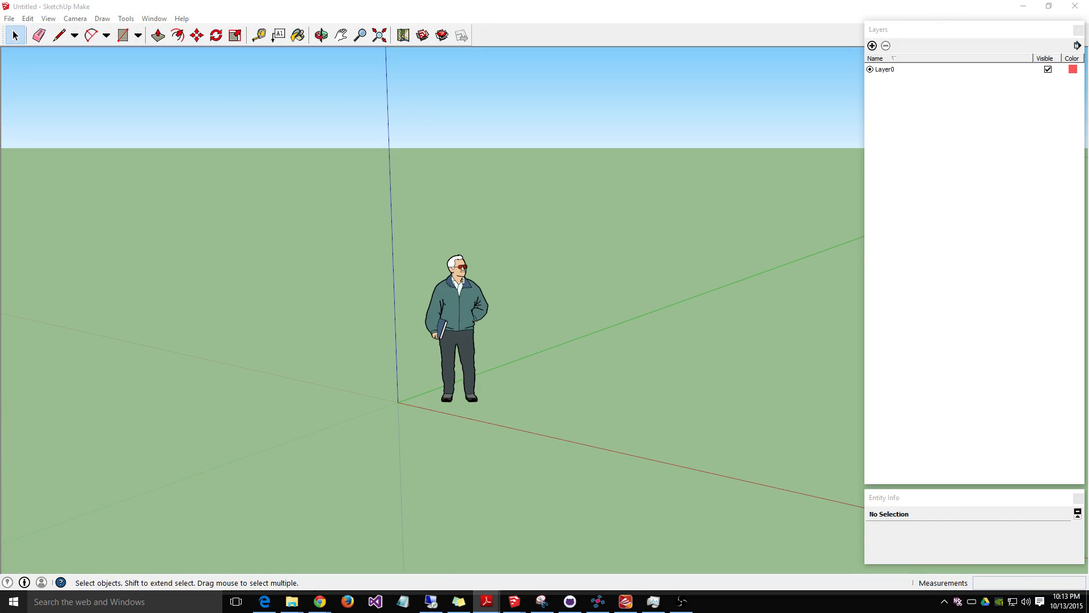
pyautogui.moveTo(0, 121)
pyautogui.mouseDown()
pyautogui.moveTo(540, 121)
pyautogui.moveTo(485, 41)
pyautogui.moveTo(509, 24)
pyautogui.mouseUp()
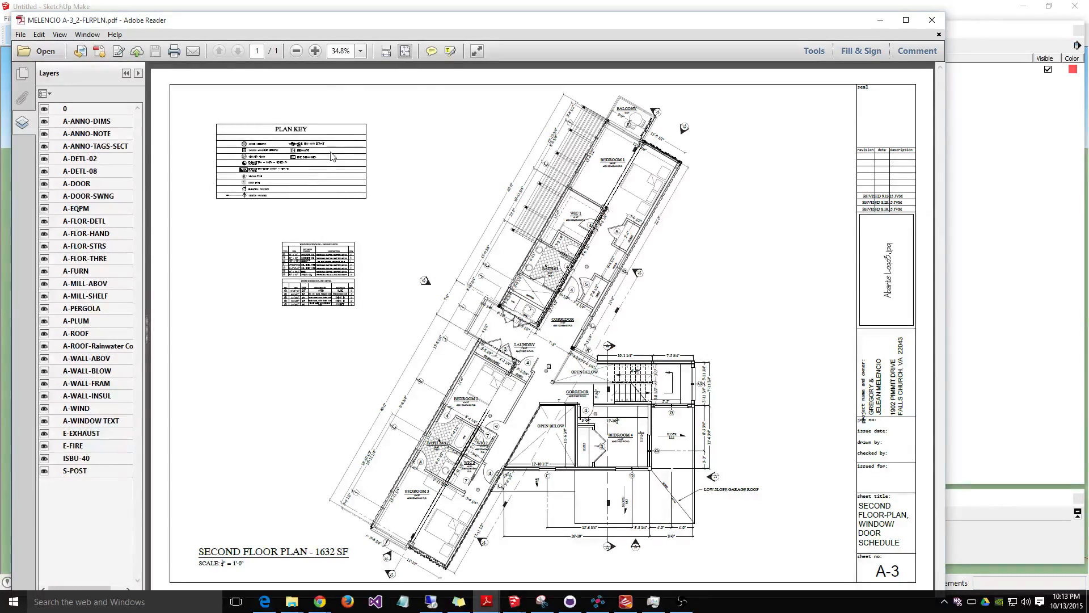
pyautogui.doubleClick(489, 24)
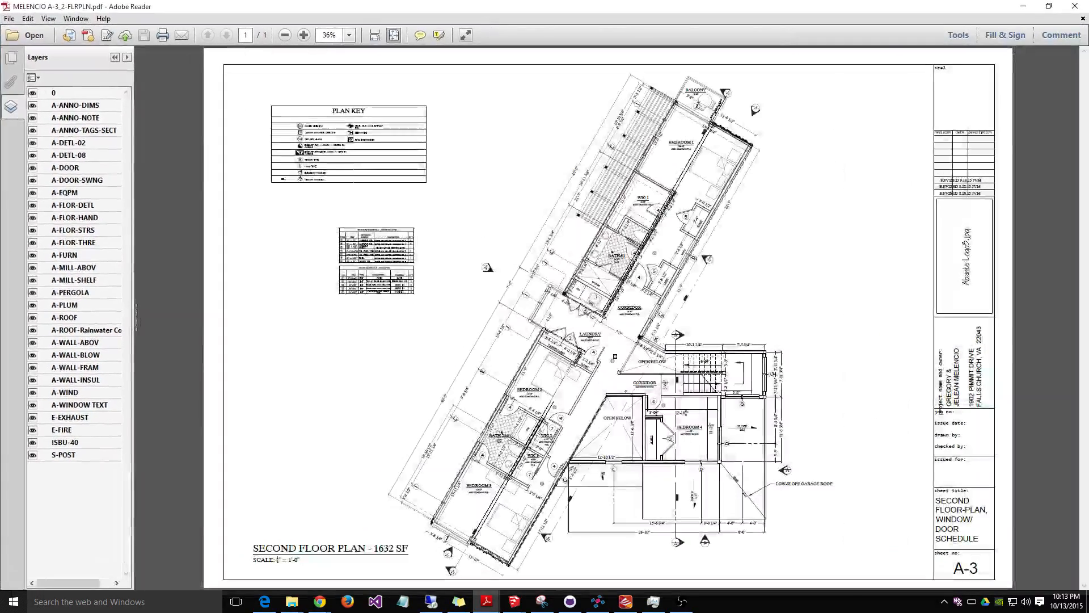
pyautogui.moveTo(0, 68); pyautogui.dragTo(570, 60)
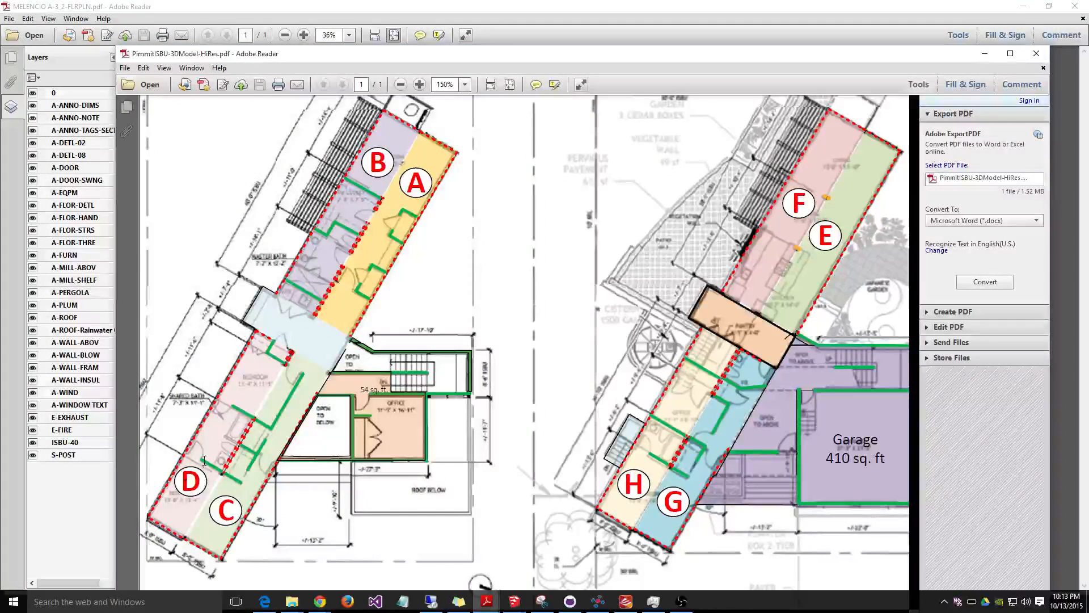
pyautogui.moveTo(651, 58); pyautogui.dragTo(0, 60)
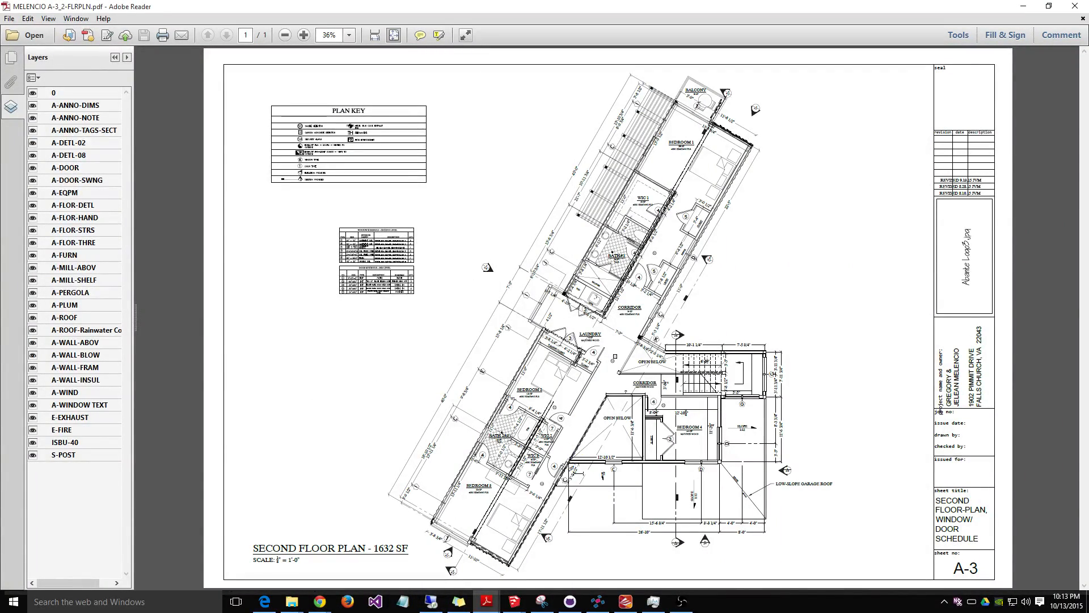
# Step: Set the second floor plan's zoom to 75% and bring Bedroom 2, Bedroom 3 and their shared bath into view
pyautogui.click(349, 35)
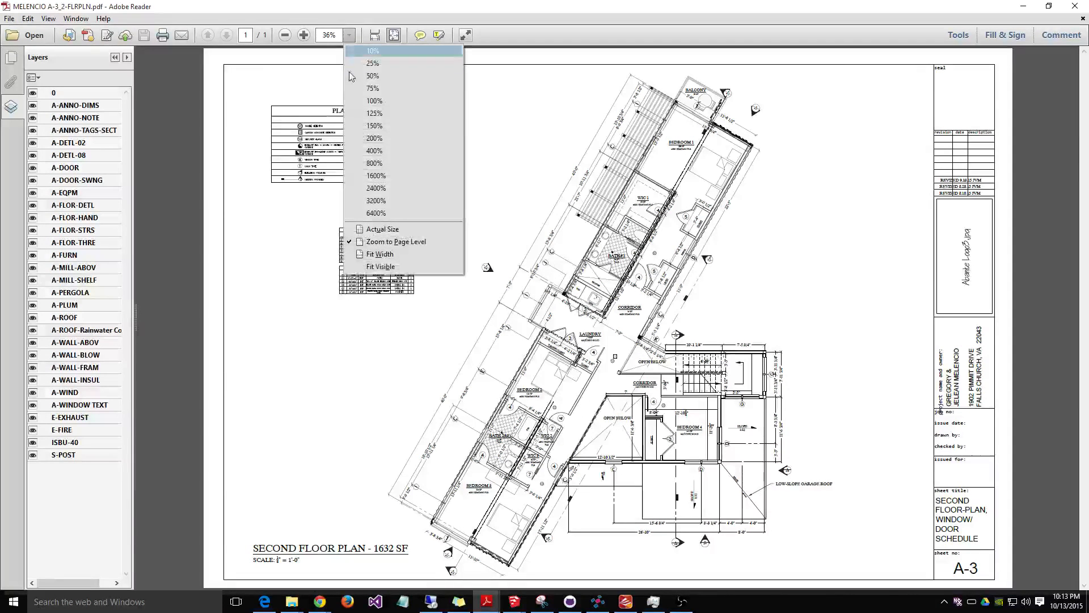
pyautogui.click(393, 102)
pyautogui.scroll(-1, 550, 355)
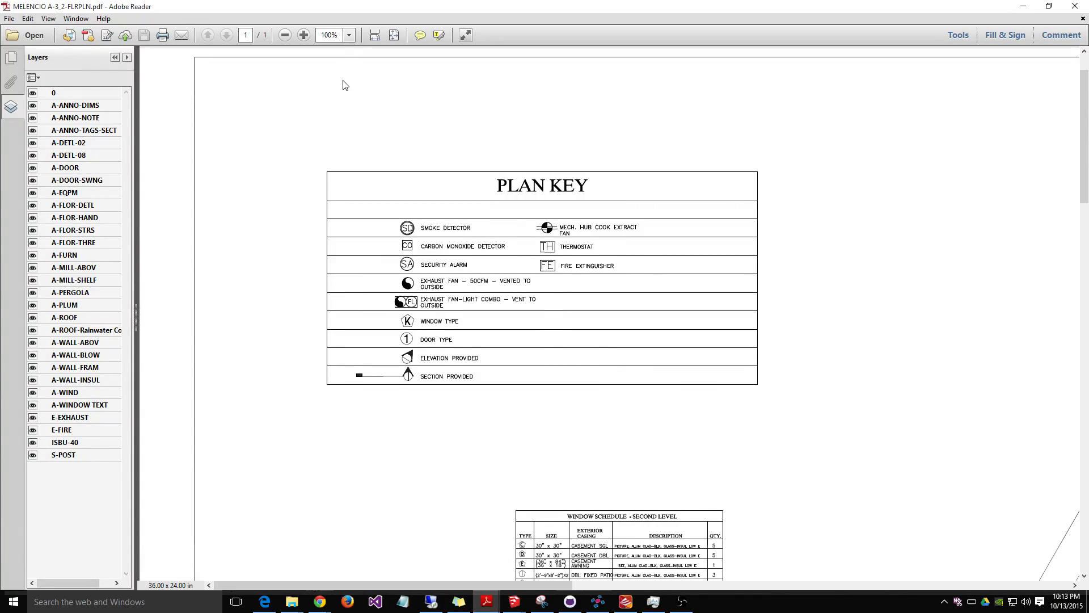
pyautogui.click(349, 35)
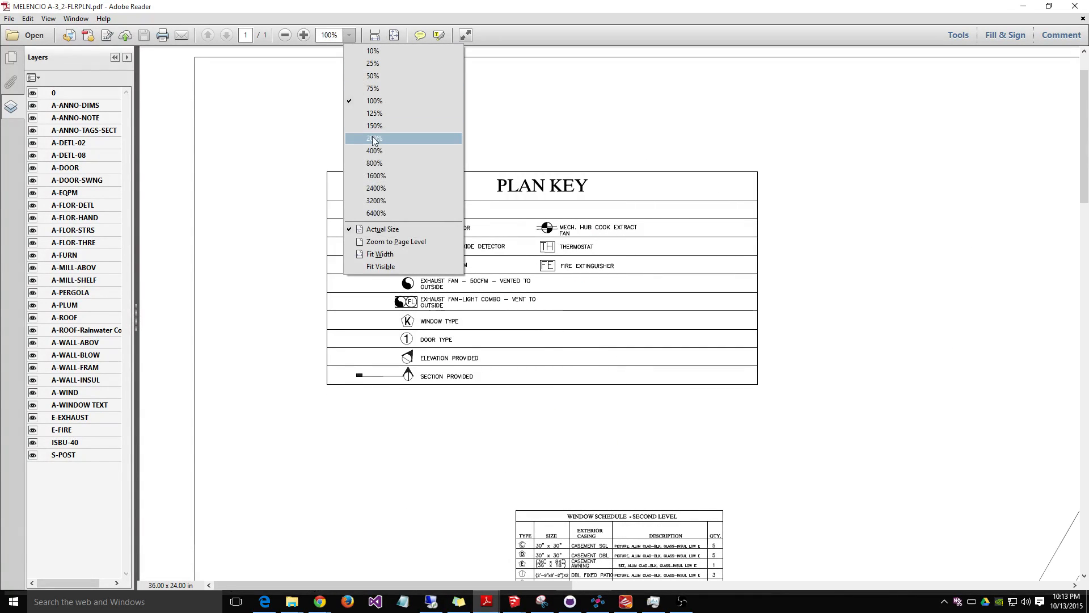
pyautogui.click(372, 88)
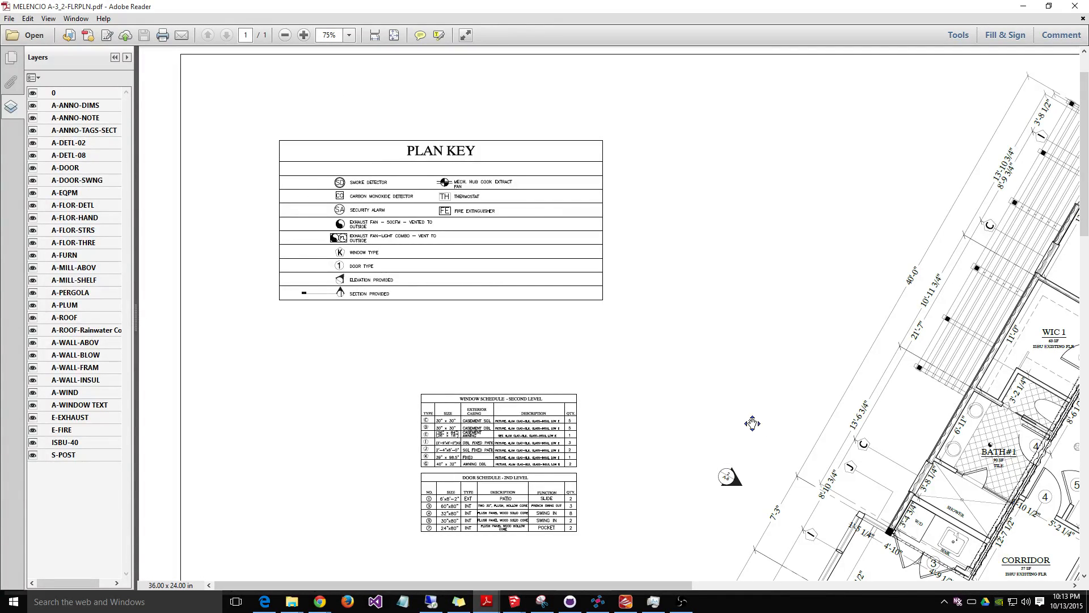
pyautogui.scroll(1, 758, 420)
pyautogui.moveTo(662, 585); pyautogui.dragTo(861, 586)
pyautogui.moveTo(1084, 176); pyautogui.dragTo(1074, 489)
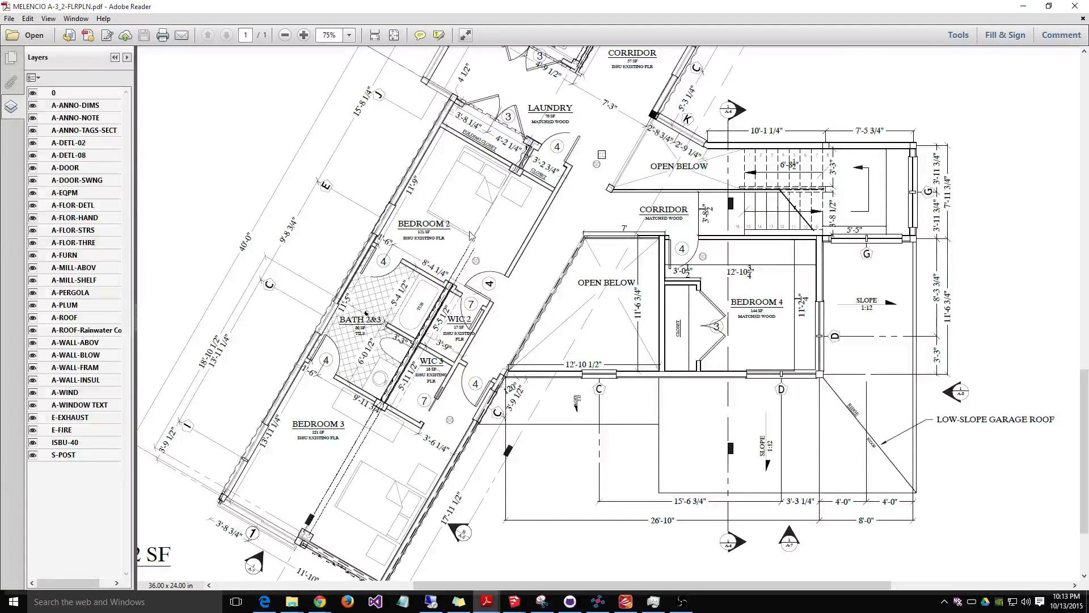
# Step: Open Snipping Tool and capture a new snip of the floor plan area around Bedrooms 2 and 3
pyautogui.click(14, 601)
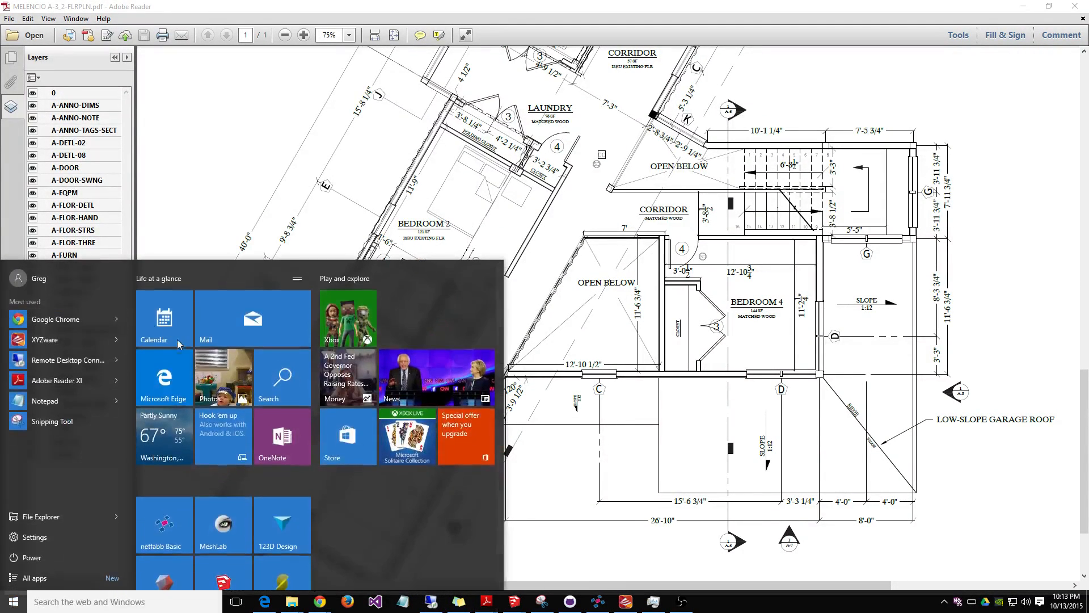
pyautogui.click(57, 425)
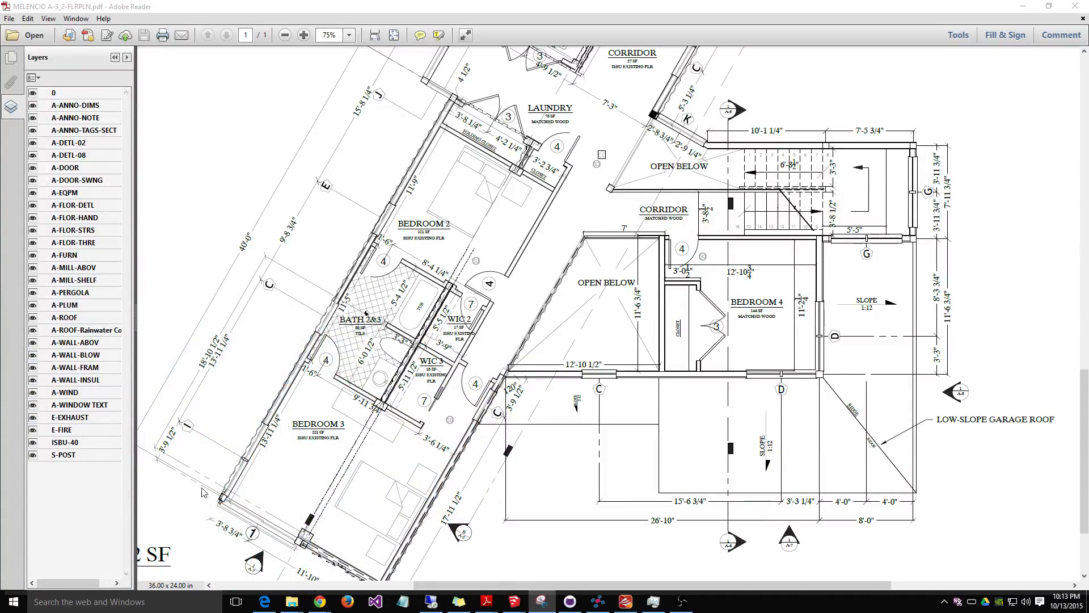
pyautogui.click(542, 601)
pyautogui.click(542, 602)
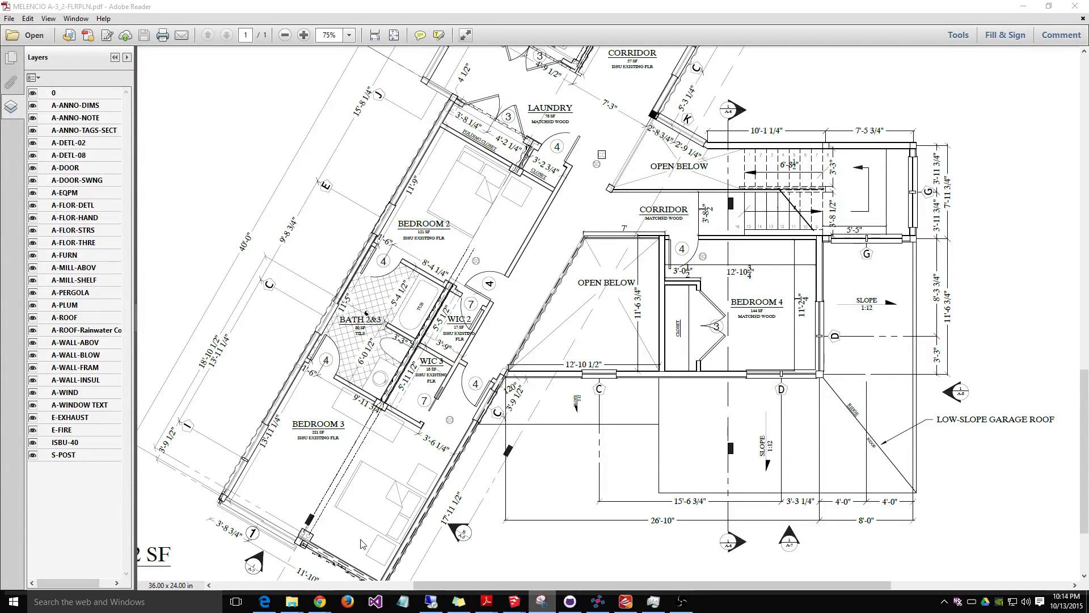
pyautogui.hotkey('ctrl', 'n')
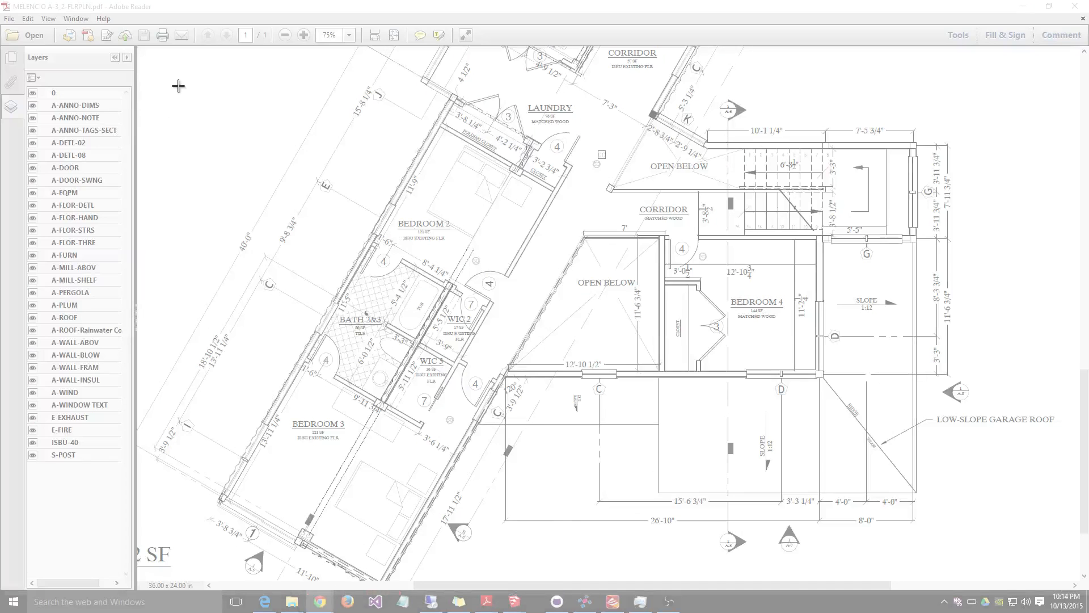
pyautogui.moveTo(141, 47); pyautogui.dragTo(663, 566)
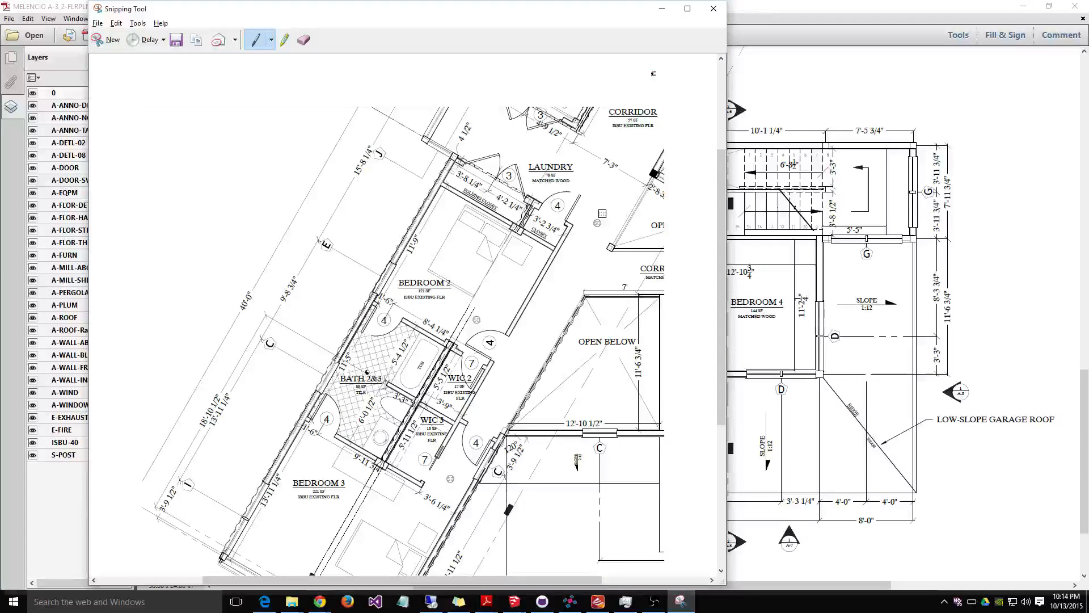
# Step: Save the snip as the JPEG file ContainerD-FloorplanView in the ContainerJPGs folder and minimize Snipping Tool
pyautogui.moveTo(722, 172); pyautogui.dragTo(722, 208)
pyautogui.click(98, 23)
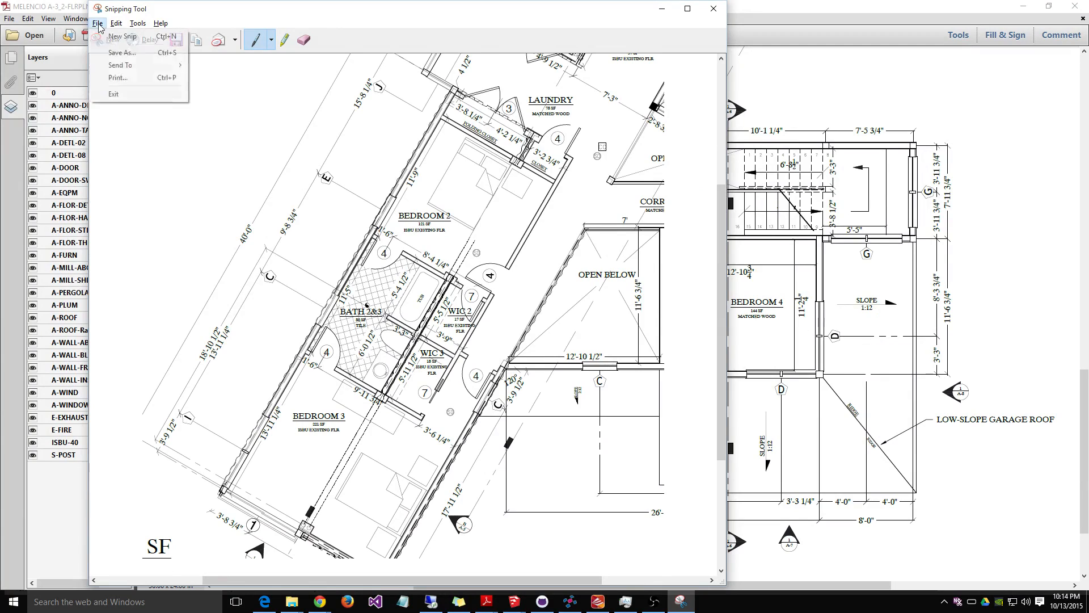
pyautogui.click(116, 54)
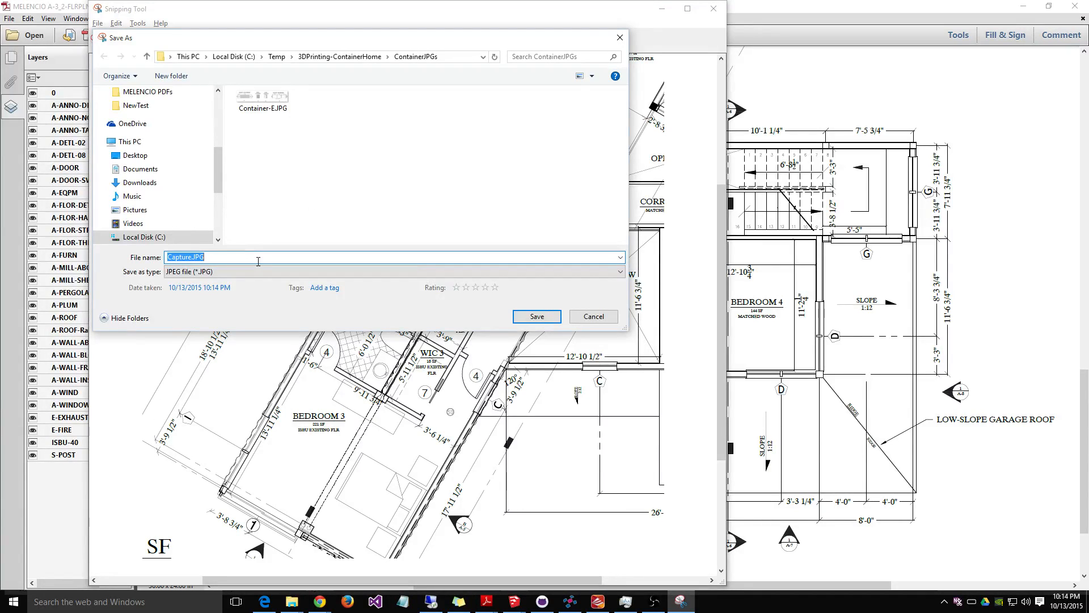
pyautogui.write('Contai')
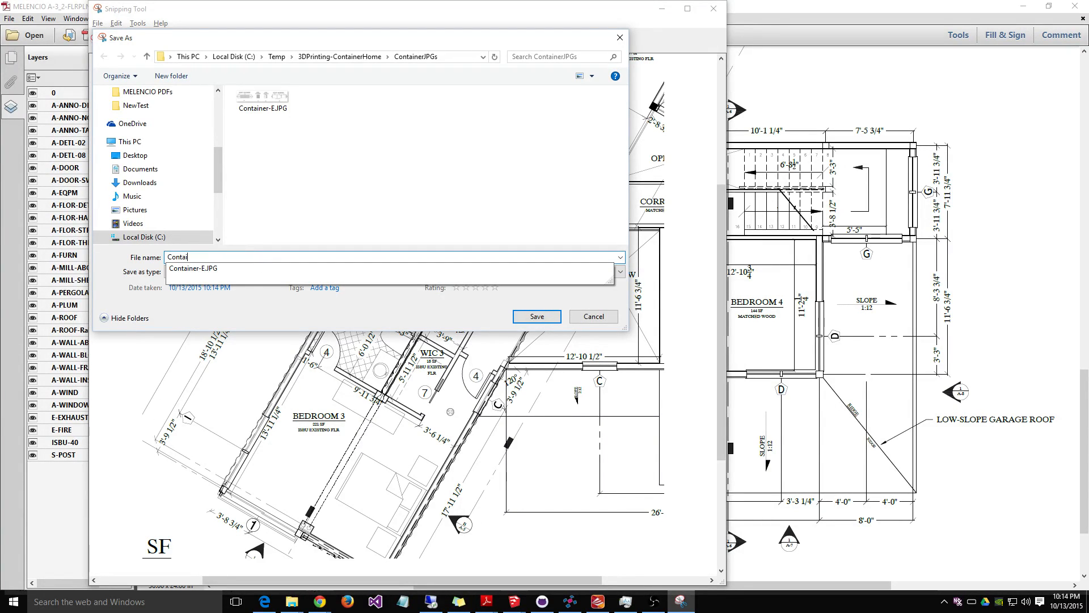
pyautogui.write('nerD-Floorplan')
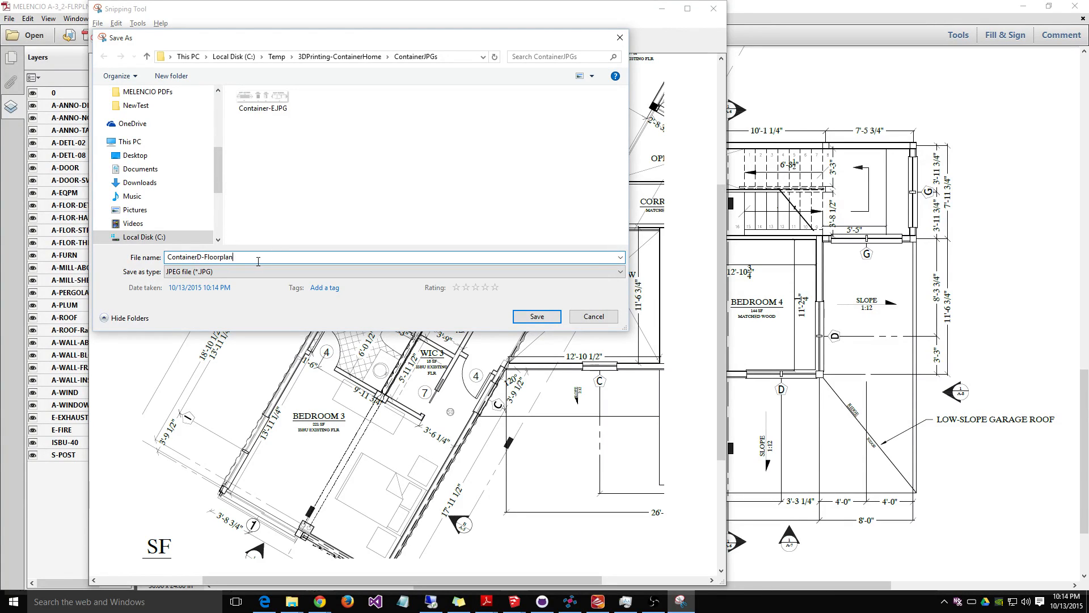
pyautogui.write('View')
pyautogui.click(536, 316)
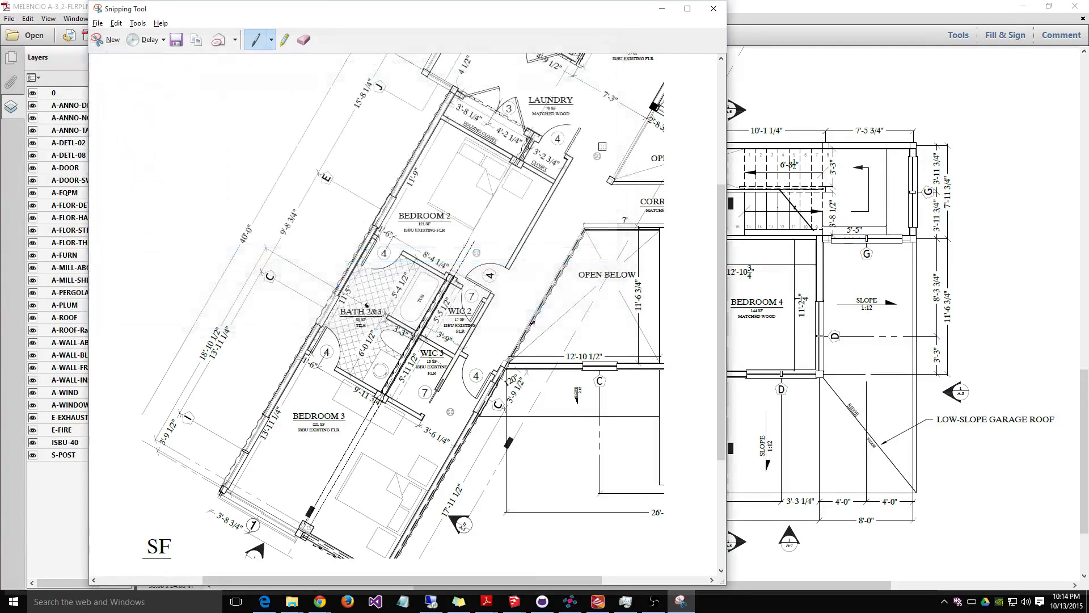
pyautogui.click(662, 9)
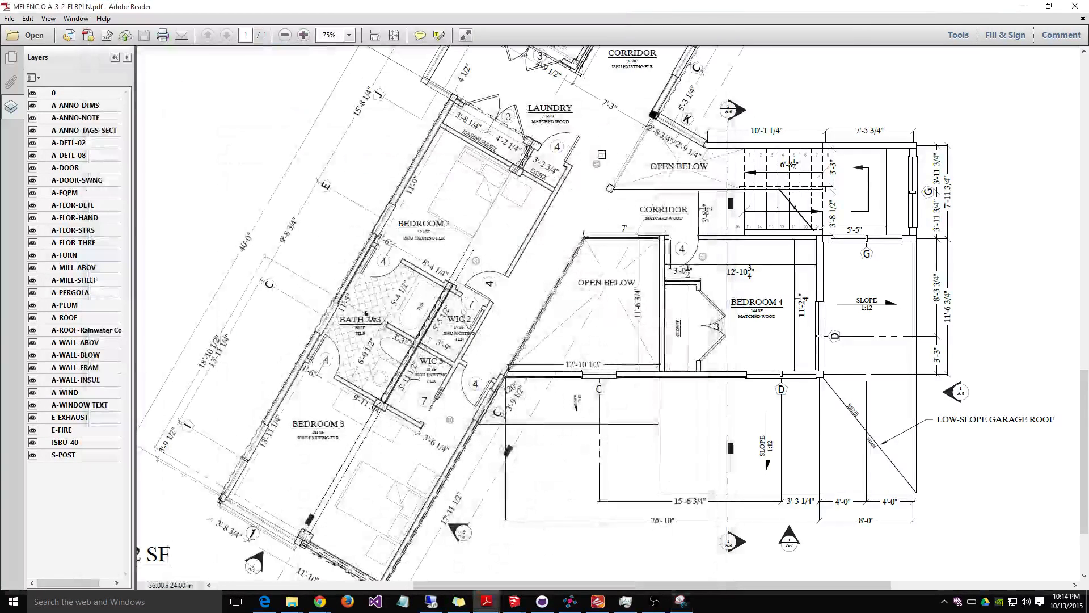
# Step: Switch to the untitled SketchUp model, start an import and limit the file type to JPEG Image (*.jpg)
pyautogui.moveTo(291, 607)
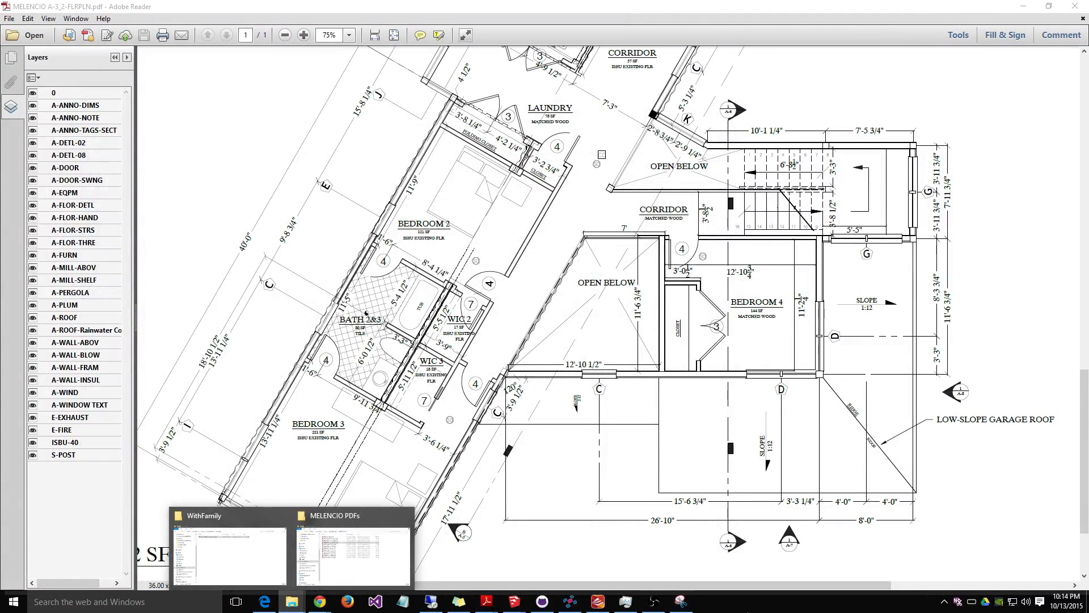
pyautogui.moveTo(520, 609)
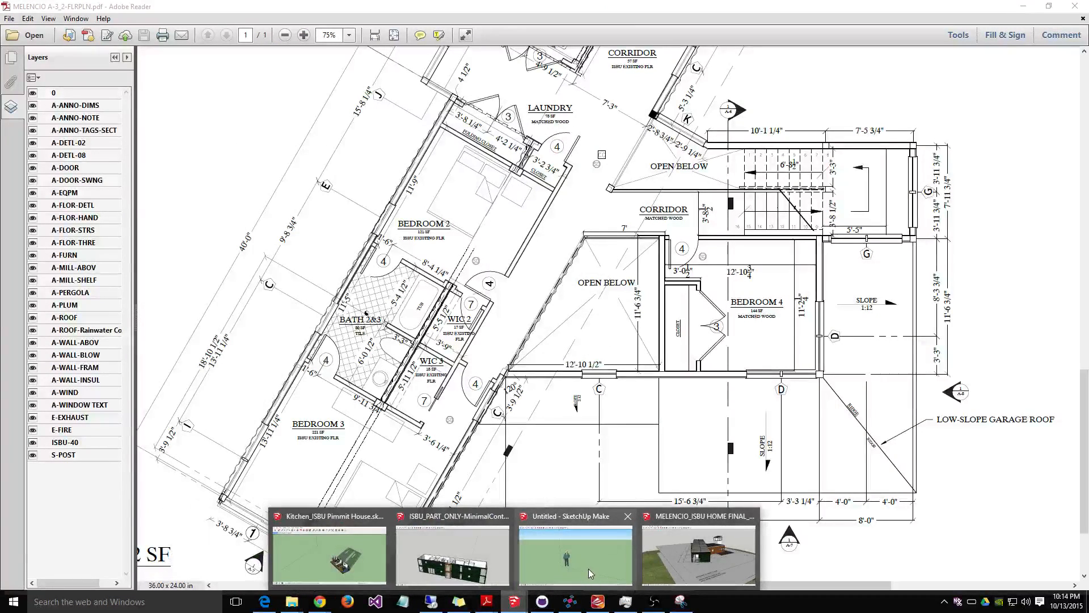
pyautogui.click(594, 564)
pyautogui.click(9, 18)
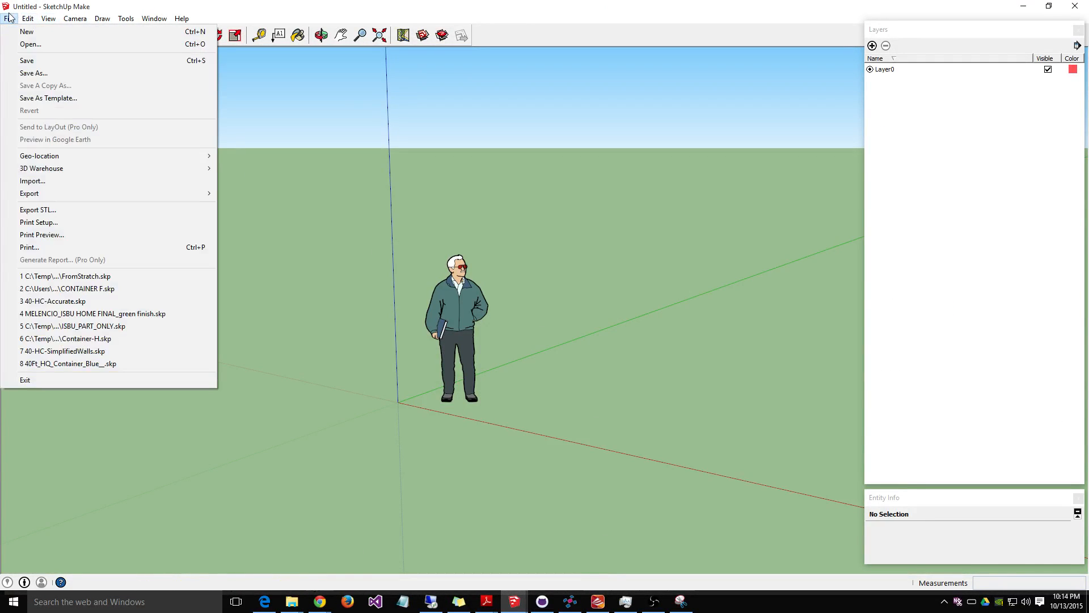
pyautogui.click(83, 181)
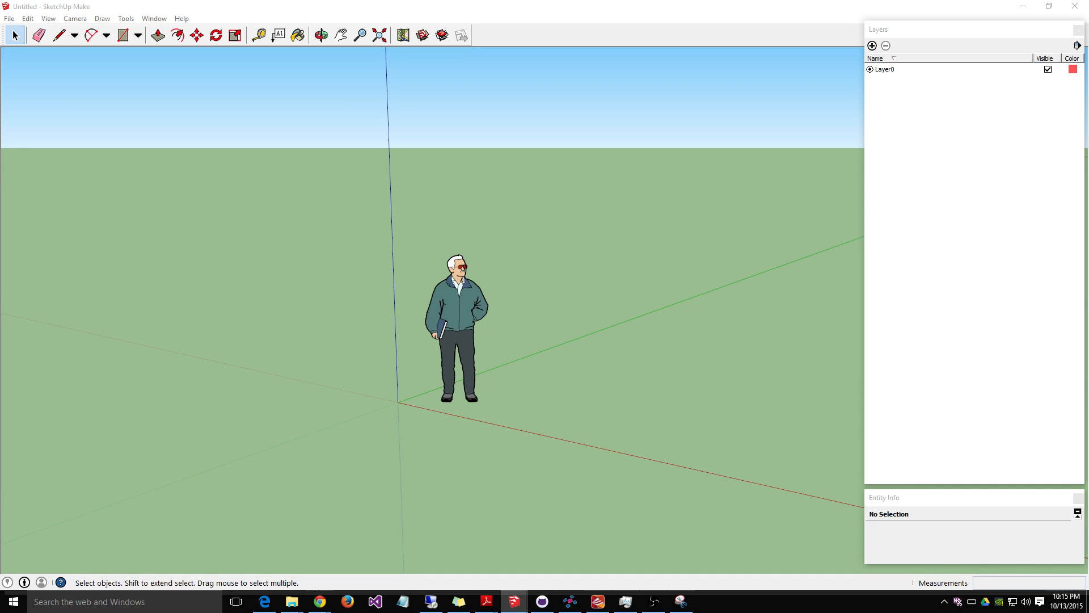
pyautogui.moveTo(357, 161); pyautogui.dragTo(564, 151)
pyautogui.click(468, 439)
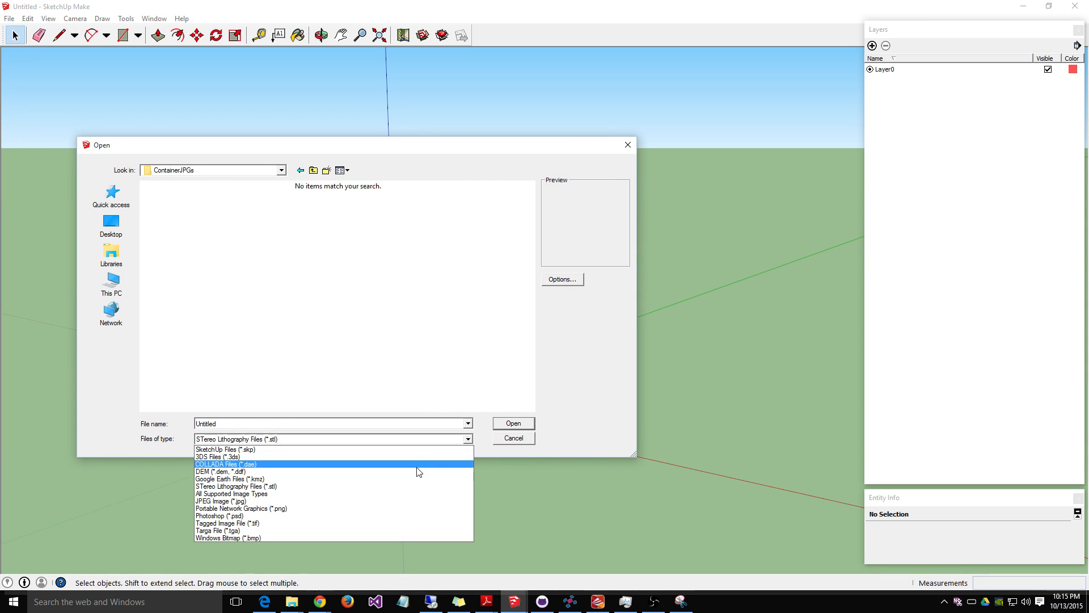
pyautogui.click(414, 501)
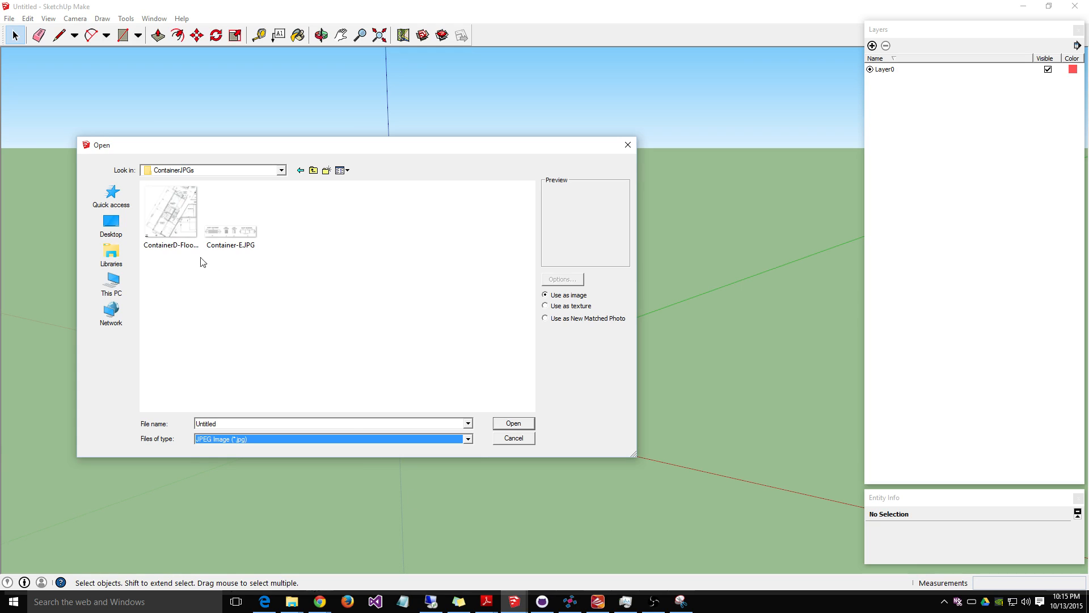
# Step: Import ContainerD-FloorplanView.JPG as an image and place it flat on the ground near the origin, about 11' 9" wide
pyautogui.click(172, 219)
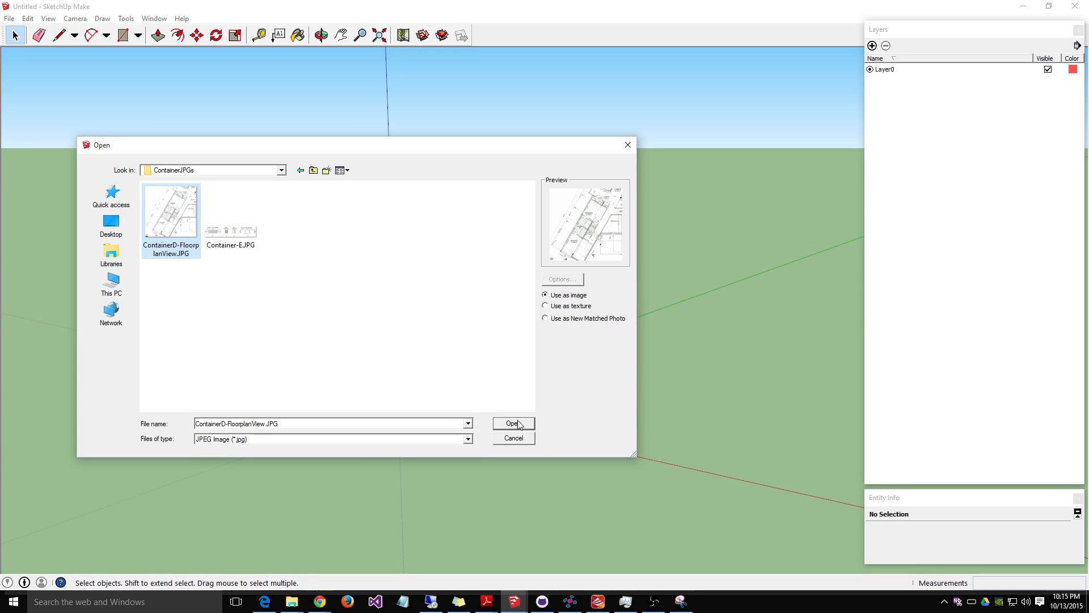
pyautogui.click(515, 424)
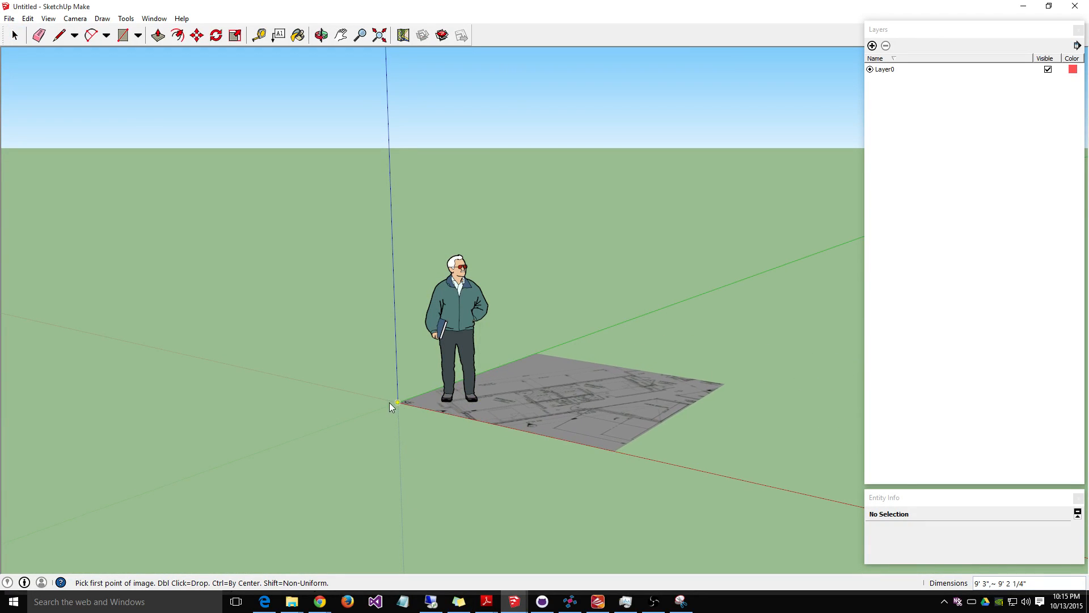
pyautogui.click(374, 417)
pyautogui.click(790, 402)
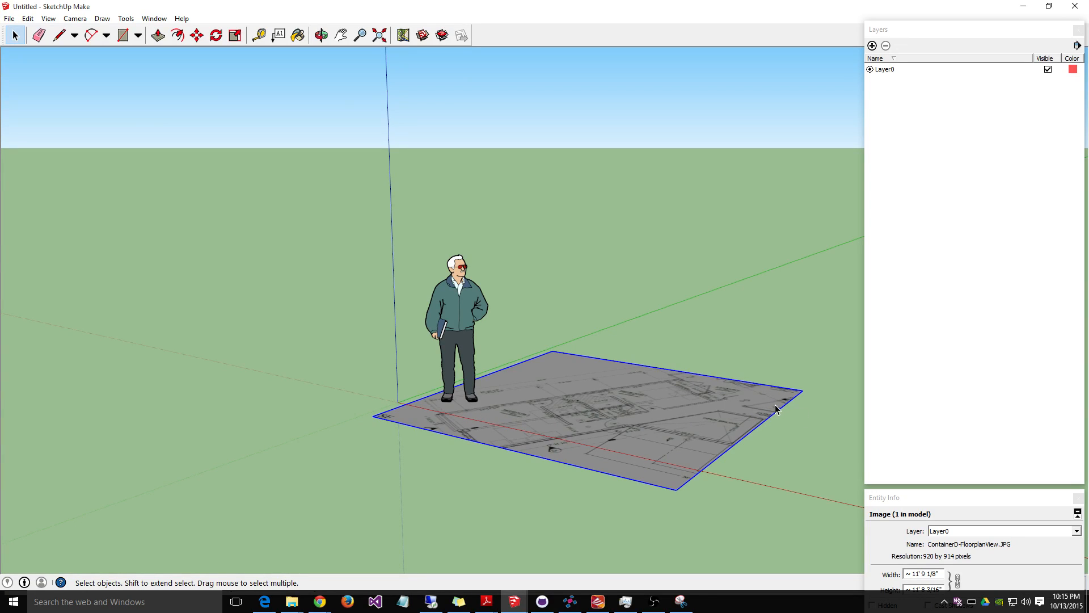
# Step: Move the floor plan image away from the origin to the open ground behind the figure, leaving the axes clear
pyautogui.moveTo(581, 407); pyautogui.dragTo(636, 413)
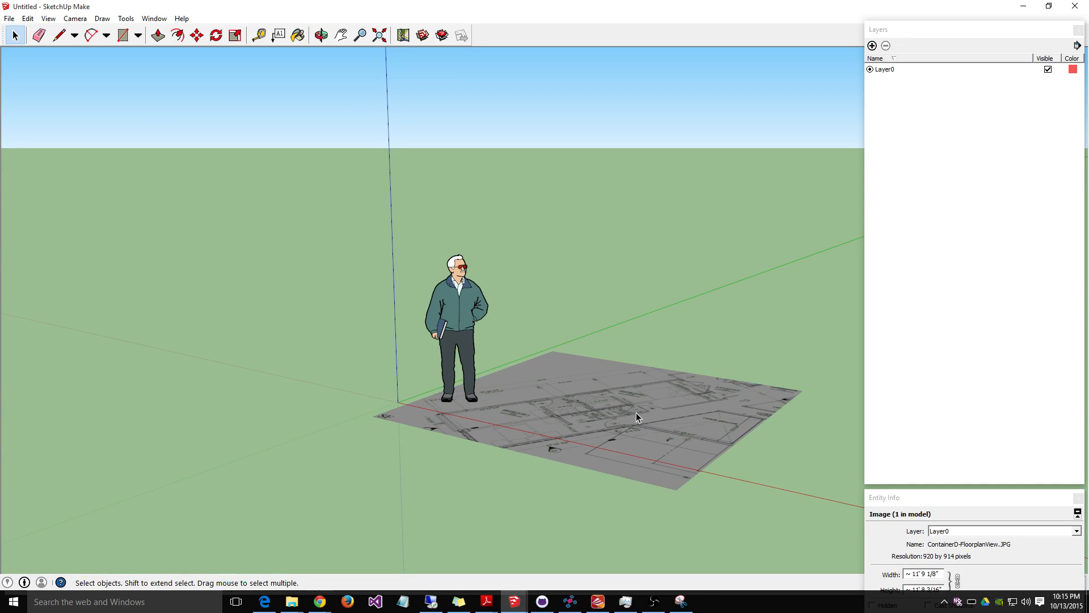
pyautogui.click(631, 457)
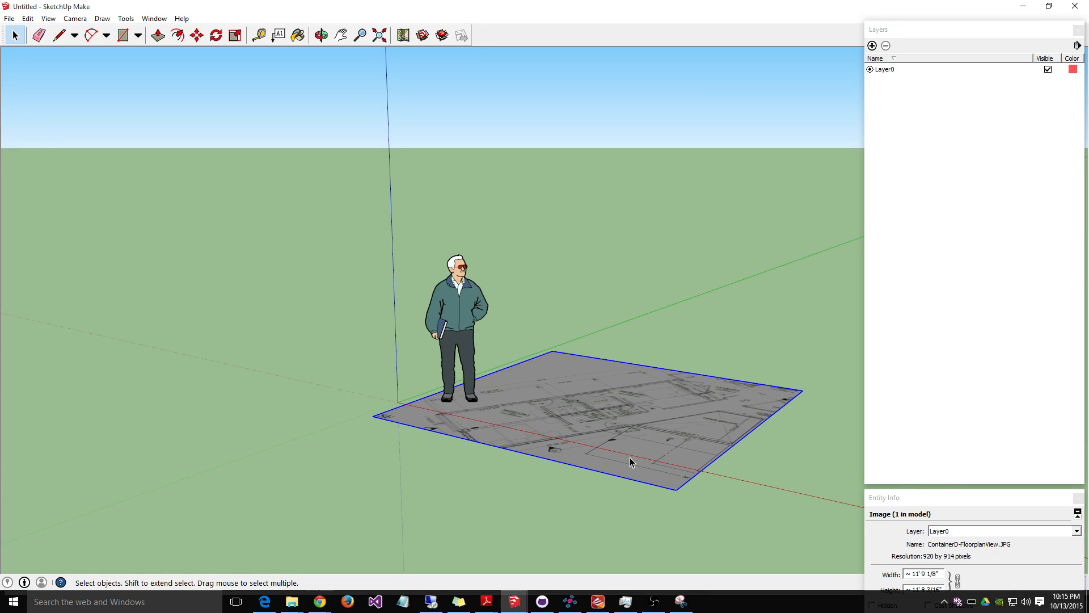
pyautogui.click(197, 36)
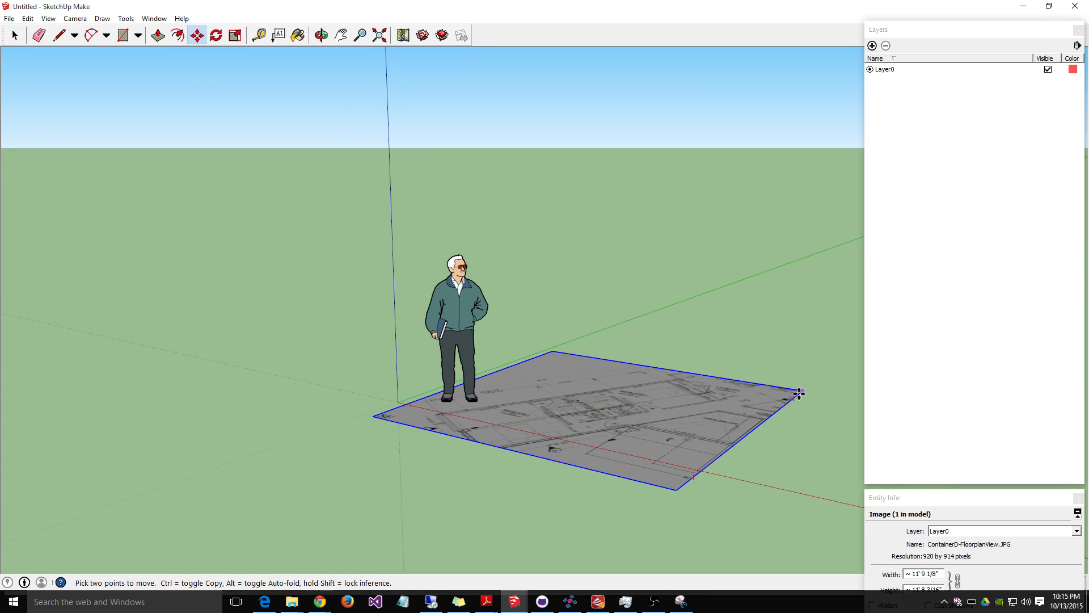
pyautogui.click(803, 391)
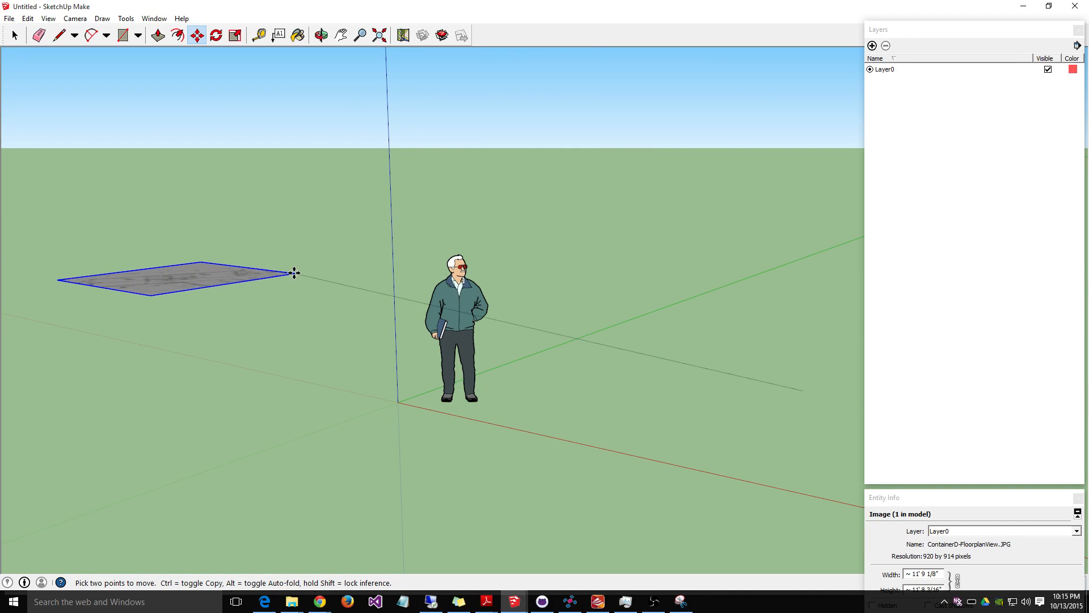
pyautogui.click(287, 256)
pyautogui.click(385, 297)
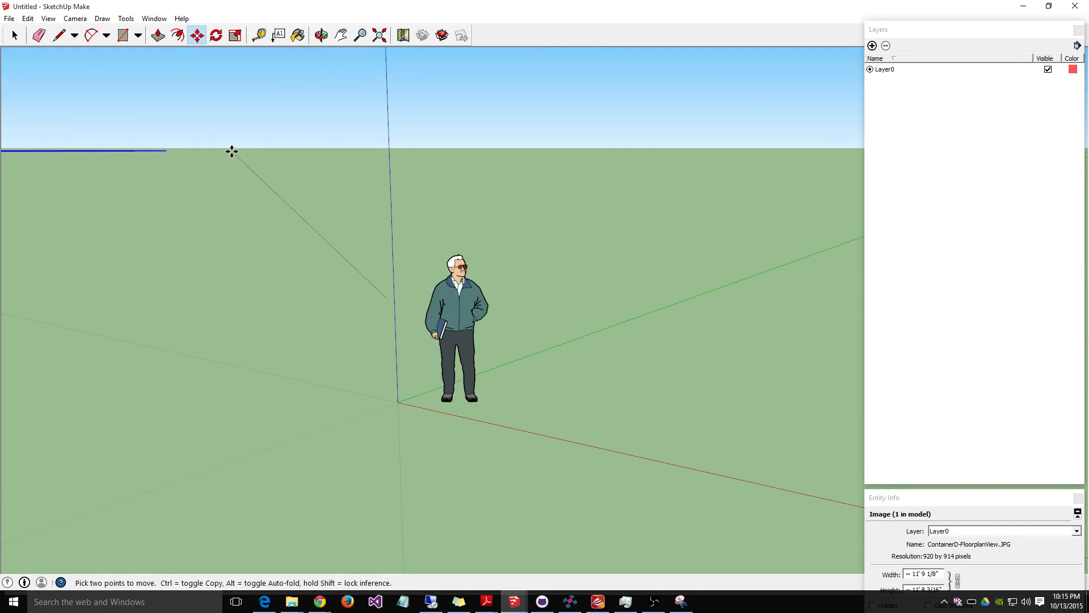
pyautogui.click(288, 290)
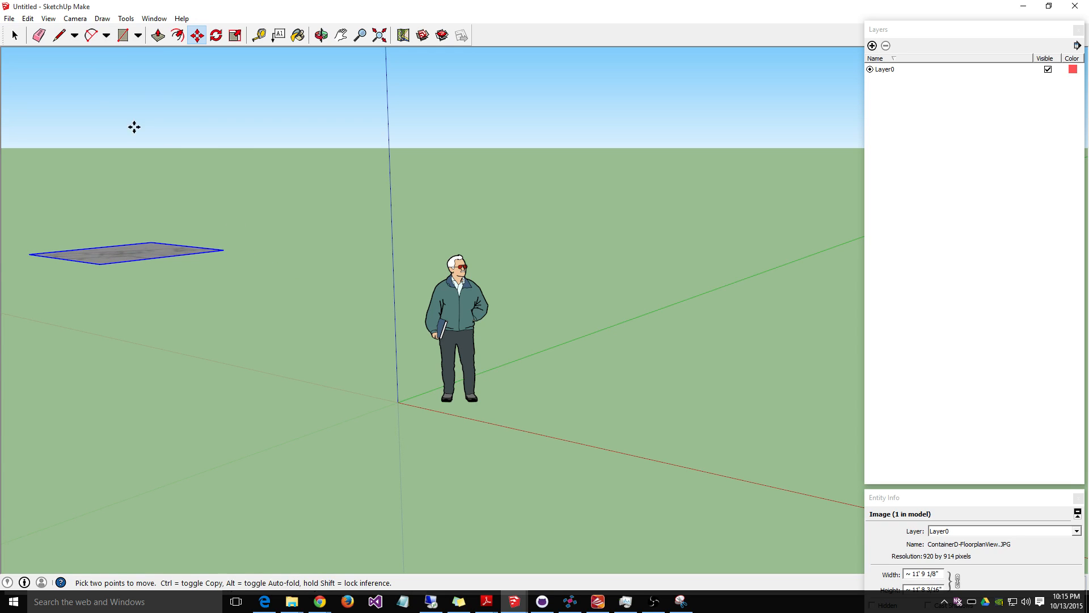
pyautogui.click(121, 38)
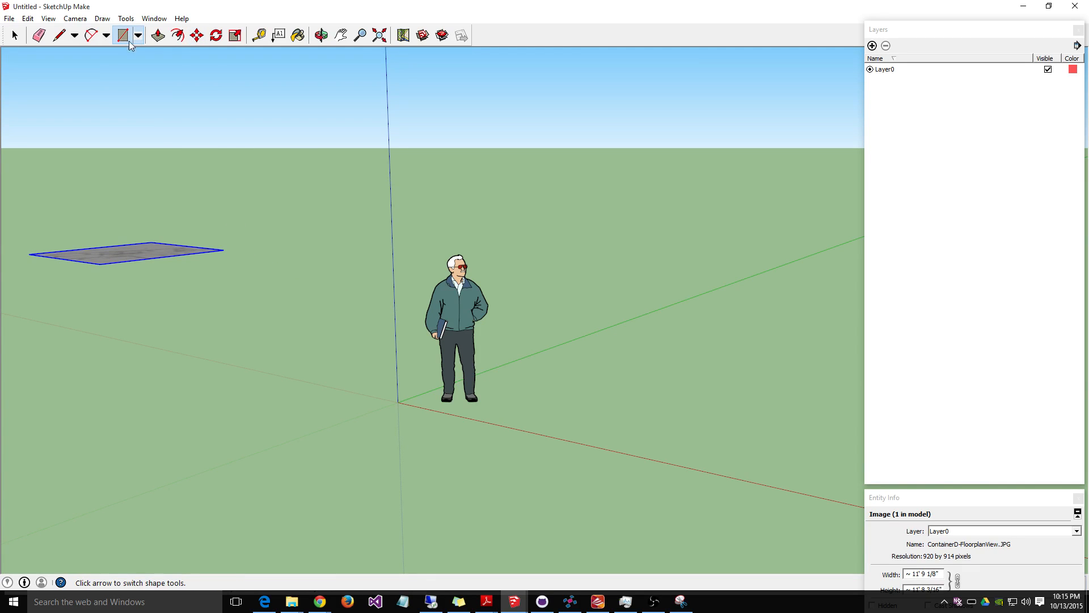
pyautogui.click(397, 402)
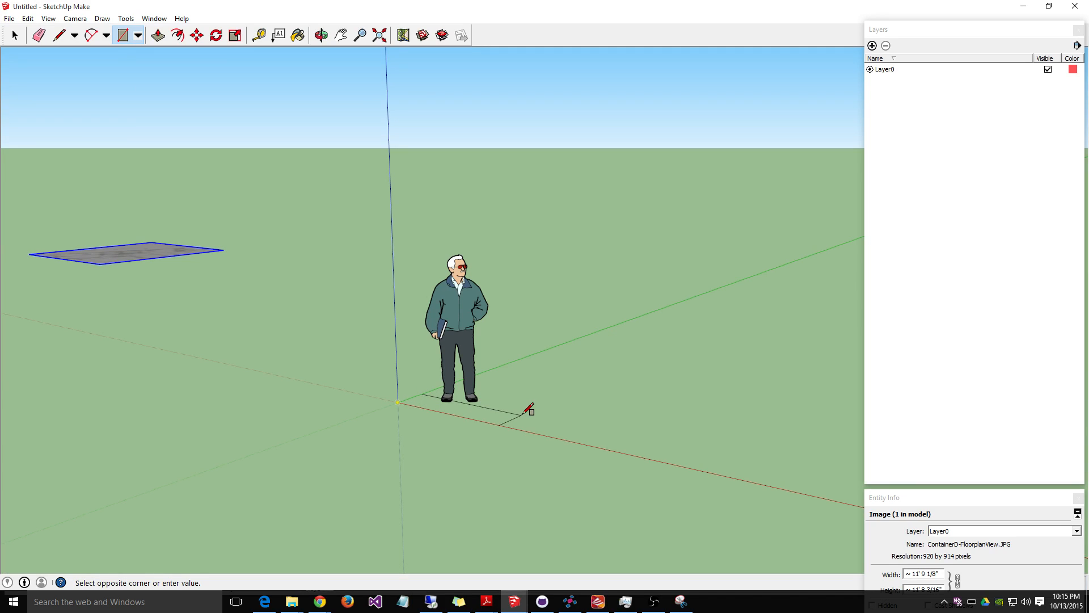
pyautogui.press('Escape')
# Step: Reposition the Entity Info window so the image's width and height fields are fully in view
pyautogui.moveTo(975, 502); pyautogui.dragTo(968, 424)
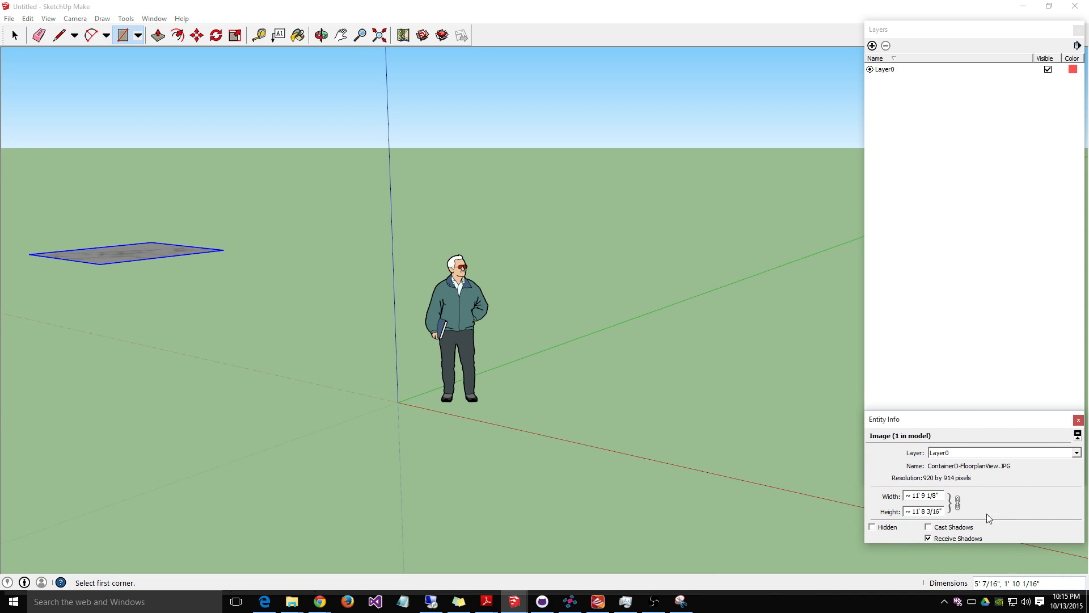
# Step: Try a 40' by 8' rectangle from the origin with its long side along the red axis, and undo it
pyautogui.click(122, 36)
pyautogui.click(398, 402)
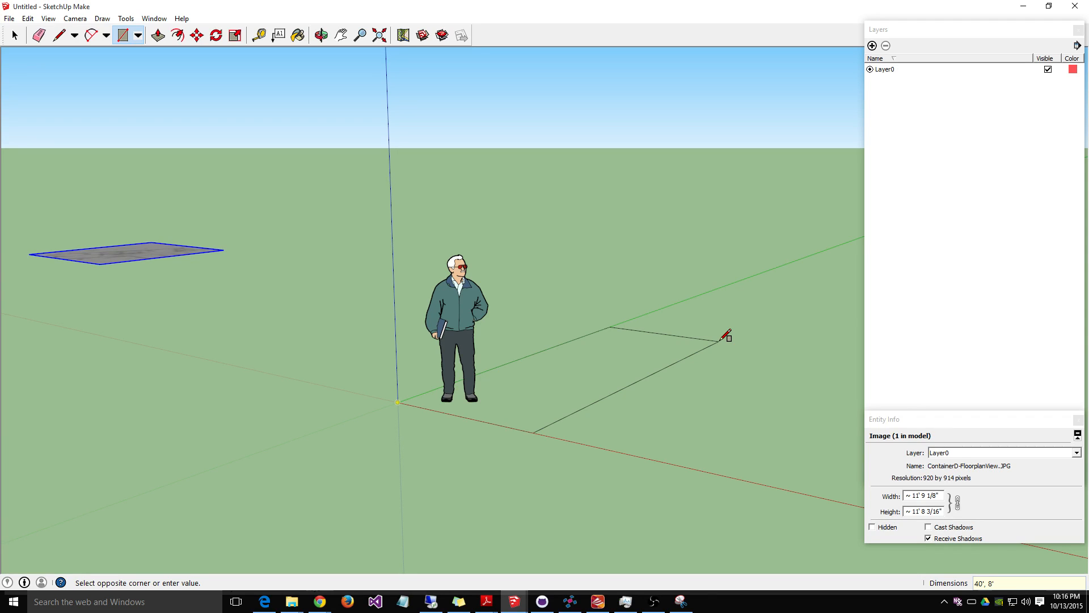
pyautogui.press('Return')
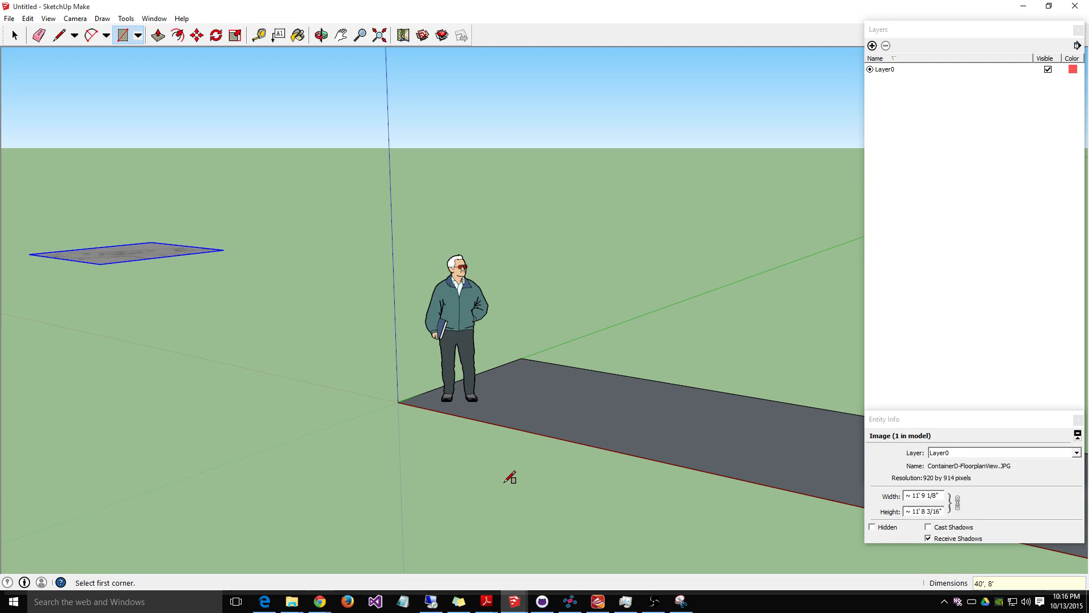
pyautogui.hotkey('ctrl', 'z')
# Step: Draw an 8' by 40' rectangle from the origin with its long side along the green axis
pyautogui.click(398, 402)
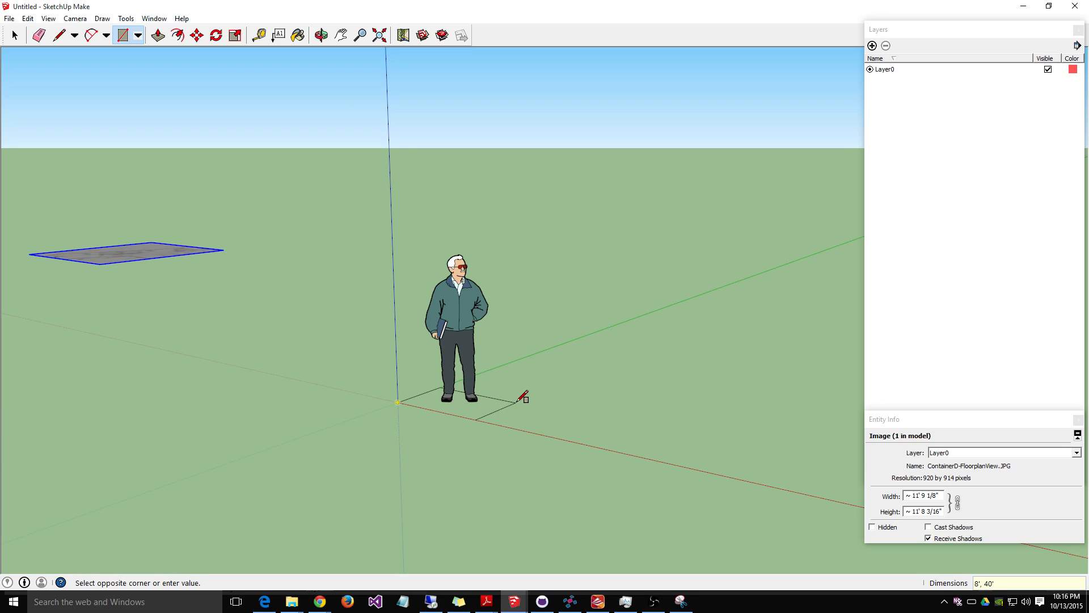
pyautogui.press('Return')
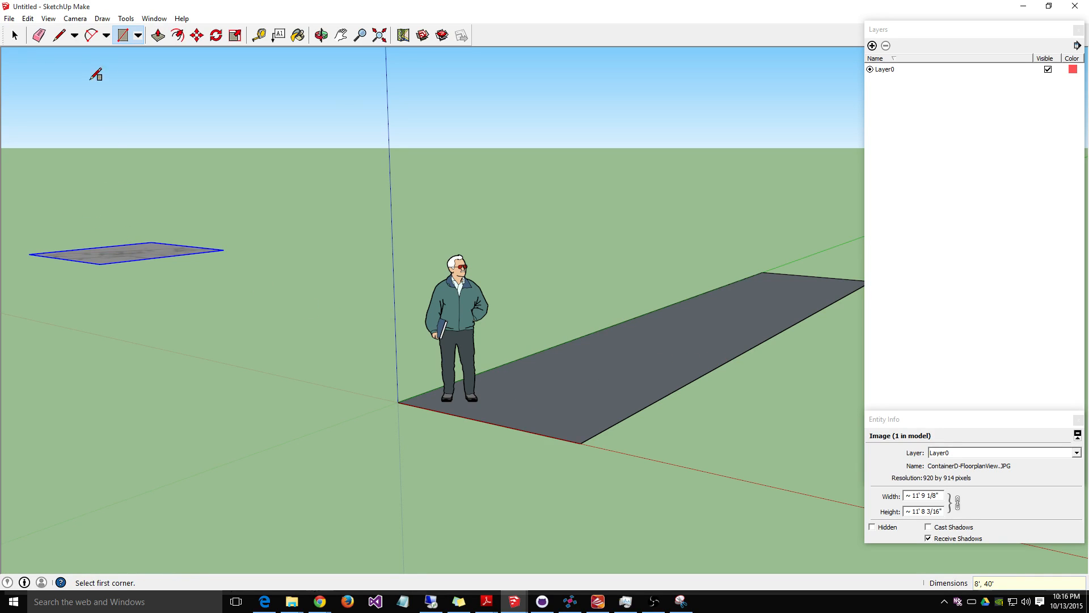
pyautogui.click(14, 35)
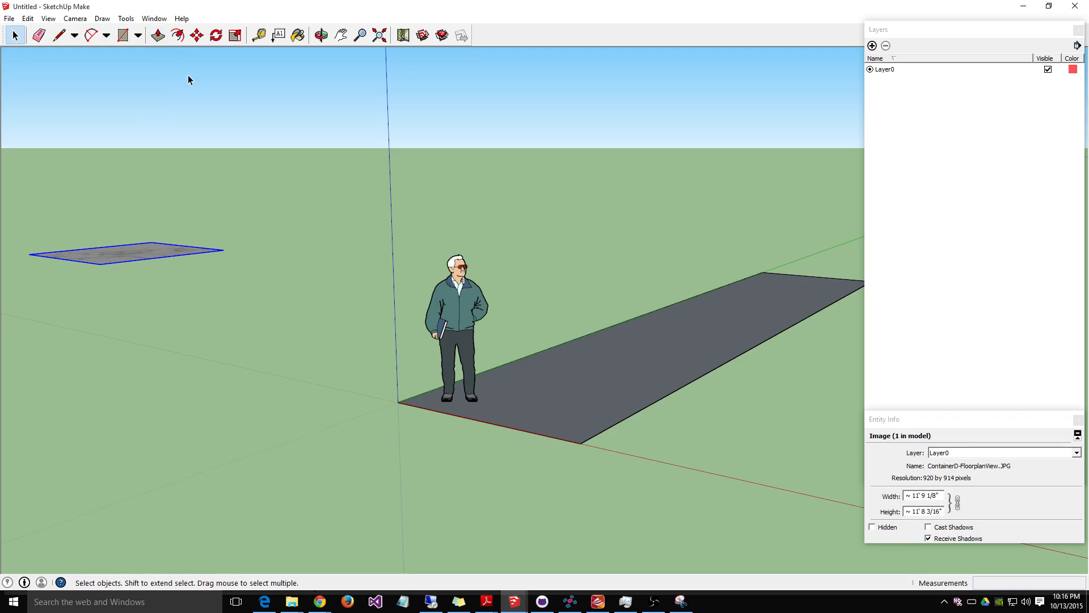
# Step: Move the floor plan image back to the origin so it overlaps the near end of the container rectangle
pyautogui.click(197, 36)
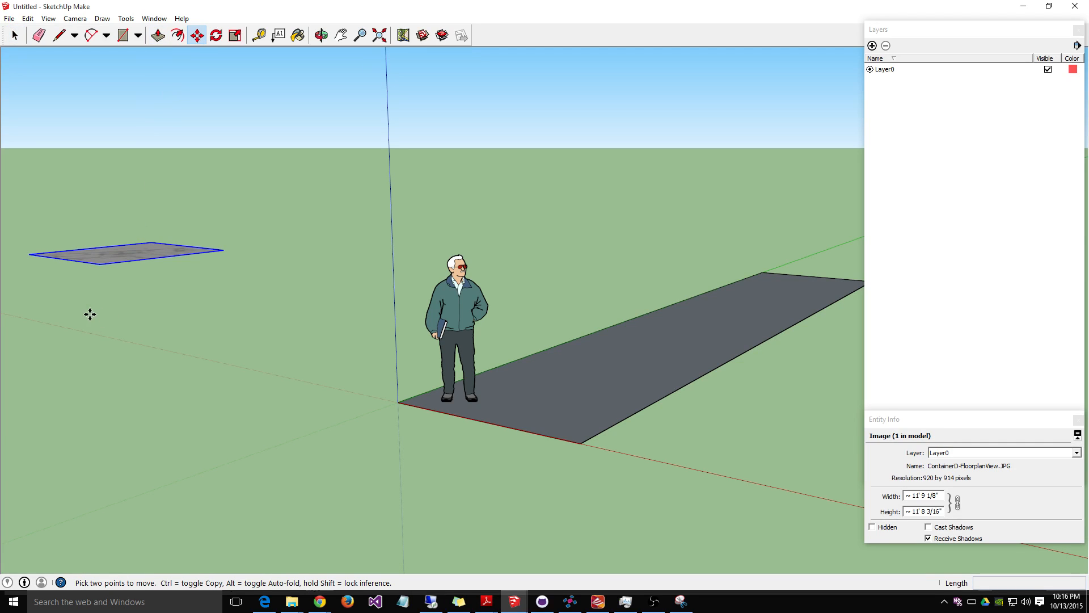
pyautogui.click(97, 269)
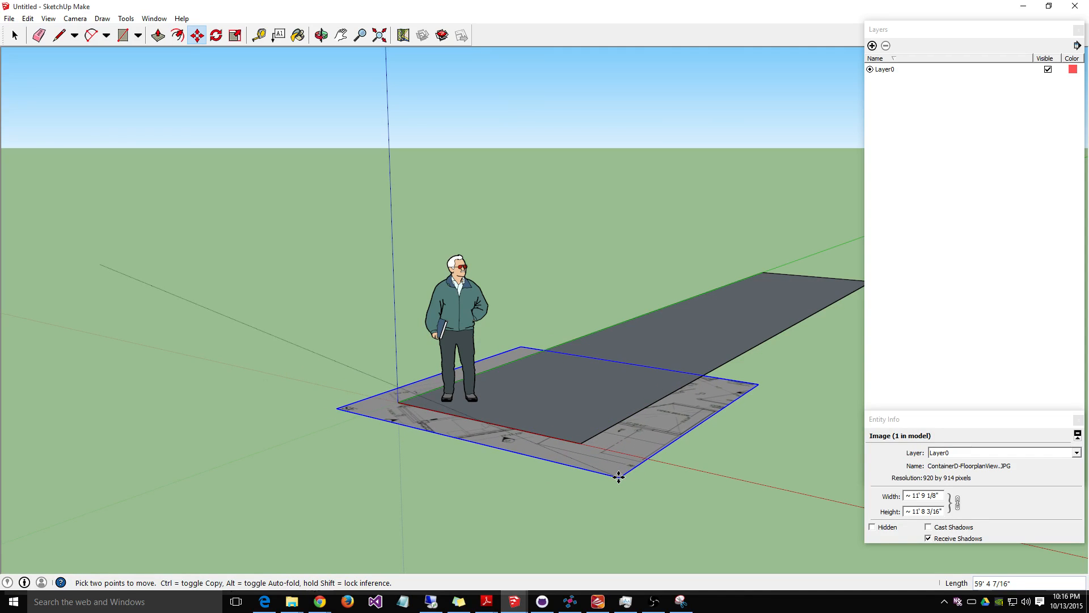
pyautogui.click(616, 472)
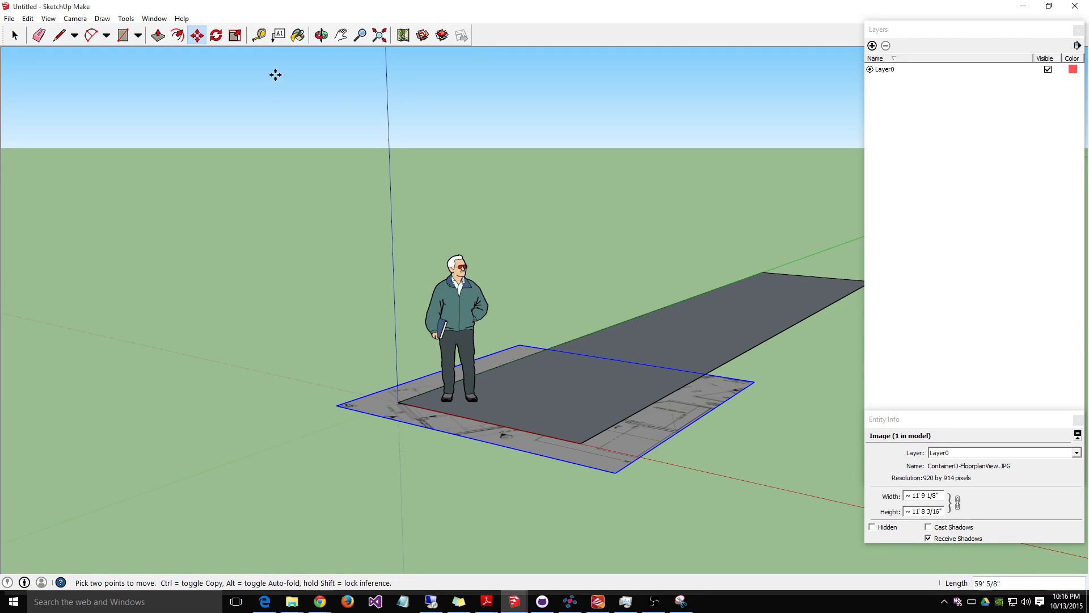
# Step: Rotate the floor plan image 31.2 degrees around the origin, using the rectangle's long edge as the reference
pyautogui.click(216, 36)
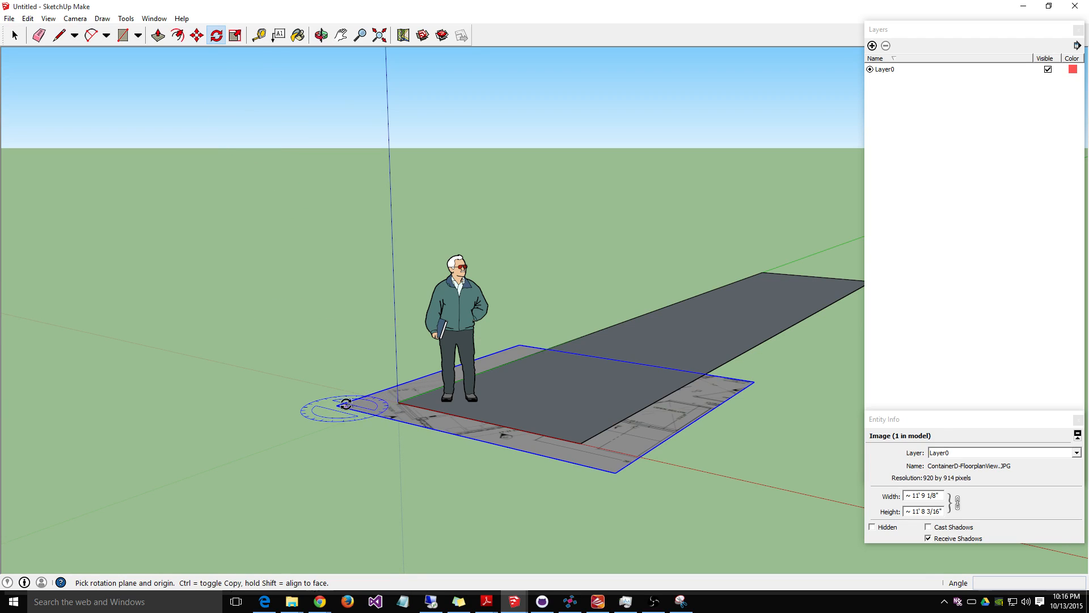
pyautogui.click(397, 402)
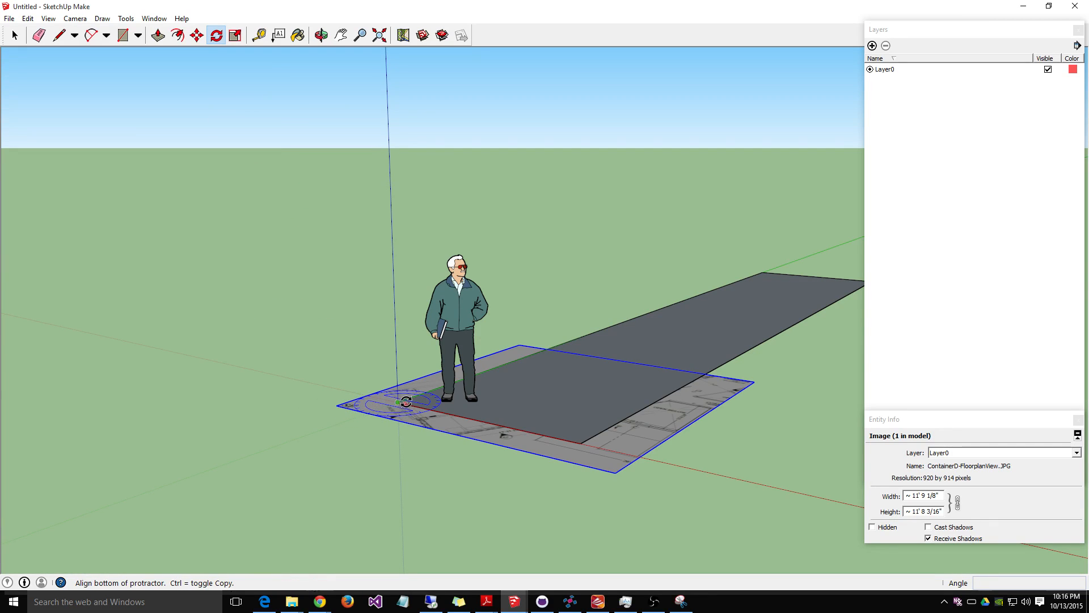
pyautogui.click(542, 350)
pyautogui.click(543, 351)
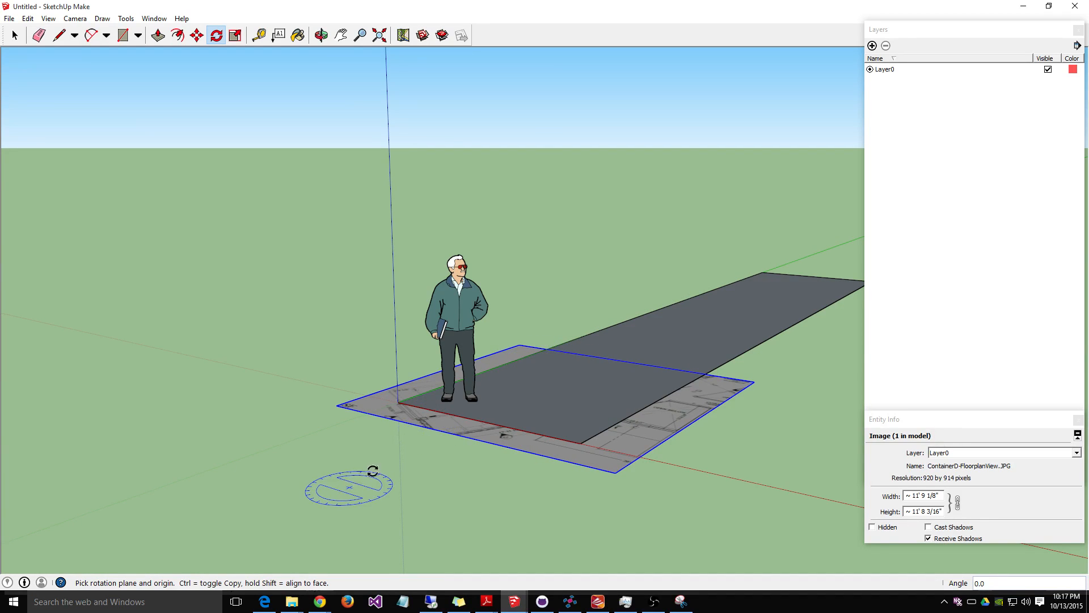
pyautogui.click(398, 402)
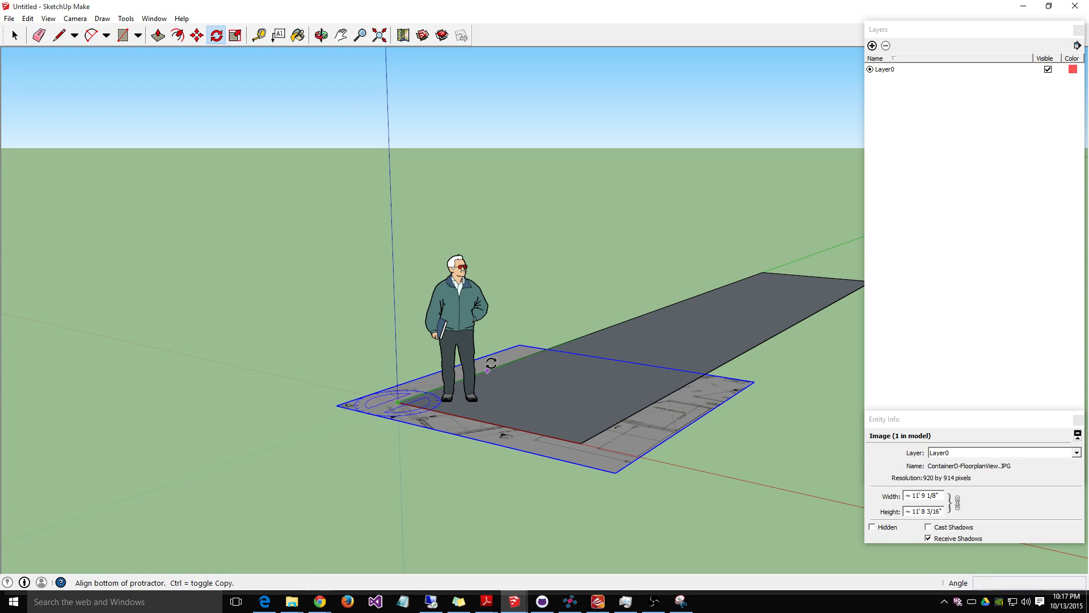
pyautogui.click(545, 348)
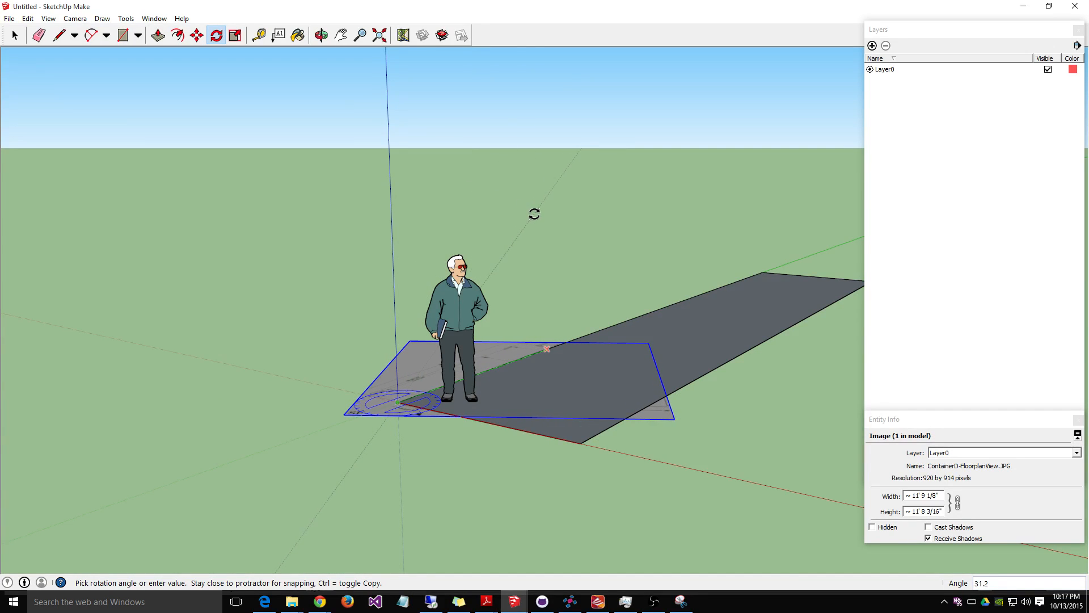
pyautogui.click(535, 213)
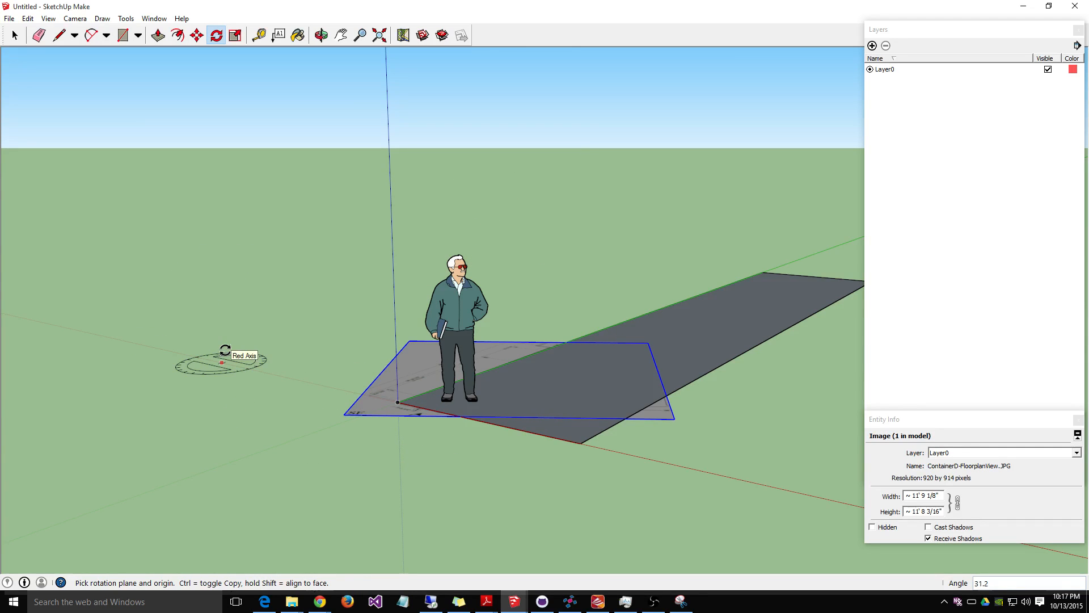
# Step: Try a further rotation of the floor plan image around the origin, and undo it
pyautogui.press('o')
pyautogui.moveTo(280, 479); pyautogui.dragTo(513, 519)
pyautogui.press('q')
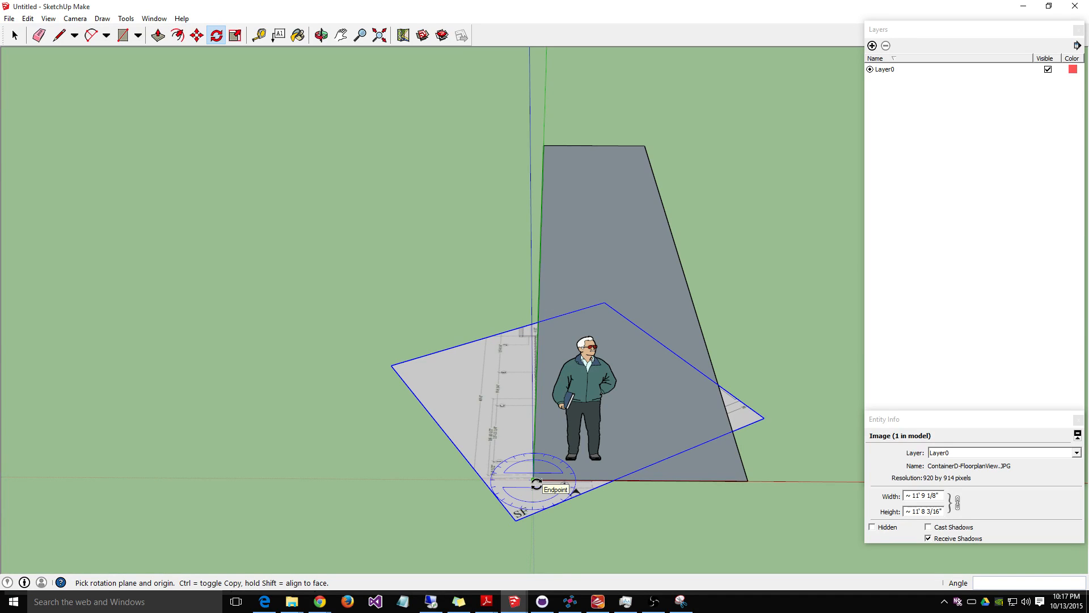
pyautogui.click(533, 480)
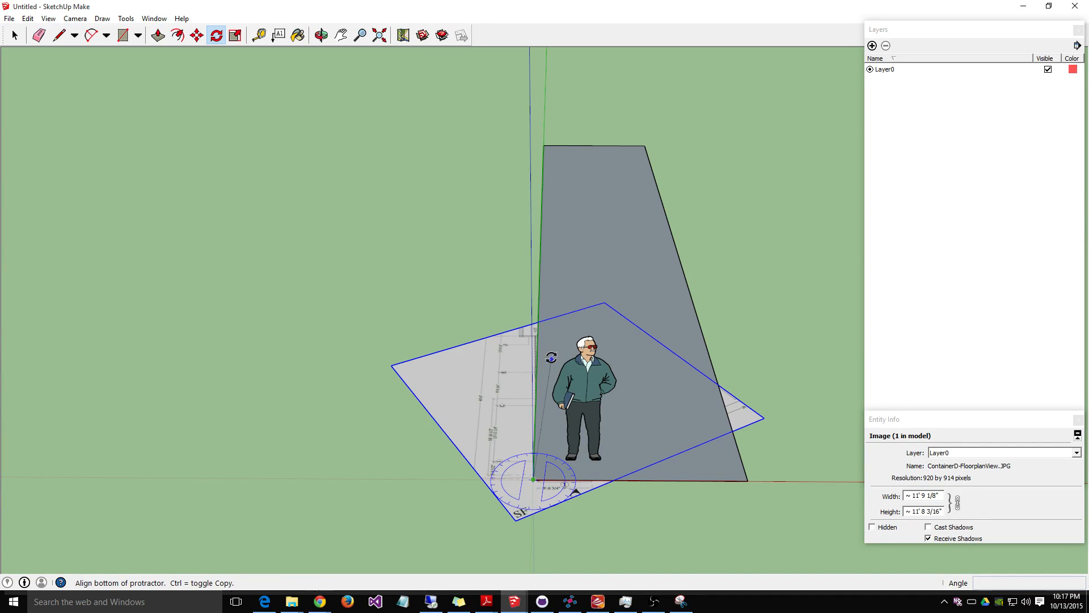
pyautogui.click(527, 324)
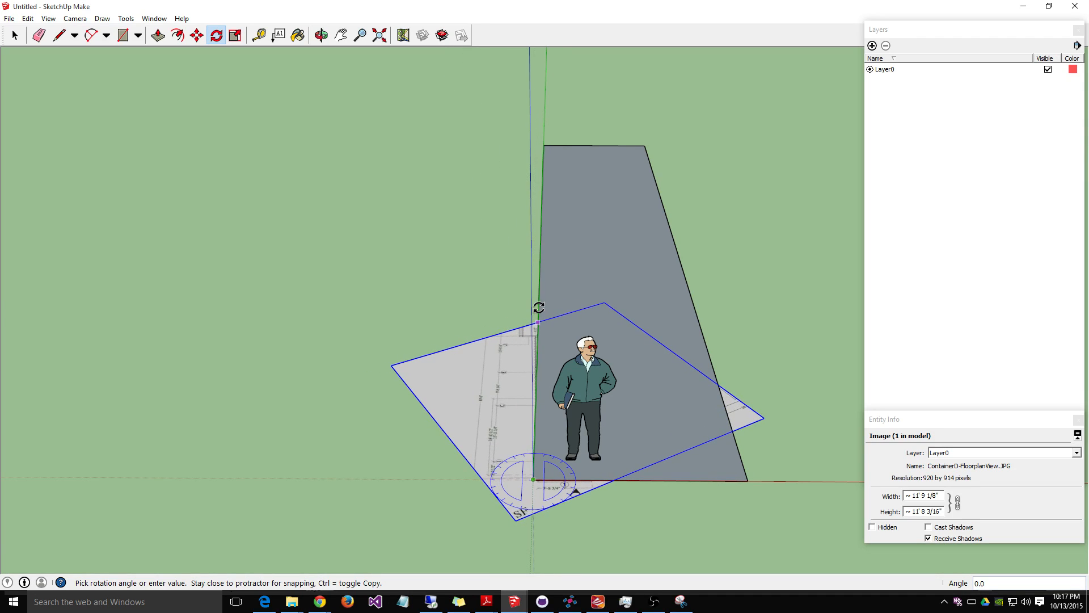
pyautogui.rightClick(543, 304)
pyautogui.click(494, 324)
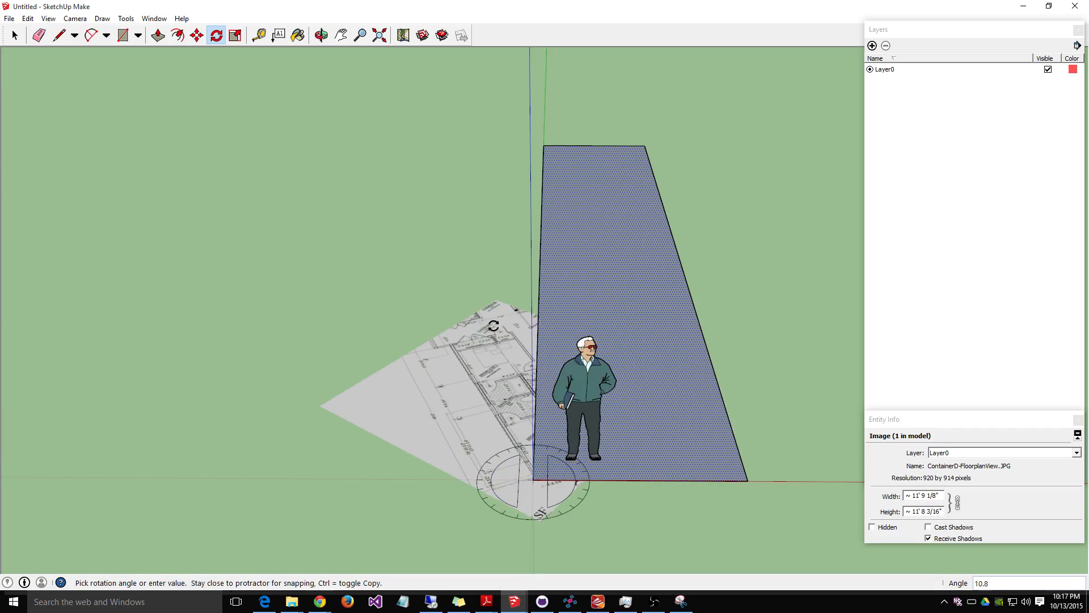
pyautogui.hotkey('ctrl', 'z')
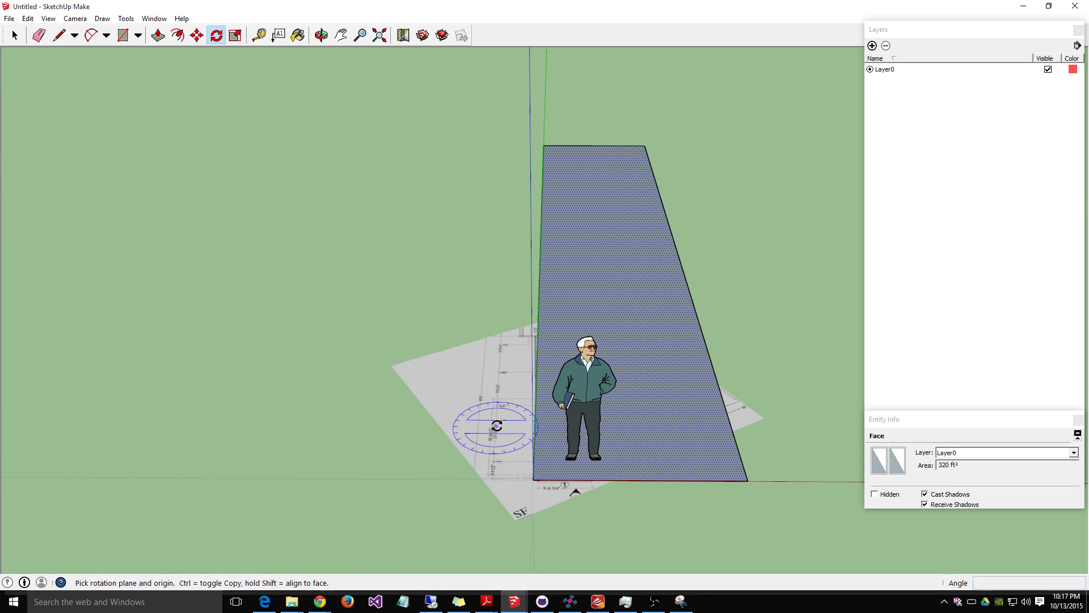
# Step: Undo the floor plan image's earlier 31.2-degree rotation
pyautogui.click(537, 323)
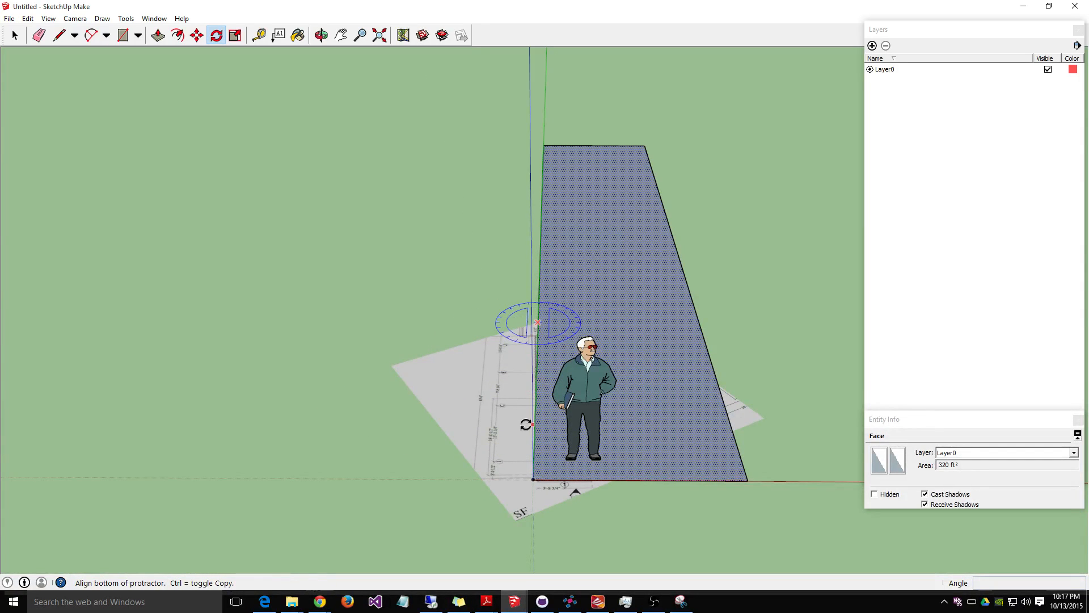
pyautogui.hotkey('ctrl', 'z')
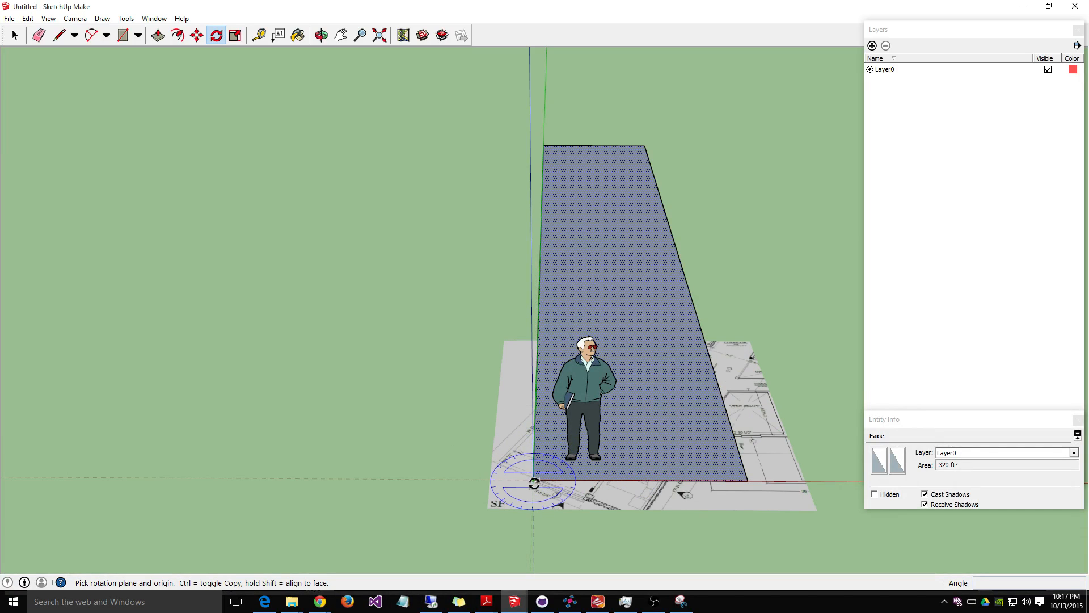
# Step: Try to rotate the selected container rectangle face around the origin, and undo it
pyautogui.click(534, 481)
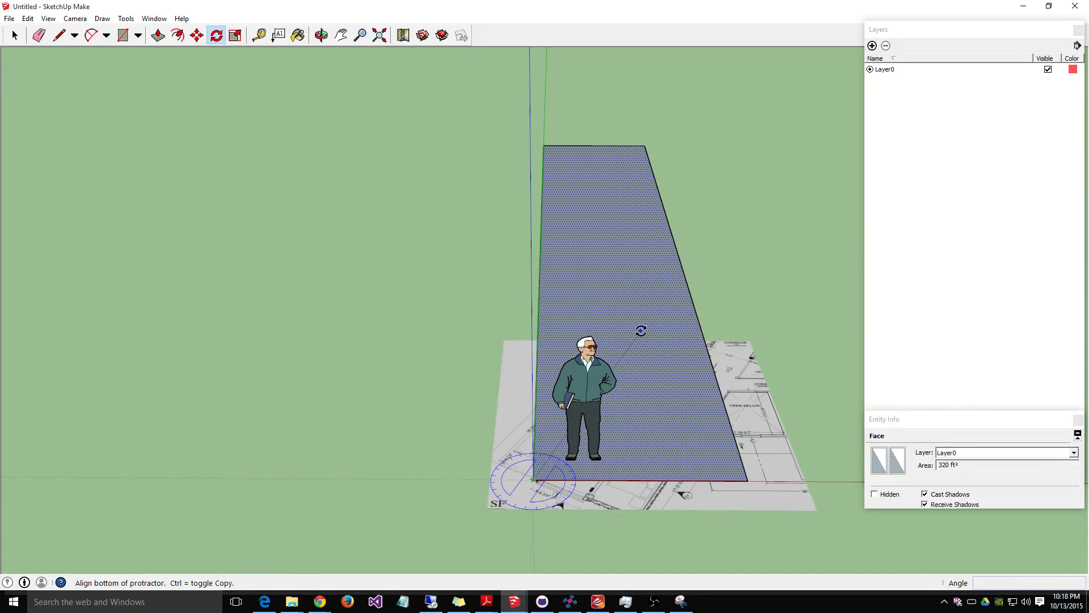
pyautogui.click(530, 341)
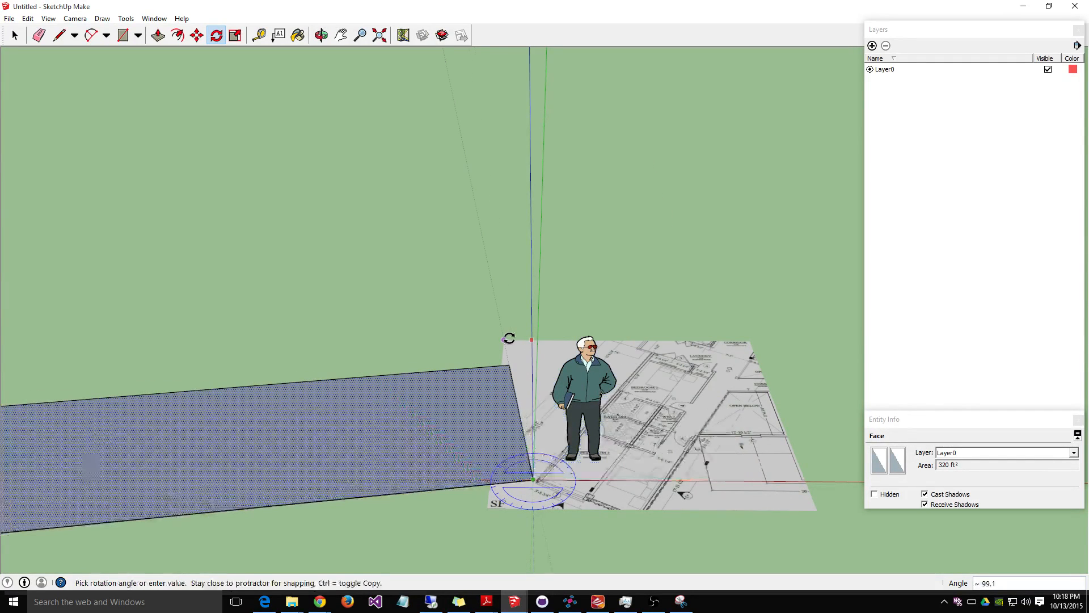
pyautogui.click(593, 354)
pyautogui.hotkey('ctrl', 'z')
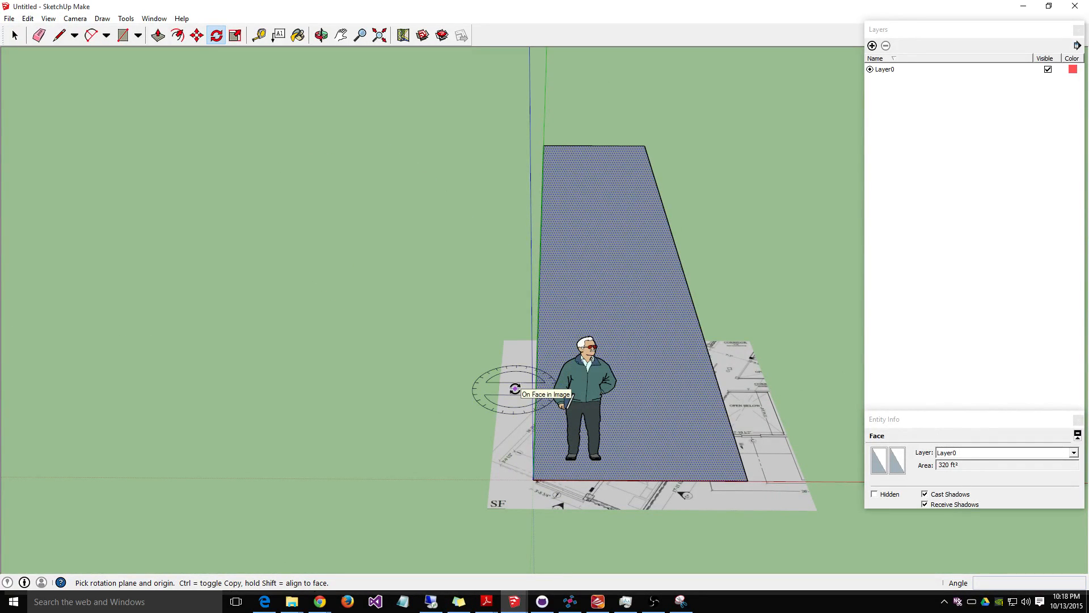
pyautogui.hotkey('ctrl', 'z')
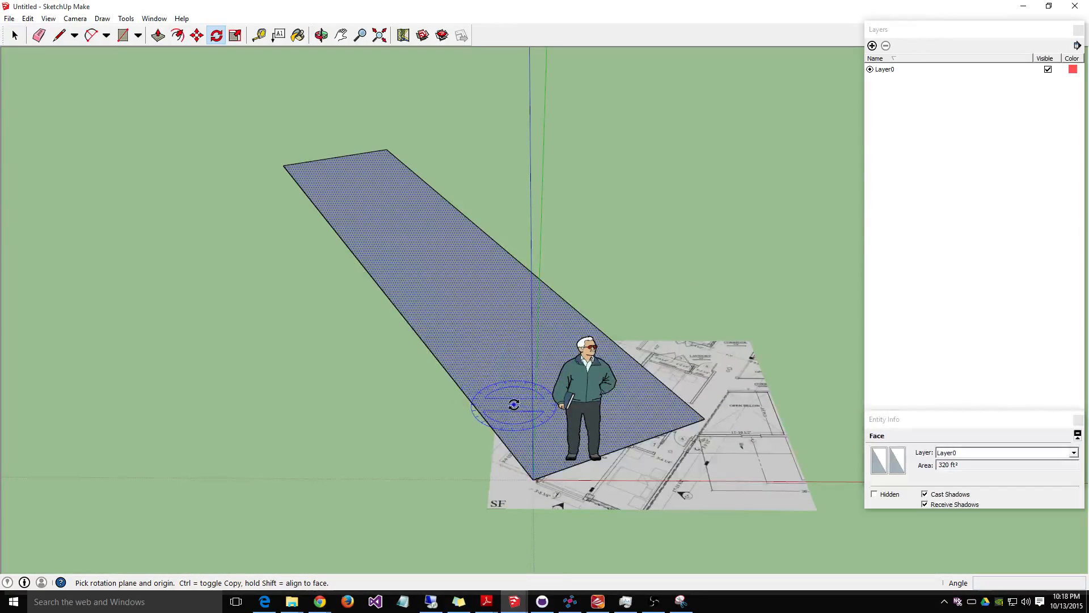
pyautogui.hotkey('ctrl', 'y')
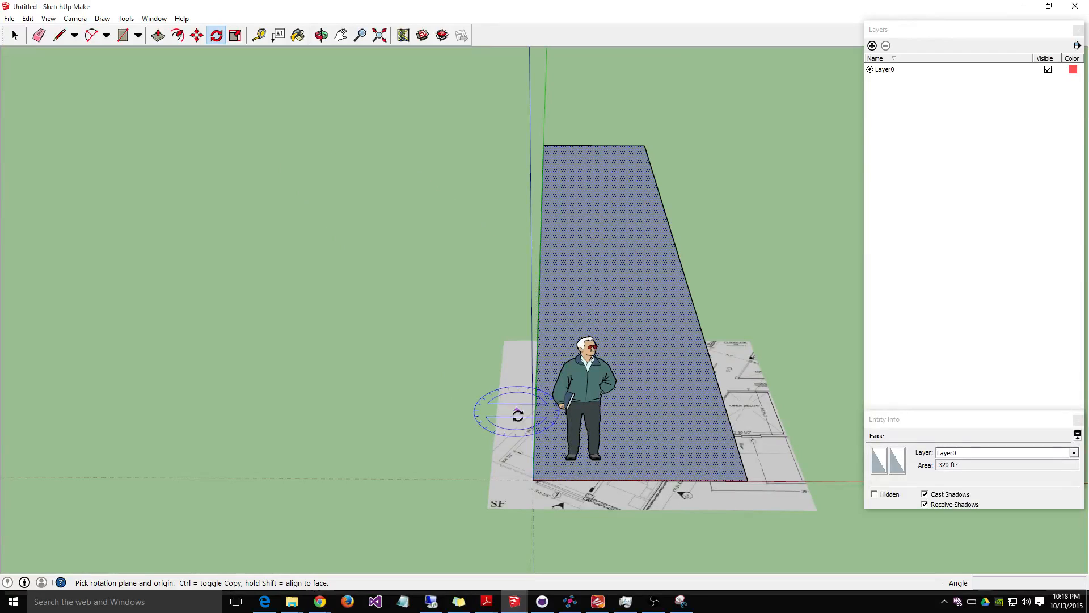
pyautogui.click(532, 476)
pyautogui.press('Escape')
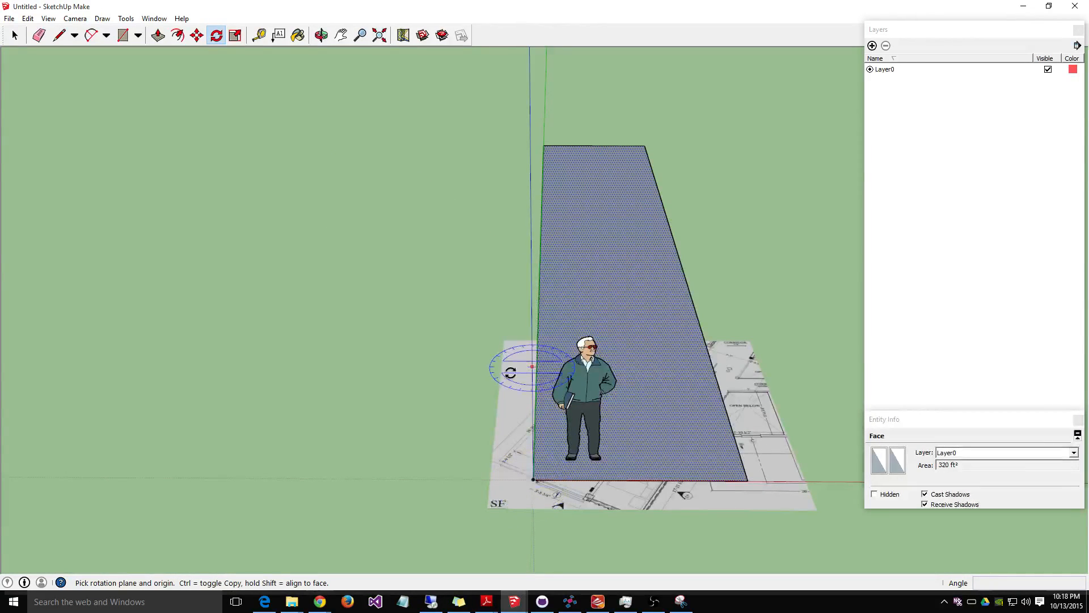
# Step: Rotate the floor plan image 30 degrees around the origin, using the rectangle's long edge as the reference, and clear the selection
pyautogui.click(14, 35)
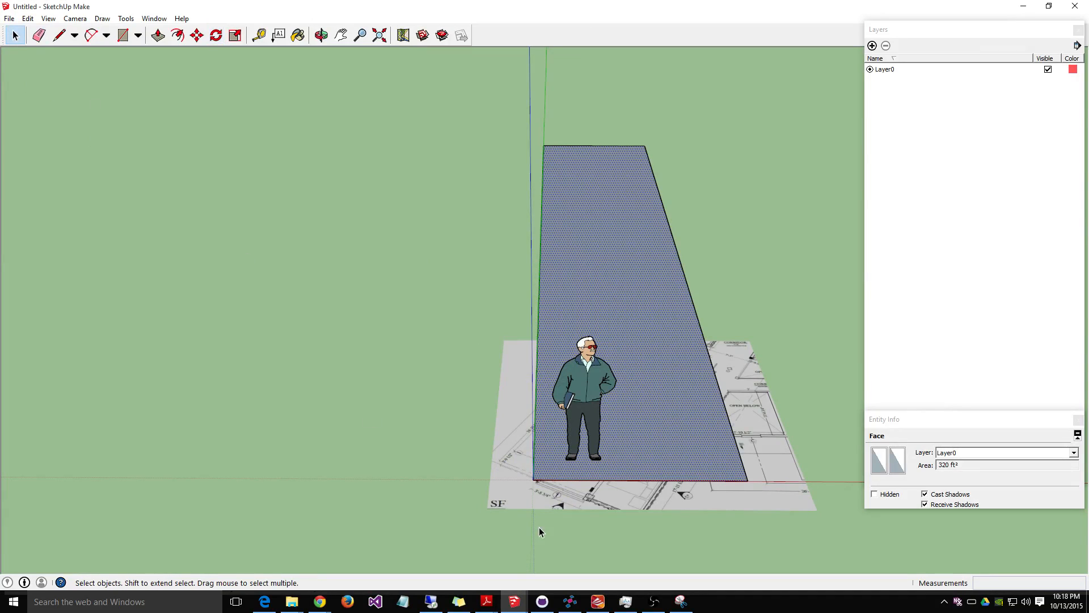
pyautogui.click(513, 499)
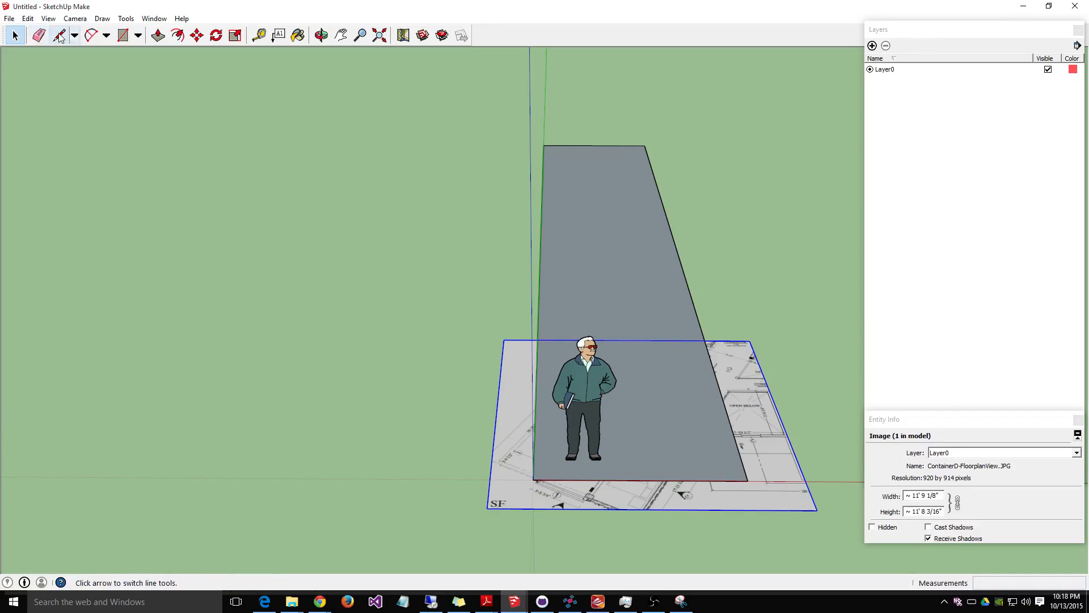
pyautogui.click(216, 36)
pyautogui.click(534, 480)
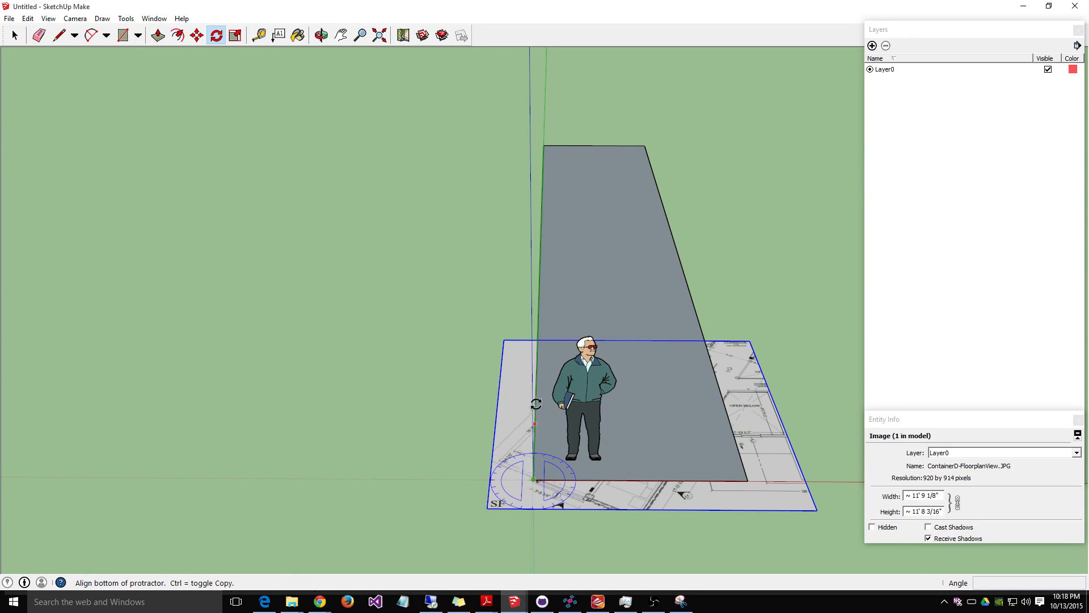
pyautogui.click(535, 342)
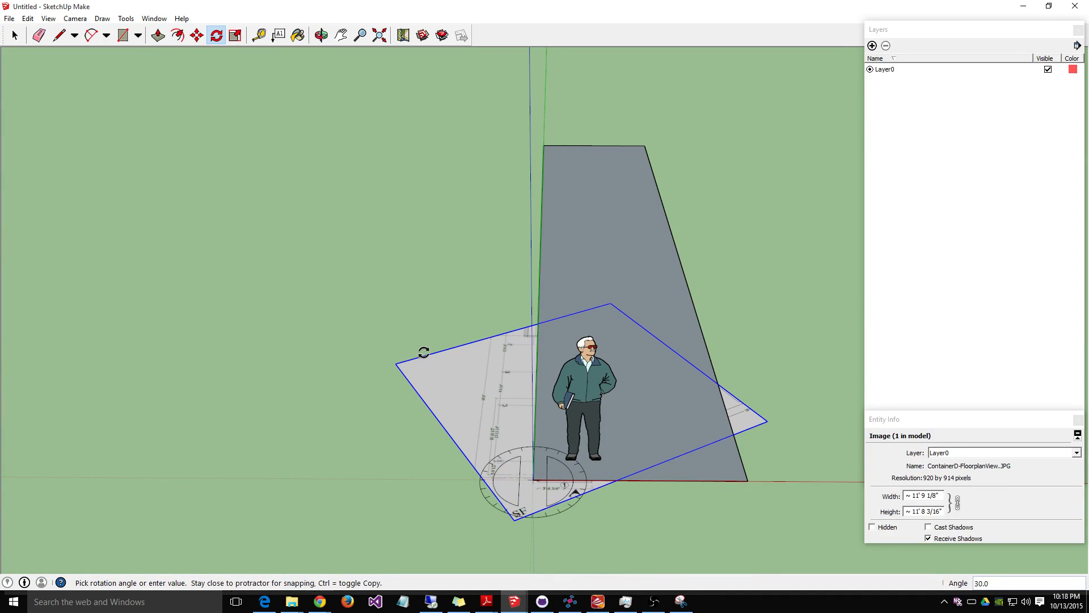
pyautogui.click(424, 352)
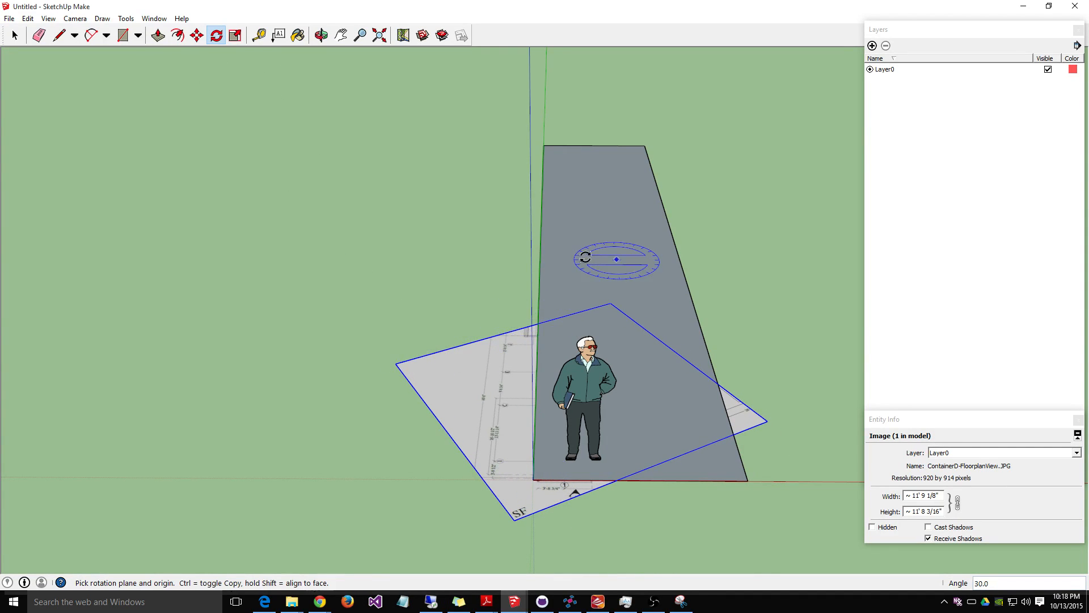
pyautogui.hotkey('ctrl', 't')
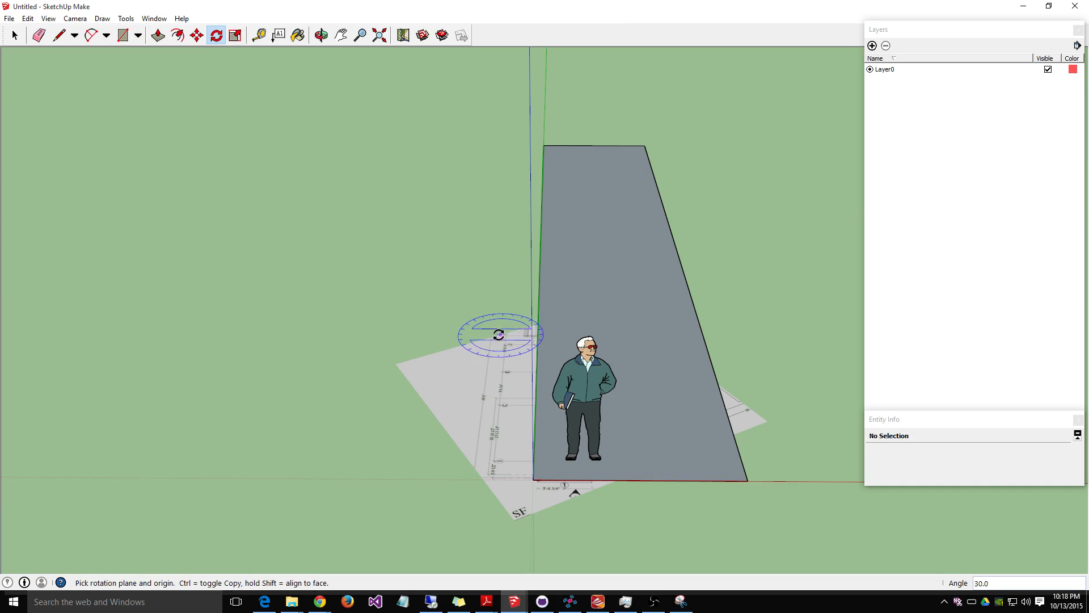
# Step: Scale the floor plan image uniformly by 2.50 from the corner marked SF
pyautogui.click(17, 36)
pyautogui.click(467, 370)
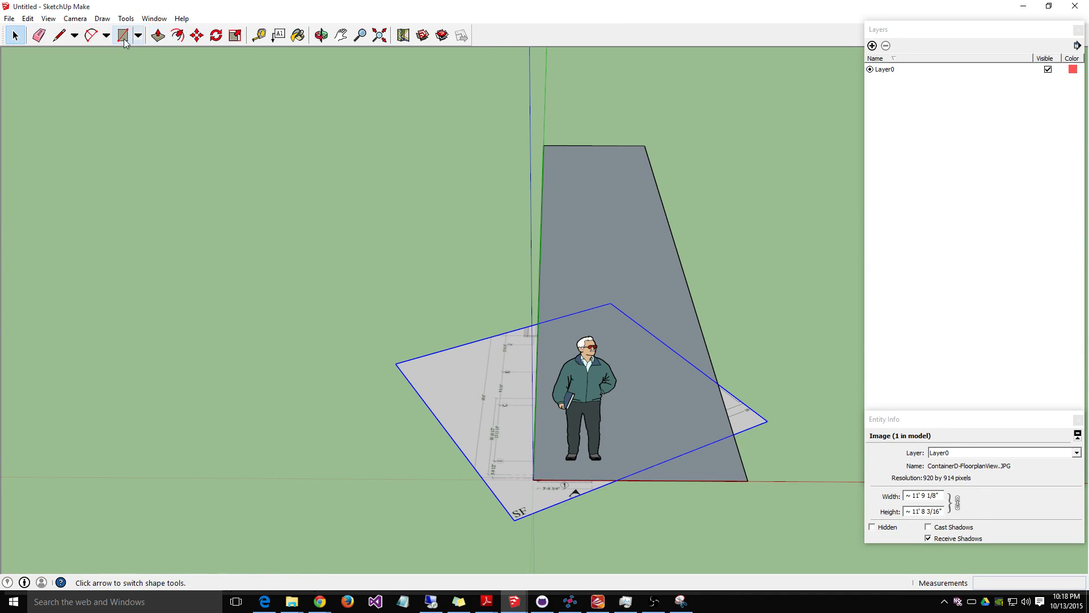
pyautogui.click(236, 36)
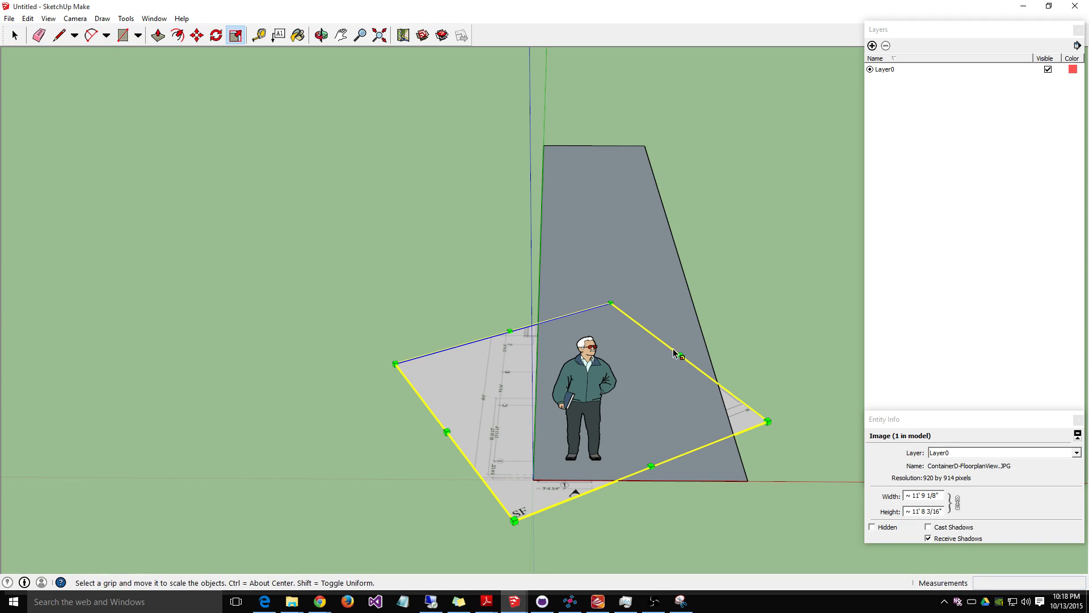
pyautogui.moveTo(615, 302); pyautogui.dragTo(703, 96)
pyautogui.moveTo(707, 212); pyautogui.dragTo(688, 245)
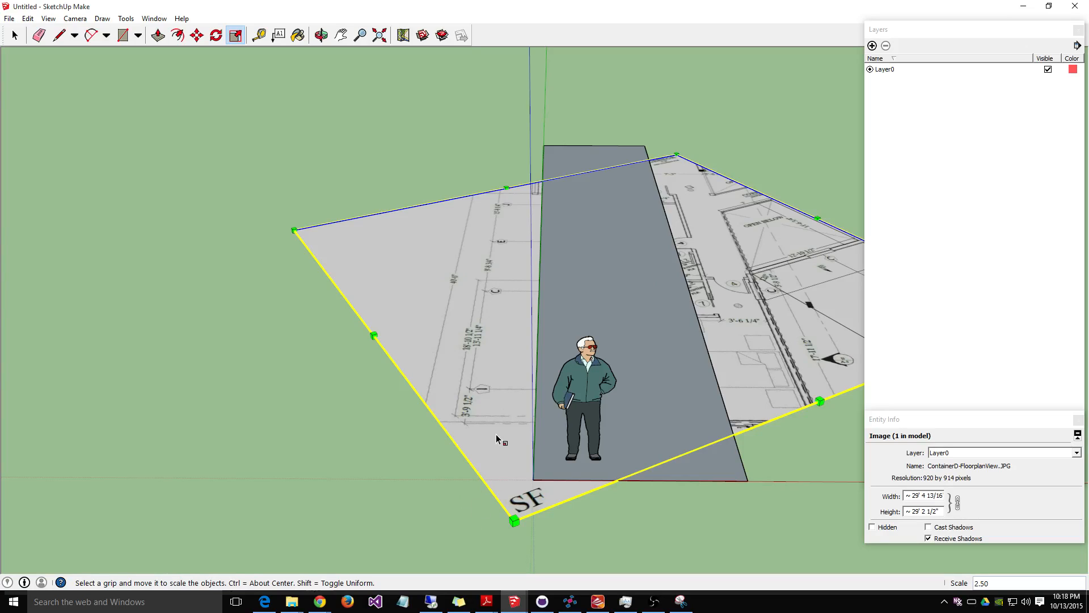
# Step: Move the floor plan image by its SF corner about 3' 10", aligning the plan's container corner with the origin
pyautogui.click(194, 37)
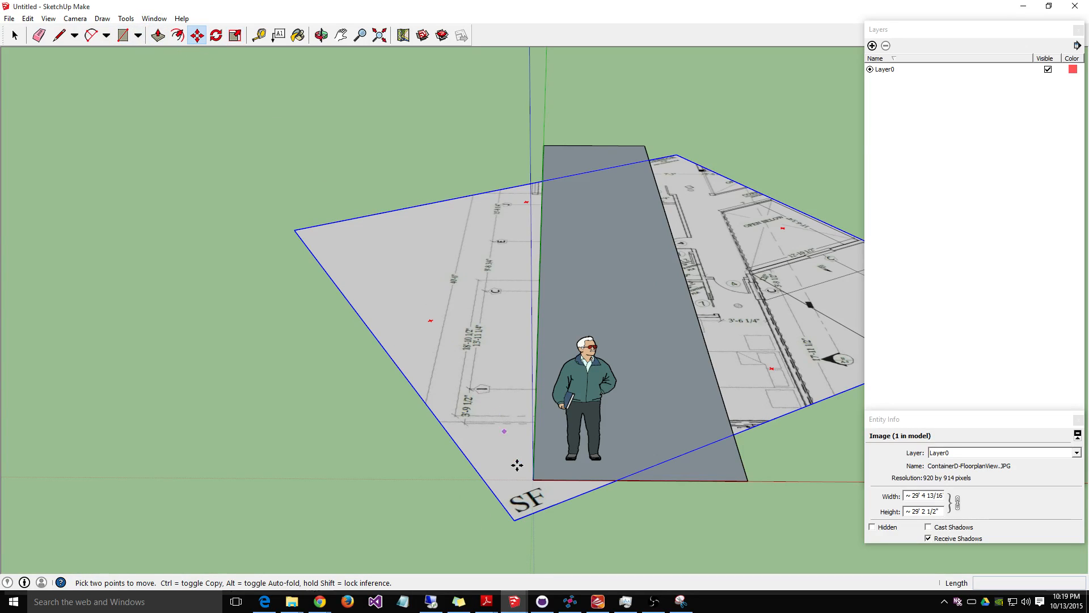
pyautogui.click(516, 520)
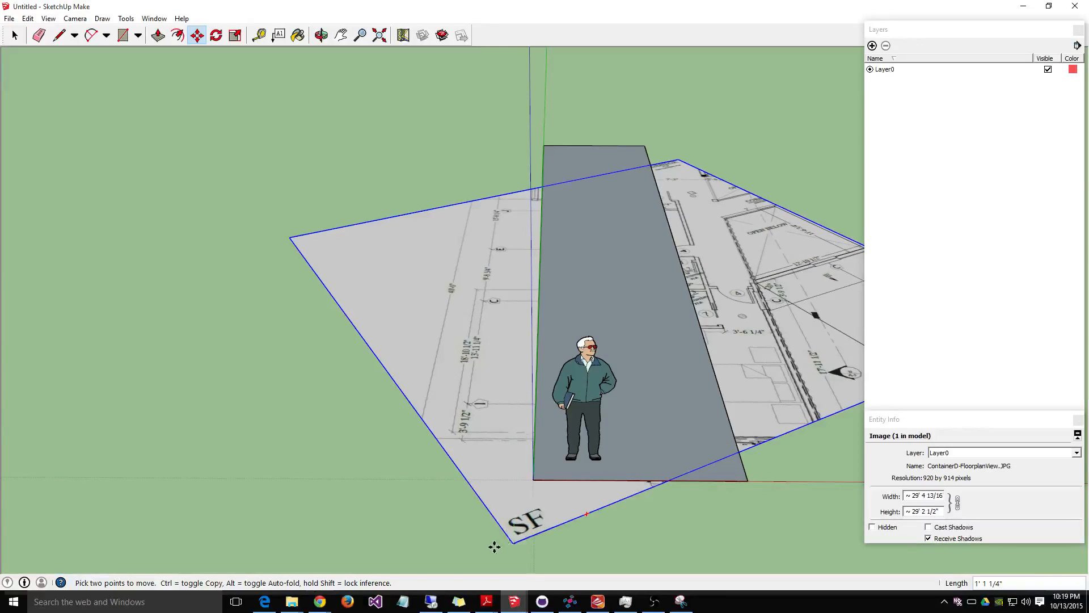
pyautogui.keyDown('shift'); pyautogui.moveTo(480, 570); pyautogui.dragTo(482, 457, button='middle'); pyautogui.keyUp('shift')
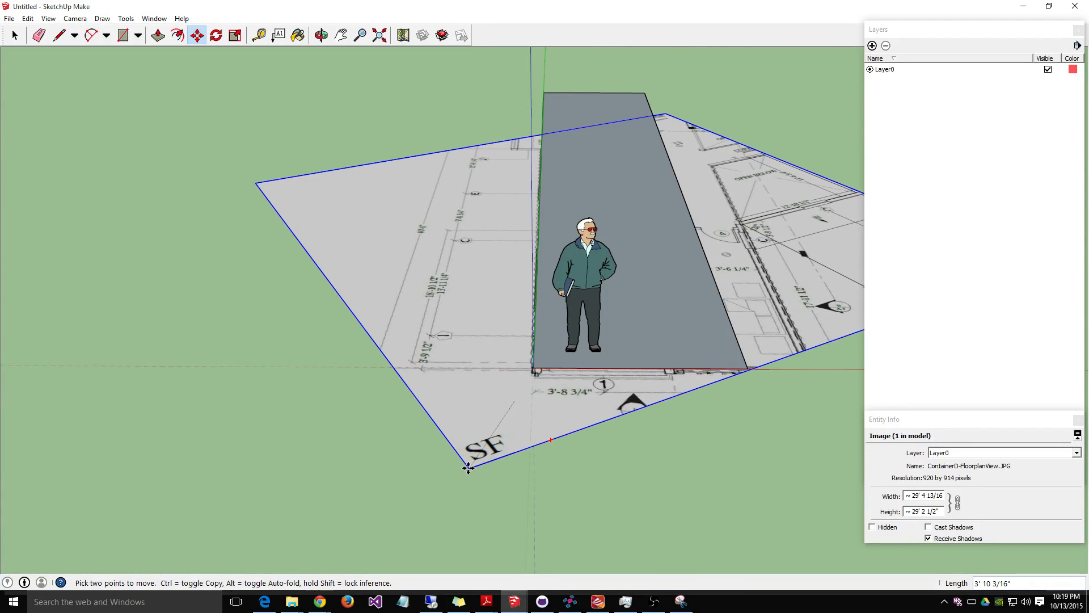
pyautogui.click(469, 467)
pyautogui.scroll(-4, 657, 511)
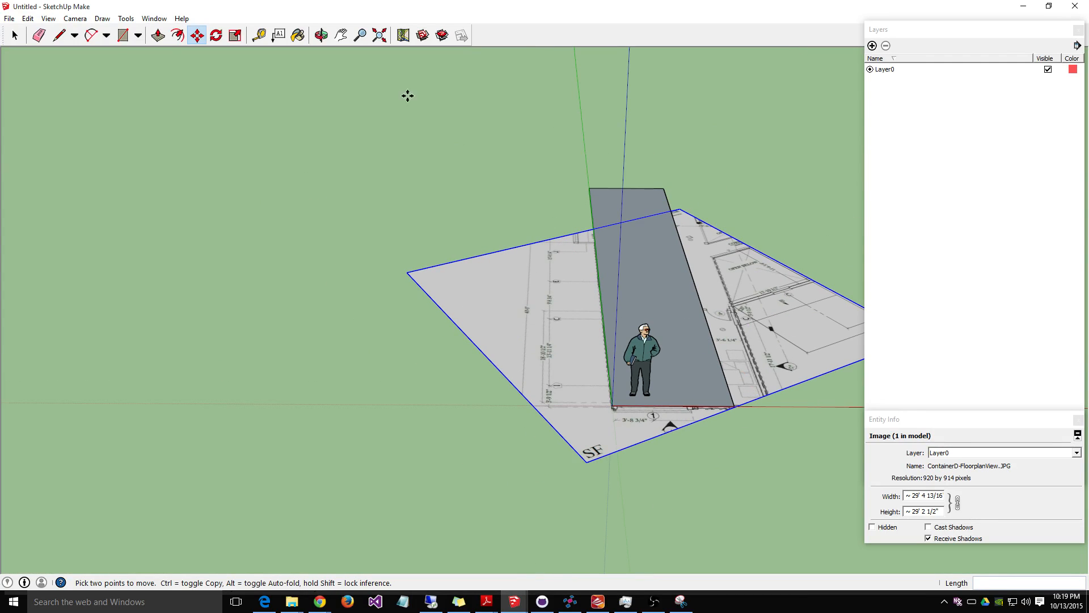
# Step: Scale the floor plan image uniformly by 1.45 so the drawn container matches the rectangle's 40' length
pyautogui.click(15, 35)
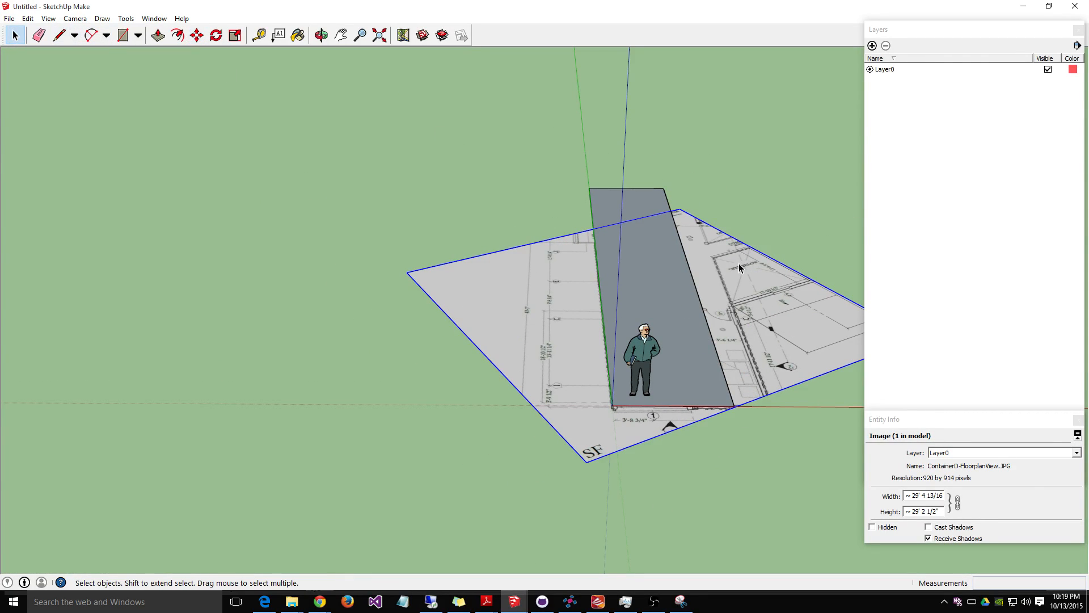
pyautogui.click(197, 35)
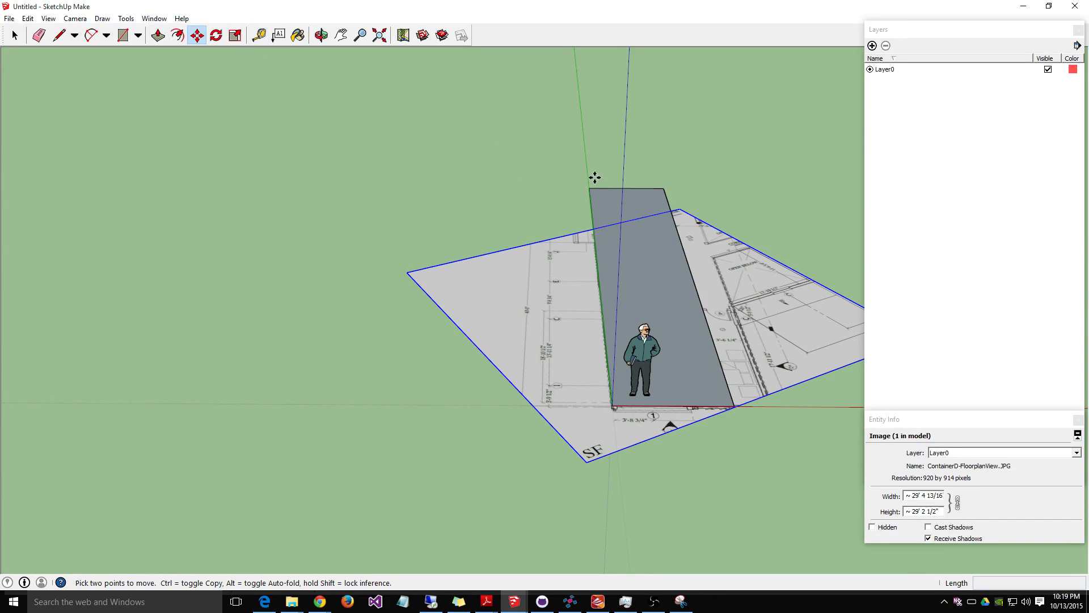
pyautogui.press('Escape')
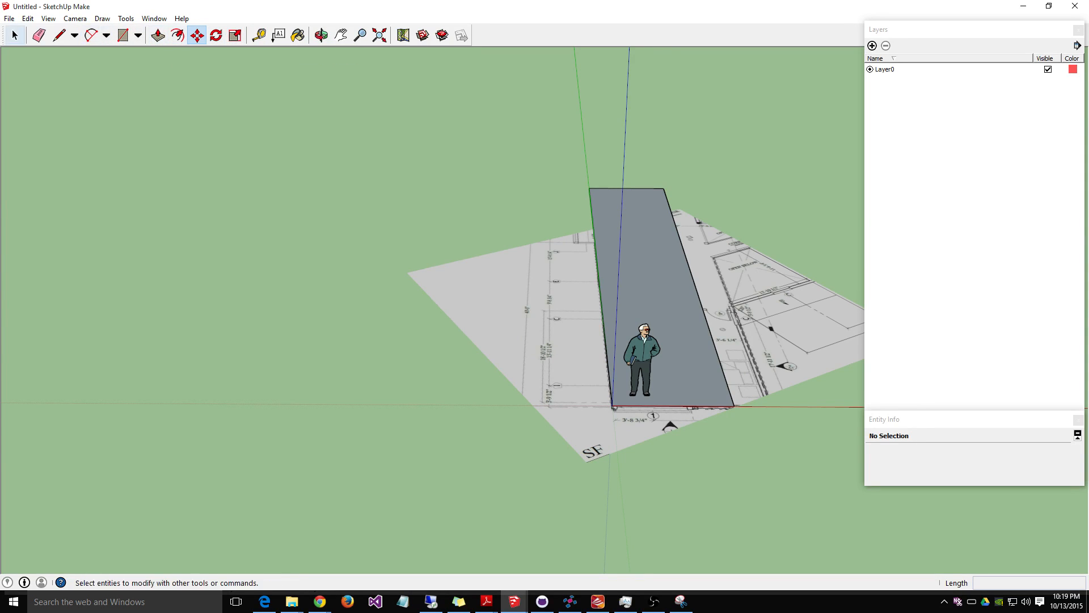
pyautogui.click(15, 36)
pyautogui.click(529, 311)
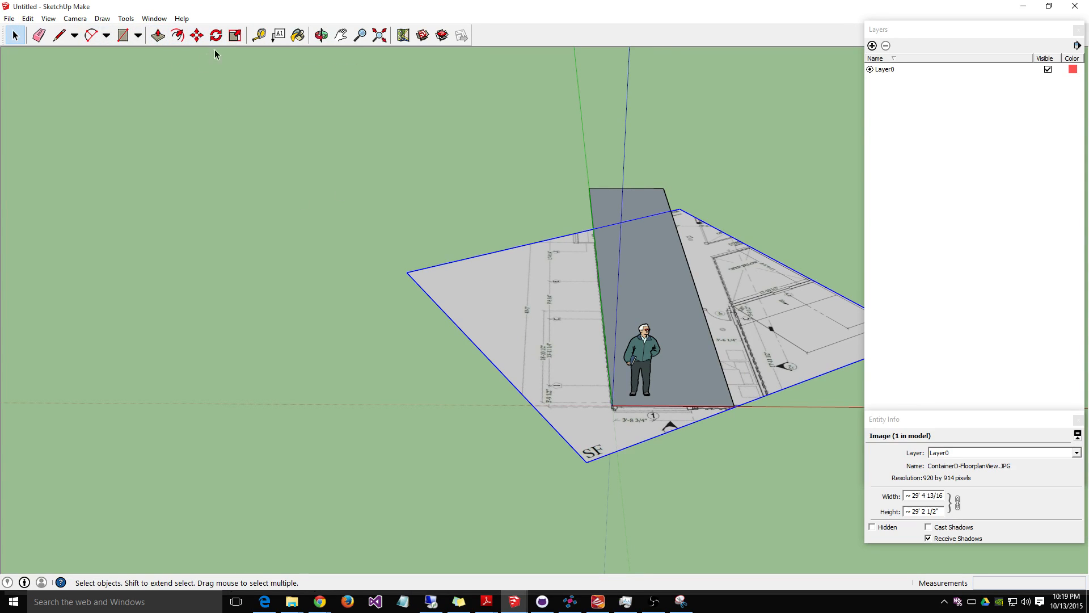
pyautogui.click(235, 36)
pyautogui.moveTo(679, 210); pyautogui.dragTo(711, 168)
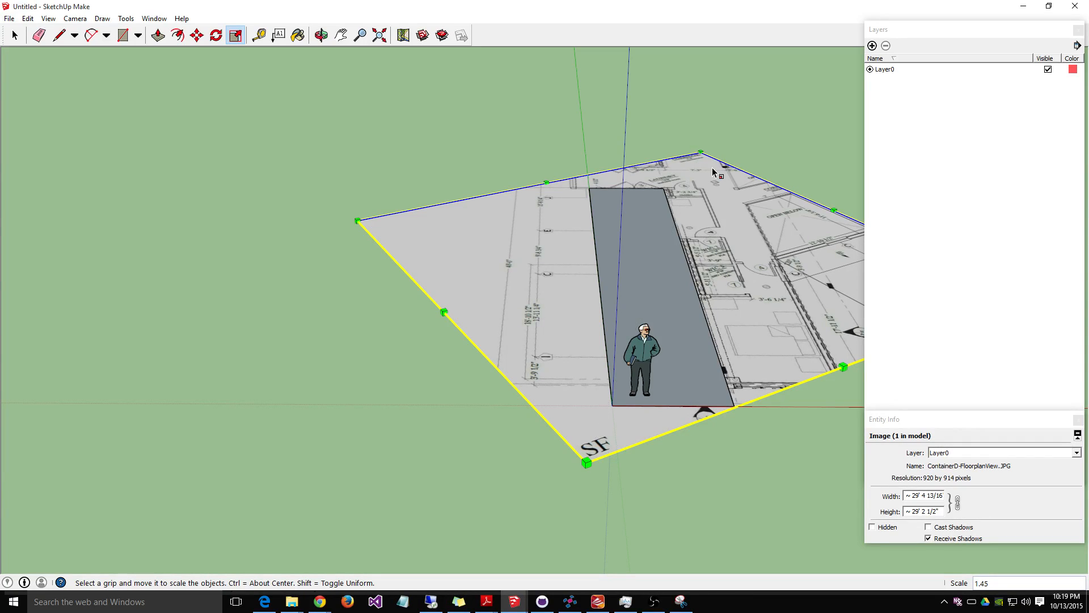
# Step: Move the floor plan image by its SF corner about 2' 1" to realign the container corner with the origin, and deselect it
pyautogui.click(197, 35)
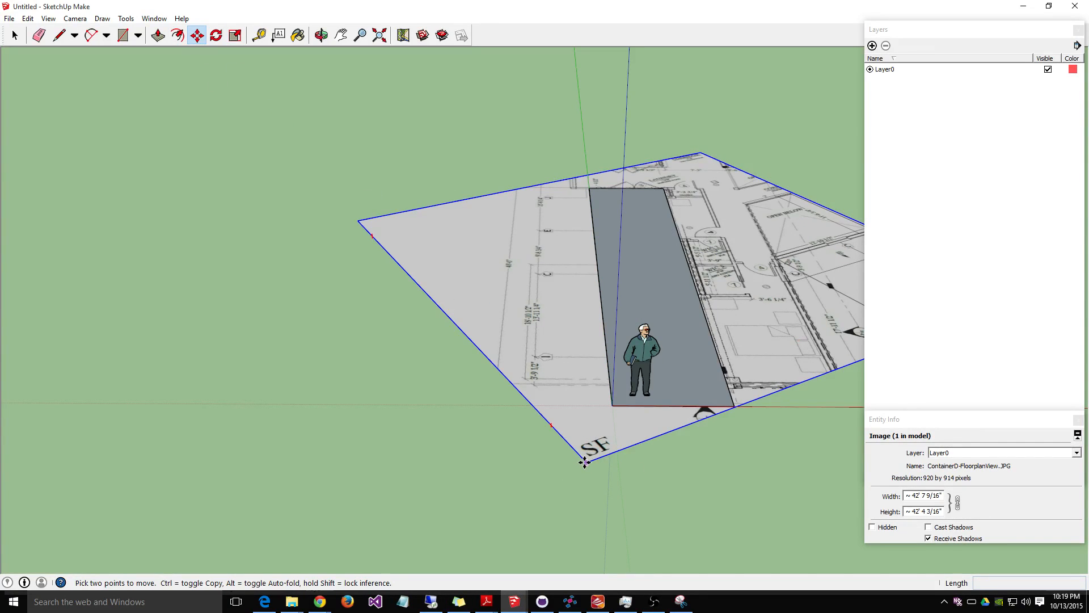
pyautogui.click(584, 462)
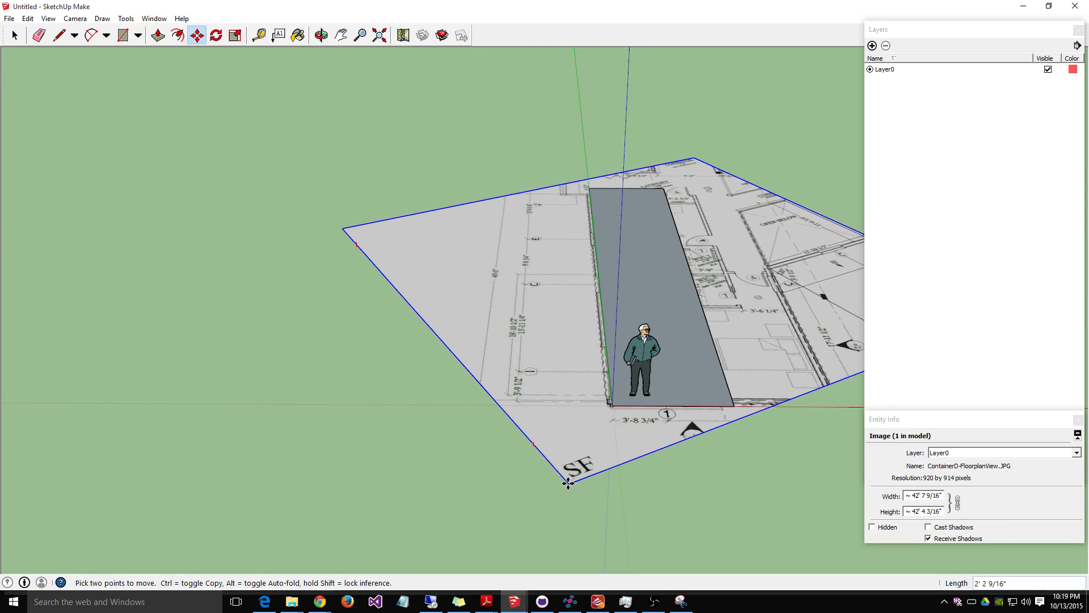
pyautogui.click(572, 482)
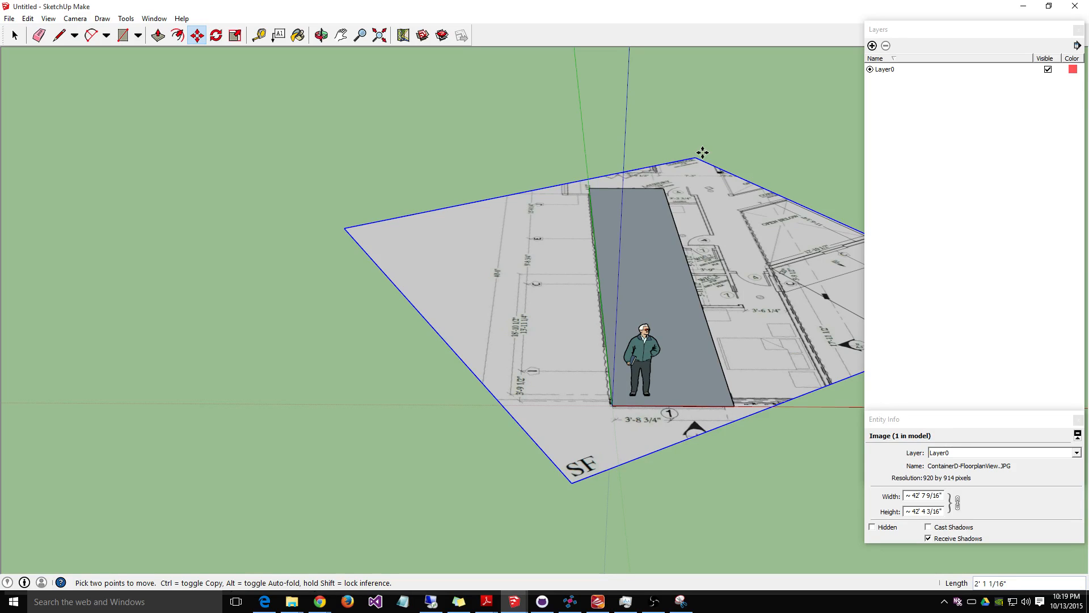
pyautogui.press('e')
pyautogui.click(14, 35)
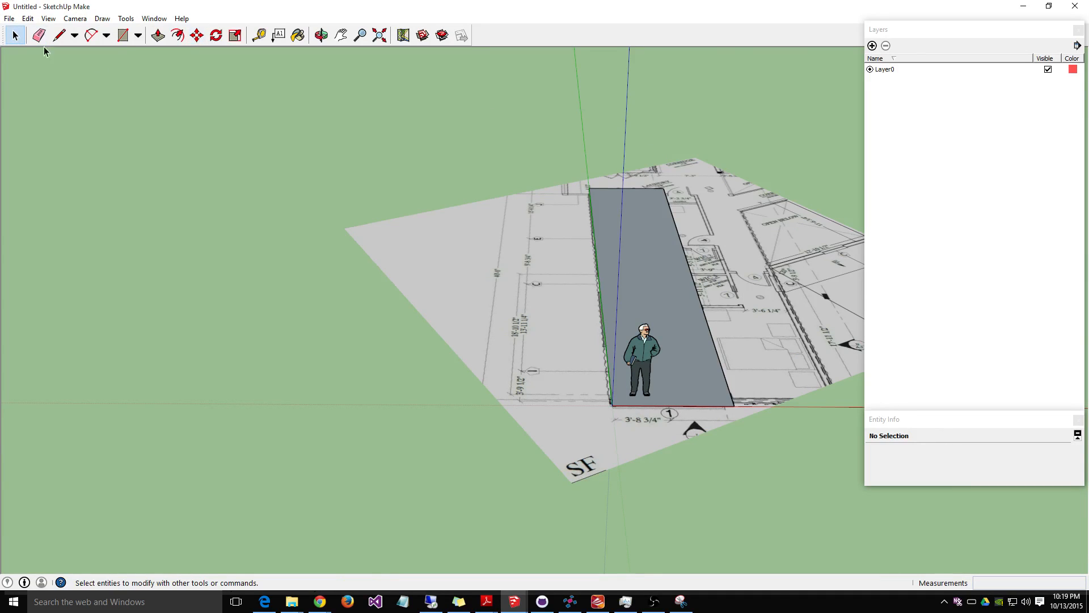
# Step: Scale the floor plan image uniformly by 1.06 from the corner marked SF
pyautogui.click(696, 213)
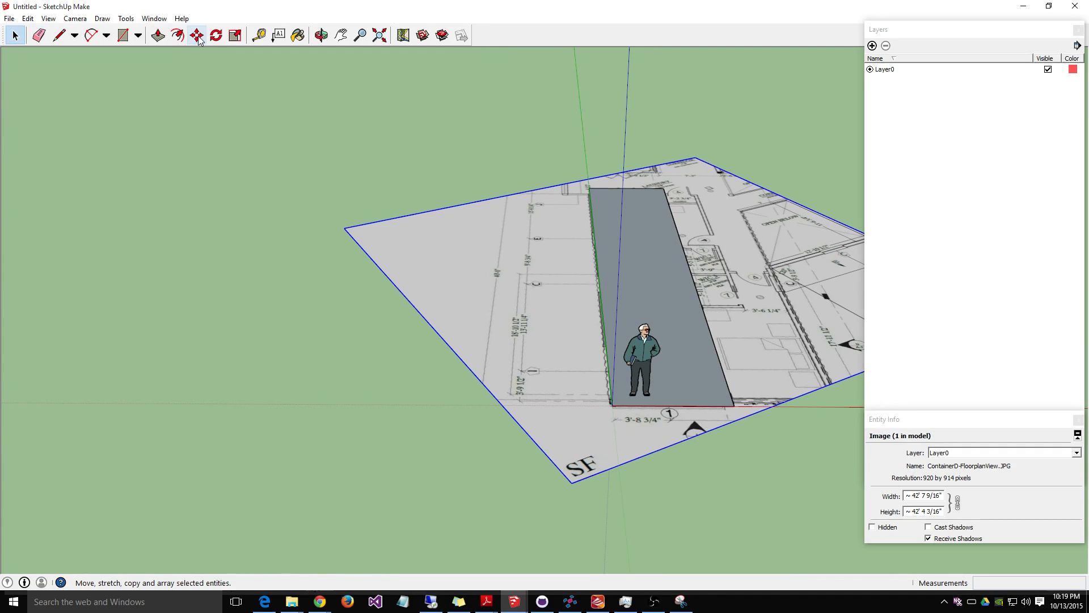
pyautogui.click(235, 35)
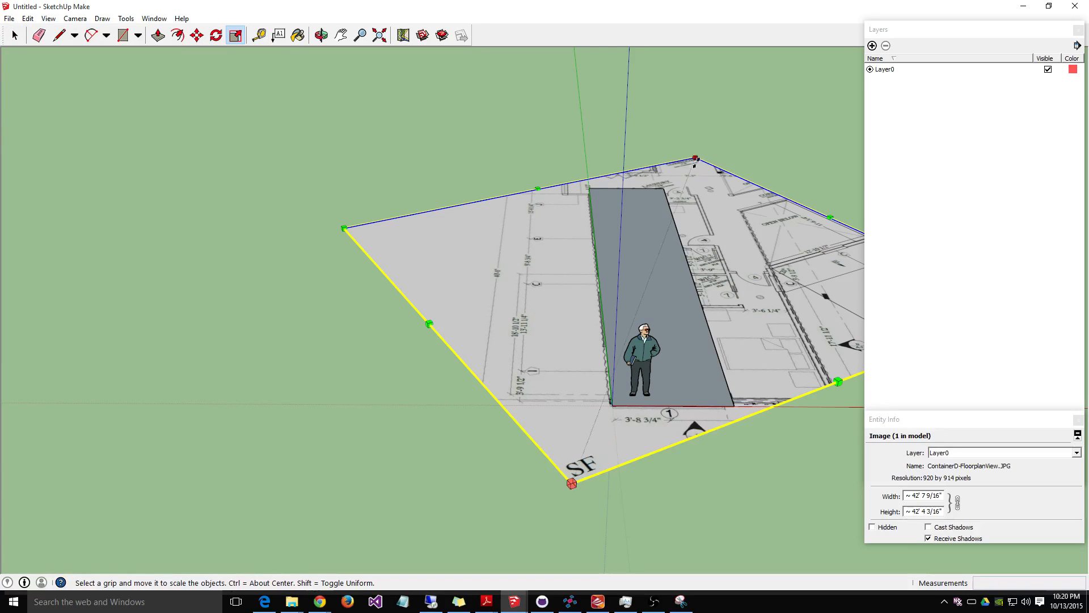
pyautogui.moveTo(697, 156); pyautogui.dragTo(699, 150)
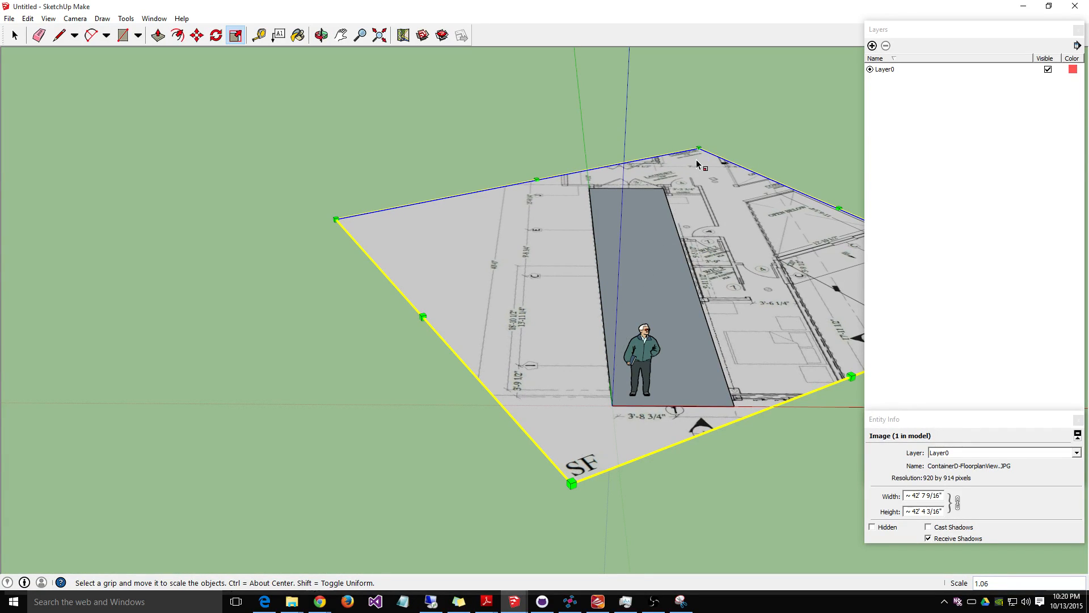
pyautogui.moveTo(643, 121); pyautogui.dragTo(595, 293, button='middle')
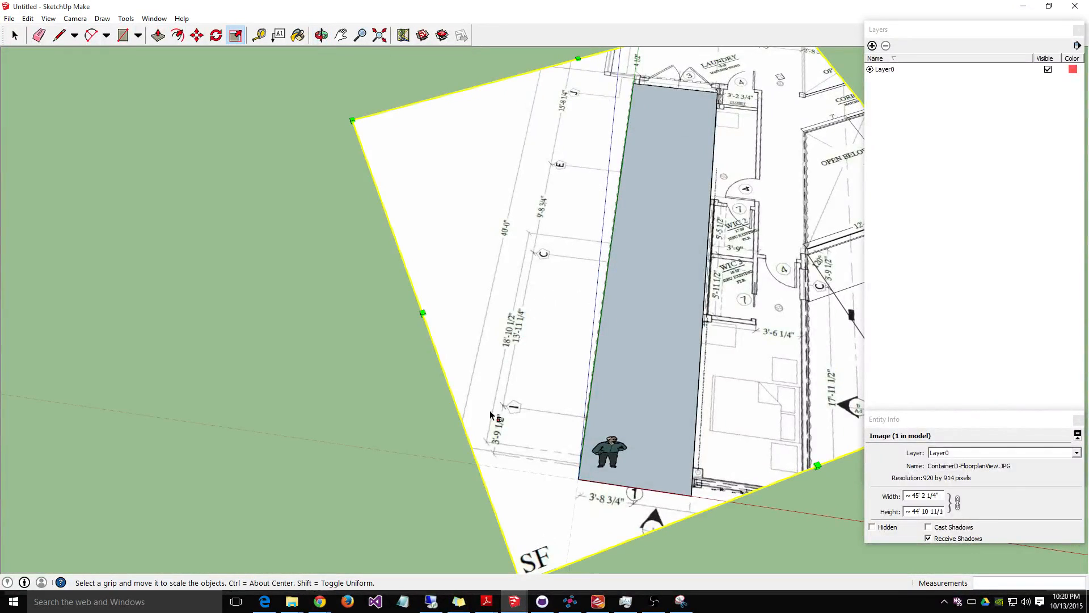
# Step: Move the floor plan image by its outer corner about 1' 2", realigning the plan's container corner with the origin
pyautogui.click(197, 35)
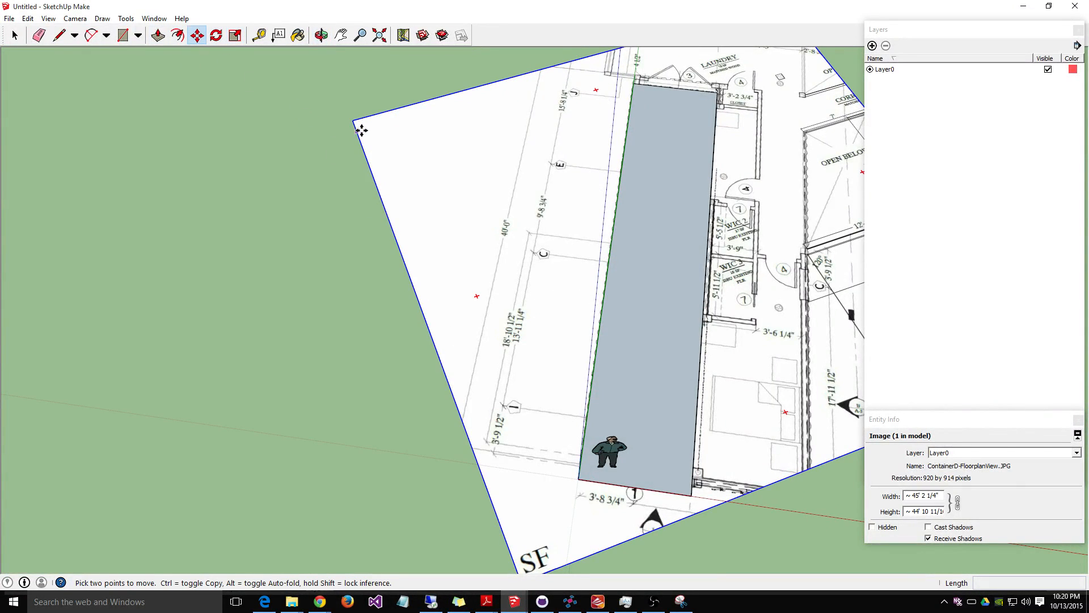
pyautogui.moveTo(352, 119); pyautogui.dragTo(345, 129)
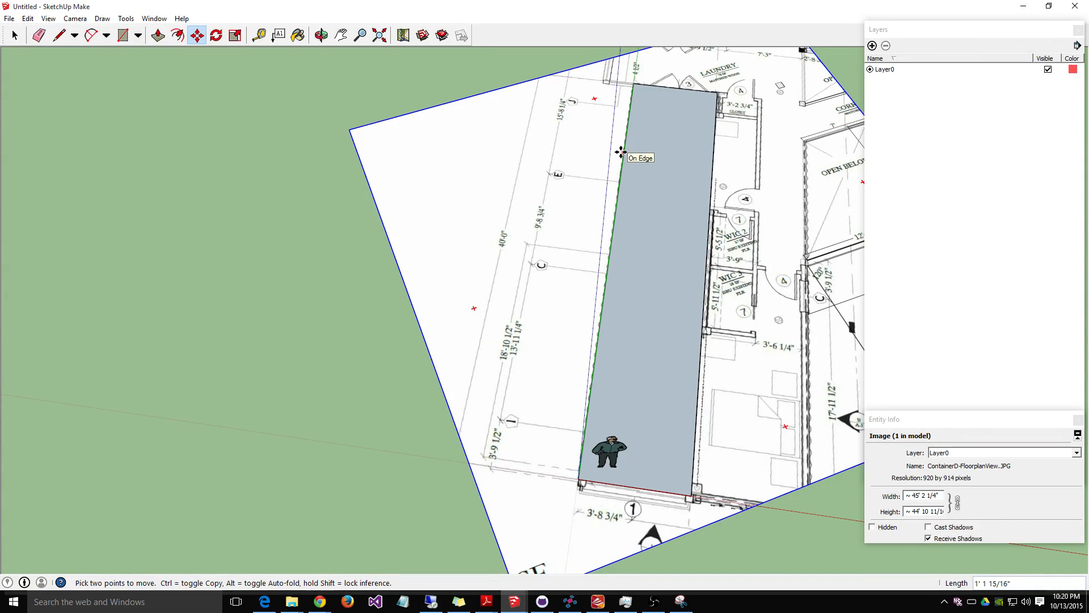
pyautogui.moveTo(751, 117); pyautogui.dragTo(761, 125, button='middle')
# Step: Undo the accidental 5/8" nudge of the floor plan image, keeping its container corner aligned with the origin
pyautogui.rightClick(761, 126)
pyautogui.click(136, 167)
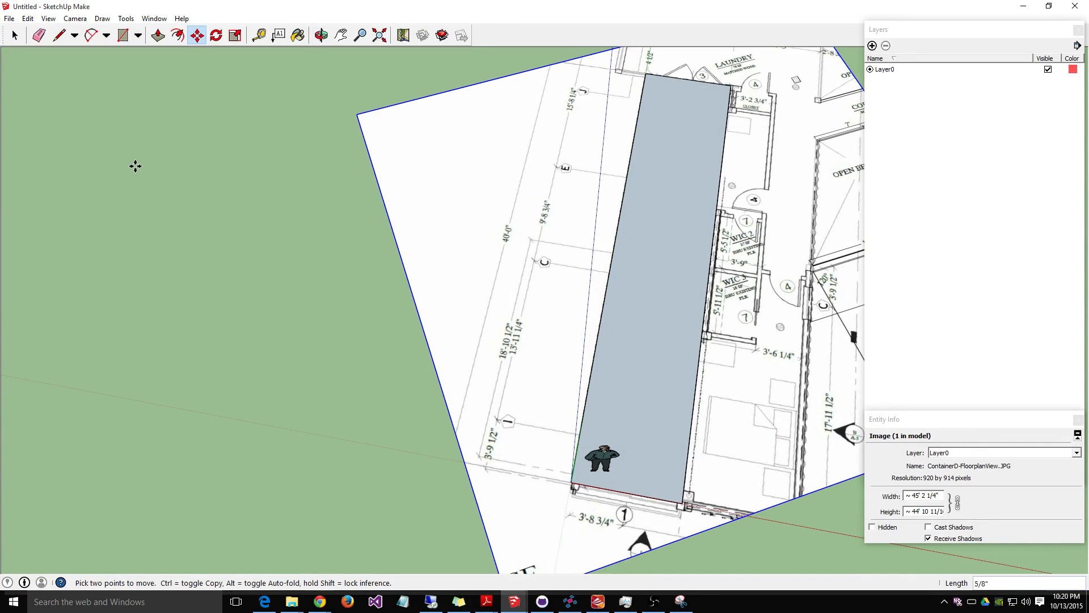
pyautogui.hotkey('ctrl', 'z')
pyautogui.hotkey('ctrl', 'z')
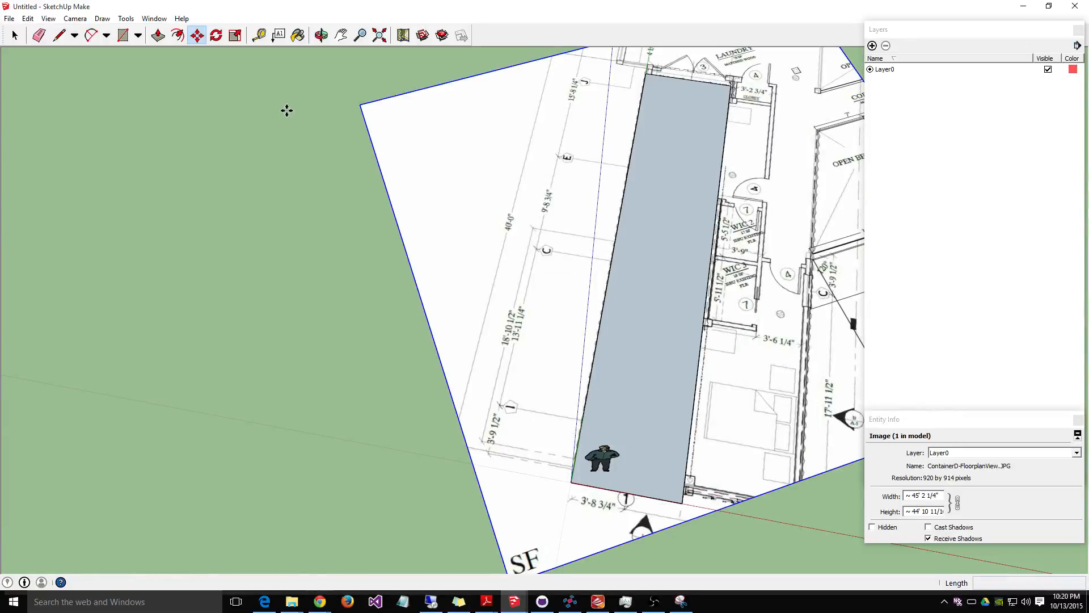
pyautogui.click(390, 81)
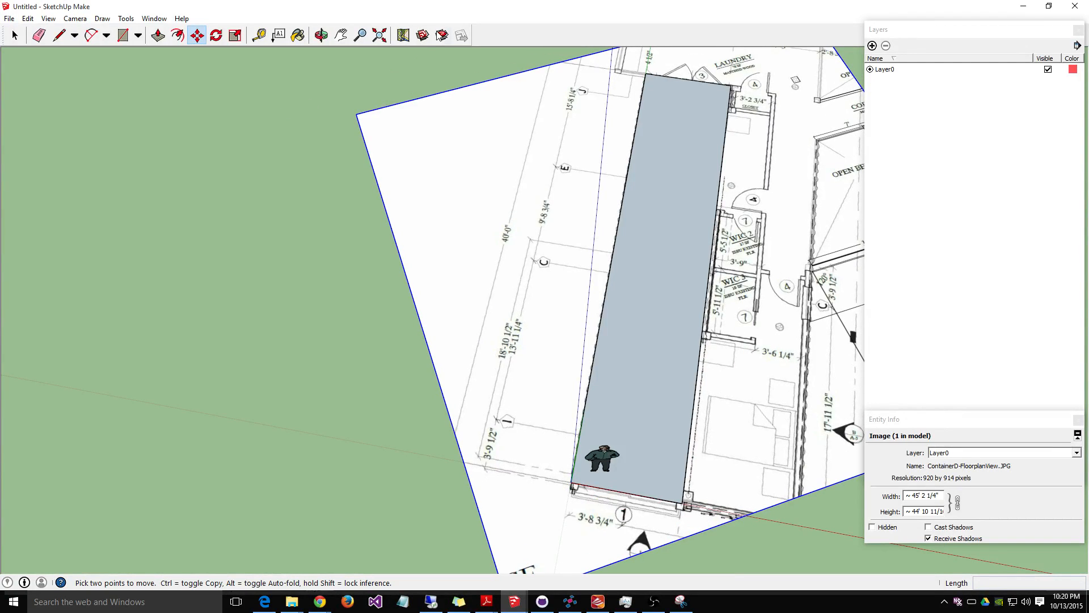
# Step: Check the plan's alignment along the container rectangle, and delete the rectangle's face to uncover the drawing beneath
pyautogui.click(341, 35)
pyautogui.moveTo(436, 87); pyautogui.dragTo(362, 211)
pyautogui.scroll(4, 667, 295)
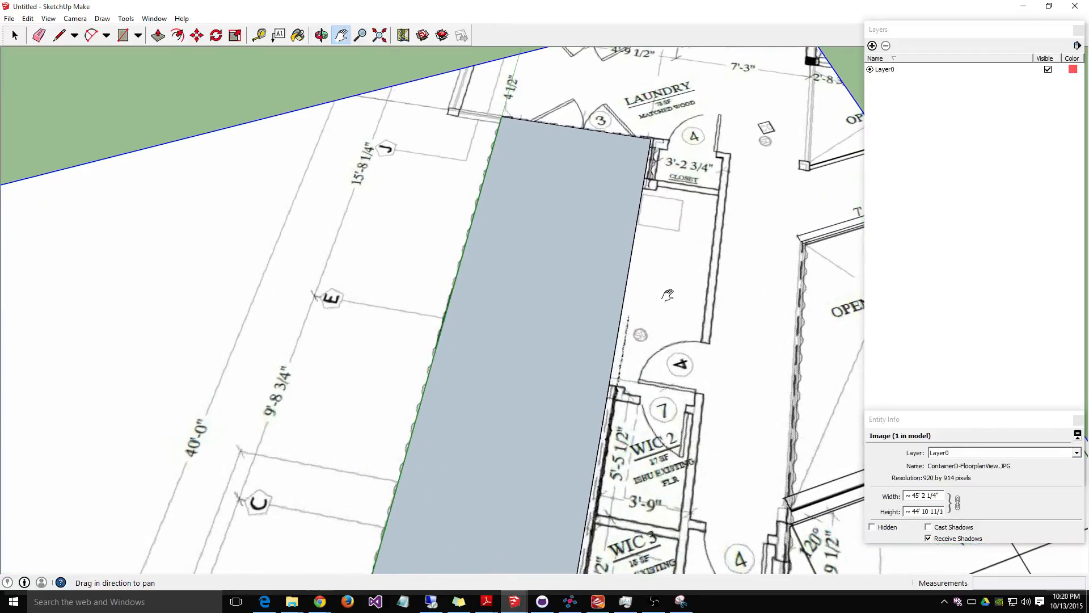
pyautogui.scroll(-5, 668, 295)
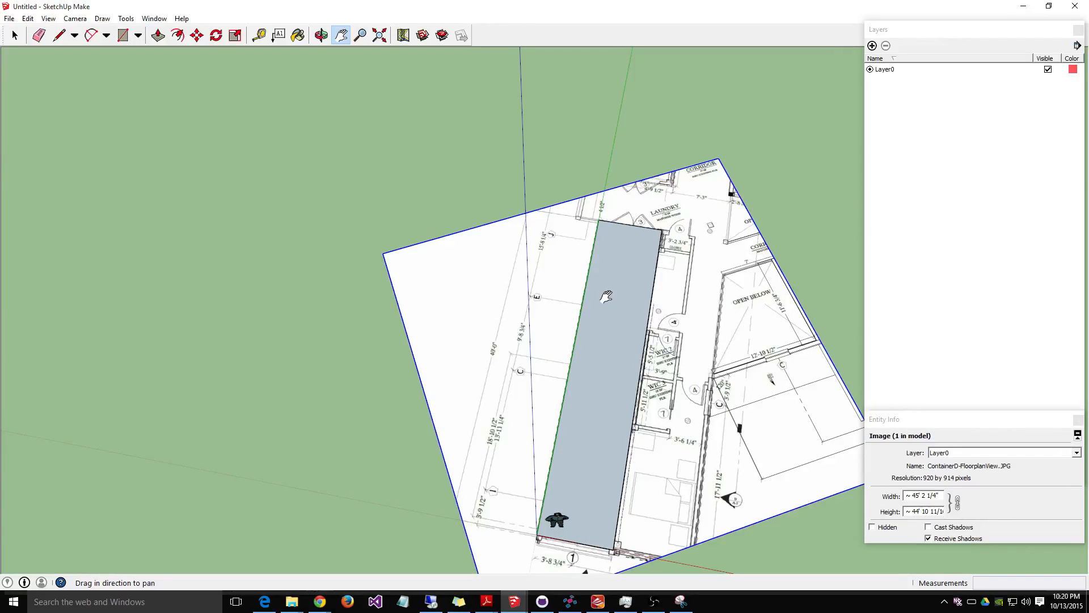
pyautogui.click(15, 35)
pyautogui.click(614, 337)
pyautogui.press('Delete')
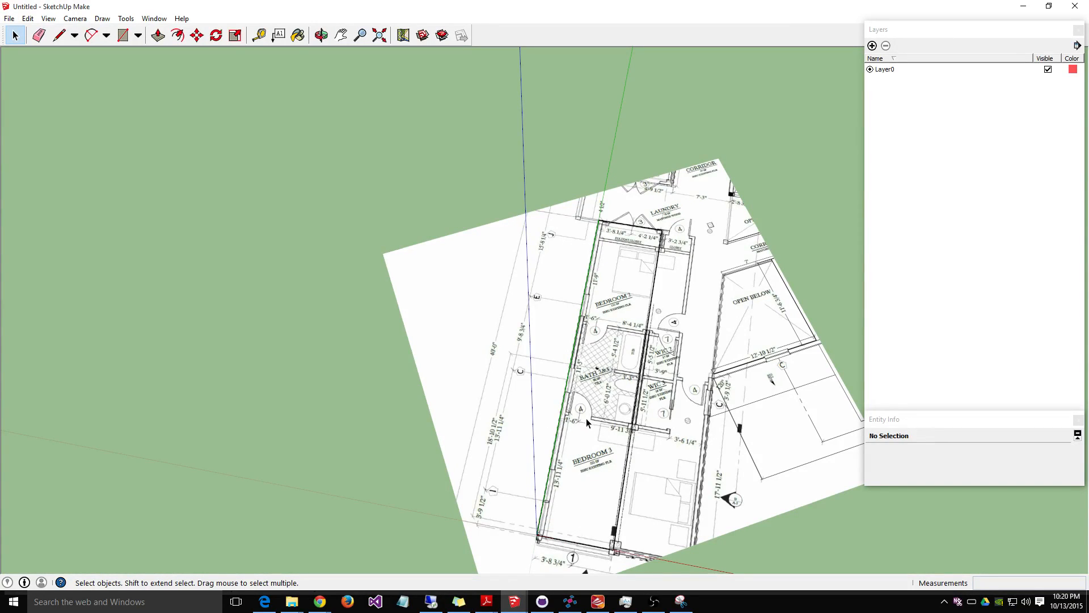
# Step: Try to trace the partition wall between Bath 2&3 and Bedroom 3 with a rectangle about 7' 3" by 5"
pyautogui.click(122, 35)
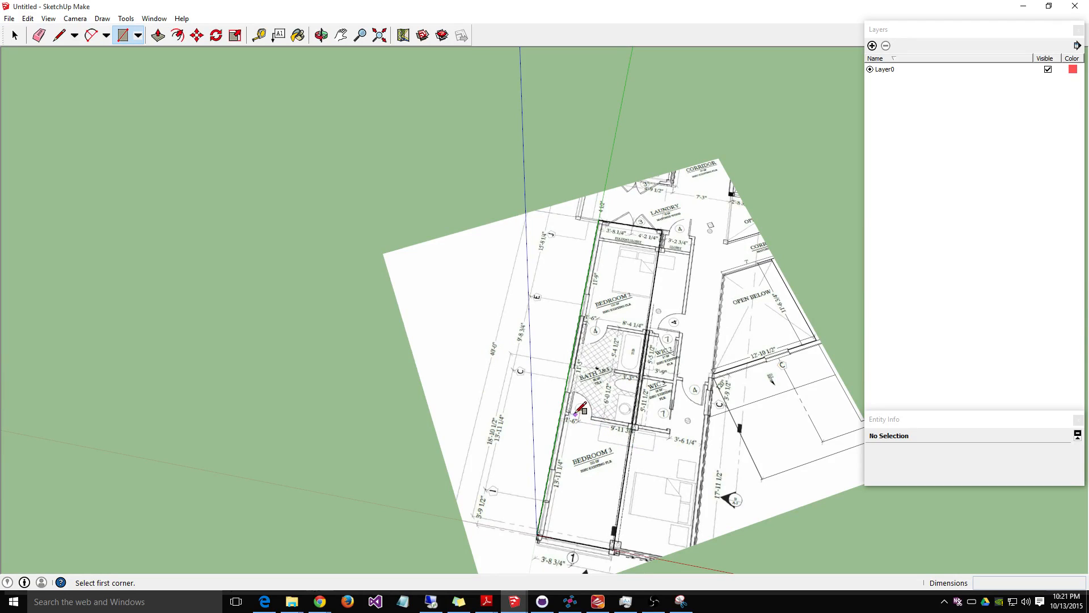
pyautogui.scroll(6, 578, 413)
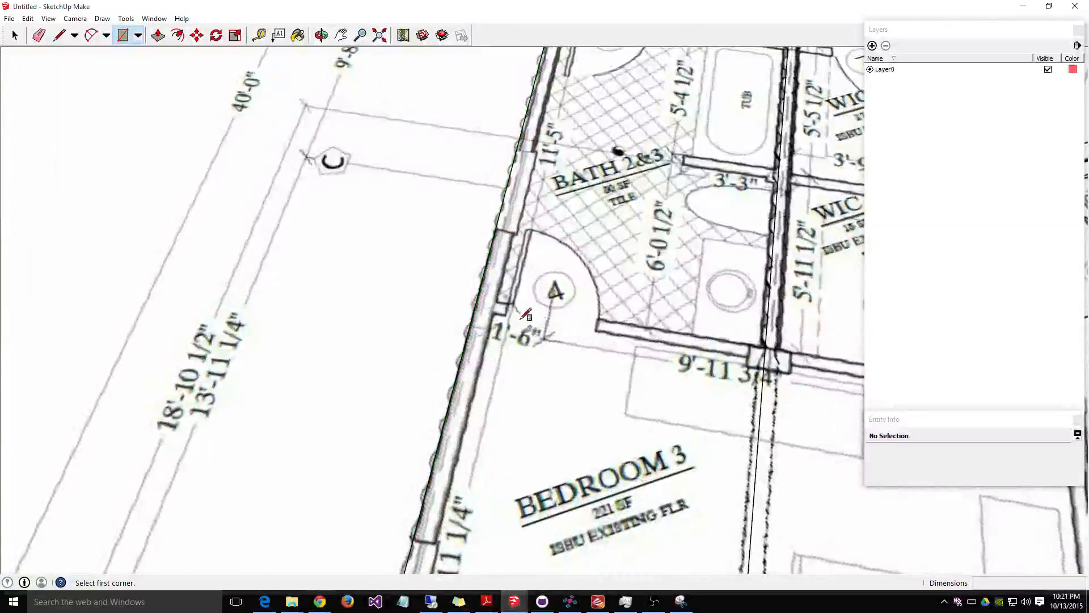
pyautogui.click(499, 301)
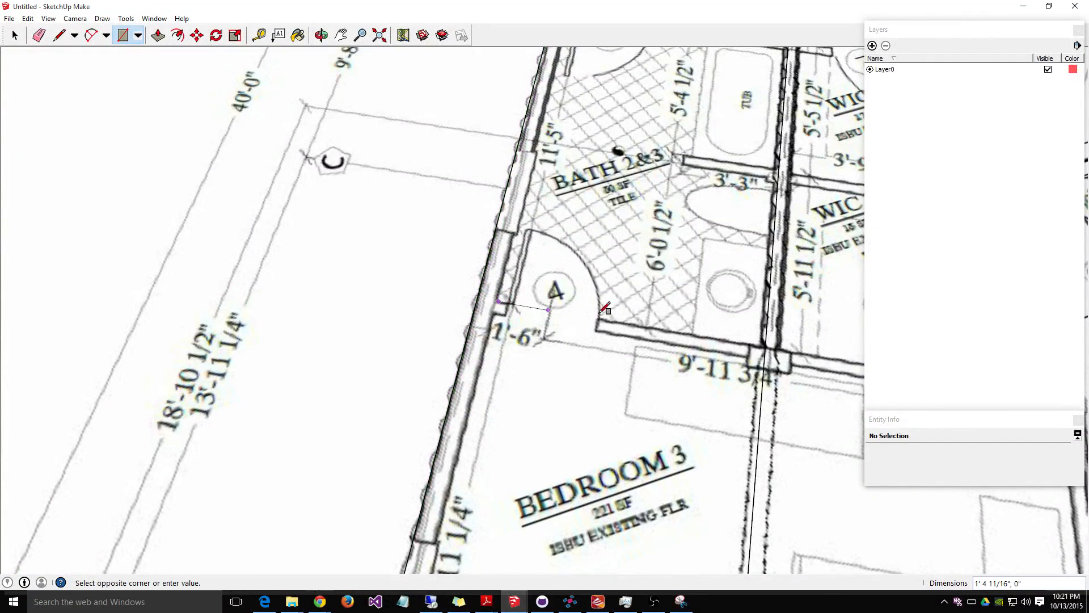
pyautogui.click(765, 354)
pyautogui.hotkey('ctrl', 'z')
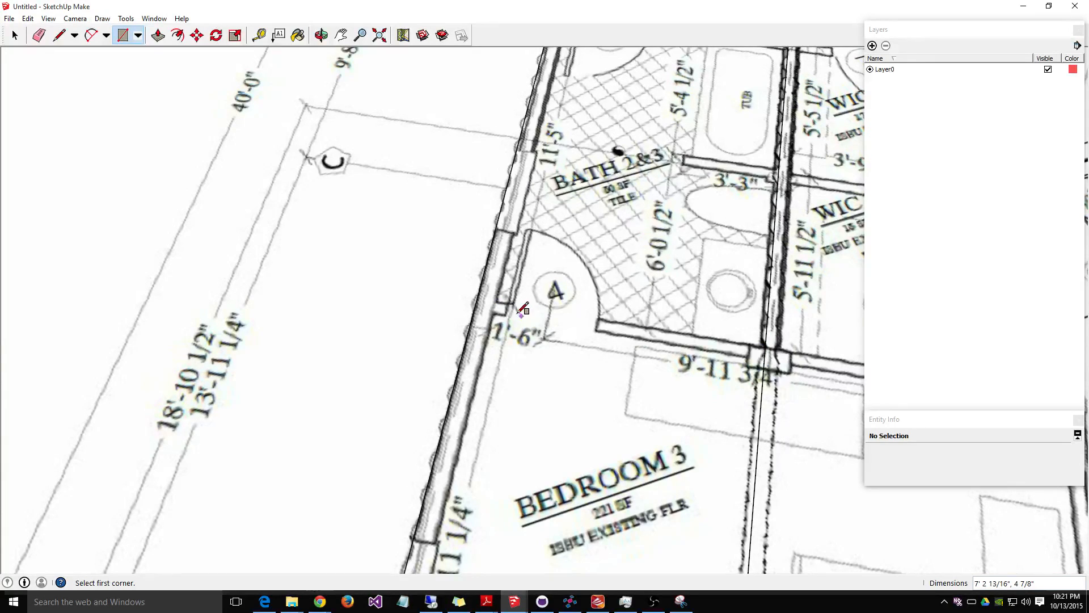
# Step: Retry the Bedroom 3 partition rectangle at about 7' 5" by 4 1/4" and 7' 4" by 4 9/16", undoing each attempt
pyautogui.click(497, 302)
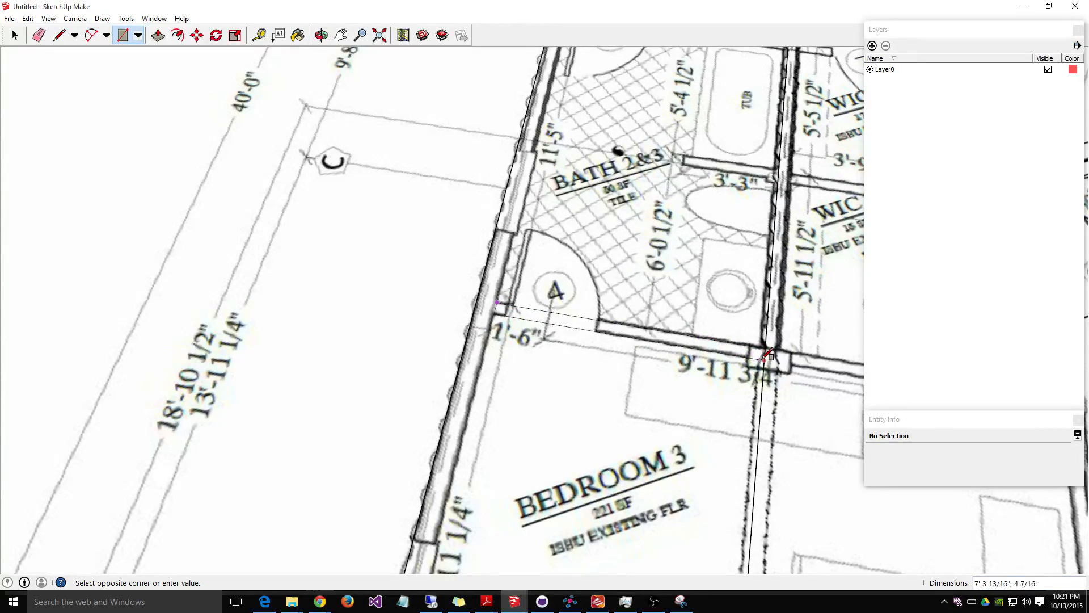
pyautogui.click(767, 356)
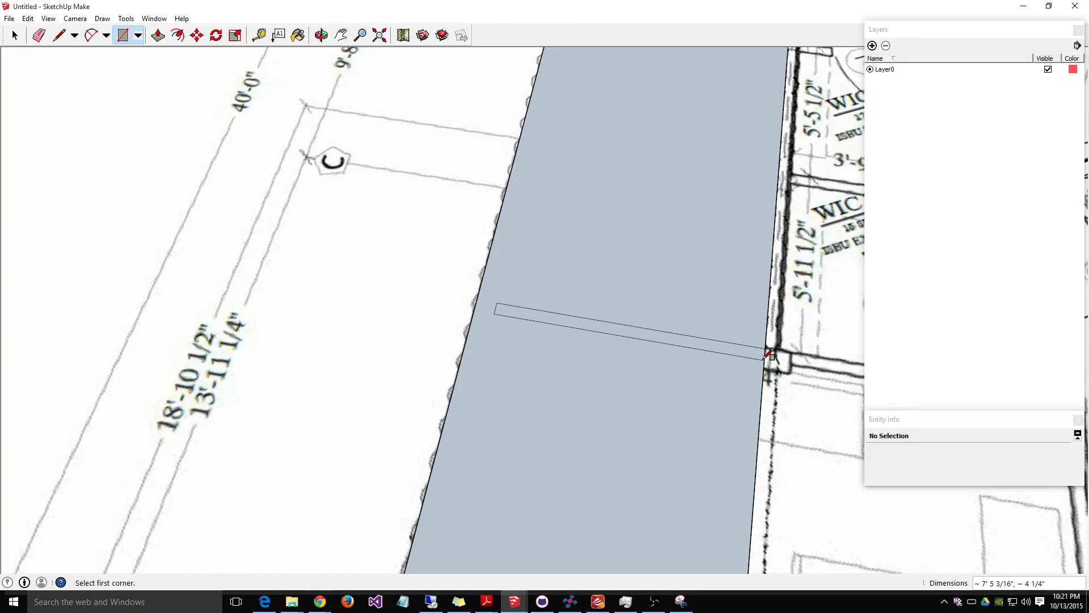
pyautogui.hotkey('ctrl', 'z')
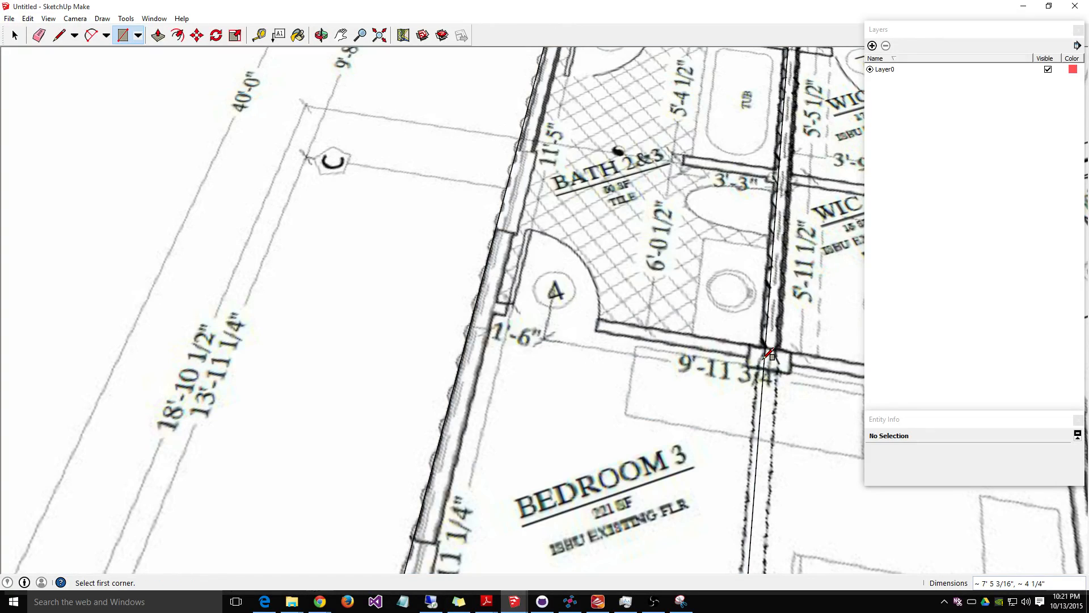
pyautogui.click(500, 306)
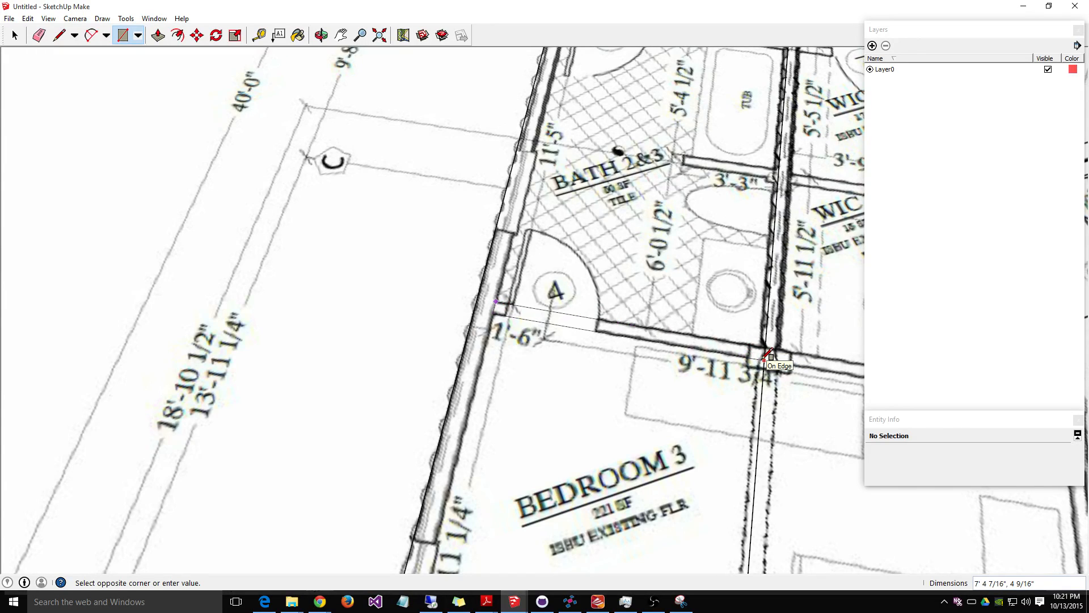
pyautogui.click(767, 354)
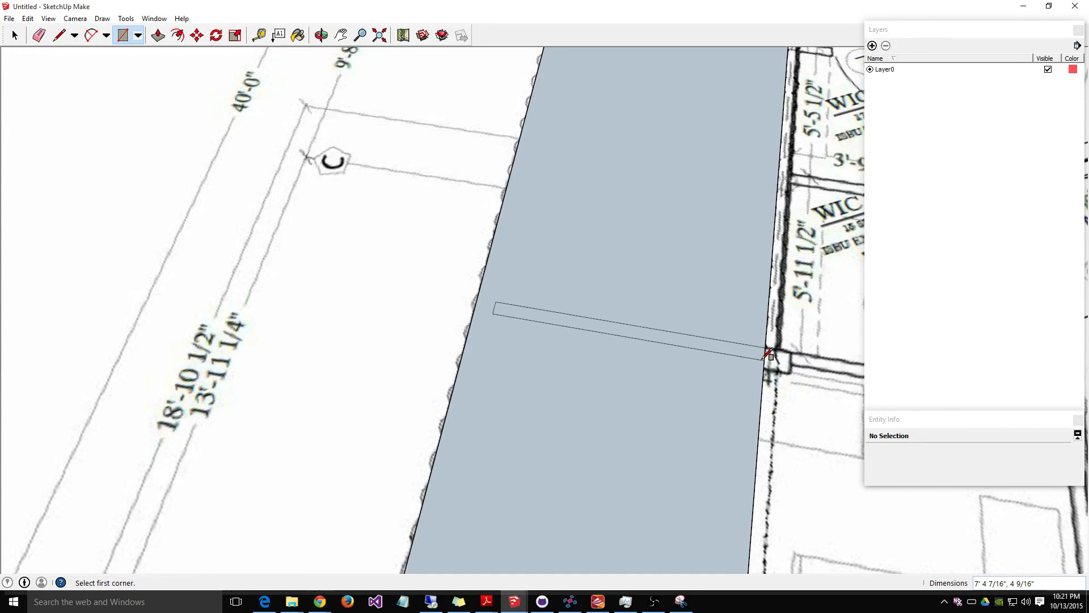
pyautogui.scroll(-3, 463, 292)
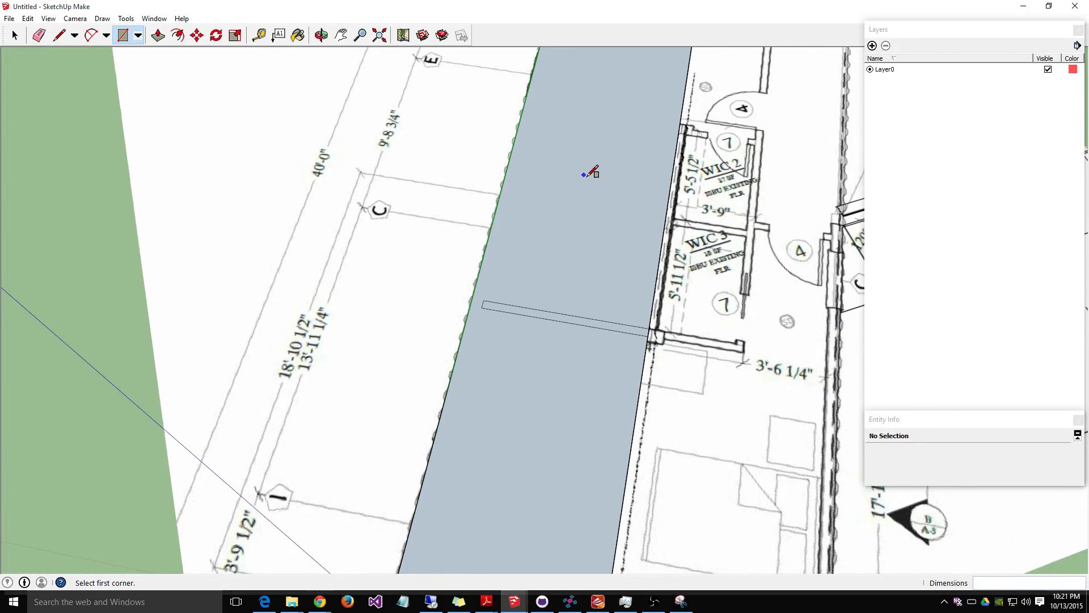
pyautogui.hotkey('ctrl', 'z')
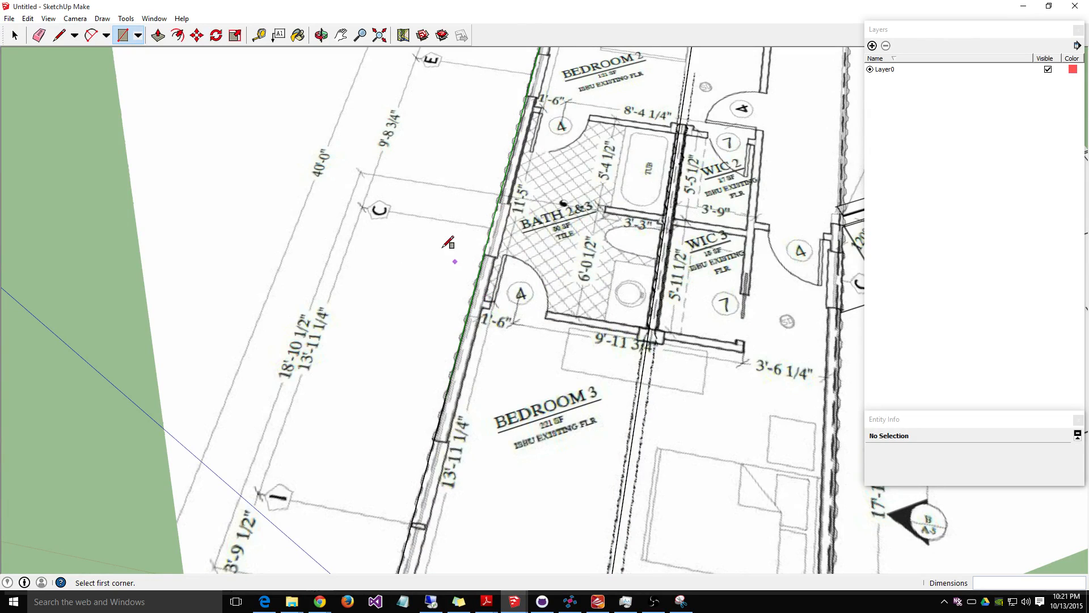
# Step: Cancel the unfinished rectangle and undo the deletion of the container rectangle's face
pyautogui.scroll(-2, 468, 237)
pyautogui.click(660, 241)
pyautogui.press('Escape')
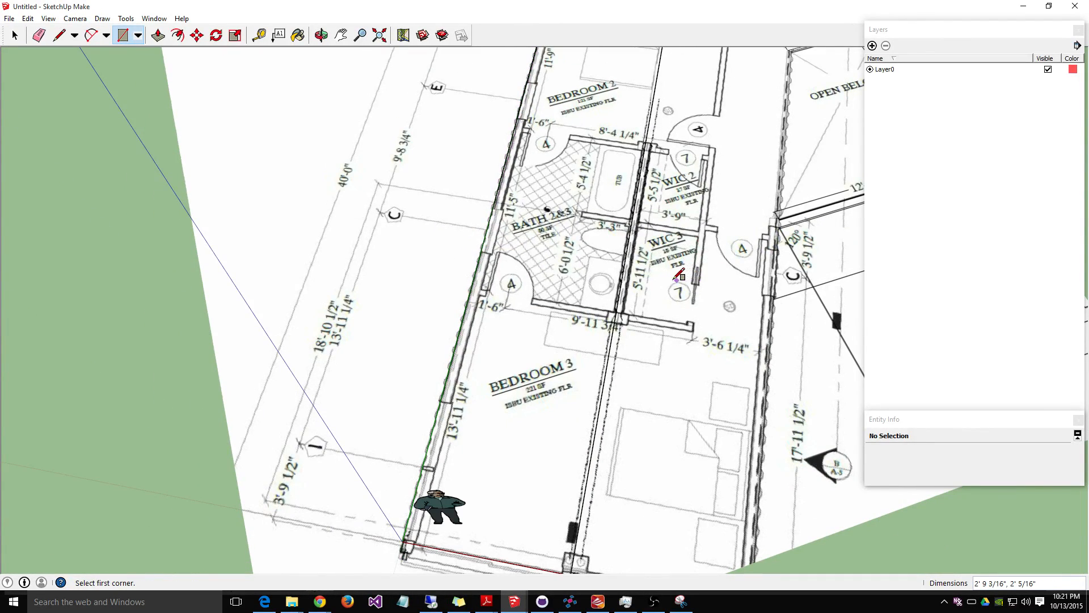
pyautogui.hotkey('ctrl', 'z')
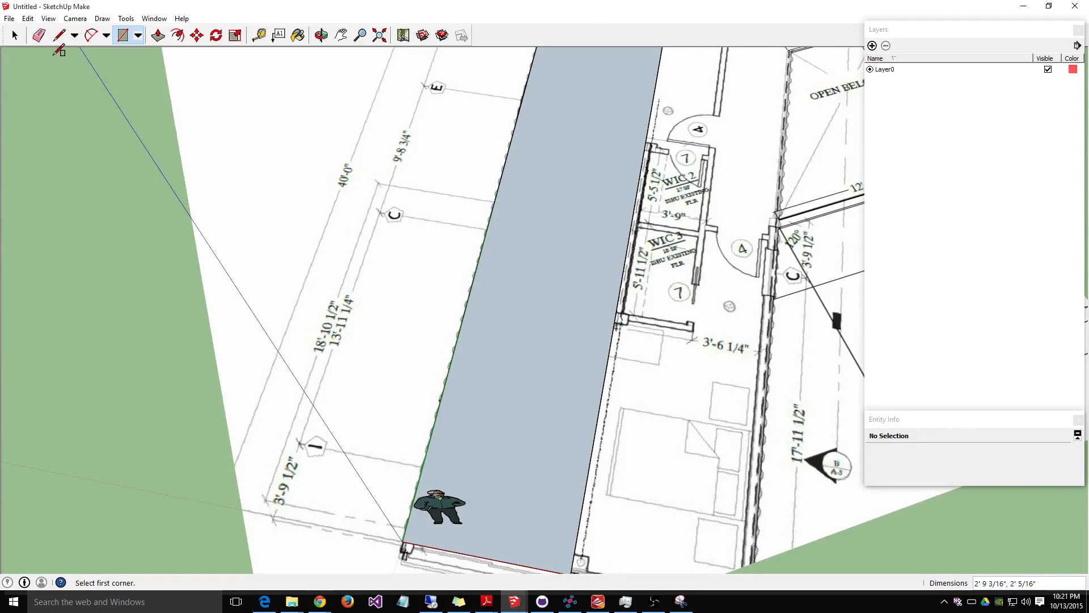
# Step: Hide the floor plan image, leaving only the container rectangle and the scale figure
pyautogui.click(15, 36)
pyautogui.click(538, 257)
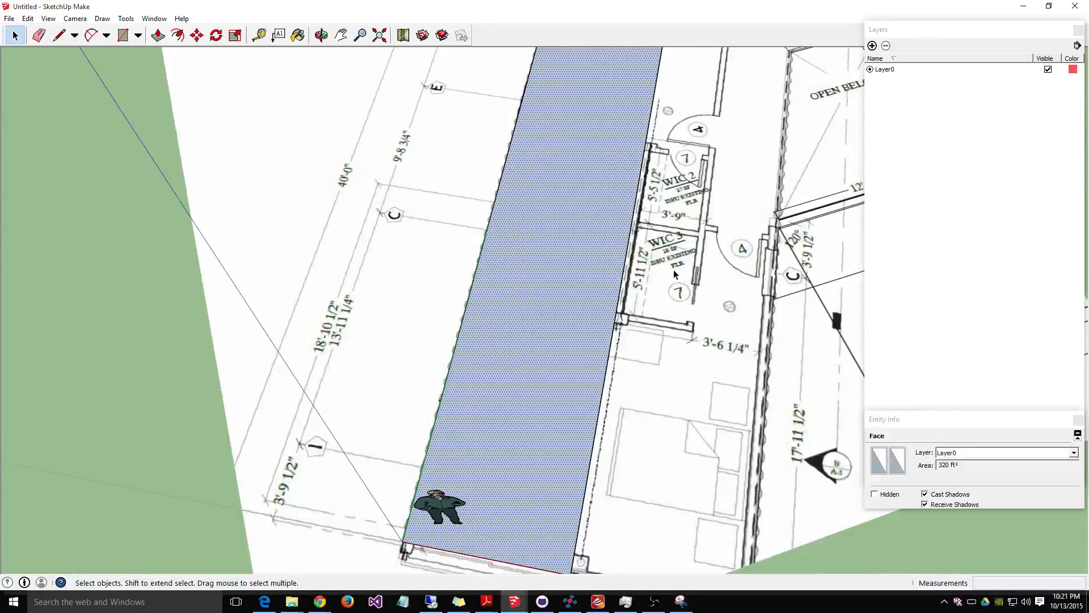
pyautogui.scroll(-8, 589, 284)
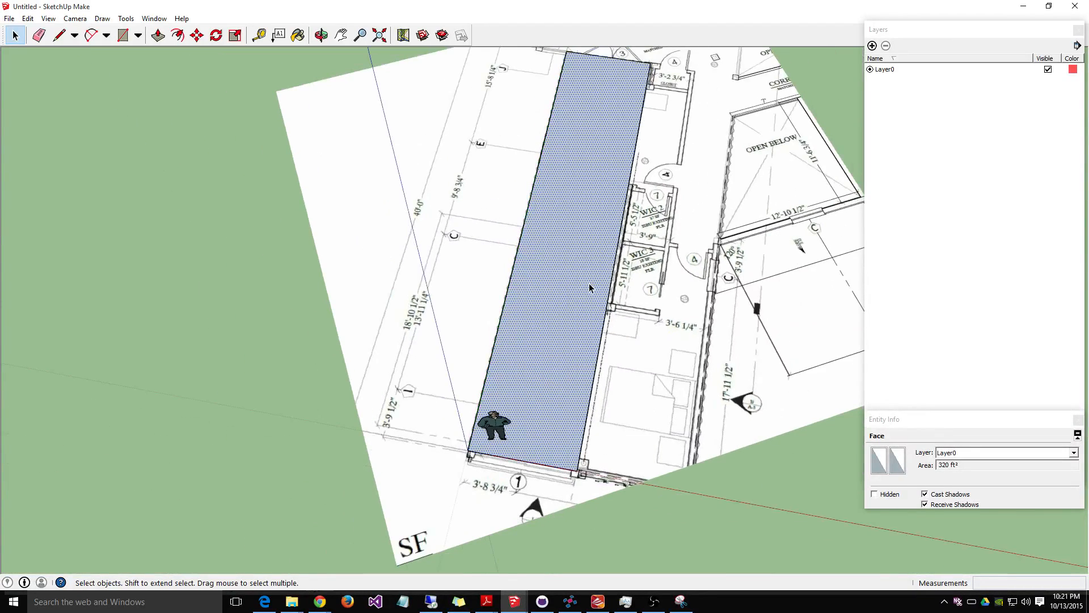
pyautogui.rightClick(658, 280)
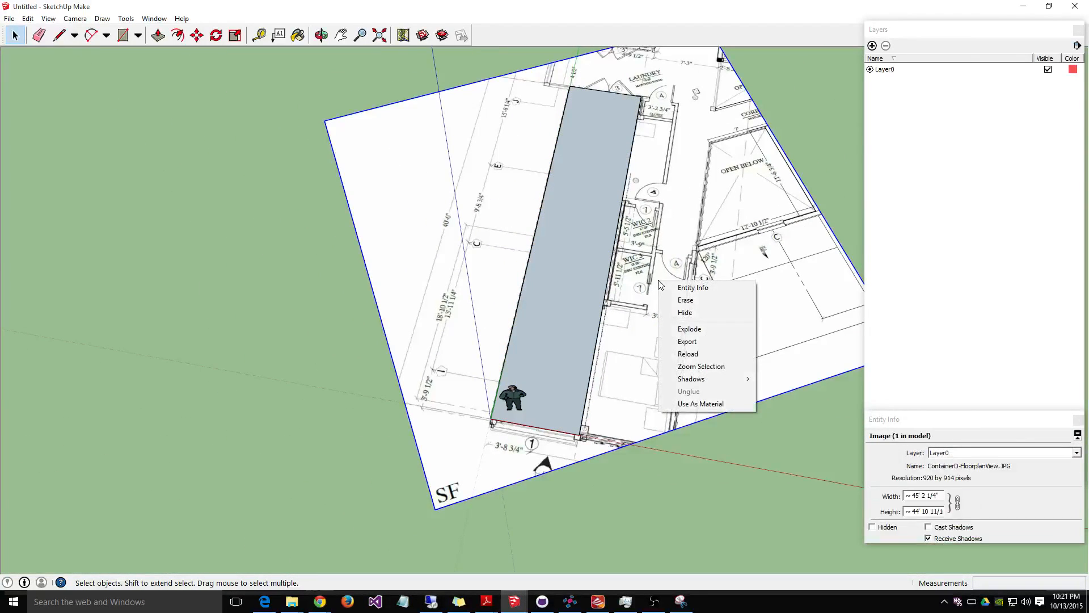
pyautogui.click(689, 312)
# Step: Select the whole container rectangle together with the scale figure and delete them
pyautogui.moveTo(506, 85); pyautogui.dragTo(689, 301)
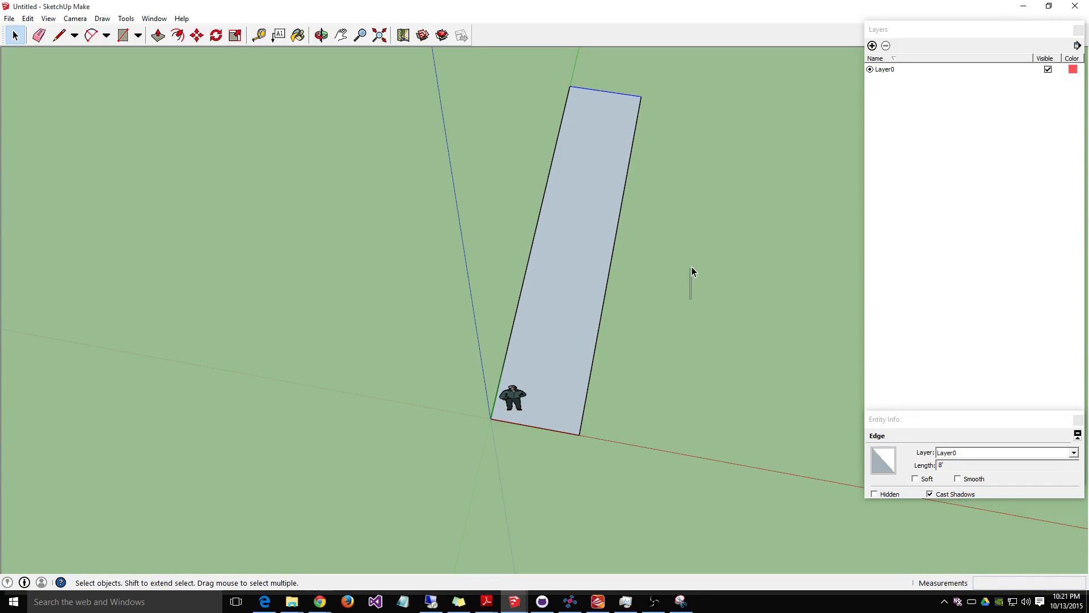
pyautogui.click(621, 510)
pyautogui.moveTo(456, 91); pyautogui.dragTo(423, 57)
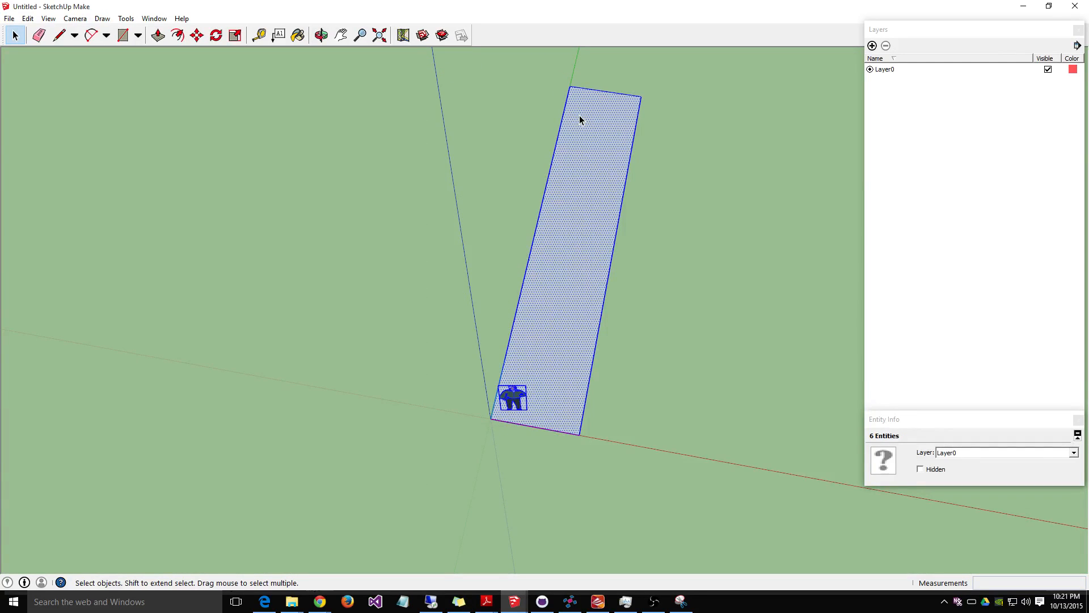
pyautogui.press('Delete')
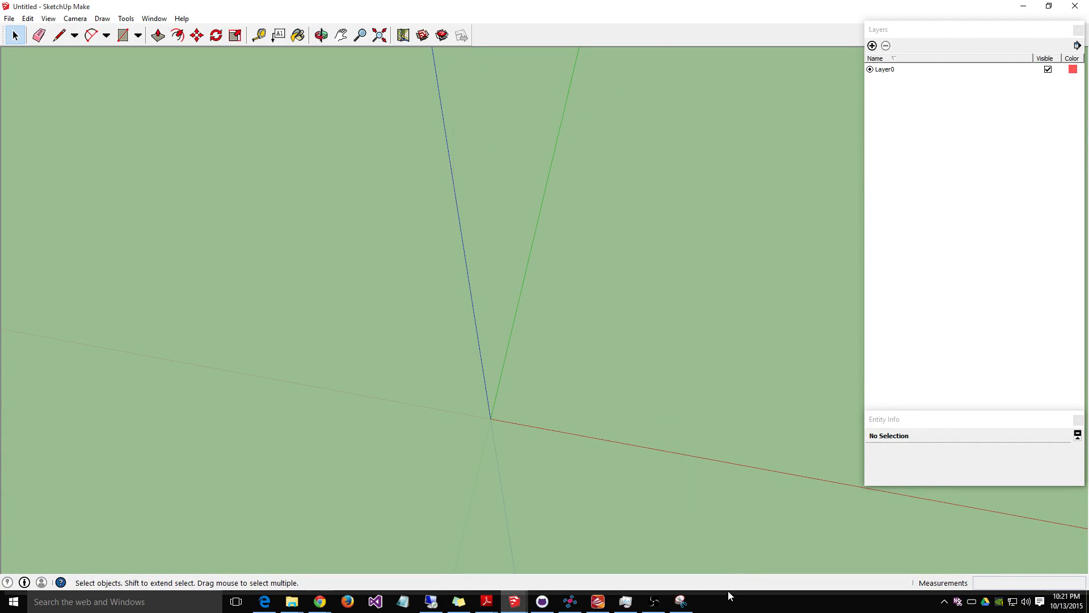
# Step: Unhide all hidden objects to bring back the floor plan image
pyautogui.click(48, 18)
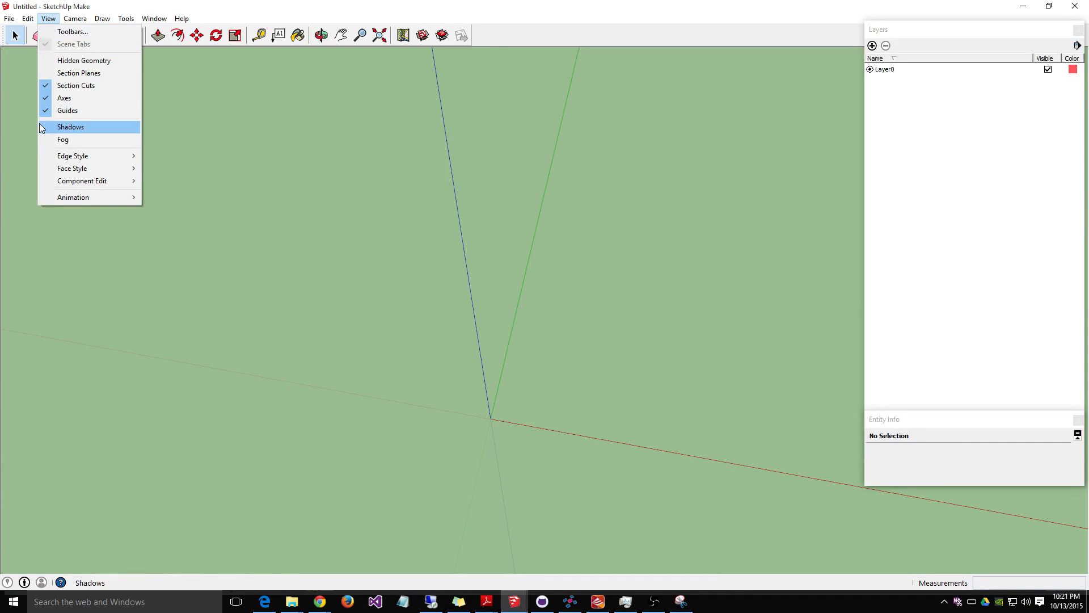
pyautogui.moveTo(66, 22)
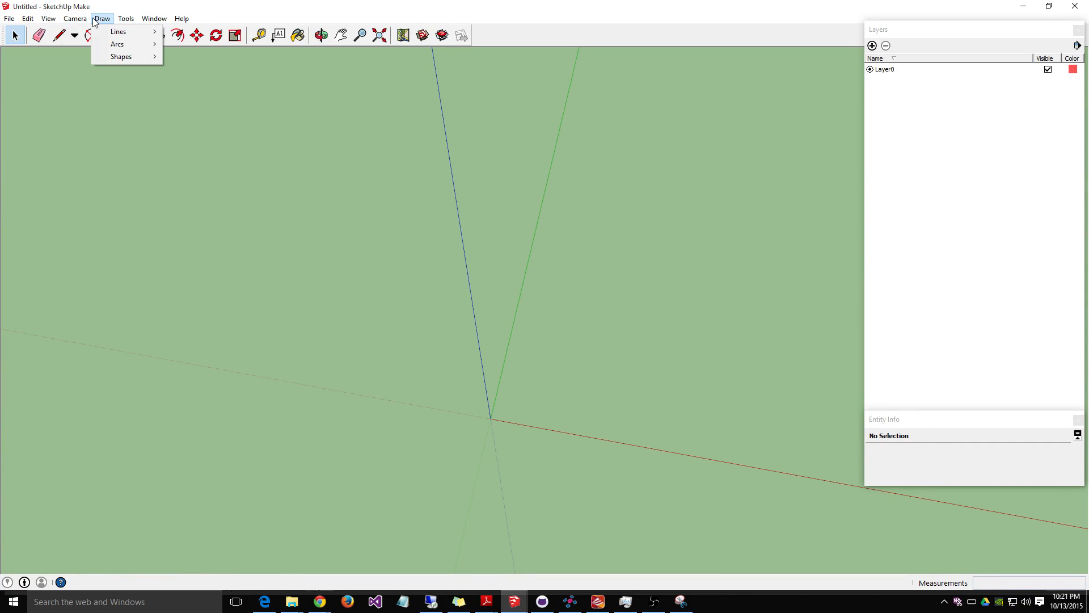
pyautogui.moveTo(31, 22)
pyautogui.moveTo(60, 180)
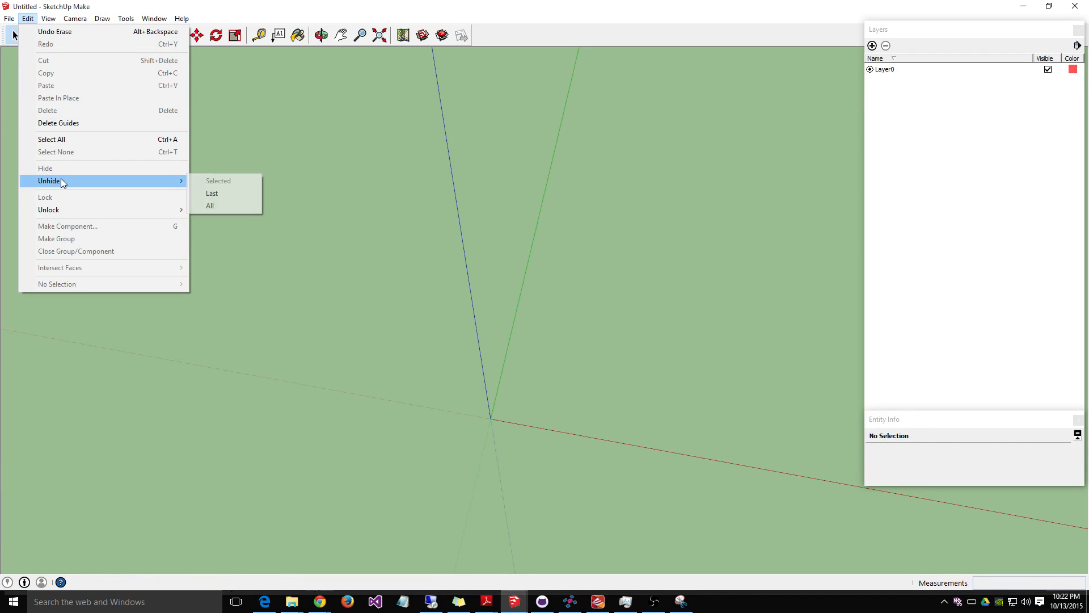
pyautogui.click(209, 205)
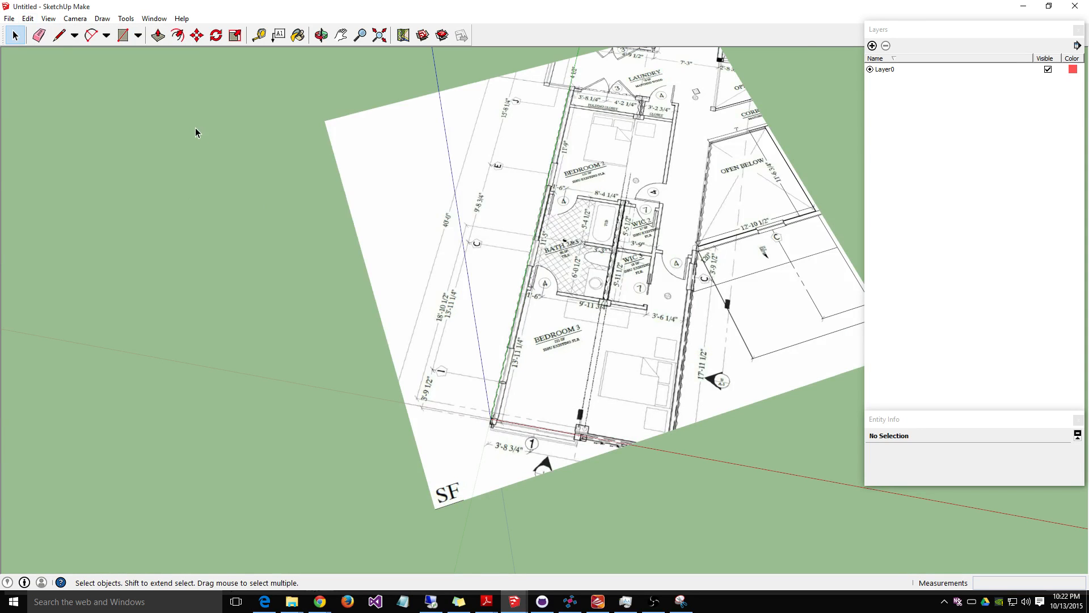
# Step: Trace the wall between the bath and Bedroom 3 with a thin rectangle, from the outer wall to the closet-side wall
pyautogui.scroll(5, 545, 311)
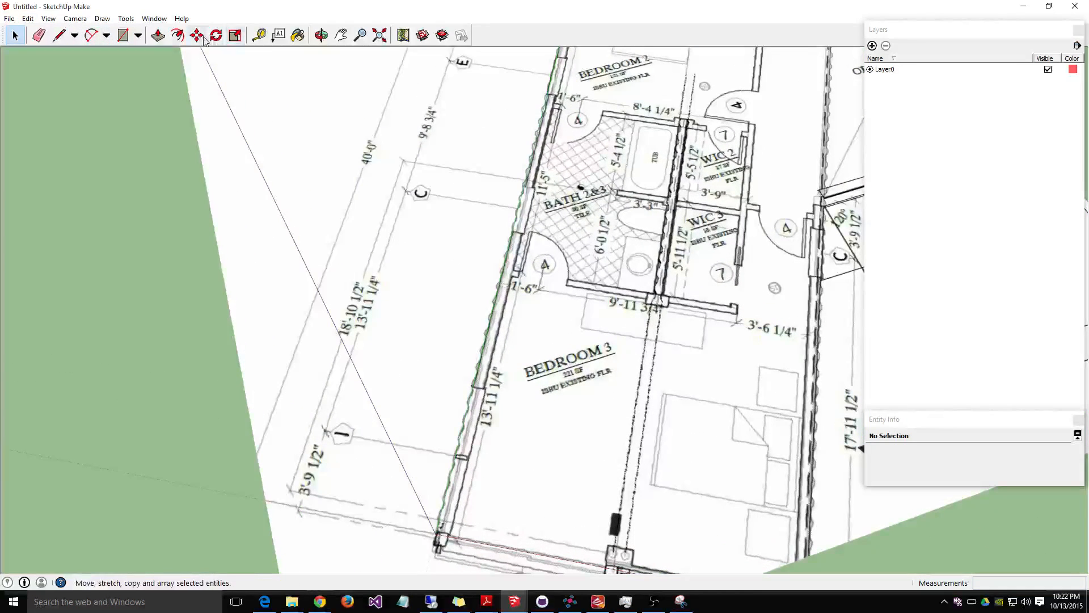
pyautogui.click(123, 35)
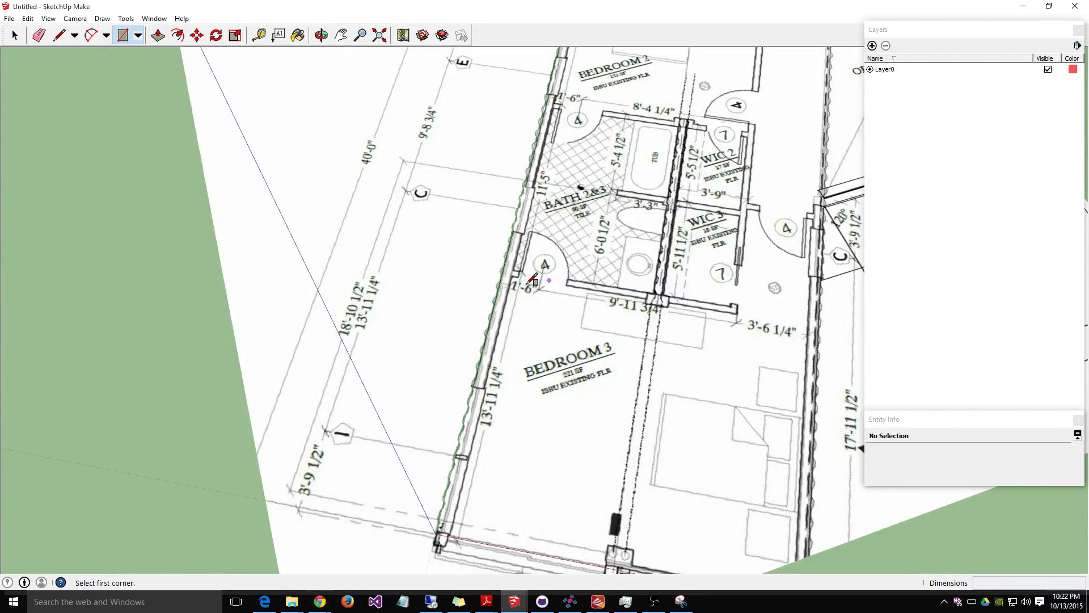
pyautogui.scroll(4, 527, 287)
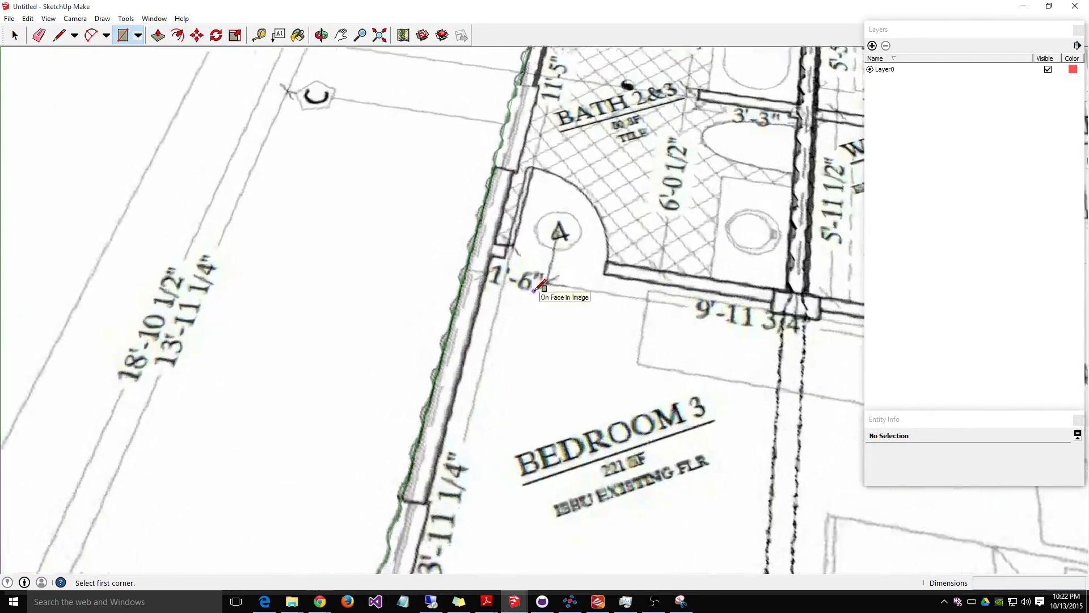
pyautogui.click(496, 242)
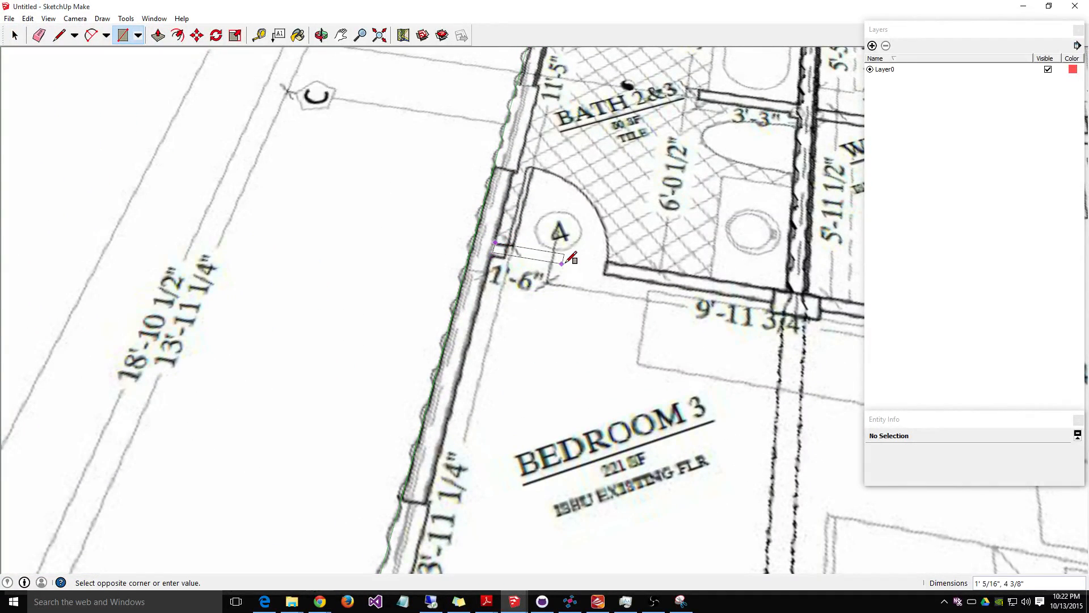
pyautogui.click(788, 305)
pyautogui.scroll(-2, 800, 176)
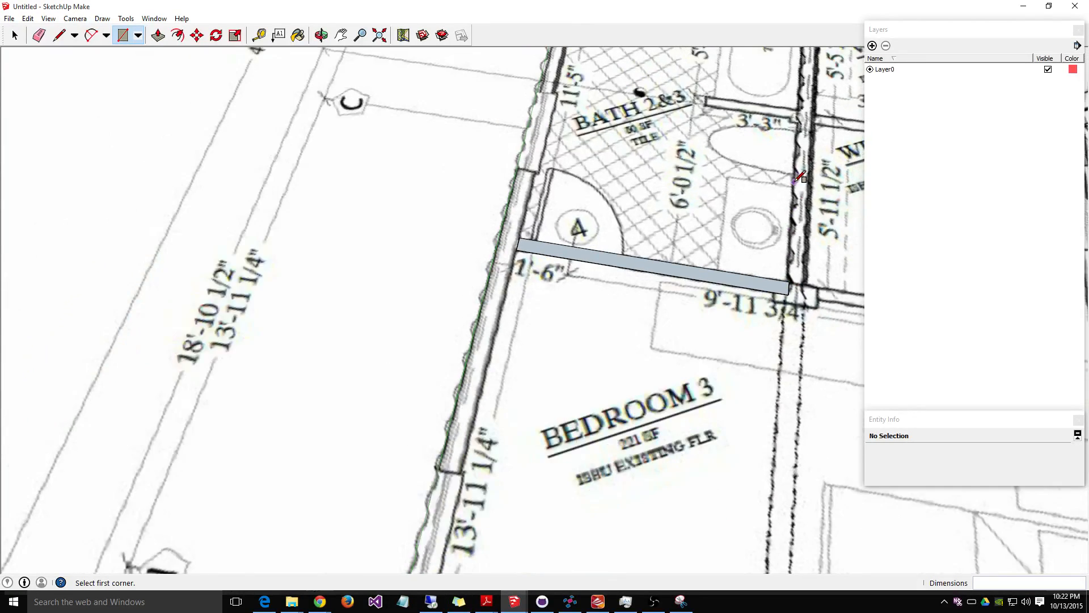
# Step: Trace the short wall at the foot of the tub with a rectangle about 2' 8 7/8" by 5 11/16"
pyautogui.click(341, 35)
pyautogui.moveTo(689, 183); pyautogui.dragTo(540, 334)
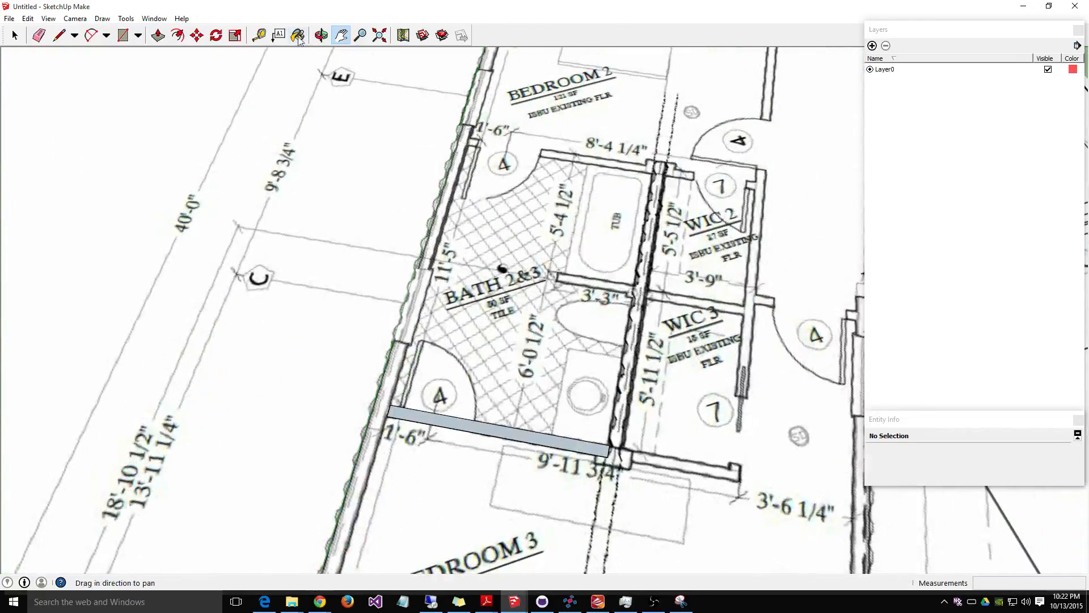
pyautogui.click(123, 35)
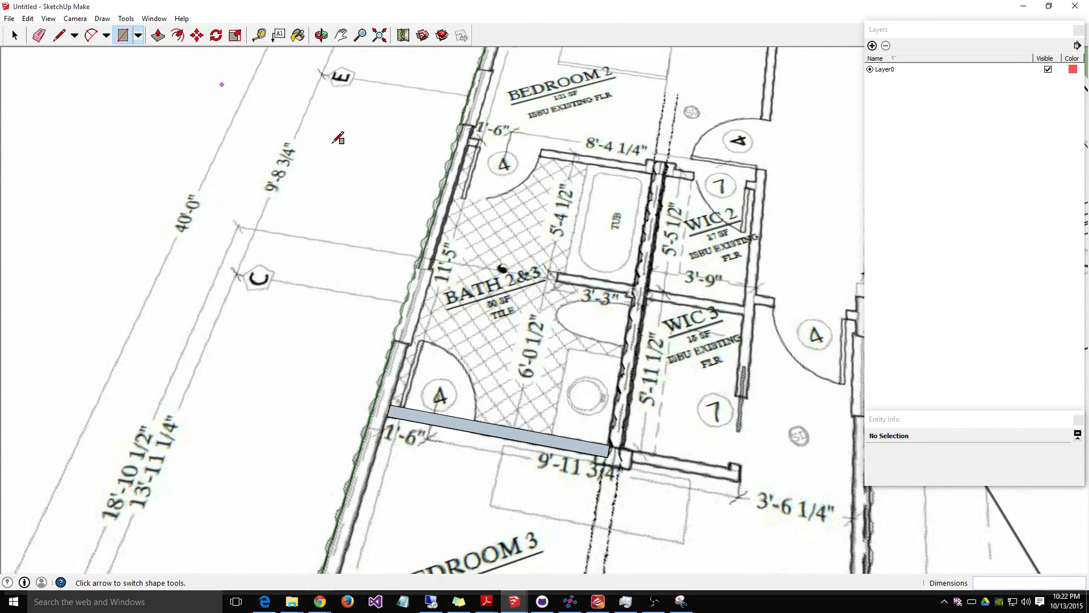
pyautogui.click(558, 272)
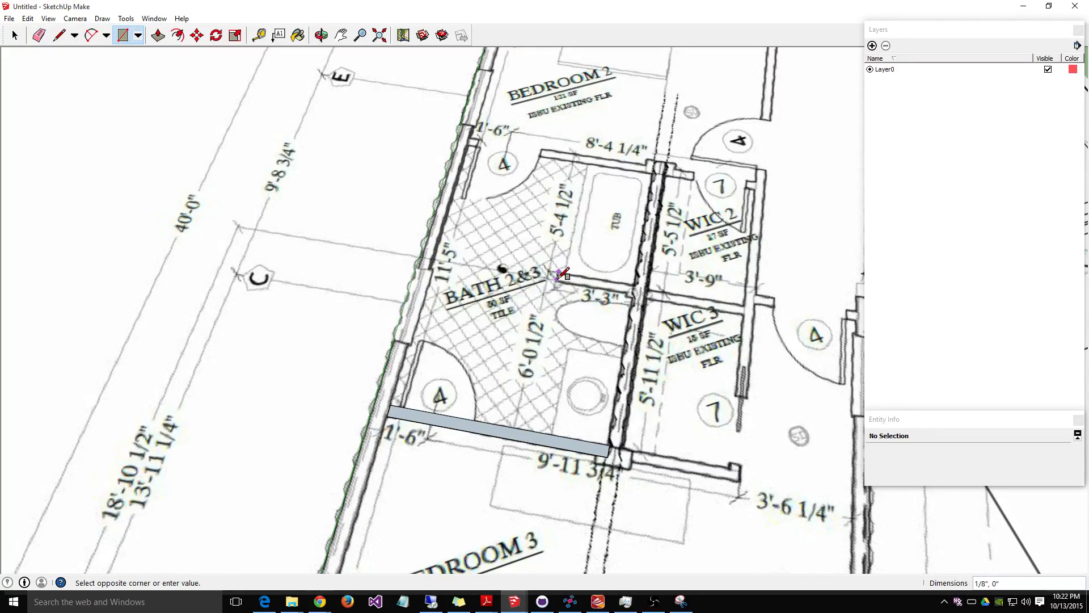
pyautogui.click(633, 293)
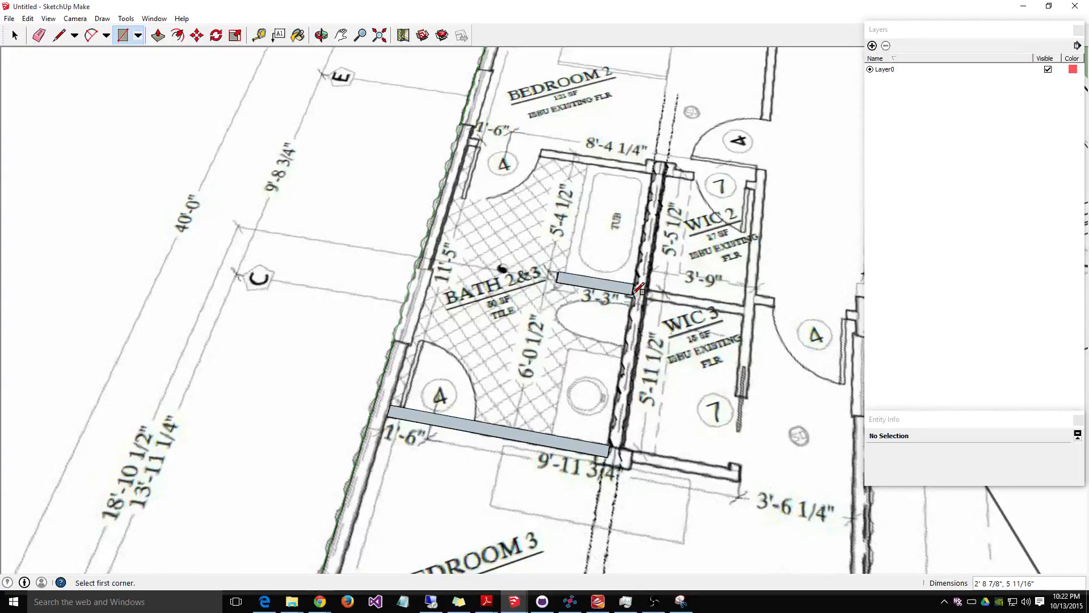
# Step: Trace the wall between the bath and Bedroom 2, across its doorway, with a rectangle about 7' 2 3/4" by 4 7/16"
pyautogui.click(473, 139)
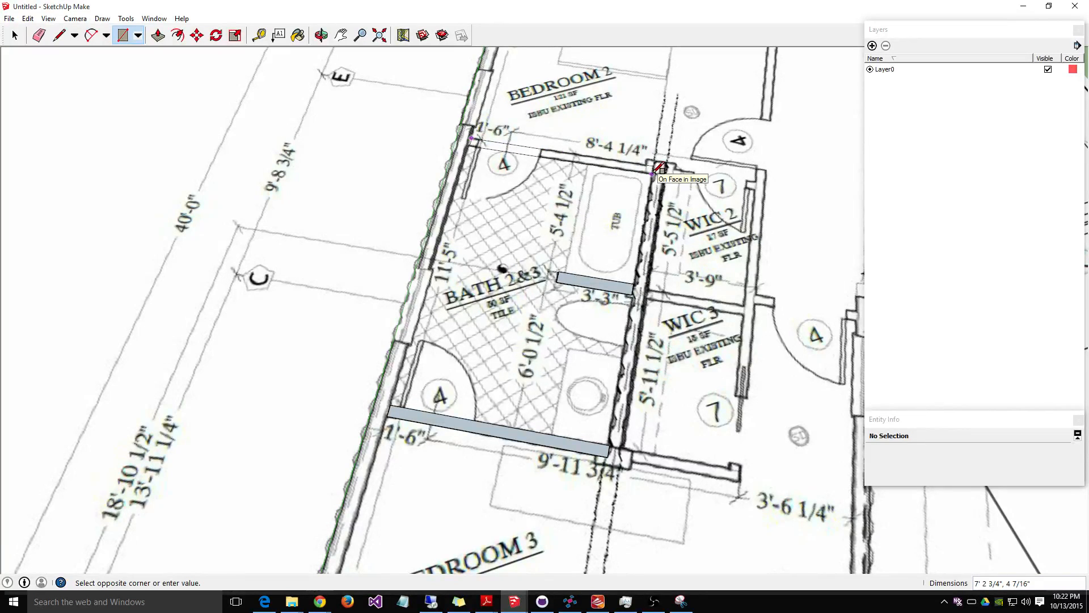
pyautogui.click(653, 172)
pyautogui.scroll(-2, 631, 374)
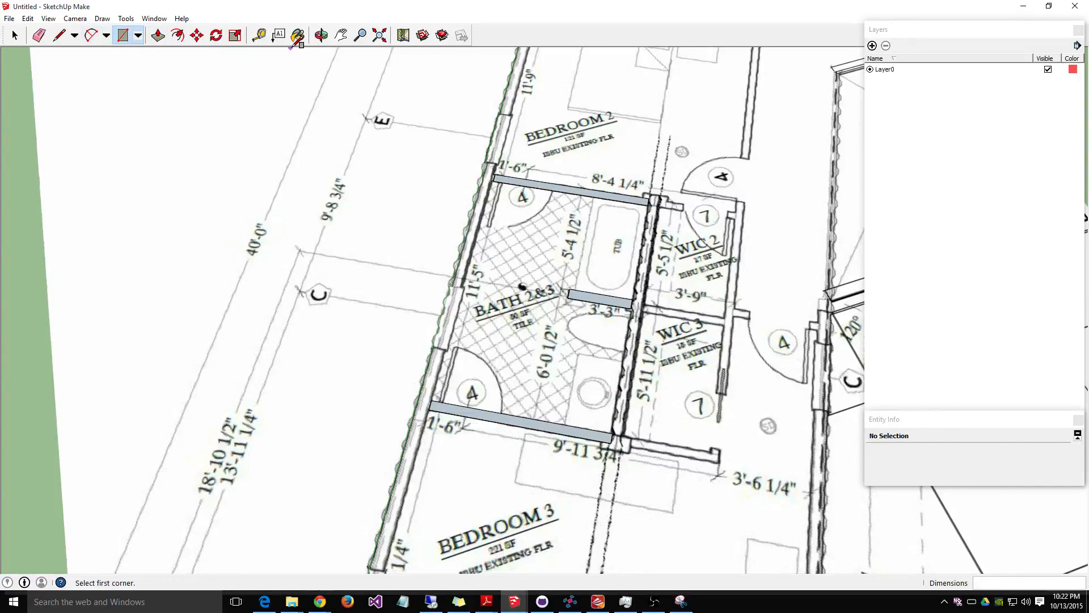
# Step: Trace the long outer wall from above the bath down to the Bedroom 3 corner with a rectangle about 26' 1 1/4" by 5 9/16"
pyautogui.click(341, 35)
pyautogui.moveTo(371, 392); pyautogui.dragTo(401, 148)
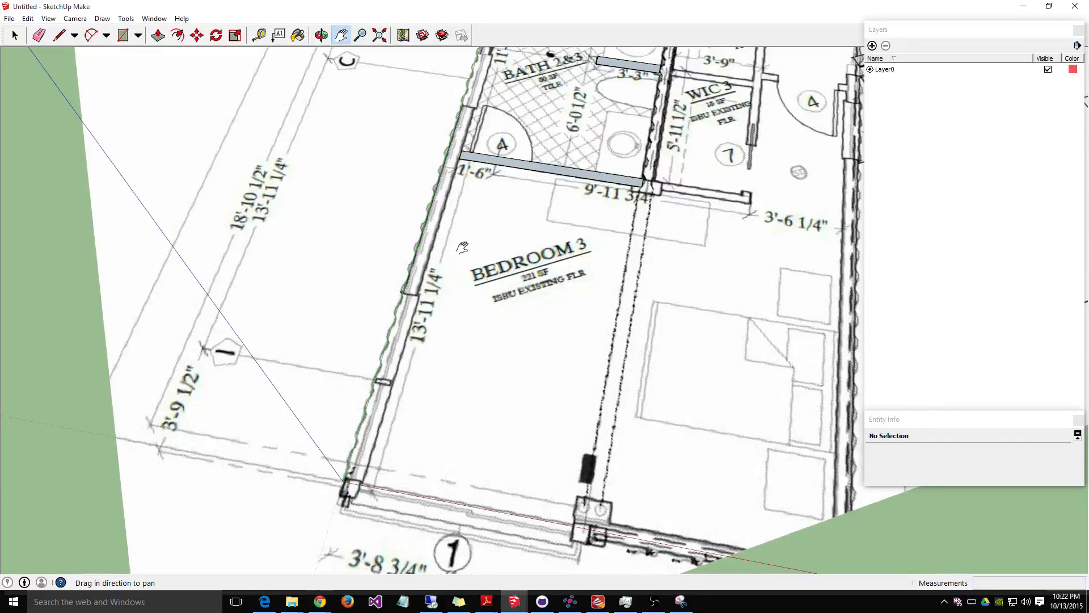
pyautogui.scroll(-1, 402, 176)
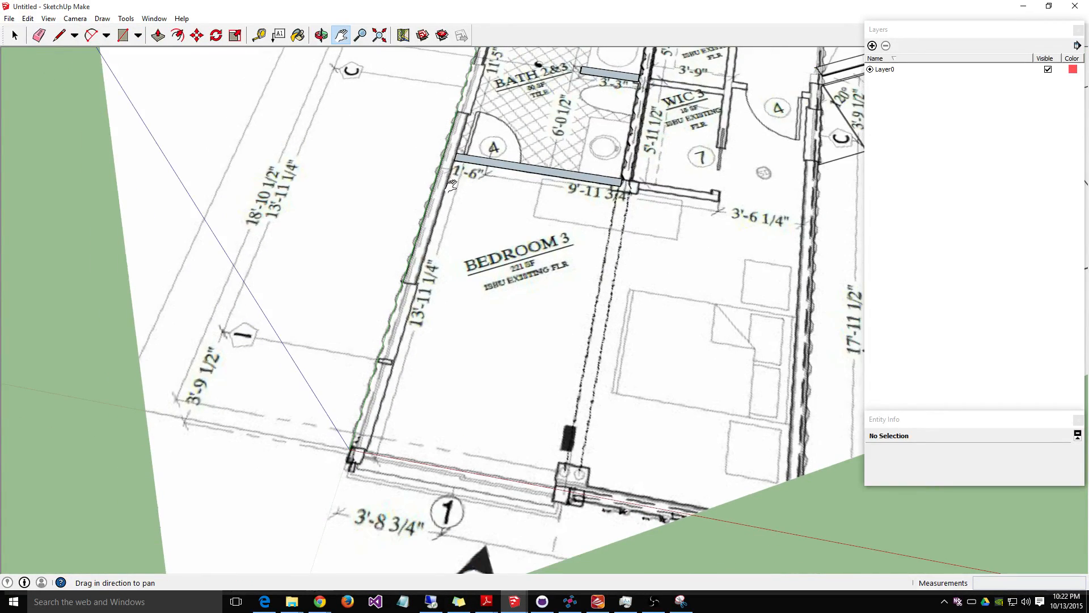
pyautogui.moveTo(314, 210); pyautogui.dragTo(377, 328)
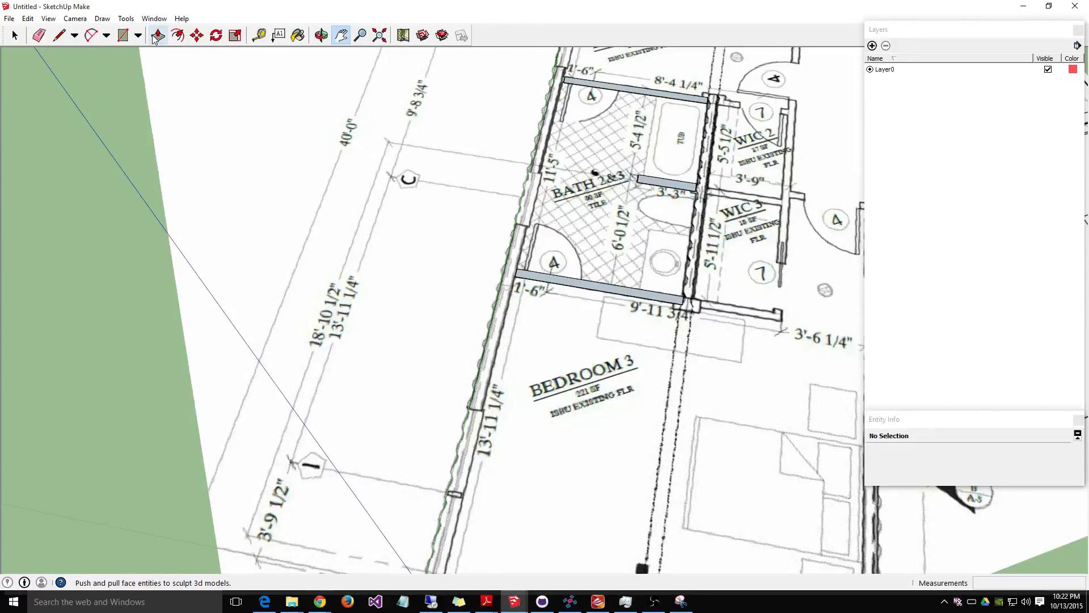
pyautogui.click(123, 35)
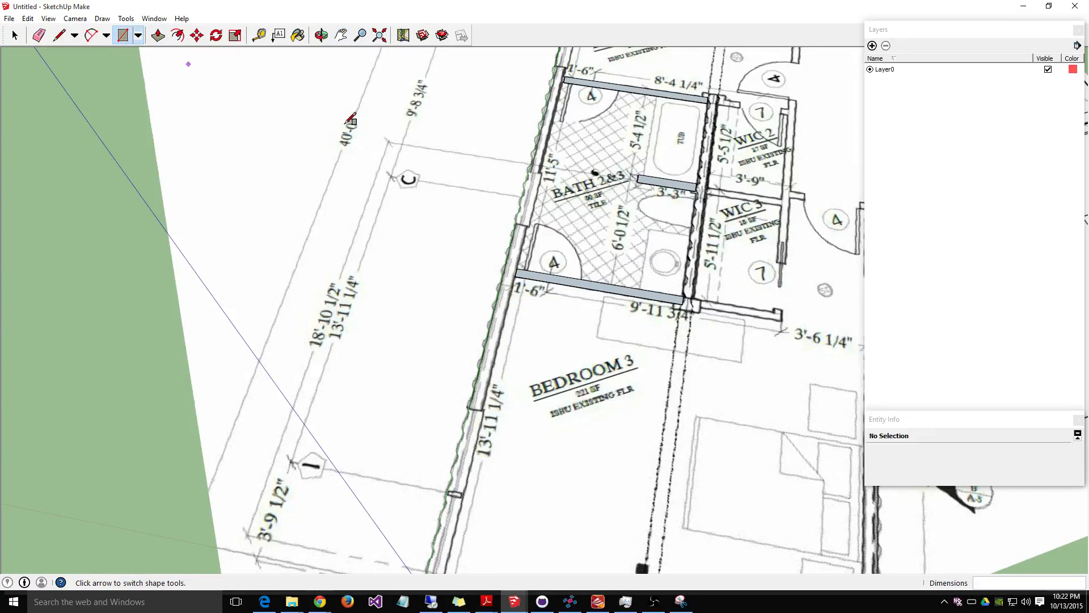
pyautogui.click(559, 67)
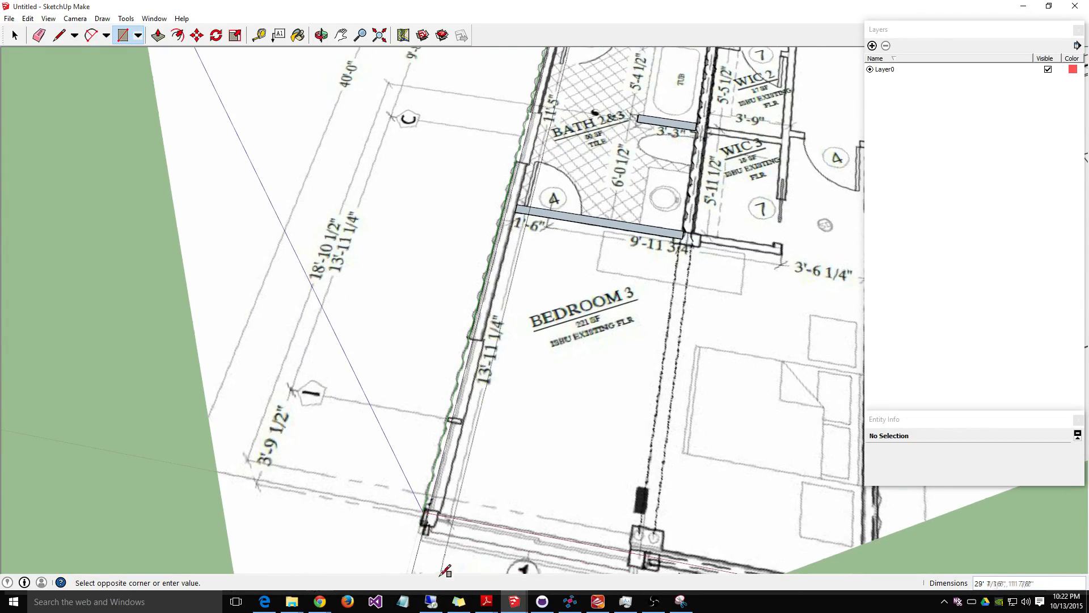
pyautogui.click(445, 507)
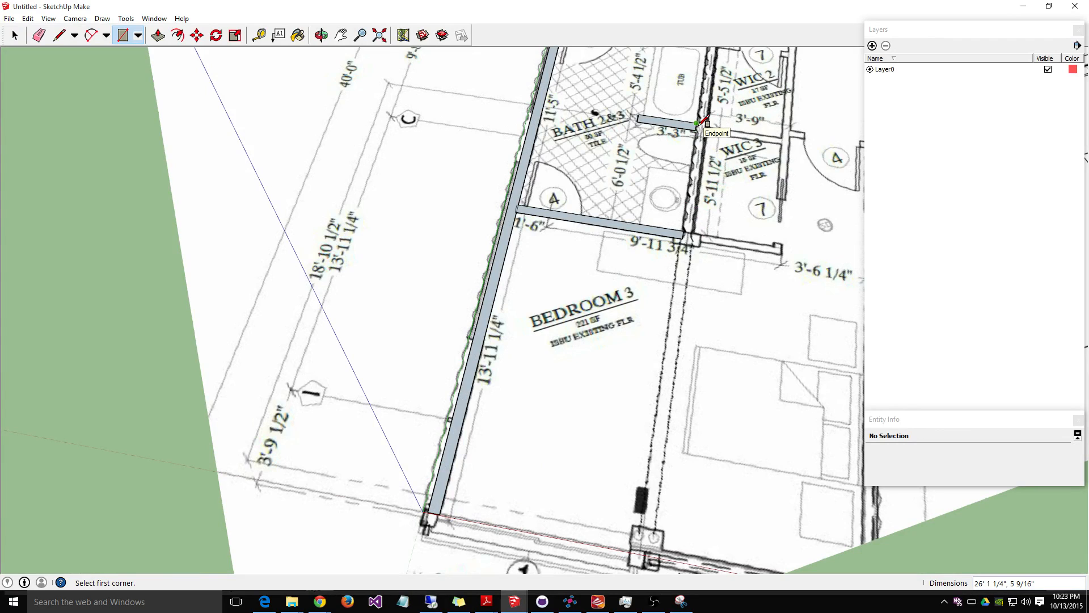
# Step: Try to trace the wall between the bath and WIC 3 with a rectangle, and undo the attempt
pyautogui.scroll(-1, 709, 122)
pyautogui.scroll(1, 709, 122)
pyautogui.scroll(-2, 729, 97)
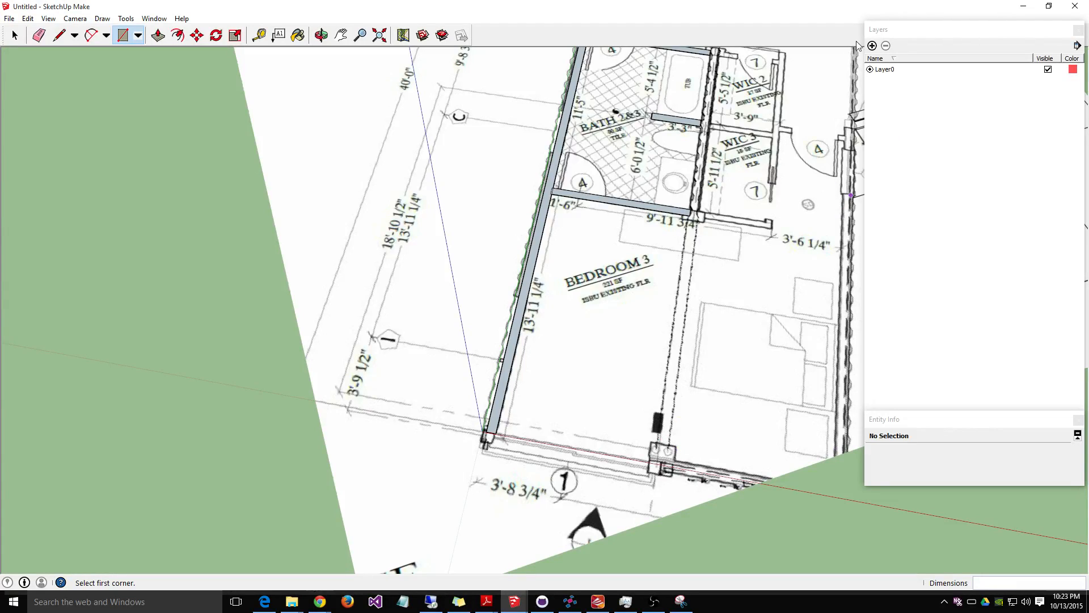
pyautogui.scroll(2, 692, 114)
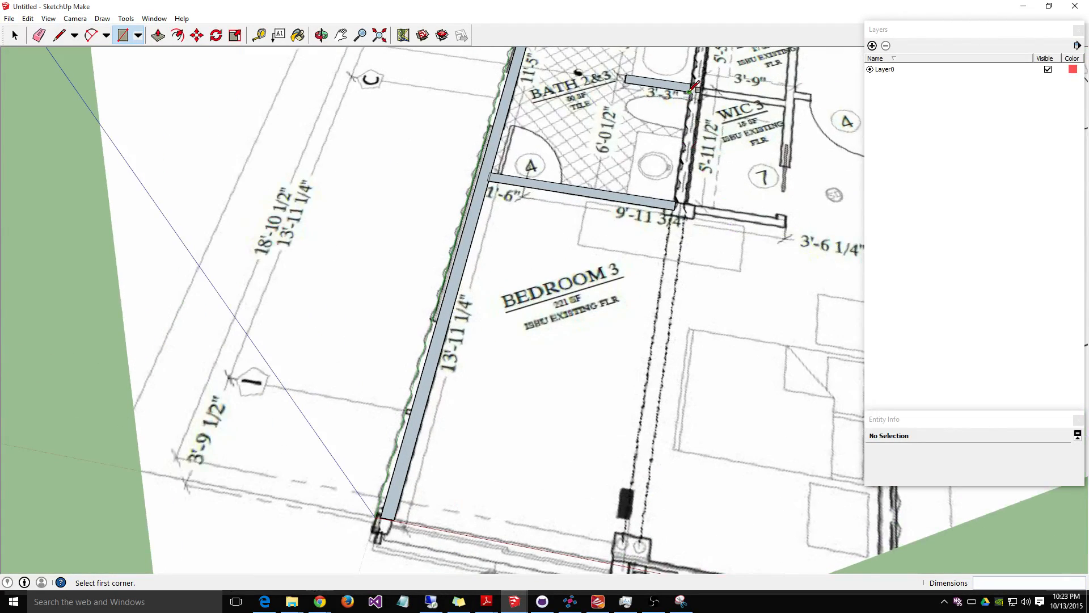
pyautogui.click(690, 90)
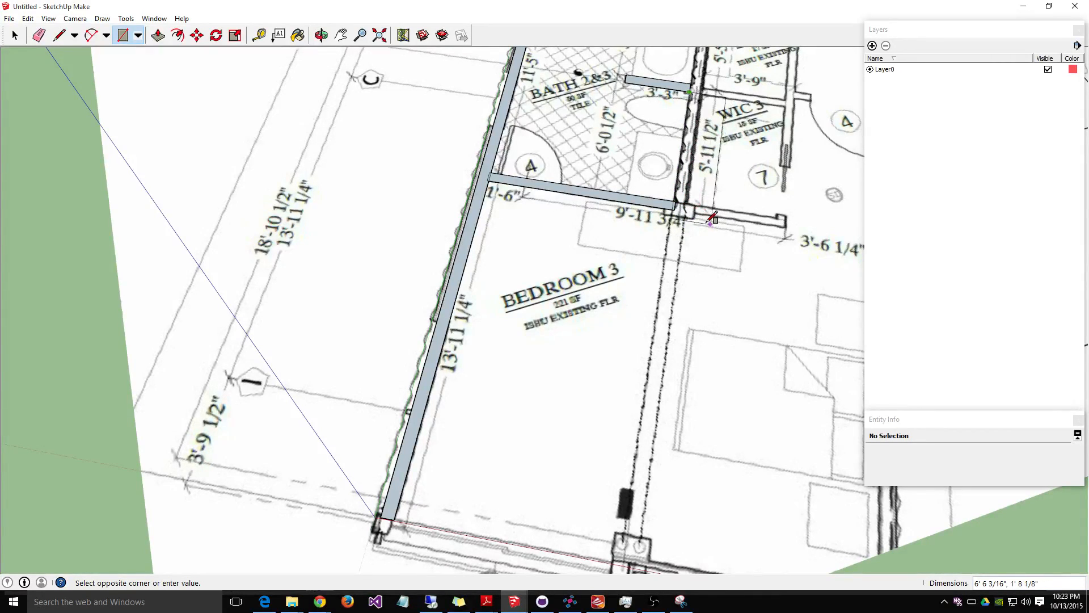
pyautogui.click(684, 203)
pyautogui.click(702, 85)
pyautogui.click(664, 213)
pyautogui.hotkey('ctrl', 'z')
# Step: Trace the full wall between the bath and both walk-in closets with a rectangle about 12' 1/16" by 4 3/4"
pyautogui.scroll(3, 675, 162)
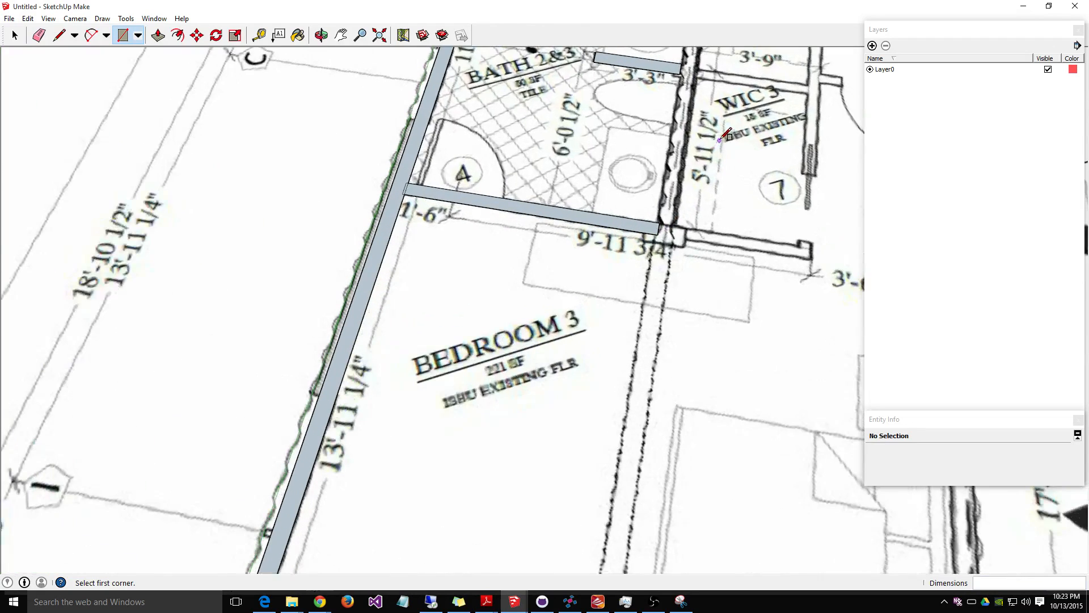
pyautogui.click(341, 35)
pyautogui.moveTo(698, 141); pyautogui.dragTo(613, 288)
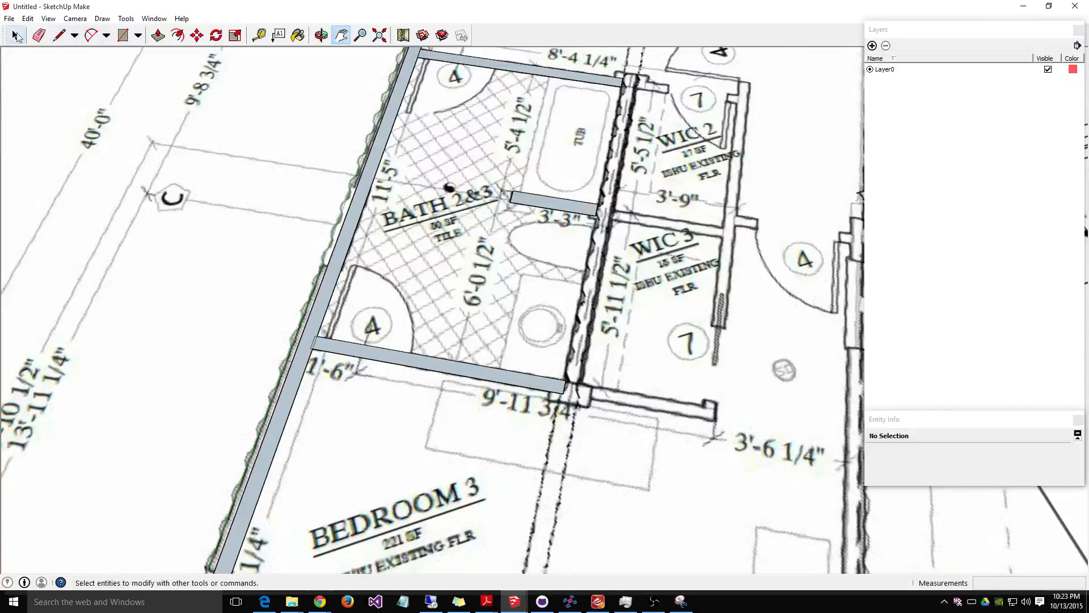
pyautogui.click(122, 36)
pyautogui.click(635, 79)
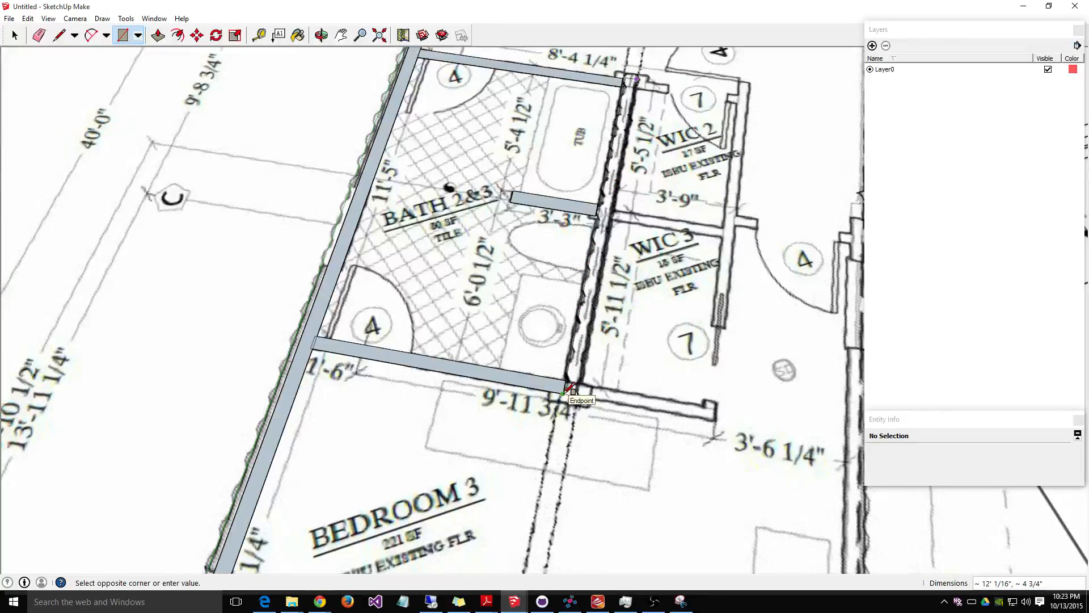
pyautogui.click(569, 387)
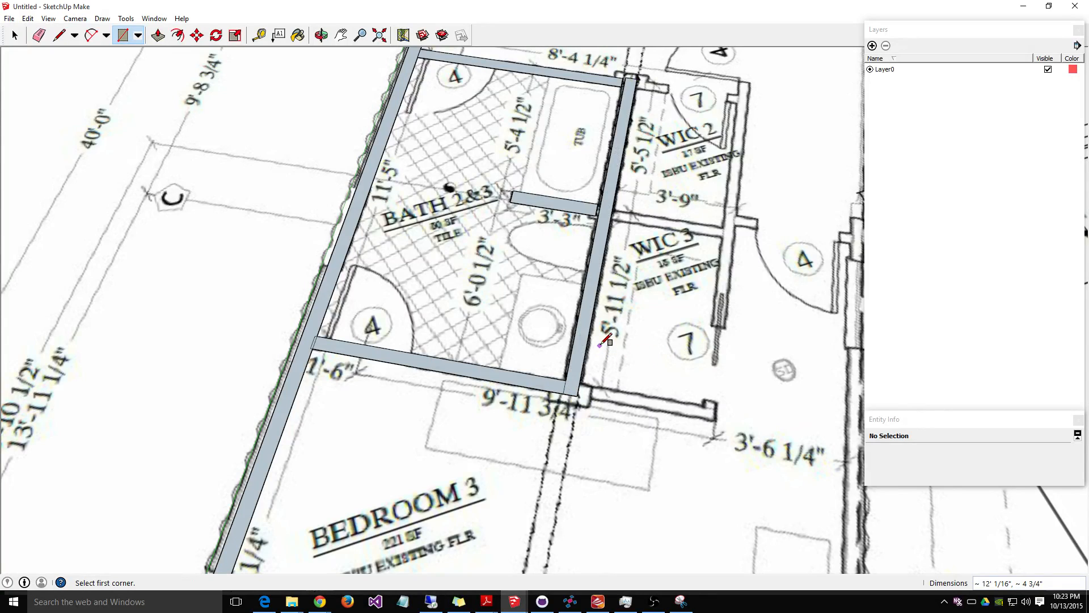
# Step: Try to bridge the gap between the Bedroom 2 wall and the closet-side wall with a small rectangle, and undo it
pyautogui.scroll(6, 641, 78)
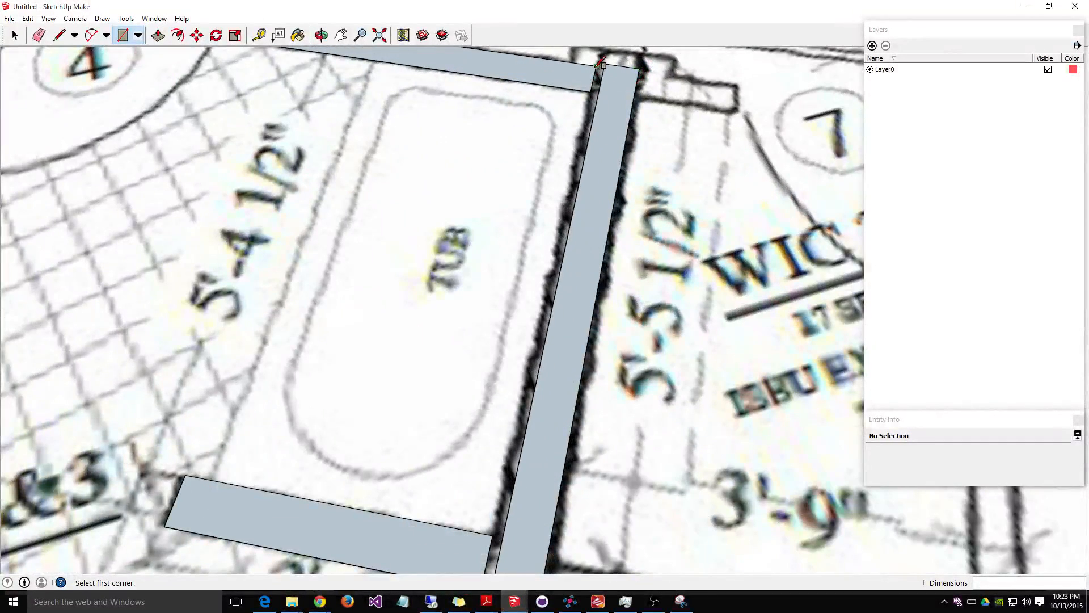
pyautogui.click(597, 65)
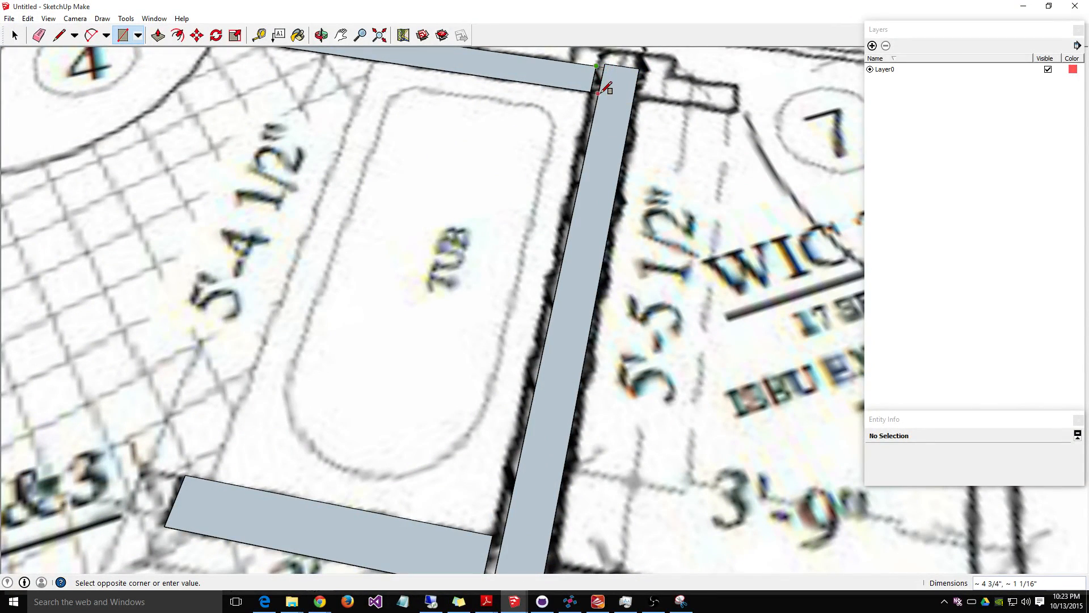
pyautogui.click(603, 92)
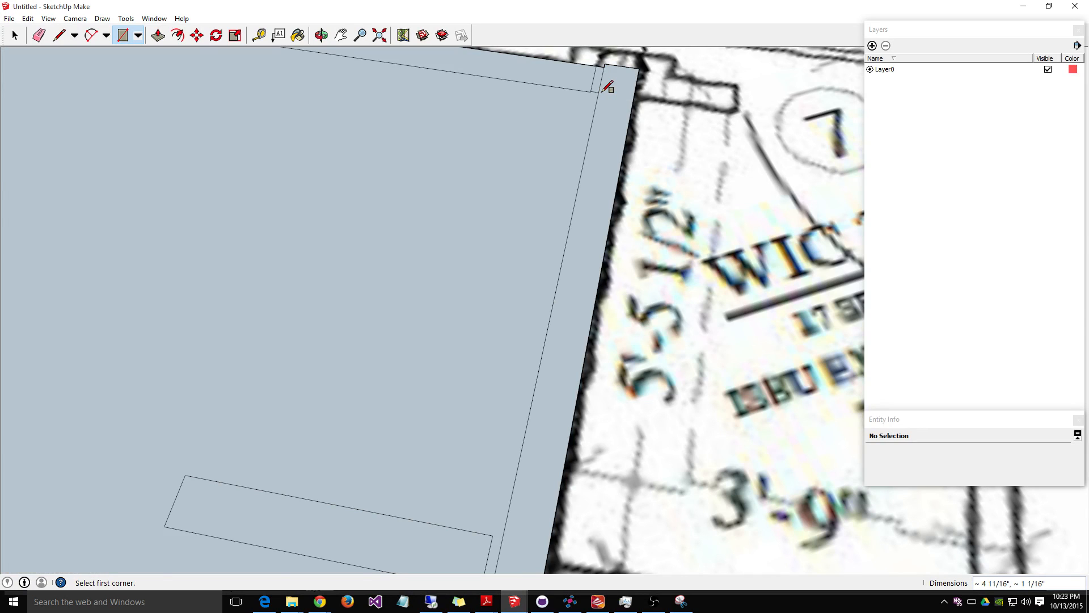
pyautogui.hotkey('ctrl', 'z')
pyautogui.scroll(-5, 608, 86)
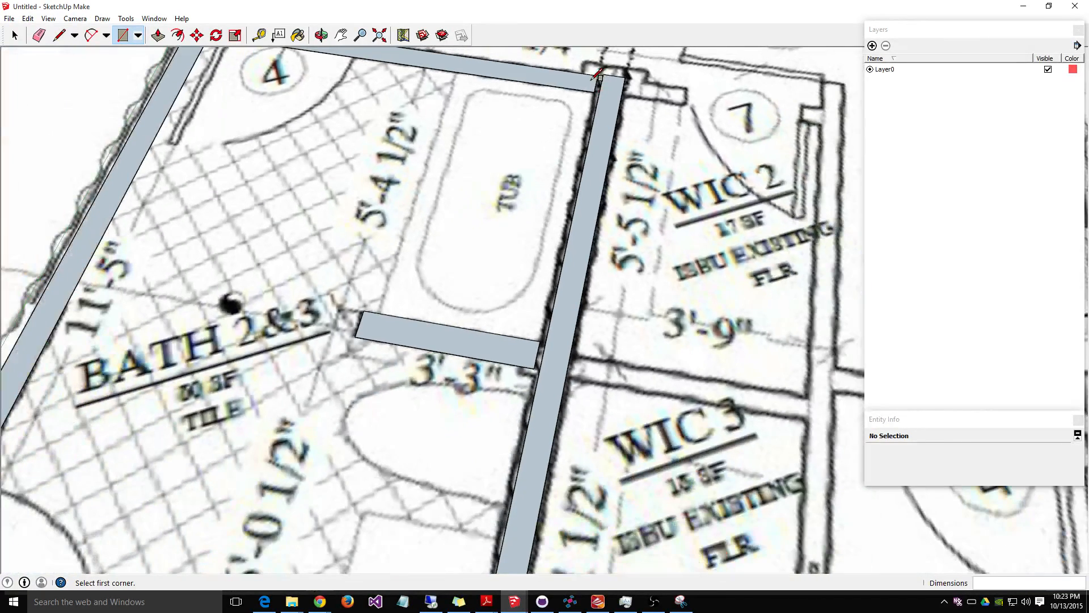
pyautogui.scroll(-1, 466, 90)
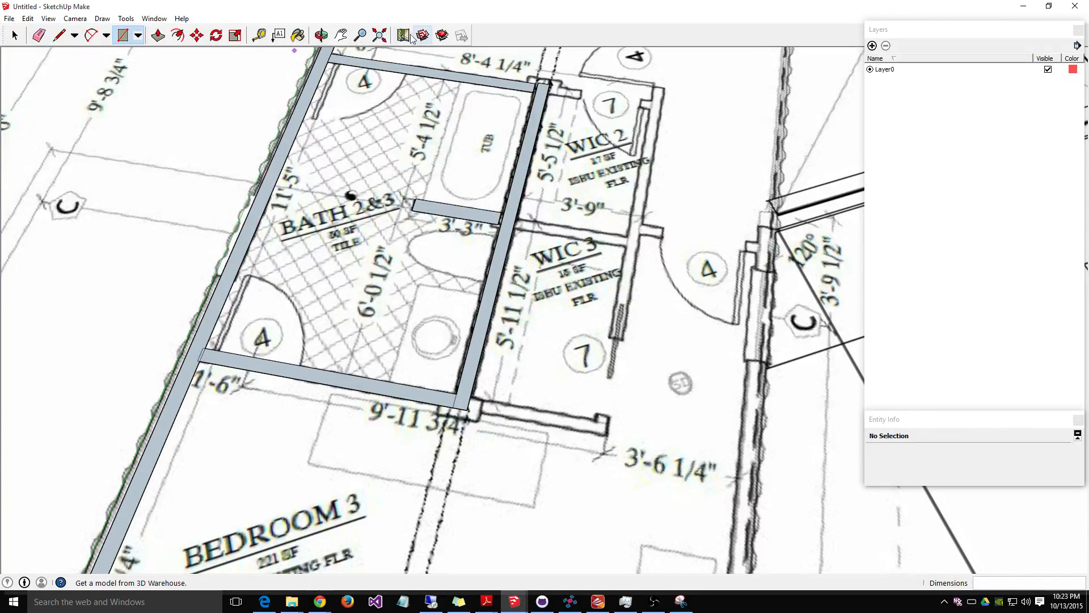
pyautogui.click(341, 35)
pyautogui.moveTo(378, 94); pyautogui.dragTo(364, 221)
pyautogui.scroll(2, 363, 221)
pyautogui.scroll(2, 457, 196)
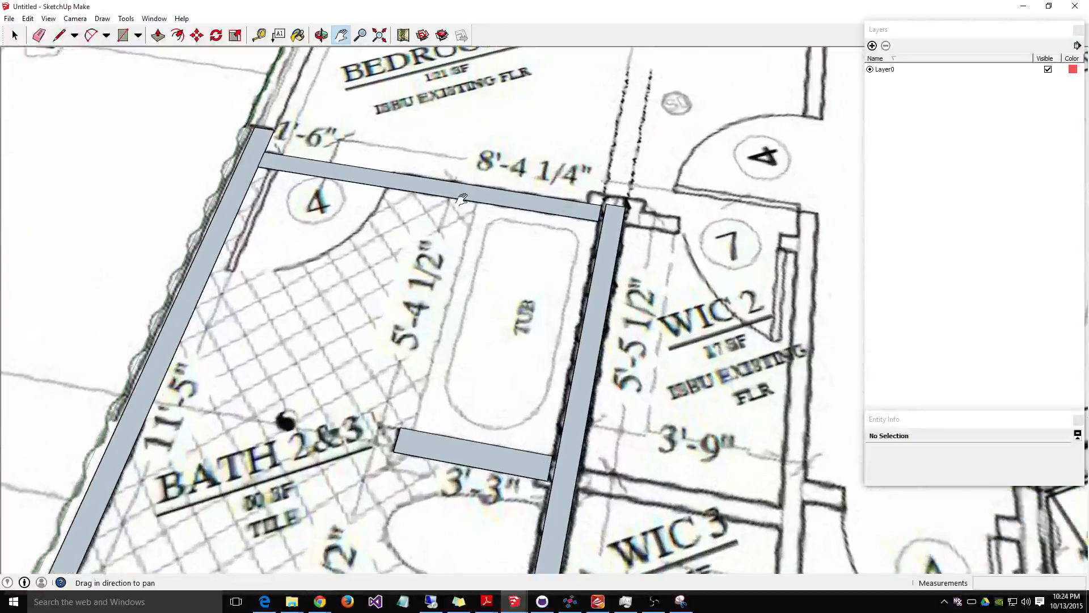
pyautogui.click(235, 35)
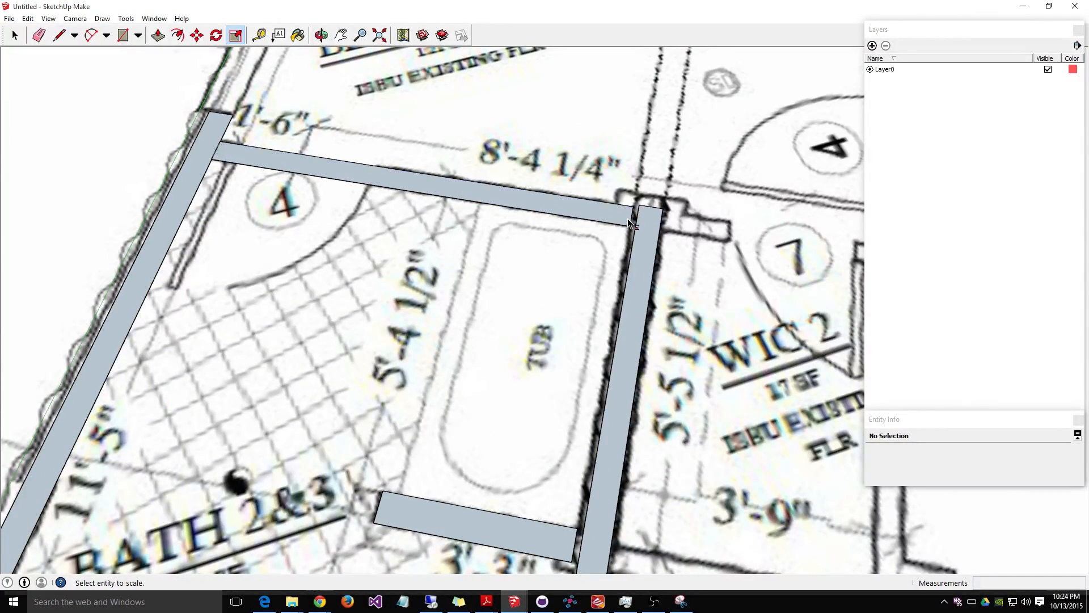
pyautogui.click(539, 216)
pyautogui.press('space')
# Step: Delete the face and both long edges of the traced wall between the bath and Bedroom 2
pyautogui.click(623, 213)
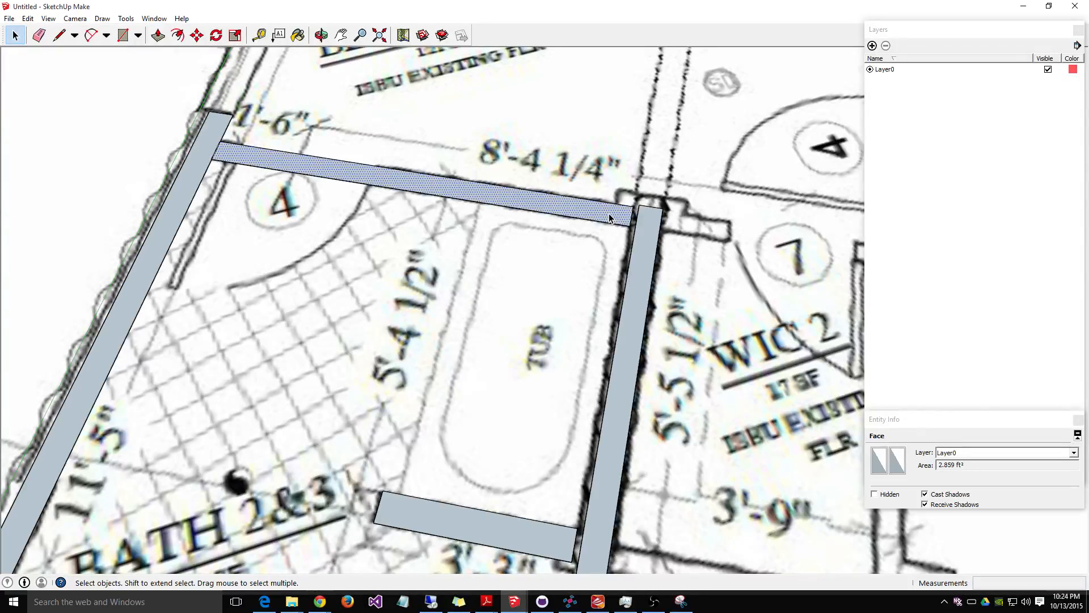
pyautogui.press('Delete')
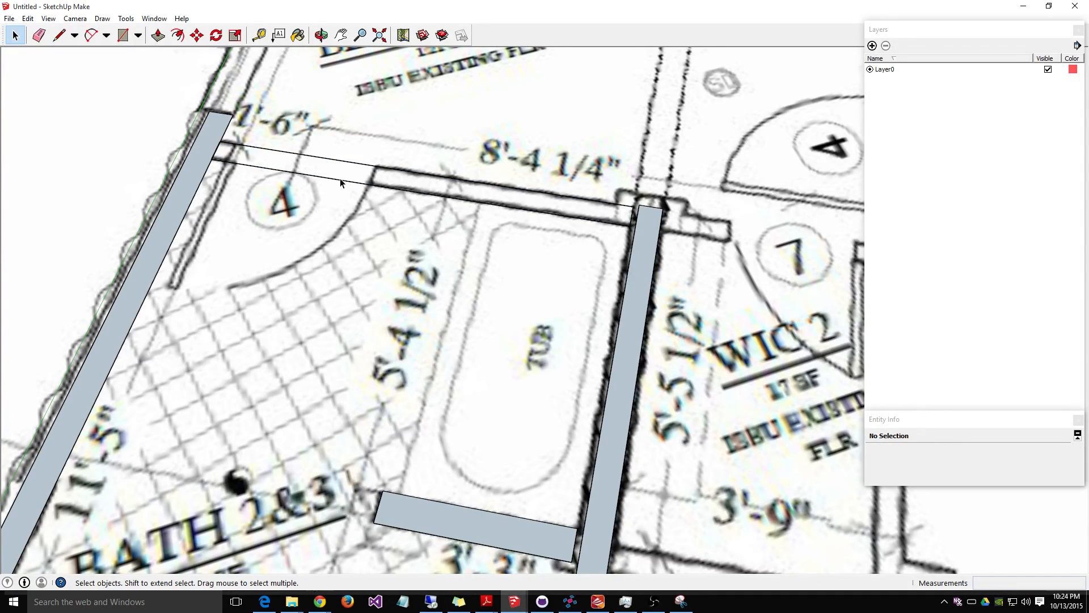
pyautogui.click(340, 181)
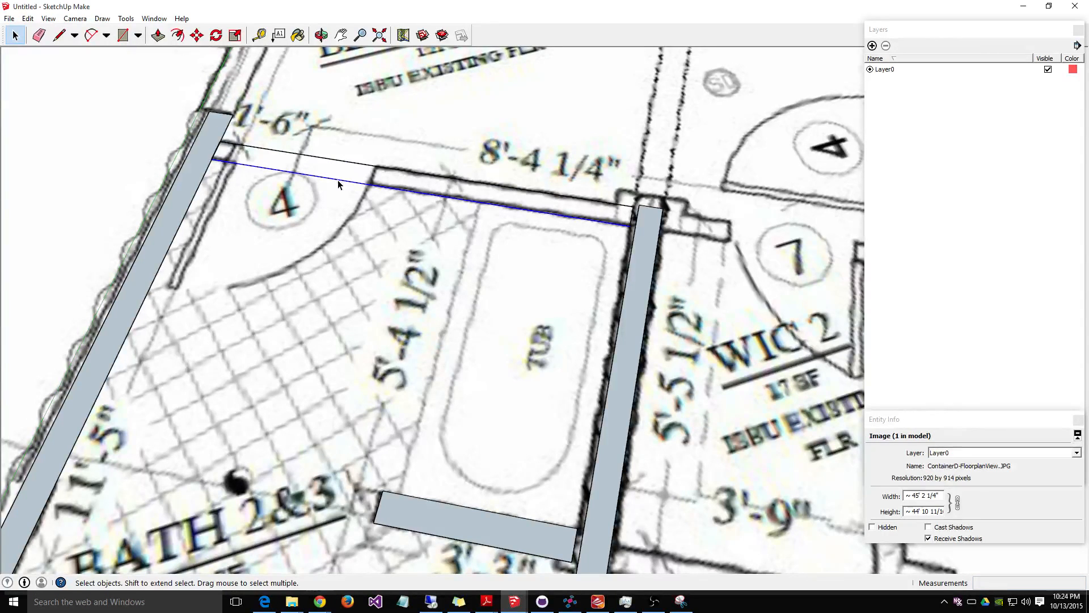
pyautogui.press('Delete')
pyautogui.click(349, 161)
pyautogui.press('Delete')
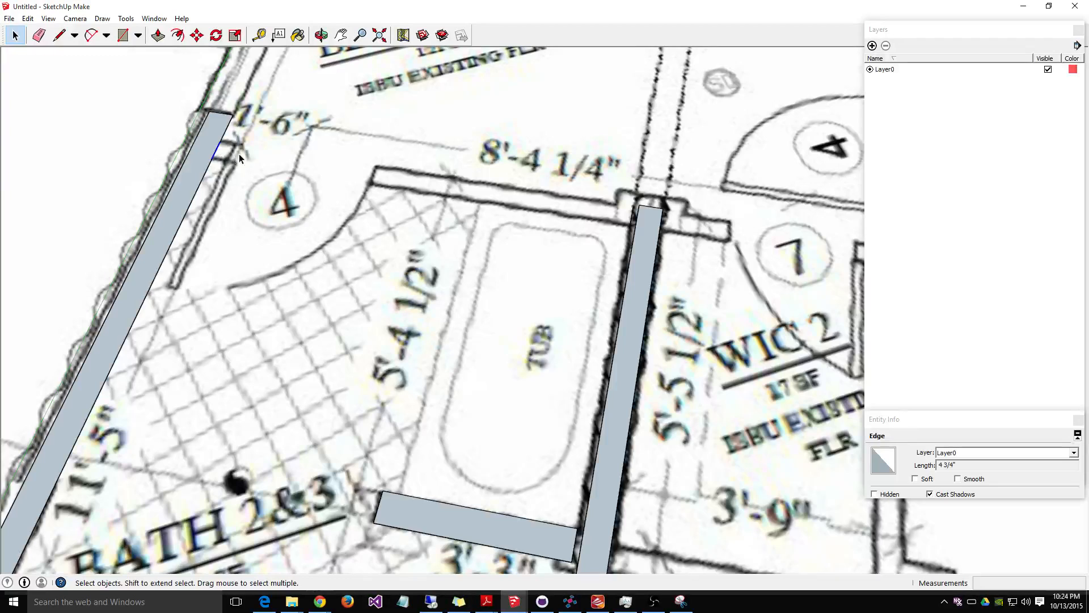
# Step: Delete the leftover end edges and retrace the wall between the bath and Bedroom 2 with a rectangle about 7' 3 7/8" by 4 1/8"
pyautogui.press('Delete')
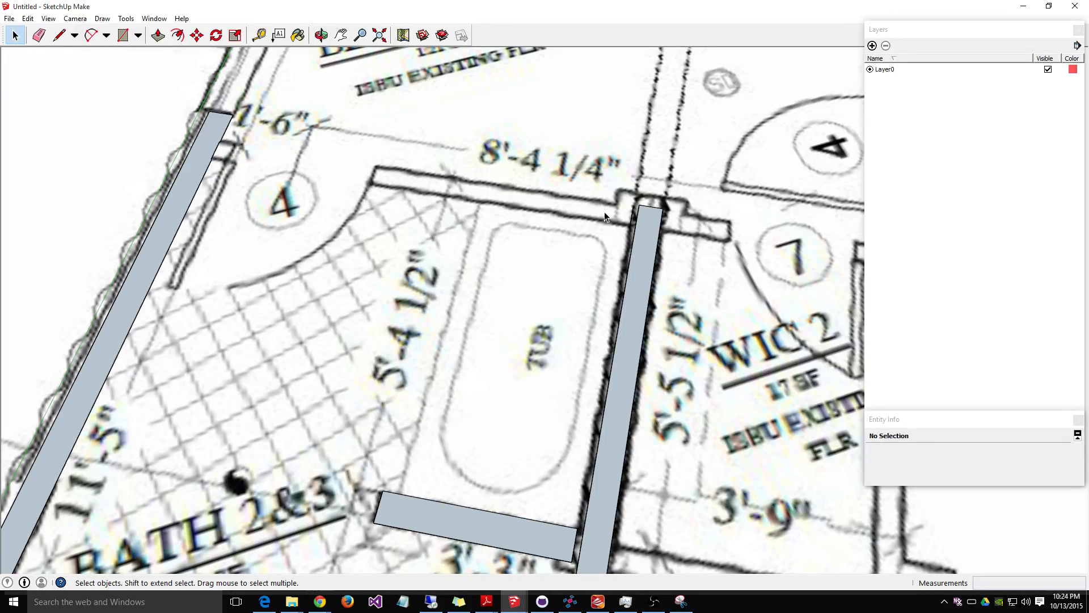
pyautogui.click(634, 218)
pyautogui.press('Delete')
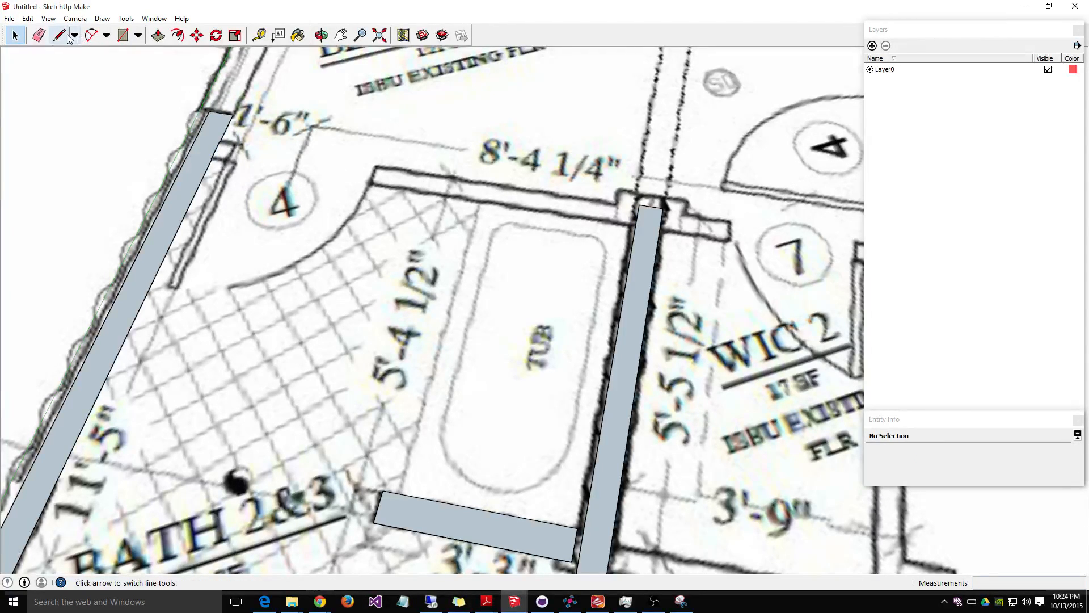
pyautogui.click(123, 36)
pyautogui.click(219, 141)
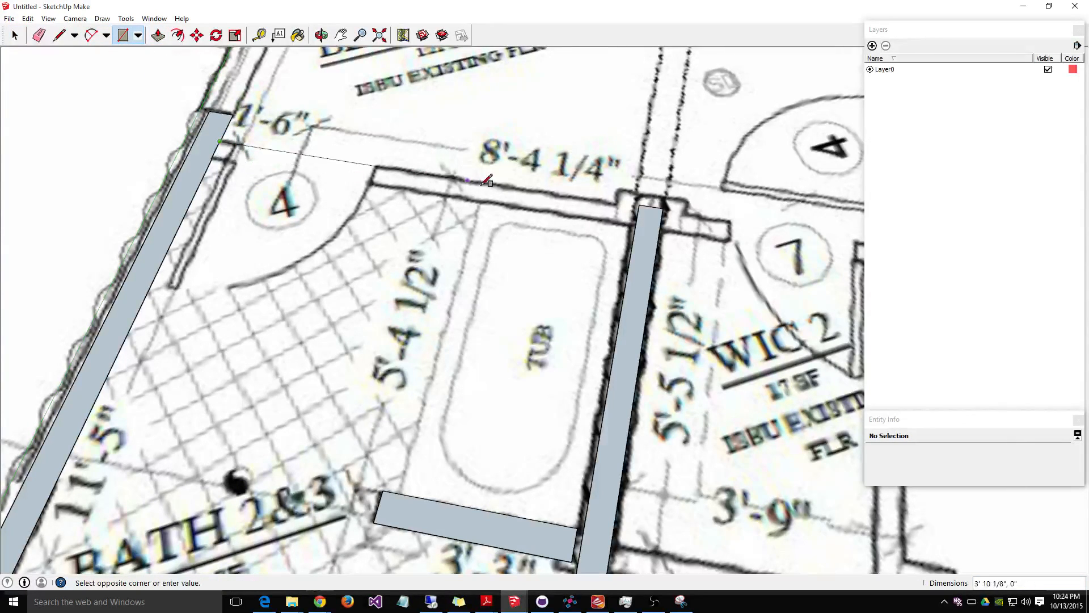
pyautogui.click(636, 224)
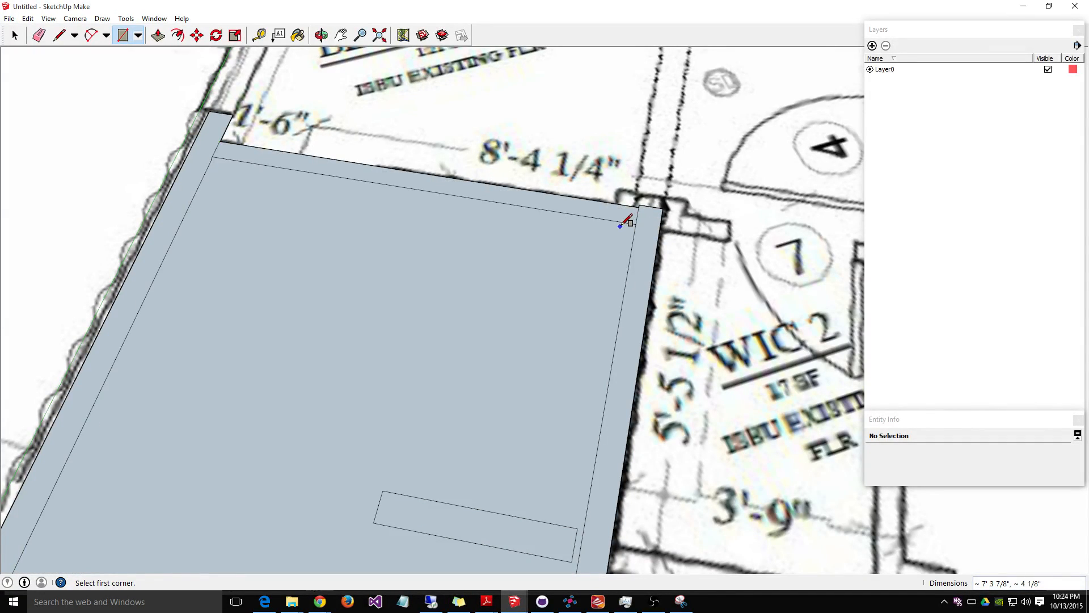
# Step: Delete the face filling the bath interior and the traced wall between the bath and both walk-in closets
pyautogui.scroll(-5, 630, 222)
pyautogui.rightClick(387, 405)
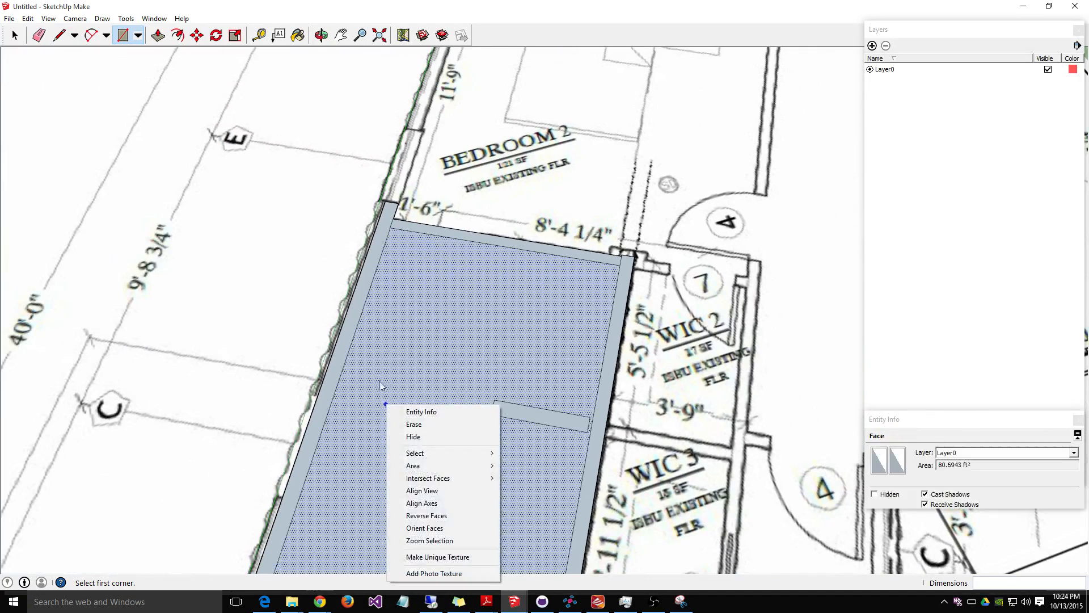
pyautogui.click(276, 170)
pyautogui.press('Escape')
pyautogui.moveTo(298, 172); pyautogui.dragTo(304, 123, button='middle')
pyautogui.click(341, 35)
pyautogui.moveTo(481, 218); pyautogui.dragTo(489, 98)
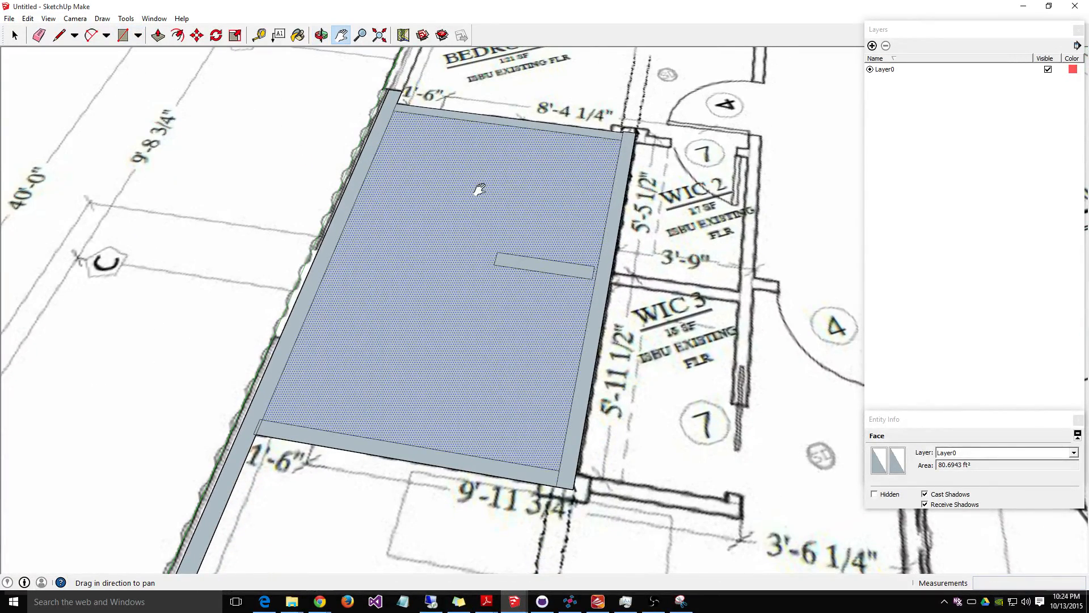
pyautogui.press('Delete')
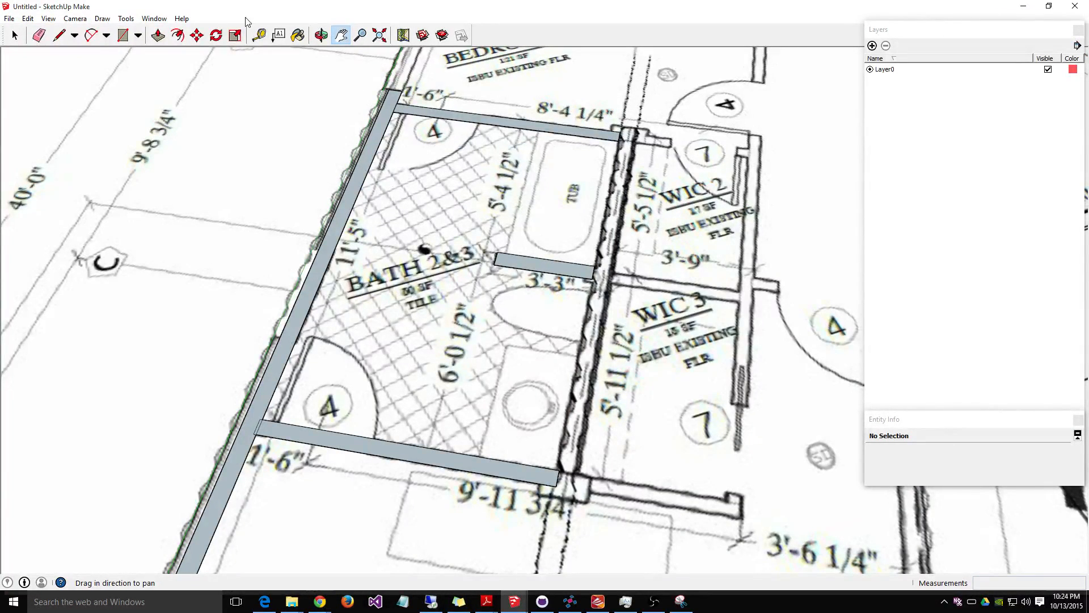
# Step: Try to trace the full wall between the bath and both walk-in closets as one rectangle from either end, and undo both attempts
pyautogui.click(123, 35)
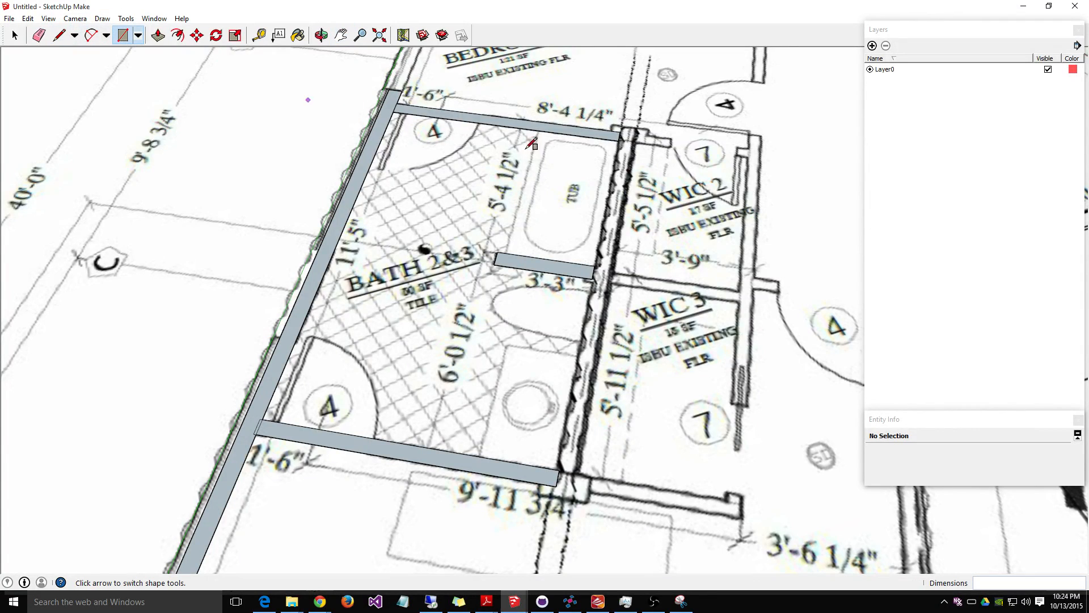
pyautogui.scroll(2, 640, 129)
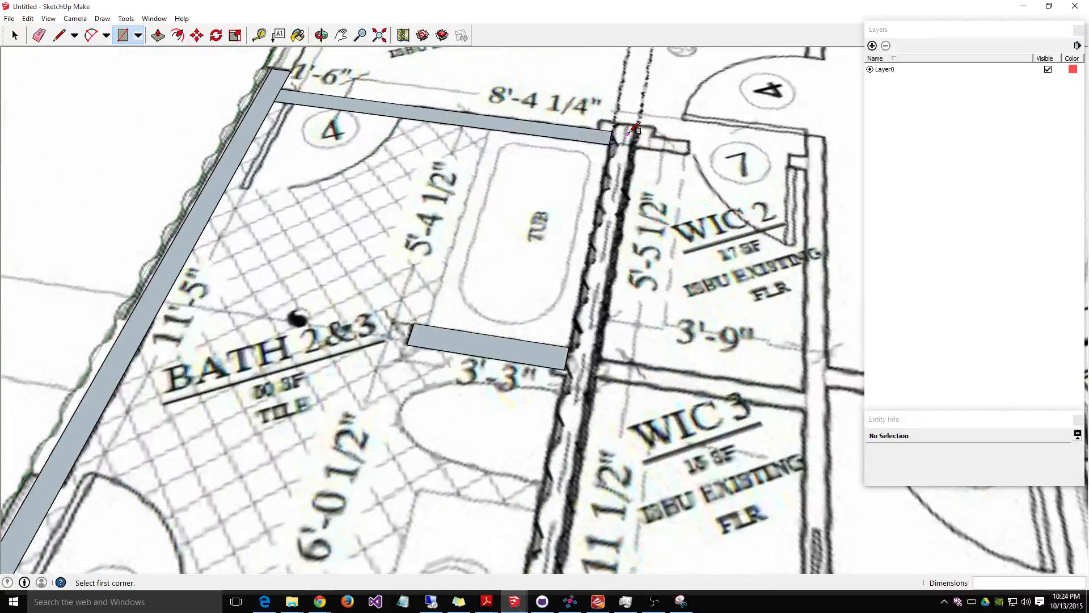
pyautogui.click(627, 133)
pyautogui.moveTo(543, 536); pyautogui.dragTo(483, 567)
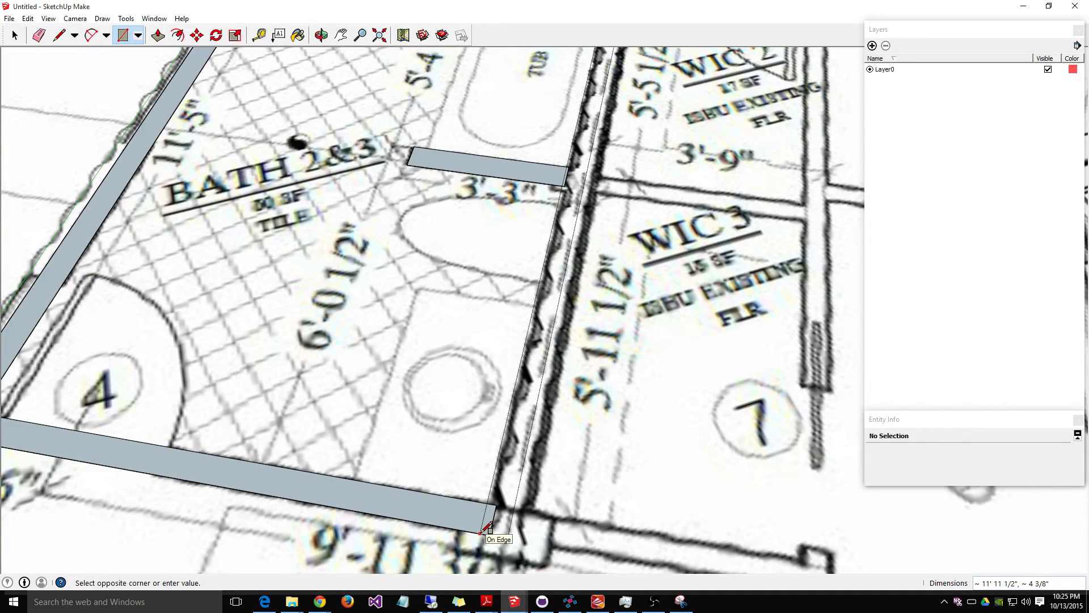
pyautogui.click(482, 532)
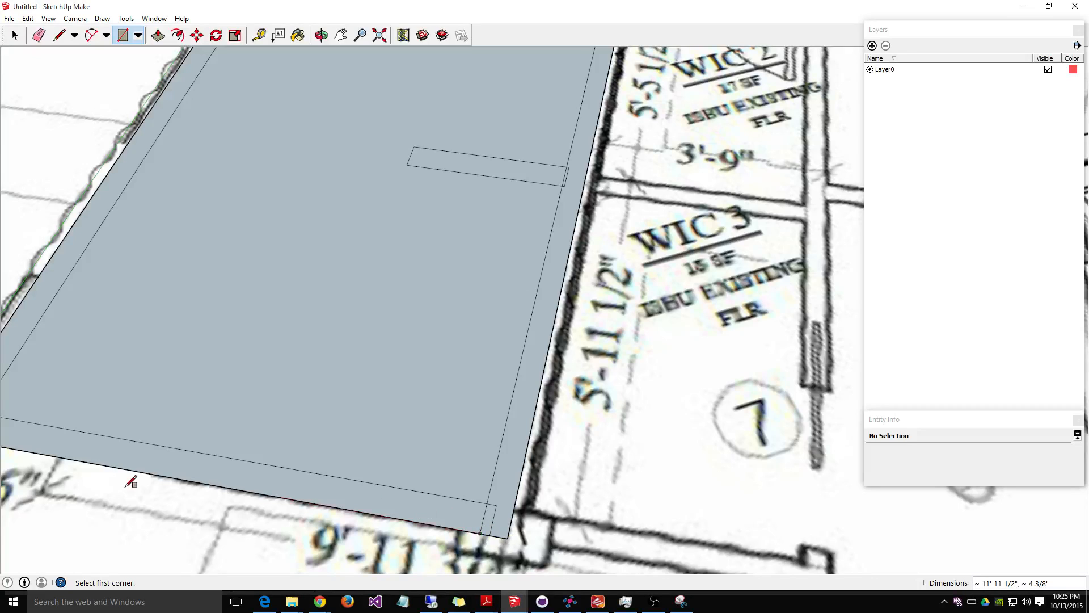
pyautogui.hotkey('ctrl', 'z')
pyautogui.moveTo(490, 534)
pyautogui.mouseDown()
pyautogui.moveTo(511, 526)
pyautogui.moveTo(531, 465)
pyautogui.moveTo(578, 68)
pyautogui.moveTo(661, 12)
pyautogui.moveTo(629, 106)
pyautogui.moveTo(636, 99)
pyautogui.mouseUp()
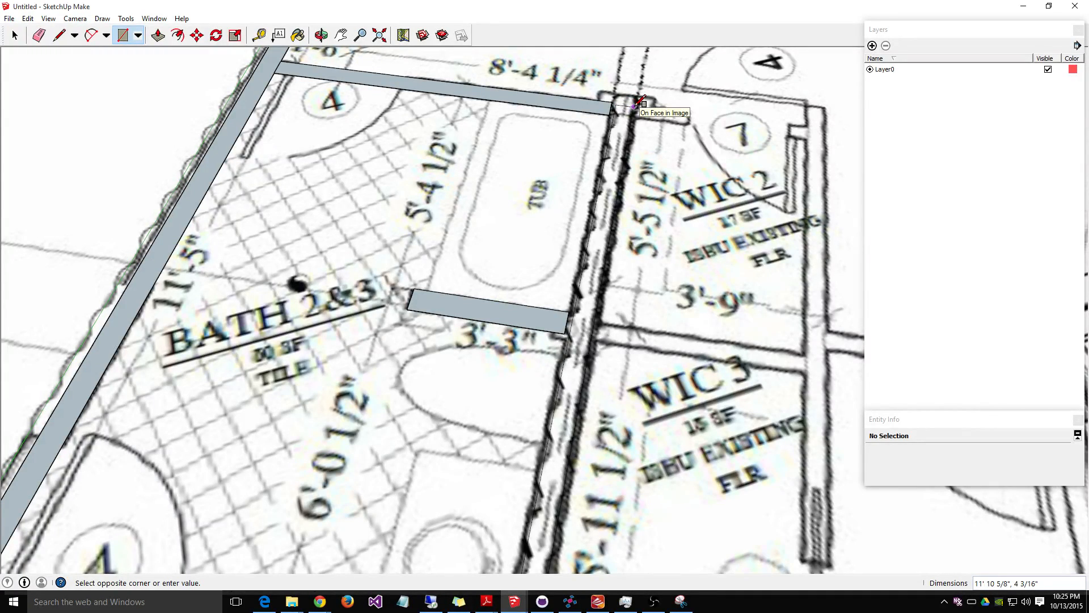
pyautogui.click(639, 101)
pyautogui.hotkey('ctrl', 'z')
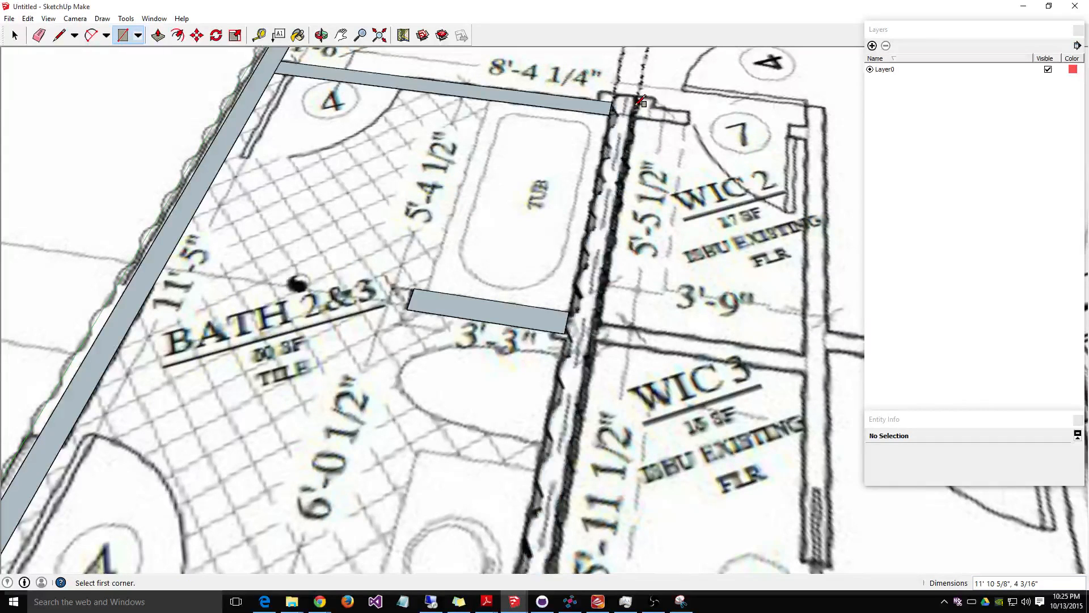
# Step: Trace the wall beside the tub, from the Bedroom 2 wall to the tub partition, with a rectangle about 5' 10 1/4" by 3 7/8"
pyautogui.click(612, 102)
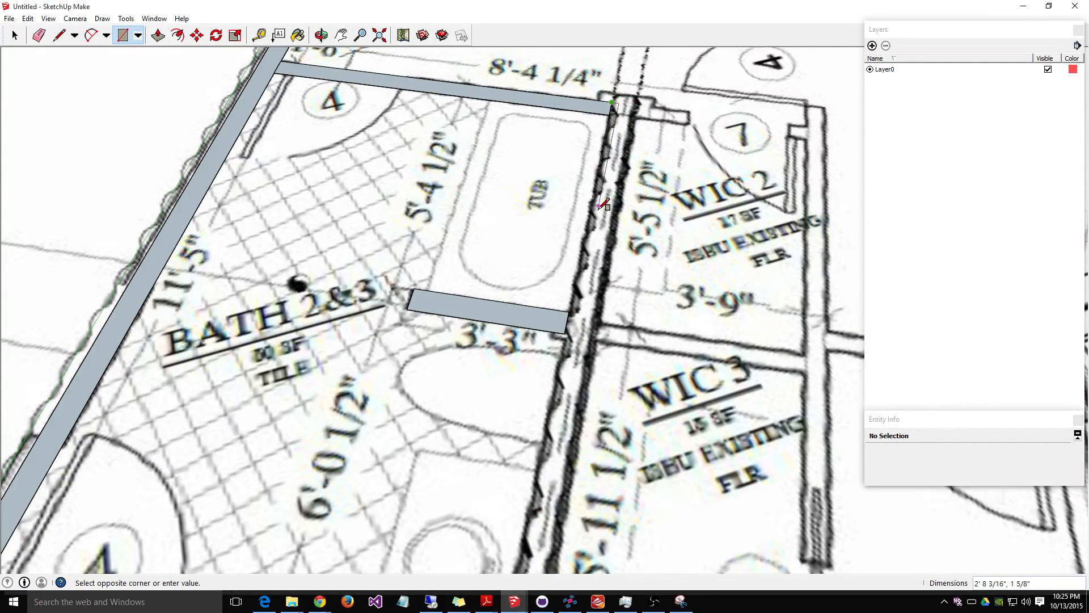
pyautogui.click(586, 334)
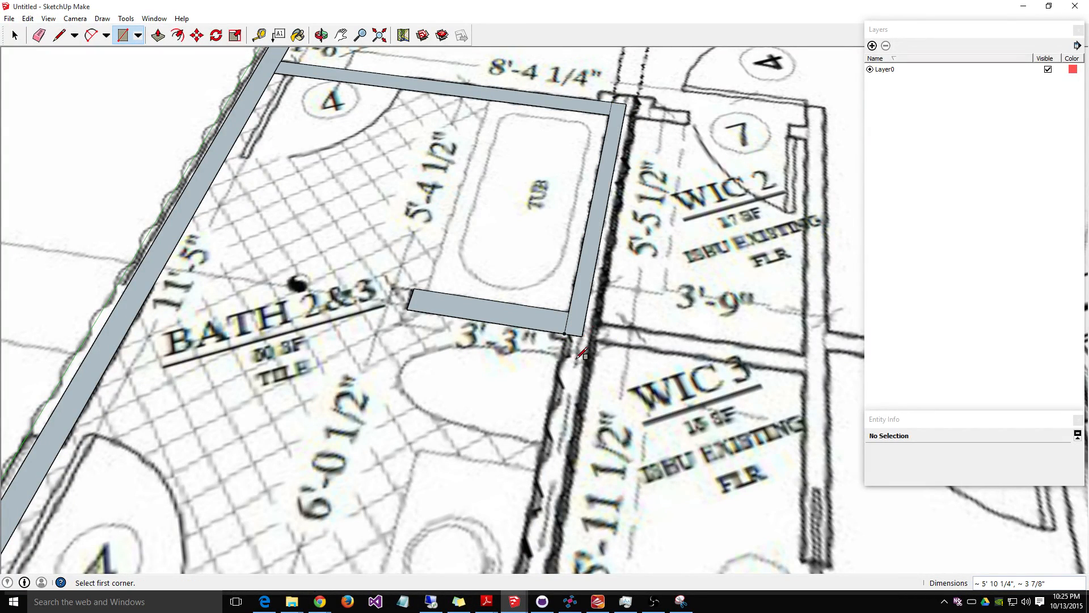
pyautogui.scroll(-3, 568, 414)
pyautogui.scroll(3, 568, 414)
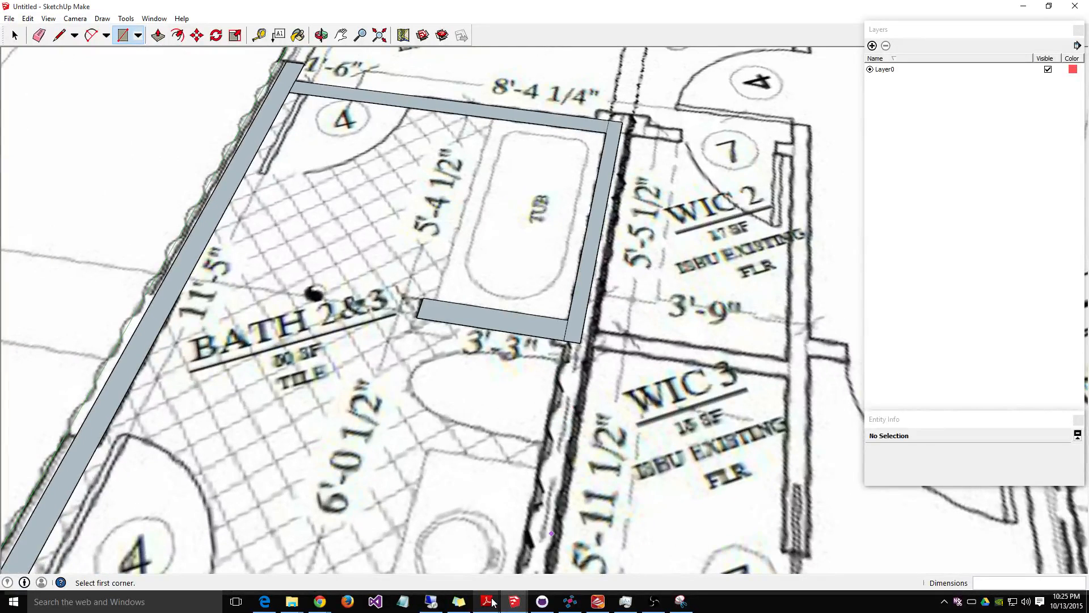
pyautogui.scroll(-1, 783, 318)
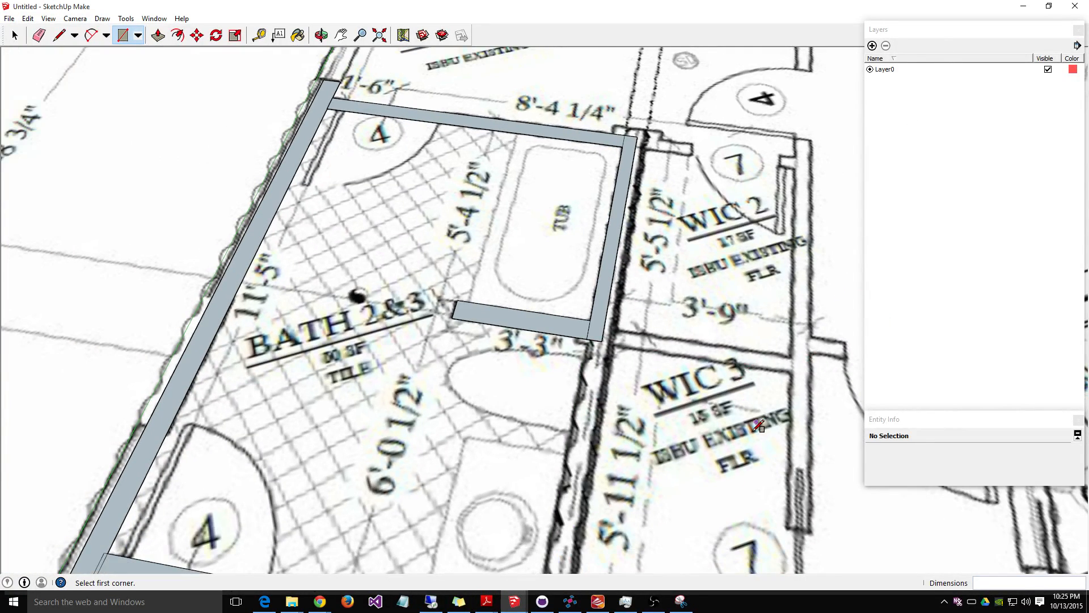
# Step: Delete the face and both long edges of the traced bath wall opposite the Bedroom 2 wall
pyautogui.click(341, 36)
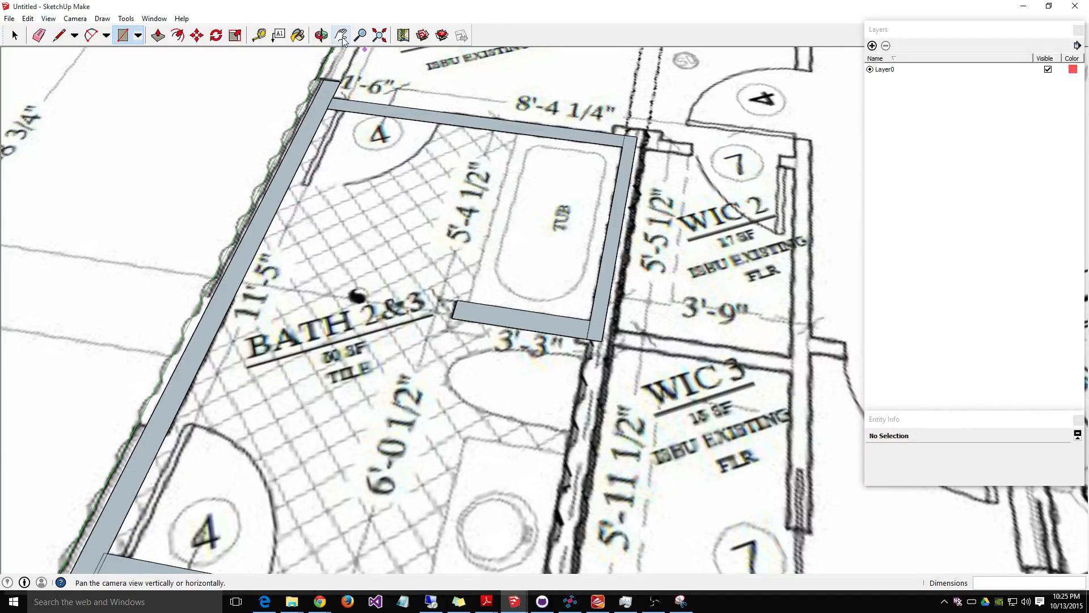
pyautogui.moveTo(385, 336); pyautogui.dragTo(412, 173)
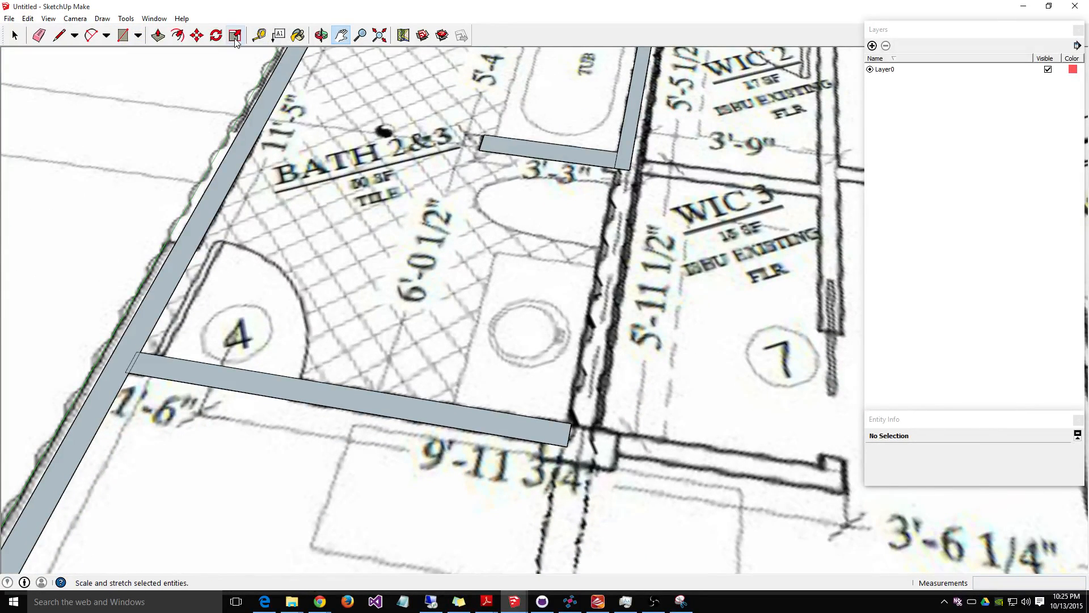
pyautogui.click(15, 35)
pyautogui.click(263, 385)
pyautogui.press('Delete')
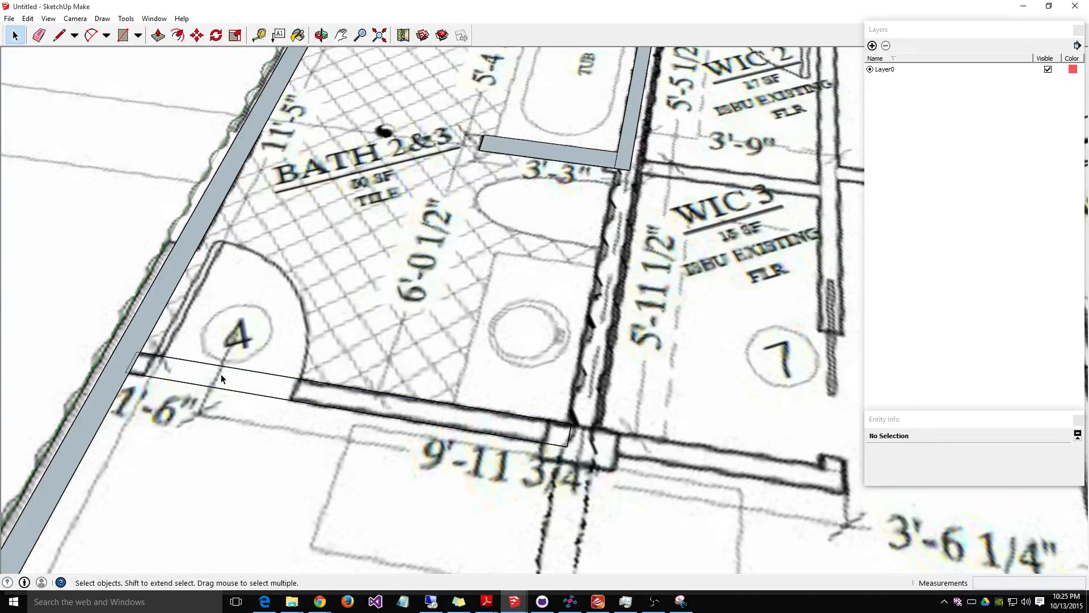
pyautogui.click(193, 363)
pyautogui.press('Delete')
pyautogui.click(185, 383)
pyautogui.press('Delete')
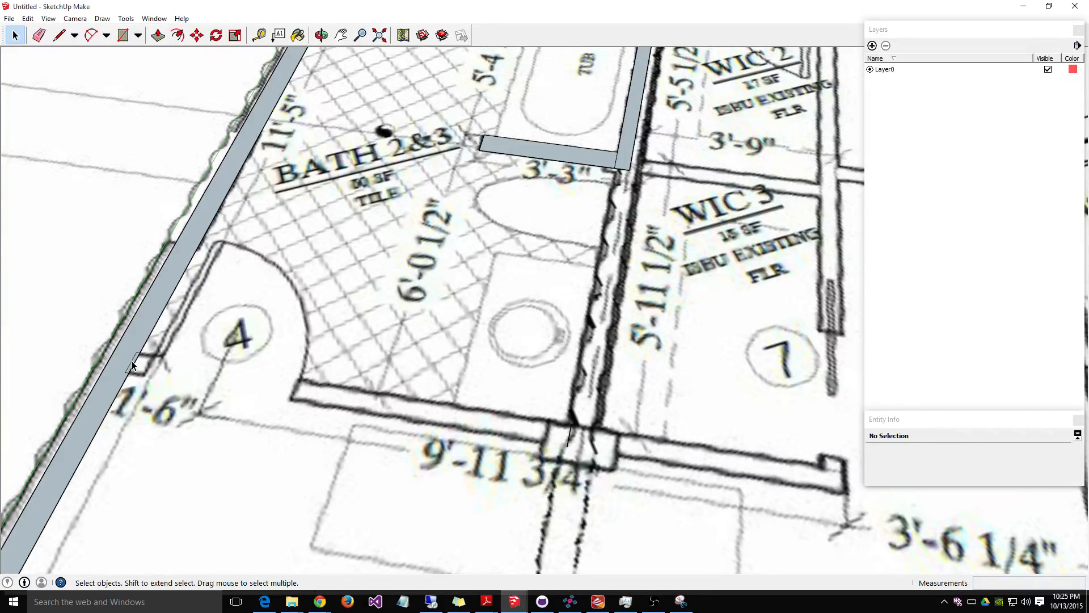
# Step: Try to delete the leftover wall edge beside the outer wall near the bath door, and undo the deletion
pyautogui.click(139, 353)
pyautogui.press('Delete')
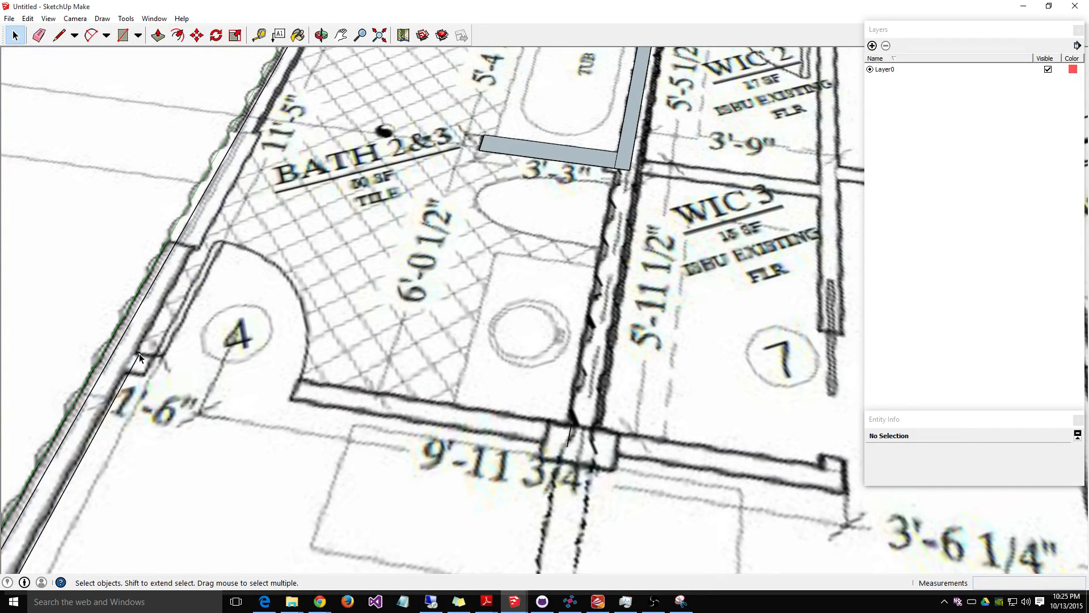
pyautogui.hotkey('ctrl', 'z')
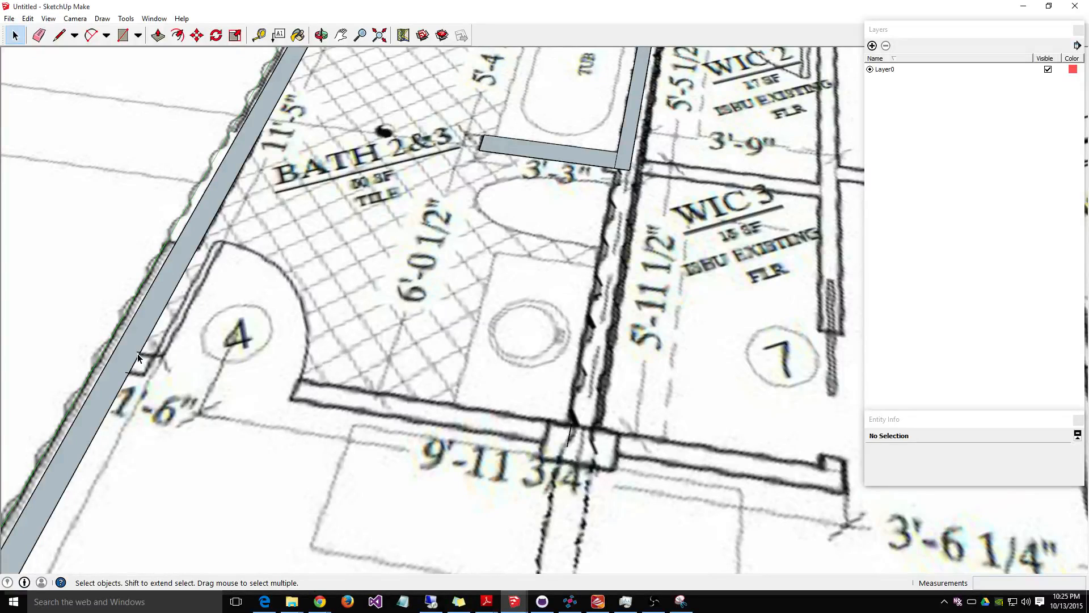
# Step: Delete the short leftover edges of the removed bath wall at the outer wall and at the closet-side end
pyautogui.click(138, 355)
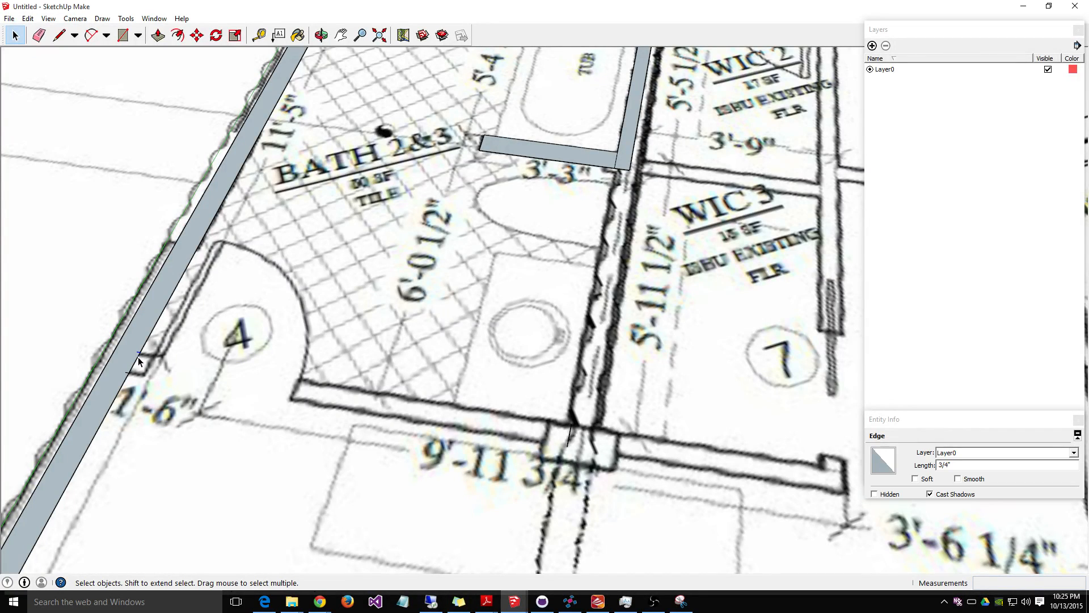
pyautogui.press('Delete')
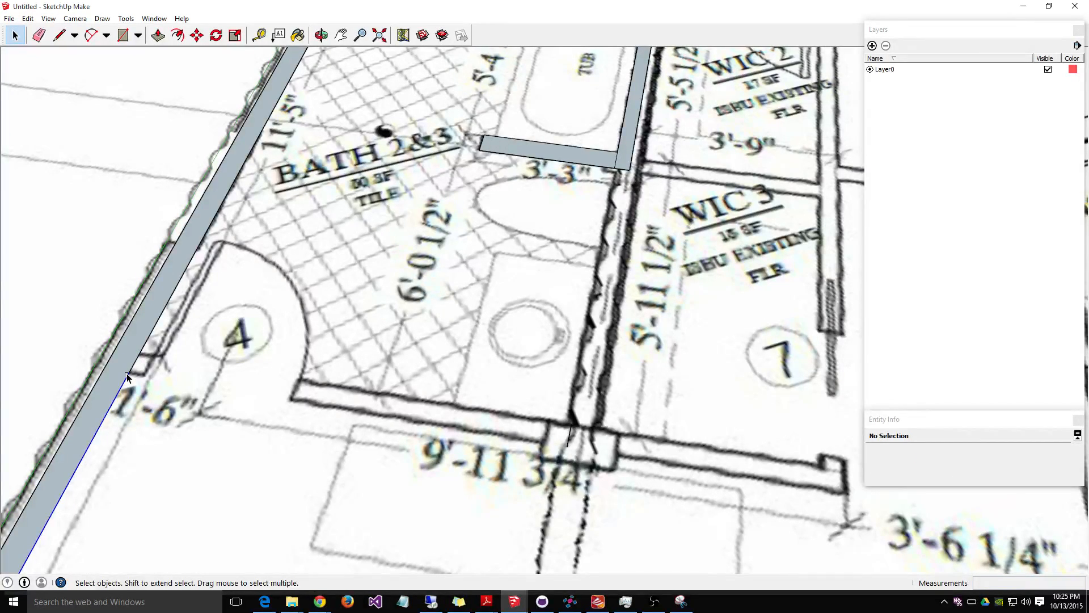
pyautogui.click(127, 373)
pyautogui.click(149, 376)
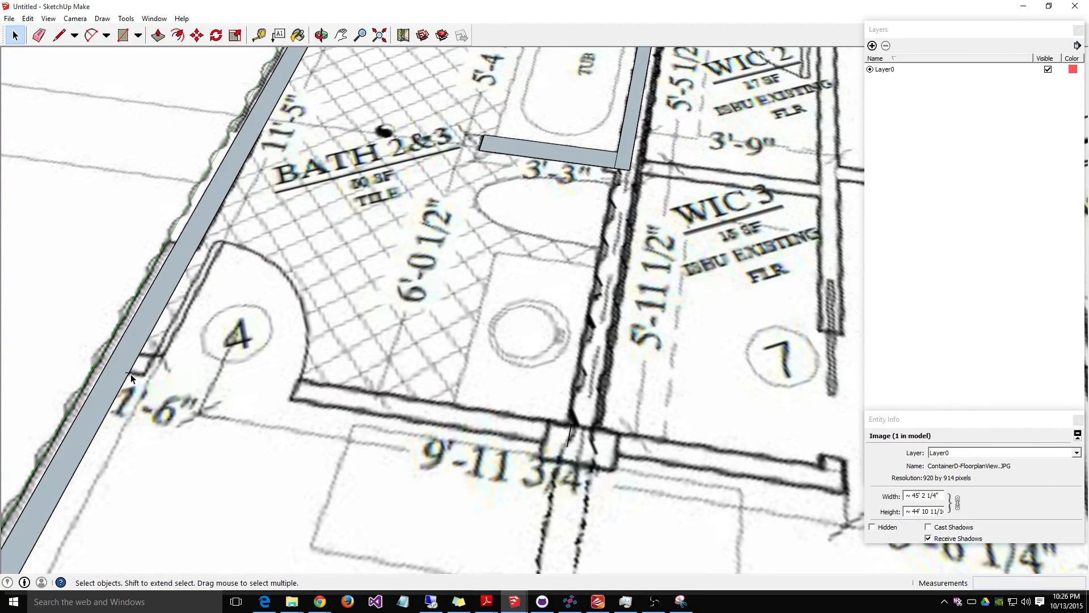
pyautogui.click(128, 373)
pyautogui.scroll(5, 128, 374)
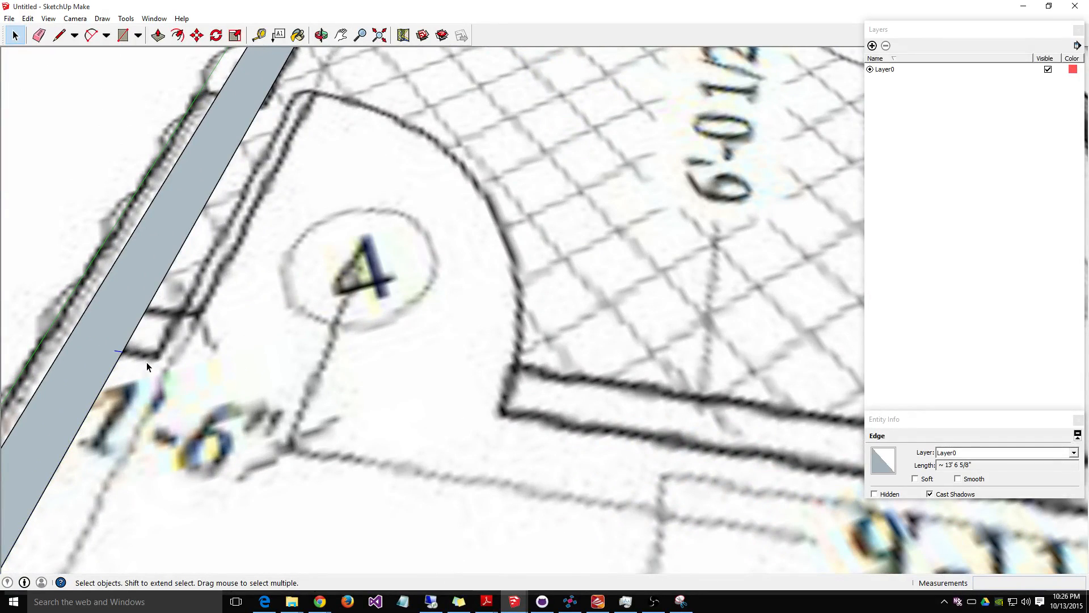
pyautogui.press('Delete')
pyautogui.scroll(-4, 165, 370)
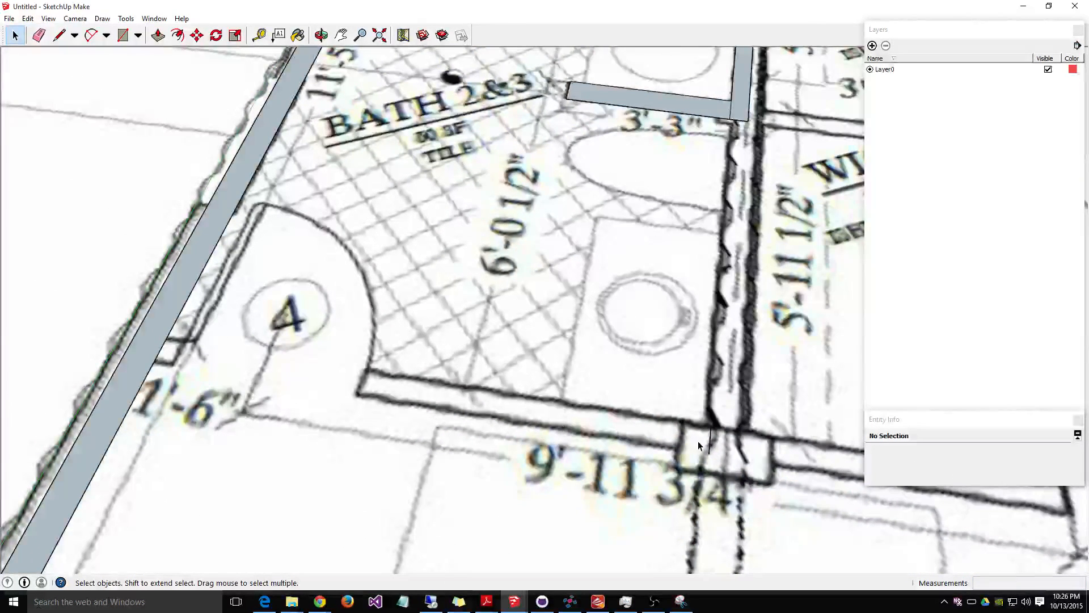
pyautogui.click(710, 436)
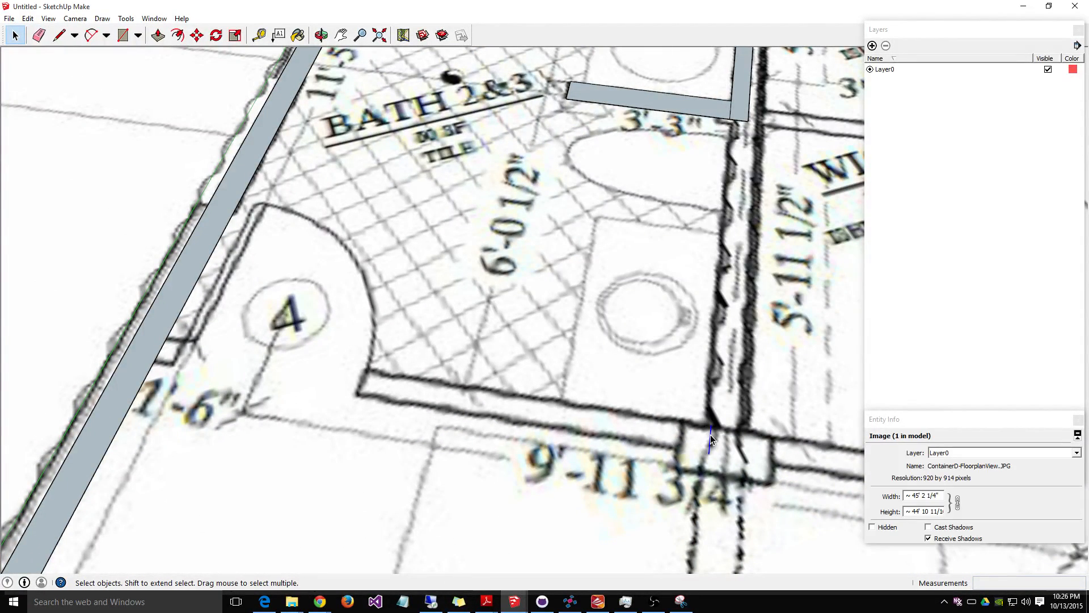
pyautogui.moveTo(706, 435); pyautogui.dragTo(237, 215)
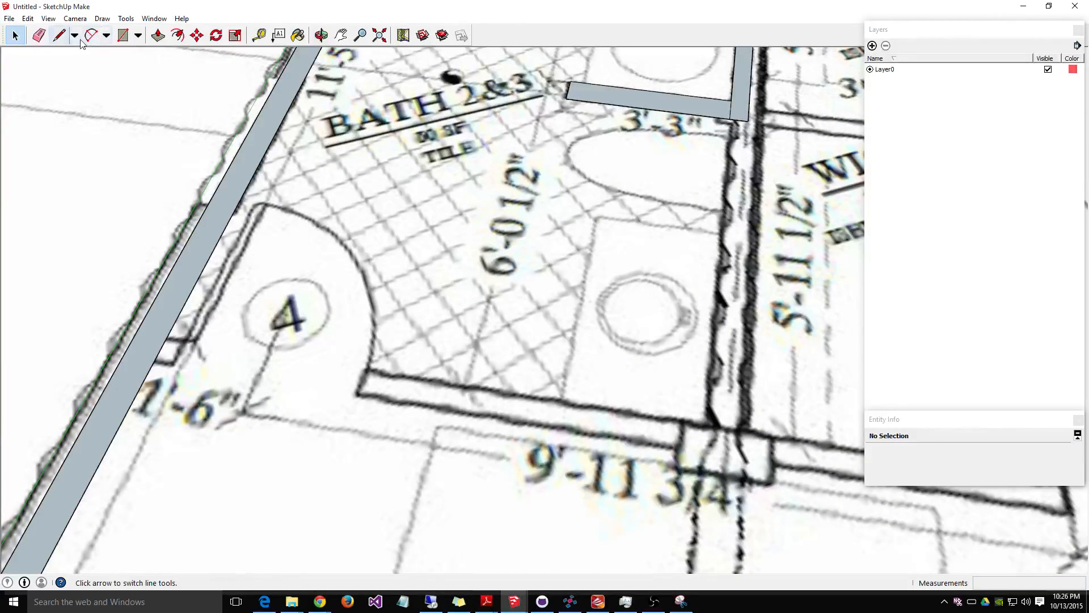
# Step: Trace the wall between the bath and WIC 3, starting at the tub partition, with a rectangle about 6' 9/16" by 3 1/2"
pyautogui.click(123, 36)
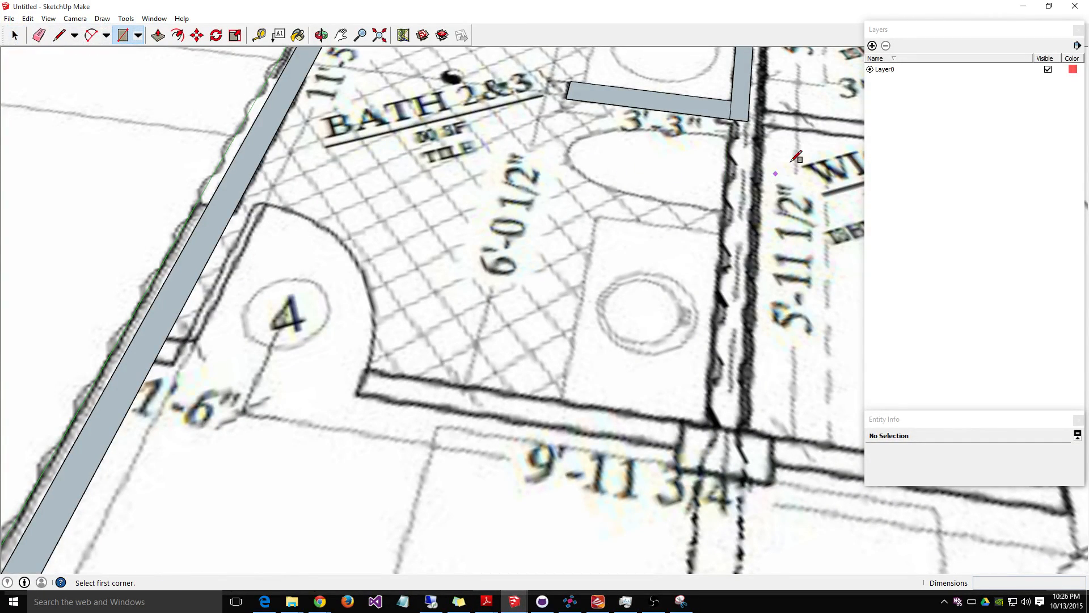
pyautogui.click(731, 120)
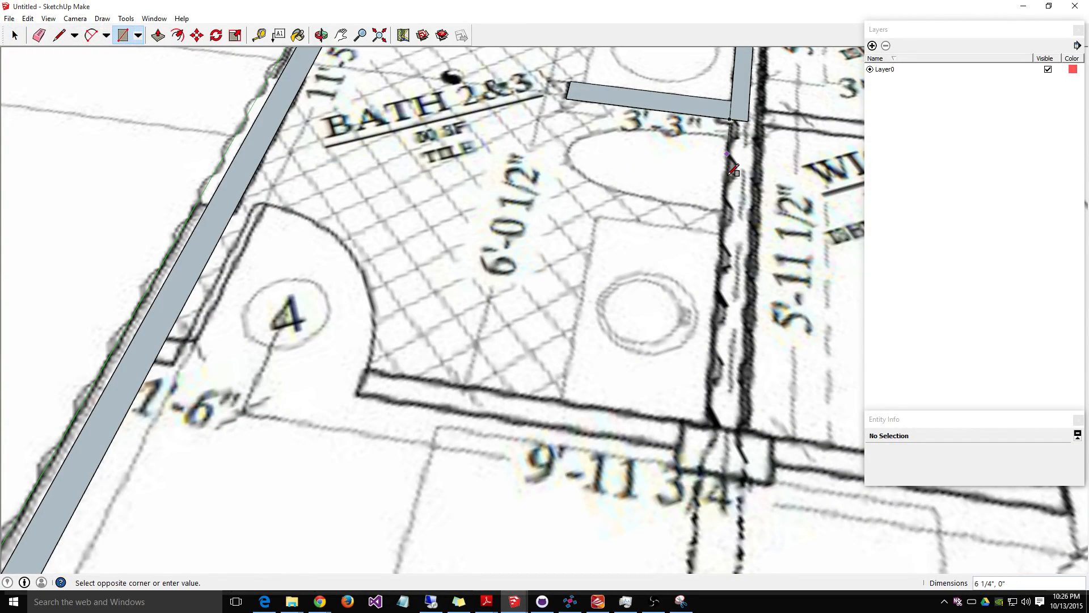
pyautogui.click(726, 453)
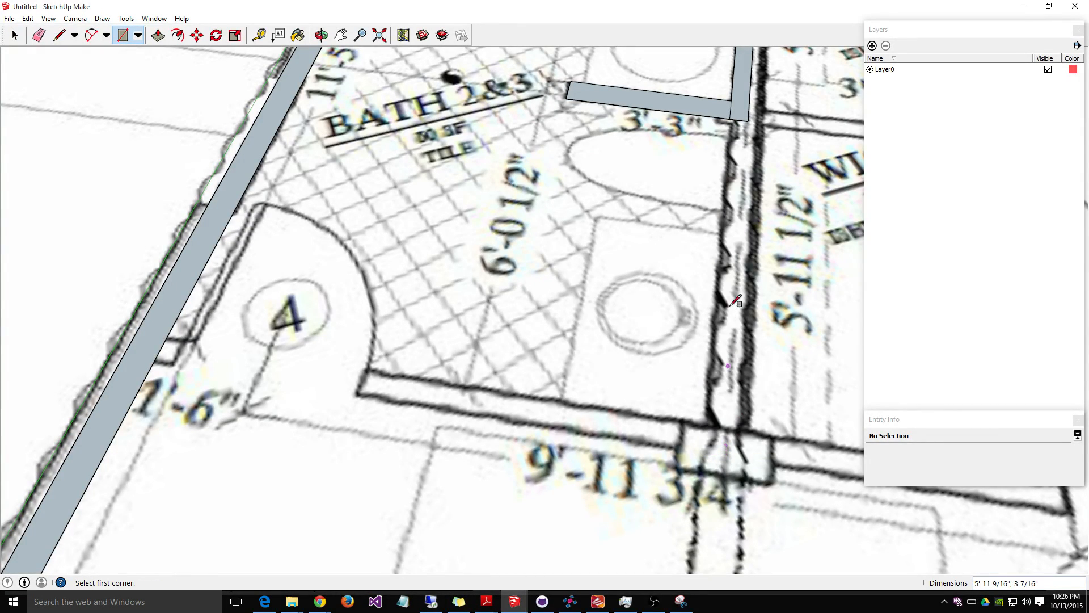
pyautogui.click(748, 121)
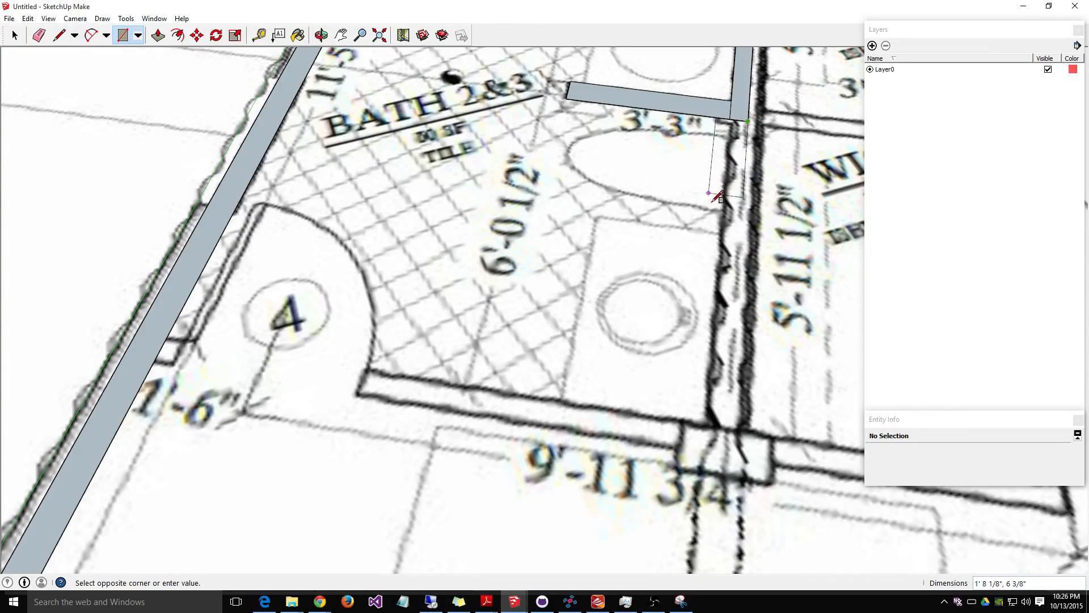
pyautogui.click(704, 448)
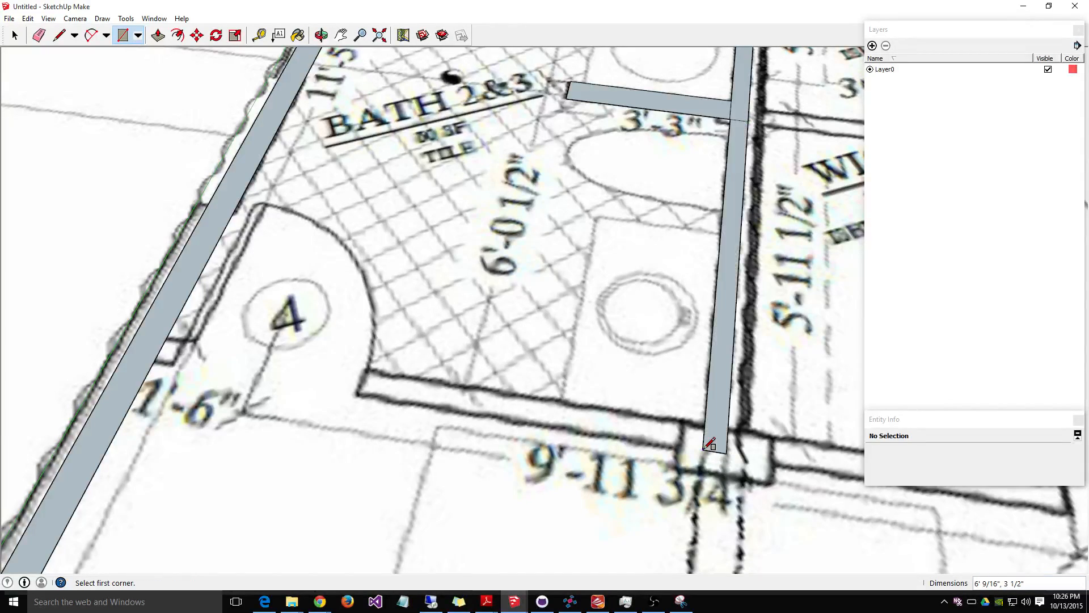
# Step: Trace the wall between the bath and Bedroom 3 with a rectangle from the outer wall, and delete the face filling the bath
pyautogui.click(168, 337)
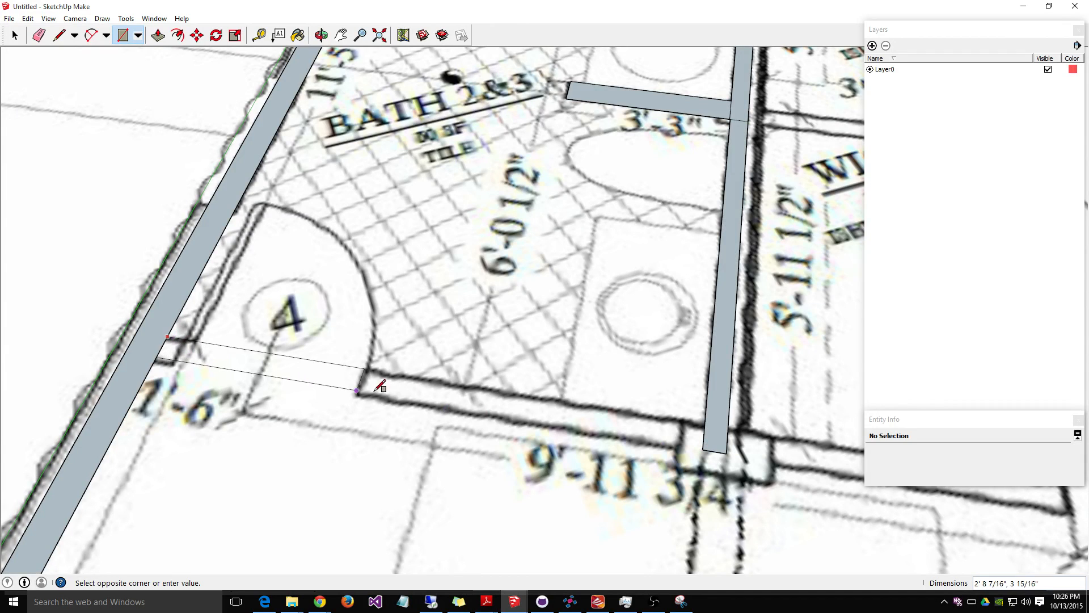
pyautogui.click(705, 449)
pyautogui.scroll(-8, 575, 406)
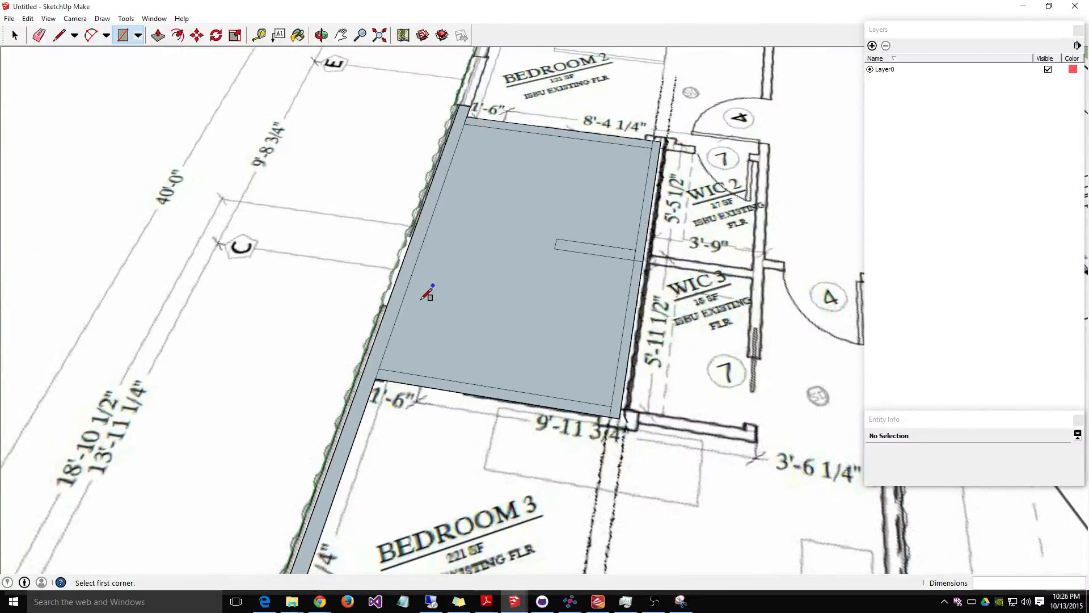
pyautogui.click(15, 36)
pyautogui.click(526, 272)
pyautogui.press('Delete')
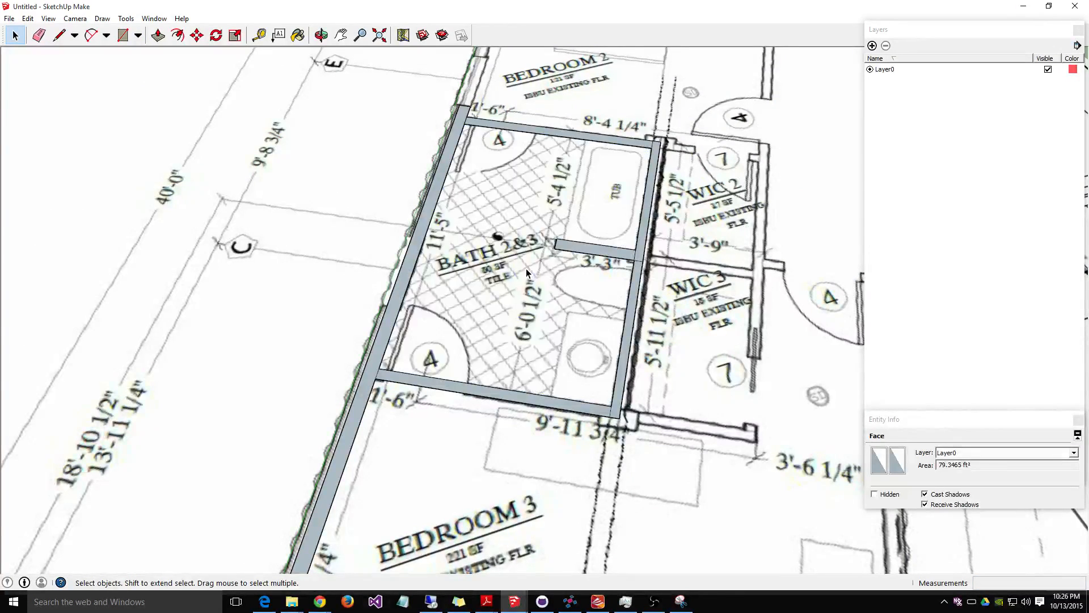
# Step: Erase the leftover dividing edges where the bath walls meet at the tub partition, the outer wall and the bath corners
pyautogui.scroll(3, 675, 258)
pyautogui.scroll(4, 675, 257)
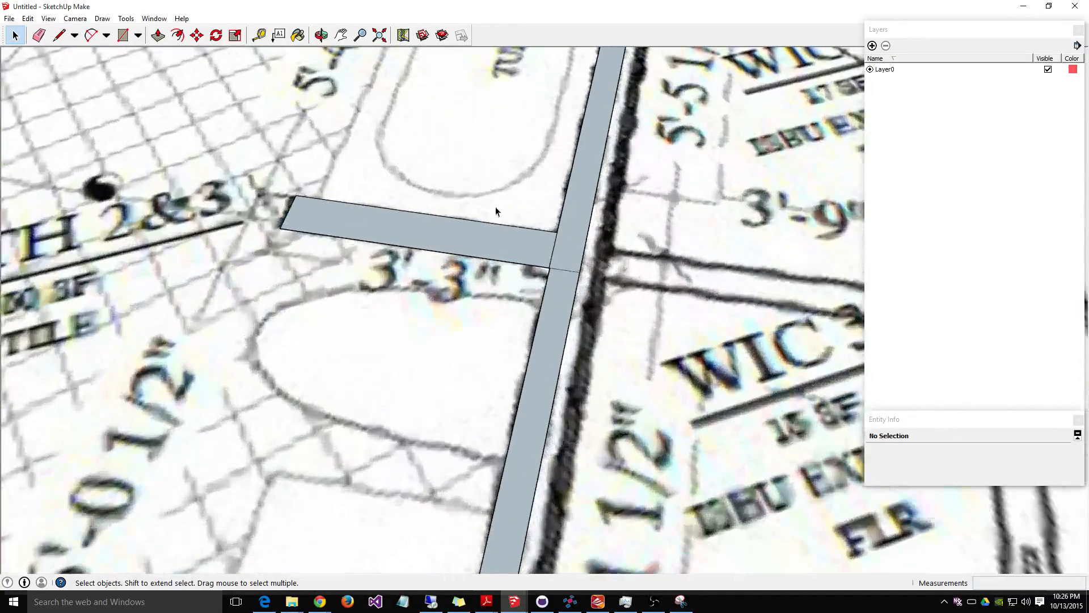
pyautogui.click(39, 35)
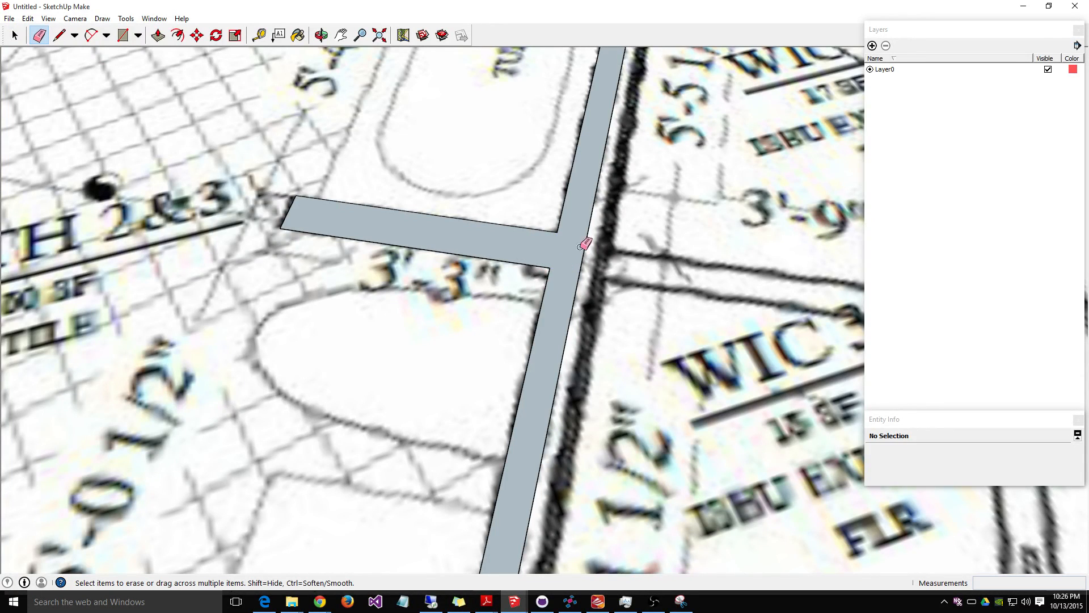
pyautogui.scroll(-4, 573, 238)
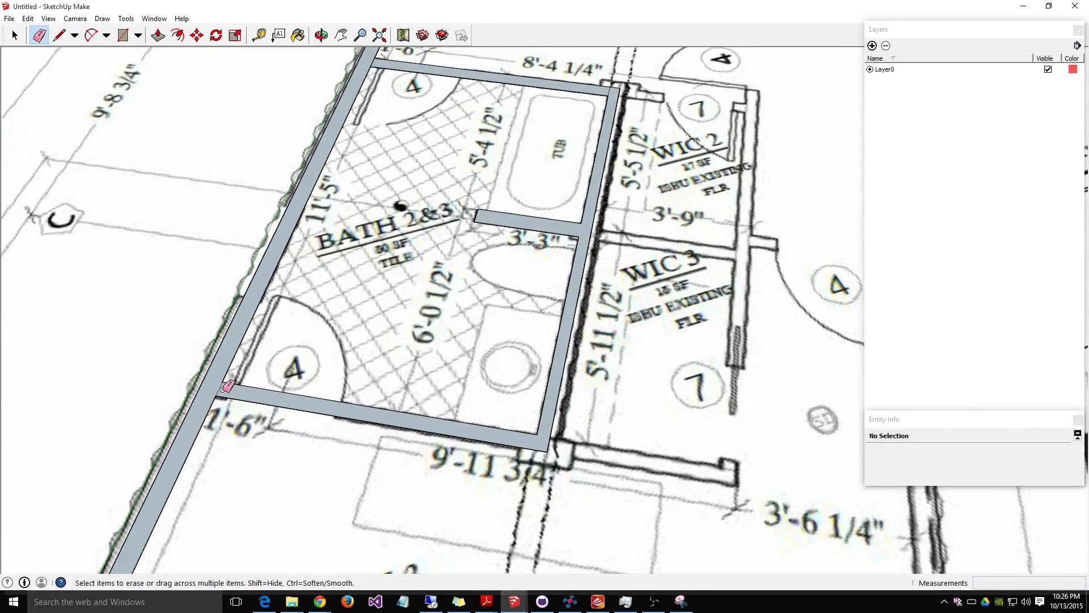
pyautogui.scroll(2, 418, 182)
pyautogui.press('o')
pyautogui.press('e')
pyautogui.click(341, 35)
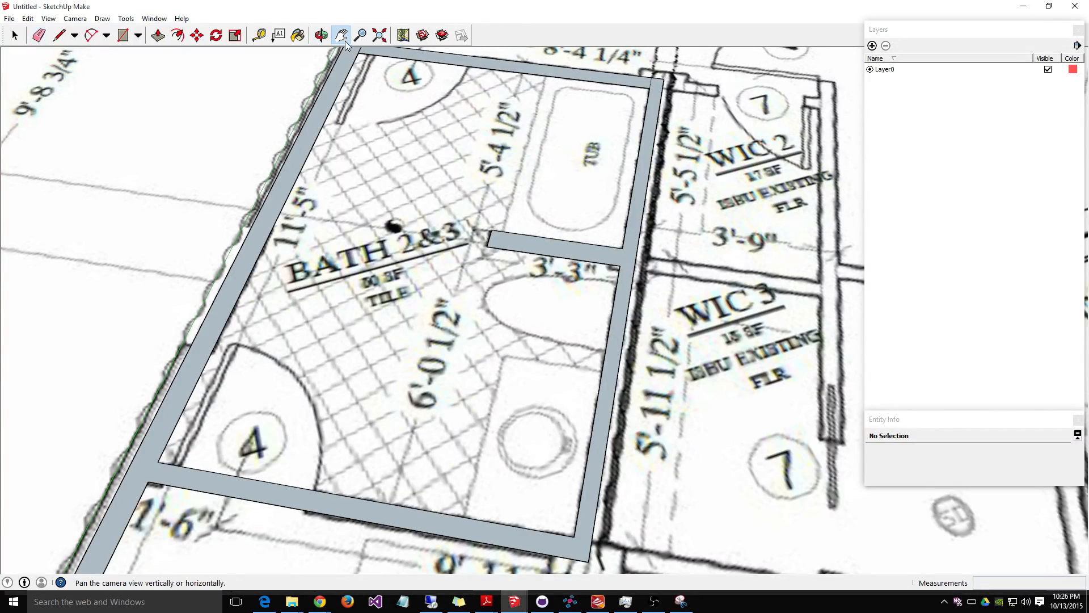
pyautogui.moveTo(496, 148); pyautogui.dragTo(437, 343)
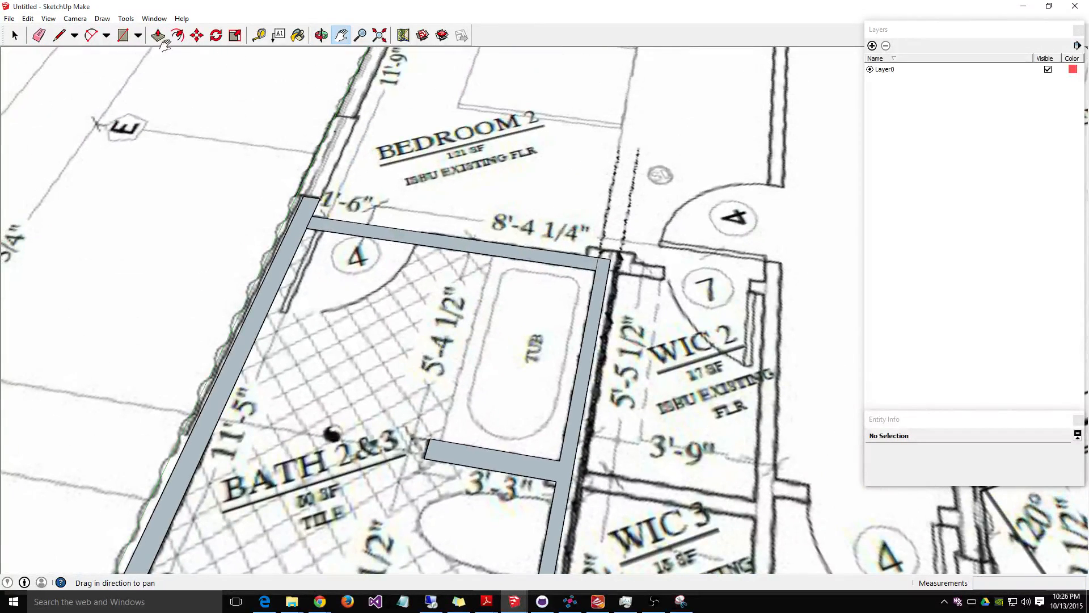
pyautogui.click(41, 36)
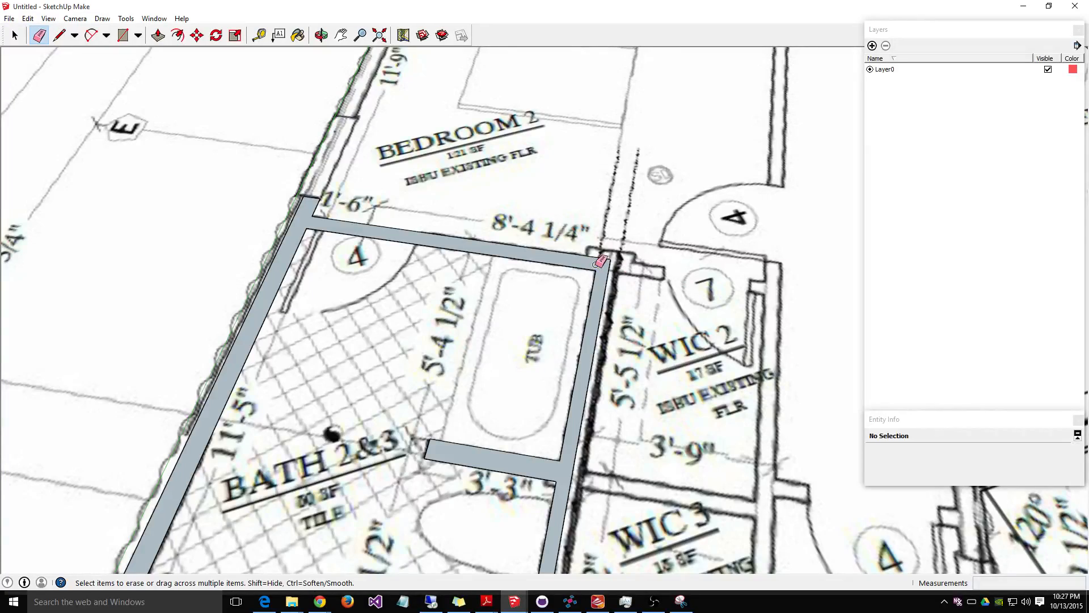
# Step: Trace Bedroom 3's end wall from the outer wall to the corner column with a rectangle about 7' 4 1/16" by 5 5/16"
pyautogui.moveTo(659, 495); pyautogui.dragTo(707, 373, button='middle')
pyautogui.scroll(-6, 706, 373)
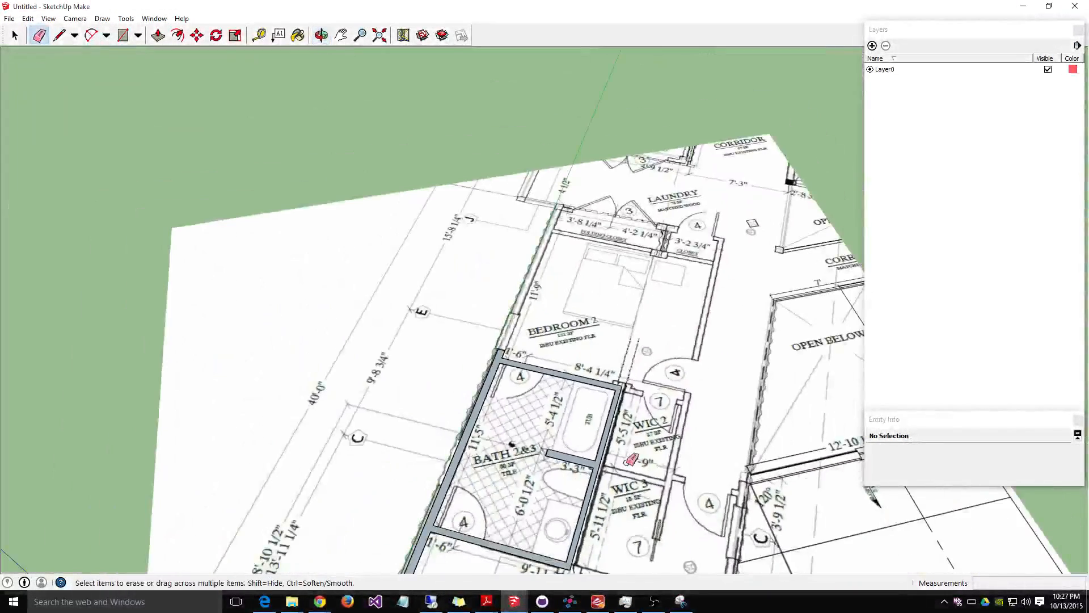
pyautogui.click(341, 35)
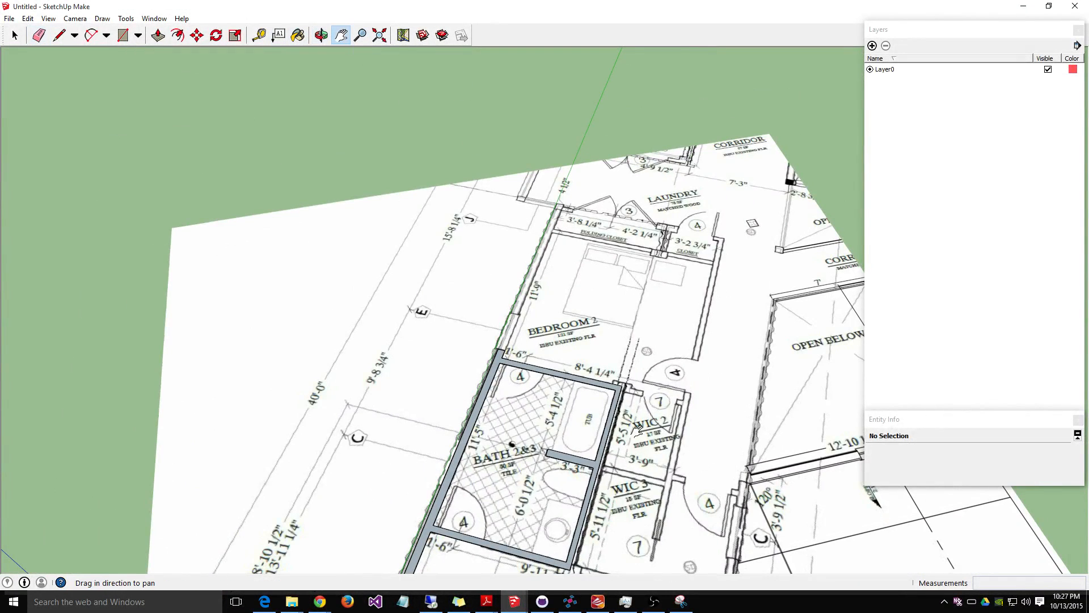
pyautogui.moveTo(634, 524); pyautogui.dragTo(727, 254)
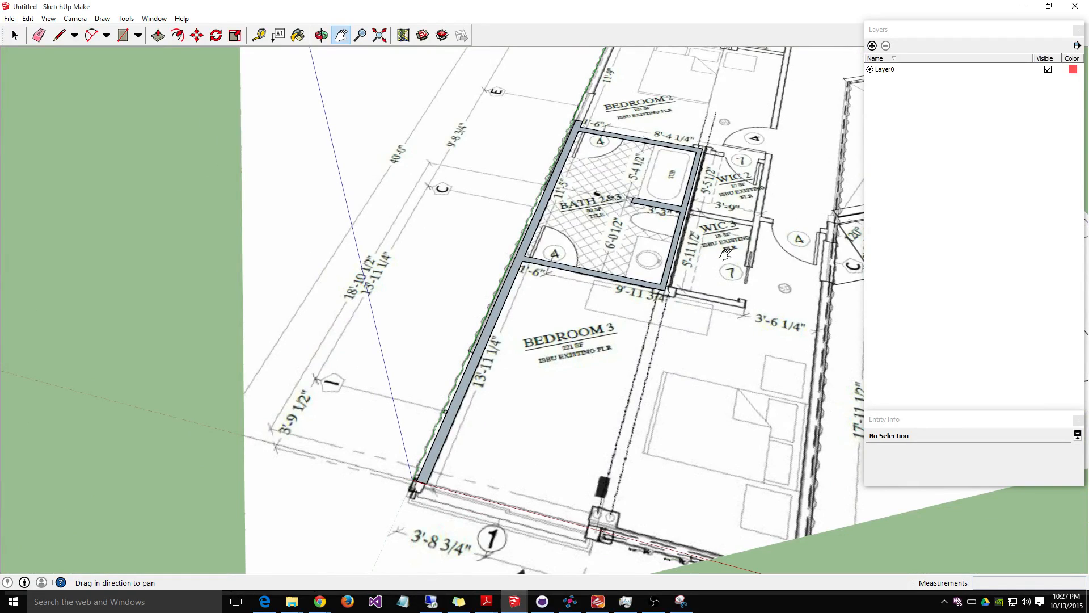
pyautogui.moveTo(726, 253); pyautogui.dragTo(725, 256)
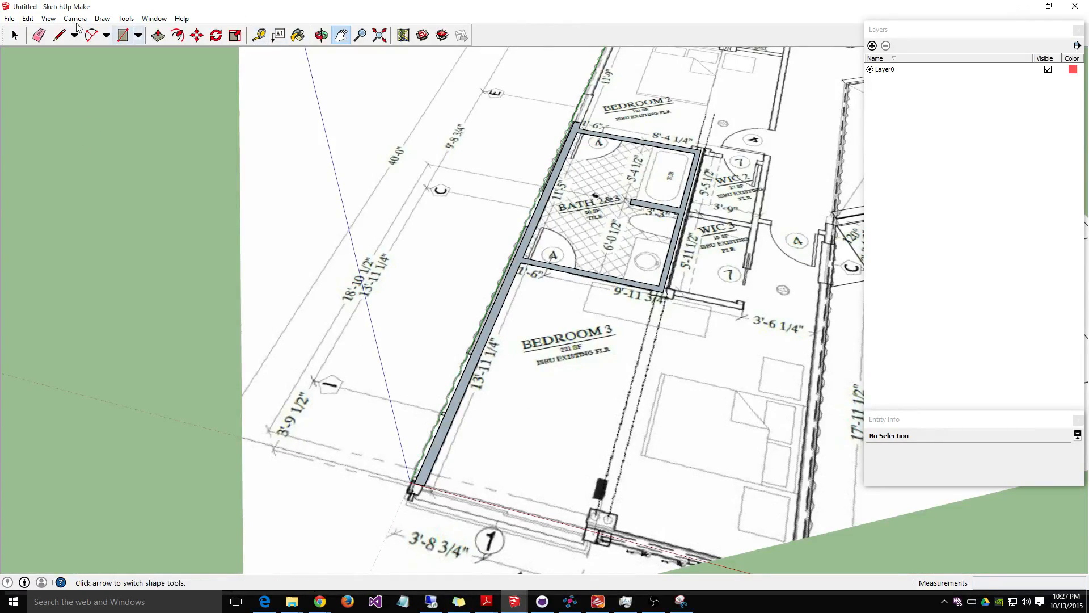
pyautogui.click(122, 36)
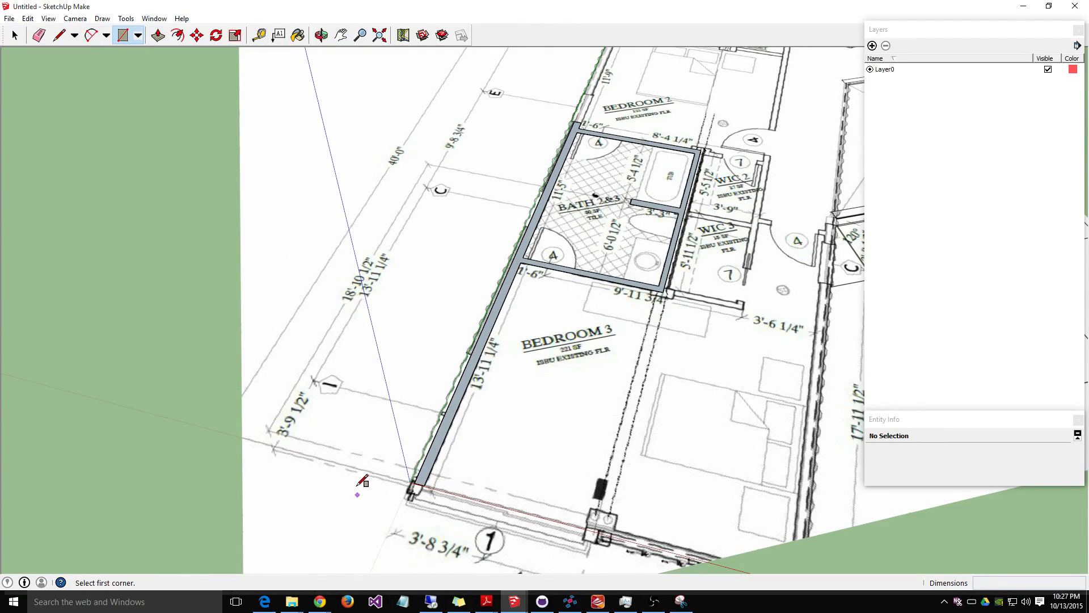
pyautogui.click(429, 474)
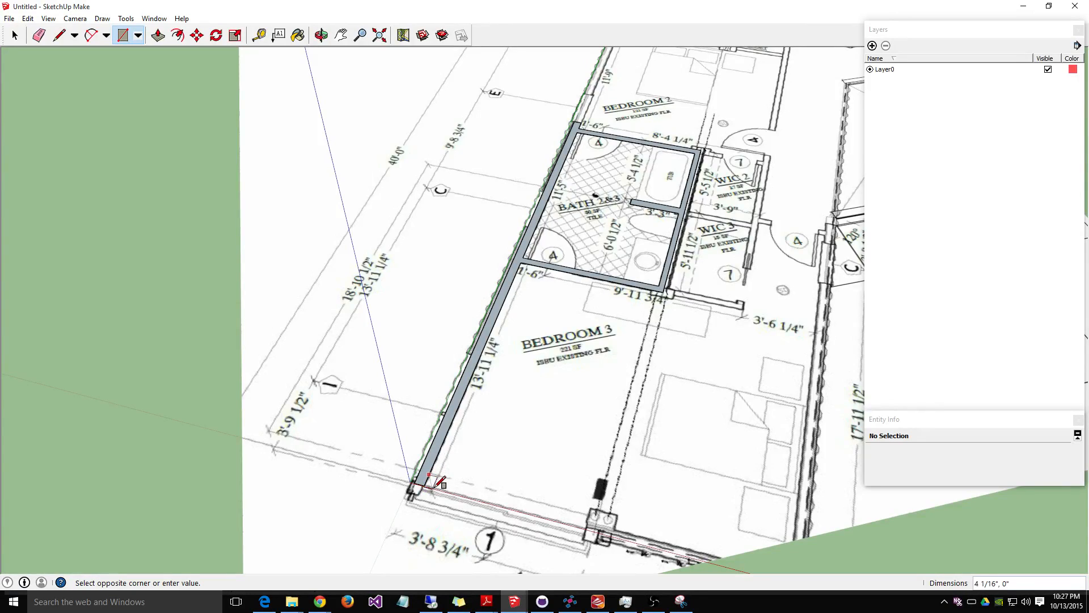
pyautogui.click(596, 528)
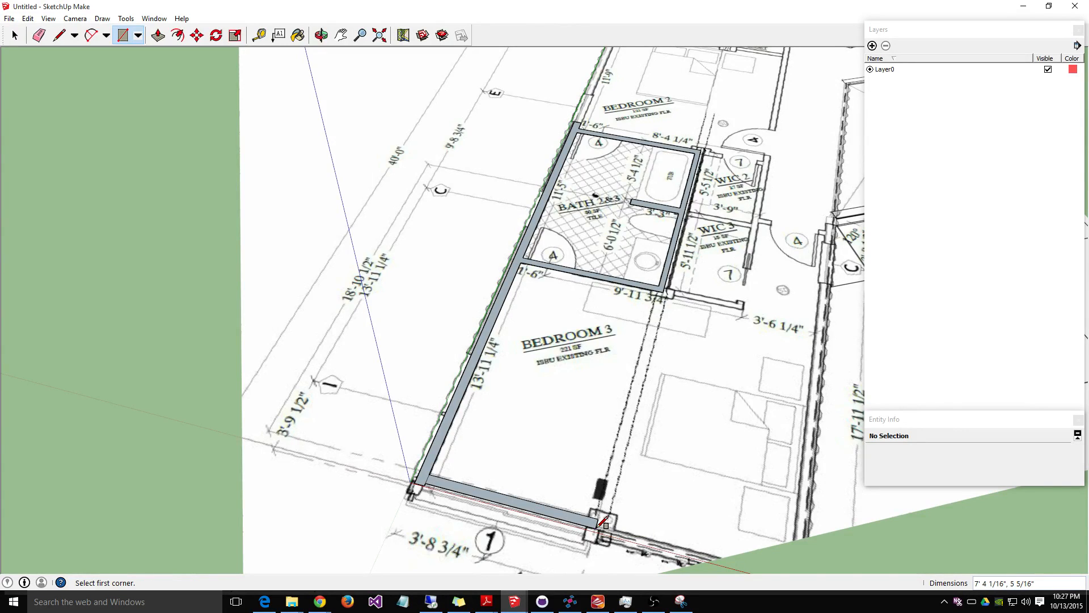
# Step: Erase the edge separating Bedroom 3's end wall from the outer wall
pyautogui.scroll(1, 466, 511)
pyautogui.scroll(3, 465, 512)
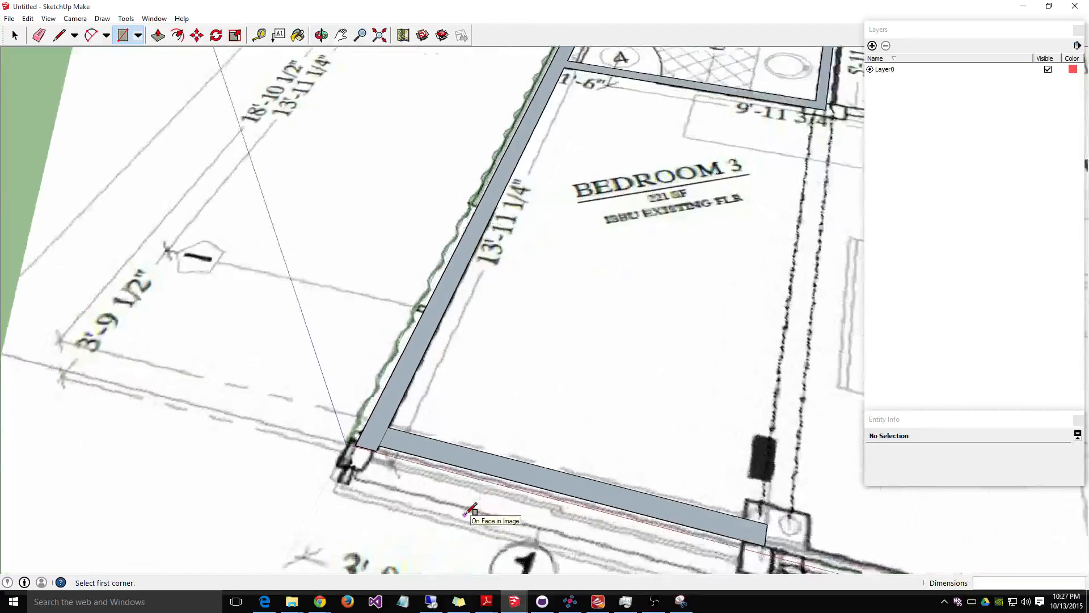
pyautogui.click(40, 37)
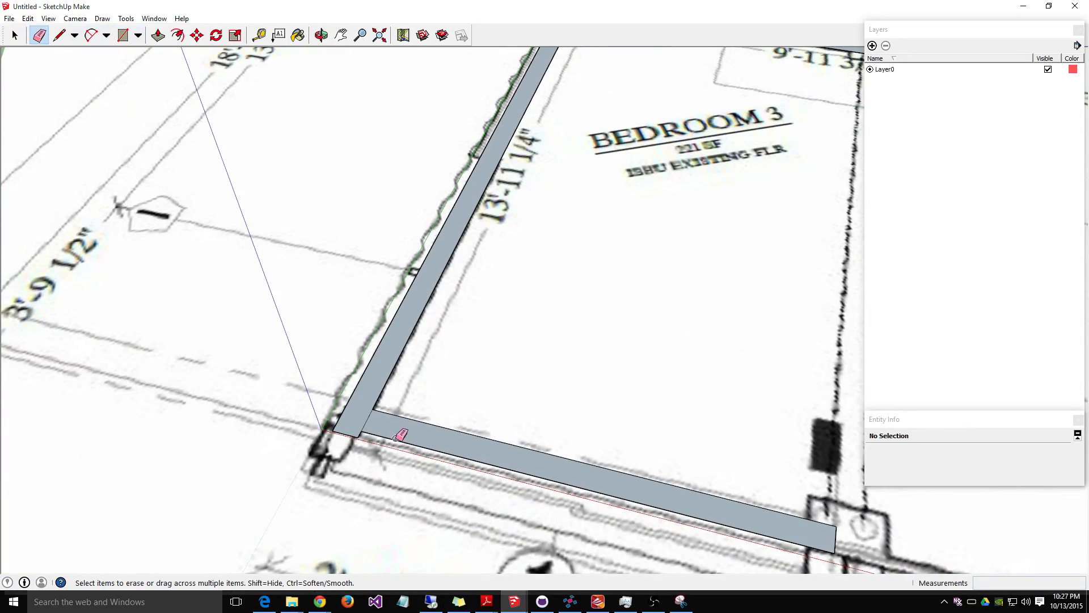
# Step: Push/Pull the joined wall outline of the bath and Bedroom 3 up to a height of 8' 6"
pyautogui.scroll(-2, 399, 424)
pyautogui.scroll(-2, 399, 425)
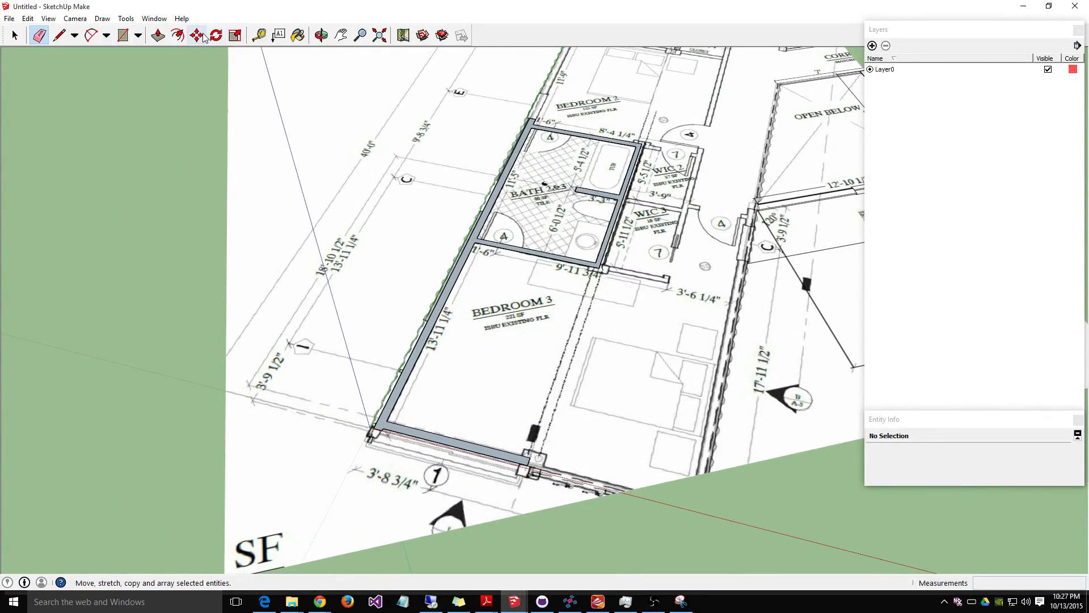
pyautogui.click(159, 35)
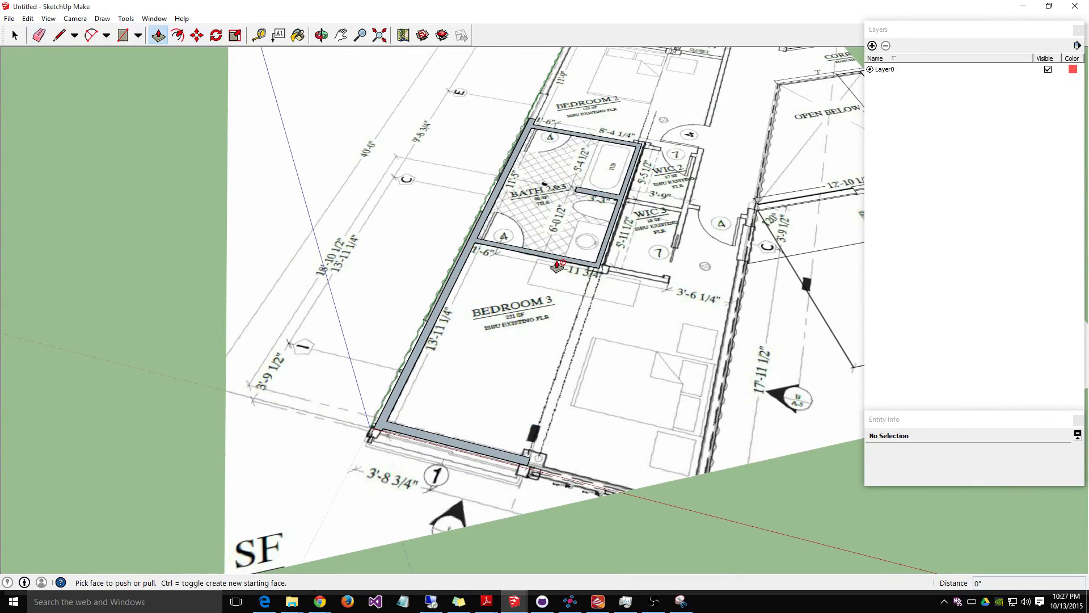
pyautogui.click(475, 243)
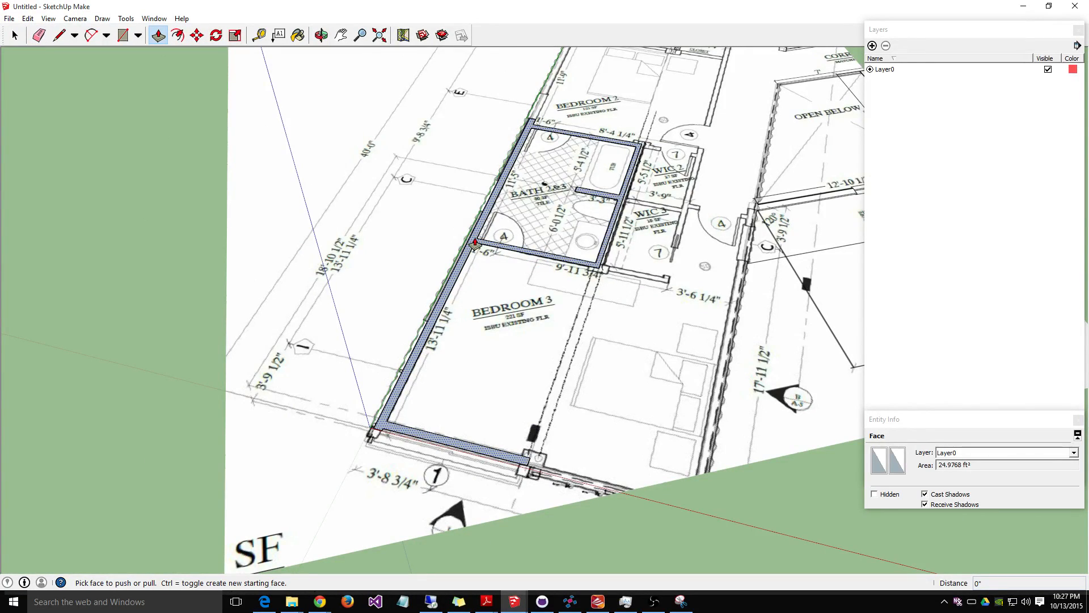
pyautogui.moveTo(475, 243); pyautogui.dragTo(475, 212)
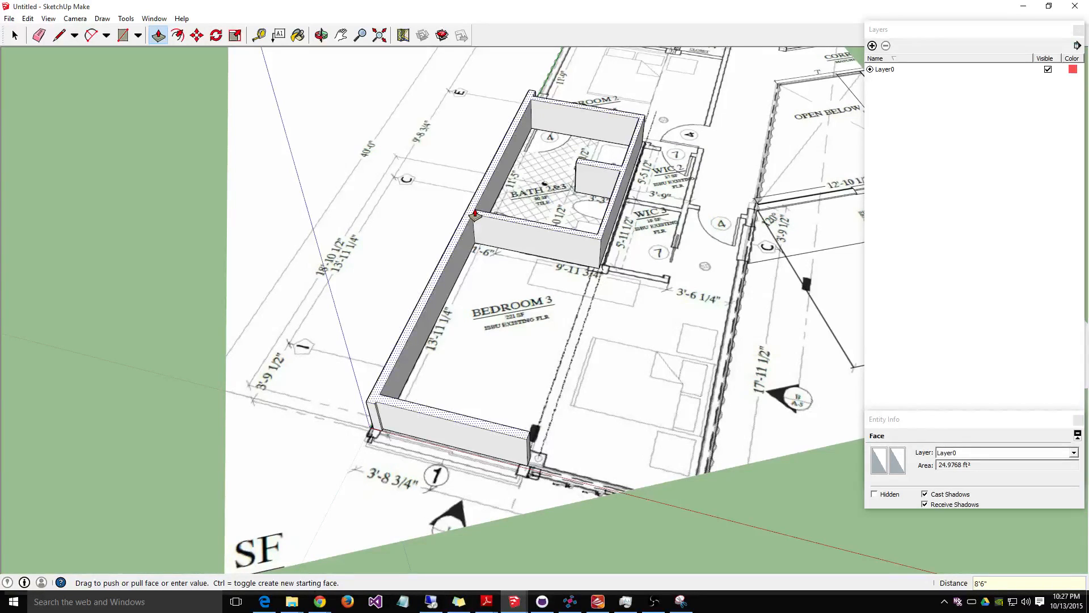
pyautogui.press('Return')
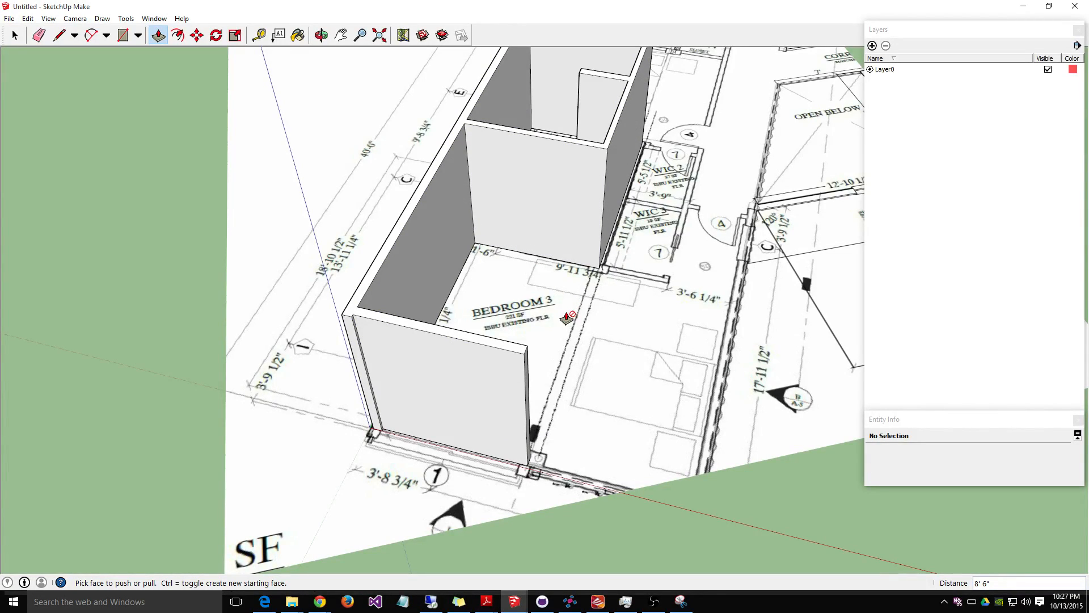
# Step: Try drawing a door rectangle on the bath wall facing Bedroom 3, near the outer wall, and undo it
pyautogui.scroll(5, 525, 292)
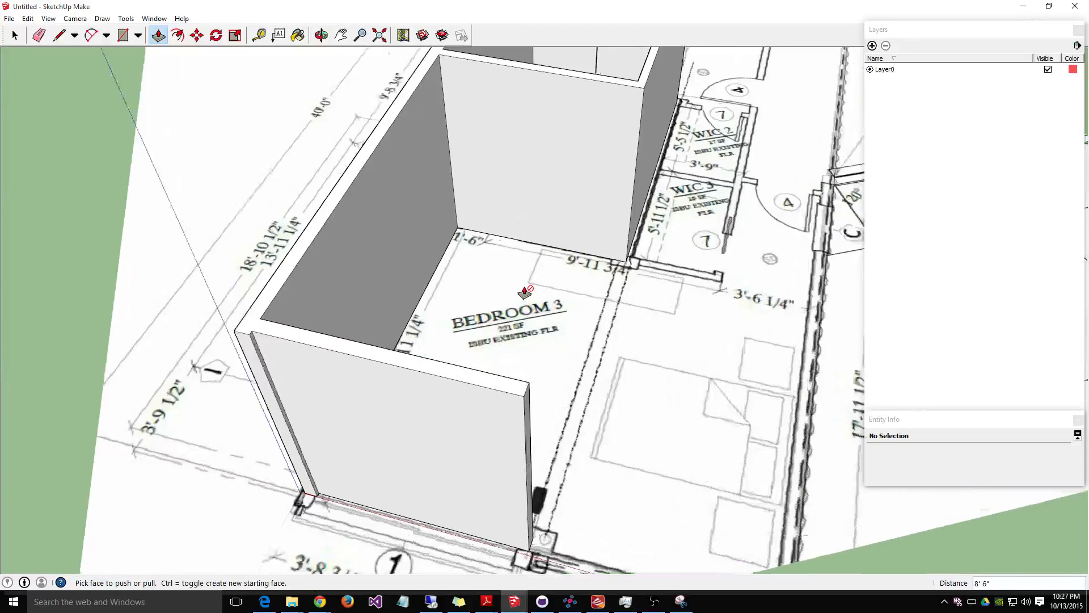
pyautogui.scroll(3, 524, 292)
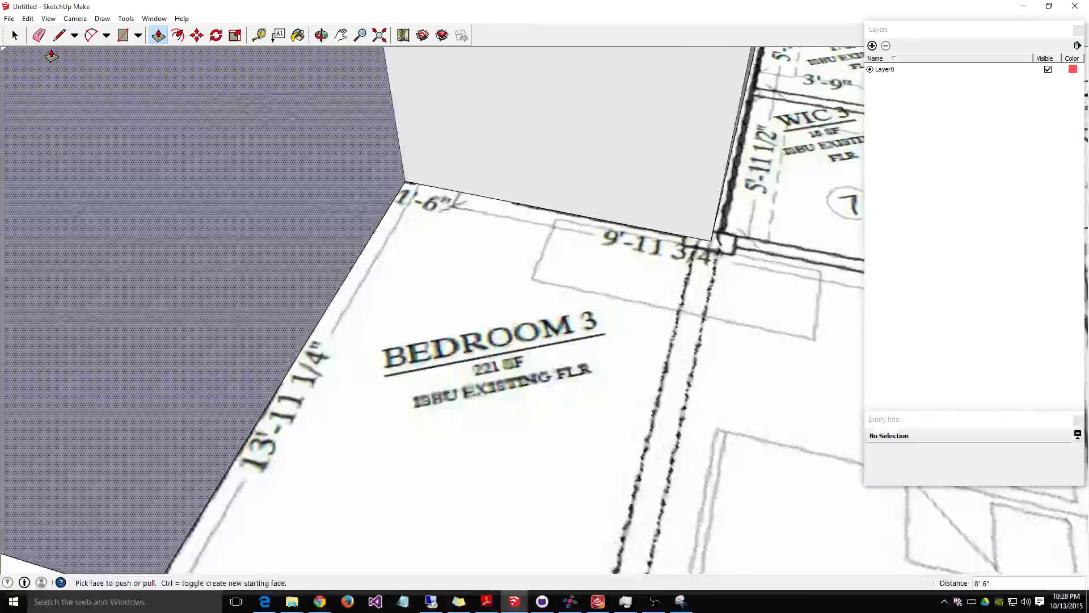
pyautogui.click(127, 39)
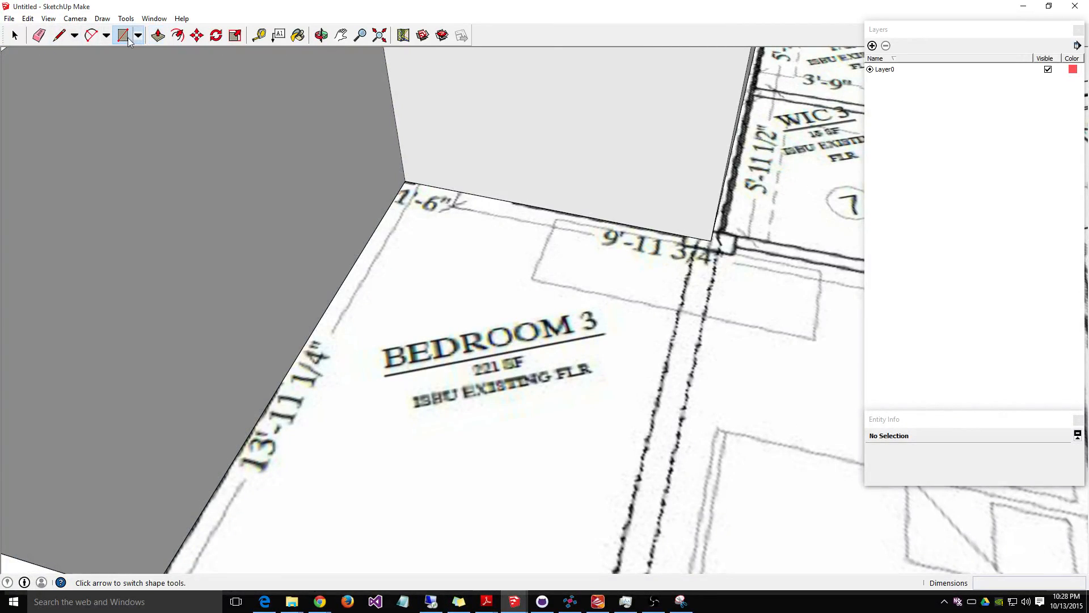
pyautogui.click(417, 183)
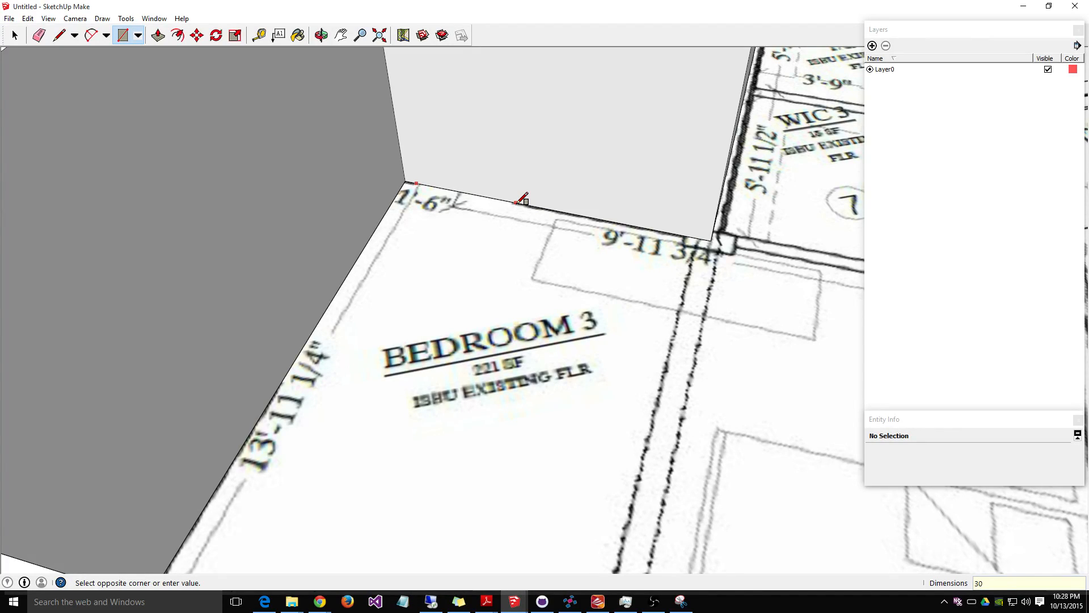
pyautogui.moveTo(516, 202); pyautogui.dragTo(523, 85)
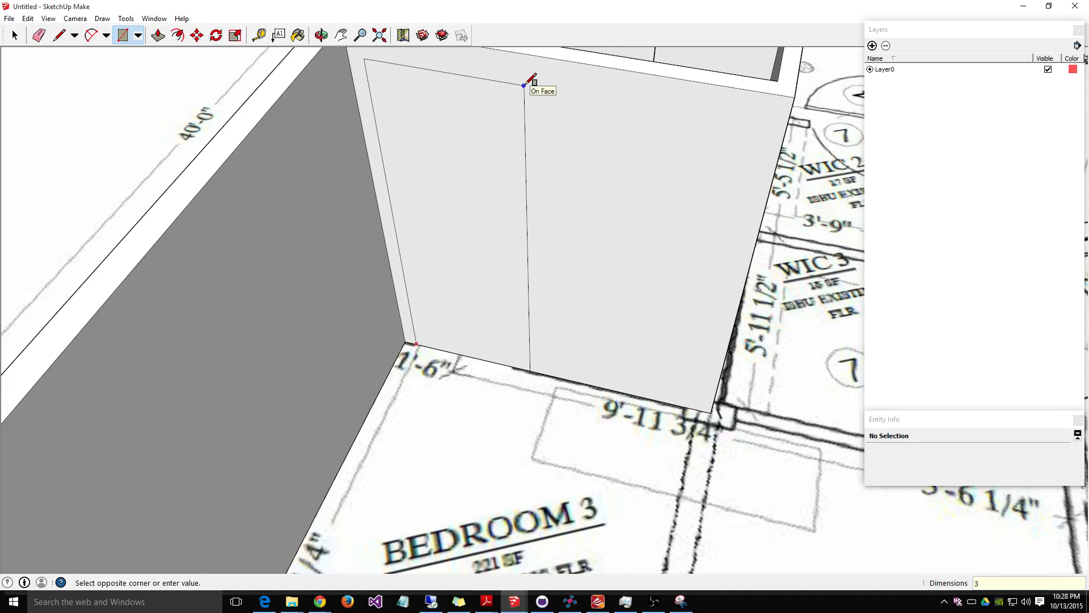
pyautogui.press('Return')
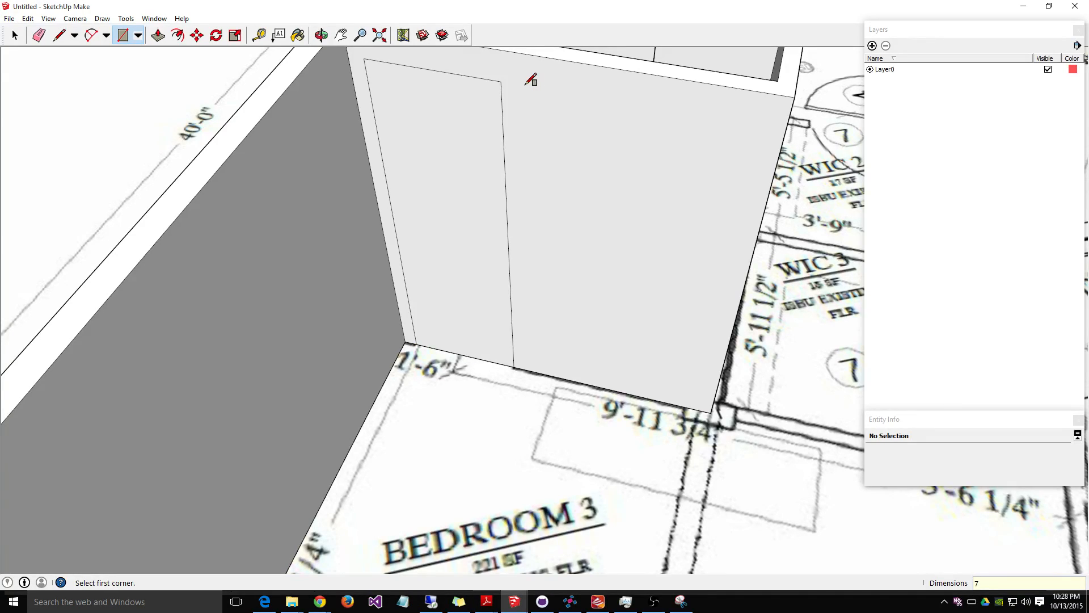
pyautogui.hotkey('ctrl', 'z')
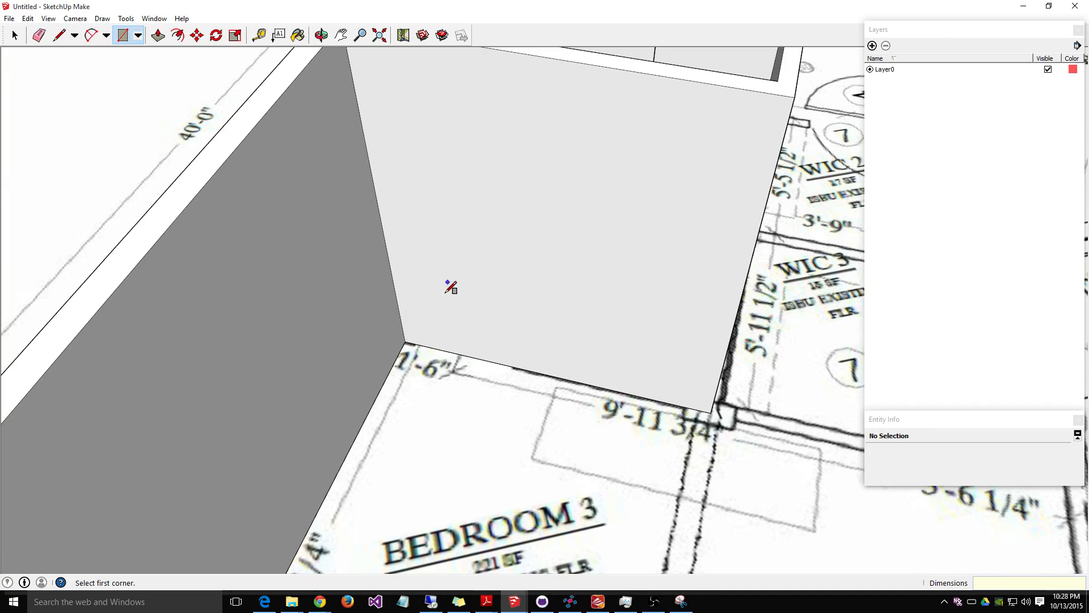
# Step: Cut a 30" by 70" door opening through the bath wall facing Bedroom 3, near the outer wall, pushing it about 4 5/16" deep
pyautogui.click(414, 343)
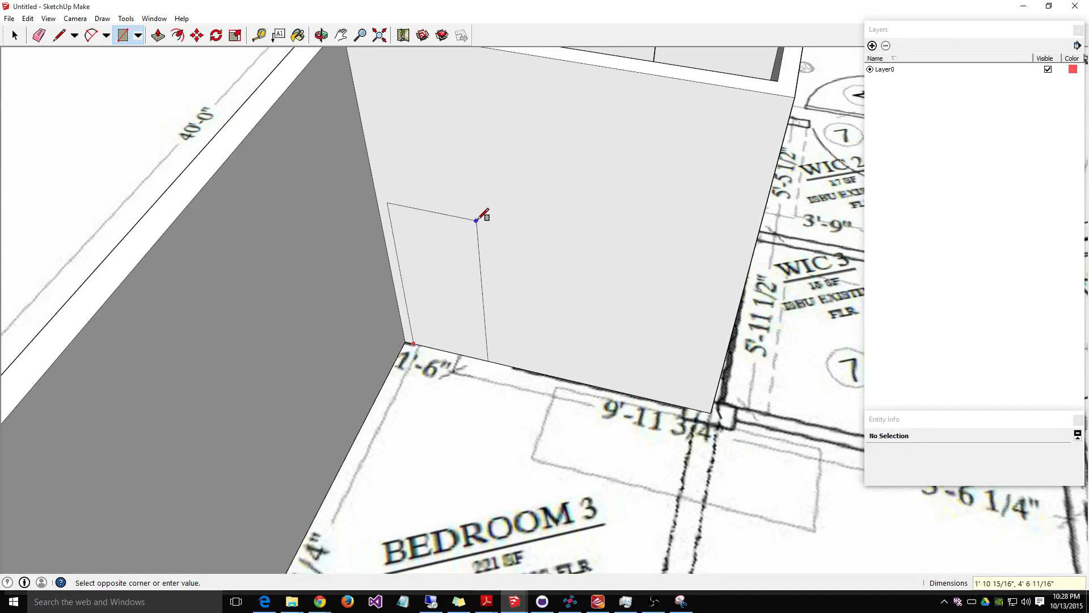
pyautogui.write('30",70')
pyautogui.press('Return')
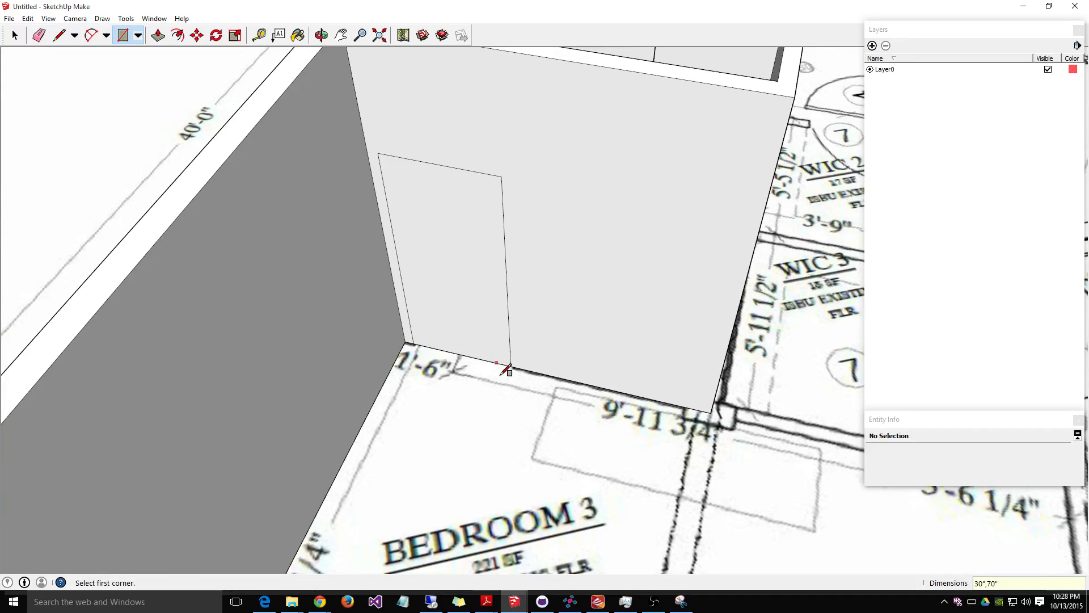
pyautogui.click(158, 35)
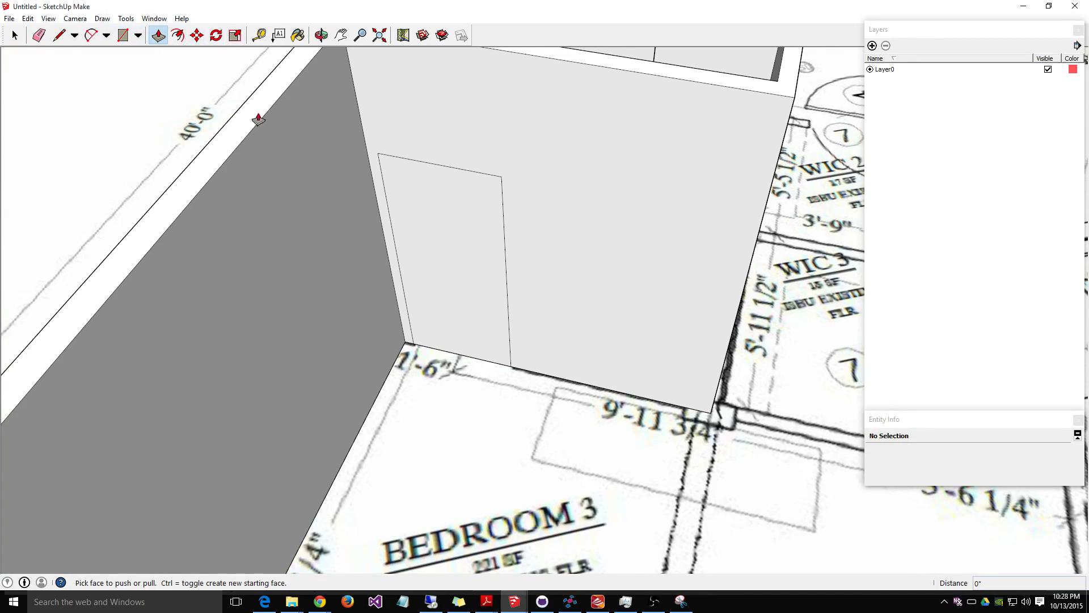
pyautogui.click(458, 267)
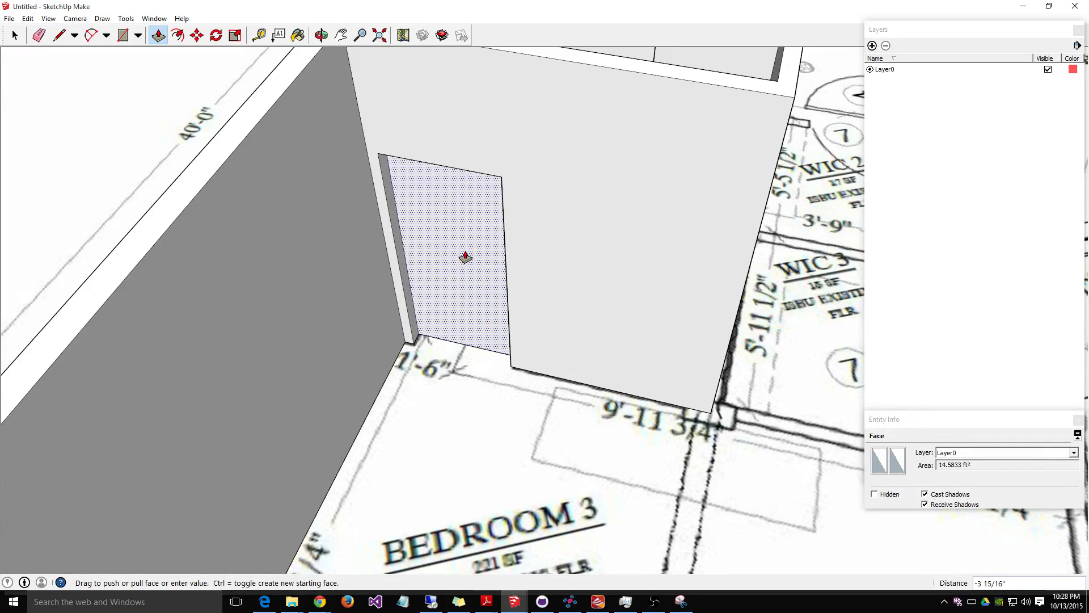
pyautogui.click(468, 255)
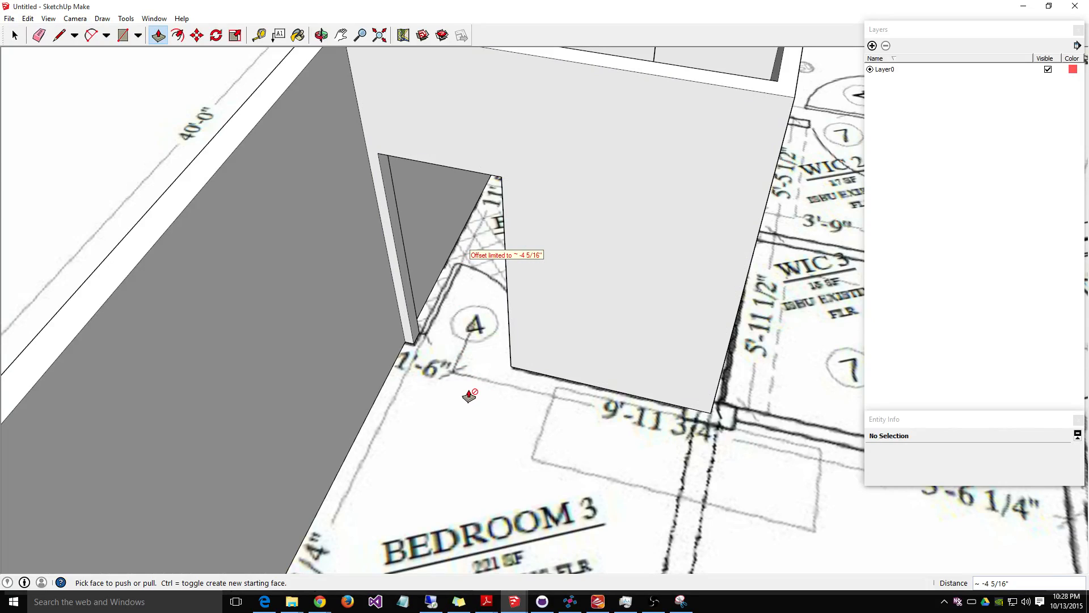
# Step: Examine the finished Bedroom 3 door opening and the bath walls from several angles
pyautogui.scroll(-10, 565, 292)
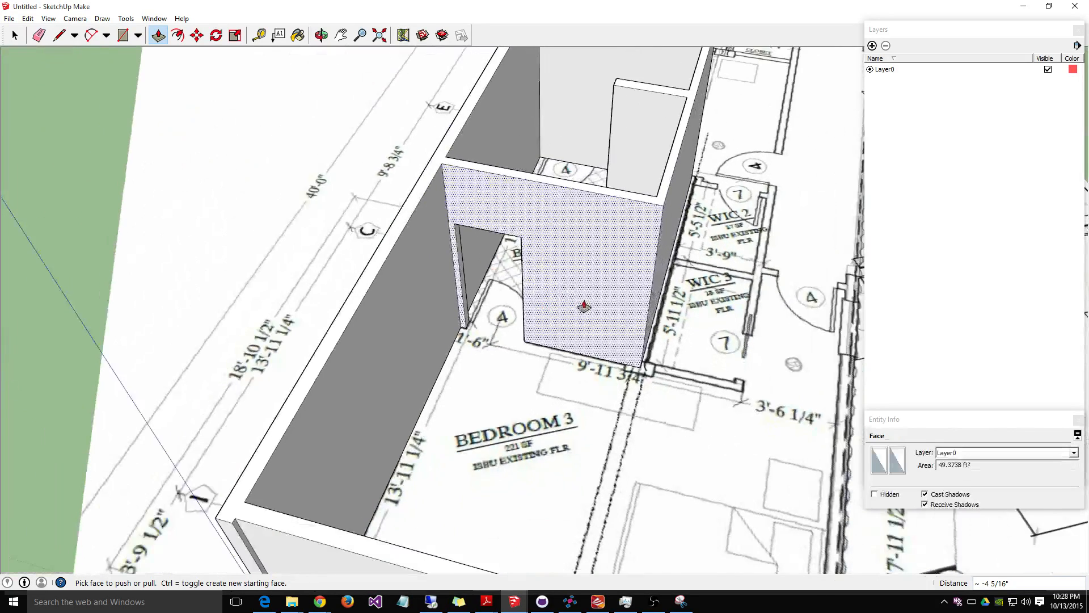
pyautogui.press('o')
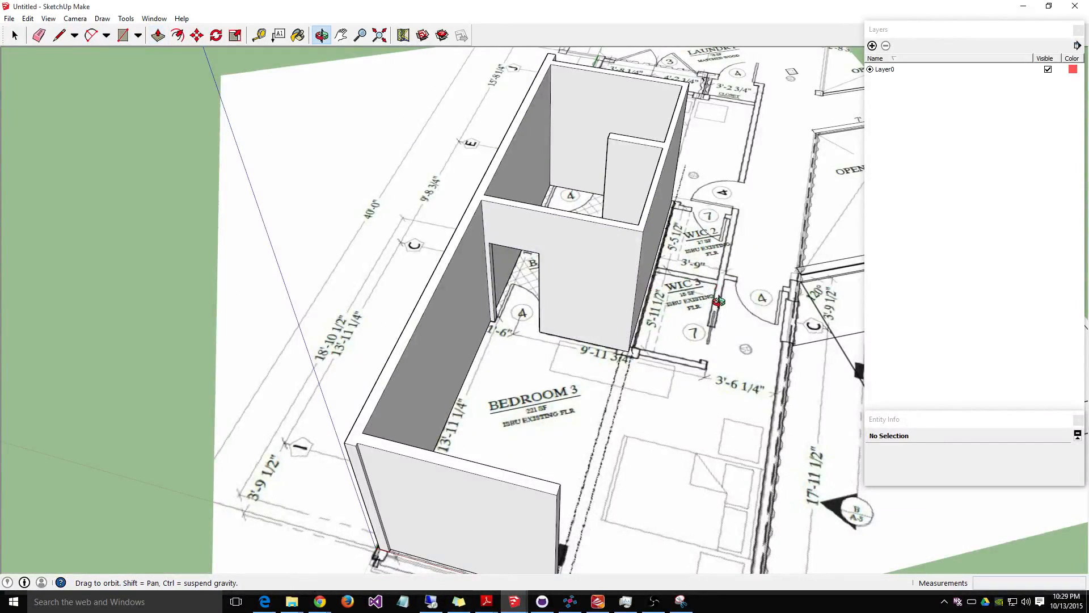
pyautogui.moveTo(700, 307); pyautogui.dragTo(663, 319)
pyautogui.moveTo(664, 319); pyautogui.dragTo(195, 324, button='middle')
pyautogui.moveTo(736, 455); pyautogui.dragTo(357, 389, button='middle')
pyautogui.moveTo(587, 539); pyautogui.dragTo(791, 547, button='middle')
pyautogui.moveTo(531, 448); pyautogui.dragTo(726, 482, button='middle')
pyautogui.moveTo(647, 421); pyautogui.dragTo(840, 499, button='middle')
pyautogui.moveTo(441, 404); pyautogui.dragTo(522, 284, button='middle')
# Step: Draw a 30" by 70" door rectangle on the bath wall facing Bedroom 2, starting at the door mark near the outer wall
pyautogui.scroll(6, 522, 278)
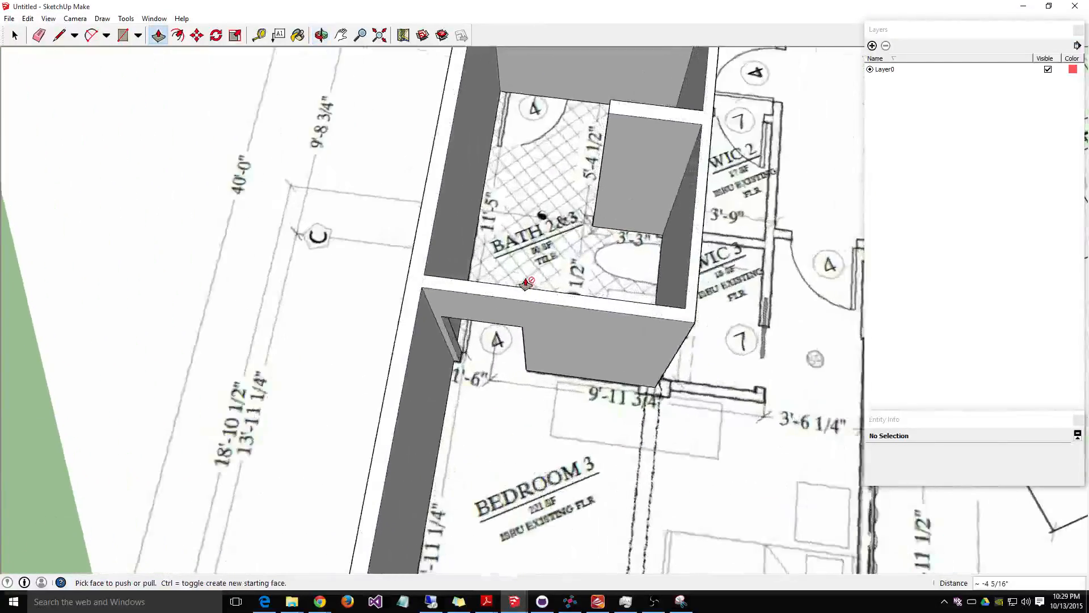
pyautogui.scroll(-1, 556, 164)
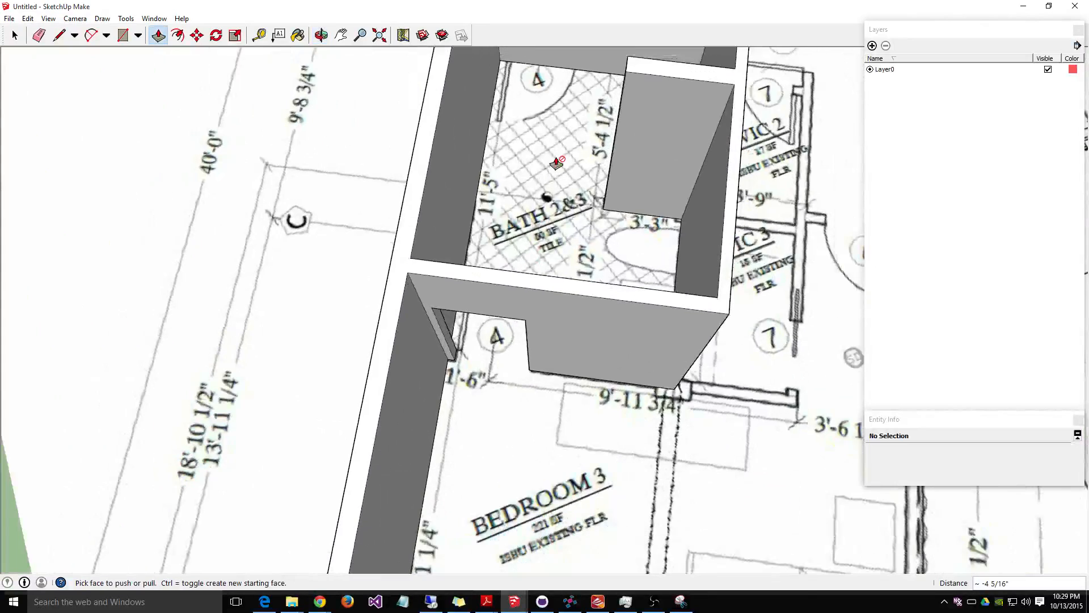
pyautogui.click(340, 36)
pyautogui.moveTo(541, 137); pyautogui.dragTo(540, 294)
pyautogui.scroll(3, 545, 296)
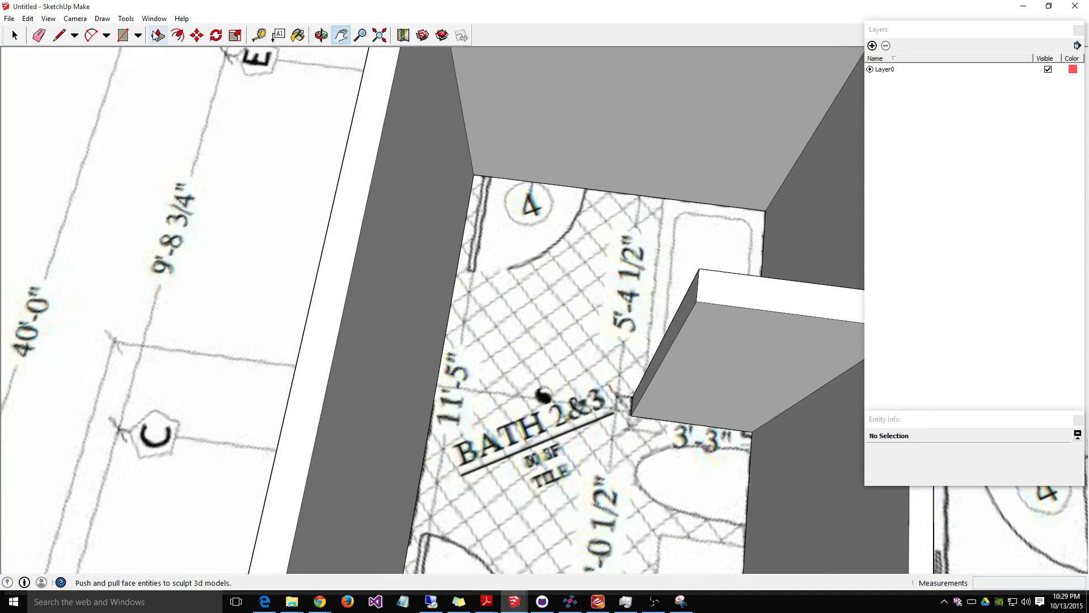
pyautogui.click(124, 35)
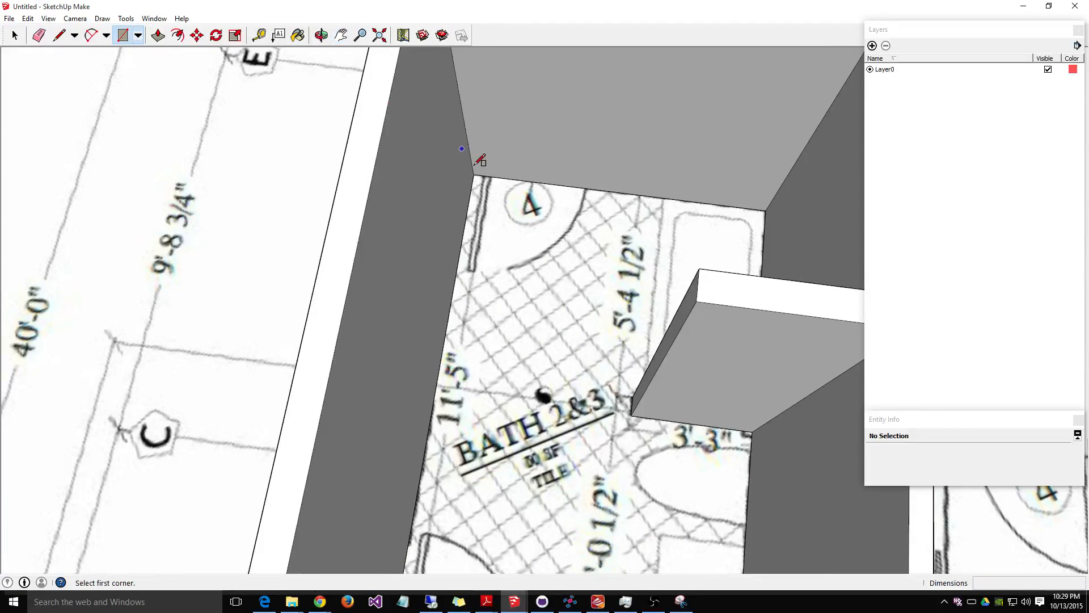
pyautogui.scroll(3, 494, 174)
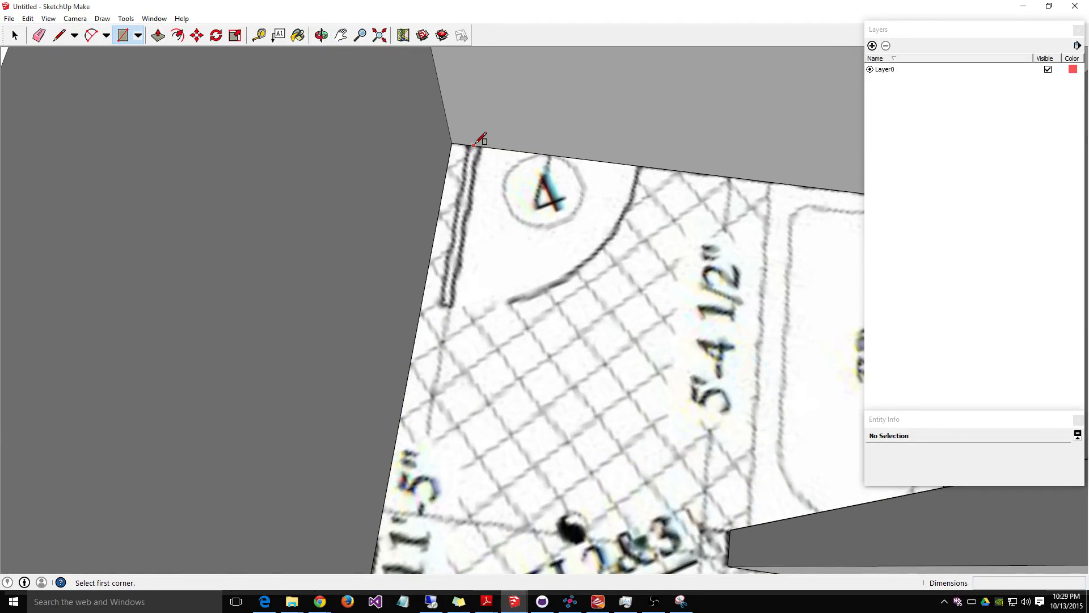
pyautogui.click(471, 145)
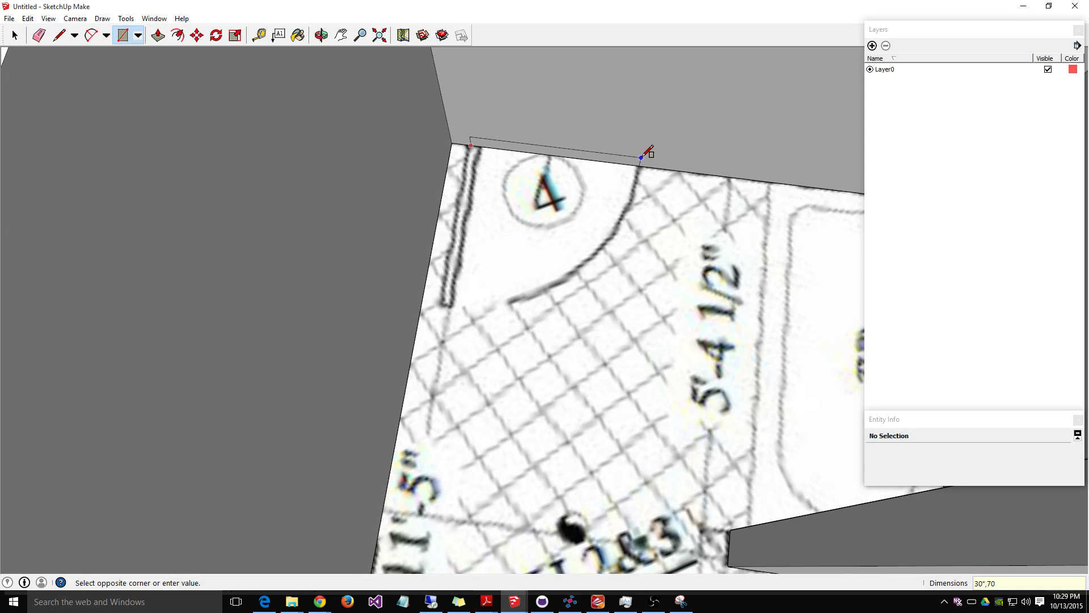
pyautogui.press('Return')
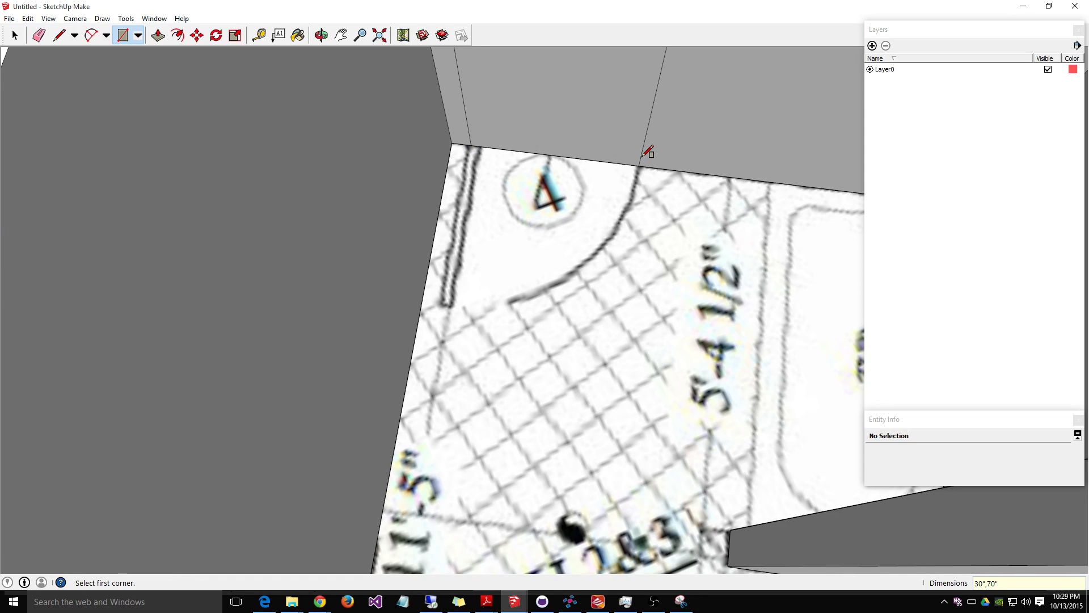
# Step: Push the door rectangle about 4 3/4" through the bath wall to open the doorway to Bedroom 2
pyautogui.scroll(-6, 637, 240)
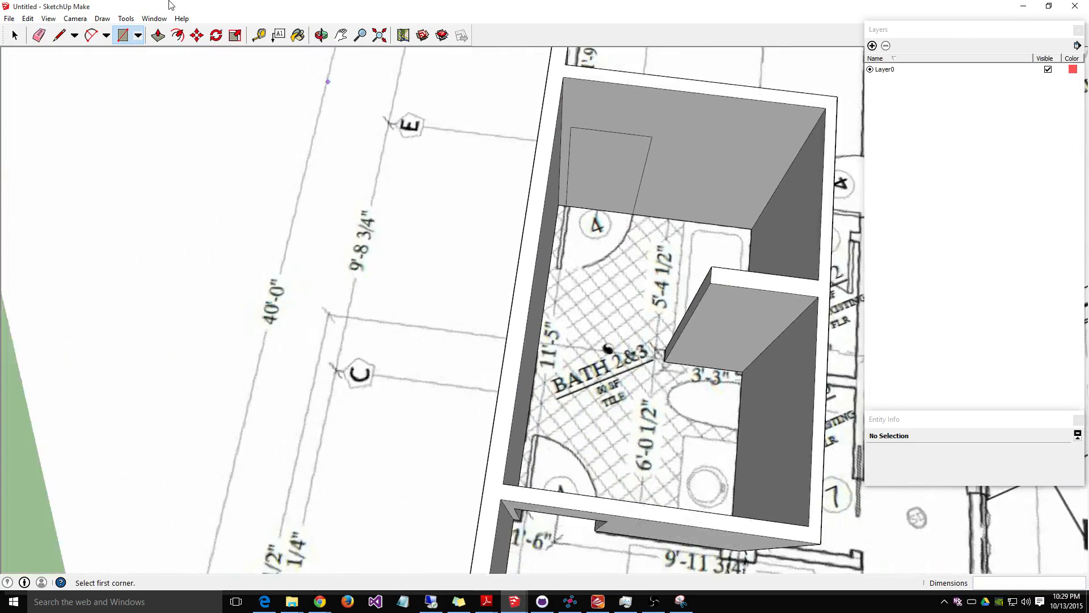
pyautogui.click(157, 35)
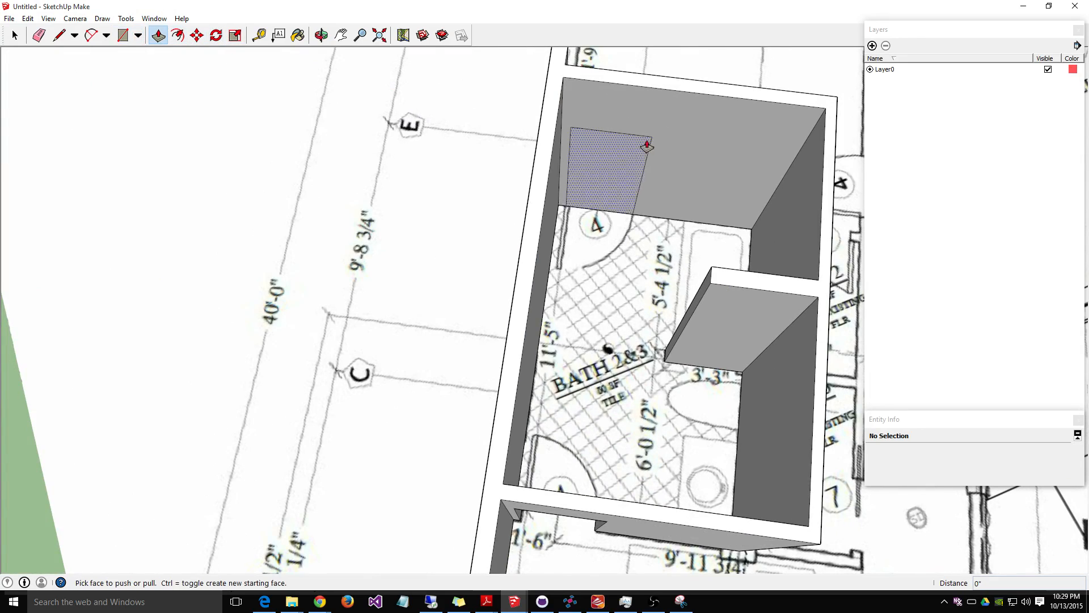
pyautogui.click(610, 189)
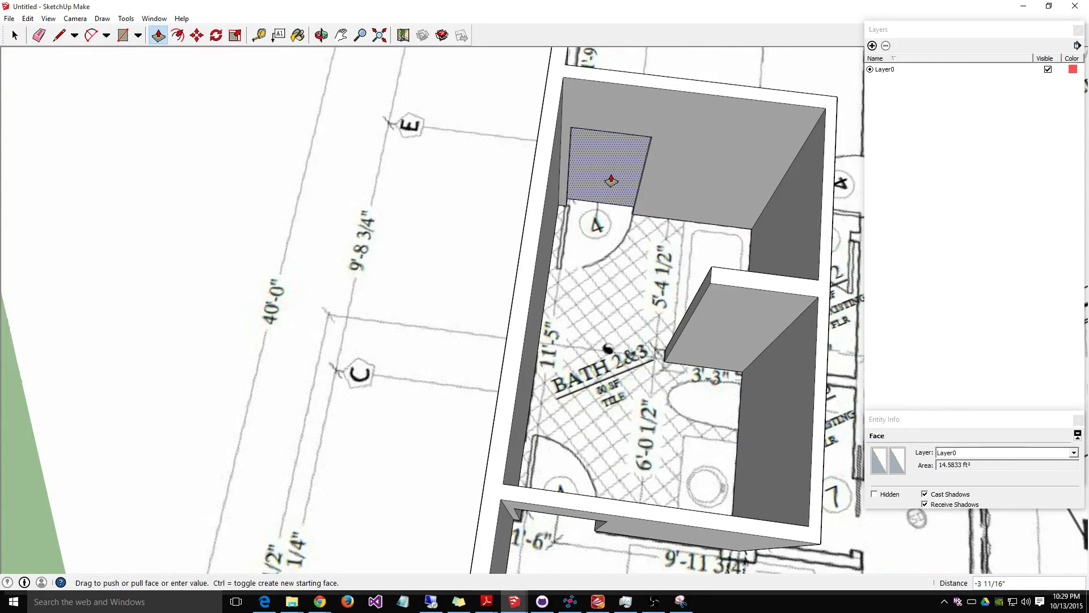
pyautogui.click(612, 181)
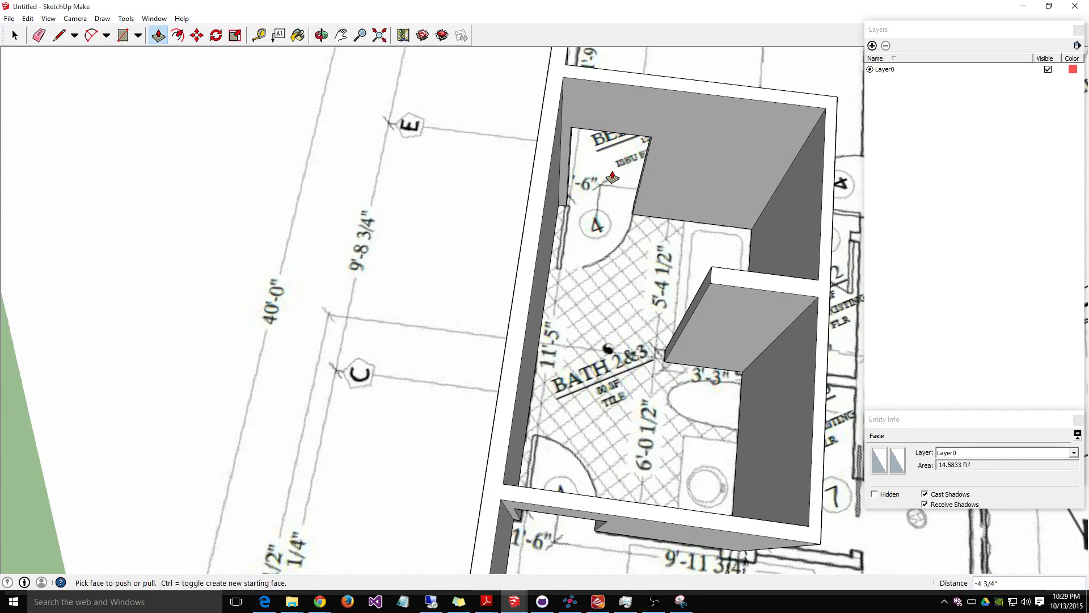
# Step: Examine the floor plan of Bedroom 2 and its folding closet beyond the bath walls
pyautogui.scroll(-3, 612, 181)
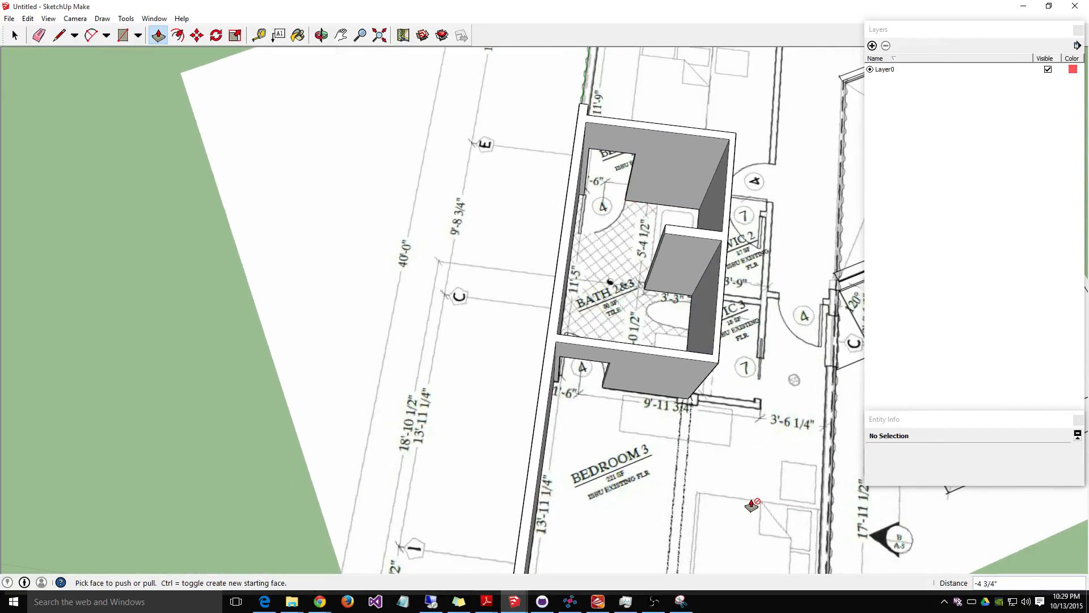
pyautogui.moveTo(737, 499); pyautogui.dragTo(736, 503, button='middle')
pyautogui.scroll(-1, 736, 504)
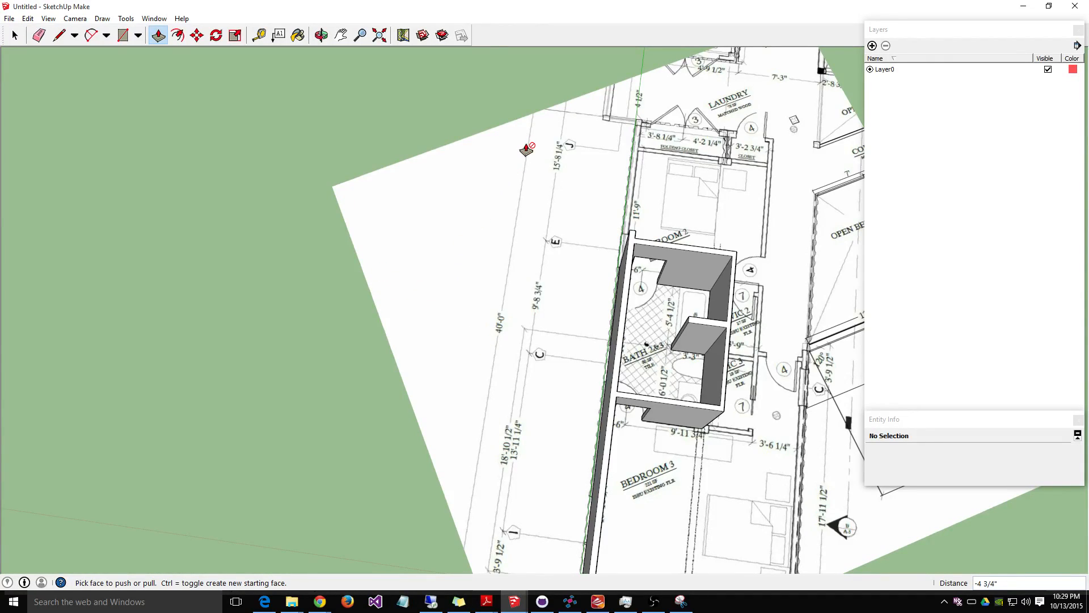
pyautogui.scroll(-2, 527, 149)
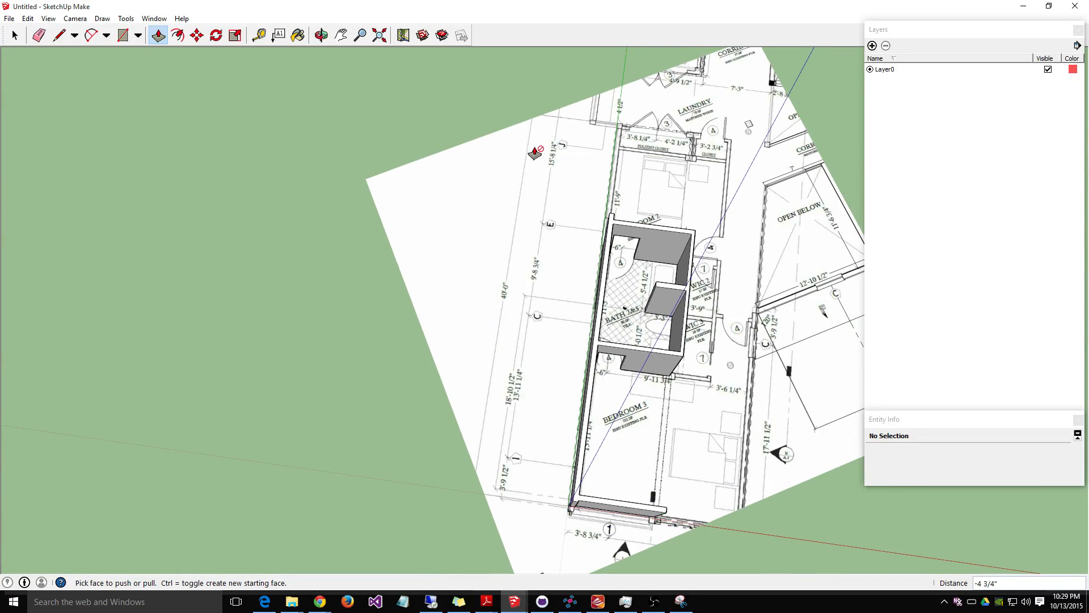
pyautogui.scroll(5, 652, 179)
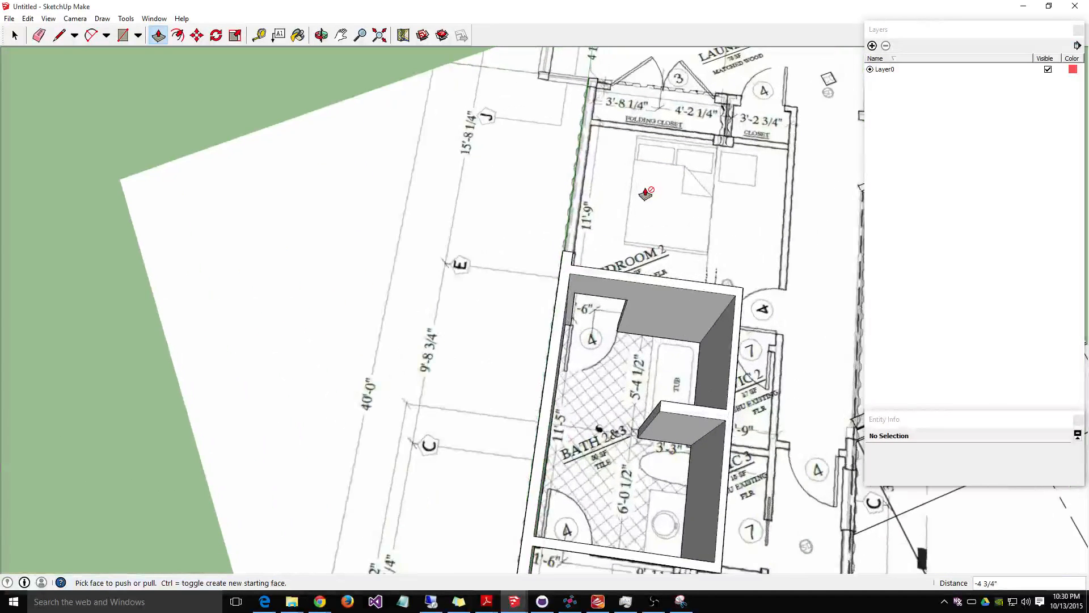
pyautogui.scroll(3, 646, 194)
pyautogui.scroll(-2, 646, 193)
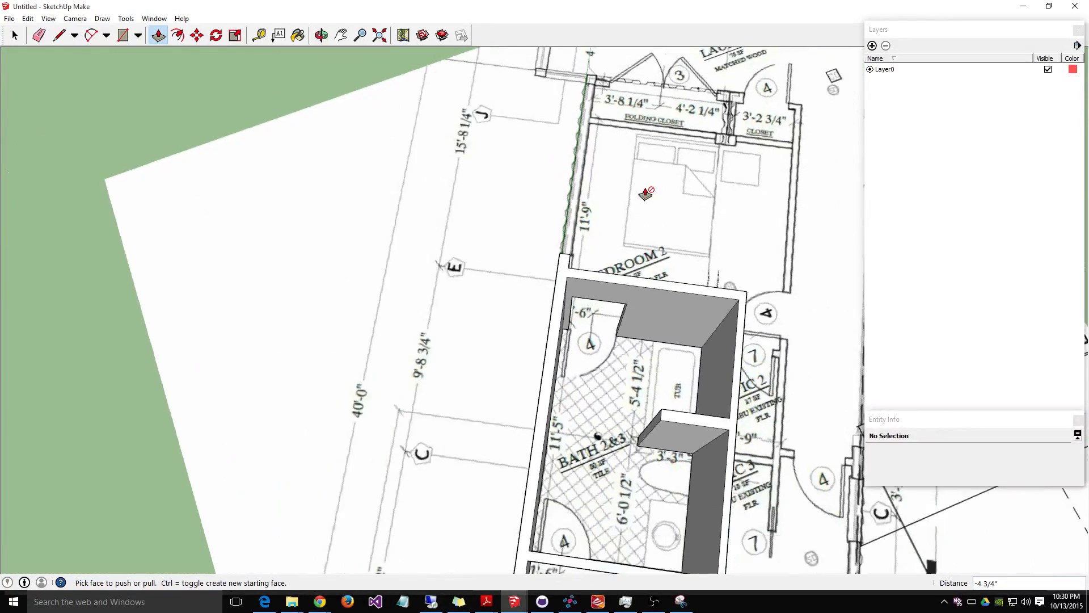
pyautogui.scroll(-3, 645, 193)
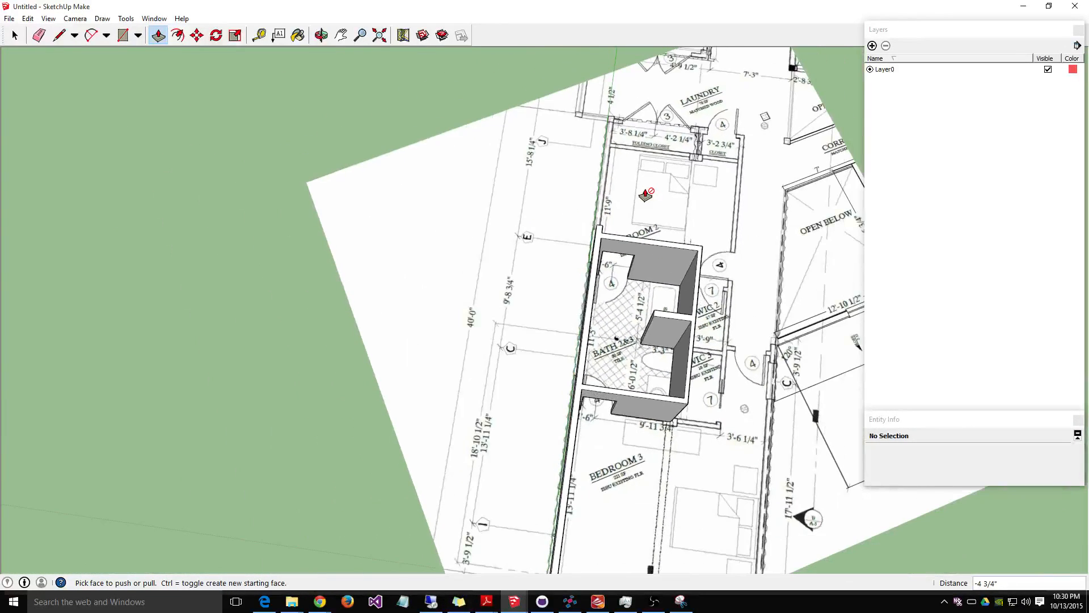
# Step: Push/Pull the end face of the outer wall about 13' 4 7/16" along Bedroom 2 toward the folding closet's outer corner
pyautogui.click(122, 36)
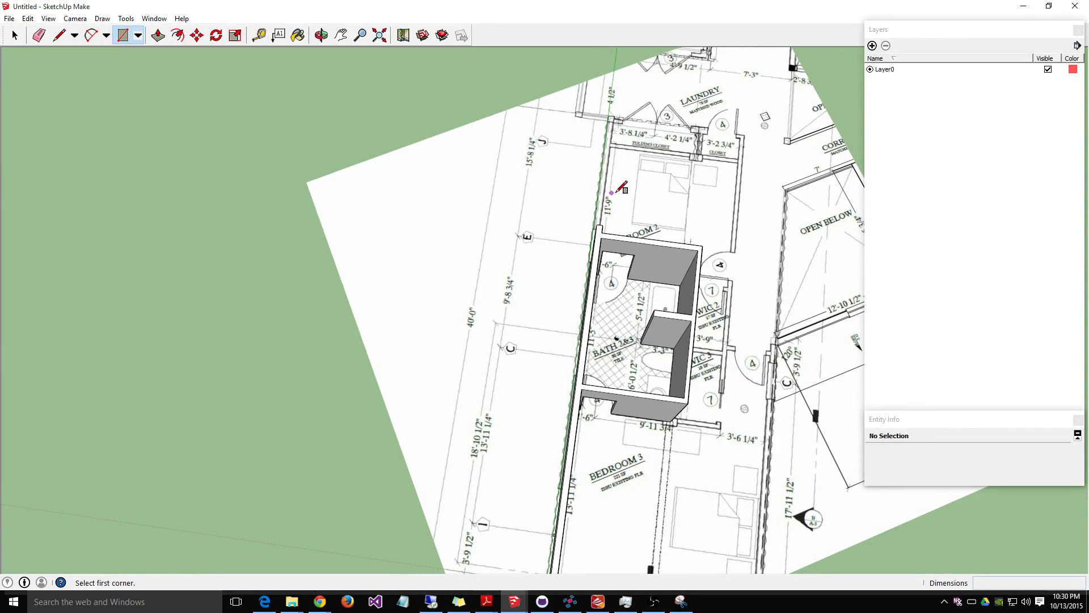
pyautogui.moveTo(658, 195); pyautogui.dragTo(737, 289, button='middle')
pyautogui.moveTo(771, 335); pyautogui.dragTo(382, 297, button='middle')
pyautogui.moveTo(699, 383); pyautogui.dragTo(373, 240, button='middle')
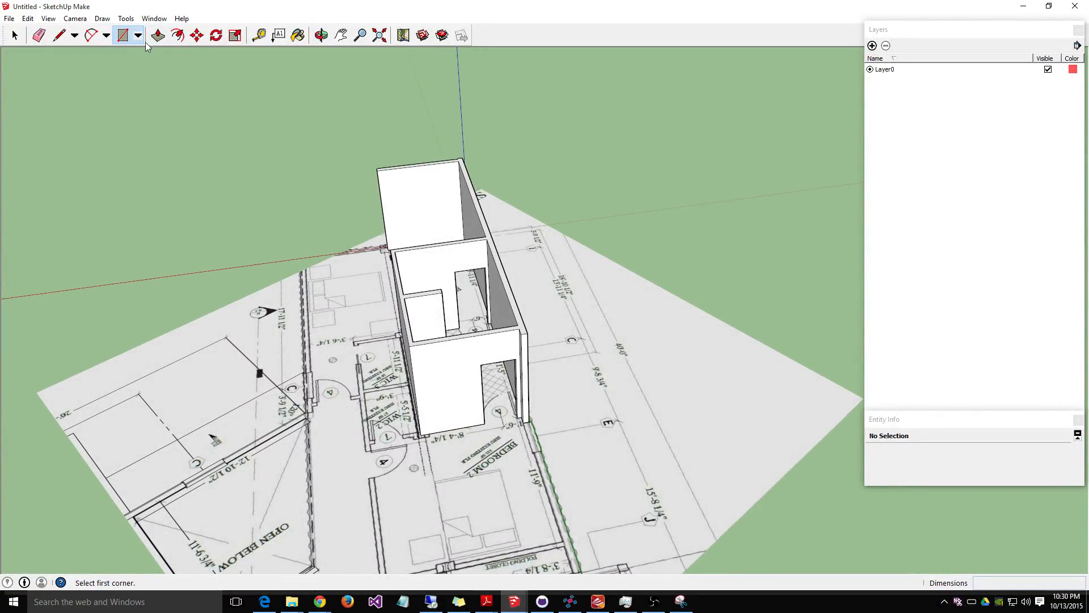
pyautogui.click(159, 35)
pyautogui.moveTo(531, 391); pyautogui.dragTo(586, 534)
pyautogui.moveTo(664, 516); pyautogui.dragTo(768, 449, button='middle')
pyautogui.moveTo(632, 549); pyautogui.dragTo(695, 538, button='middle')
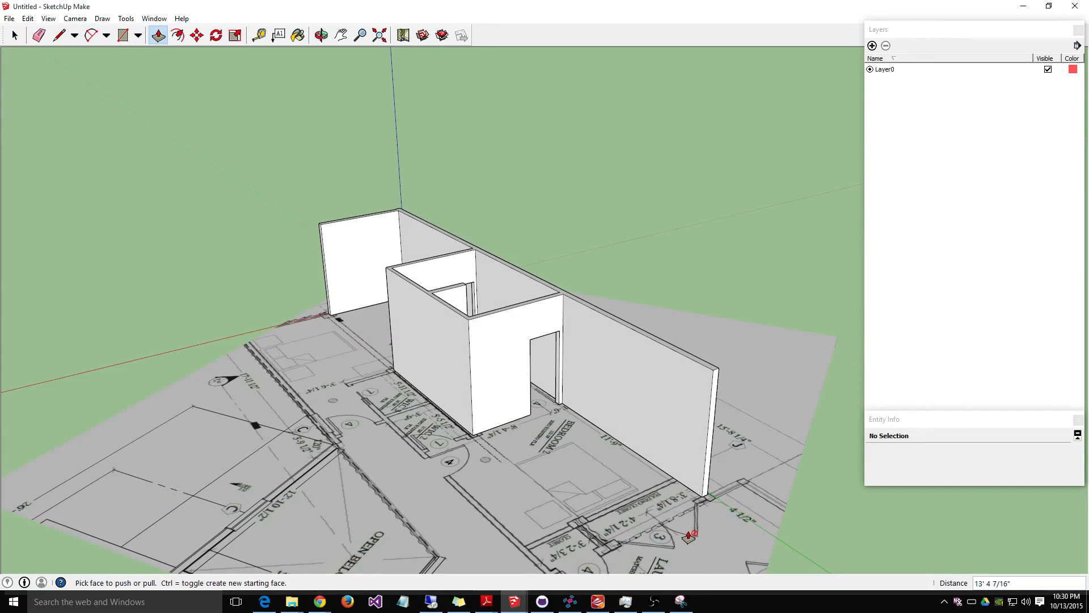
# Step: Extend the outer wall's free end by another 3 1/16" to match the floor plan
pyautogui.moveTo(725, 520); pyautogui.dragTo(637, 505, button='middle')
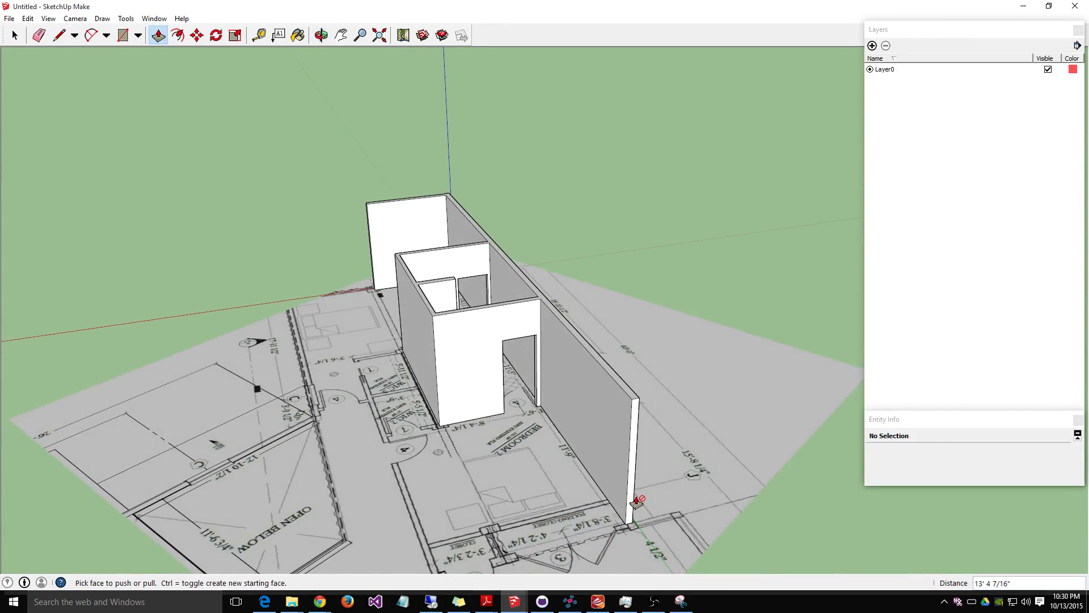
pyautogui.click(632, 500)
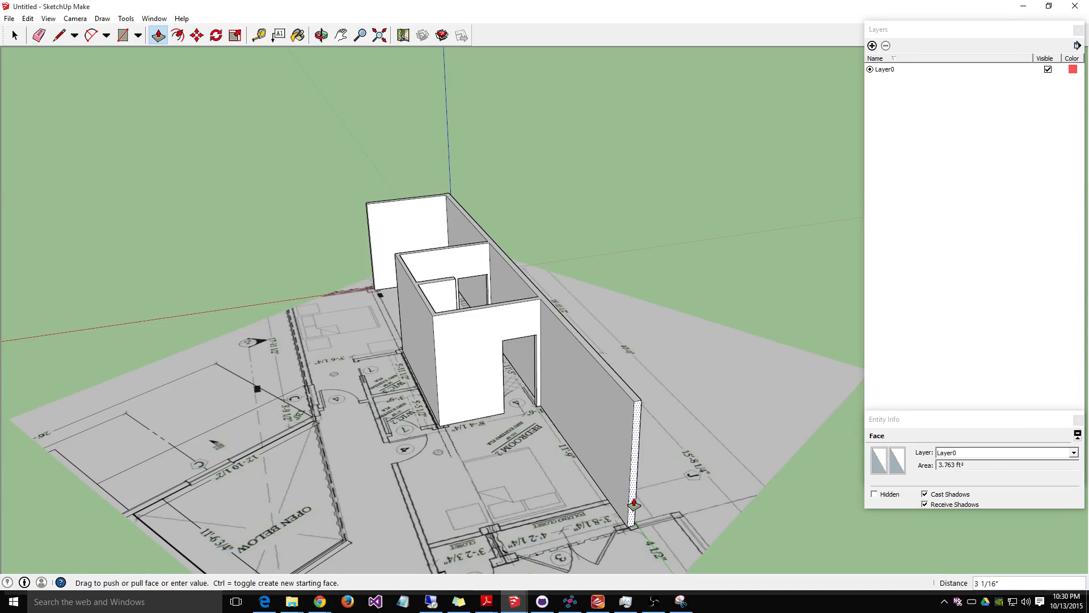
pyautogui.click(634, 503)
pyautogui.moveTo(678, 548); pyautogui.dragTo(760, 544, button='middle')
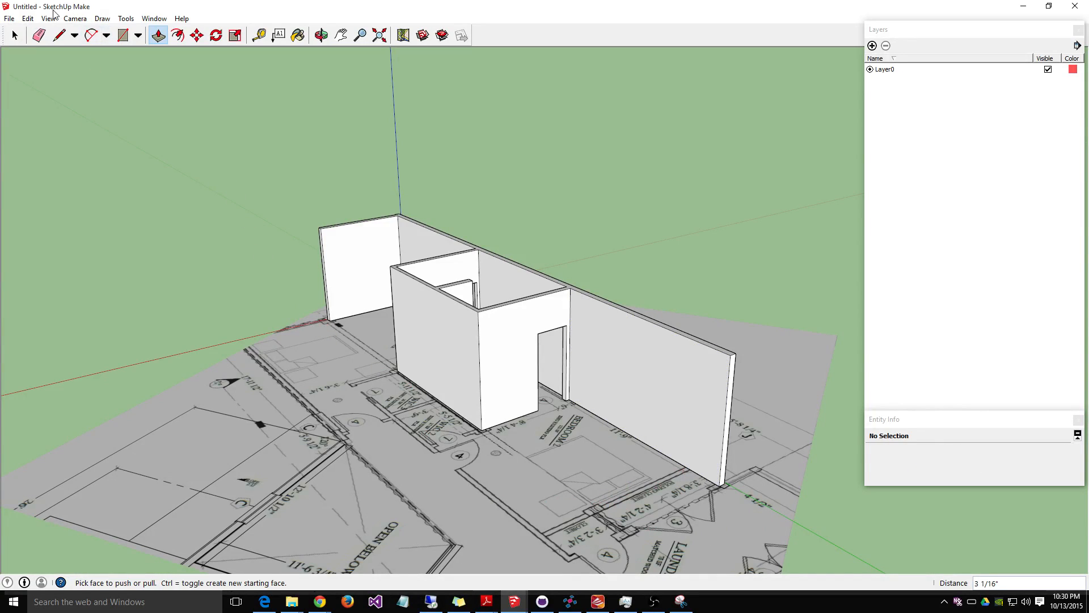
# Step: Draw a full-height rectangle, about 5 1/2" by 8' 6", on the outer wall's inner face where the folding closet wall meets it
pyautogui.click(123, 35)
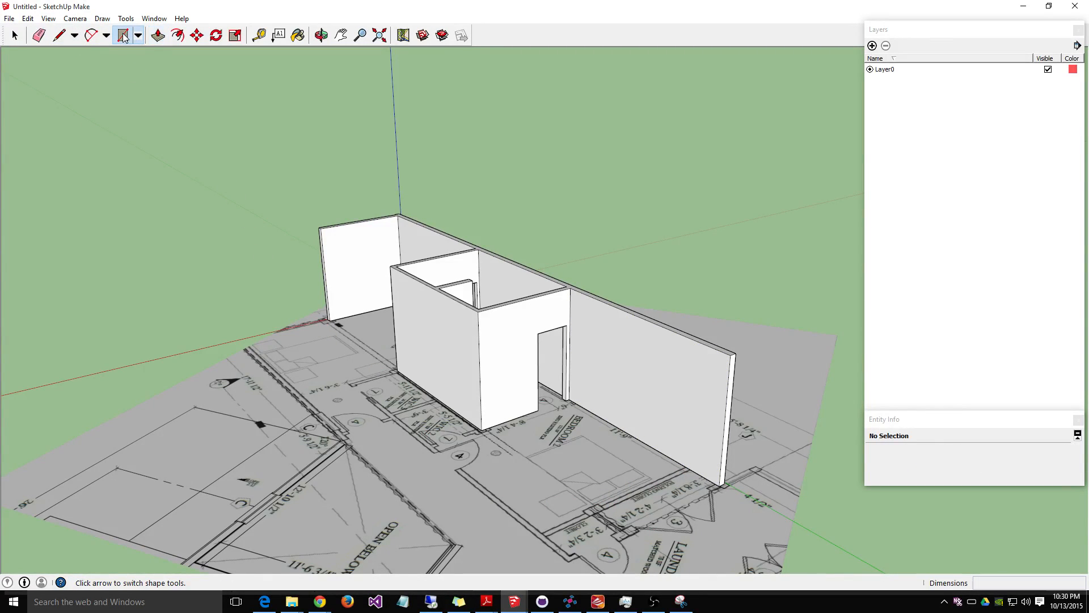
pyautogui.scroll(5, 690, 469)
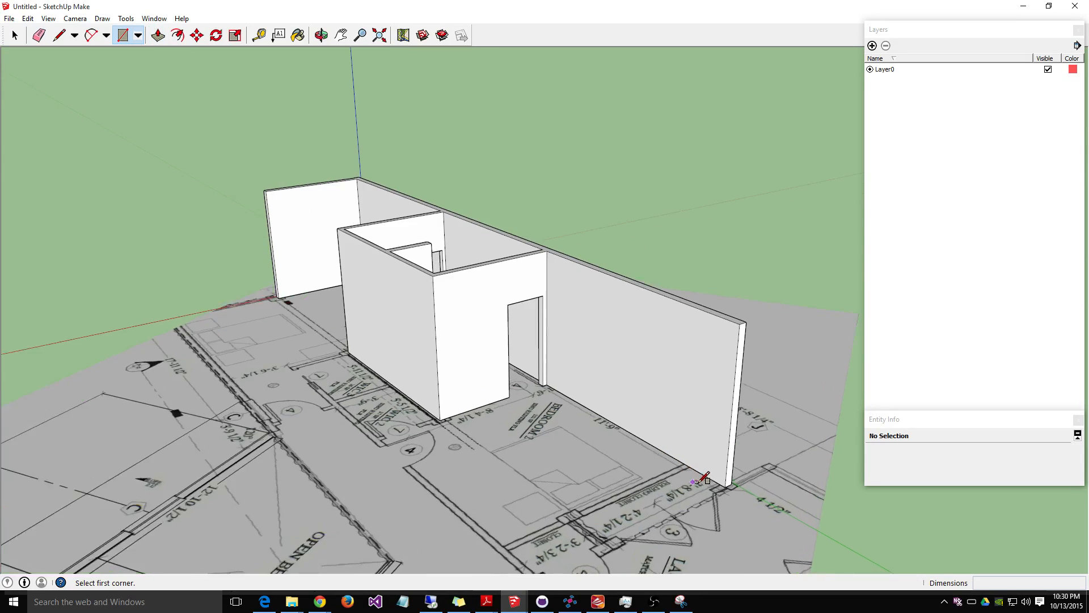
pyautogui.click(678, 453)
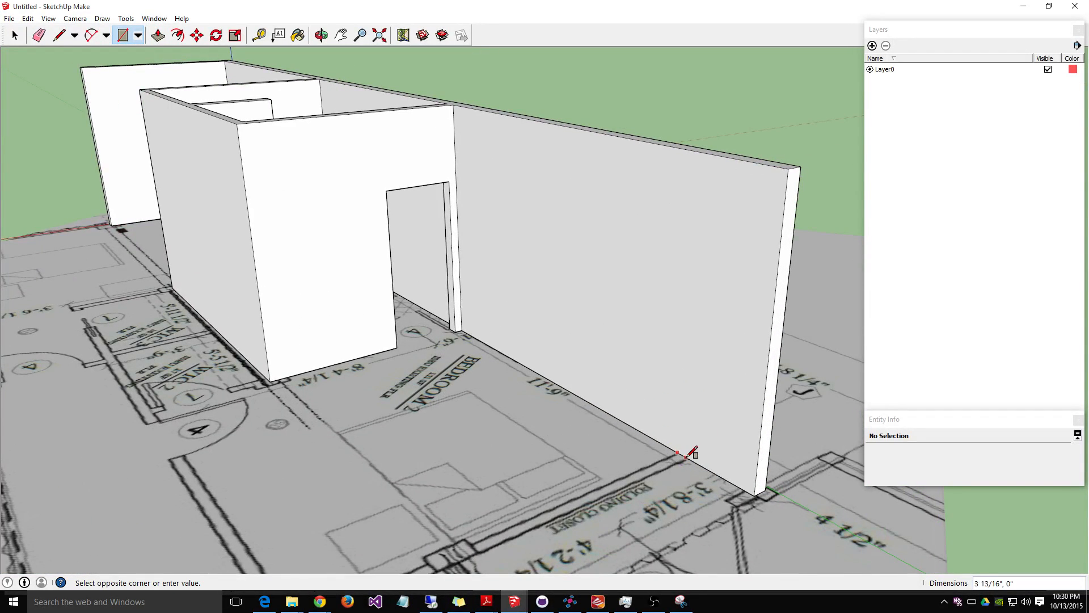
pyautogui.click(711, 152)
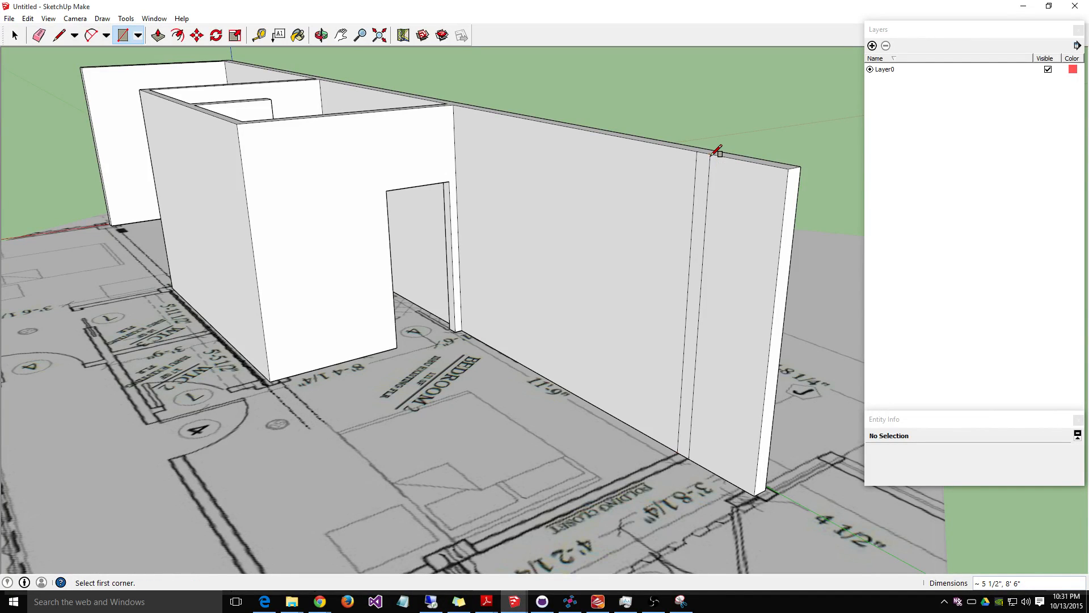
# Step: Push/Pull the narrow rectangle out 7' 6 1/16" to form the wall between Bedroom 2 and the folding closet
pyautogui.scroll(-4, 578, 399)
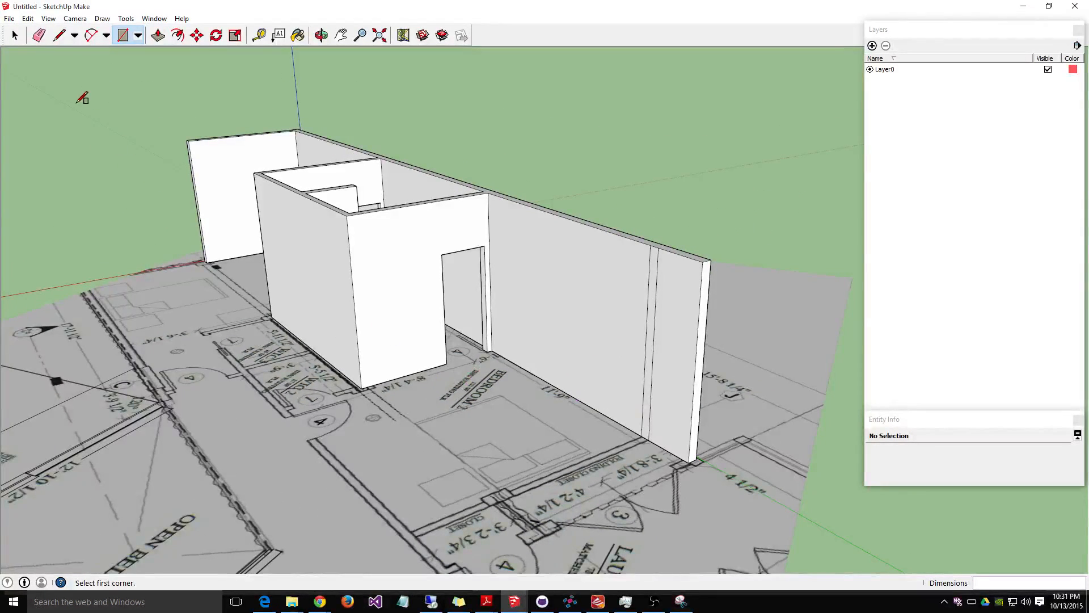
pyautogui.click(157, 35)
pyautogui.moveTo(649, 328); pyautogui.dragTo(500, 388)
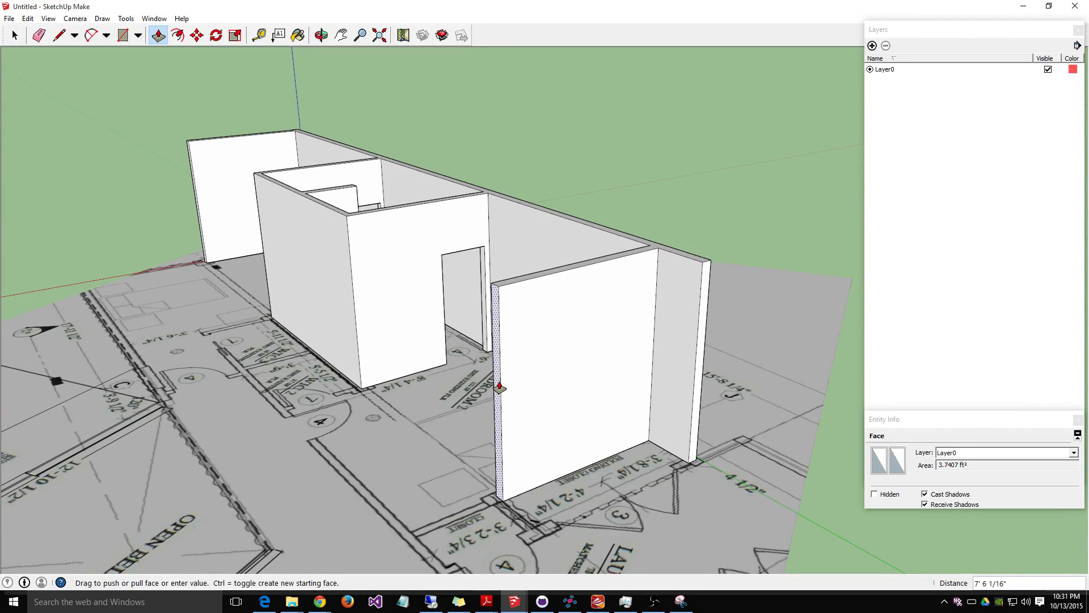
pyautogui.moveTo(499, 388); pyautogui.dragTo(500, 387)
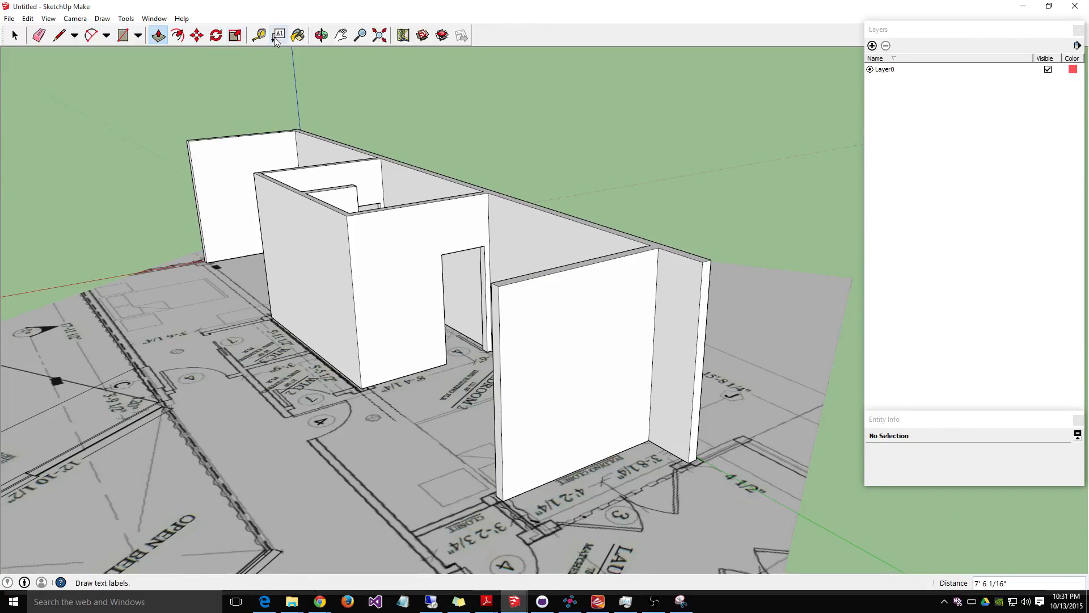
# Step: Draw a narrow full-height rectangle on the folding closet side of the Bedroom 2 wall, along its free vertical edge
pyautogui.click(340, 35)
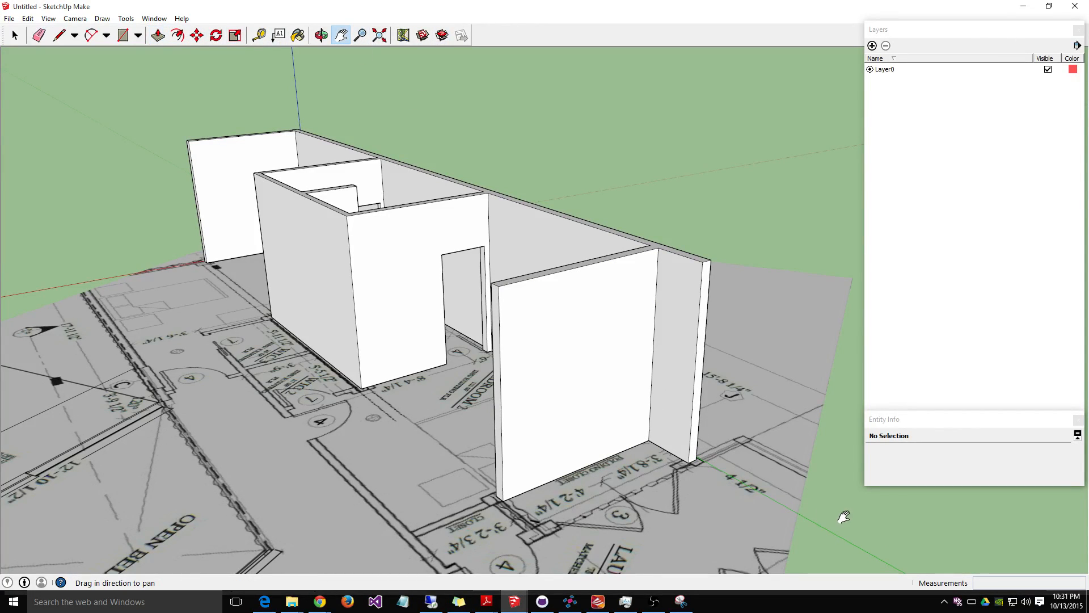
pyautogui.moveTo(853, 517); pyautogui.dragTo(701, 501, button='middle')
pyautogui.click(125, 38)
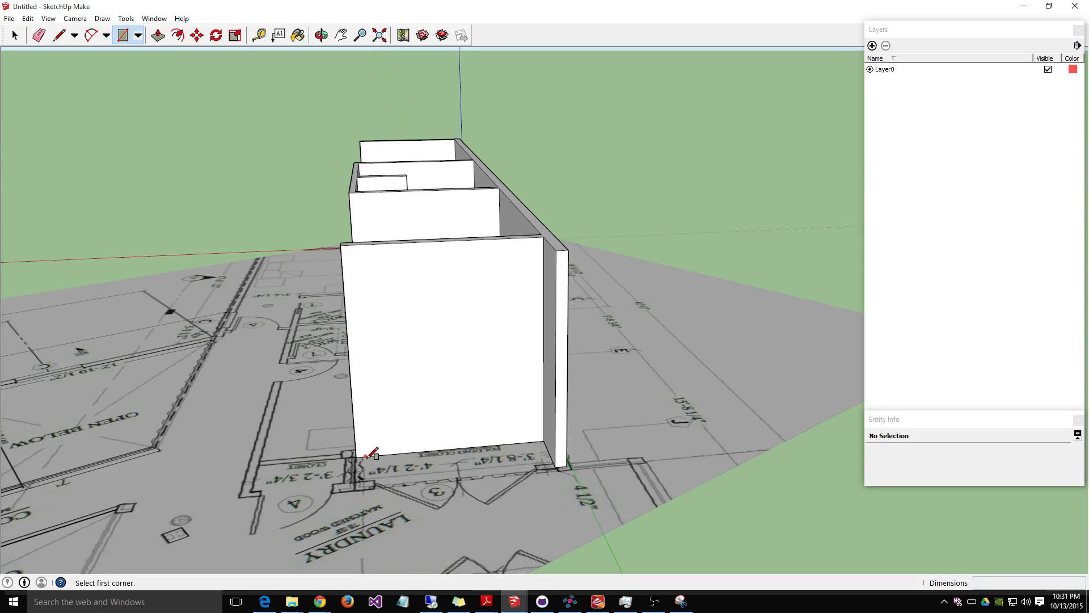
pyautogui.scroll(5, 366, 457)
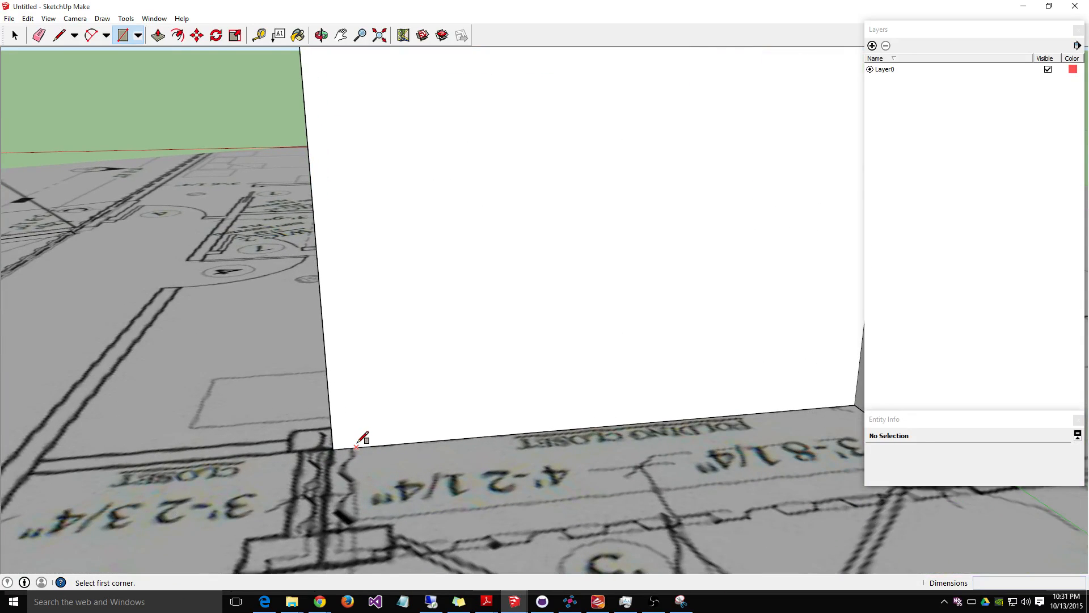
pyautogui.click(356, 447)
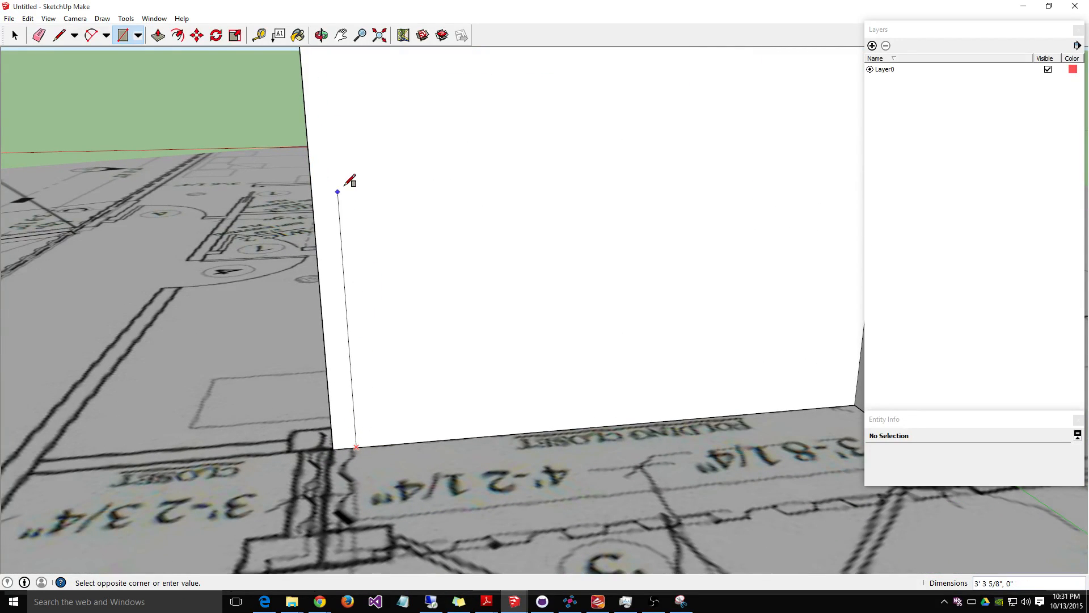
pyautogui.press('Up')
pyautogui.press('Up')
pyautogui.press('Up')
pyautogui.press('Up')
pyautogui.press('Up')
pyautogui.press('Up')
pyautogui.press('Up')
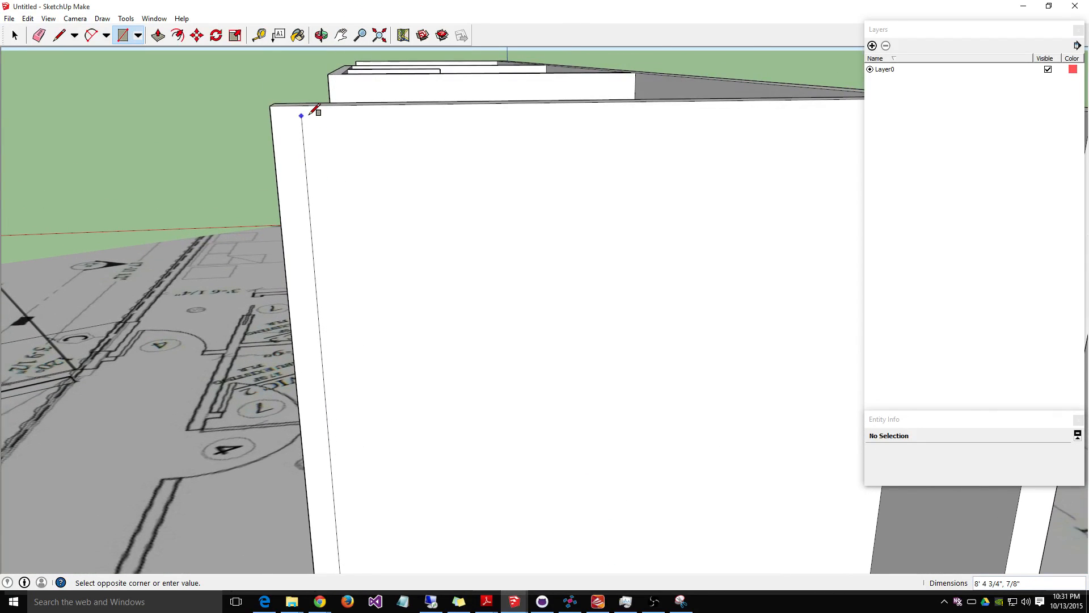
pyautogui.click(271, 106)
pyautogui.scroll(-5, 277, 222)
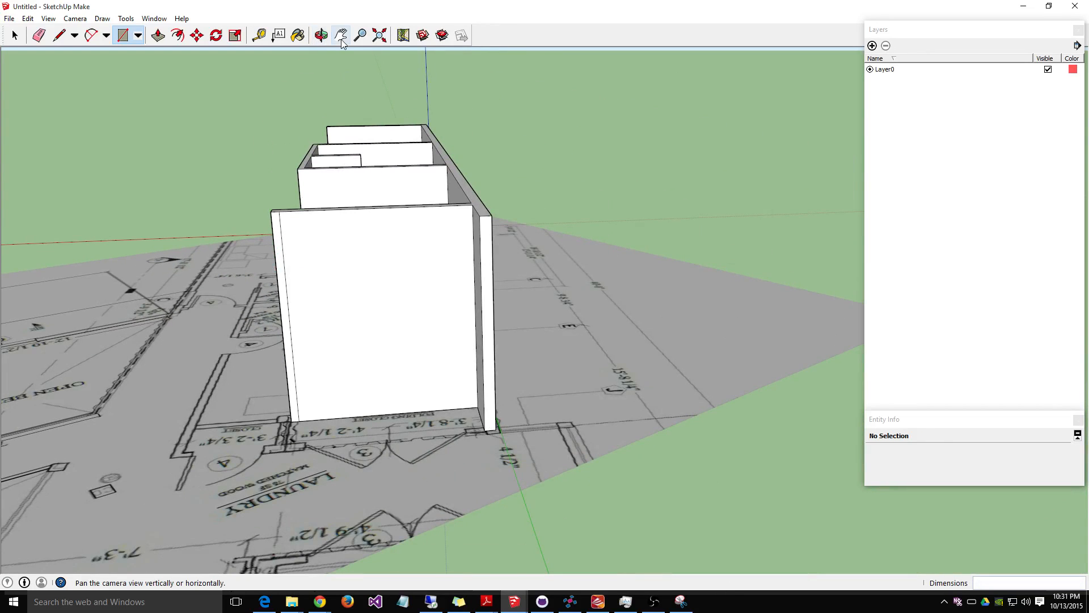
# Step: Push/Pull the narrow rectangle out 2' 6 13/16" to form the folding closet's side wall
pyautogui.click(158, 35)
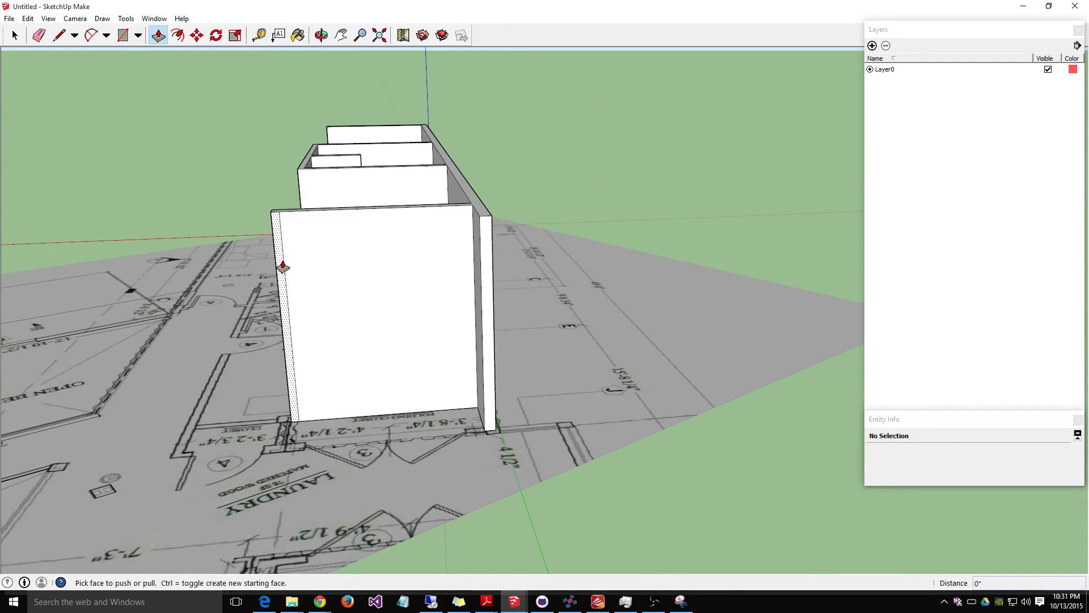
pyautogui.click(283, 266)
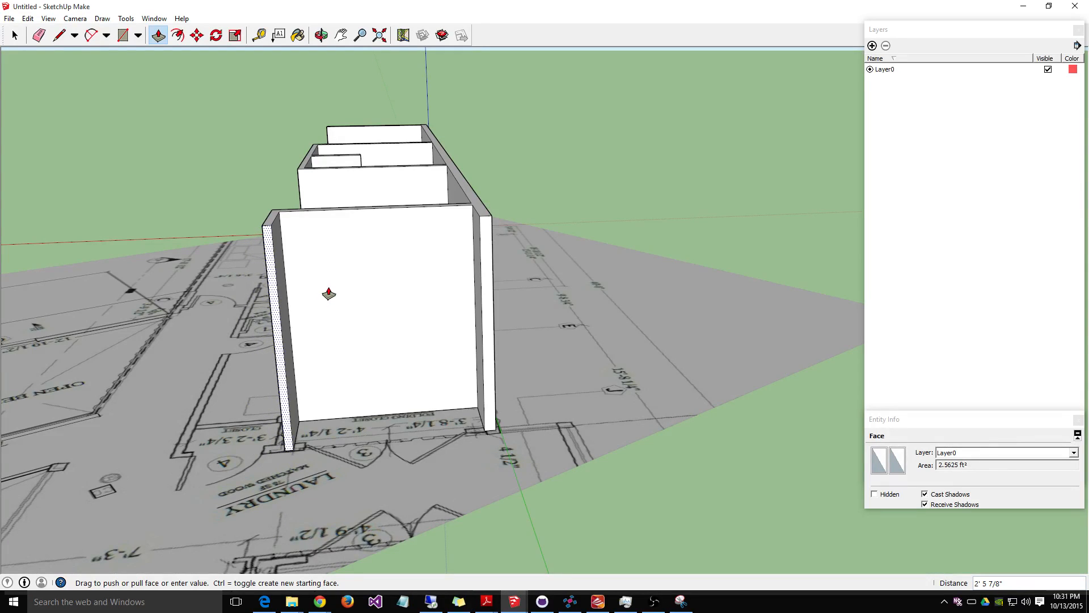
pyautogui.click(329, 294)
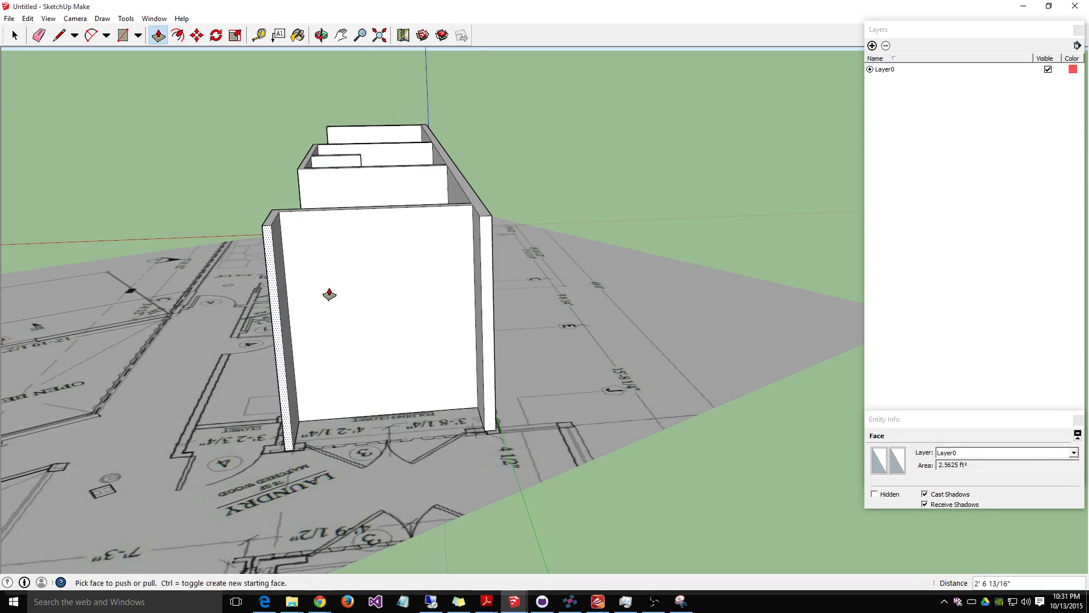
# Step: Draw a full-height rectangle, about 4 9/16" by 8' 6", on the outer wall's inner face at its closet end
pyautogui.press('o')
pyautogui.moveTo(492, 499); pyautogui.dragTo(658, 500)
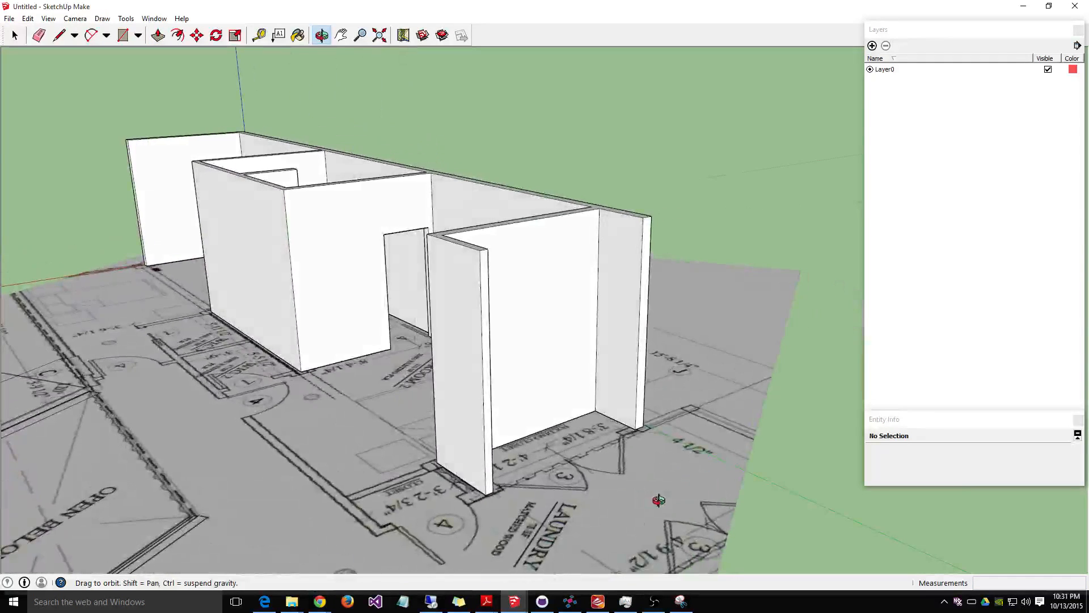
pyautogui.press('p')
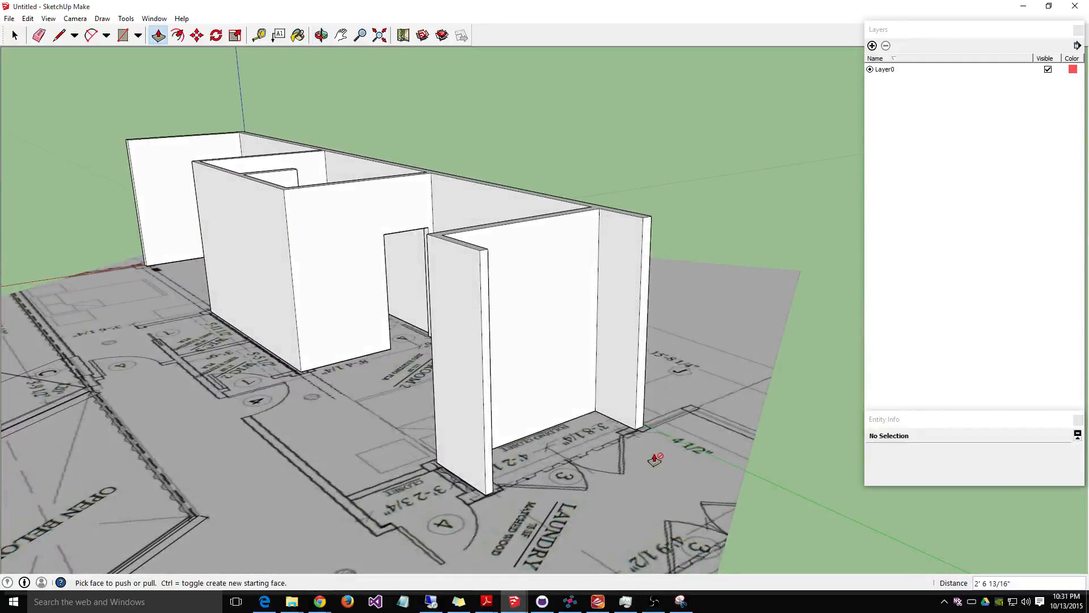
pyautogui.click(123, 36)
pyautogui.click(636, 216)
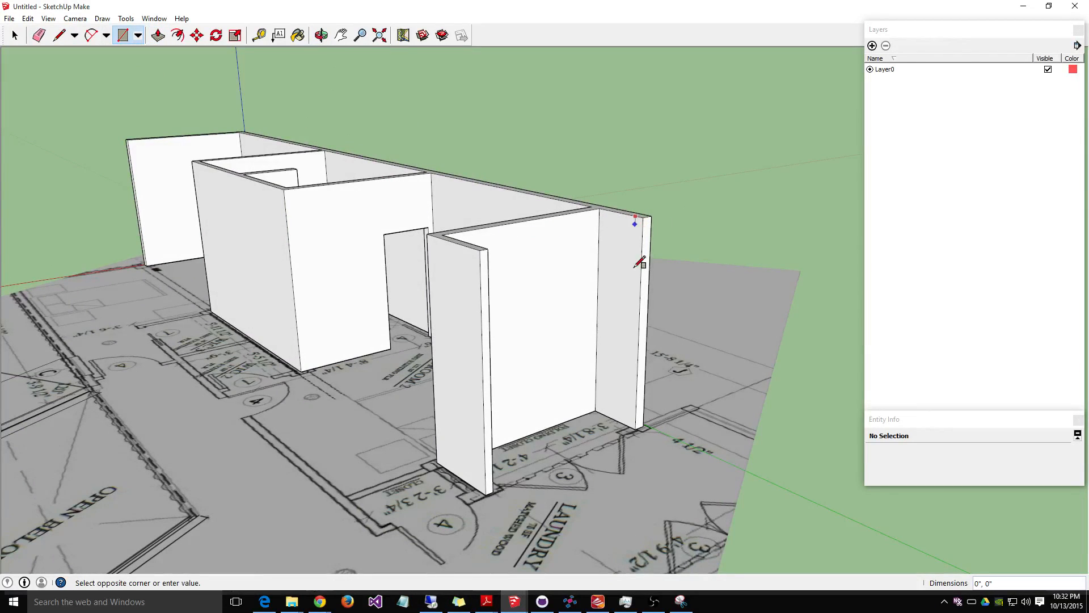
pyautogui.click(636, 427)
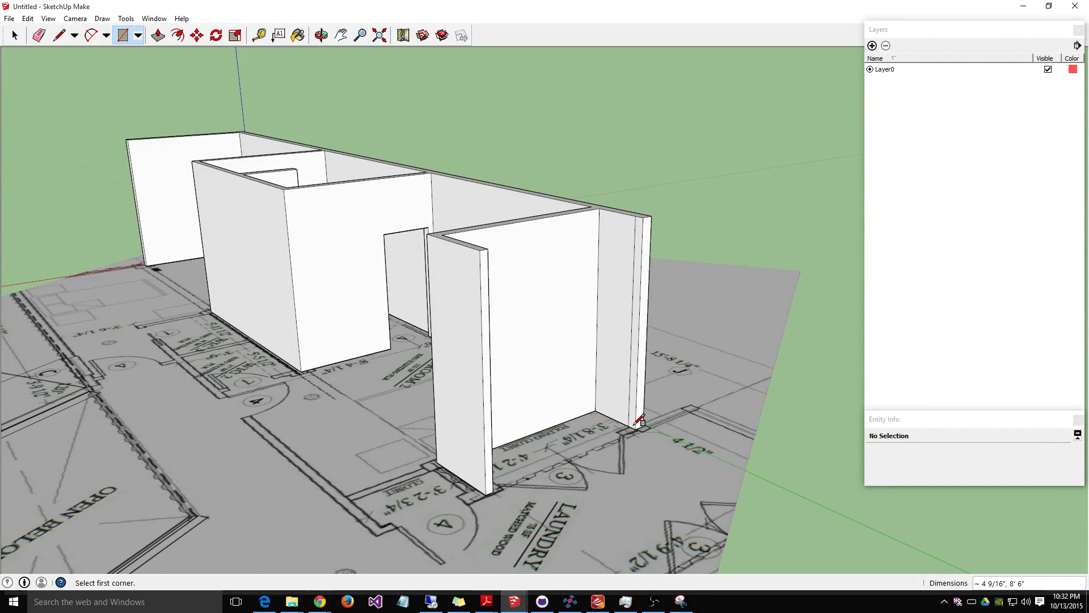
# Step: Push/Pull the rectangle at the outer wall's end inward 8 3/16" to form a return beside the folding closet opening
pyautogui.click(158, 35)
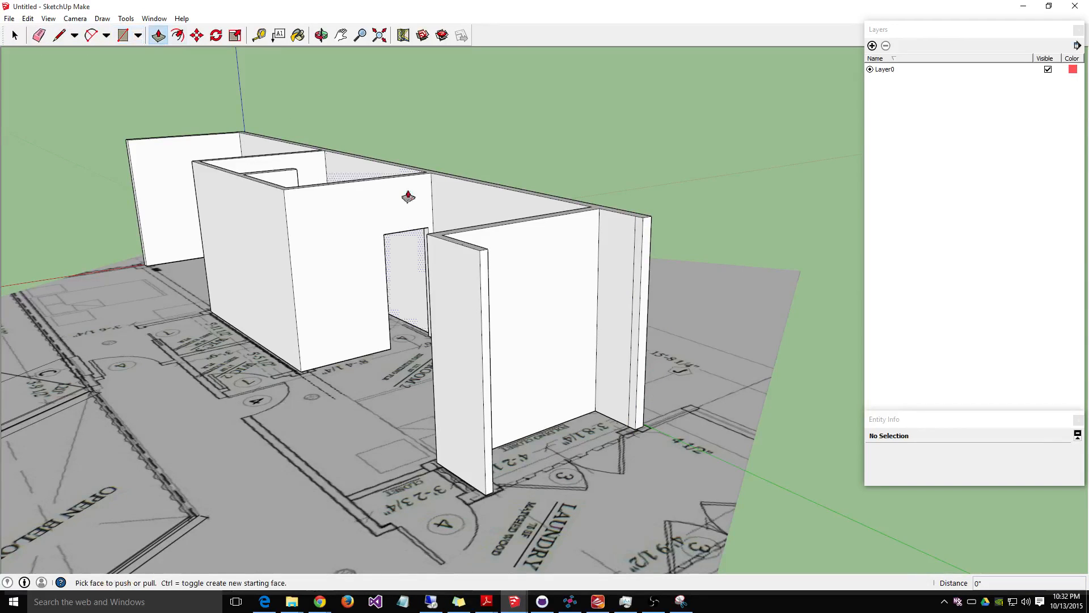
pyautogui.click(638, 321)
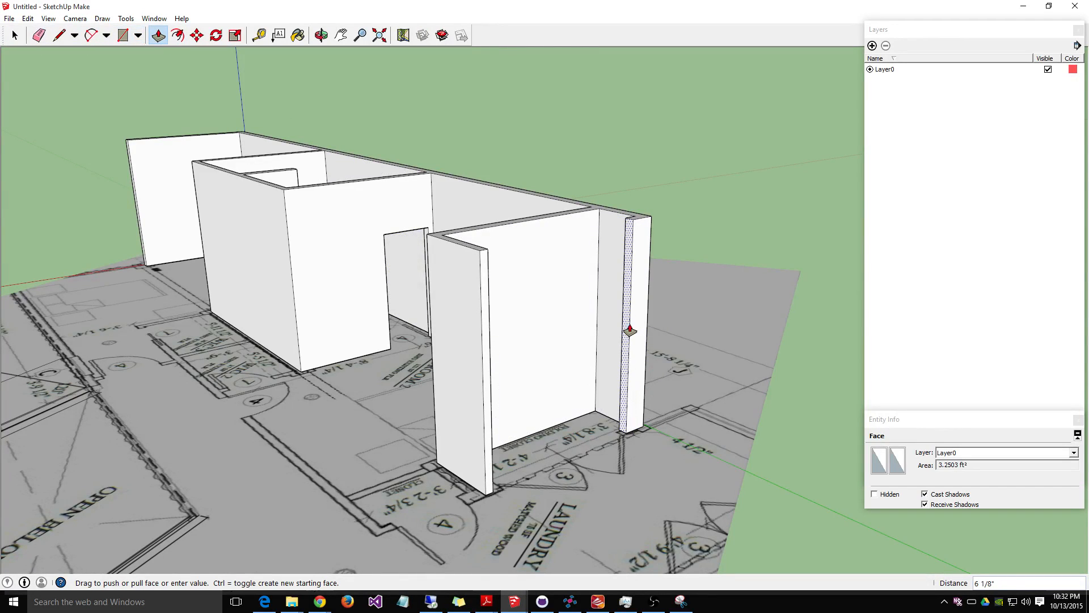
pyautogui.click(627, 332)
# Step: Draw a full-height rectangle, about 8" by 8' 6", on the closet side wall's inner face at its free end
pyautogui.moveTo(689, 401); pyautogui.dragTo(352, 432, button='middle')
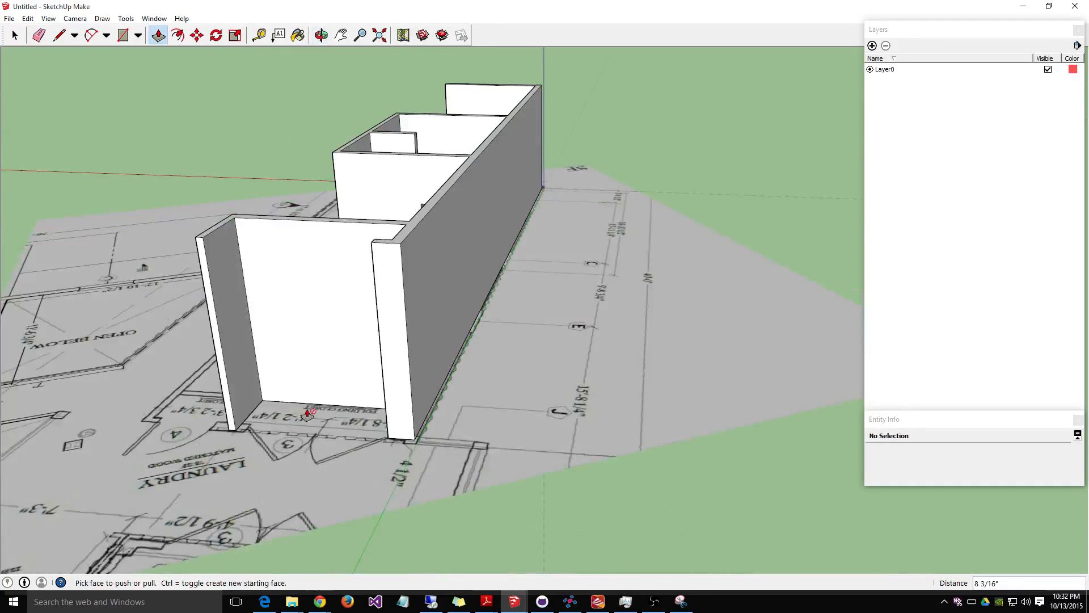
pyautogui.click(122, 38)
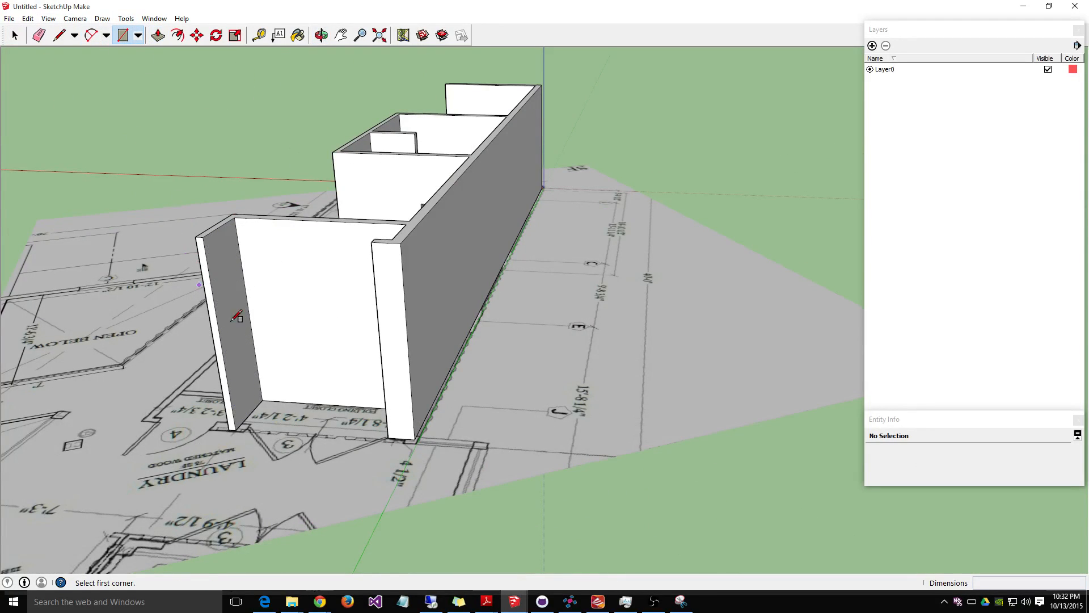
pyautogui.click(244, 422)
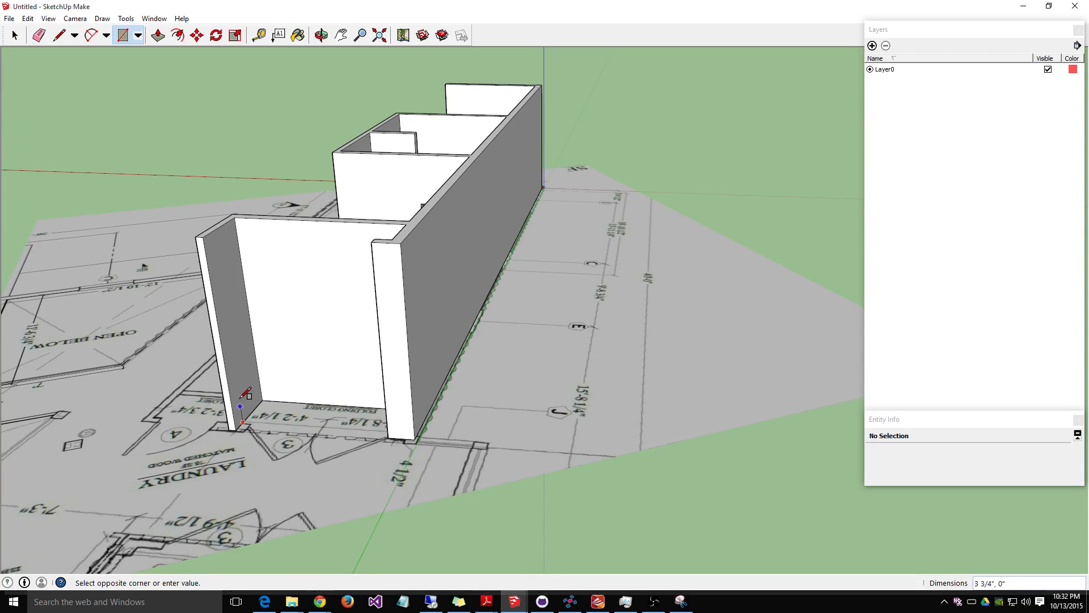
pyautogui.click(210, 237)
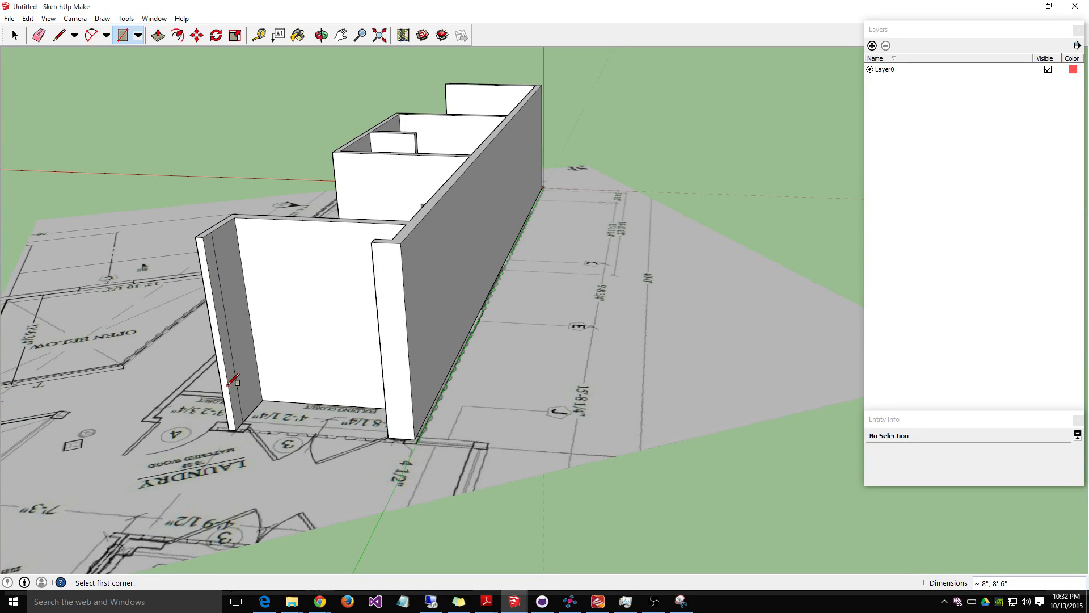
# Step: Push/Pull the rectangle on the closet side wall inward 4 1/16" to form the return on that side of the opening
pyautogui.click(158, 35)
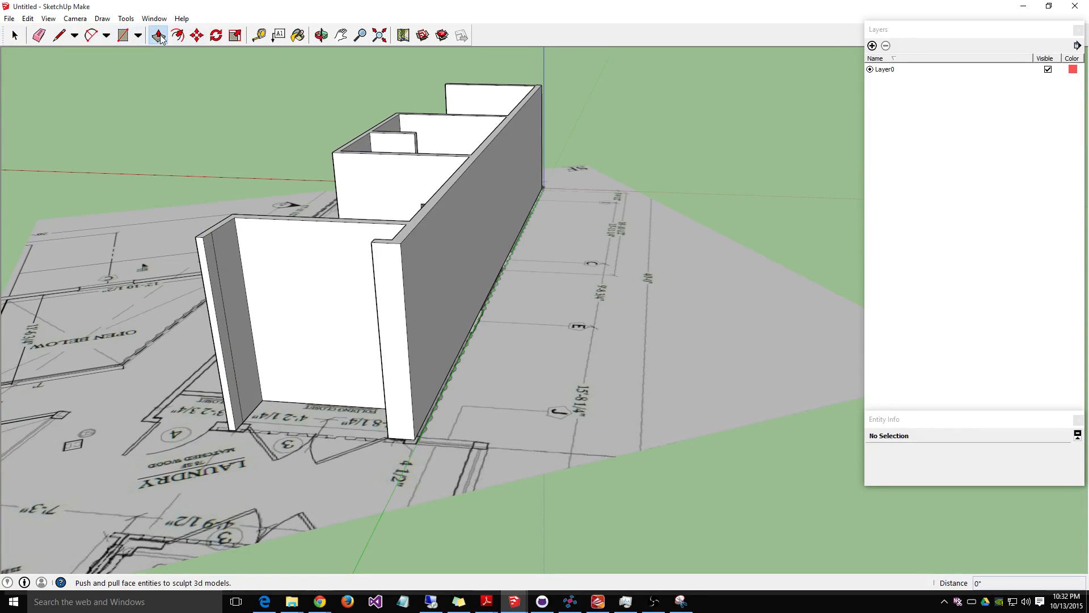
pyautogui.click(216, 293)
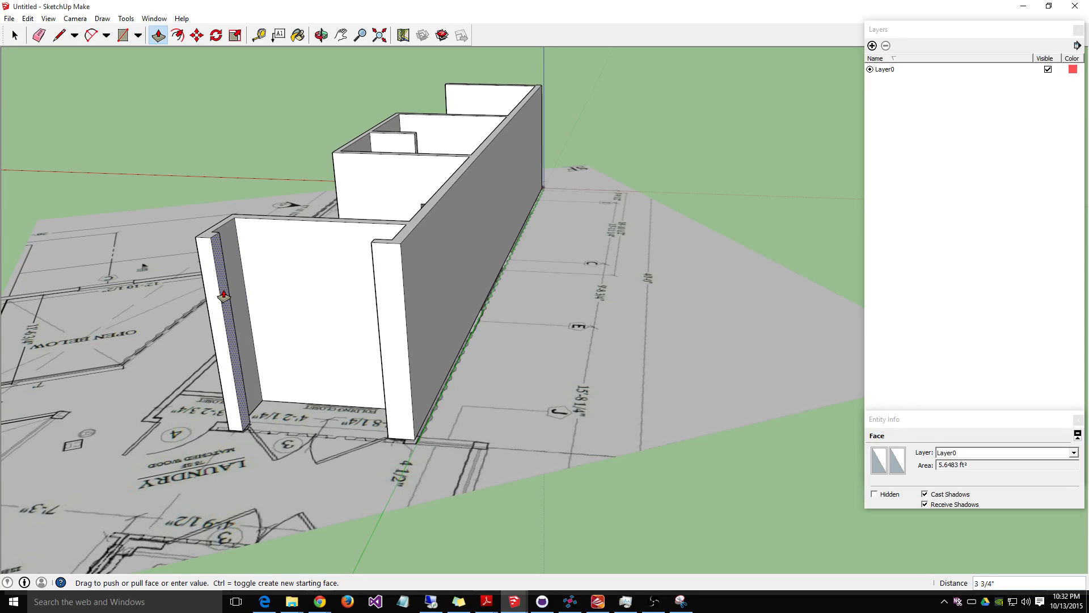
pyautogui.click(225, 298)
# Step: Push the back face of the closet side wall's return in by 2 1/4" to thin it
pyautogui.moveTo(278, 402); pyautogui.dragTo(96, 455, button='middle')
pyautogui.moveTo(197, 377); pyautogui.dragTo(113, 224, button='middle')
pyautogui.moveTo(397, 118); pyautogui.dragTo(293, 161, button='middle')
pyautogui.moveTo(362, 137); pyautogui.dragTo(127, 162, button='middle')
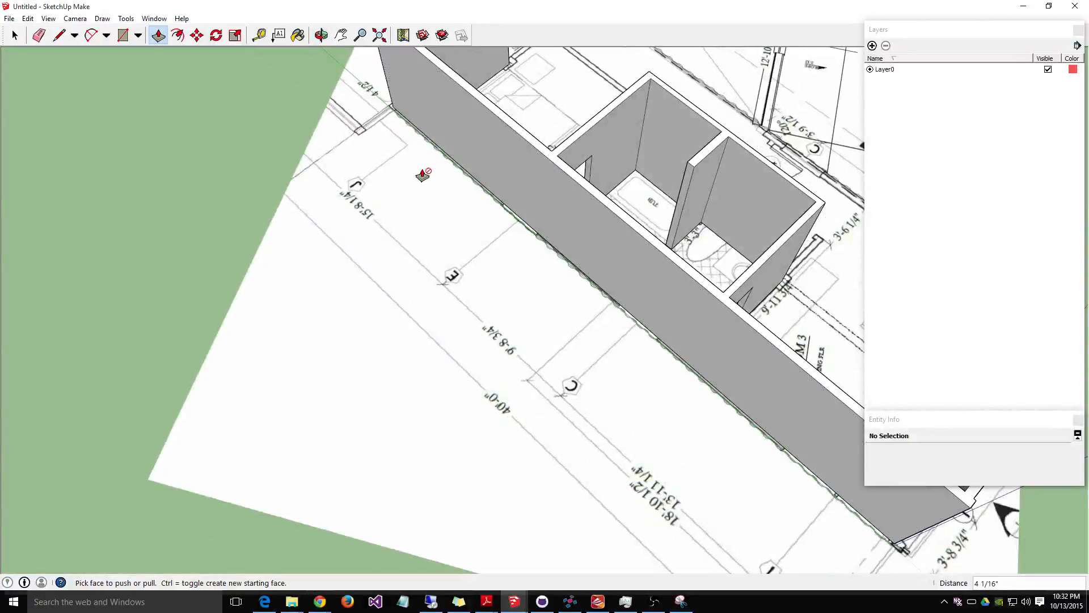
pyautogui.keyDown('shift'); pyautogui.moveTo(366, 137); pyautogui.dragTo(360, 349, button='middle'); pyautogui.keyUp('shift')
pyautogui.click(159, 35)
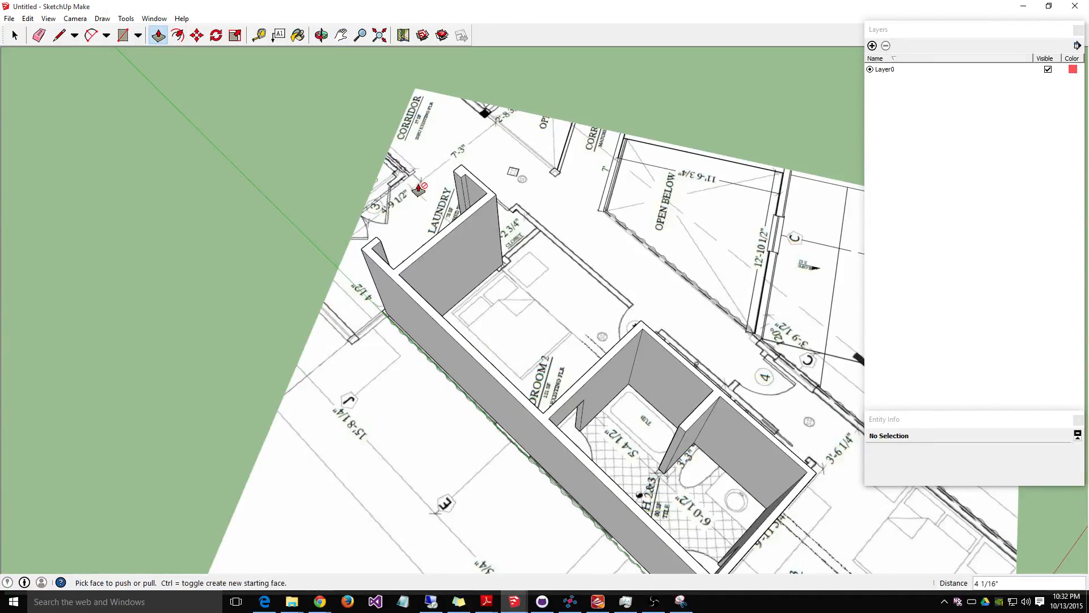
pyautogui.click(465, 196)
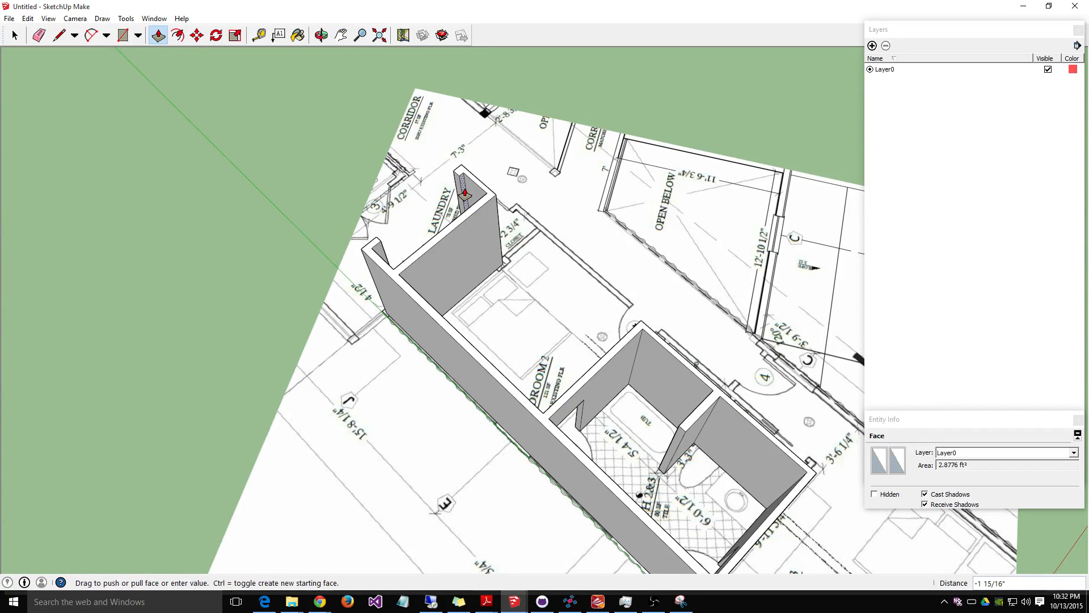
pyautogui.click(464, 194)
# Step: Draw an 8' by 40' container footprint rectangle on the ground beside the floor plan
pyautogui.moveTo(530, 263); pyautogui.dragTo(744, 372, button='middle')
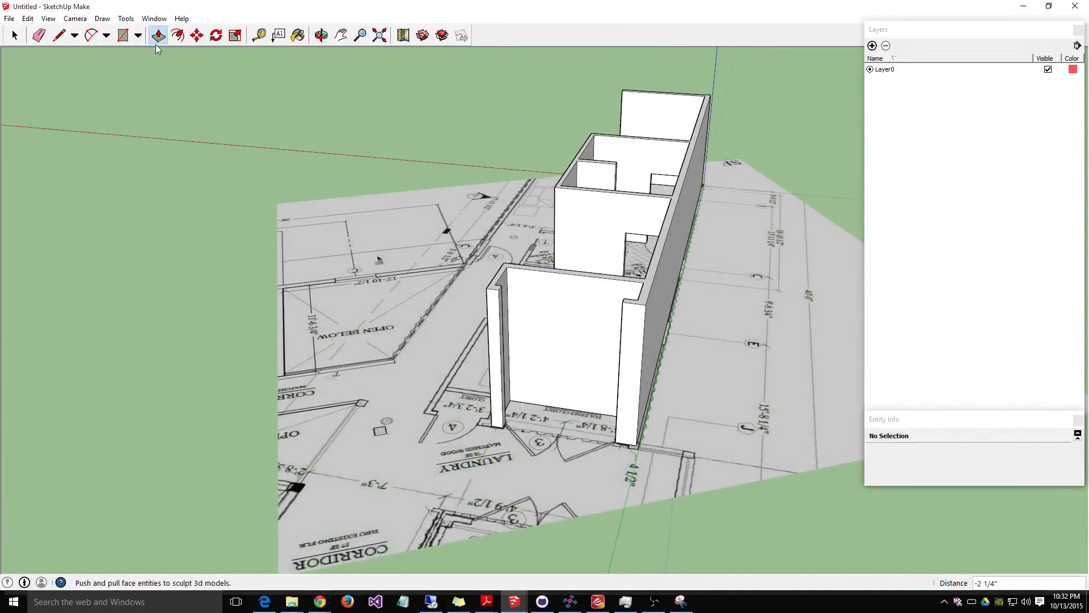
pyautogui.click(122, 40)
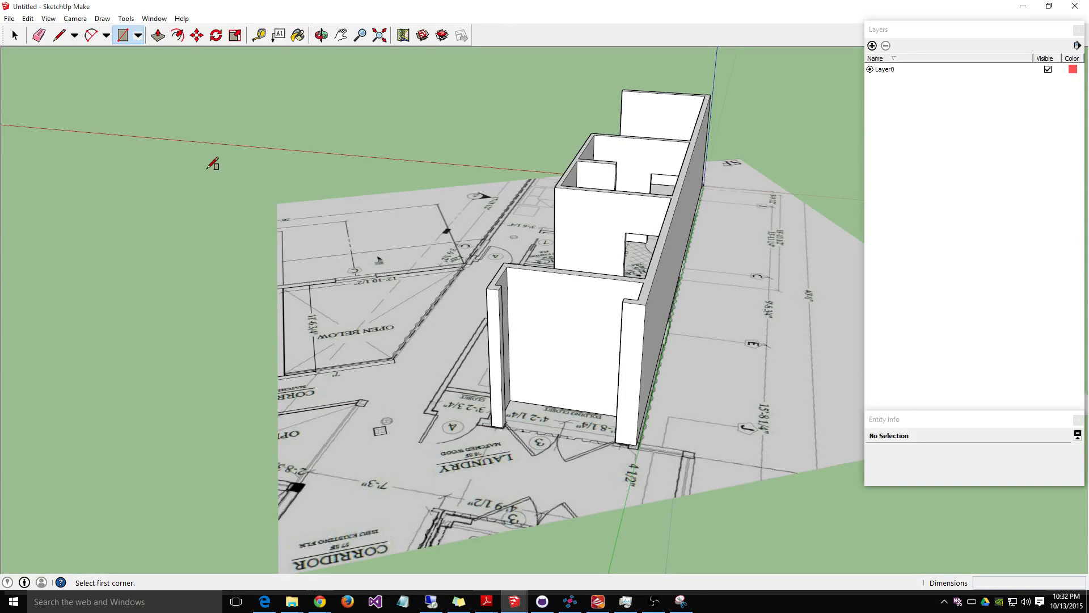
pyautogui.click(239, 169)
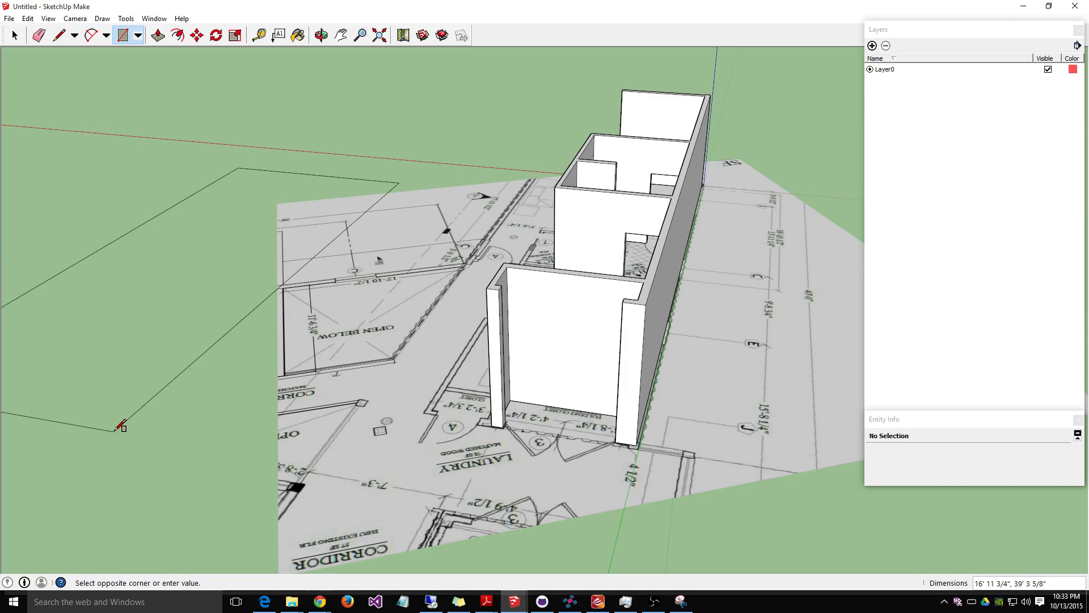
pyautogui.write("8',40")
pyautogui.press('Return')
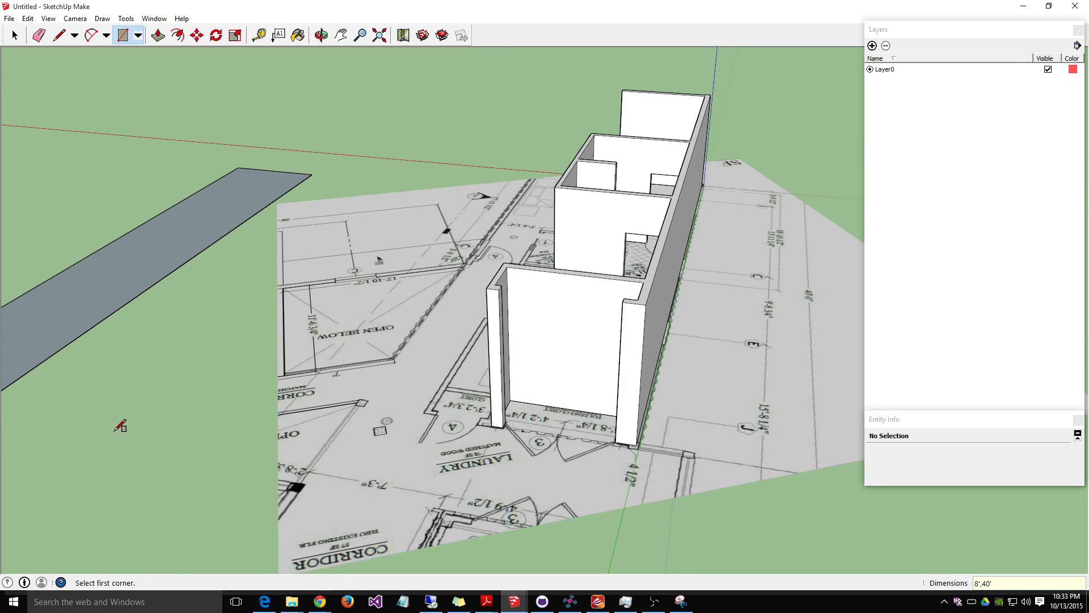
# Step: Push/Pull the 8' by 40' rectangle up 2" to make a floor slab
pyautogui.click(158, 36)
pyautogui.click(163, 260)
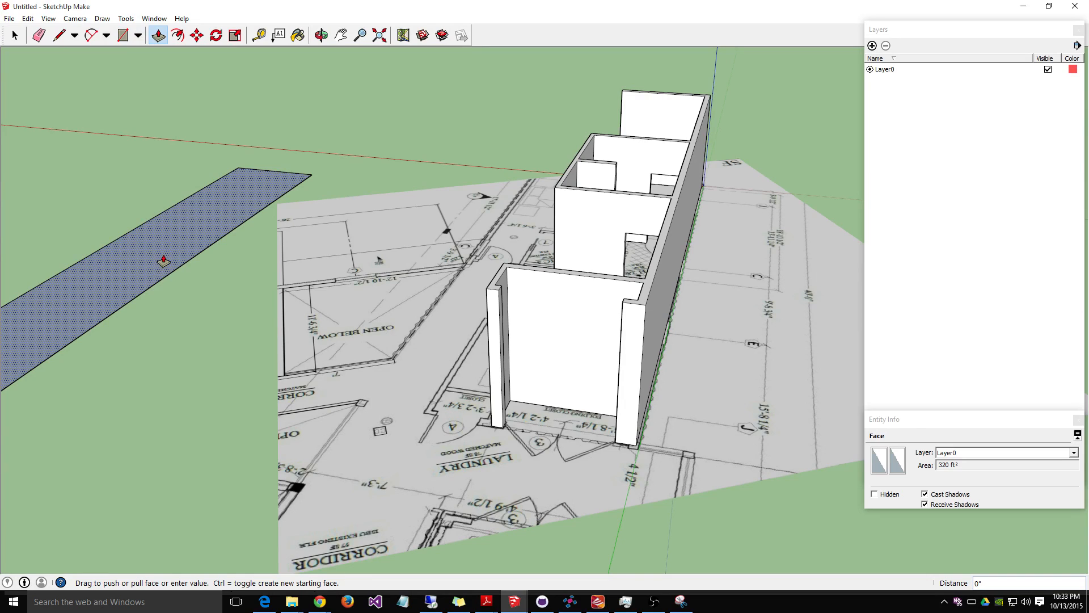
pyautogui.click(163, 259)
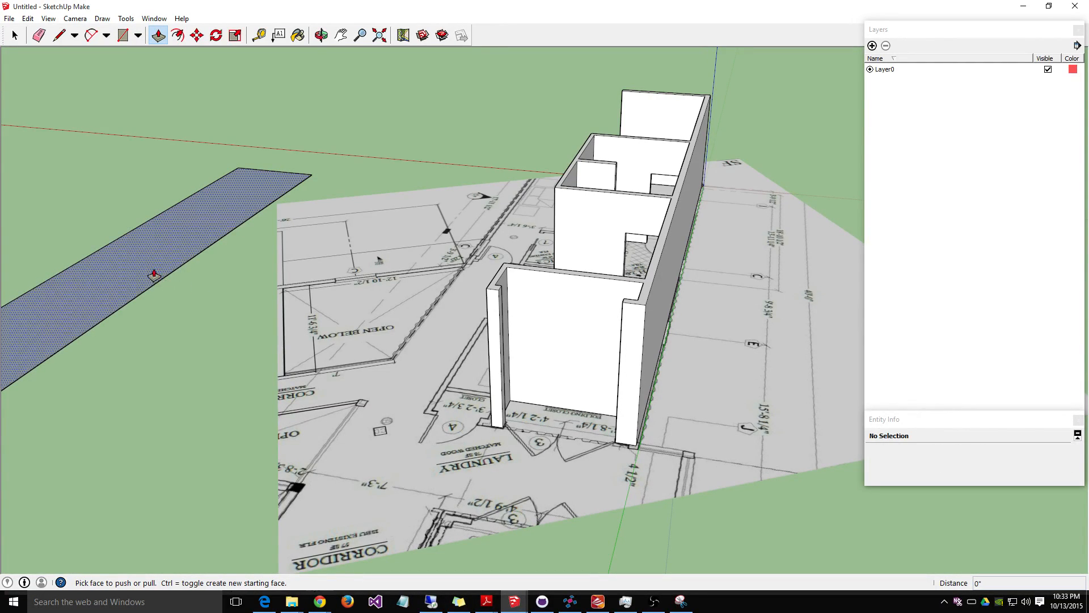
pyautogui.click(155, 274)
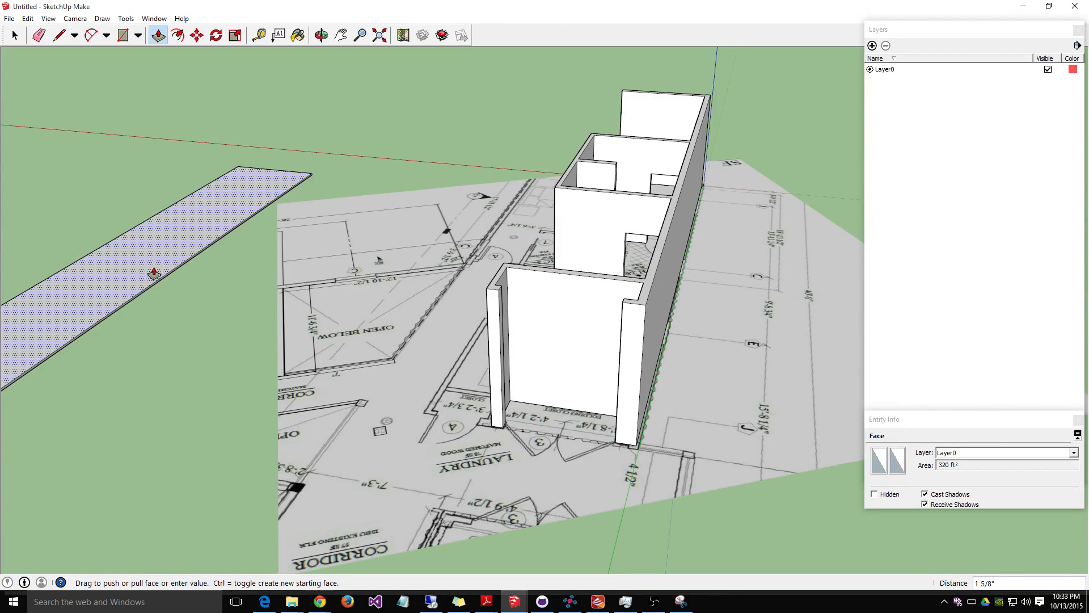
pyautogui.click(154, 274)
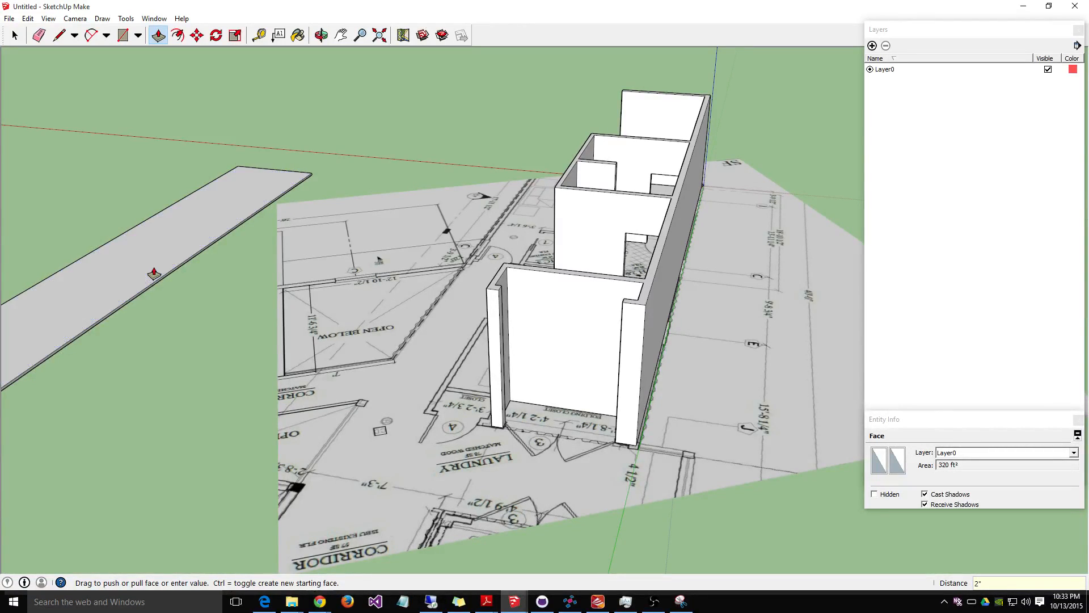
pyautogui.press('m')
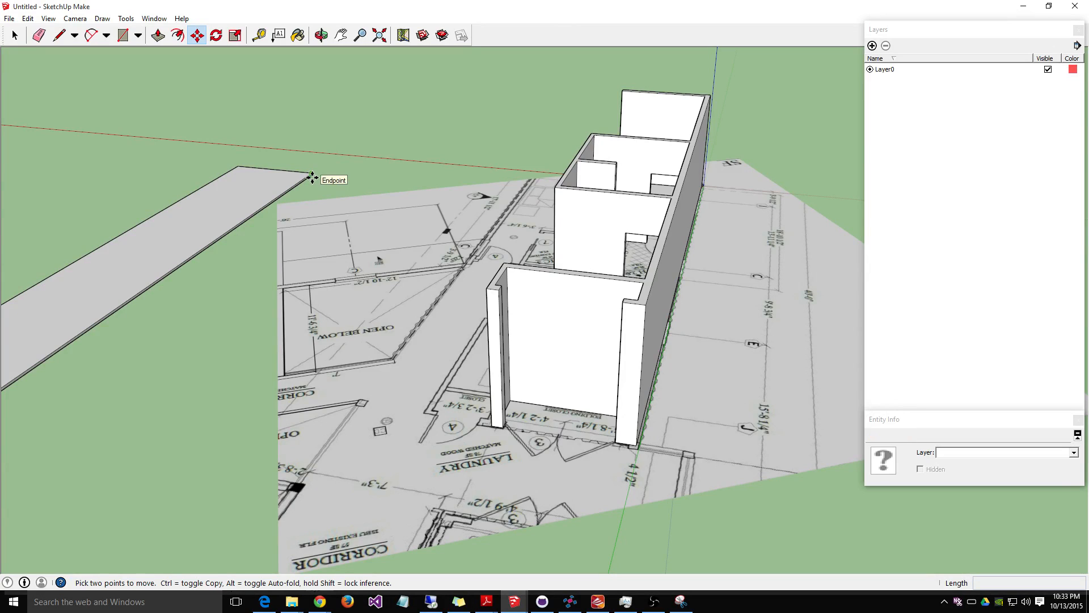
pyautogui.moveTo(151, 471)
pyautogui.mouseDown(button='middle')
pyautogui.moveTo(226, 450)
pyautogui.moveTo(157, 465)
pyautogui.mouseUp(button='middle')
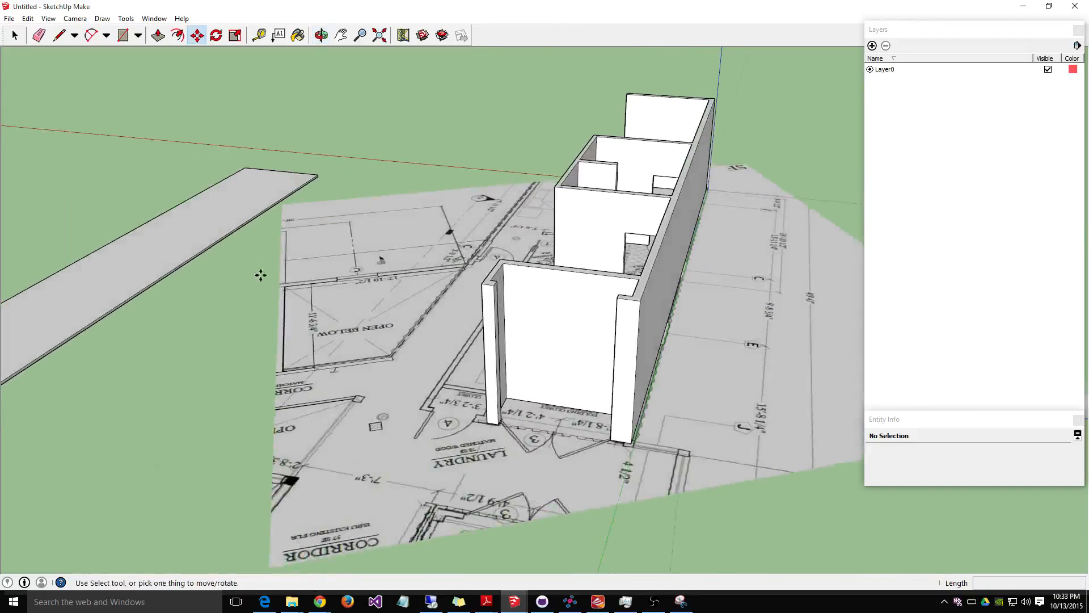
pyautogui.click(341, 35)
pyautogui.moveTo(131, 424); pyautogui.dragTo(220, 366)
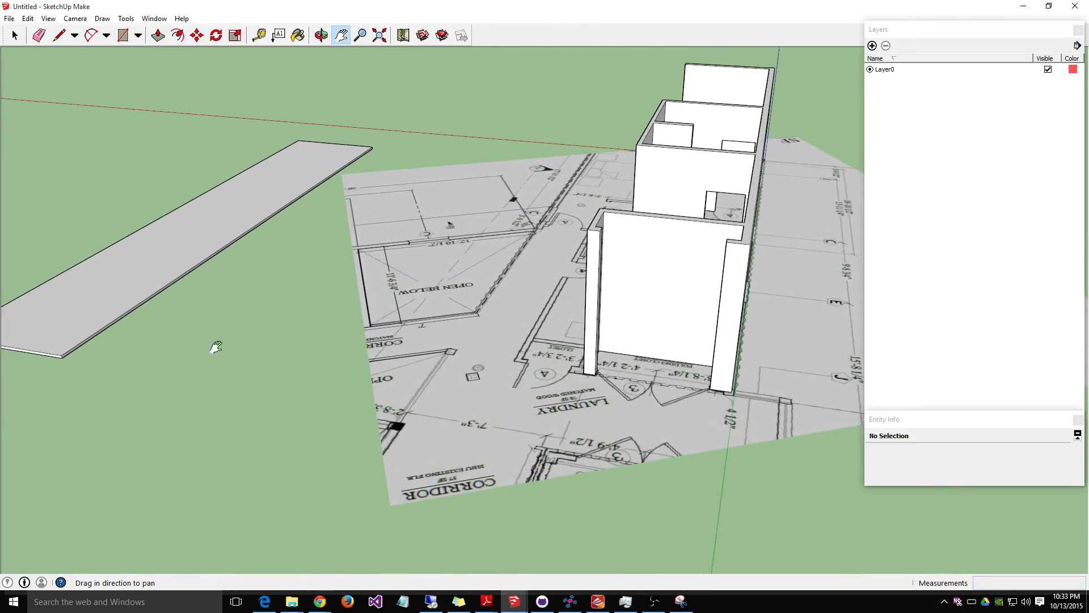
pyautogui.click(197, 35)
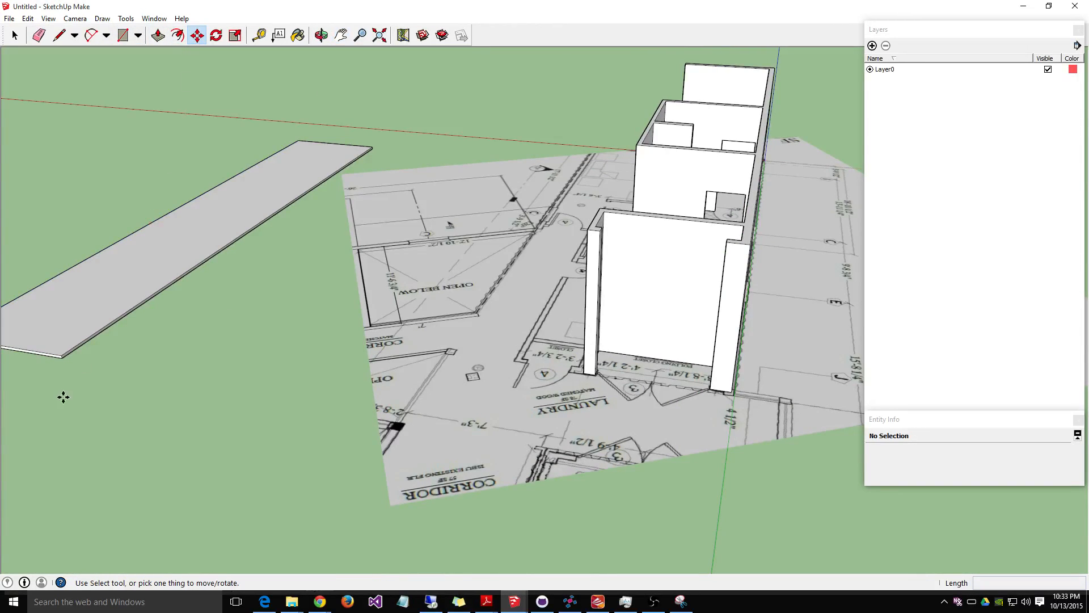
pyautogui.click(62, 353)
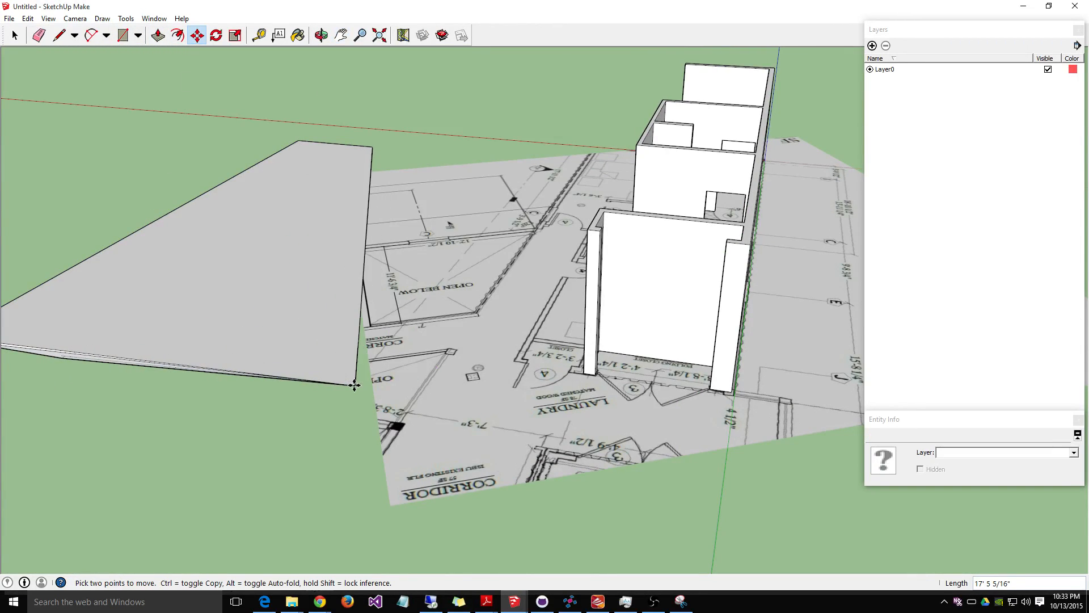
pyautogui.press('Escape')
pyautogui.scroll(-3, 171, 384)
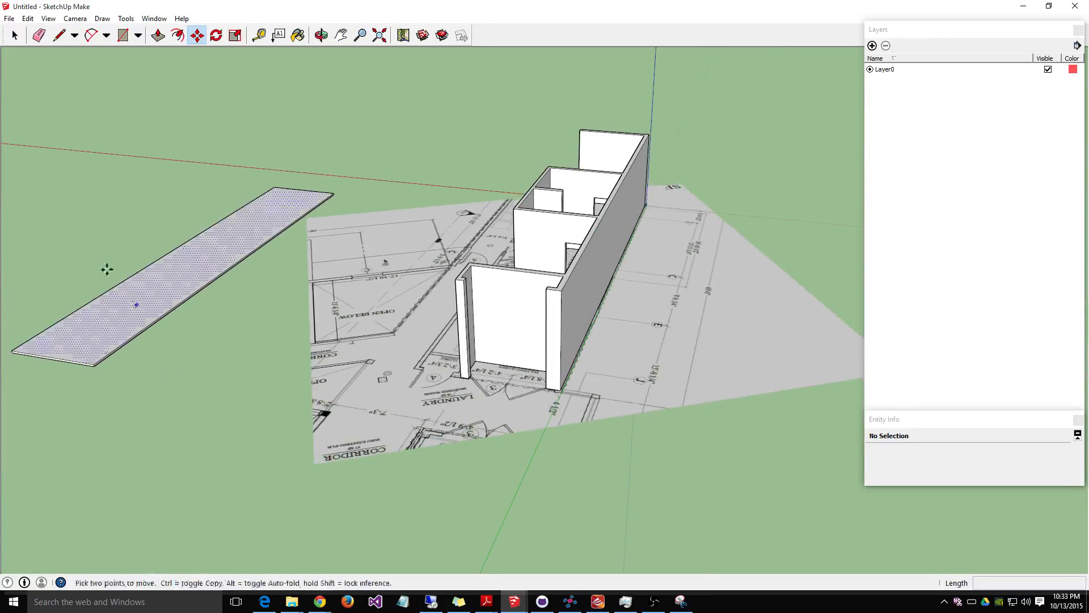
# Step: Select all faces and edges of the 8' by 40' floor slab and make them a group
pyautogui.click(15, 35)
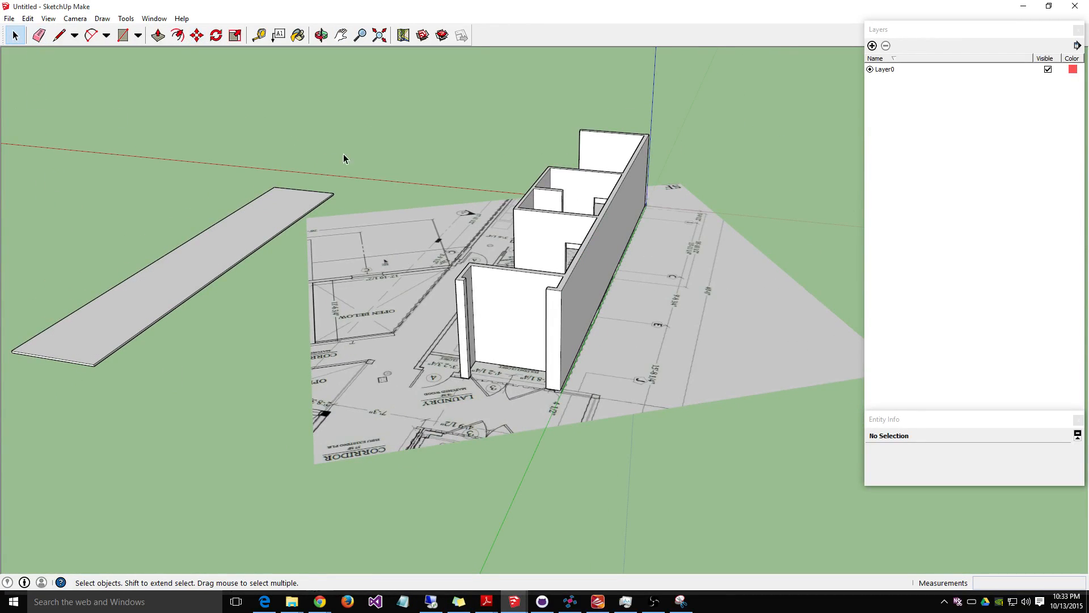
pyautogui.moveTo(1, 431); pyautogui.dragTo(20, 424)
pyautogui.keyDown('shift'); pyautogui.click(327, 347); pyautogui.keyUp('shift')
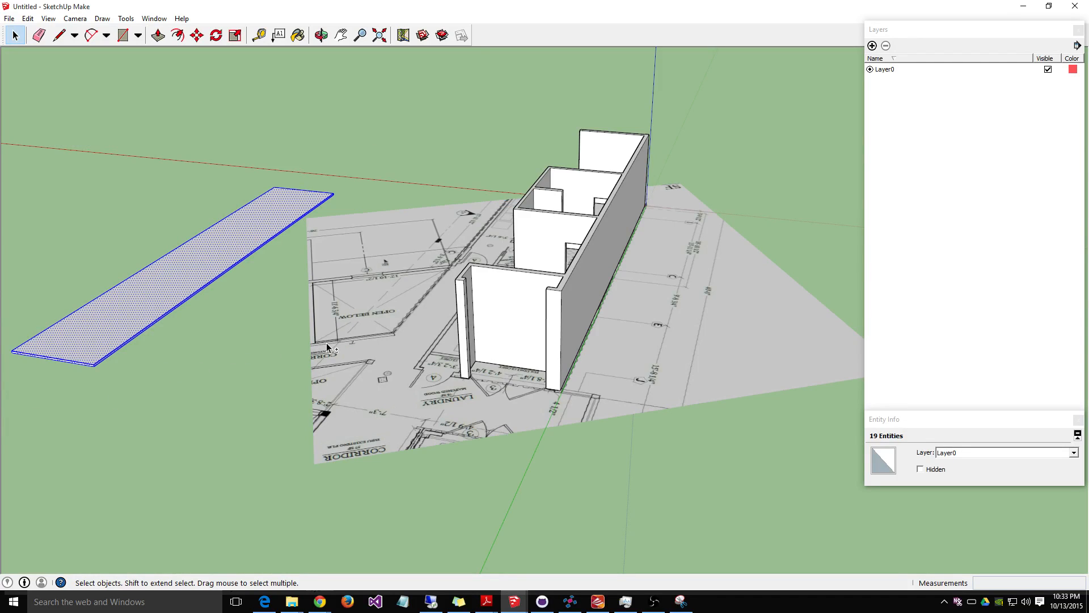
pyautogui.rightClick(171, 294)
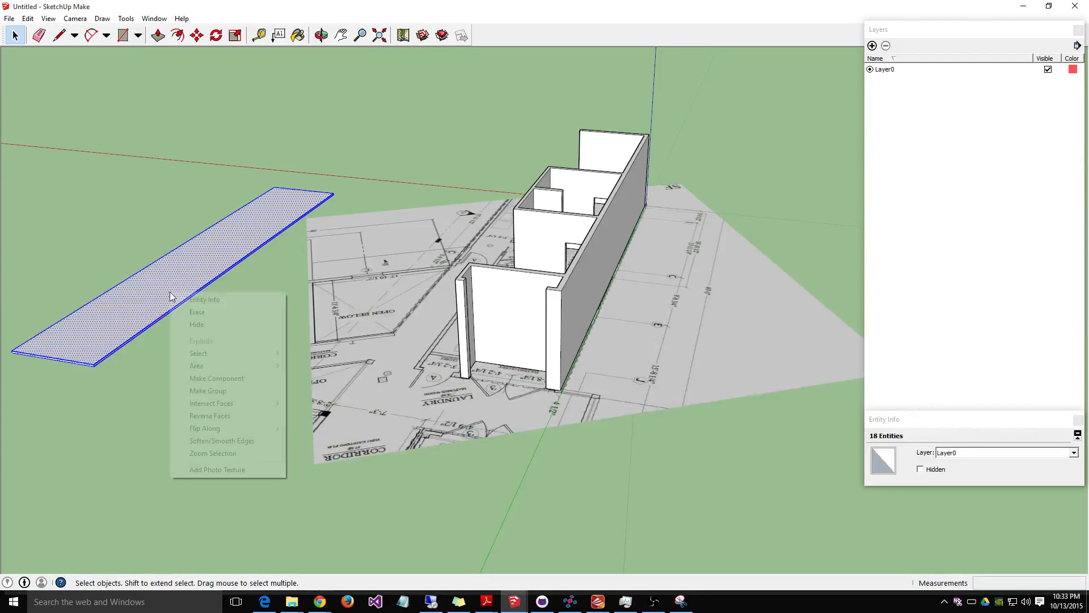
pyautogui.click(216, 390)
pyautogui.scroll(2, 190, 438)
pyautogui.scroll(-2, 189, 438)
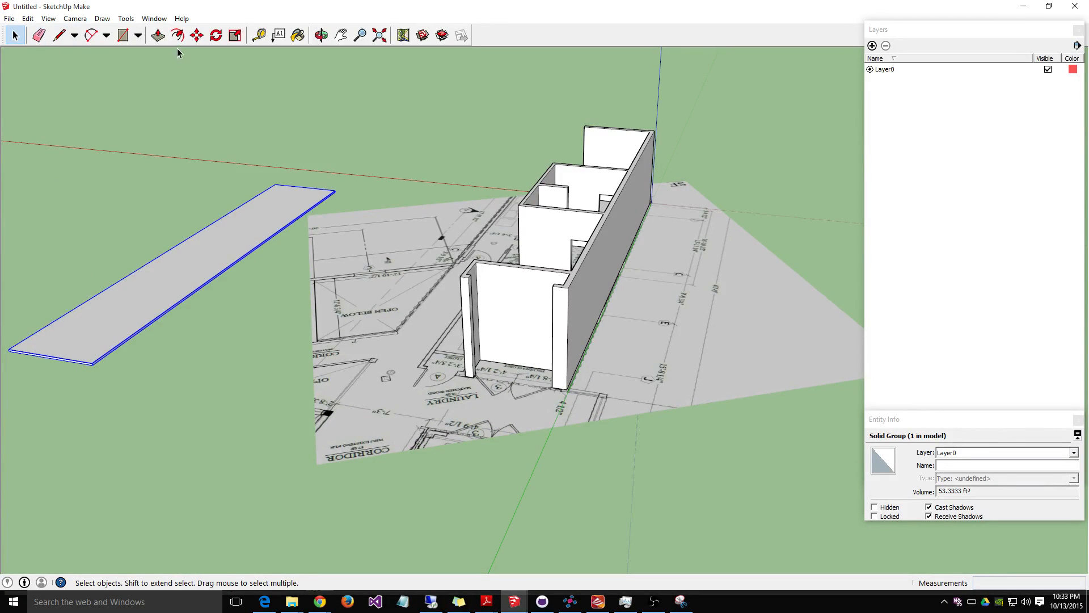
# Step: Move the floor slab group by its near corner to the long outer wall's base corner at the closet end
pyautogui.click(197, 35)
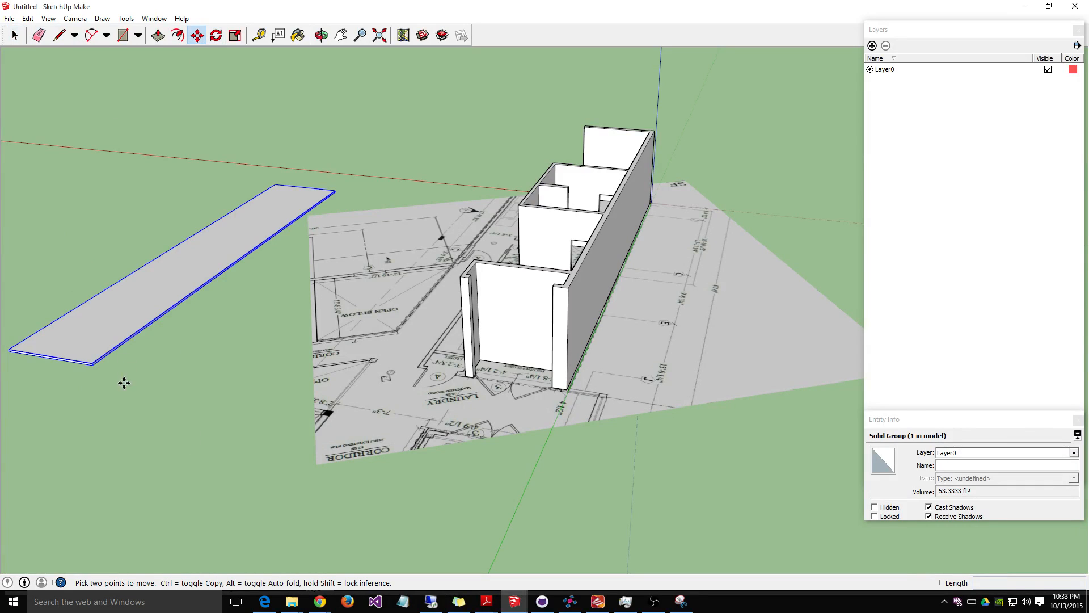
pyautogui.click(94, 363)
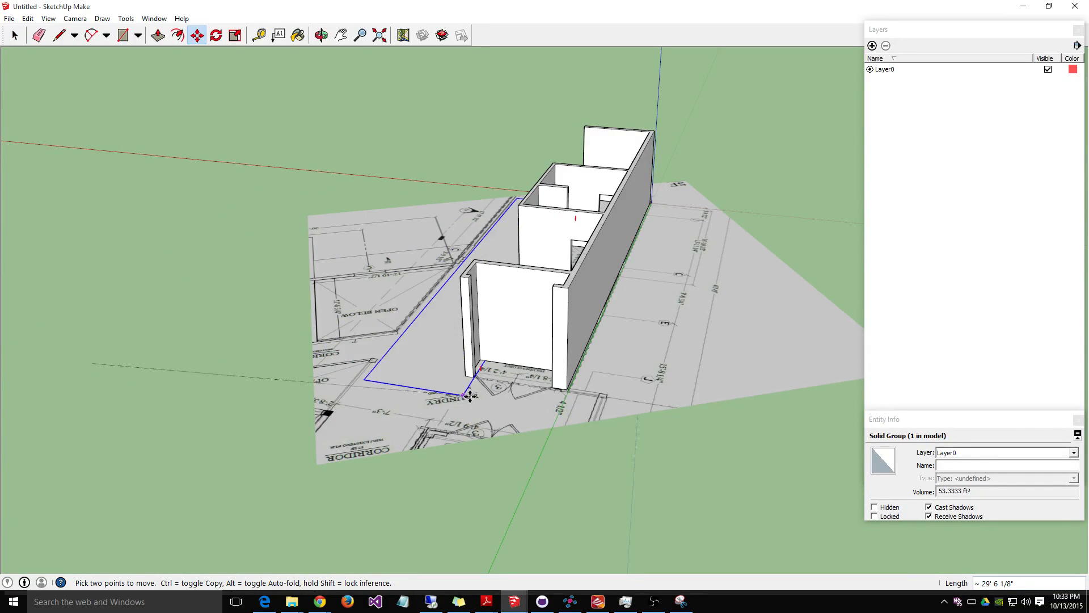
pyautogui.click(560, 392)
# Step: Adjust the floor slab group's position beneath the walls with Move, starting from its closet-end edge
pyautogui.scroll(2, 593, 448)
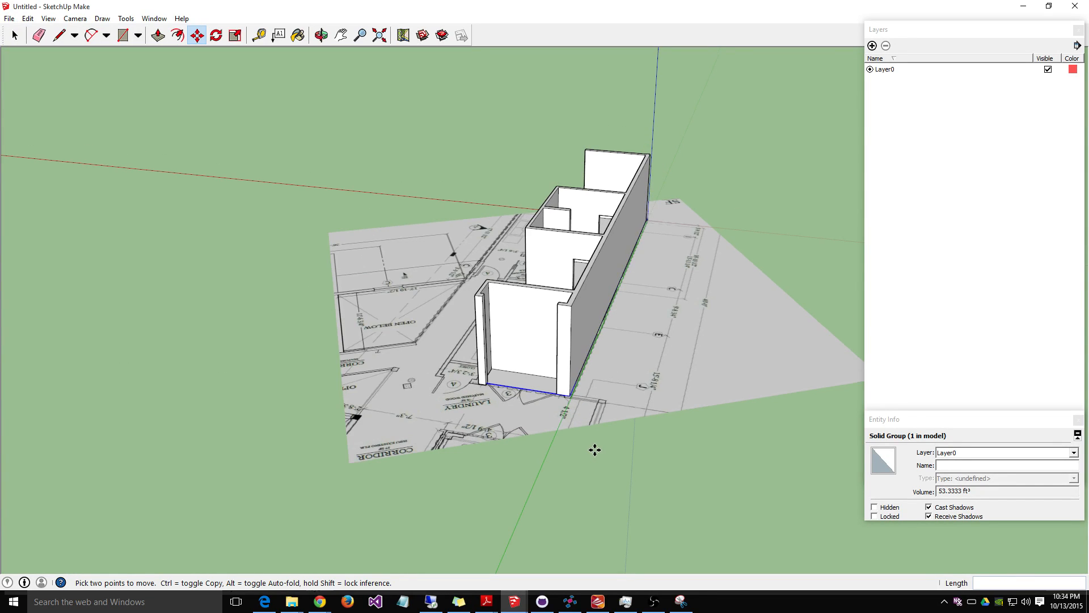
pyautogui.scroll(2, 595, 450)
pyautogui.scroll(3, 594, 450)
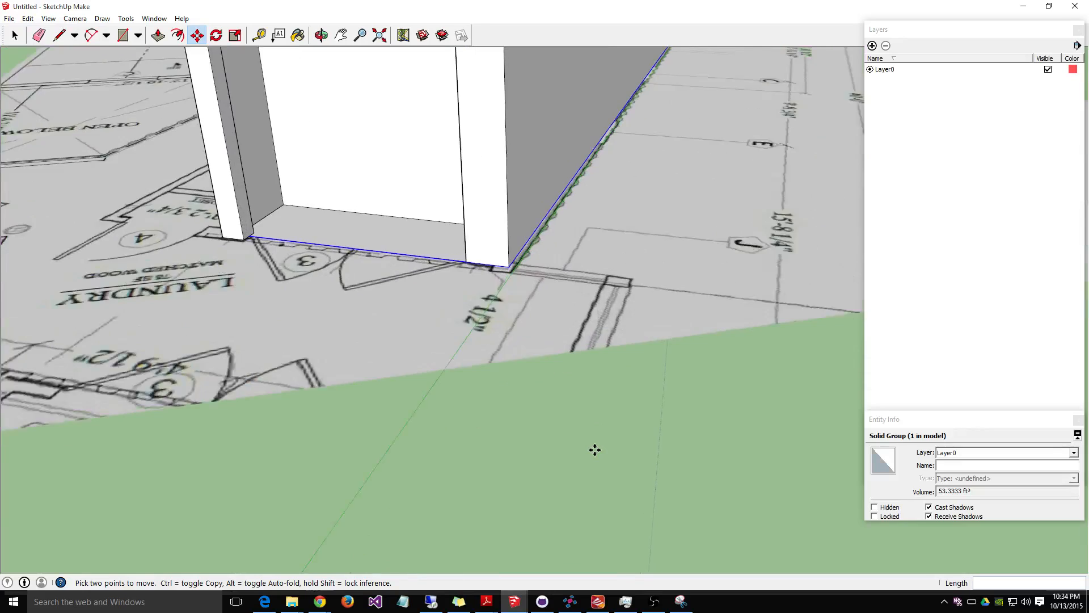
pyautogui.scroll(-6, 595, 450)
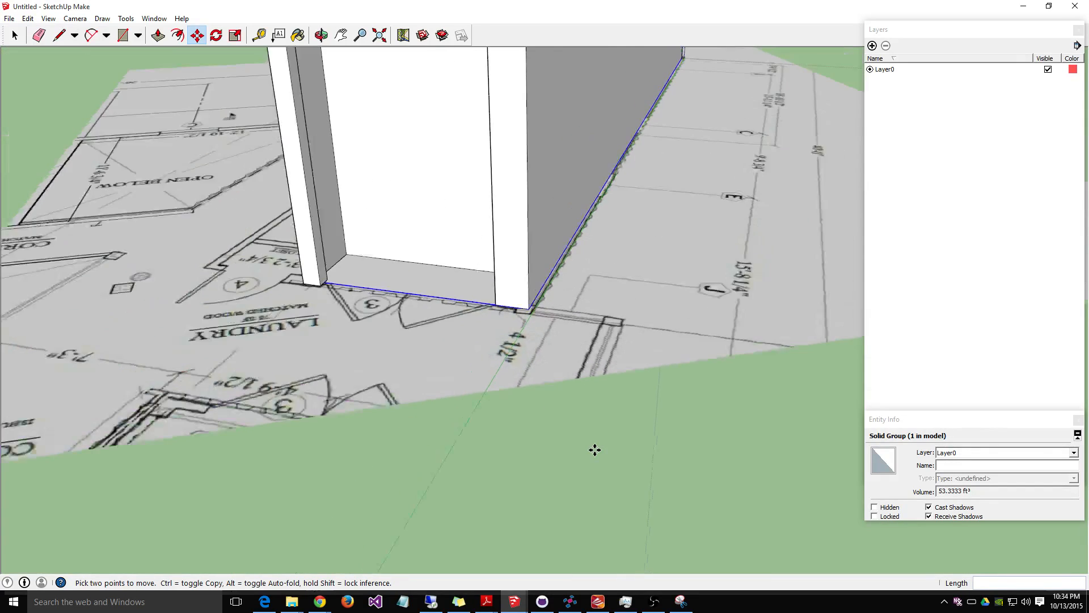
pyautogui.moveTo(157, 310); pyautogui.dragTo(727, 316, button='middle')
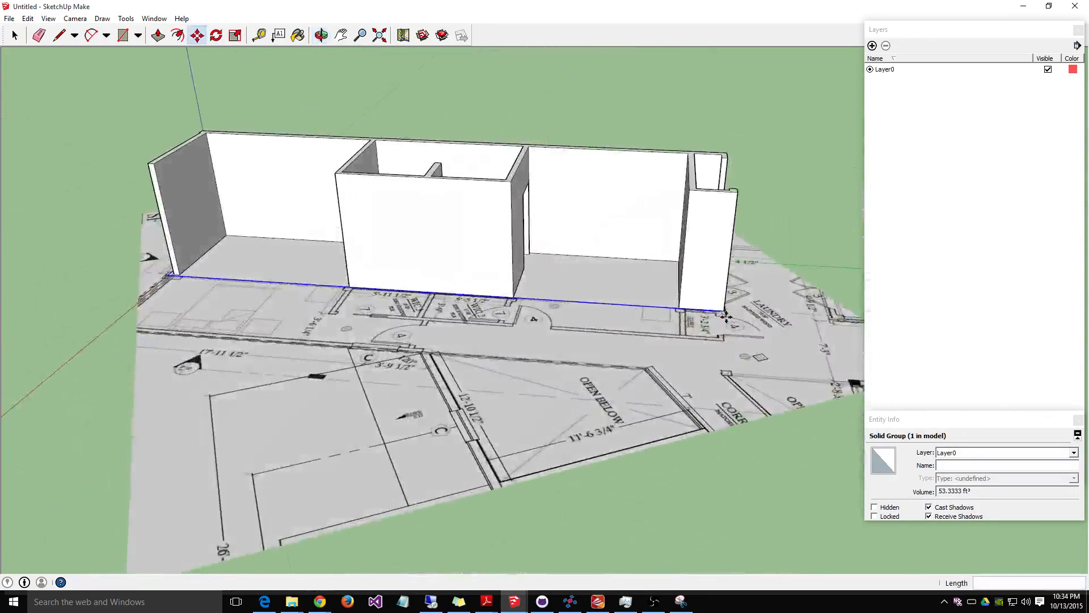
pyautogui.moveTo(77, 360); pyautogui.dragTo(280, 433, button='middle')
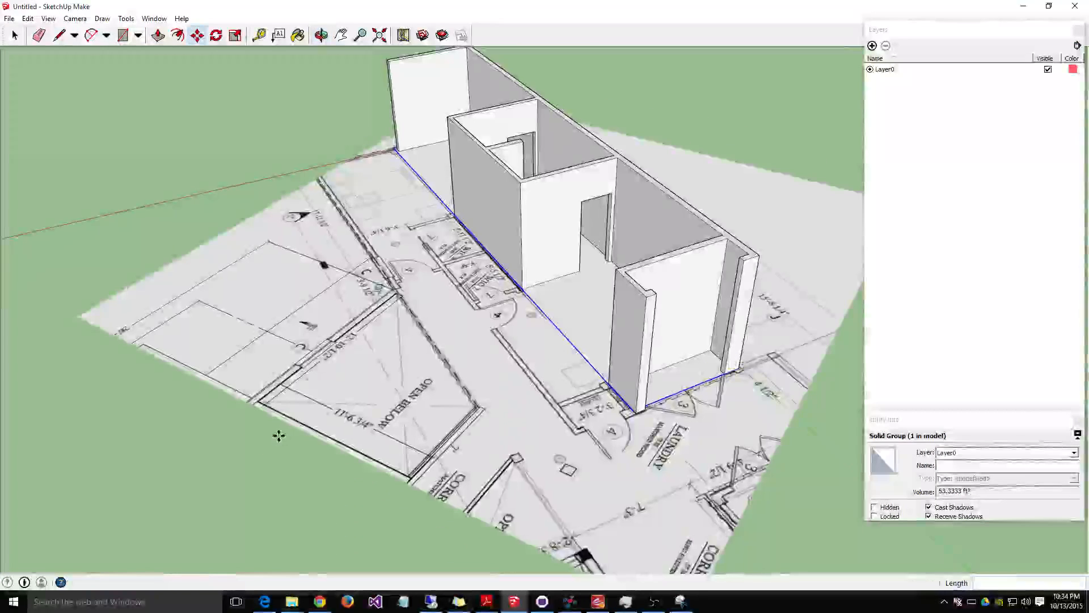
pyautogui.click(680, 393)
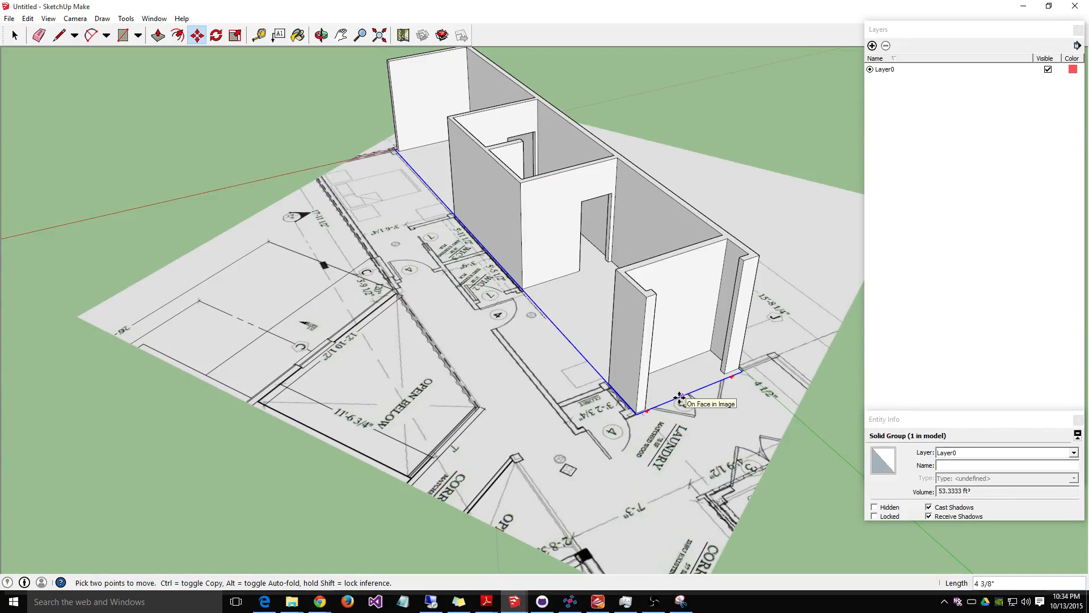
# Step: Delete the floor-plan reference image lying beneath the container walls
pyautogui.click(679, 394)
pyautogui.moveTo(158, 187); pyautogui.dragTo(705, 179, button='middle')
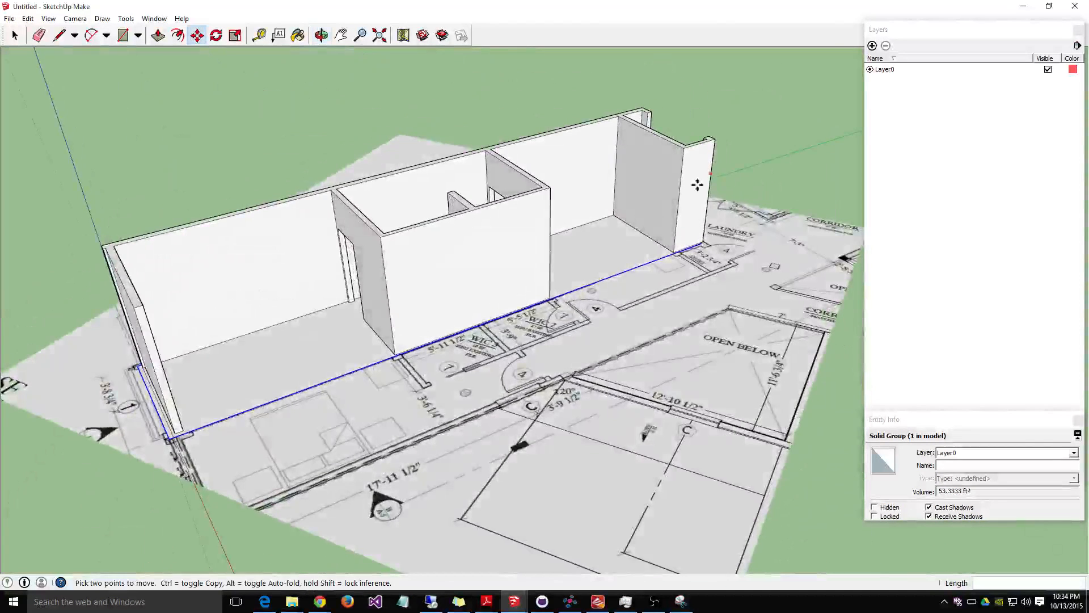
pyautogui.moveTo(141, 496); pyautogui.dragTo(196, 457, button='middle')
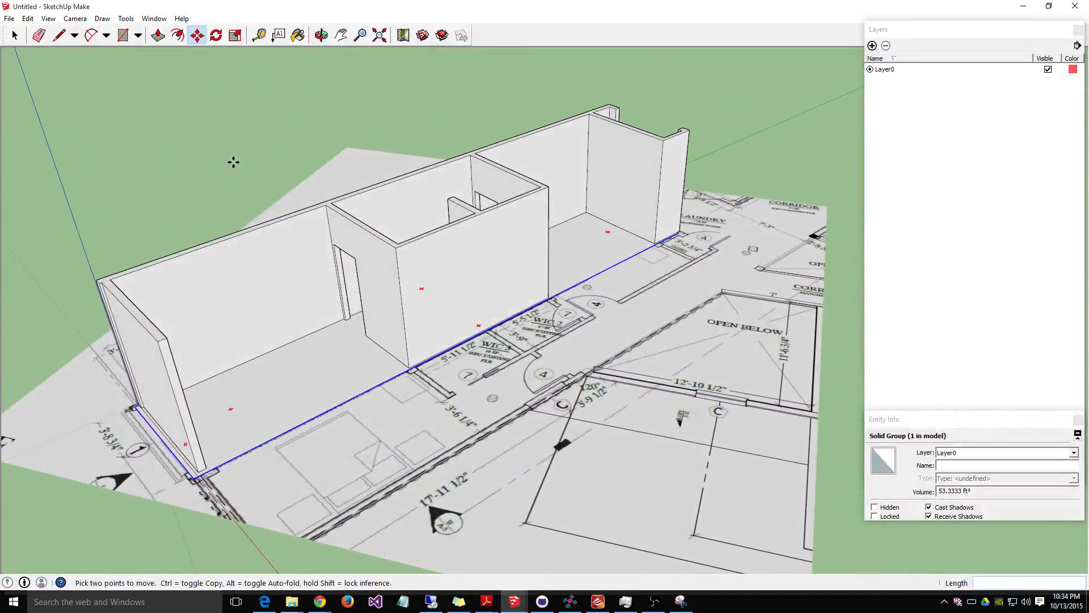
pyautogui.scroll(-1, 248, 372)
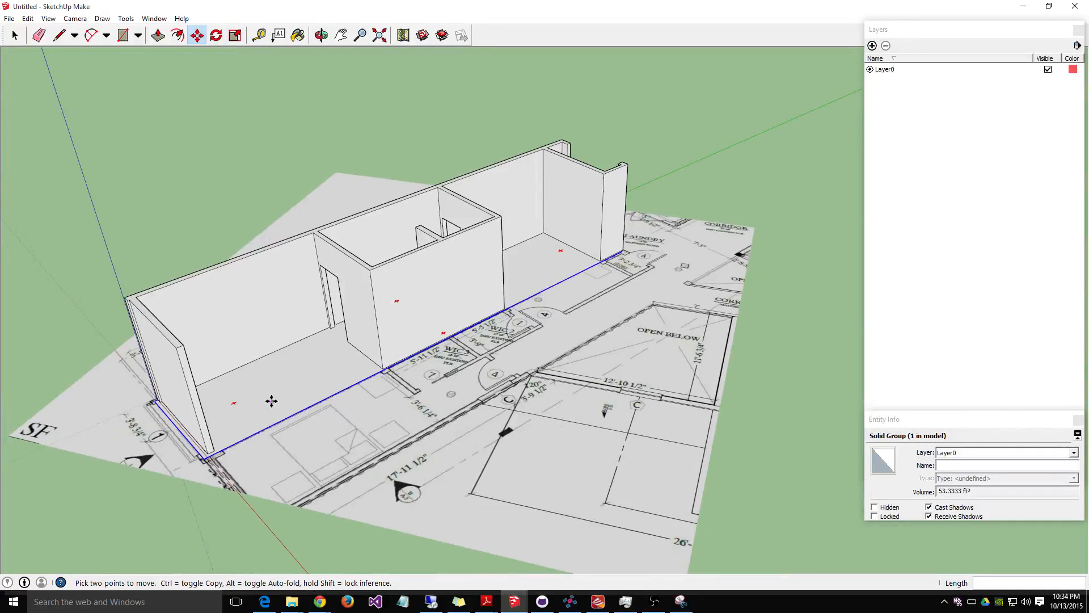
pyautogui.scroll(-1, 185, 229)
pyautogui.click(15, 35)
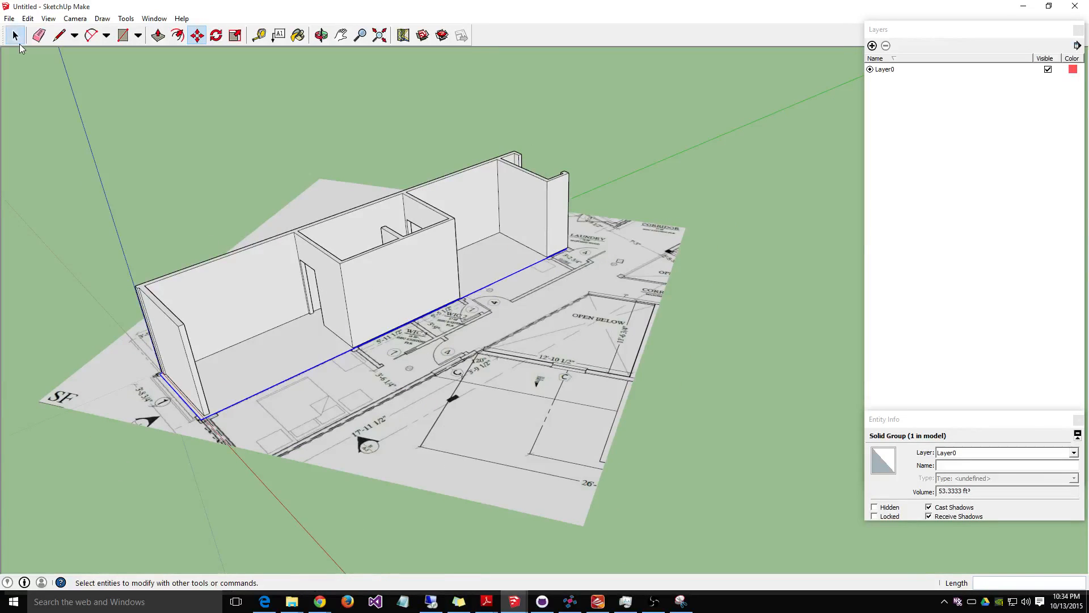
pyautogui.click(464, 373)
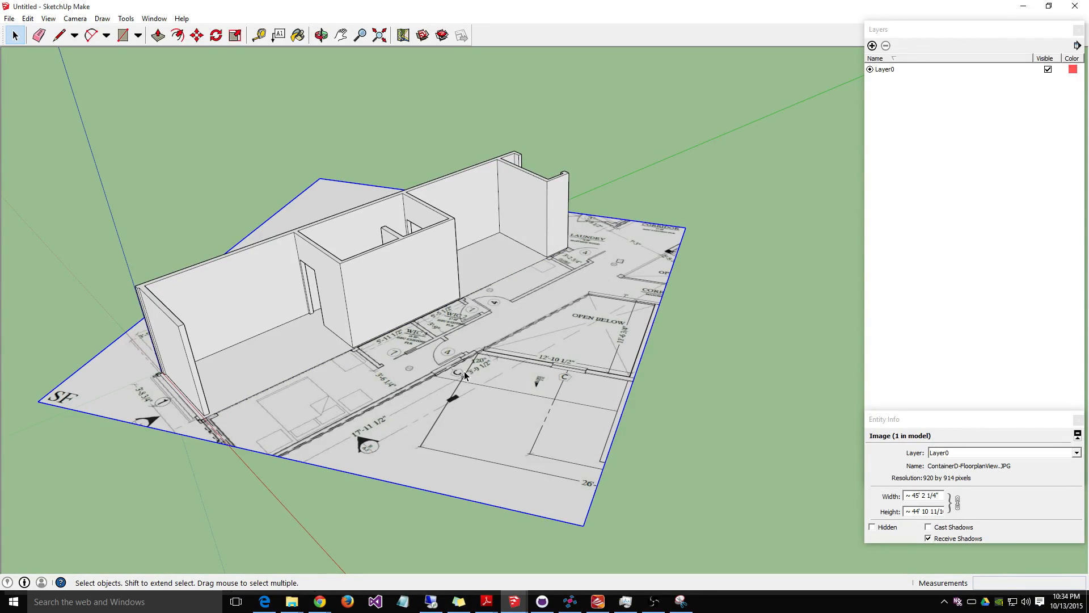
pyautogui.press('Delete')
# Step: Select the whole container model and start an STL export in millimetres with ASCII format
pyautogui.moveTo(492, 418); pyautogui.dragTo(607, 401, button='middle')
pyautogui.scroll(-1, 211, 220)
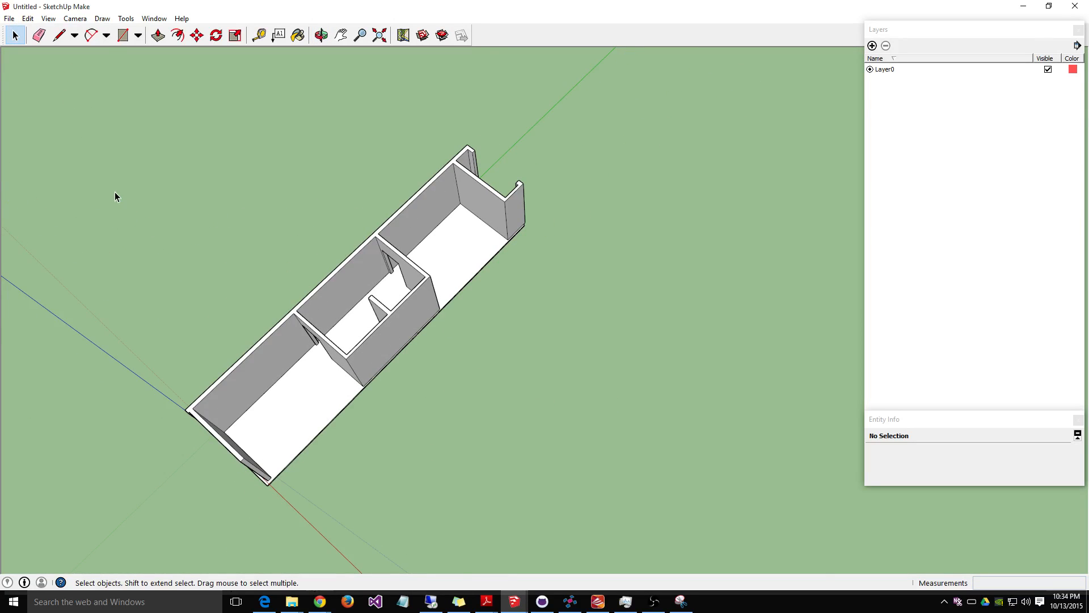
pyautogui.moveTo(109, 129); pyautogui.dragTo(607, 547)
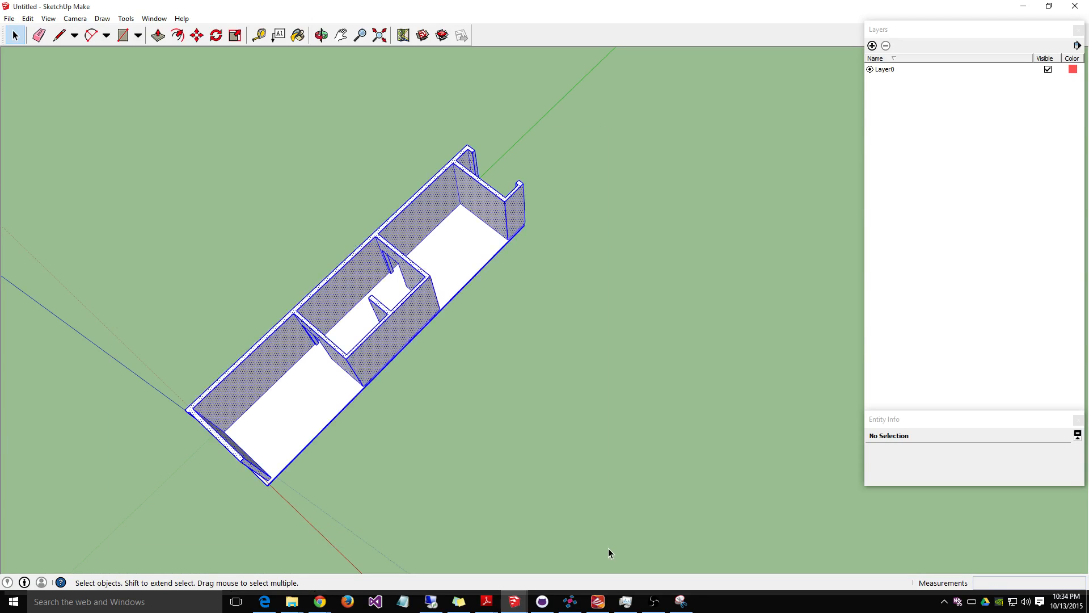
pyautogui.click(9, 18)
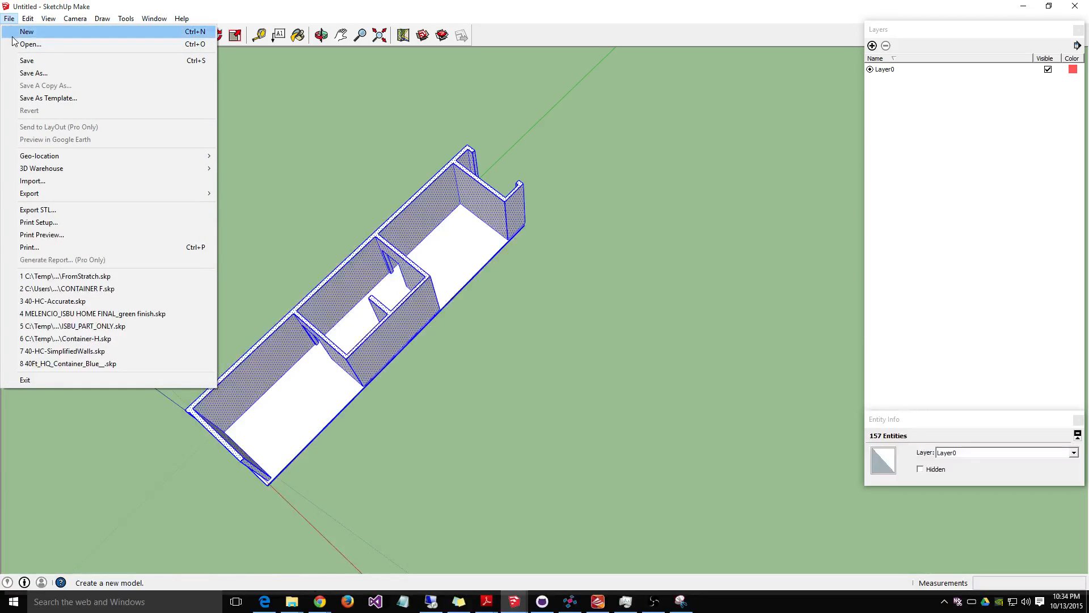
pyautogui.click(97, 210)
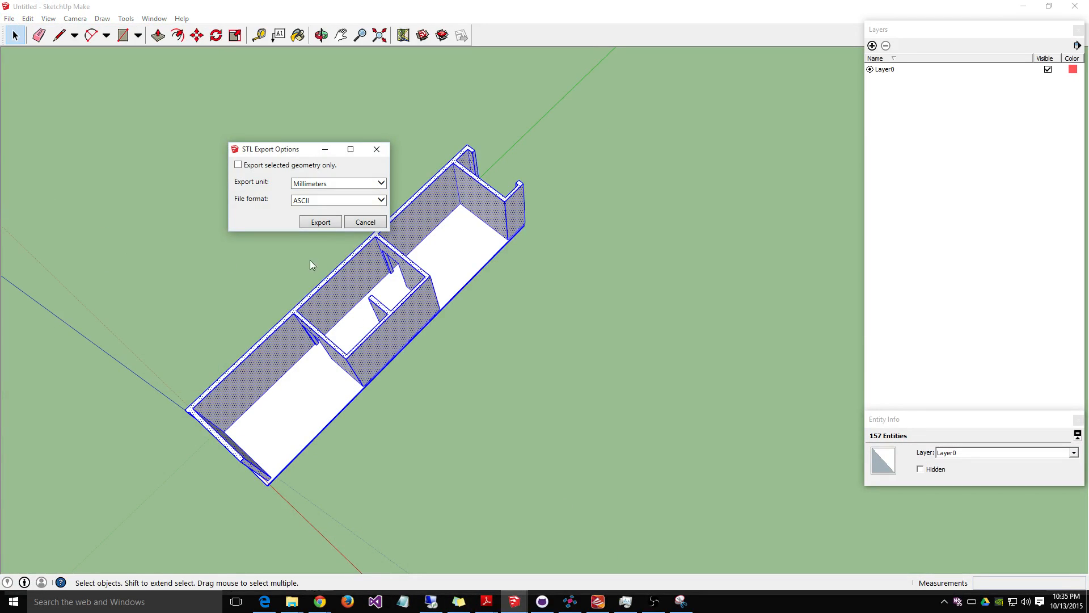
pyautogui.click(320, 222)
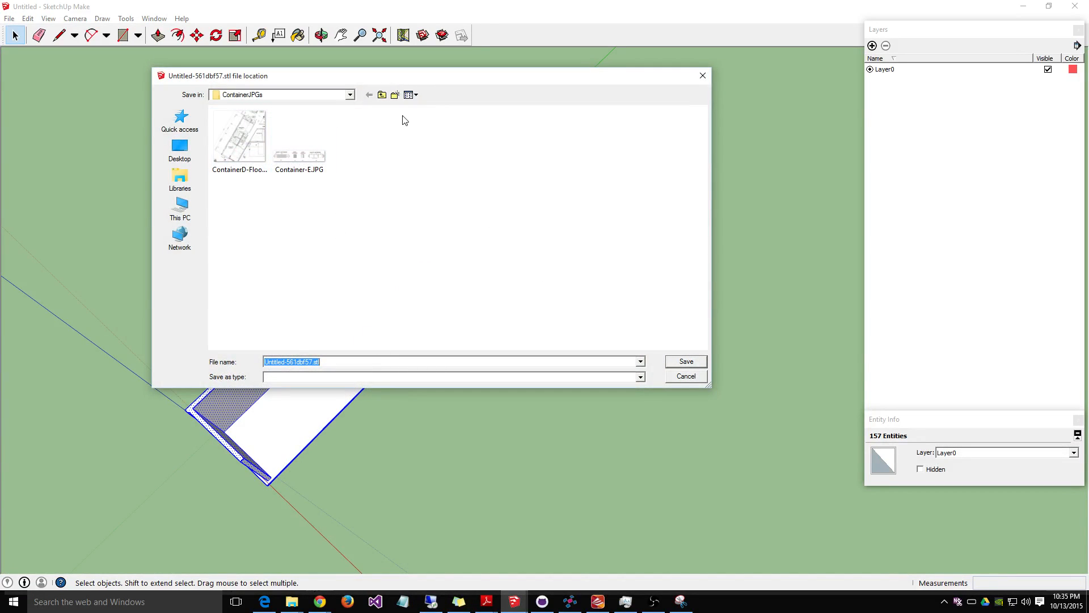
# Step: Save the STL export as ContainerD-Simple in the 3DPrinting-ContainerHome folder
pyautogui.click(182, 120)
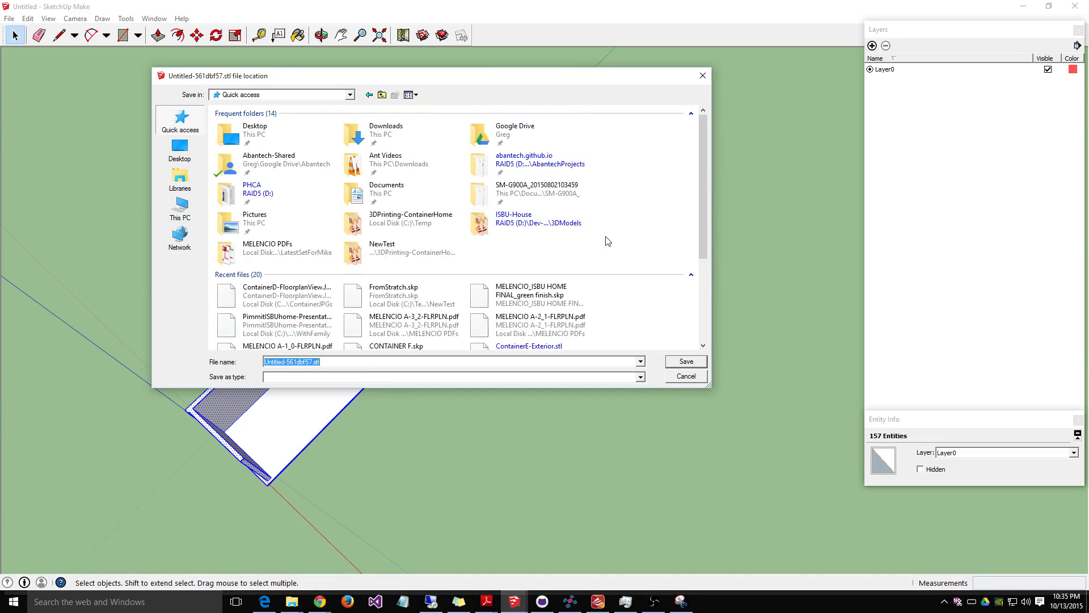
pyautogui.scroll(-3, 454, 291)
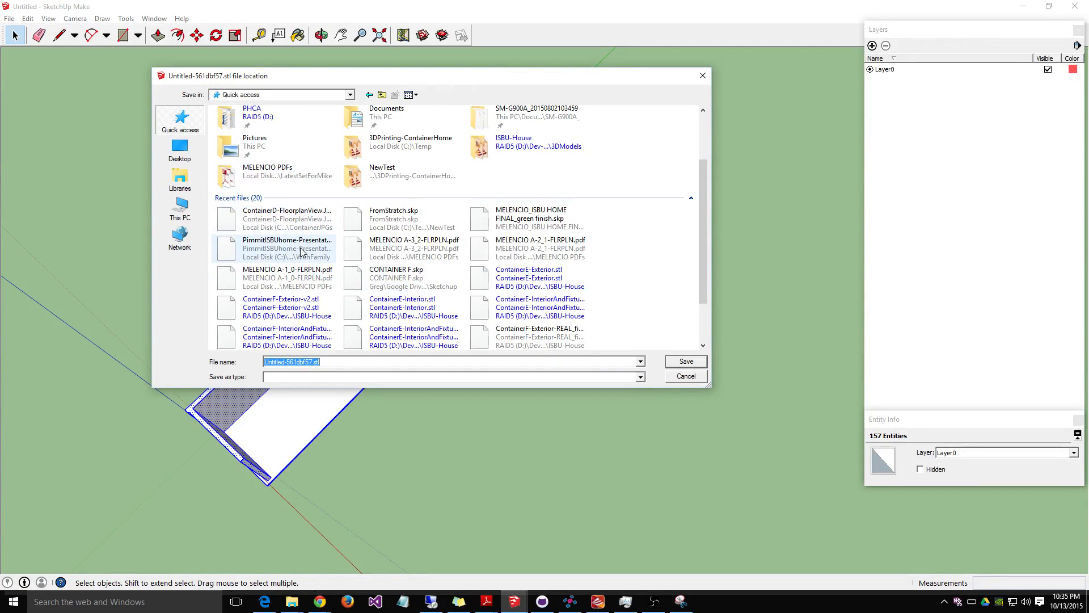
pyautogui.scroll(3, 304, 254)
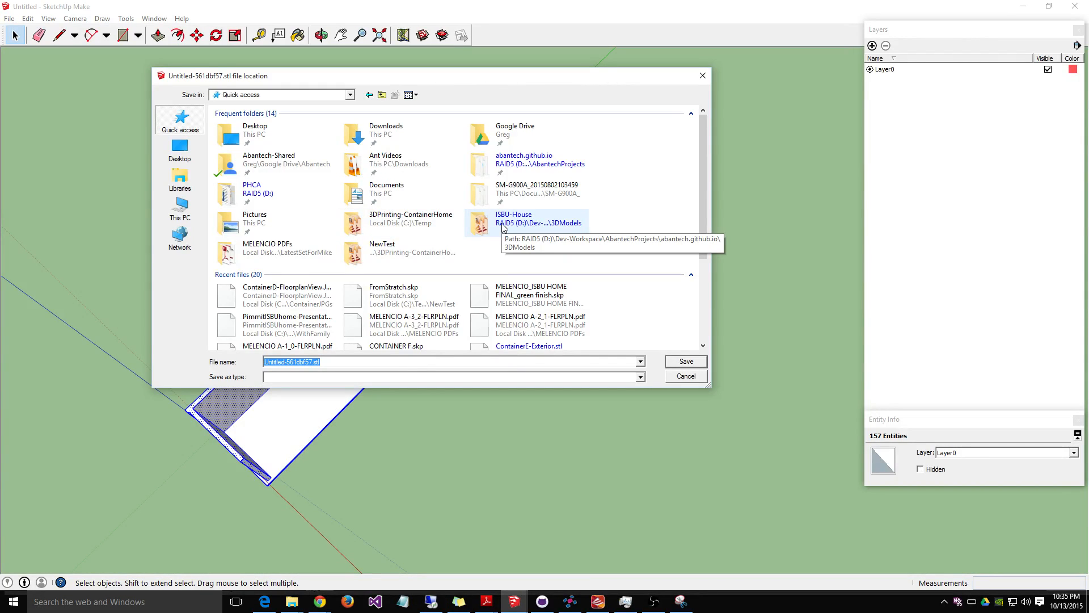
pyautogui.doubleClick(413, 214)
pyautogui.click(354, 349)
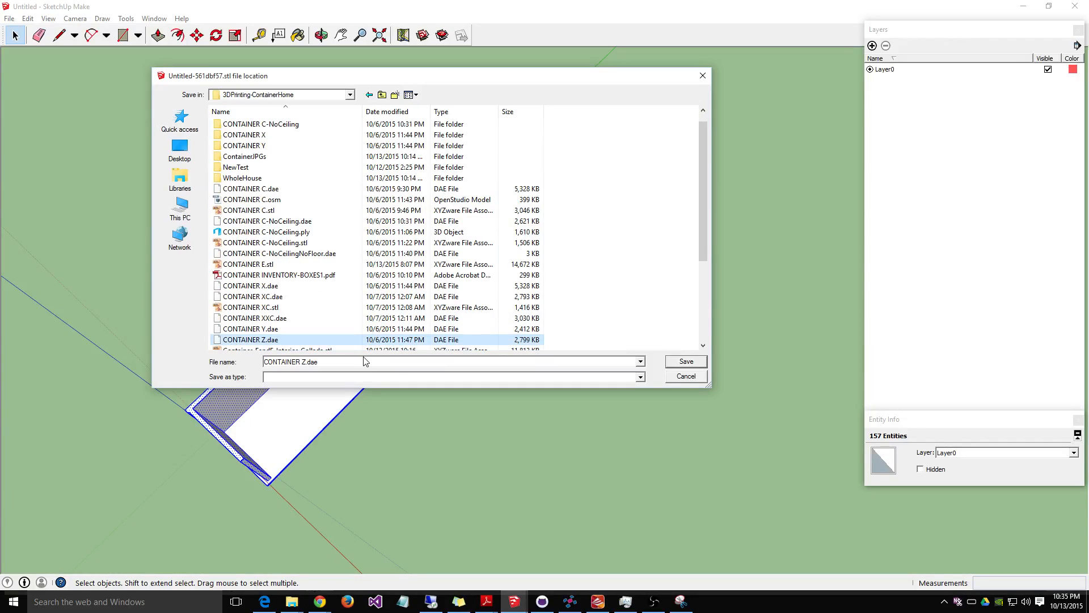
pyautogui.click(365, 361)
pyautogui.write('Co')
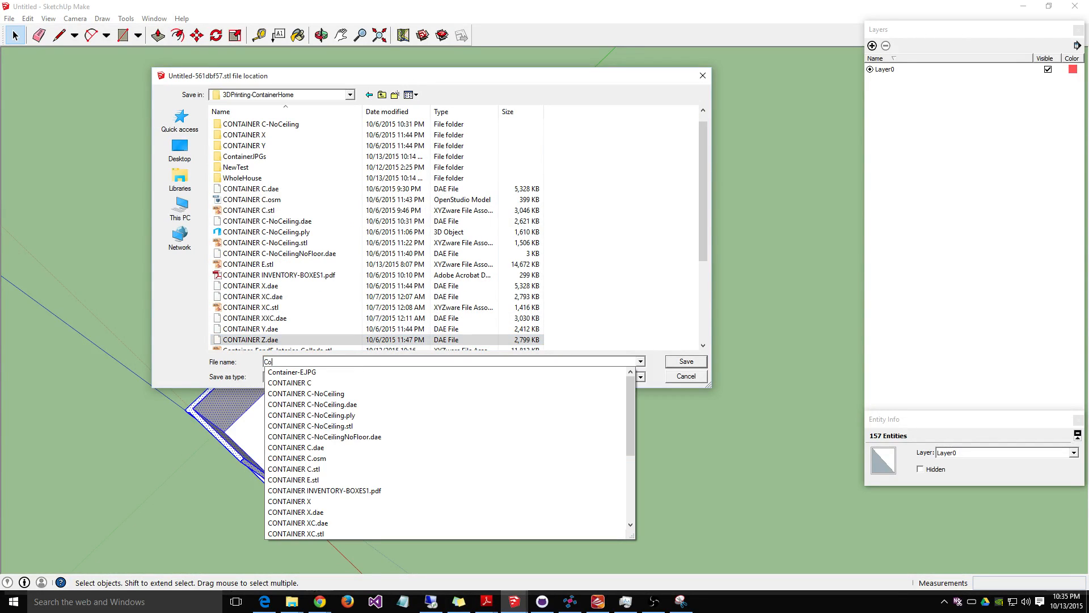
pyautogui.write('D-Simple')
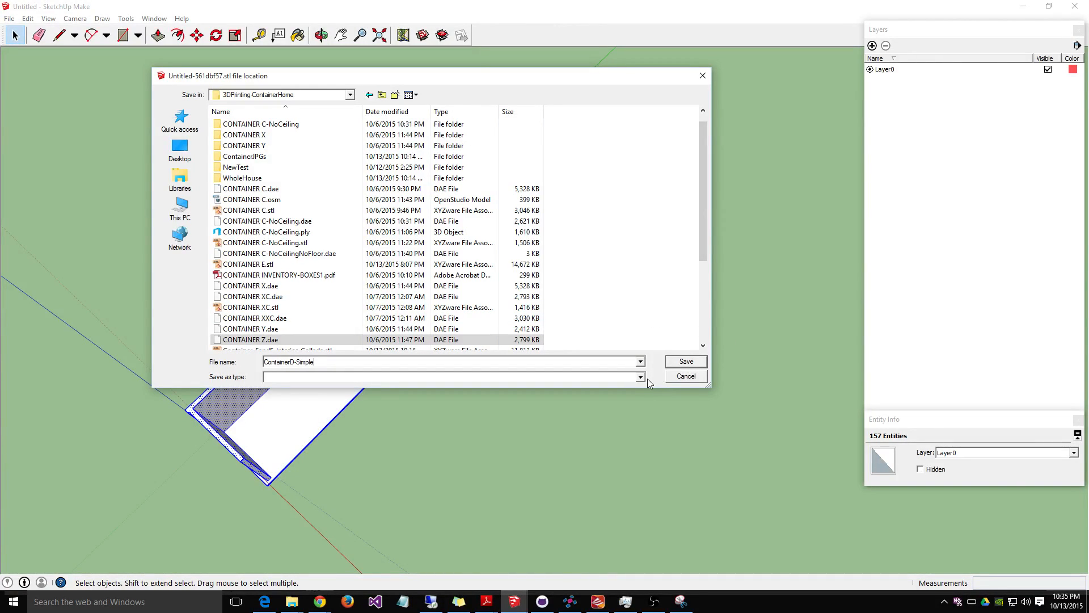
pyautogui.click(686, 363)
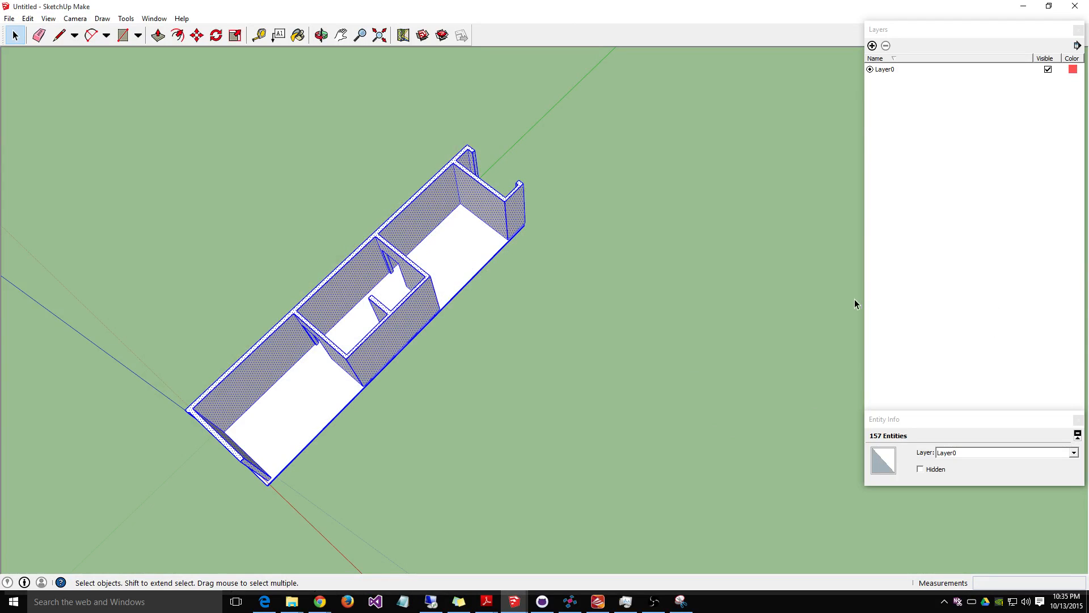
# Step: Switch to the ISBU_PART_ONLY-MinimalContainers model and examine its upper-floor interior walls, columns and openings
pyautogui.moveTo(606, 10)
pyautogui.mouseDown()
pyautogui.moveTo(600, 24)
pyautogui.moveTo(0, 42)
pyautogui.mouseUp()
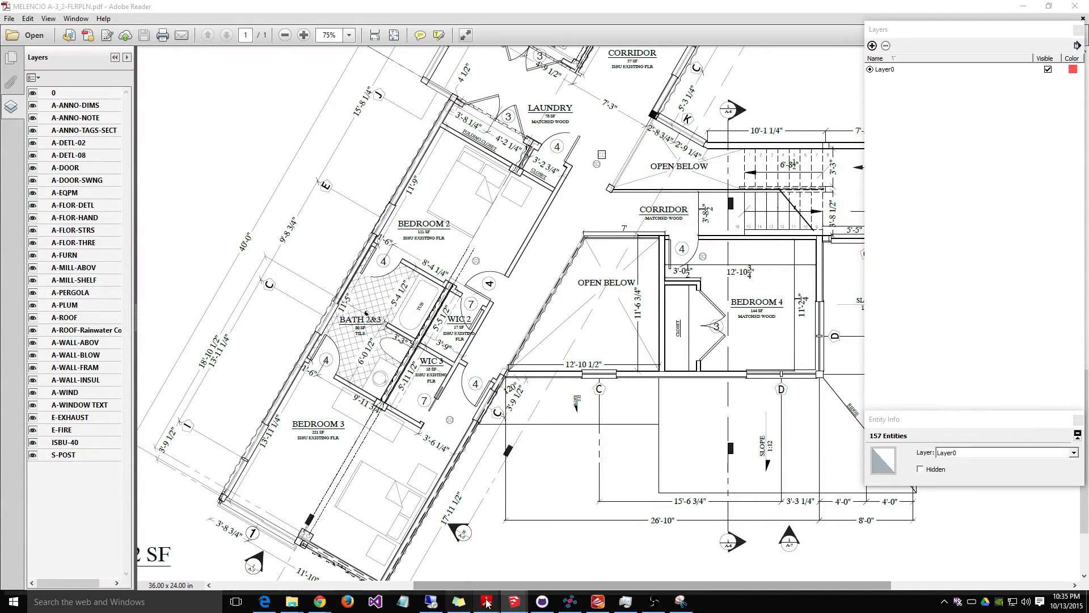
pyautogui.moveTo(515, 601)
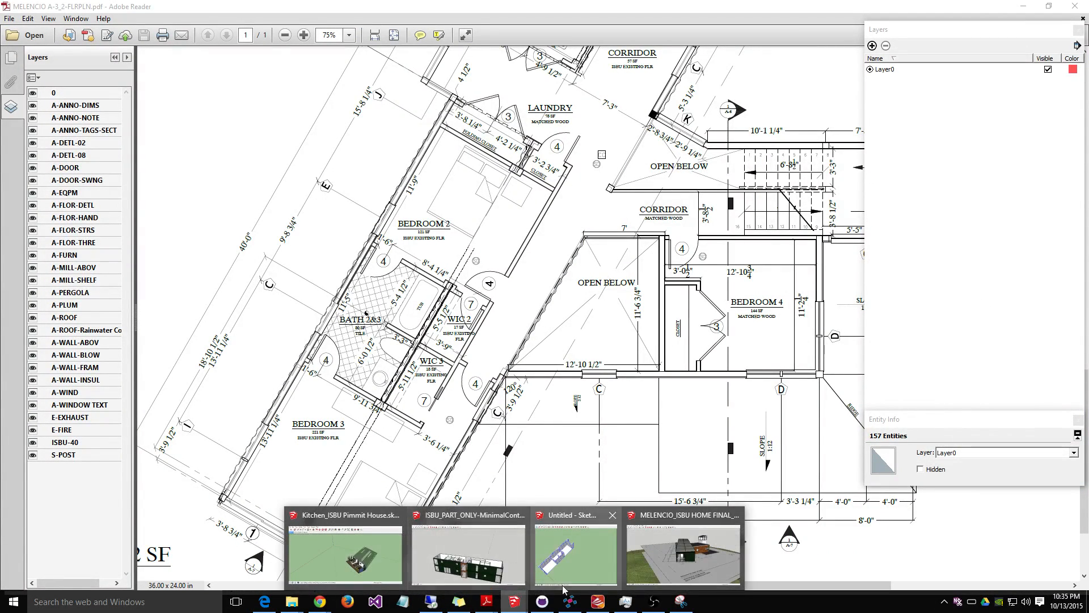
pyautogui.click(476, 572)
pyautogui.moveTo(624, 305); pyautogui.dragTo(636, 406, button='middle')
pyautogui.scroll(10, 568, 409)
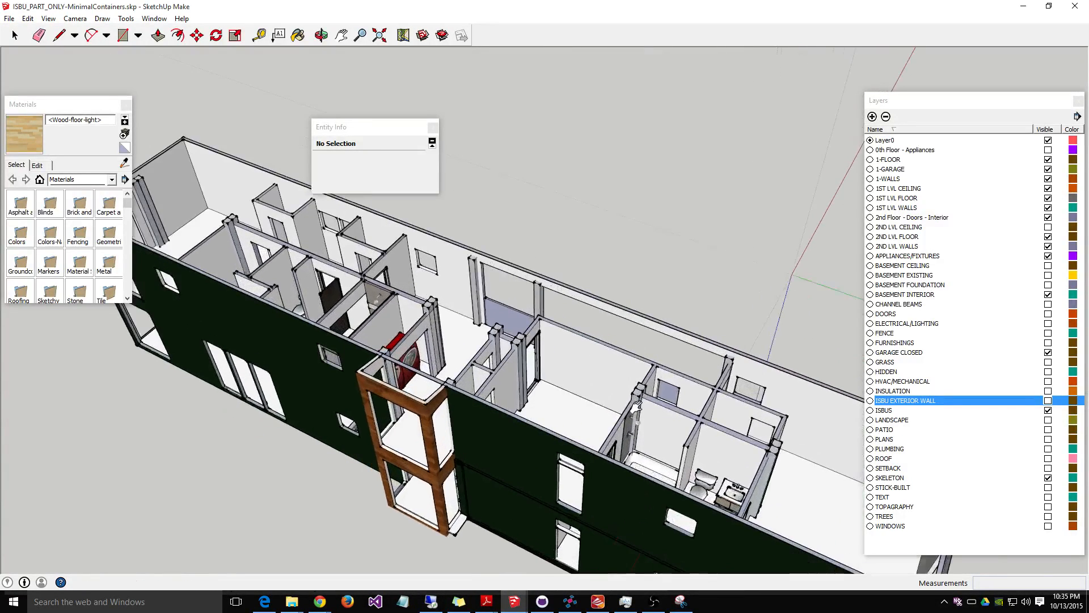
pyautogui.moveTo(576, 390); pyautogui.dragTo(610, 390, button='middle')
pyautogui.moveTo(352, 390); pyautogui.dragTo(579, 379, button='middle')
pyautogui.keyDown('shift'); pyautogui.moveTo(278, 397); pyautogui.dragTo(295, 406, button='middle'); pyautogui.keyUp('shift')
pyautogui.scroll(6, 295, 405)
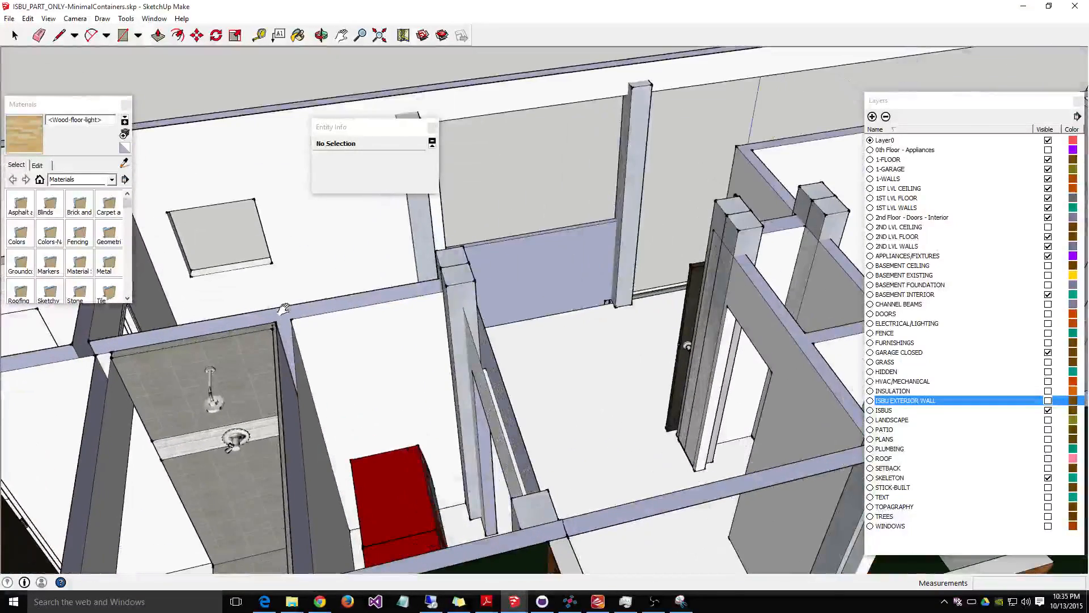
pyautogui.moveTo(208, 429); pyautogui.dragTo(294, 505, button='middle')
pyautogui.keyDown('shift'); pyautogui.moveTo(446, 478); pyautogui.dragTo(446, 478, button='middle'); pyautogui.keyUp('shift')
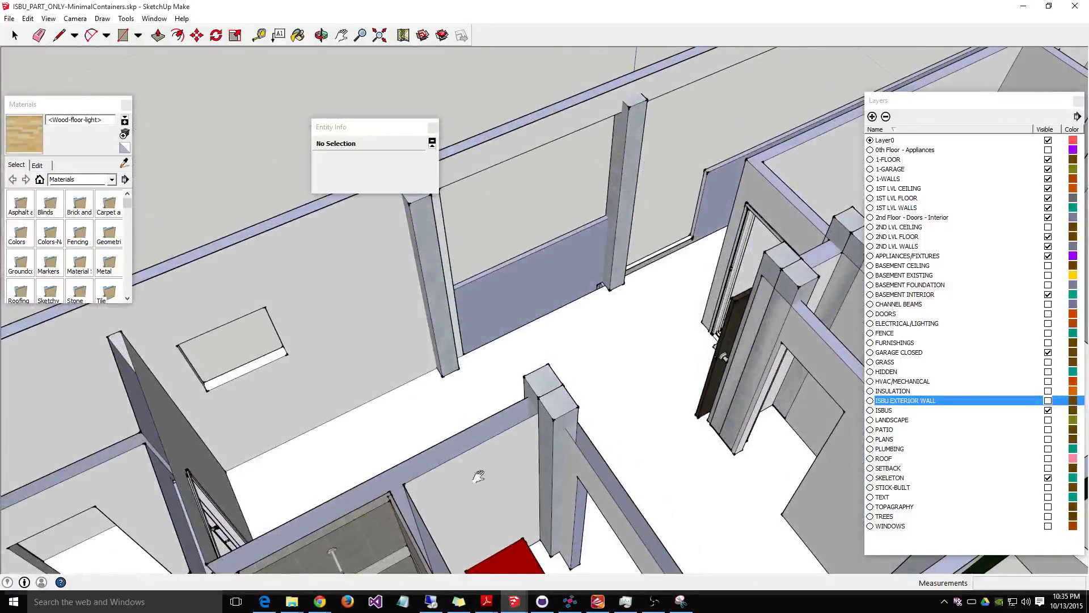
pyautogui.moveTo(286, 369); pyautogui.dragTo(150, 236, button='middle')
pyautogui.keyDown('shift'); pyautogui.moveTo(496, 224); pyautogui.dragTo(496, 226, button='middle'); pyautogui.keyUp('shift')
pyautogui.scroll(-6, 495, 225)
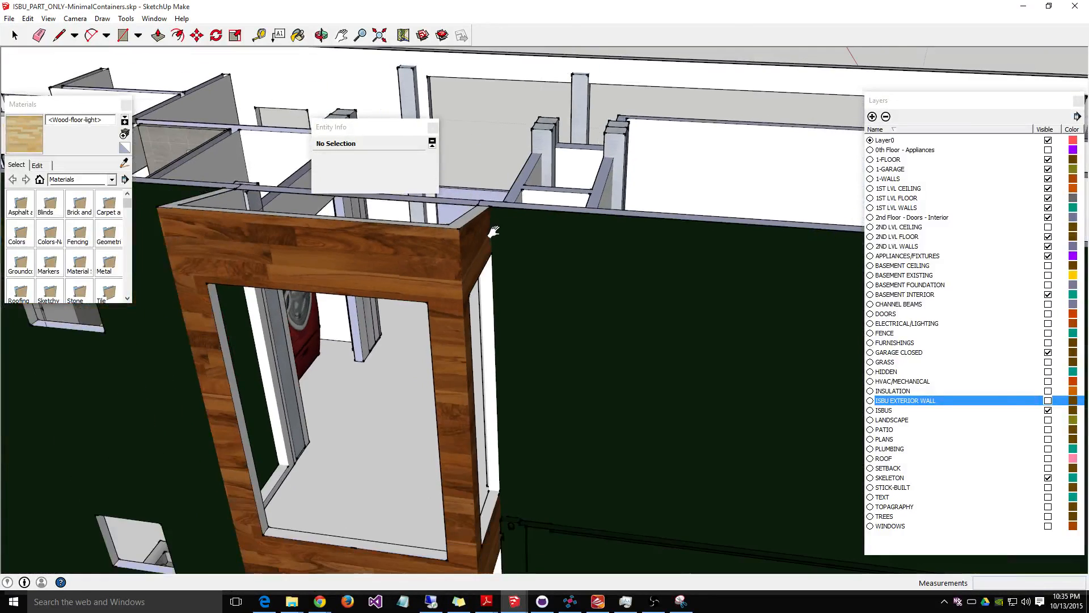
# Step: Switch to the Edge browser and look over the two Tinkercad designs already open there
pyautogui.doubleClick(671, 10)
pyautogui.moveTo(671, 10)
pyautogui.mouseDown()
pyautogui.moveTo(624, 45)
pyautogui.moveTo(0, 152)
pyautogui.mouseUp()
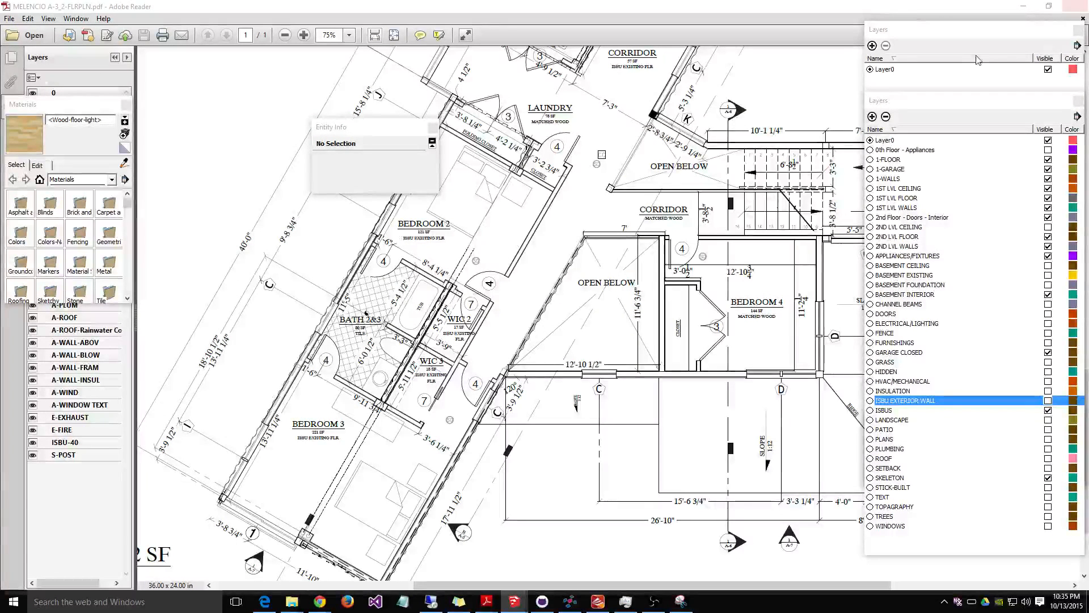
pyautogui.moveTo(1088, 55); pyautogui.dragTo(529, 49)
pyautogui.doubleClick(537, 44)
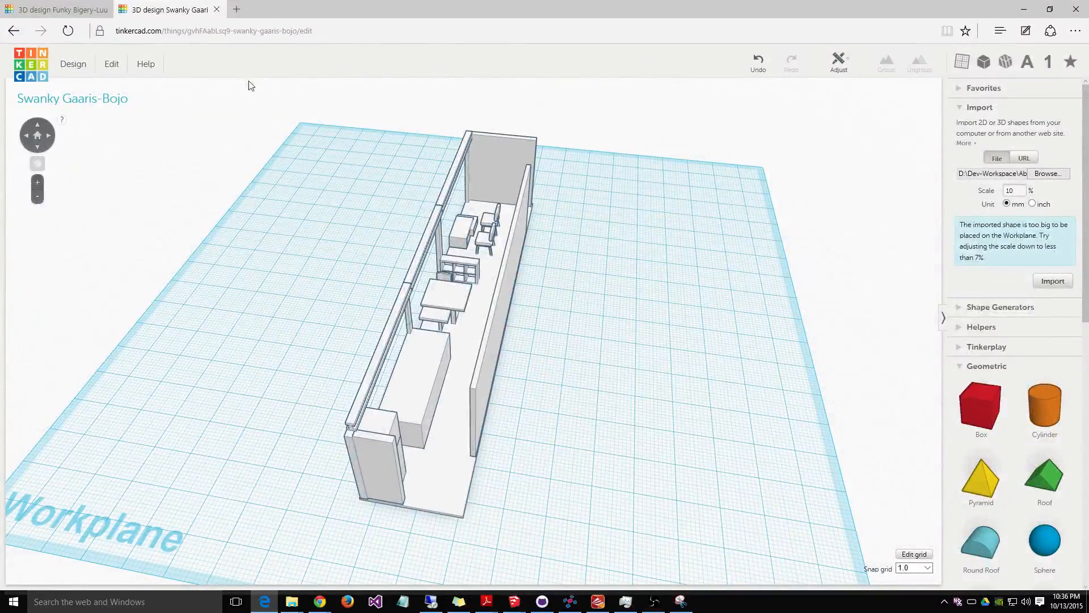
pyautogui.click(51, 11)
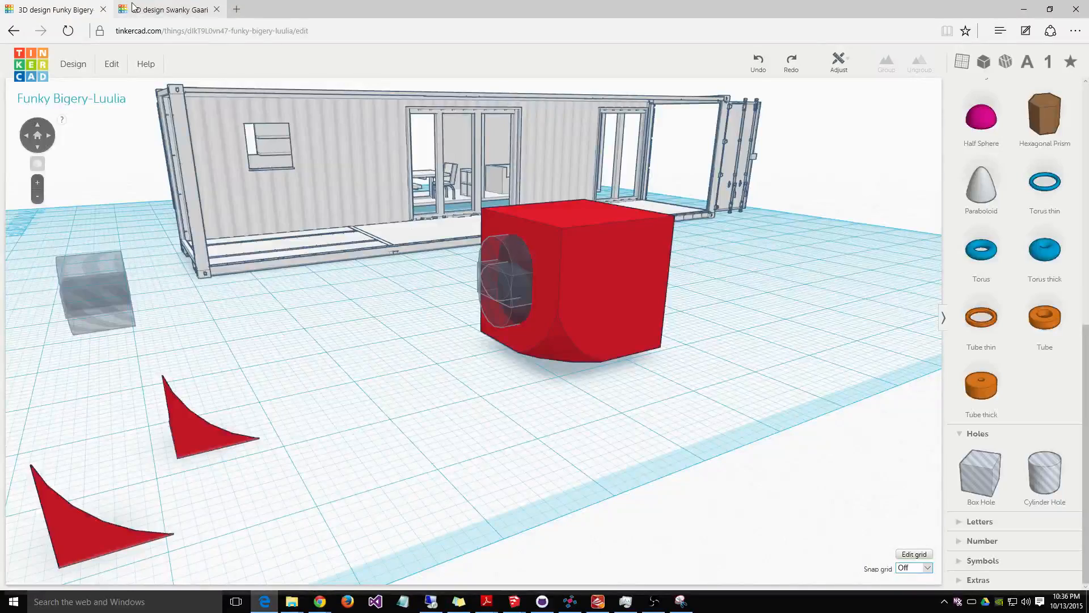
pyautogui.click(170, 10)
# Step: Open tinkercad.com in a new browser tab and create a new design
pyautogui.click(237, 10)
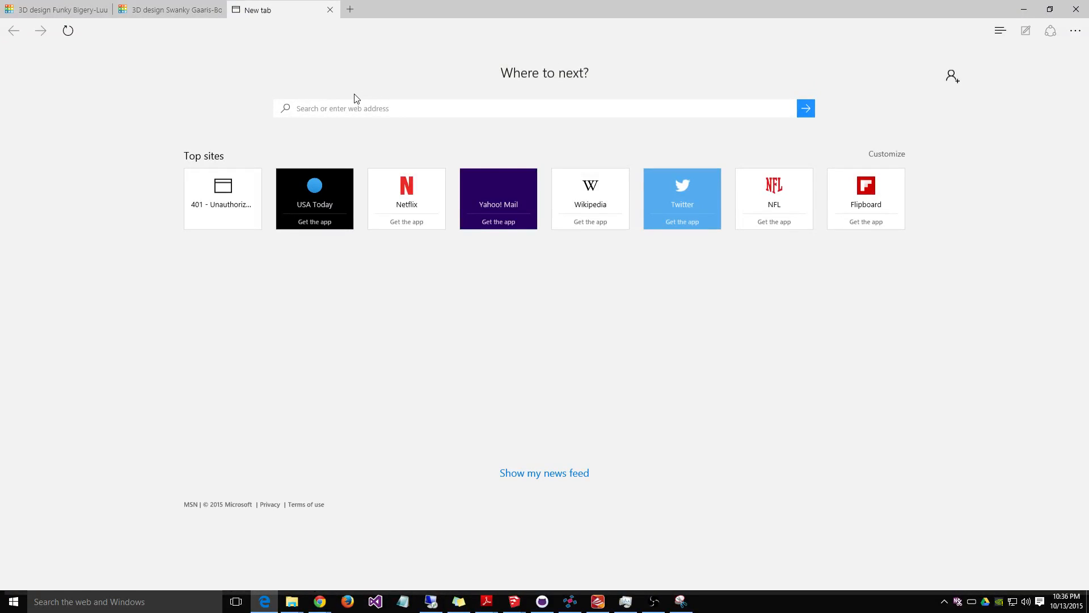
pyautogui.write('tinkercad.com/')
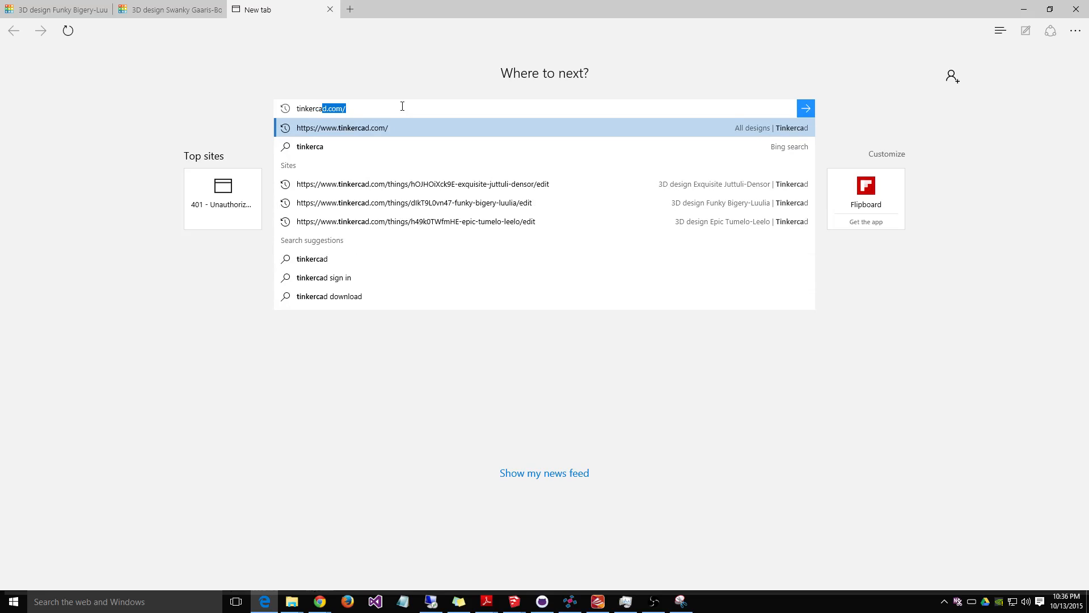
pyautogui.press('Return')
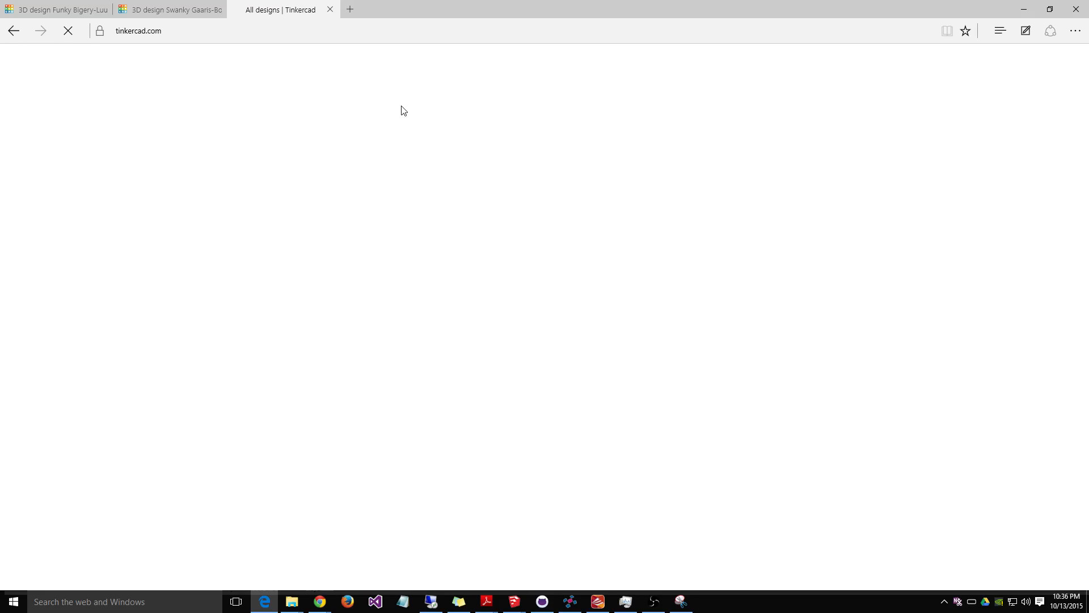
pyautogui.scroll(-7, 497, 244)
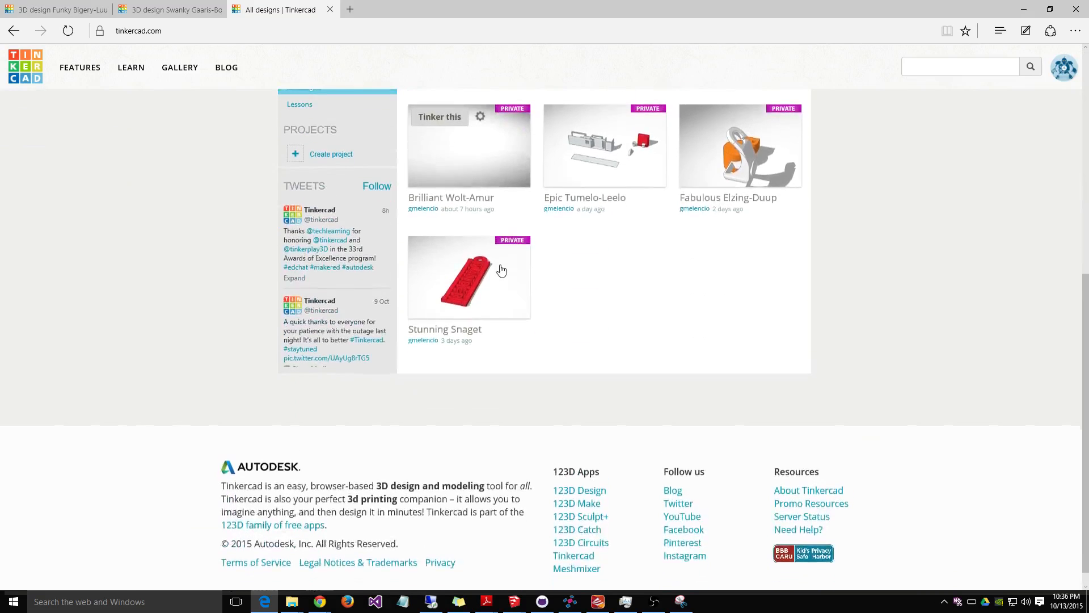
pyautogui.scroll(2, 502, 269)
pyautogui.scroll(2, 504, 273)
pyautogui.scroll(-2, 469, 146)
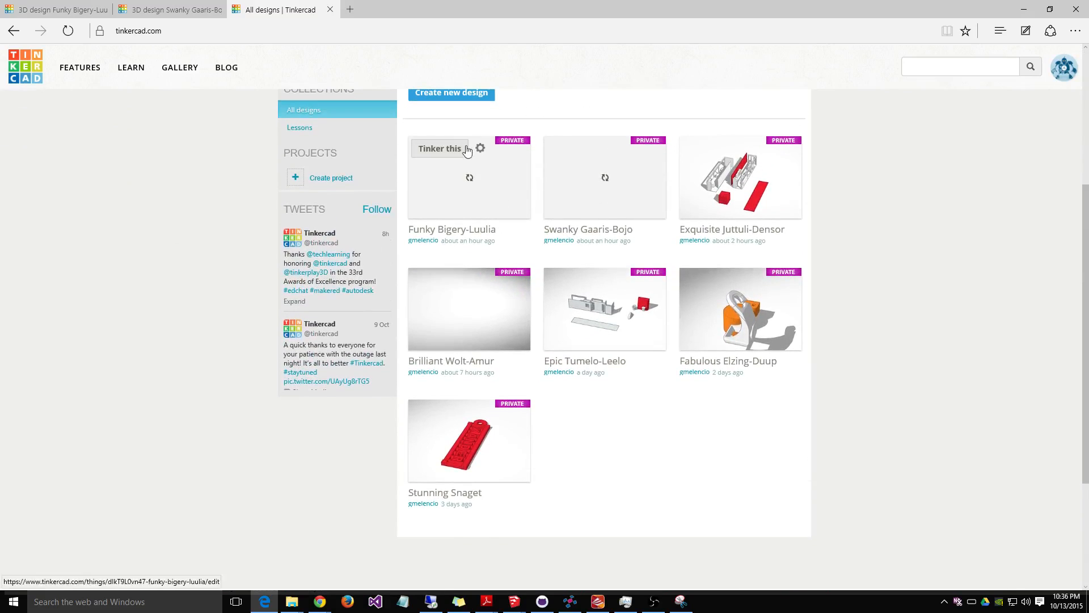
pyautogui.click(467, 95)
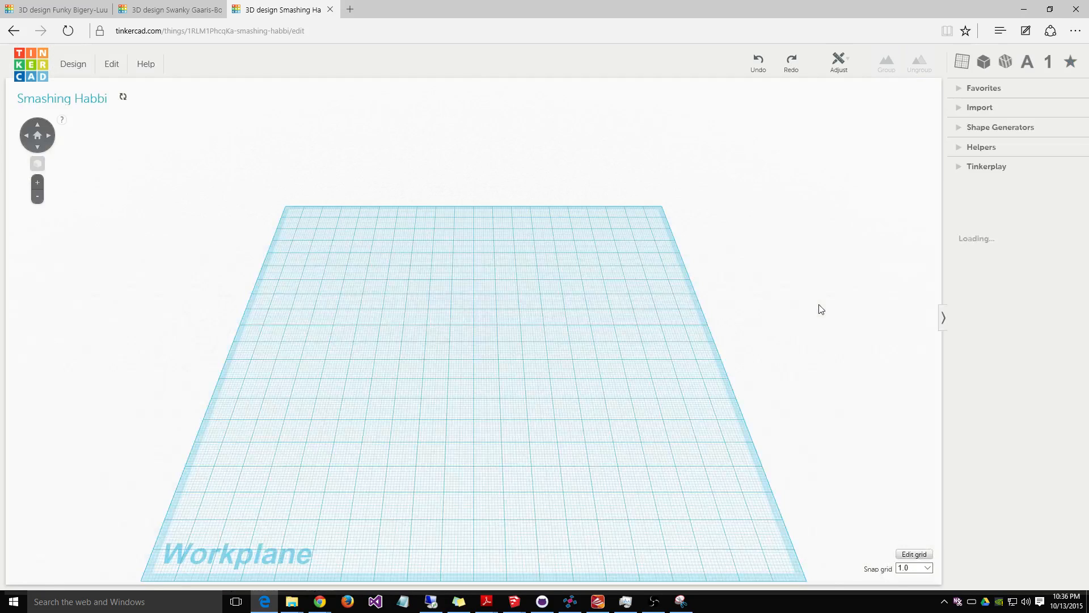
# Step: Try to choose the recently saved ContainerD-Simple file as the file to import
pyautogui.click(1043, 173)
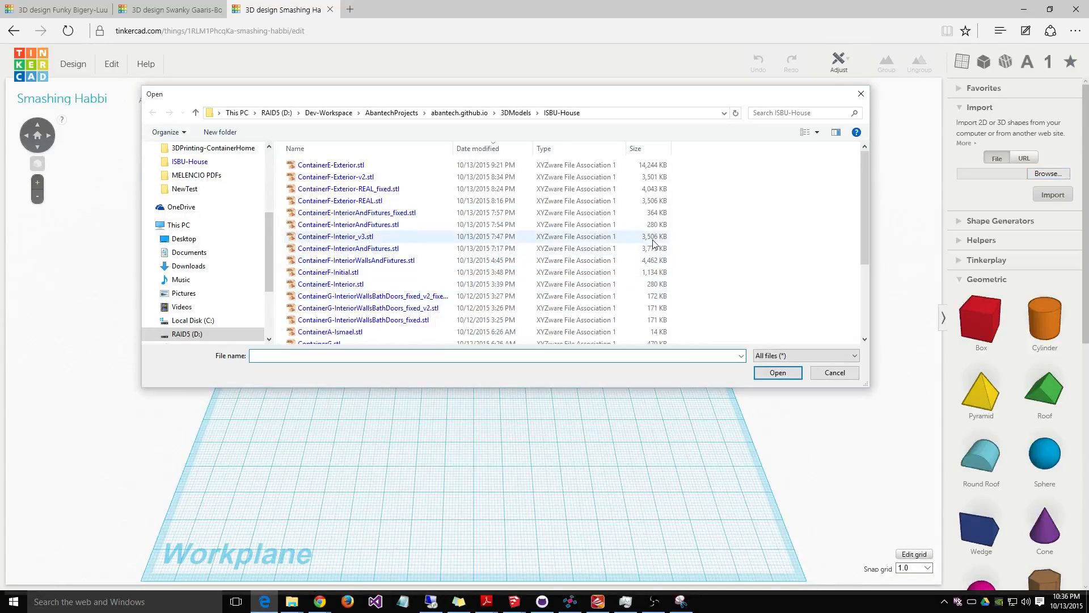
pyautogui.moveTo(270, 228); pyautogui.dragTo(270, 162)
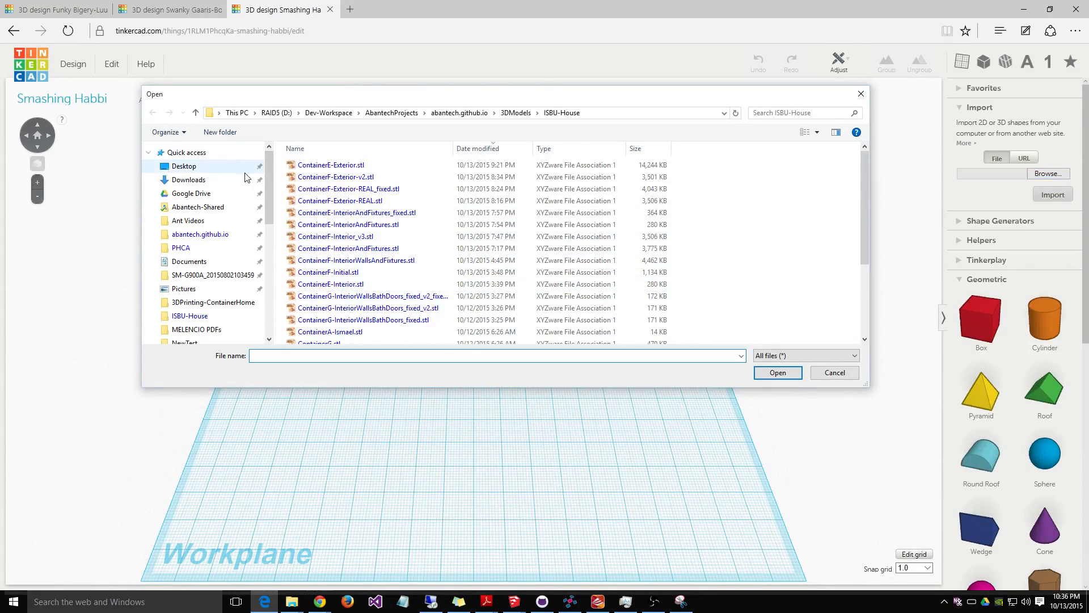
pyautogui.click(188, 152)
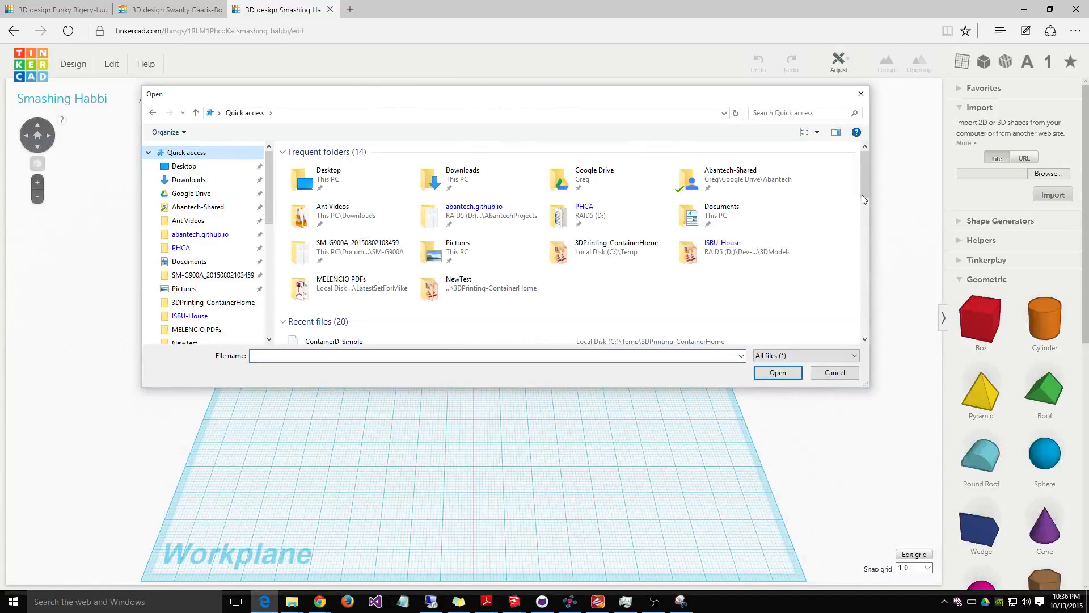
pyautogui.moveTo(861, 178); pyautogui.dragTo(865, 190)
pyautogui.click(528, 291)
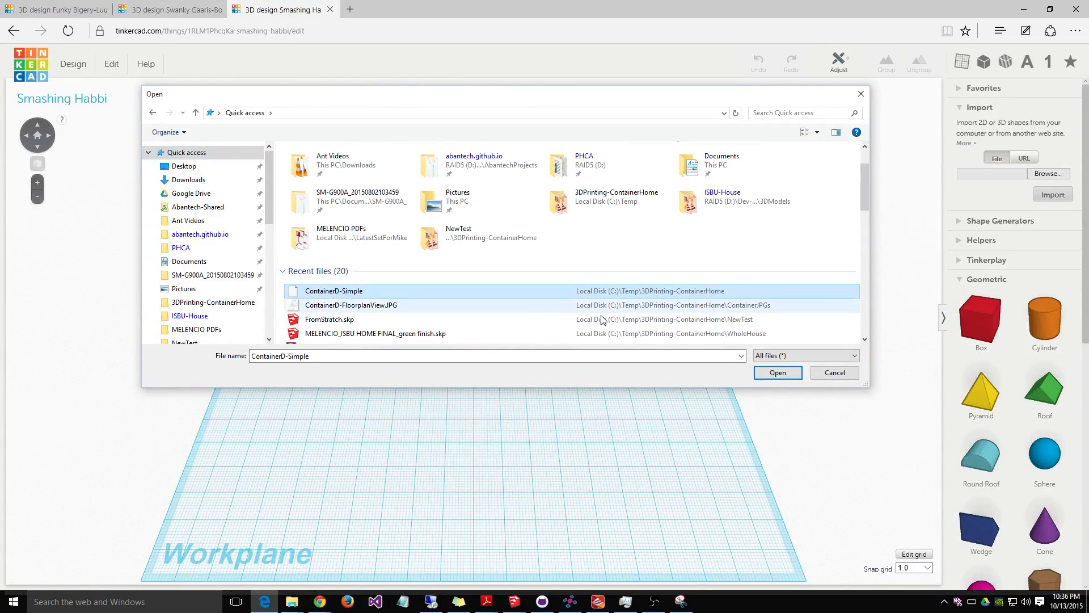
pyautogui.press('Return')
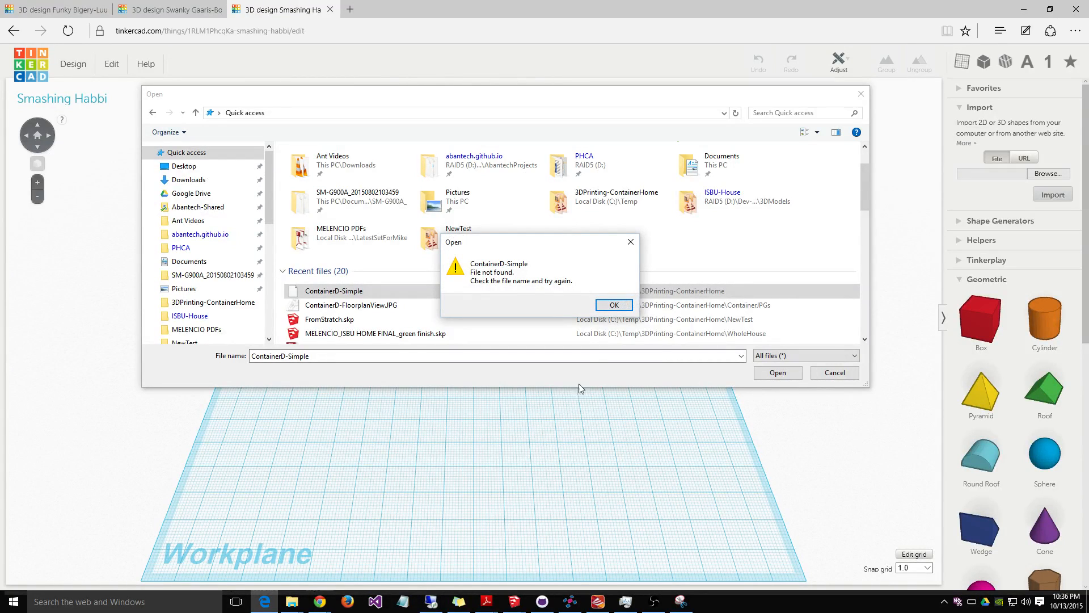
pyautogui.click(603, 305)
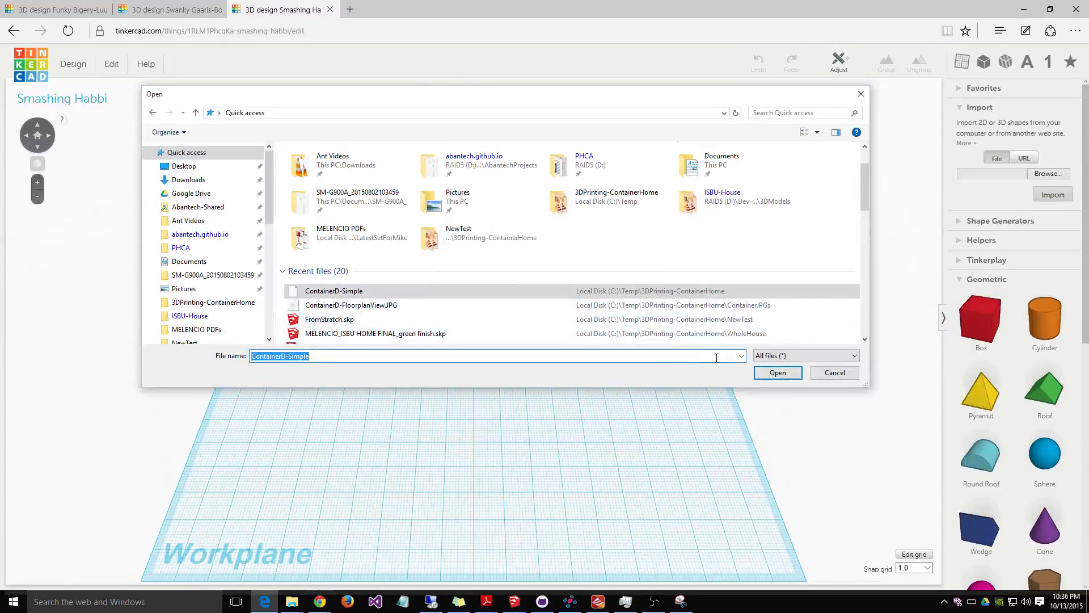
pyautogui.click(778, 373)
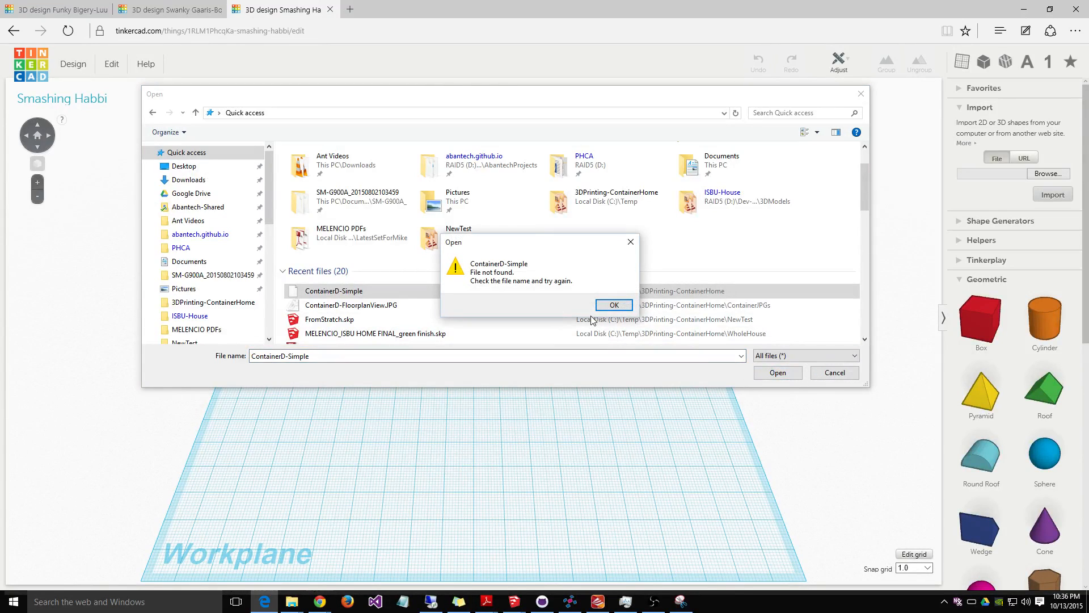
pyautogui.click(609, 306)
pyautogui.click(839, 373)
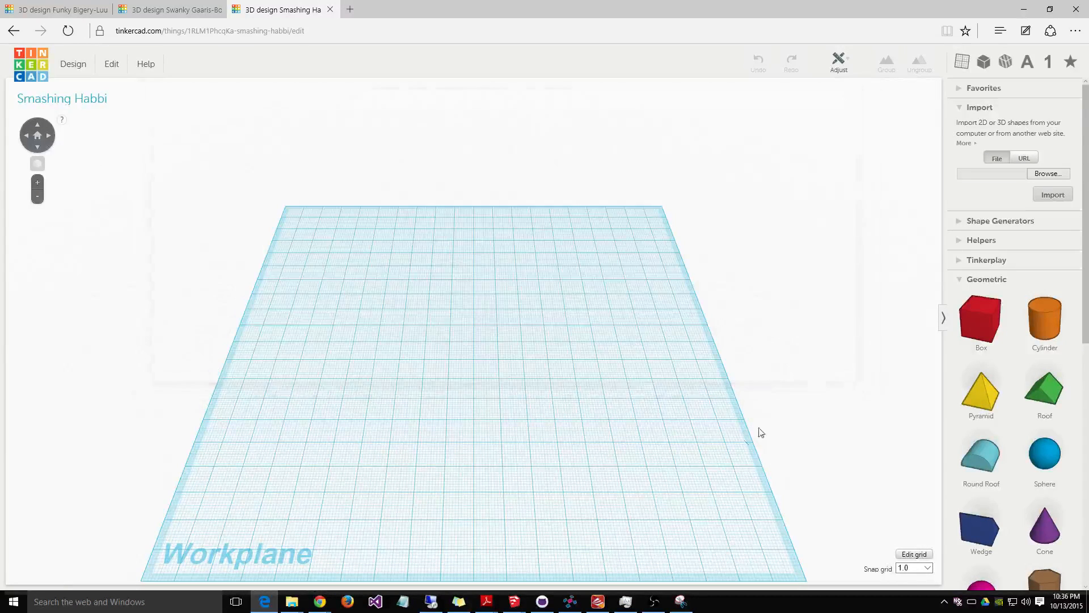
# Step: Switch to the untitled SketchUp model and start a new STL export of the simplified container
pyautogui.moveTo(515, 602)
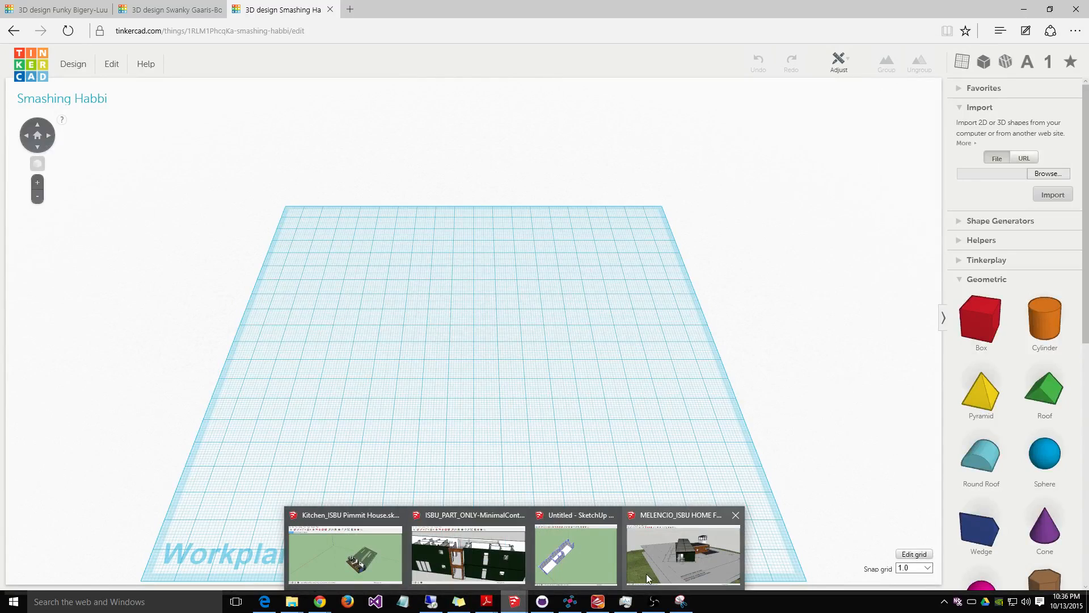
pyautogui.click(571, 567)
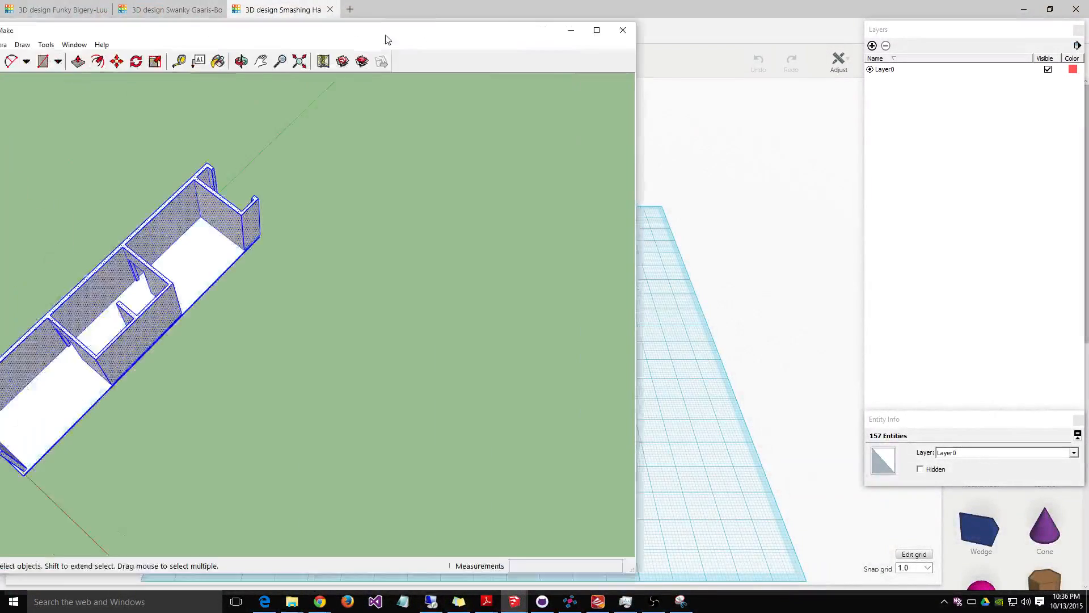
pyautogui.moveTo(389, 40); pyautogui.dragTo(644, 50)
pyautogui.click(188, 54)
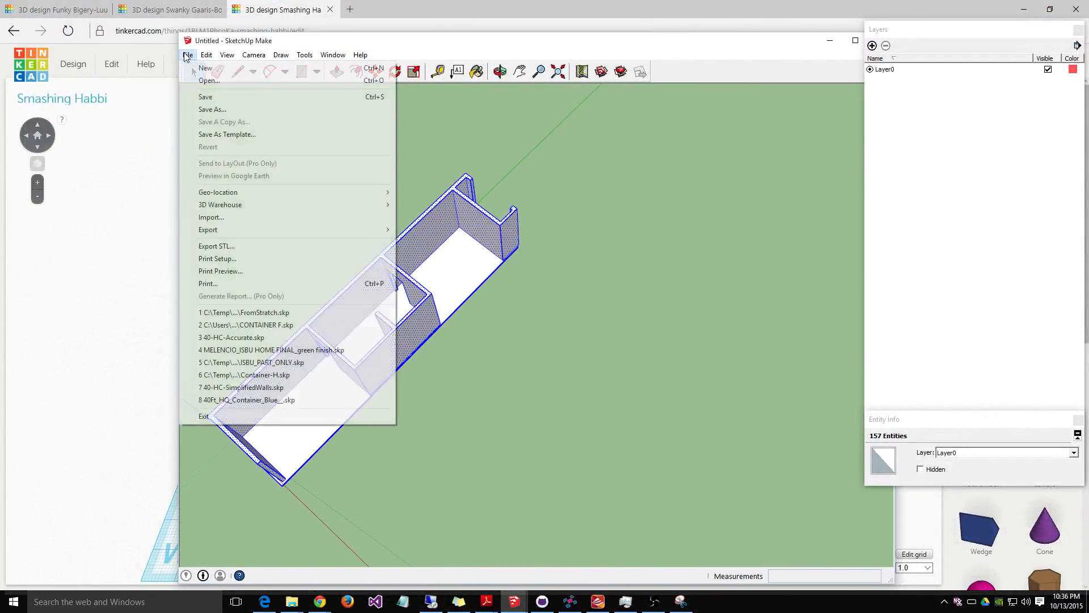
pyautogui.click(271, 245)
pyautogui.click(319, 222)
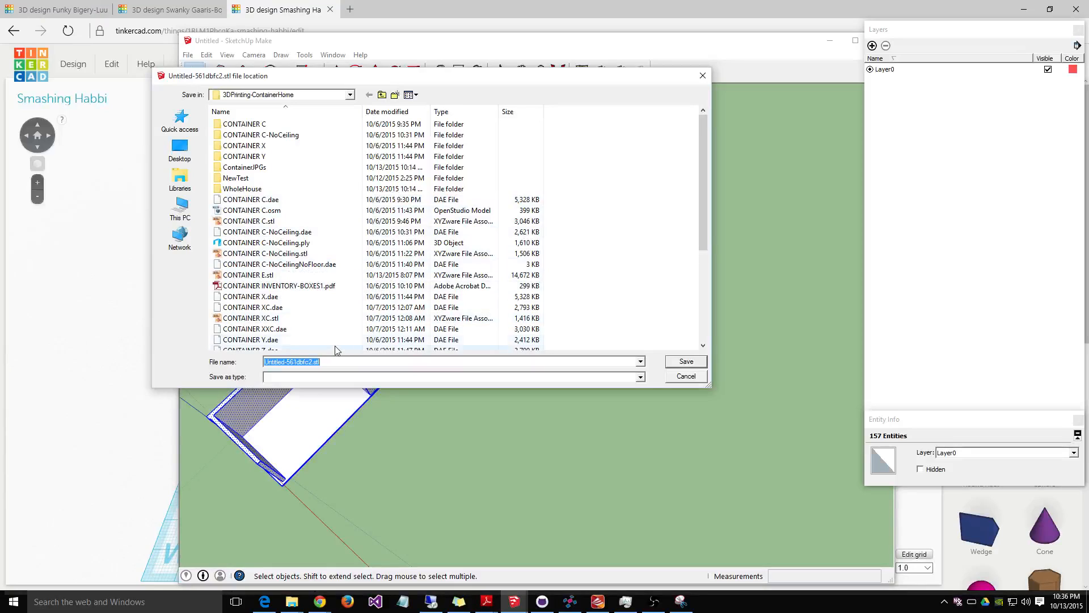
# Step: Save the STL export as ContainerD-SimpleExport in the 3DPrinting-ContainerHome folder
pyautogui.write('Cibt')
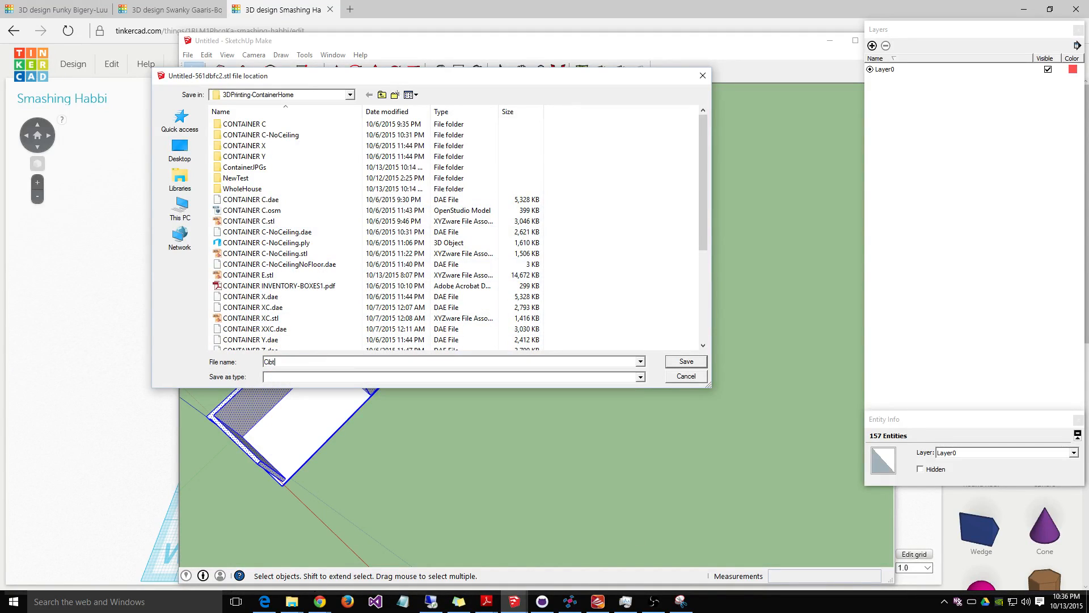
pyautogui.press('BackSpace')
pyautogui.press('BackSpace')
pyautogui.press('BackSpace')
pyautogui.write('onti')
pyautogui.press('BackSpace')
pyautogui.press('BackSpace')
pyautogui.press('Down')
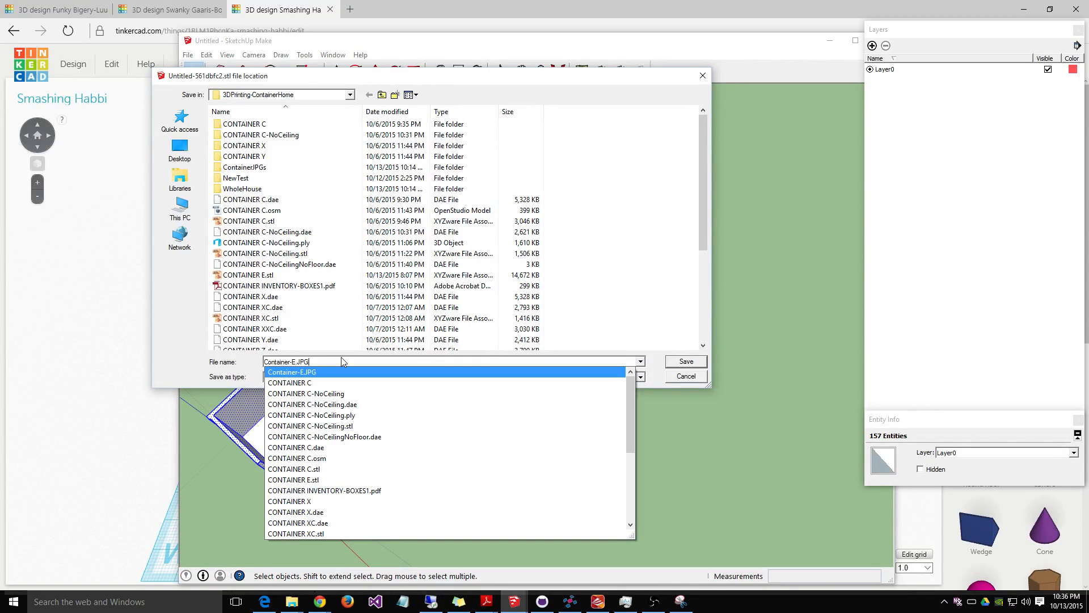
pyautogui.press('BackSpace')
pyautogui.press('BackSpace')
pyautogui.press('BackSpace')
pyautogui.press('BackSpace')
pyautogui.press('BackSpace')
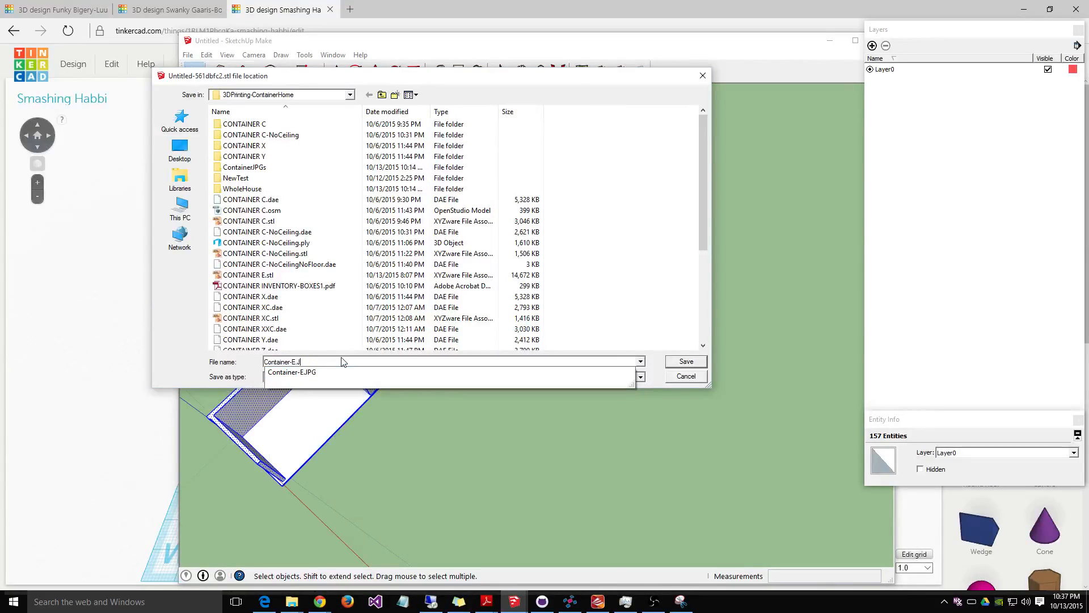
pyautogui.press('BackSpace')
pyautogui.write('D-SimpleExport')
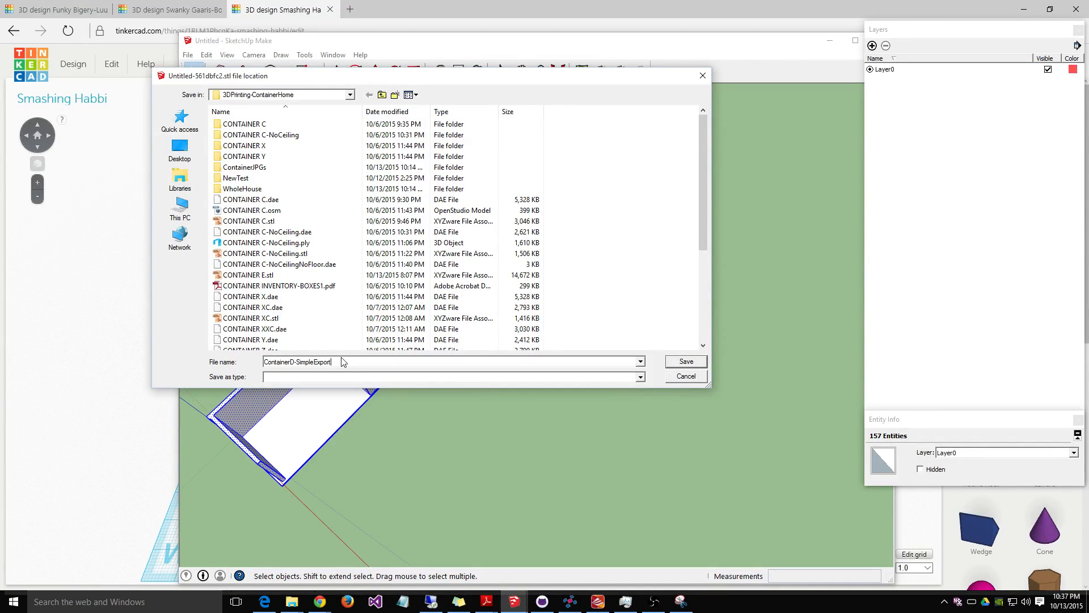
pyautogui.press('Return')
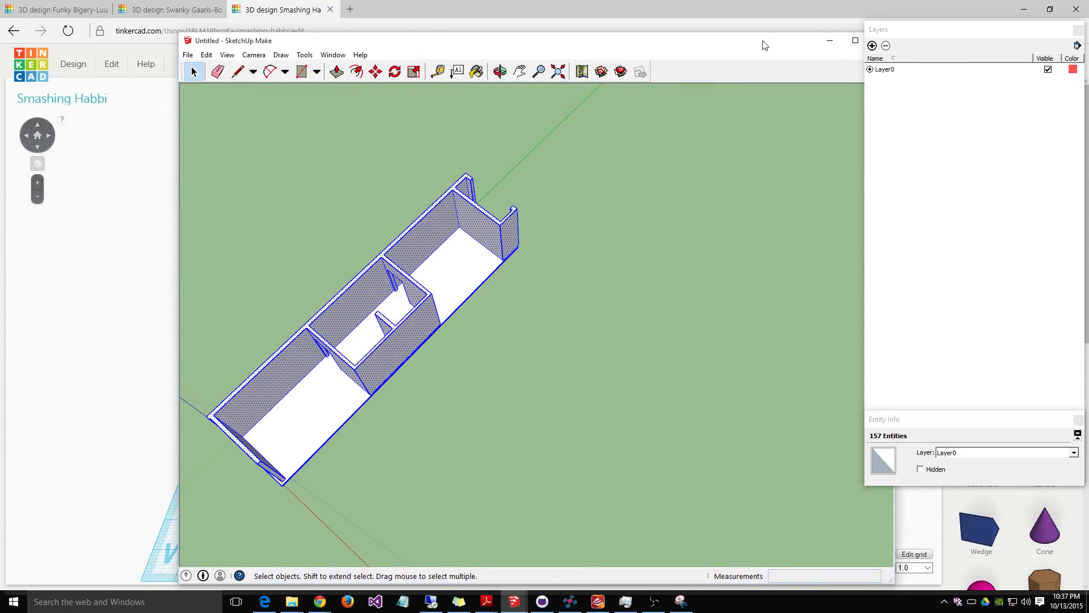
# Step: Return to the new Tinkercad design and choose ContainerD-SimpleExport.stl from the 3DPrinting-ContainerHome folder as the import file
pyautogui.click(830, 41)
pyautogui.click(507, 277)
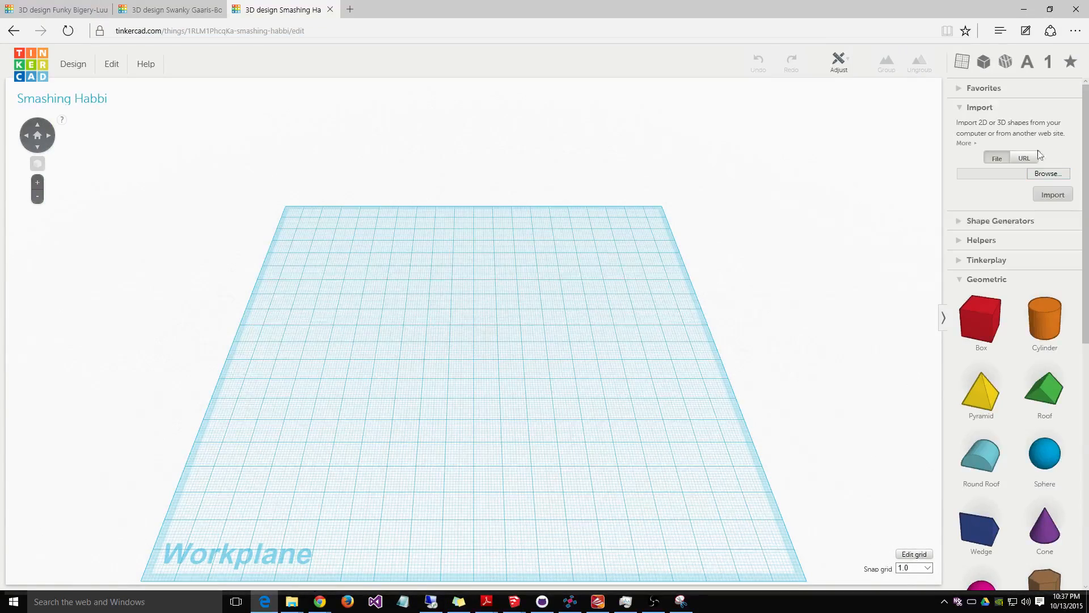
pyautogui.click(1046, 173)
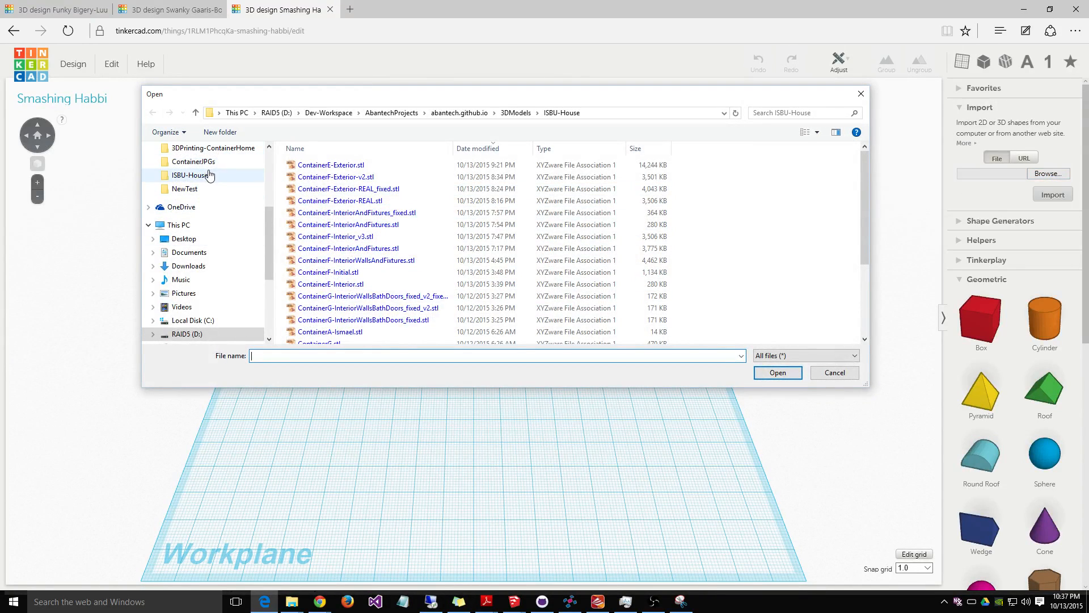
pyautogui.click(221, 150)
pyautogui.click(341, 164)
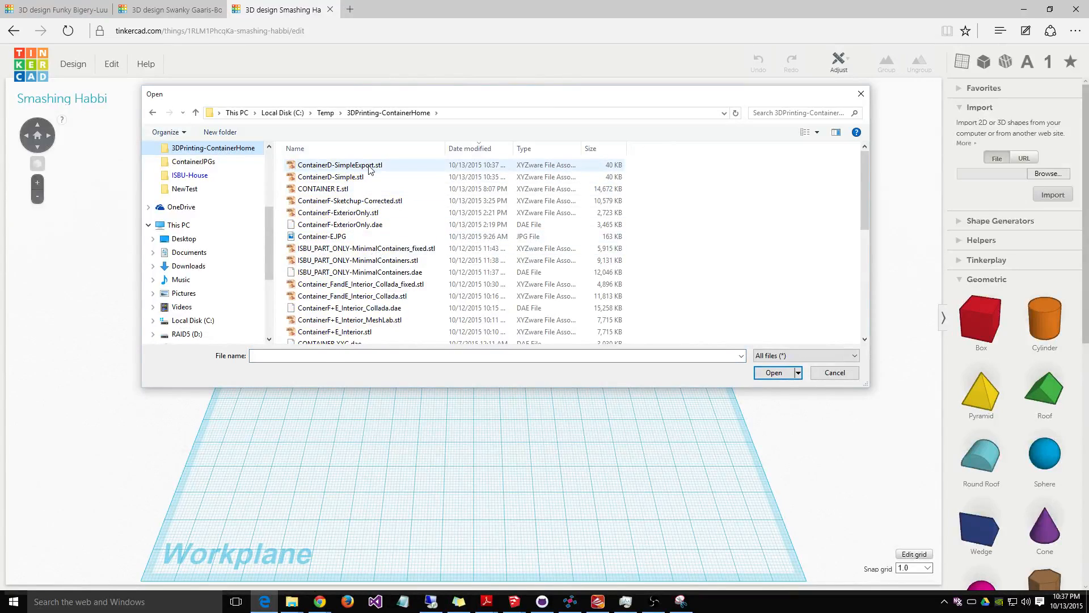
pyautogui.click(789, 373)
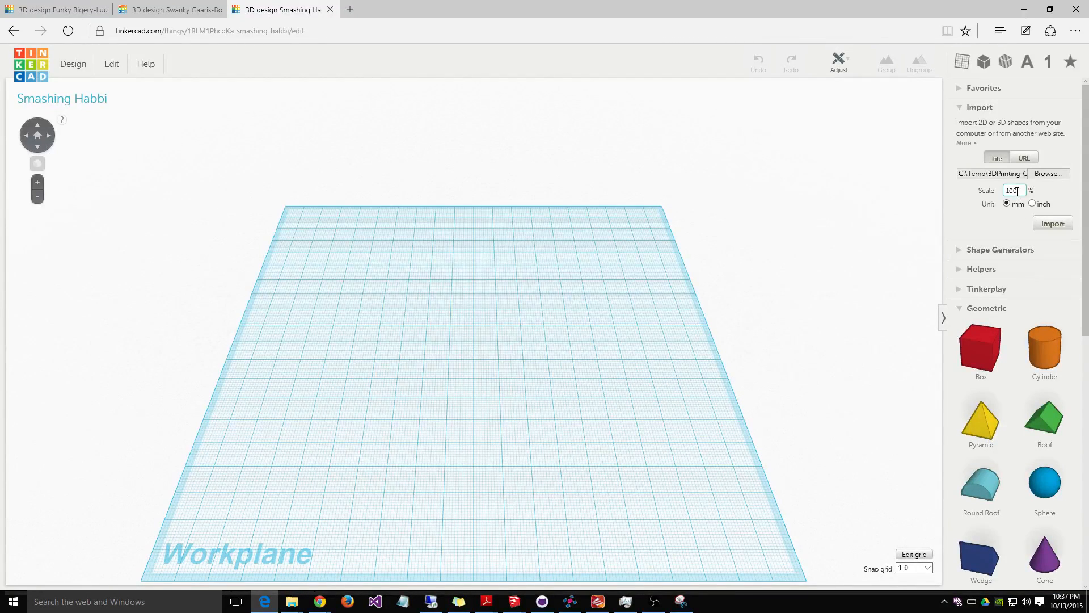
# Step: Import the chosen STL file at 3% scale in millimetres
pyautogui.write('50')
pyautogui.write('3')
pyautogui.click(1053, 223)
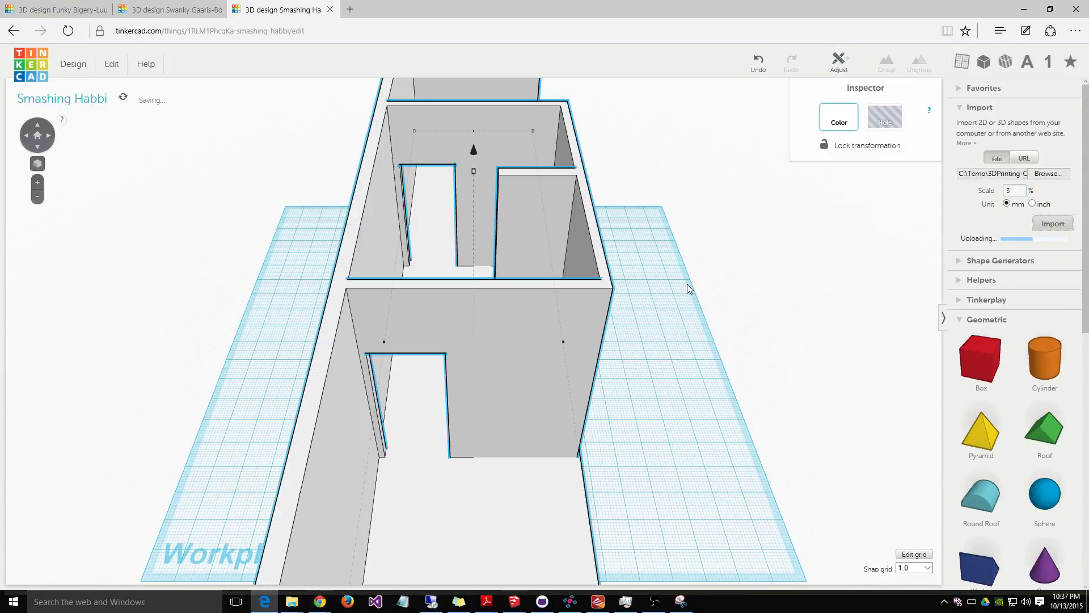
# Step: Shrink the imported container proportionally to about 203 mm long and 41 mm wide
pyautogui.scroll(-10, 731, 313)
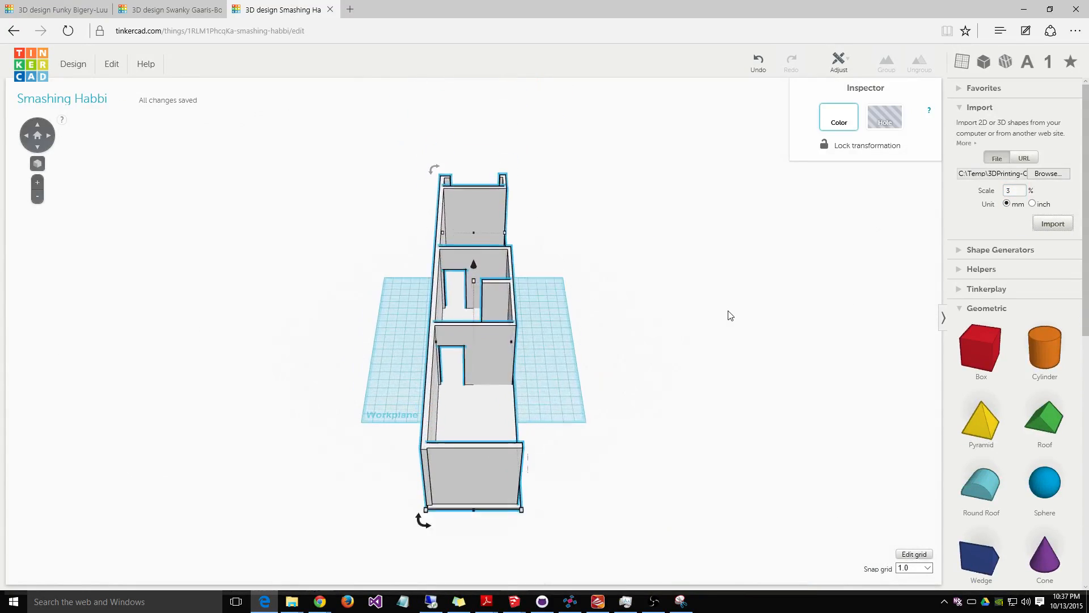
pyautogui.scroll(5, 505, 469)
pyautogui.scroll(-3, 505, 468)
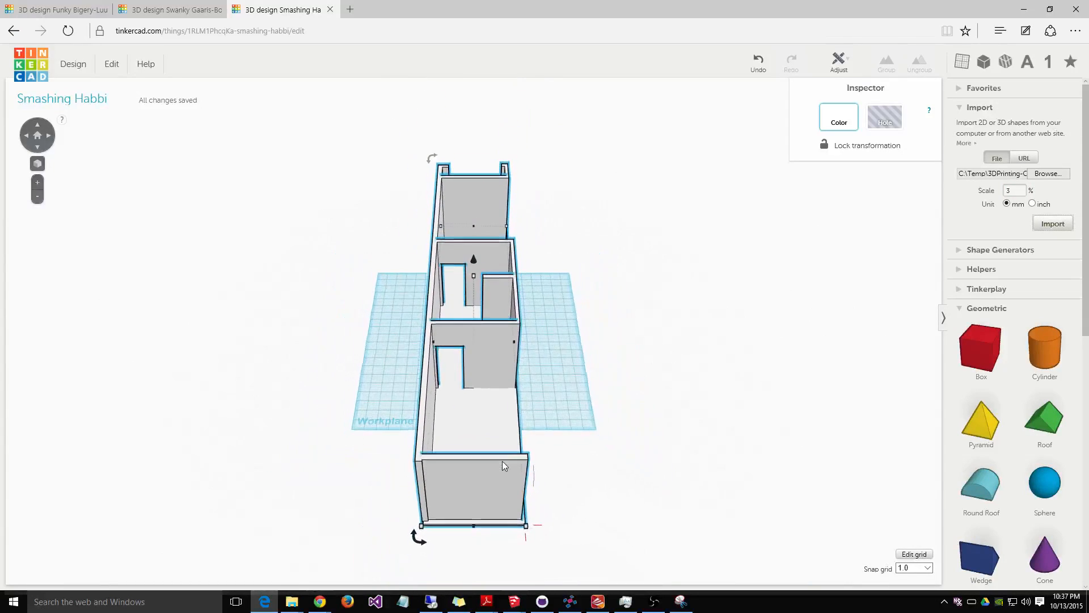
pyautogui.moveTo(420, 528); pyautogui.dragTo(439, 480)
pyautogui.hotkey('ctrl', 'z')
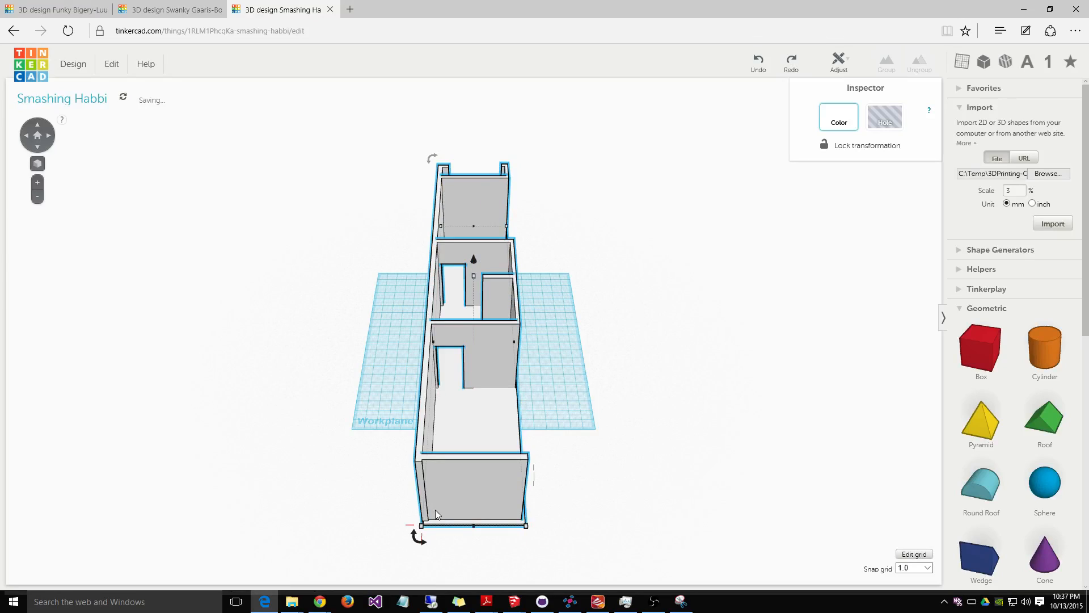
pyautogui.keyDown('shift'); pyautogui.moveTo(421, 527); pyautogui.dragTo(477, 363); pyautogui.keyUp('shift')
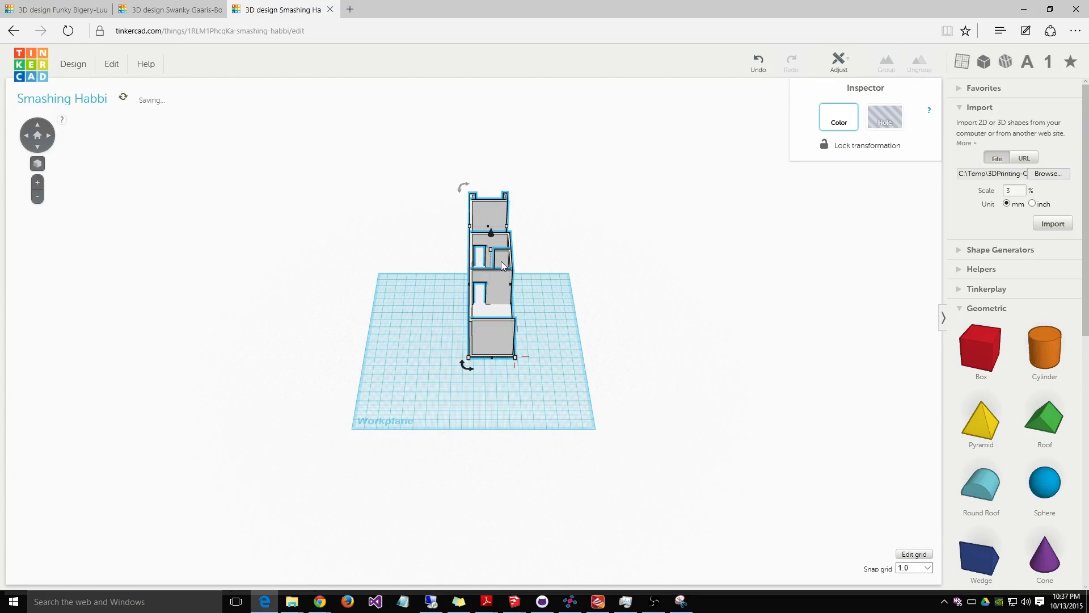
# Step: Move the container model toward the front edge of the workplane so its length lies over the grid
pyautogui.moveTo(502, 273); pyautogui.dragTo(469, 310, button='middle')
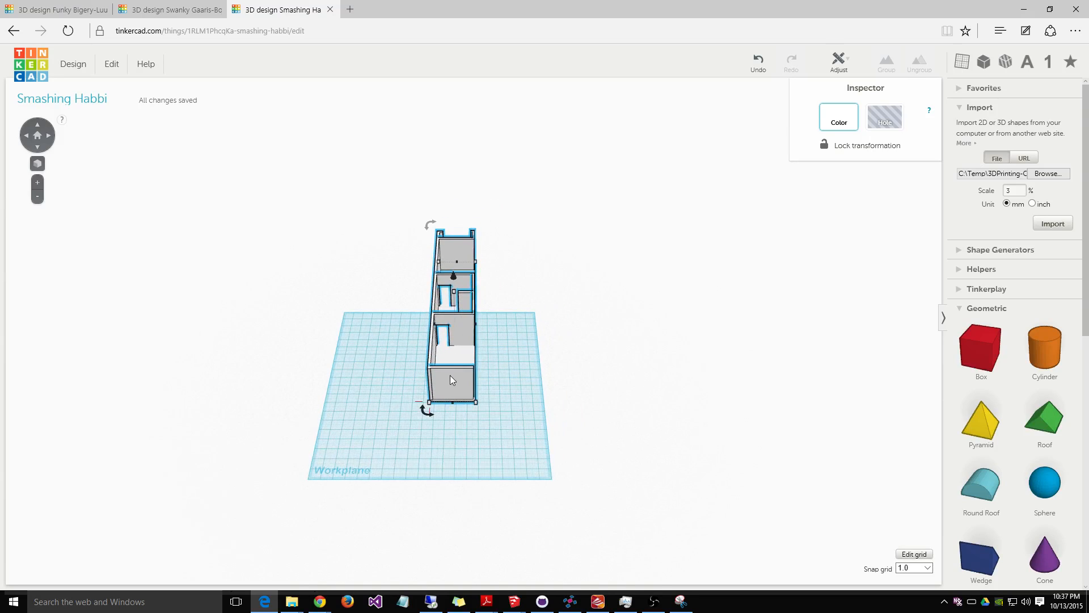
pyautogui.moveTo(452, 374); pyautogui.dragTo(472, 391, button='middle')
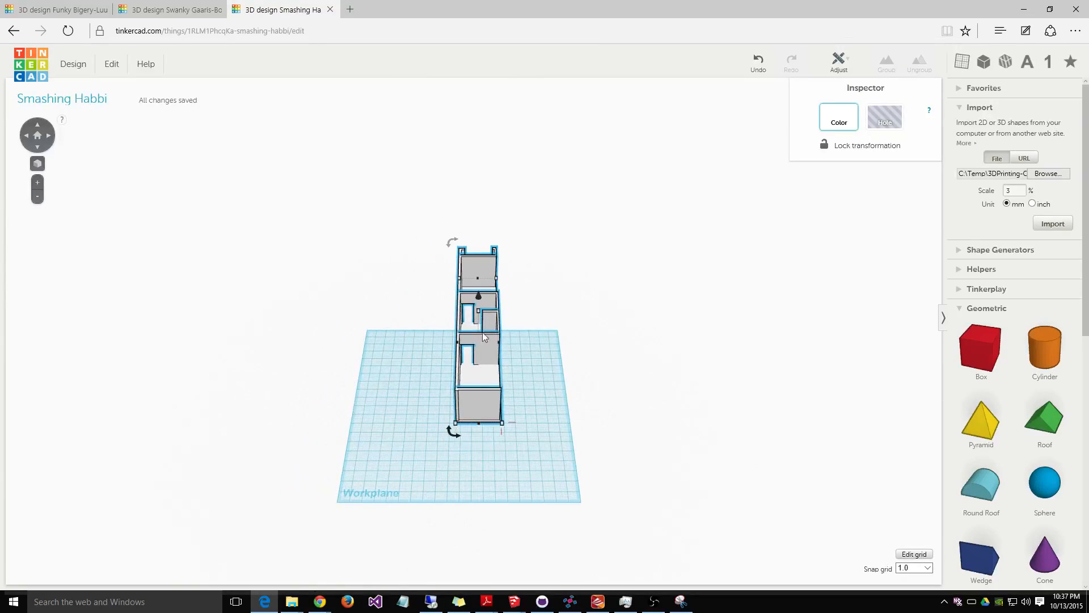
pyautogui.moveTo(547, 406); pyautogui.dragTo(530, 381, button='middle')
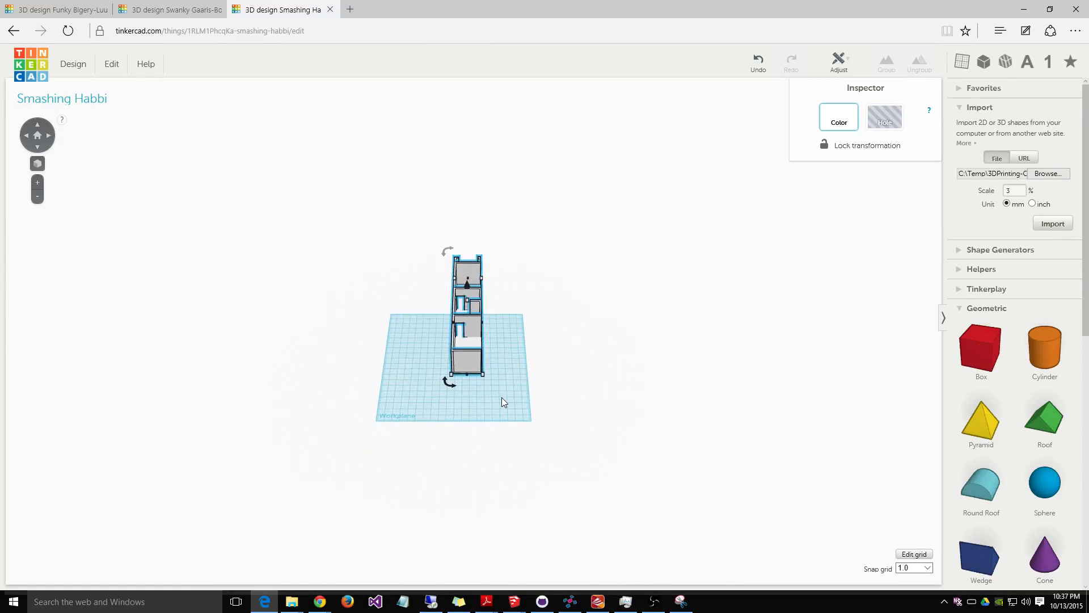
pyautogui.scroll(5, 502, 402)
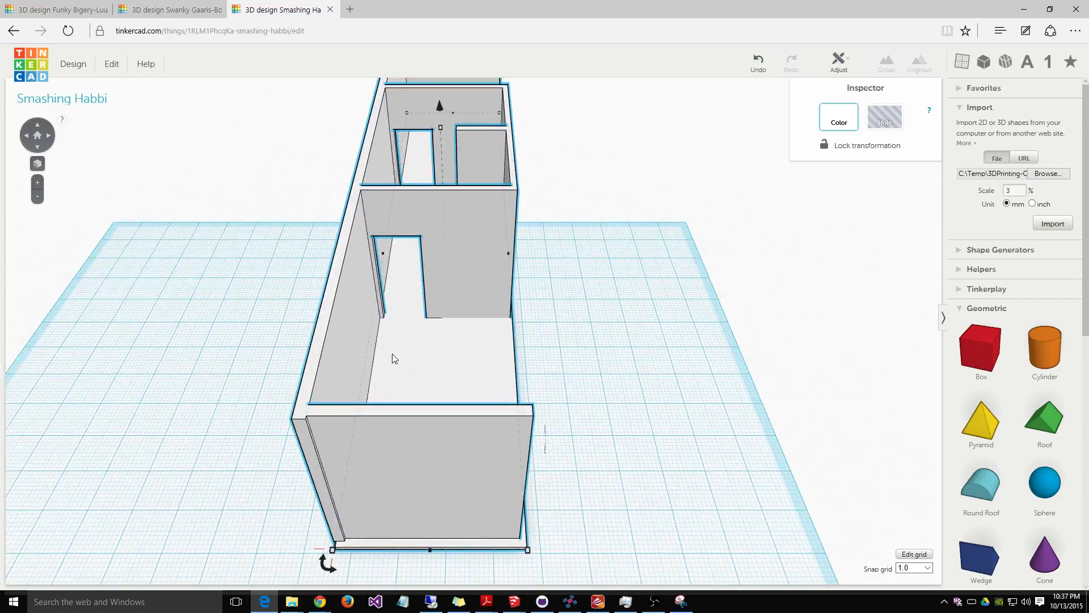
pyautogui.scroll(-3, 404, 377)
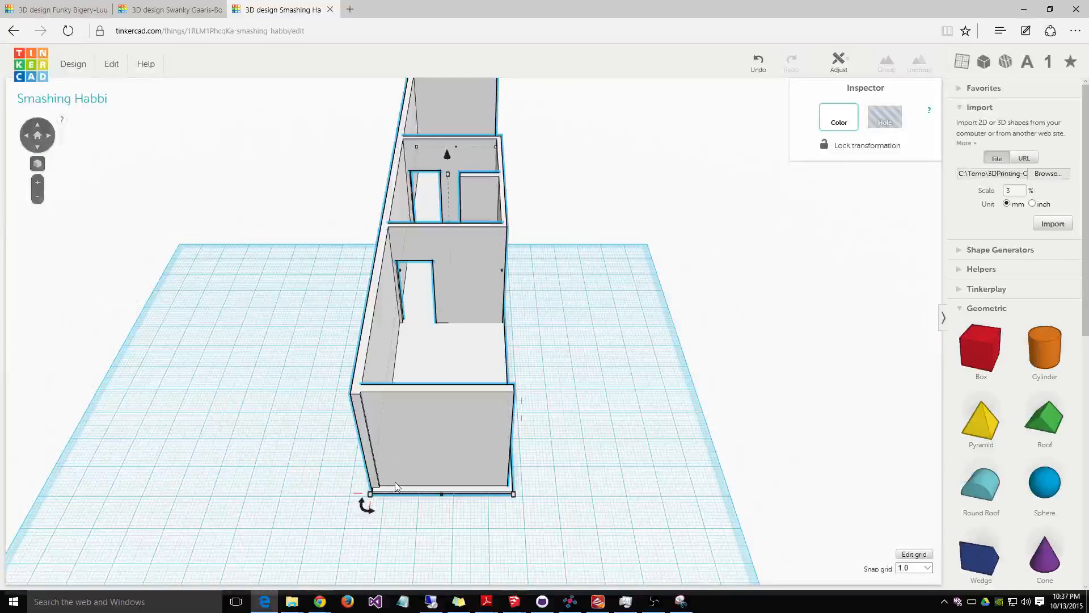
pyautogui.click(715, 374)
pyautogui.click(442, 353)
pyautogui.scroll(3, 364, 433)
pyautogui.moveTo(364, 432); pyautogui.dragTo(383, 487)
pyautogui.moveTo(524, 468); pyautogui.dragTo(616, 314, button='middle')
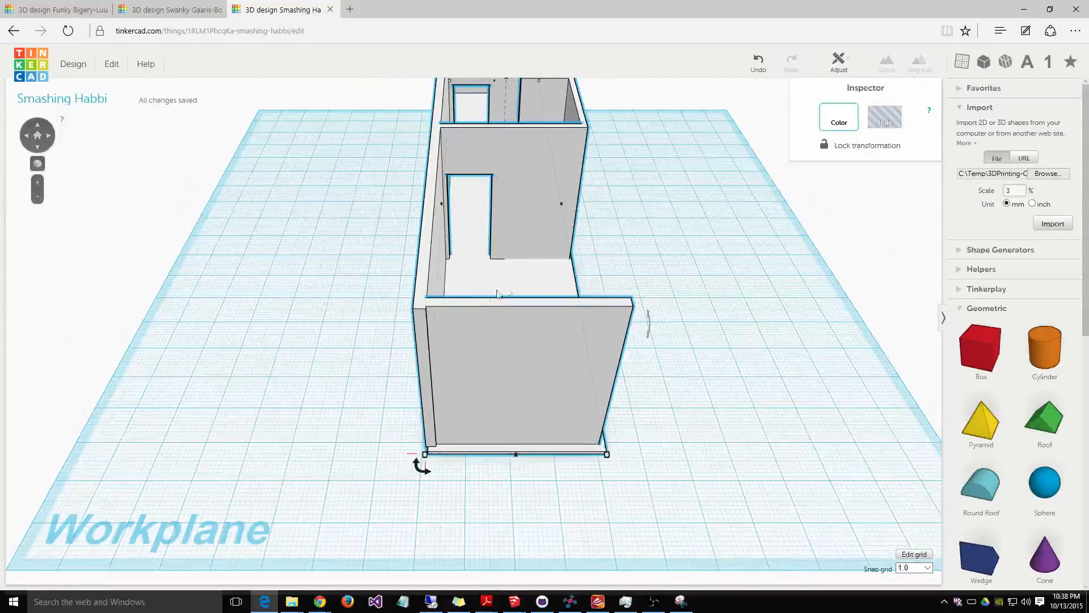
pyautogui.moveTo(500, 285); pyautogui.dragTo(485, 302, button='middle')
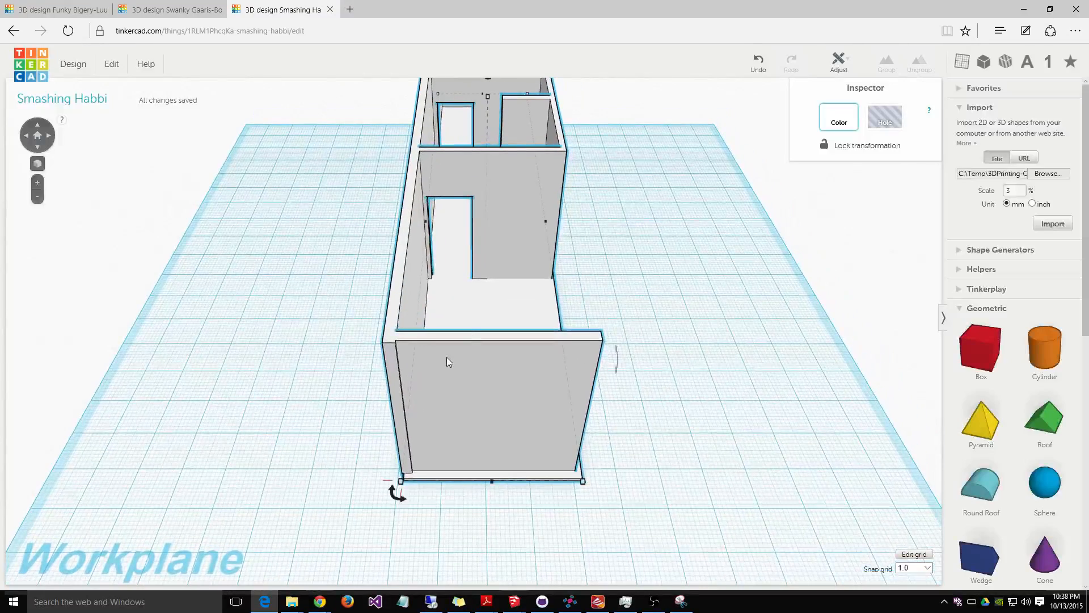
pyautogui.moveTo(435, 364); pyautogui.dragTo(432, 416)
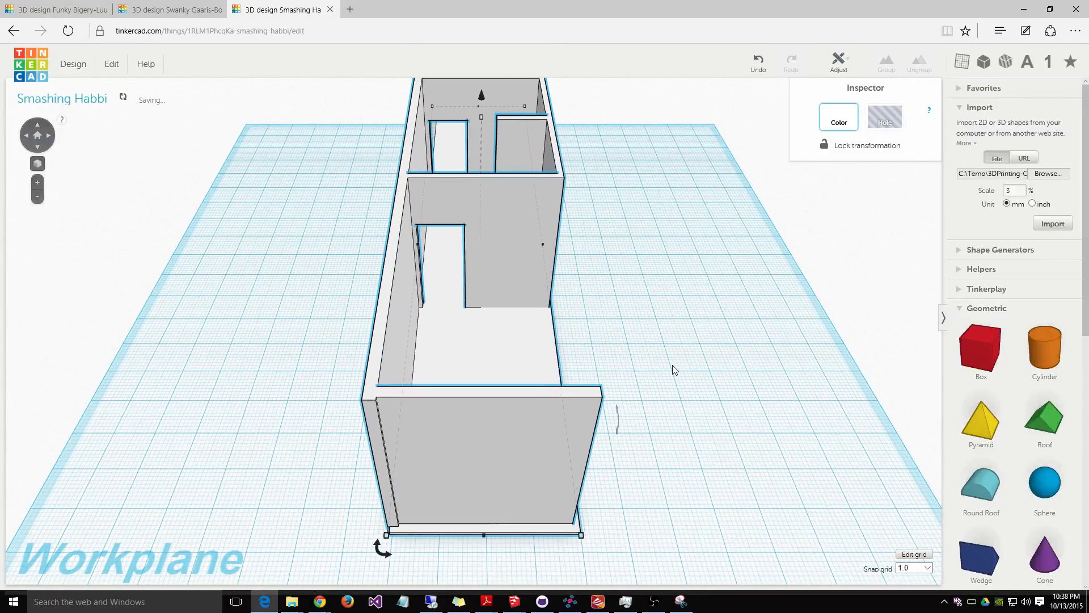
# Step: View the container from an angle and check its length and width against the workplane
pyautogui.moveTo(739, 379); pyautogui.dragTo(546, 355, button='right')
pyautogui.scroll(-2, 544, 350)
pyautogui.scroll(2, 545, 350)
pyautogui.moveTo(335, 404)
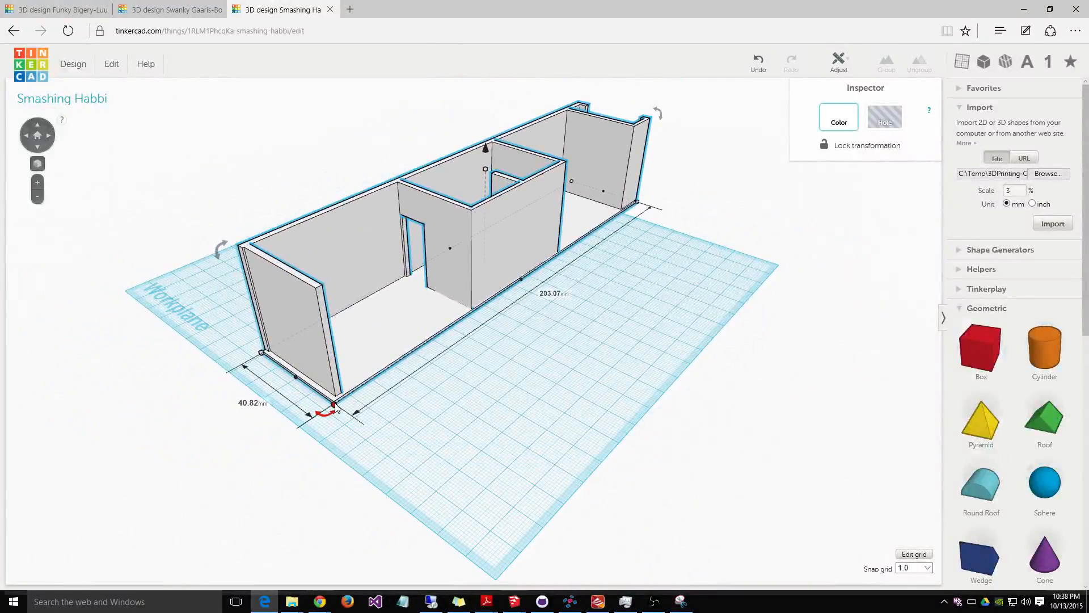
# Step: Shrink the container proportionally and reposition it so that it lies entirely within the workplane's edges
pyautogui.moveTo(335, 404); pyautogui.dragTo(412, 331)
pyautogui.moveTo(468, 257); pyautogui.dragTo(414, 295, button='middle')
pyautogui.moveTo(470, 257); pyautogui.dragTo(404, 309)
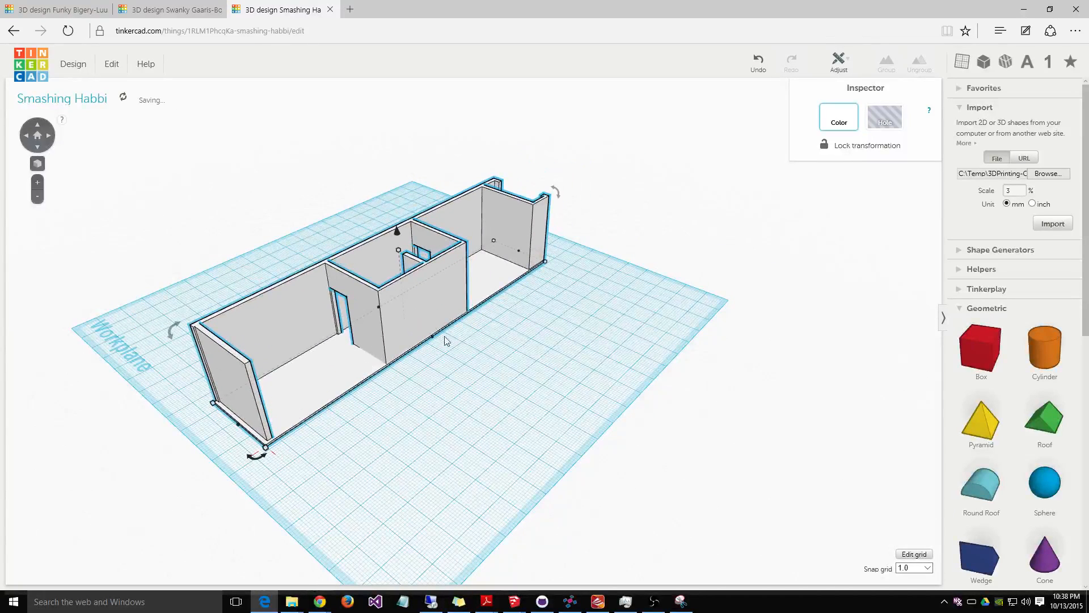
pyautogui.click(516, 364)
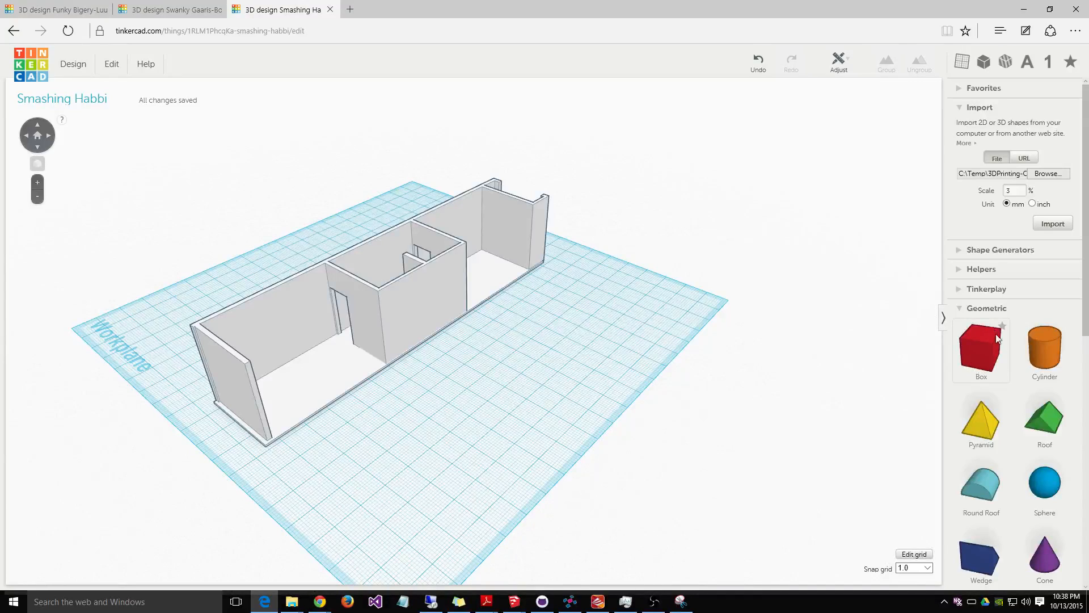
# Step: Place a box, a cylinder and a roof on the free workplane beside the container, and shift the box slightly away from it
pyautogui.scroll(-3, 1002, 346)
pyautogui.scroll(-3, 995, 346)
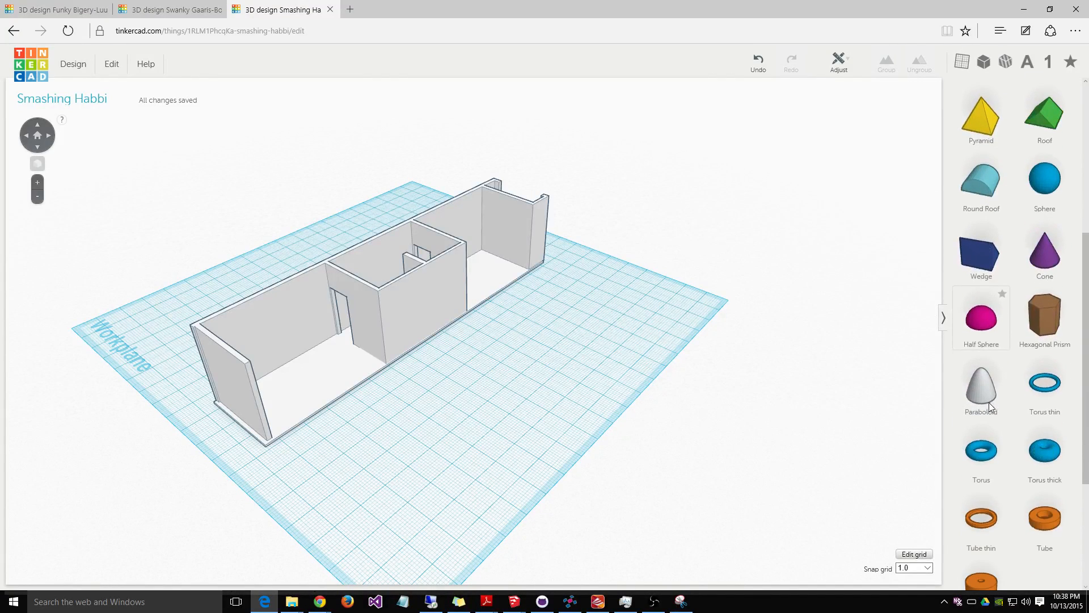
pyautogui.scroll(-4, 1000, 416)
pyautogui.scroll(10, 999, 417)
pyautogui.moveTo(981, 347); pyautogui.dragTo(572, 394)
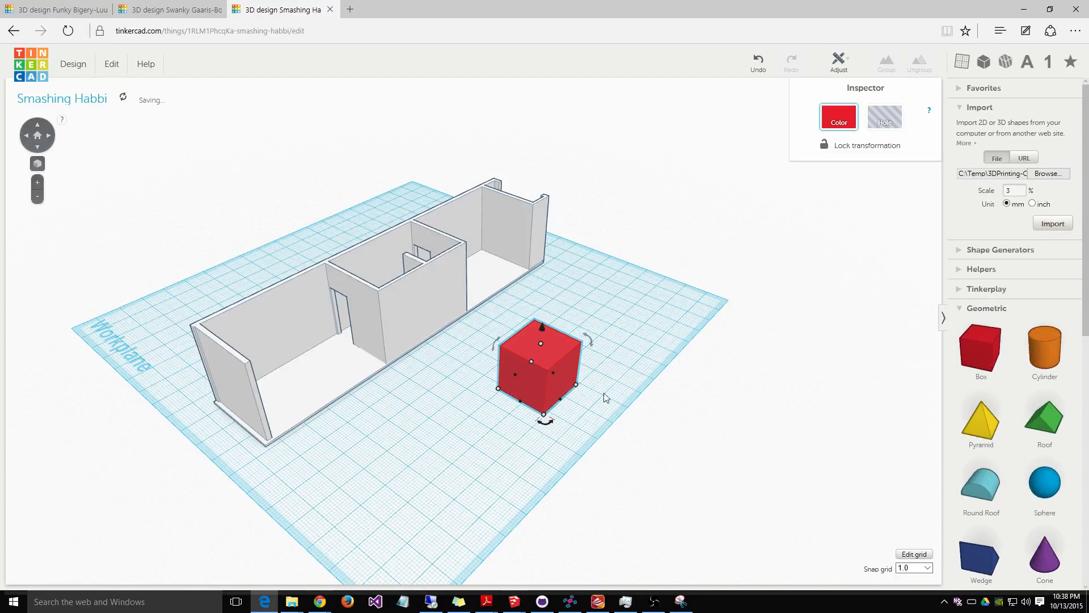
pyautogui.moveTo(1044, 349); pyautogui.dragTo(605, 342)
pyautogui.moveTo(1032, 420); pyautogui.dragTo(468, 465)
pyautogui.click(602, 430)
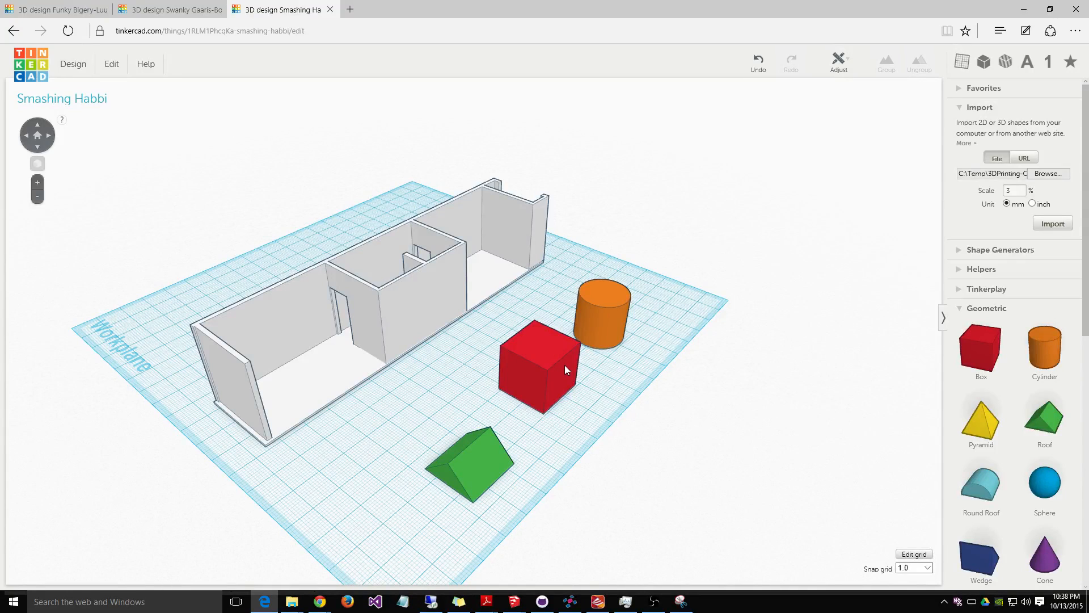
pyautogui.moveTo(563, 363)
pyautogui.mouseDown()
pyautogui.moveTo(292, 355)
pyautogui.moveTo(310, 356)
pyautogui.moveTo(317, 373)
pyautogui.moveTo(289, 315)
pyautogui.moveTo(308, 343)
pyautogui.moveTo(463, 363)
pyautogui.moveTo(564, 360)
pyautogui.moveTo(568, 349)
pyautogui.mouseUp()
pyautogui.click(533, 447)
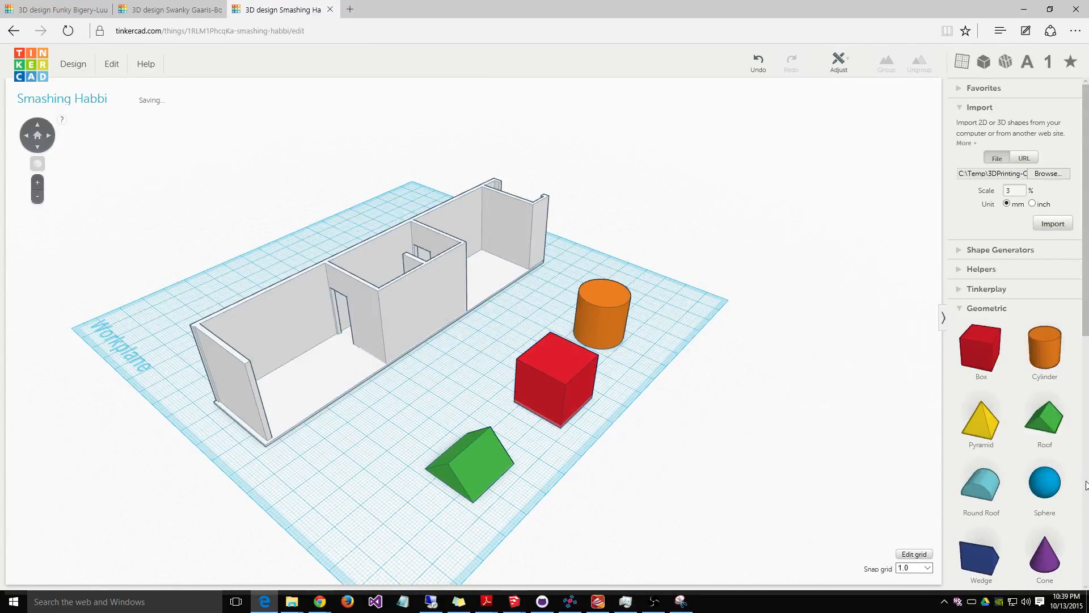
# Step: Add a paraboloid between the container and the roof shape, and reduce its height and footprint
pyautogui.scroll(-5, 998, 398)
pyautogui.moveTo(986, 391); pyautogui.dragTo(497, 418)
pyautogui.moveTo(466, 355); pyautogui.dragTo(465, 371)
pyautogui.moveTo(500, 418); pyautogui.dragTo(485, 412)
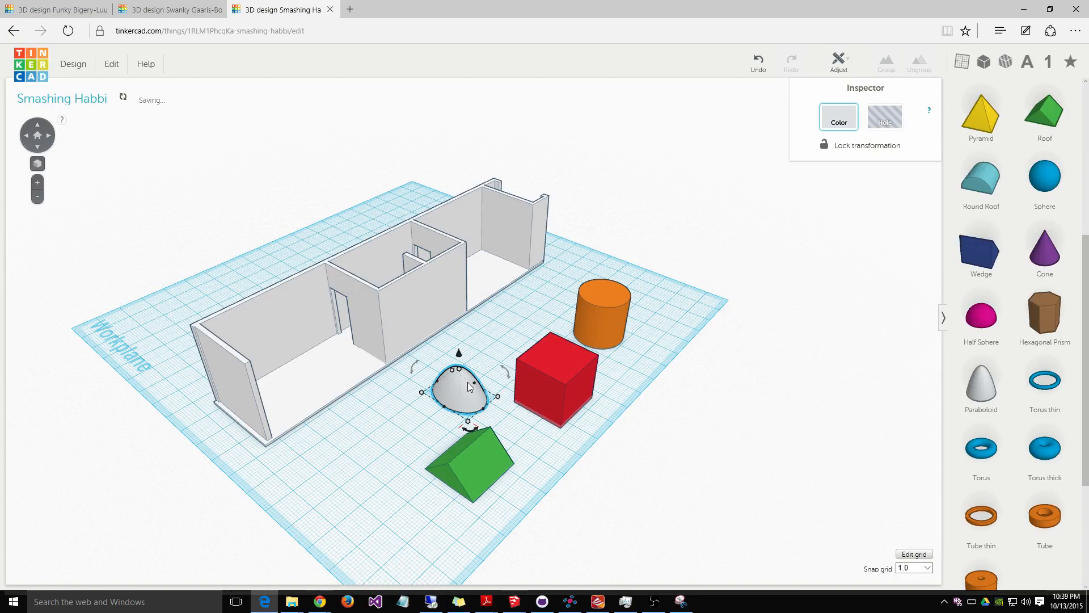
# Step: Duplicate the paraboloid, flip the copy upside down and stack it over the original, raised about 1 mm
pyautogui.keyDown('alt'); pyautogui.moveTo(464, 389); pyautogui.dragTo(525, 367); pyautogui.keyUp('alt')
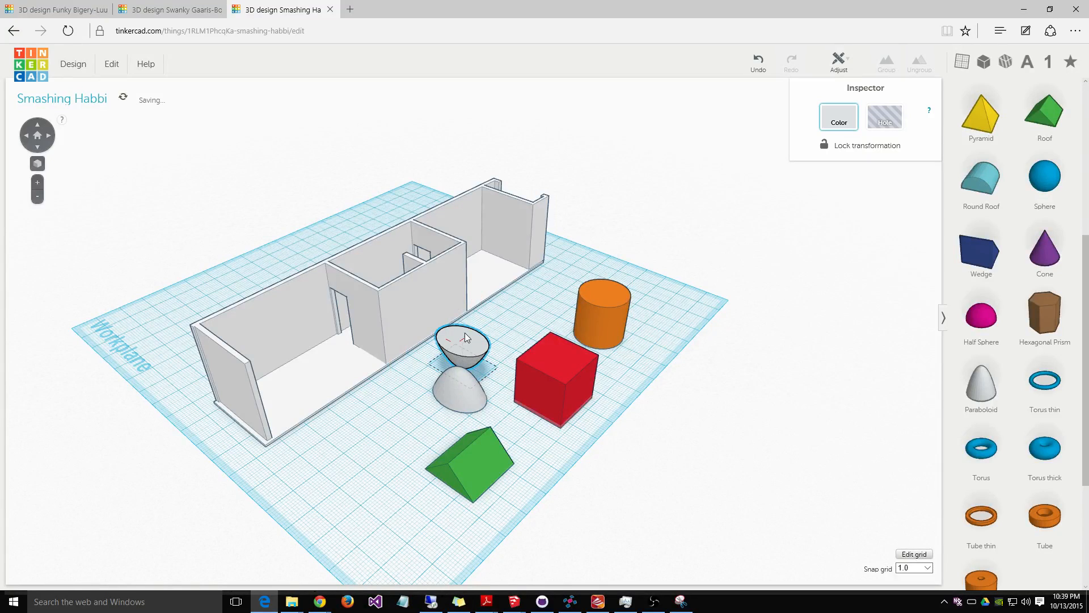
pyautogui.moveTo(465, 332); pyautogui.dragTo(455, 355)
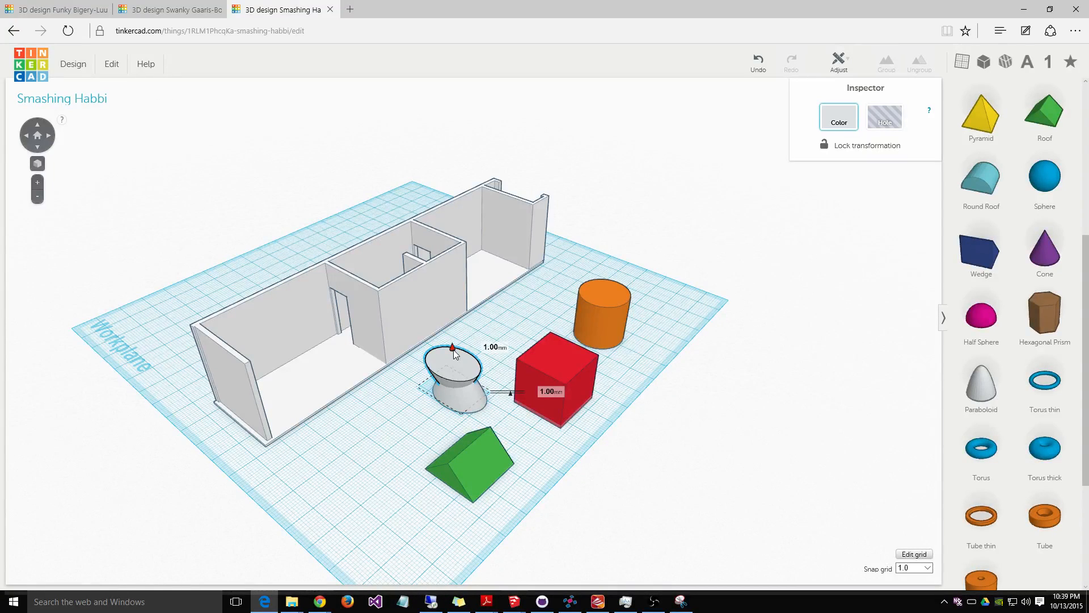
# Step: Set the flipped paraboloid aside, stand the narrowed orange cylinder inside the lower one and restack the flipped one around it
pyautogui.keyDown('shift'); pyautogui.click(461, 400); pyautogui.keyUp('shift')
pyautogui.moveTo(464, 366); pyautogui.dragTo(514, 320)
pyautogui.click(494, 341)
pyautogui.click(458, 365)
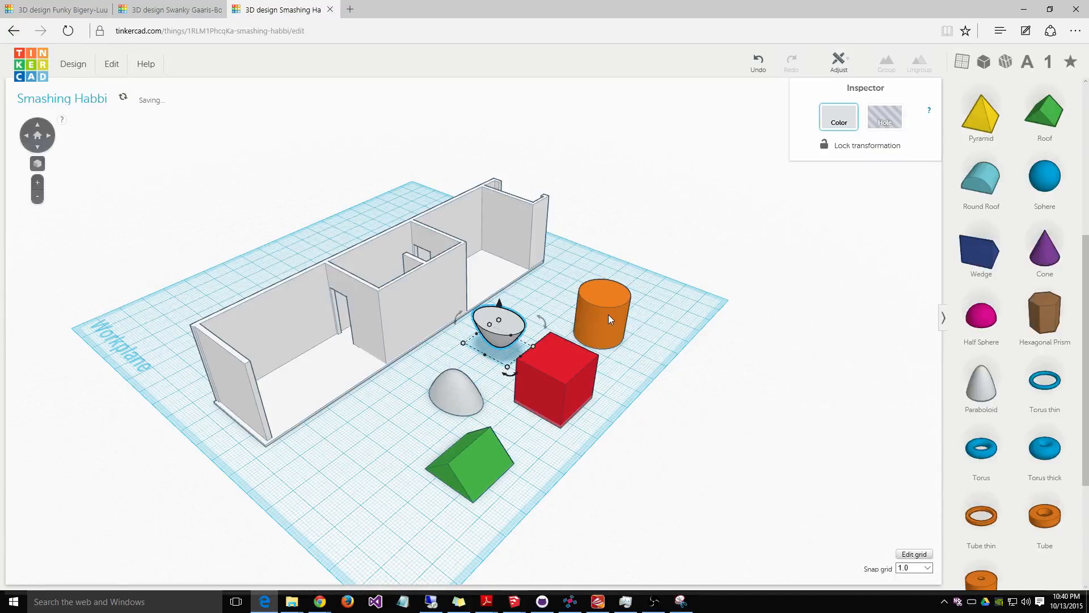
pyautogui.moveTo(620, 321); pyautogui.dragTo(463, 396)
pyautogui.moveTo(502, 328); pyautogui.dragTo(426, 383)
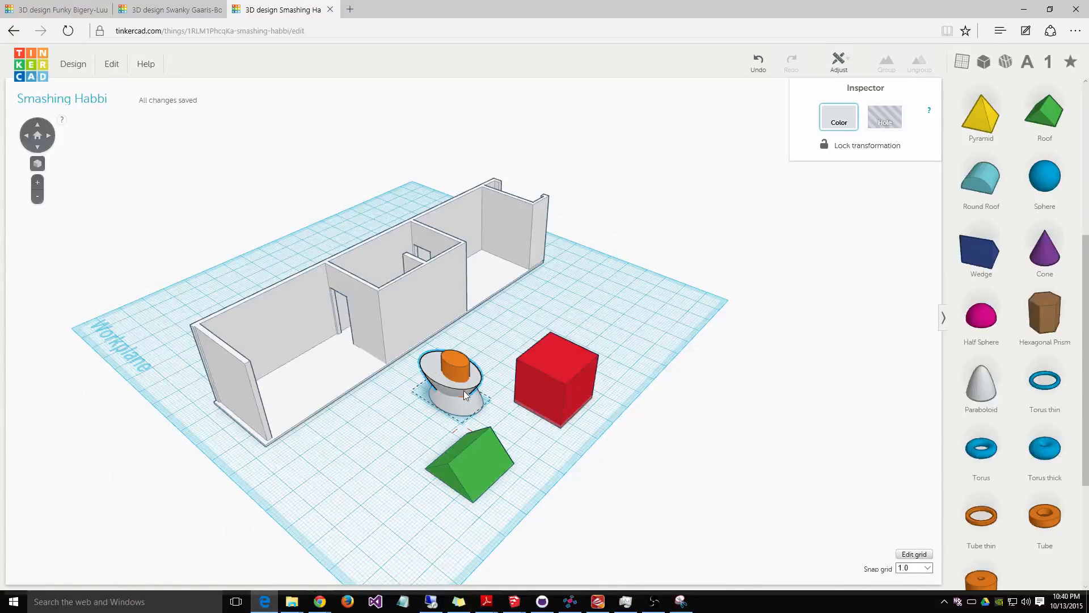
pyautogui.moveTo(479, 415); pyautogui.dragTo(462, 390)
pyautogui.click(508, 430)
# Step: Adjust the orange cylinder's footprint so it forms a narrow core centred in the two stacked paraboloids
pyautogui.moveTo(508, 430); pyautogui.dragTo(345, 311, button='right')
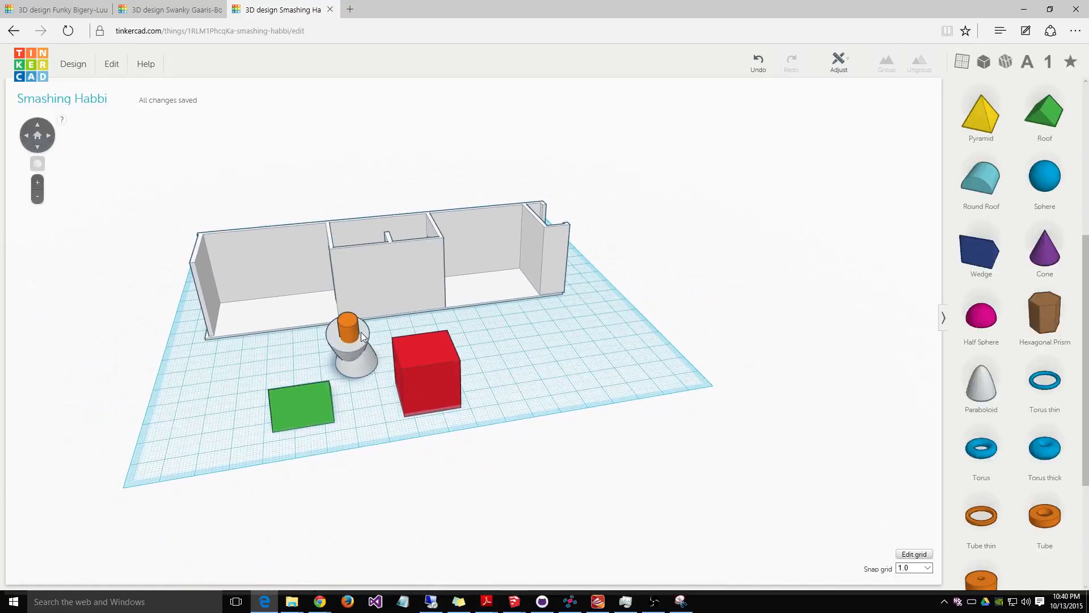
pyautogui.click(355, 327)
pyautogui.moveTo(372, 356); pyautogui.dragTo(382, 357)
pyautogui.click(350, 322)
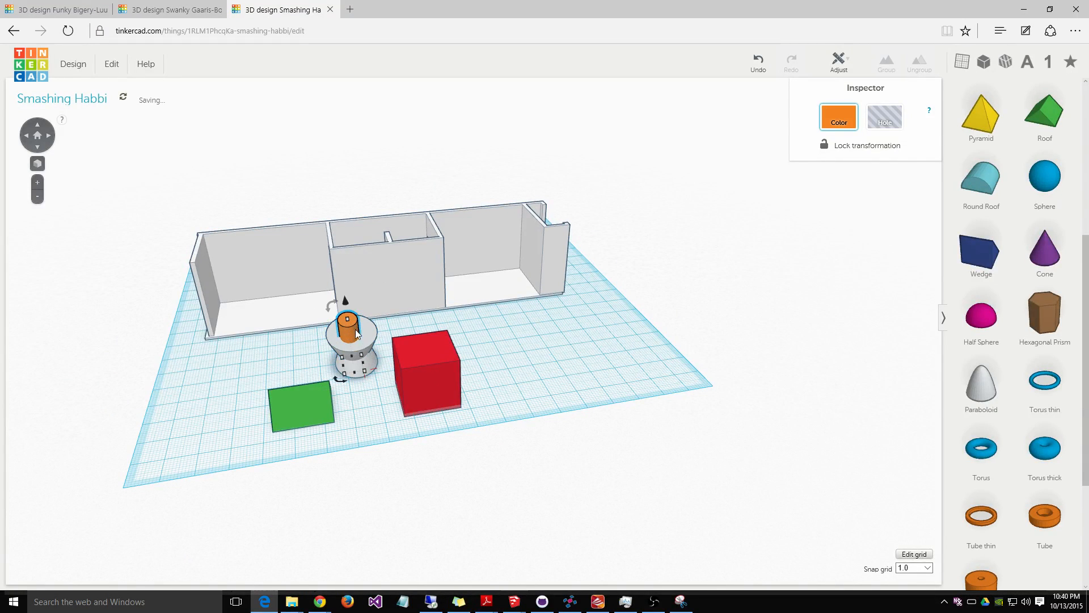
pyautogui.moveTo(363, 362); pyautogui.dragTo(370, 362)
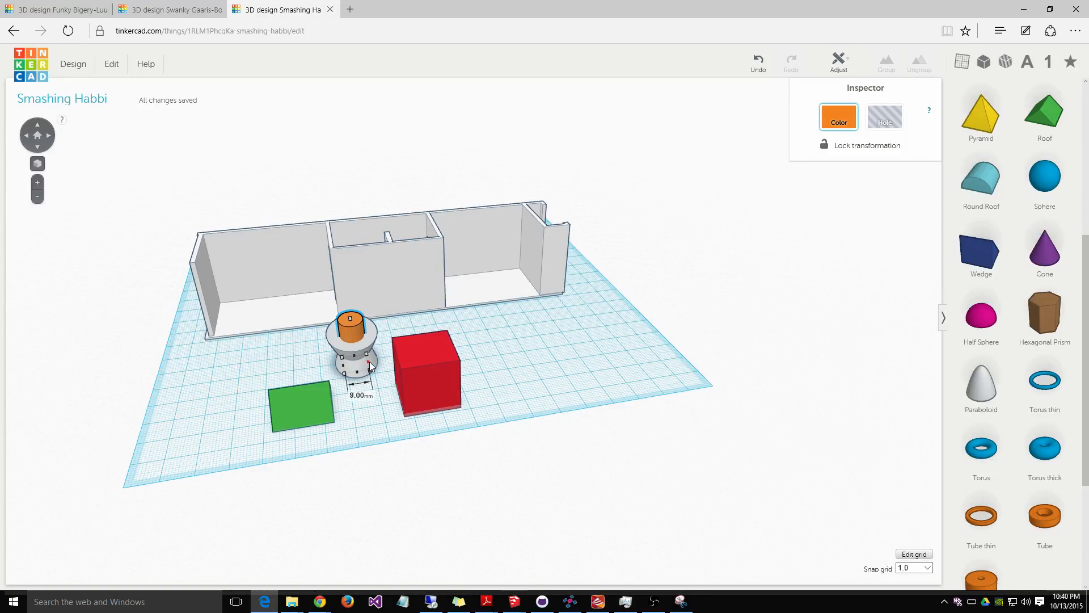
pyautogui.scroll(10, 443, 434)
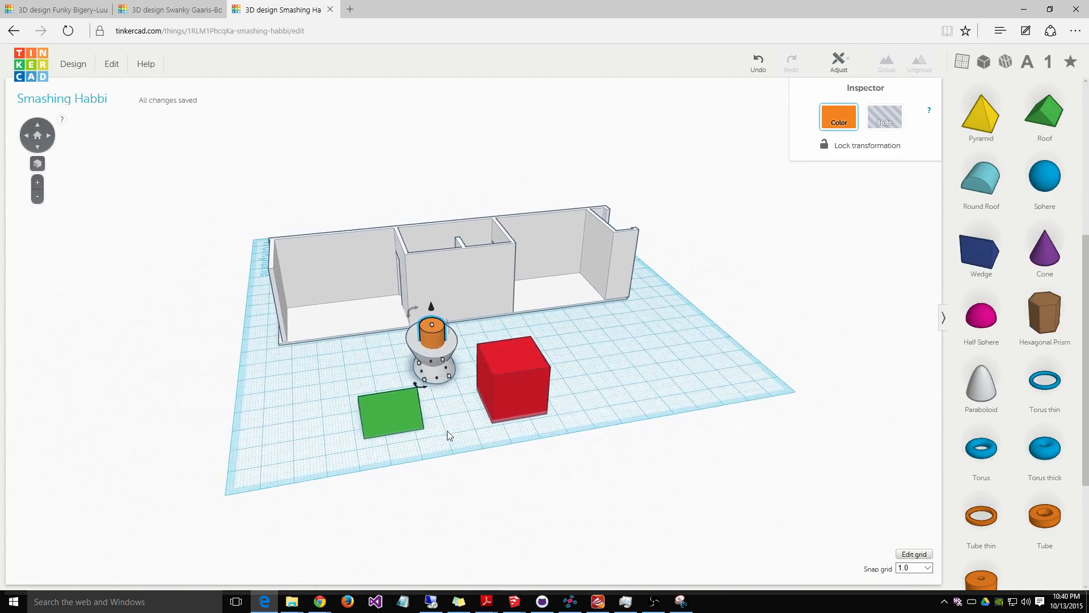
pyautogui.scroll(-5, 446, 433)
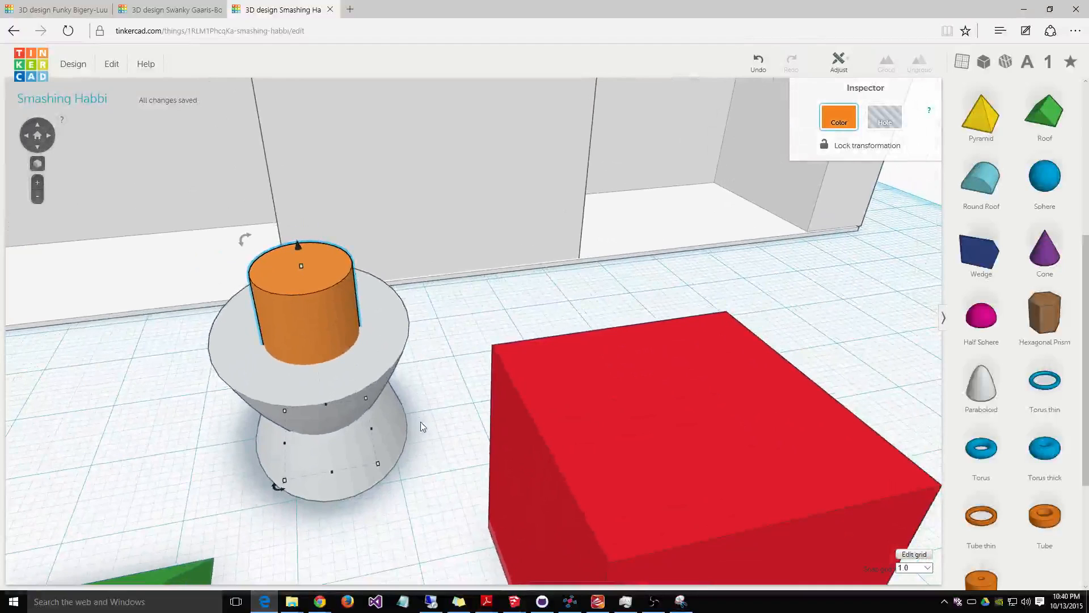
pyautogui.scroll(4, 447, 370)
pyautogui.moveTo(446, 366); pyautogui.dragTo(469, 367, button='middle')
pyautogui.moveTo(335, 448); pyautogui.dragTo(408, 435)
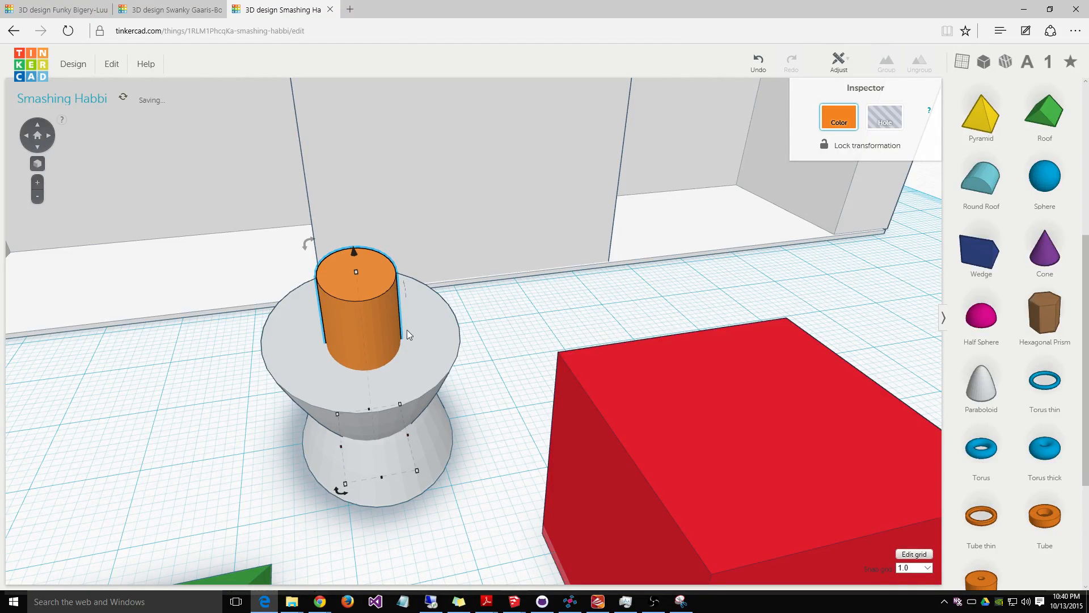
# Step: Turn the orange cylinder into a hole and group it with both paraboloids to cut a bore through them
pyautogui.moveTo(523, 352); pyautogui.dragTo(558, 358, button='middle')
pyautogui.click(884, 118)
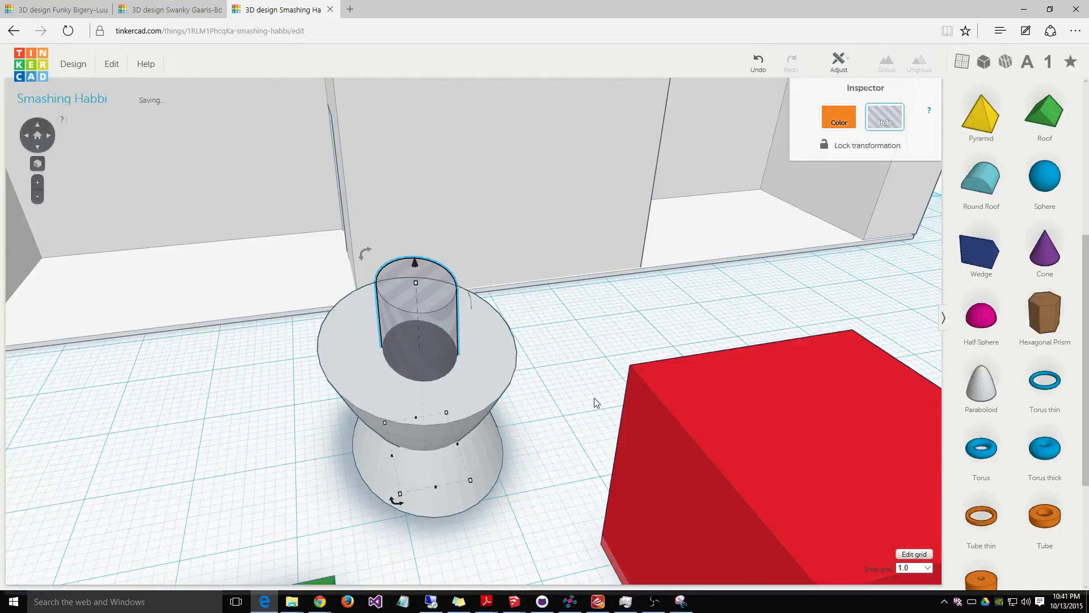
pyautogui.keyDown('shift'); pyautogui.click(482, 386); pyautogui.keyUp('shift')
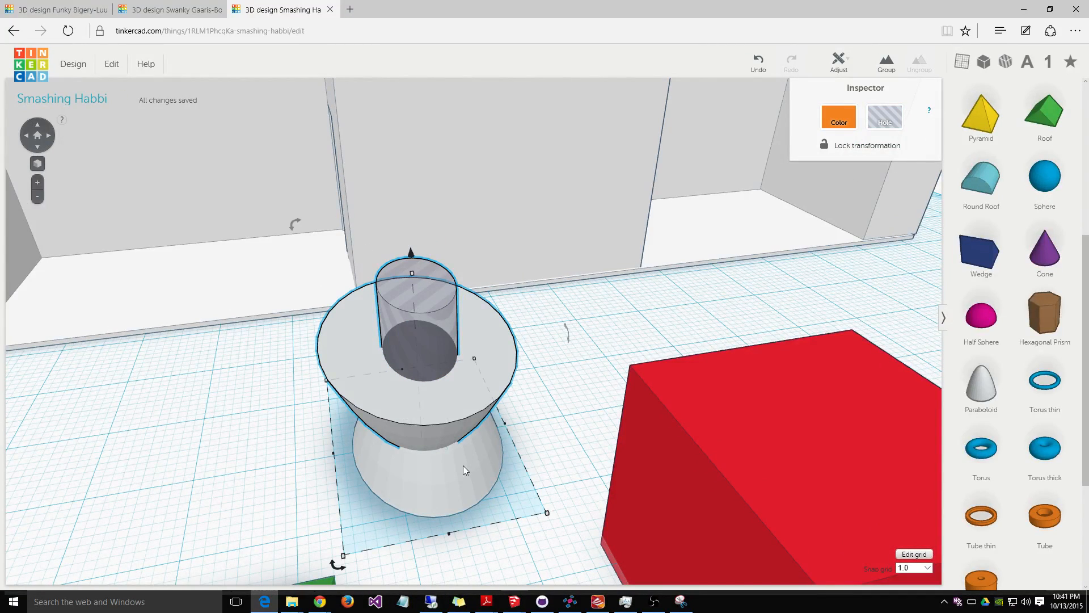
pyautogui.click(893, 69)
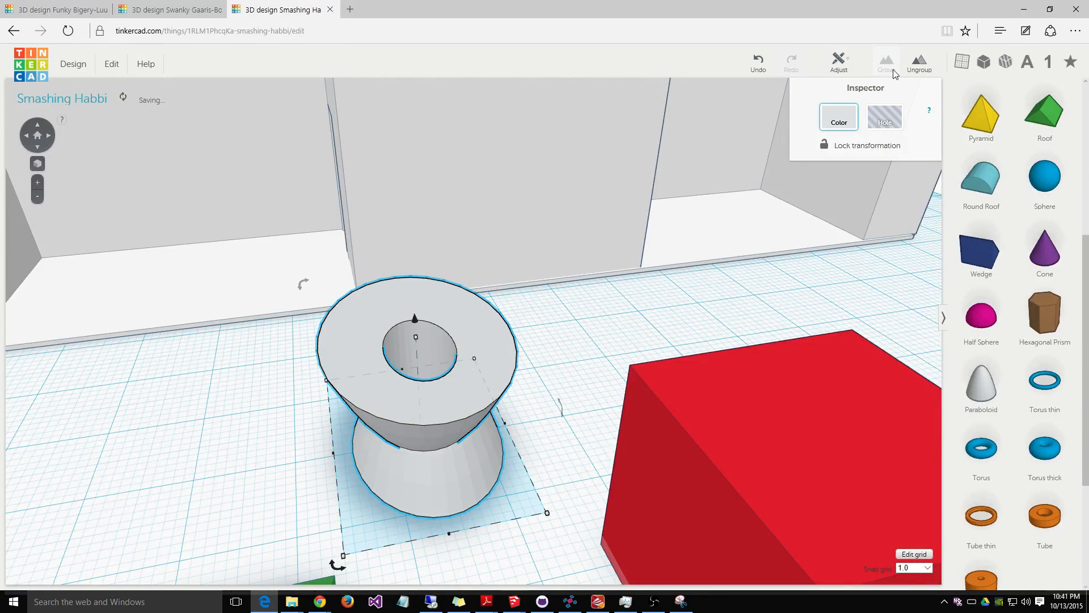
# Step: Add another paraboloid, turn it upside down and place it over the top of the grouped bowl shape
pyautogui.moveTo(577, 367); pyautogui.dragTo(860, 219, button='right')
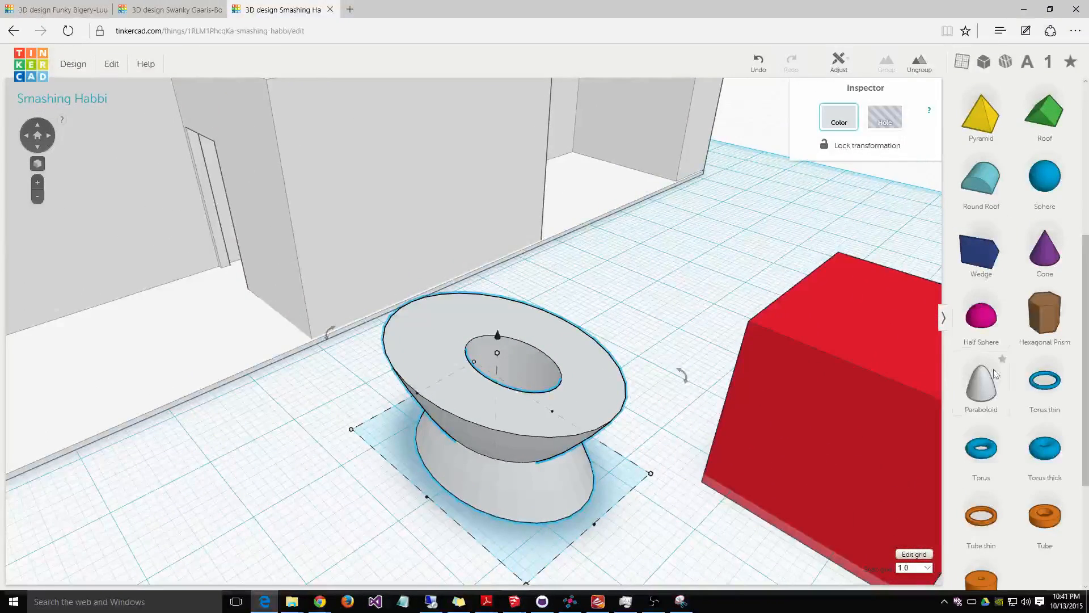
pyautogui.moveTo(982, 383); pyautogui.dragTo(653, 325)
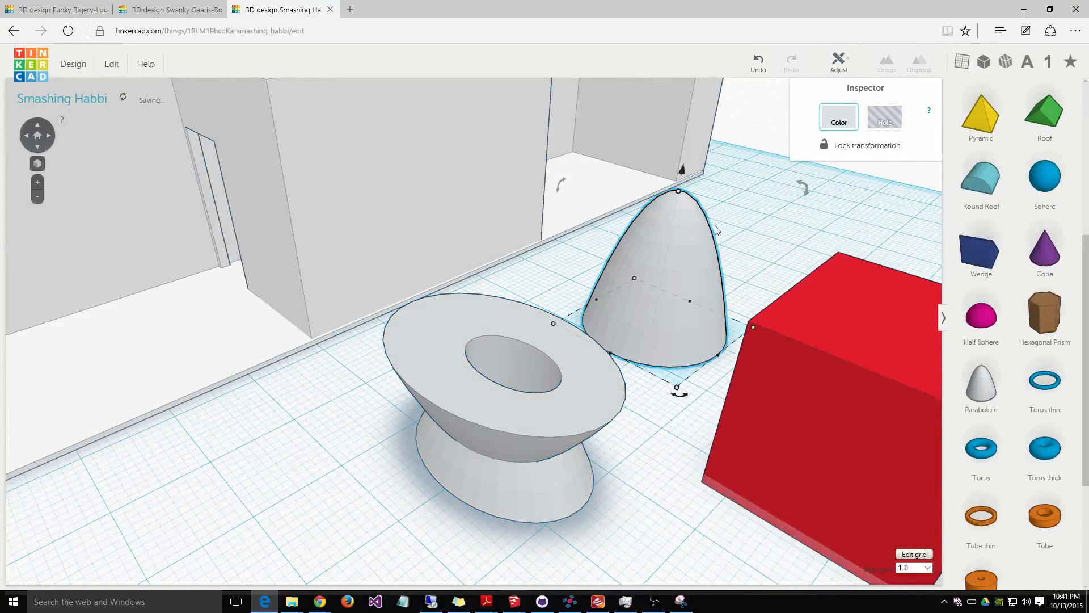
pyautogui.moveTo(563, 190)
pyautogui.moveTo(562, 190); pyautogui.dragTo(674, 307)
pyautogui.moveTo(683, 263); pyautogui.dragTo(484, 366)
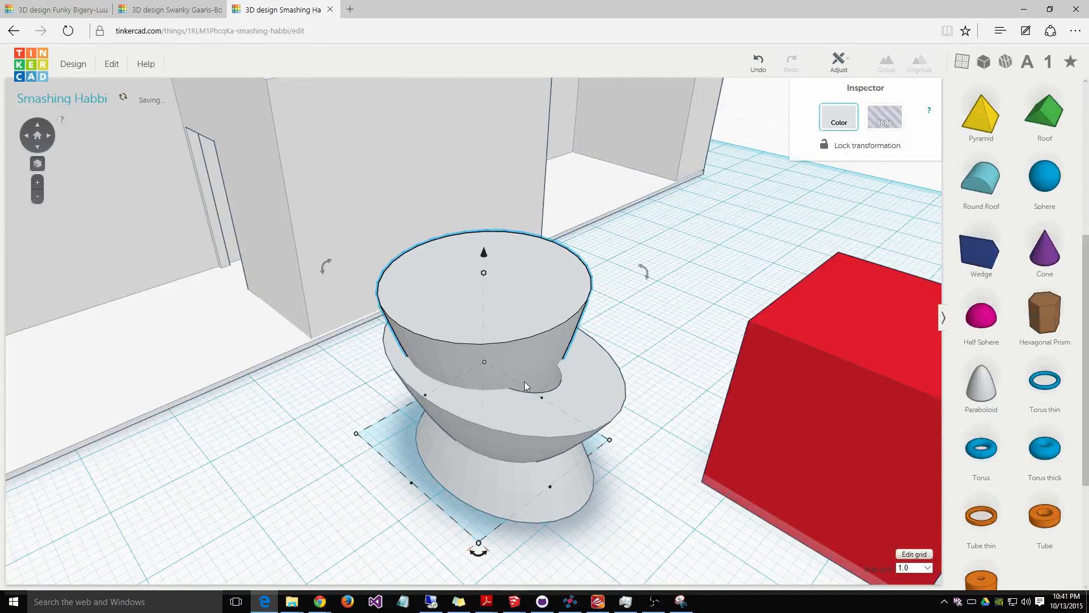
# Step: Stretch the flipped paraboloid's footprint to fit just inside the bowl's rim and turn it into a hole
pyautogui.moveTo(548, 487); pyautogui.dragTo(598, 530)
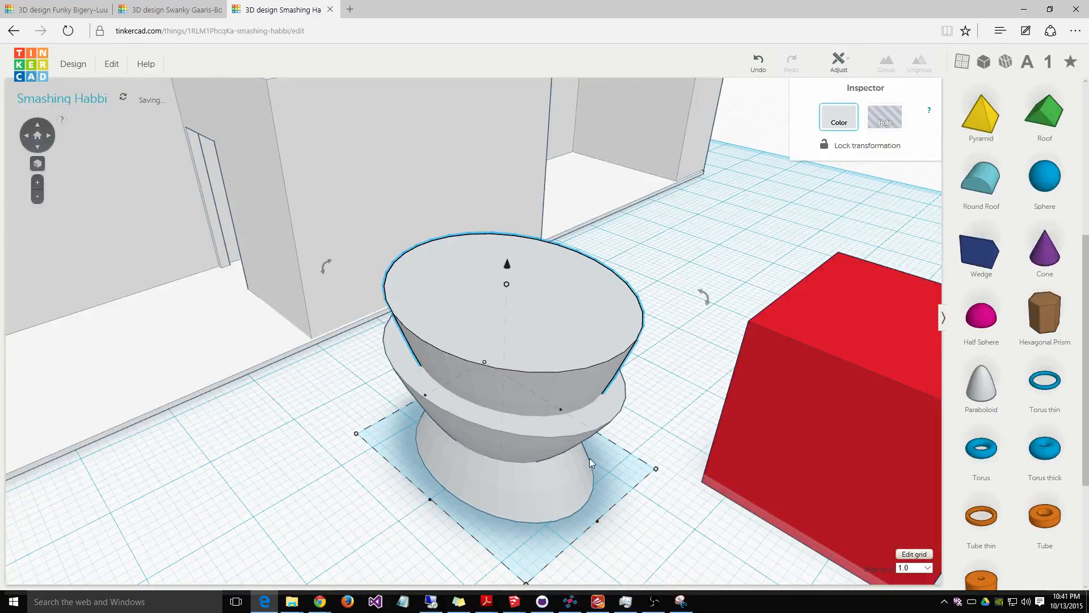
pyautogui.moveTo(431, 499); pyautogui.dragTo(439, 496)
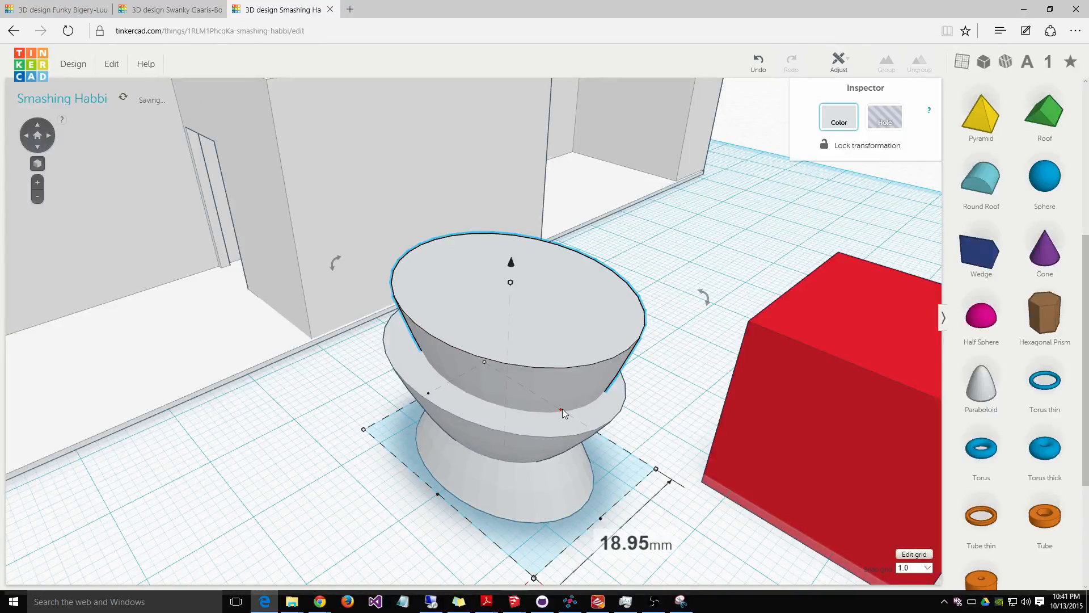
pyautogui.moveTo(557, 413); pyautogui.dragTo(550, 417)
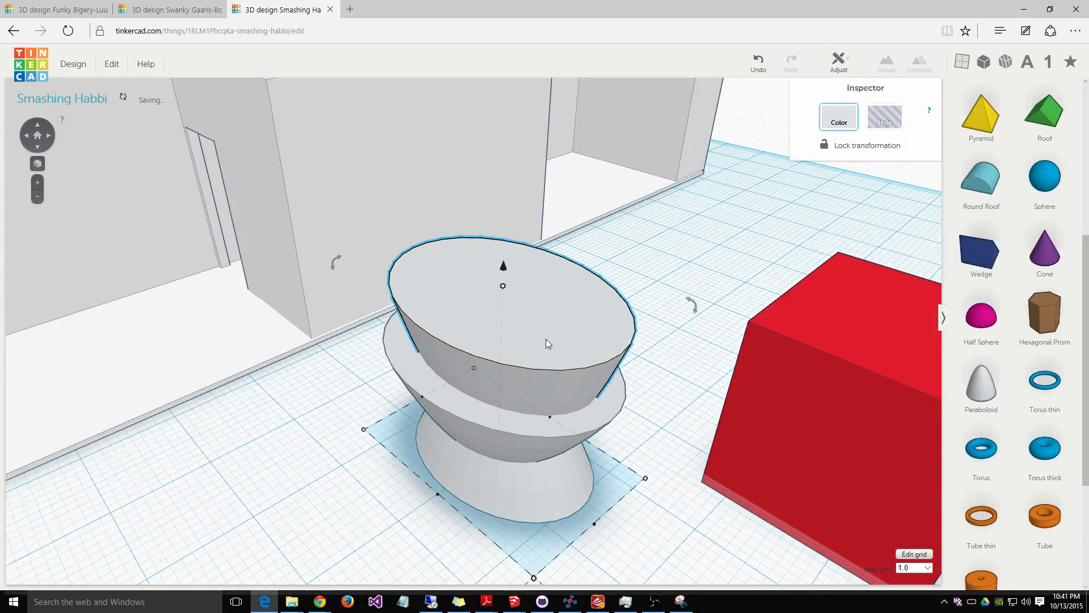
pyautogui.click(888, 116)
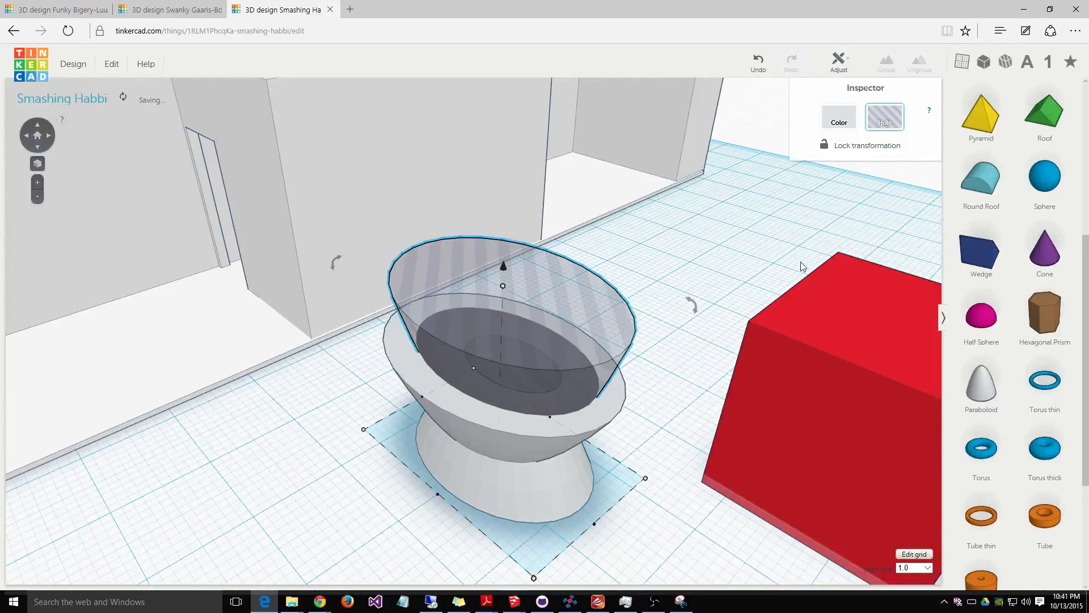
pyautogui.moveTo(422, 396); pyautogui.dragTo(414, 400)
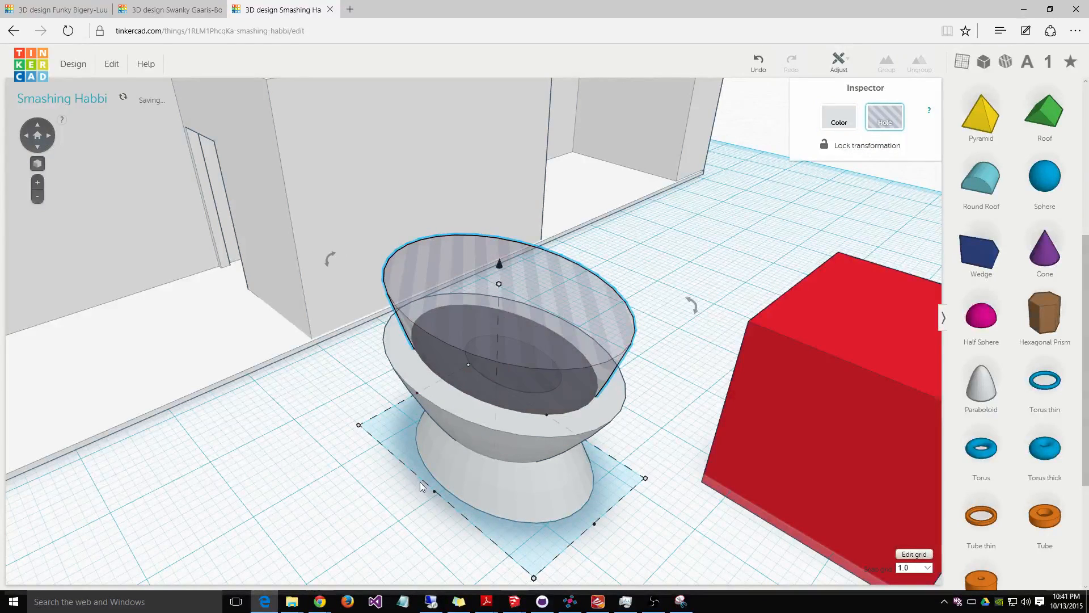
pyautogui.moveTo(434, 492); pyautogui.dragTo(427, 496)
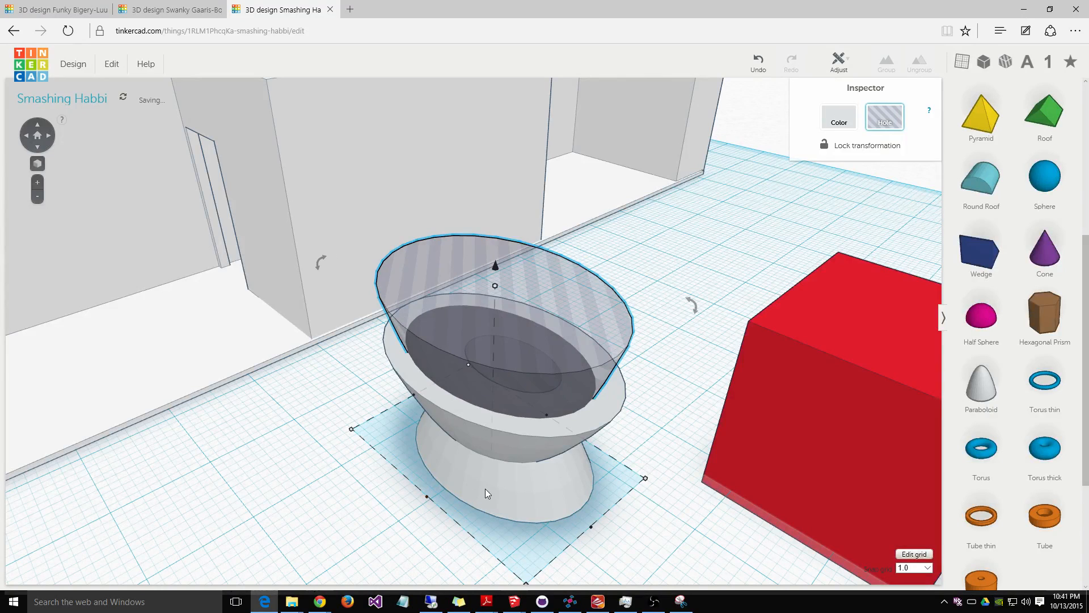
pyautogui.moveTo(591, 526); pyautogui.dragTo(585, 522)
# Step: Shorten and raise the flipped paraboloid while the bowl is temporarily a see-through hole, and make the bowl solid again
pyautogui.moveTo(652, 478); pyautogui.dragTo(708, 421, button='middle')
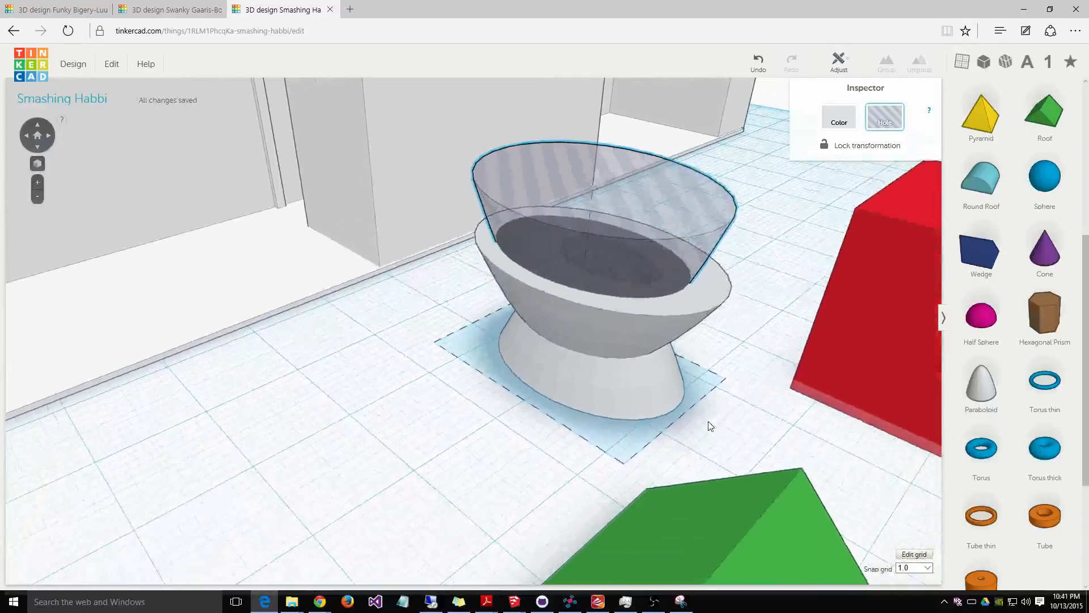
pyautogui.click(607, 323)
pyautogui.click(898, 125)
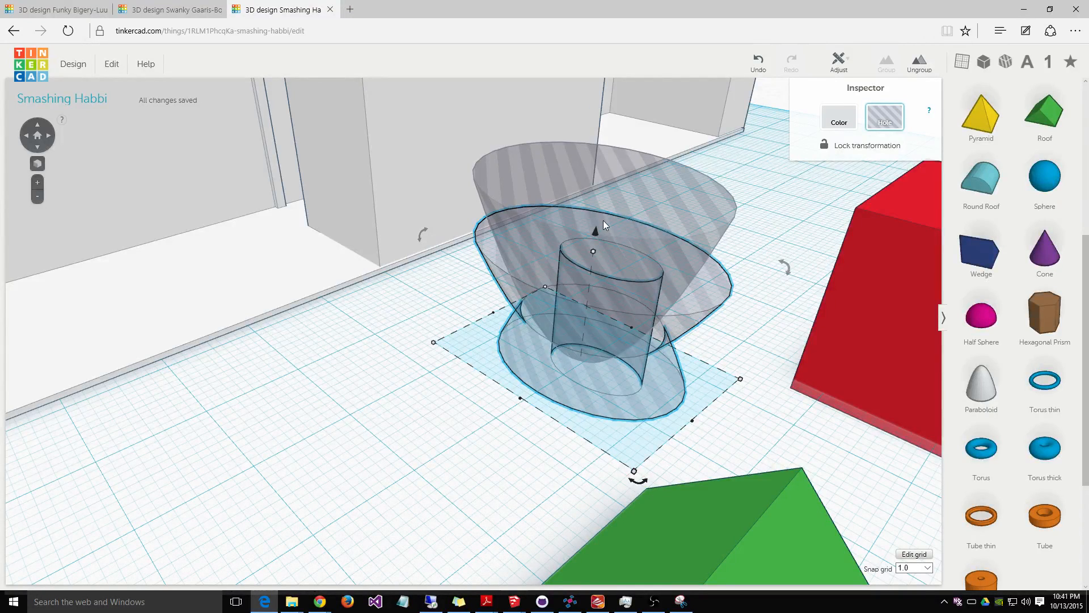
pyautogui.click(632, 165)
pyautogui.moveTo(600, 148); pyautogui.dragTo(595, 185)
pyautogui.click(692, 311)
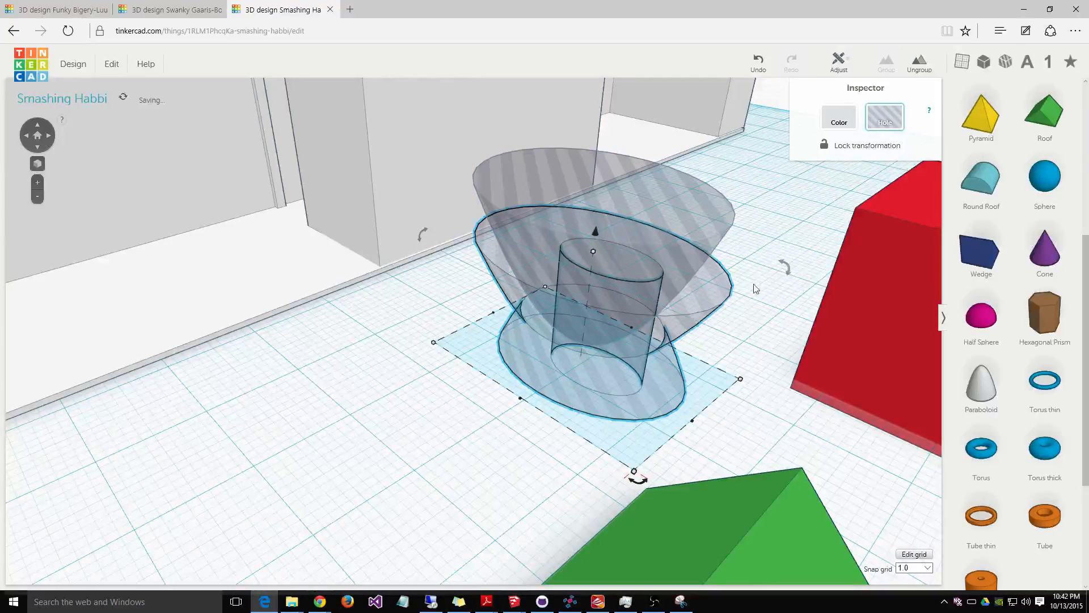
pyautogui.click(842, 122)
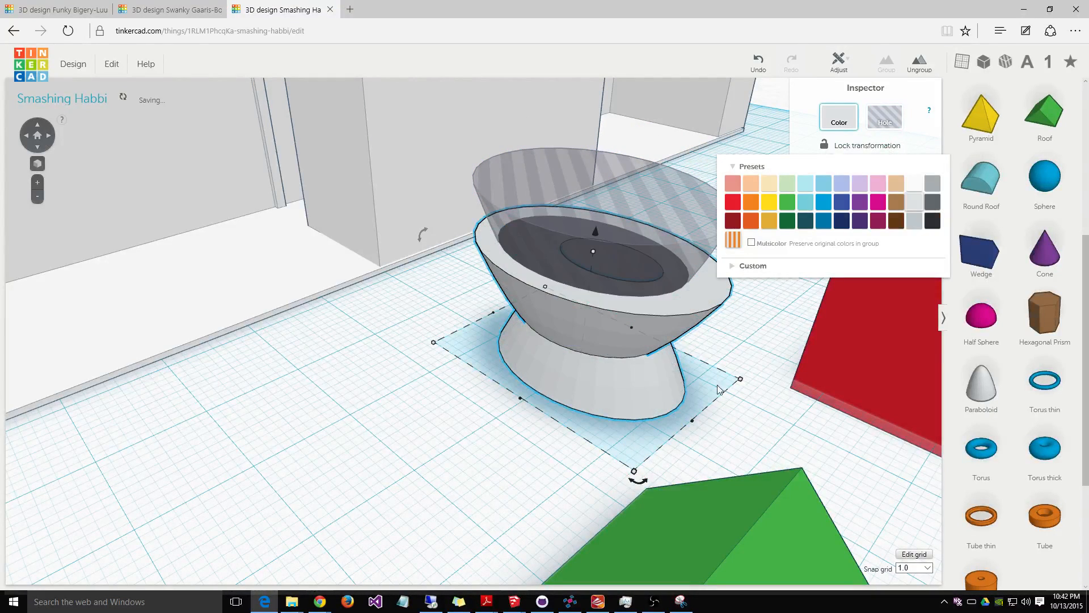
# Step: Shorten the bowl's base to 26 mm and group it with the flipped paraboloid hole to hollow out the basin
pyautogui.moveTo(693, 423)
pyautogui.mouseDown()
pyautogui.moveTo(702, 431)
pyautogui.moveTo(688, 418)
pyautogui.mouseUp()
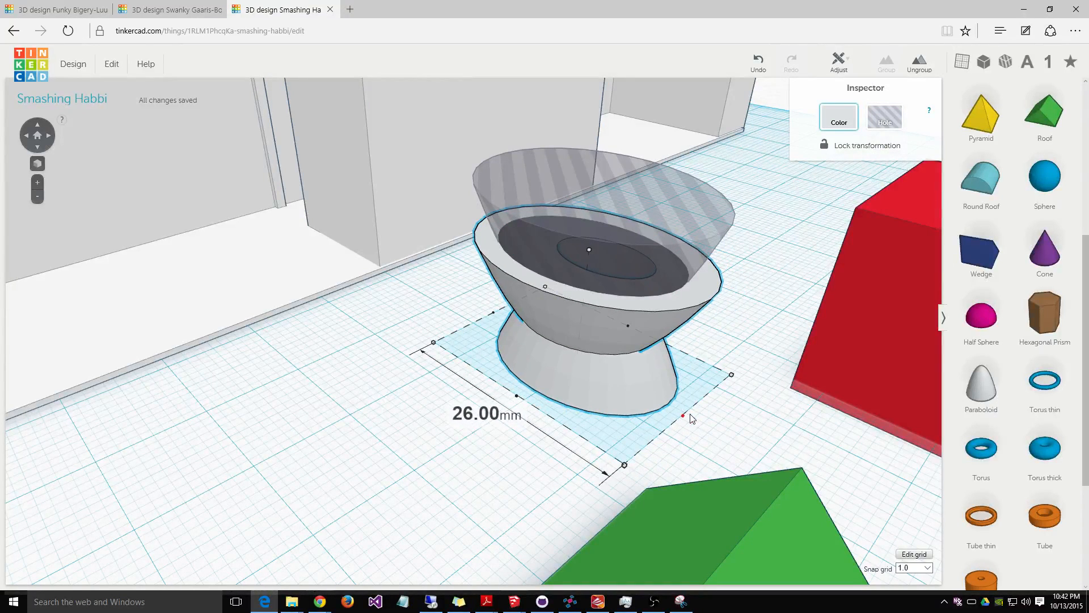
pyautogui.click(654, 254)
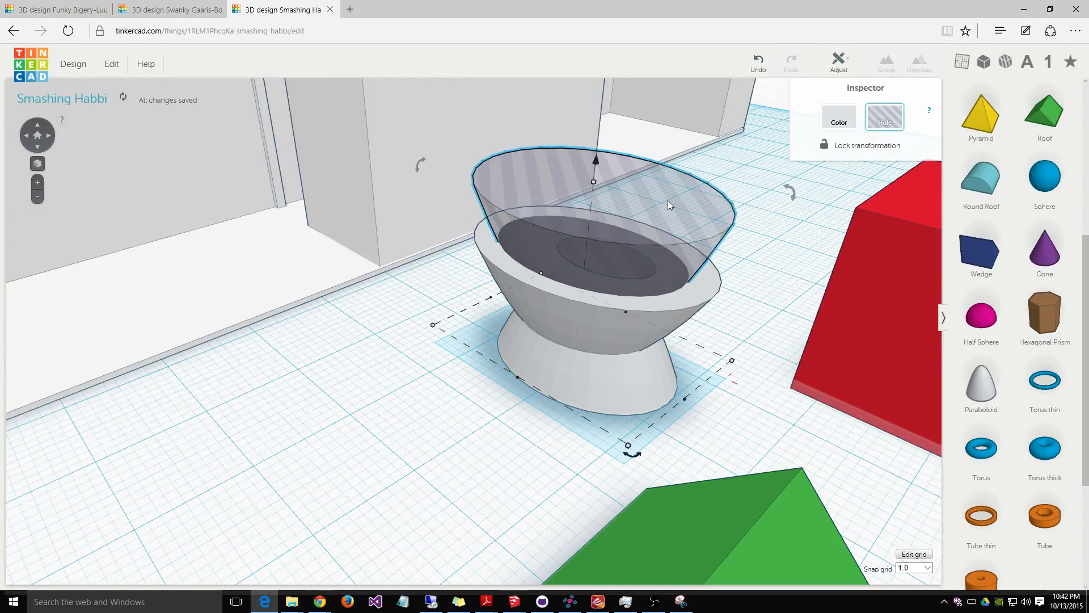
pyautogui.keyDown('shift'); pyautogui.click(628, 332); pyautogui.keyUp('shift')
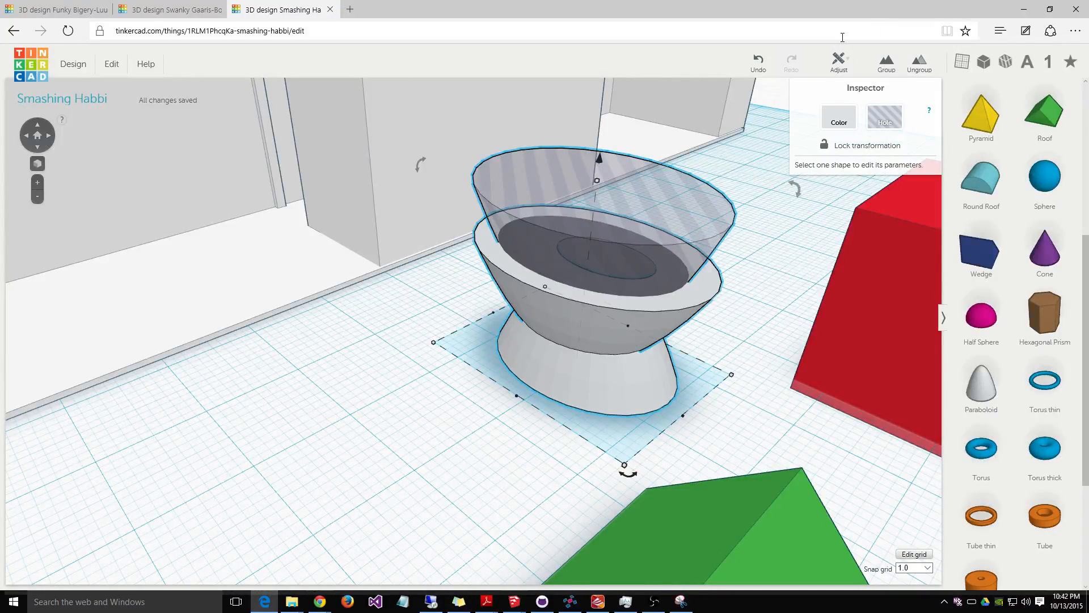
pyautogui.click(886, 62)
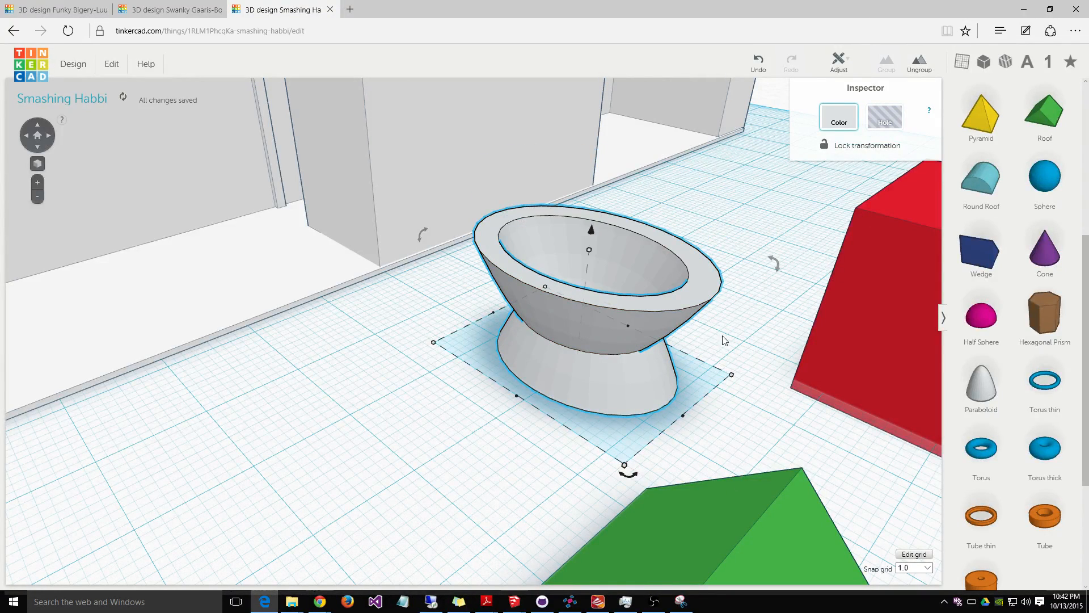
# Step: Add a round roof shape, stand it upright on its end and place it beside the red box
pyautogui.moveTo(727, 404); pyautogui.dragTo(709, 424, button='middle')
pyautogui.moveTo(709, 425); pyautogui.dragTo(787, 396, button='right')
pyautogui.moveTo(982, 178); pyautogui.dragTo(799, 355)
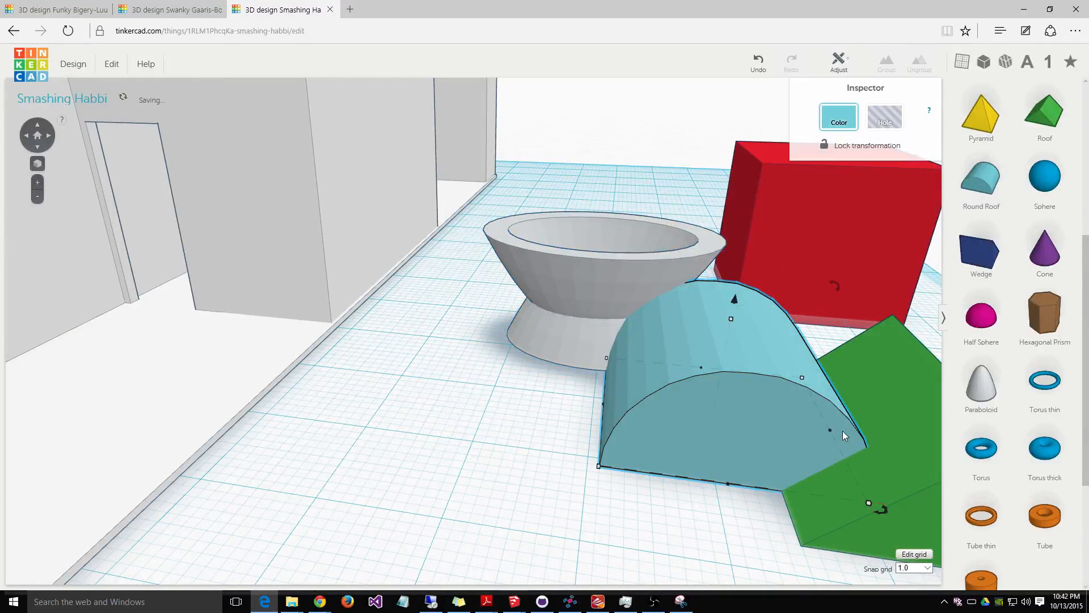
pyautogui.moveTo(696, 405); pyautogui.dragTo(237, 448, button='right')
pyautogui.moveTo(225, 403); pyautogui.dragTo(311, 337)
pyautogui.moveTo(514, 495); pyautogui.dragTo(591, 317)
pyautogui.moveTo(361, 445); pyautogui.dragTo(714, 262)
pyautogui.moveTo(703, 175); pyautogui.dragTo(704, 147)
pyautogui.moveTo(757, 316); pyautogui.dragTo(672, 356, button='right')
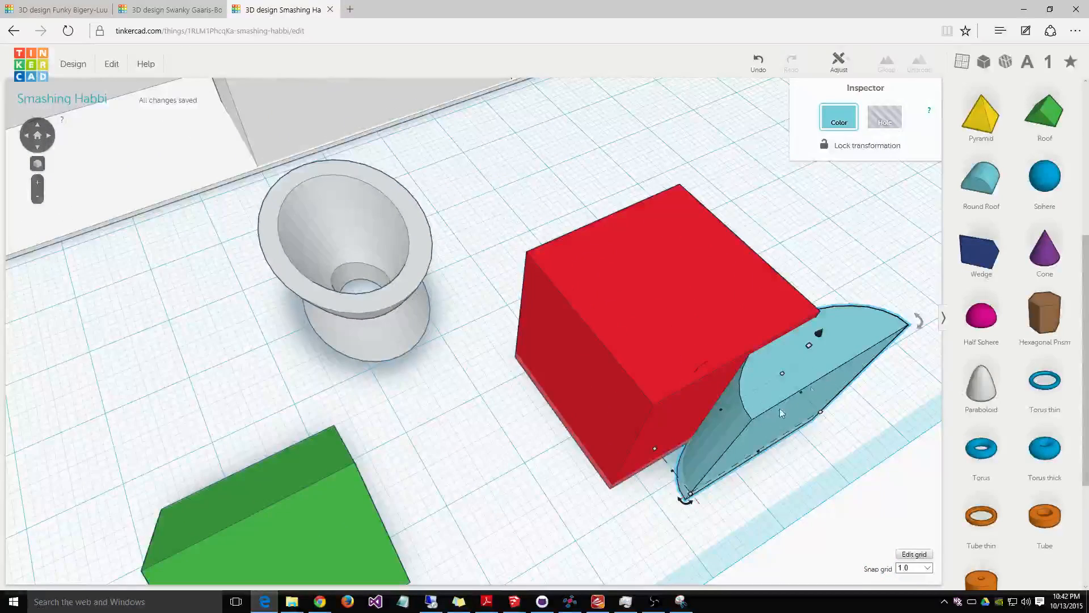
# Step: Overlap the upright round roof with the red box, adjust the box's size, and turn the box into a hole
pyautogui.moveTo(690, 499); pyautogui.dragTo(614, 534)
pyautogui.moveTo(623, 346)
pyautogui.mouseDown()
pyautogui.moveTo(655, 341)
pyautogui.moveTo(637, 350)
pyautogui.mouseUp()
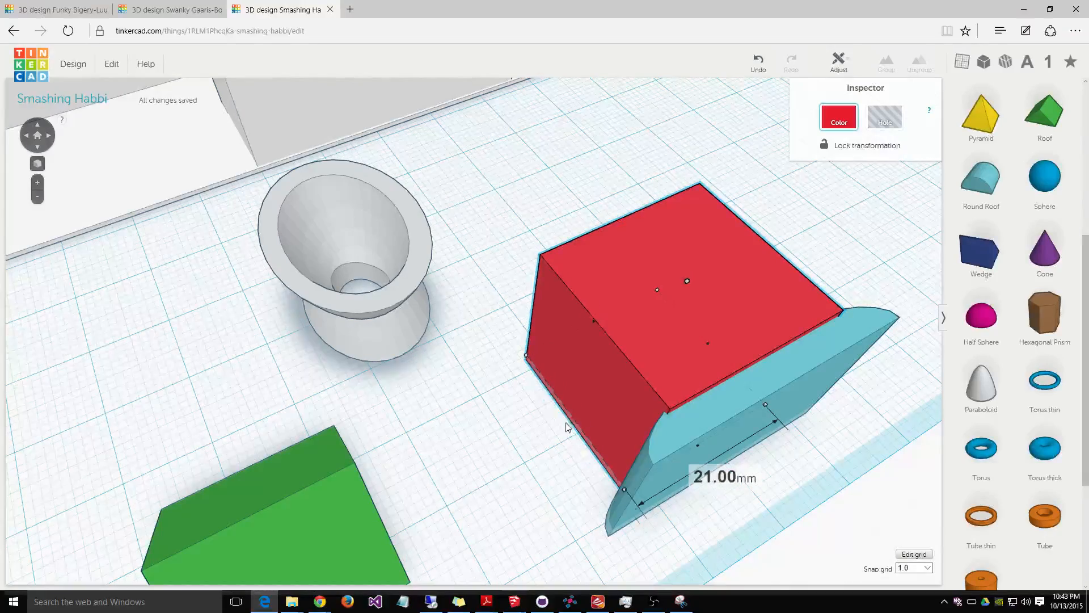
pyautogui.moveTo(567, 423); pyautogui.dragTo(560, 428)
pyautogui.moveTo(843, 281); pyautogui.dragTo(239, 543, button='right')
pyautogui.moveTo(285, 495); pyautogui.dragTo(277, 518)
pyautogui.moveTo(278, 523); pyautogui.dragTo(390, 558, button='right')
pyautogui.moveTo(407, 537); pyautogui.dragTo(415, 544)
pyautogui.click(878, 115)
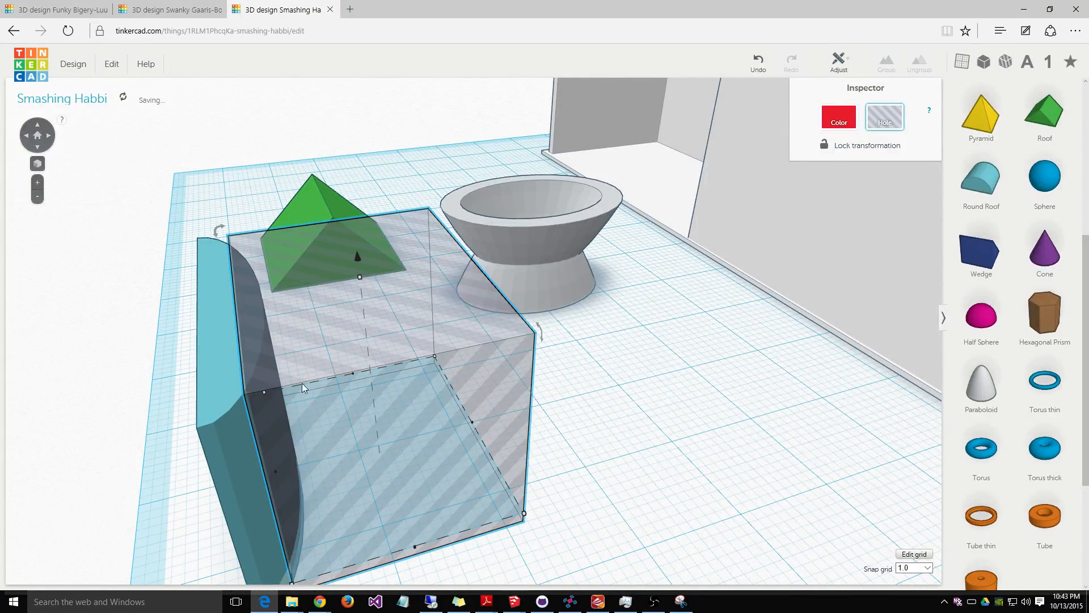
# Step: Try grouping the round roof with the box hole to cut it, and undo the grouping
pyautogui.keyDown('shift'); pyautogui.click(210, 364); pyautogui.keyUp('shift')
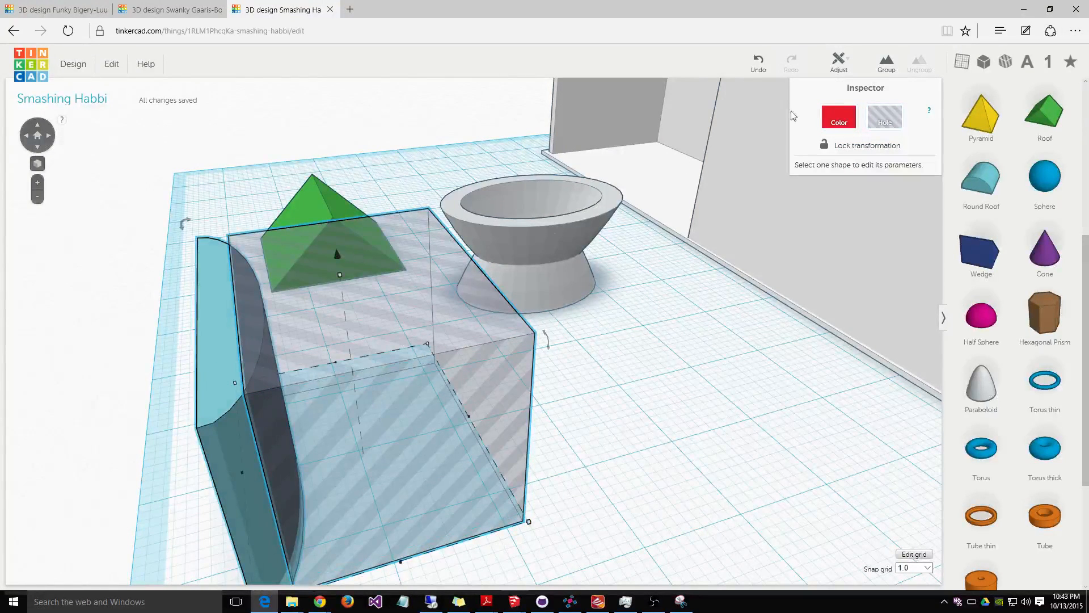
pyautogui.click(887, 61)
pyautogui.hotkey('ctrl', 'z')
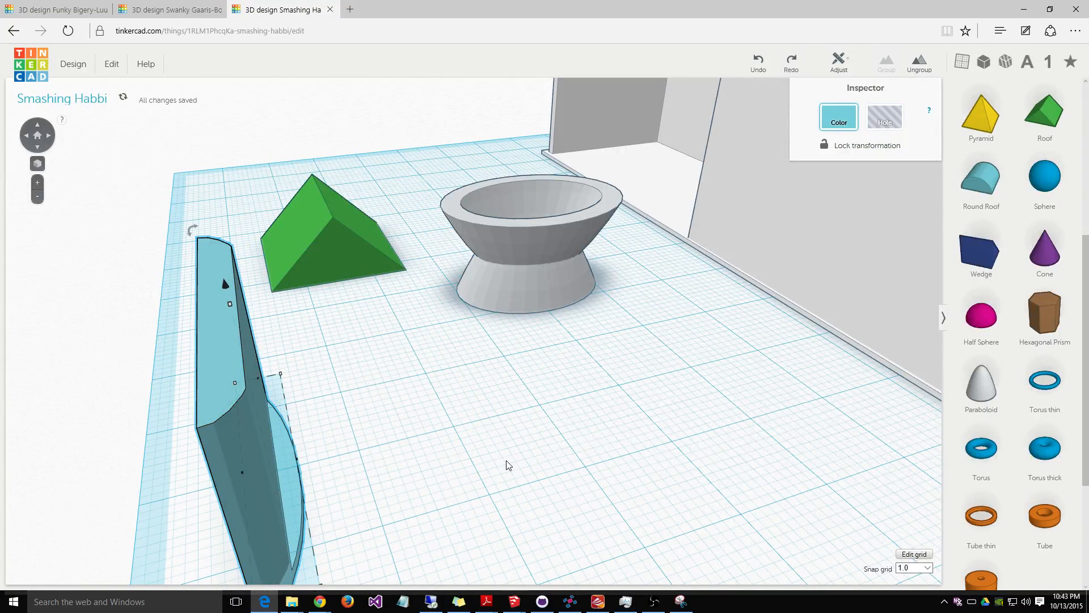
# Step: Shift the round roof deeper into the box hole and group both to slice it into a thinner slab
pyautogui.moveTo(360, 277)
pyautogui.mouseDown()
pyautogui.moveTo(356, 248)
pyautogui.moveTo(359, 260)
pyautogui.mouseUp()
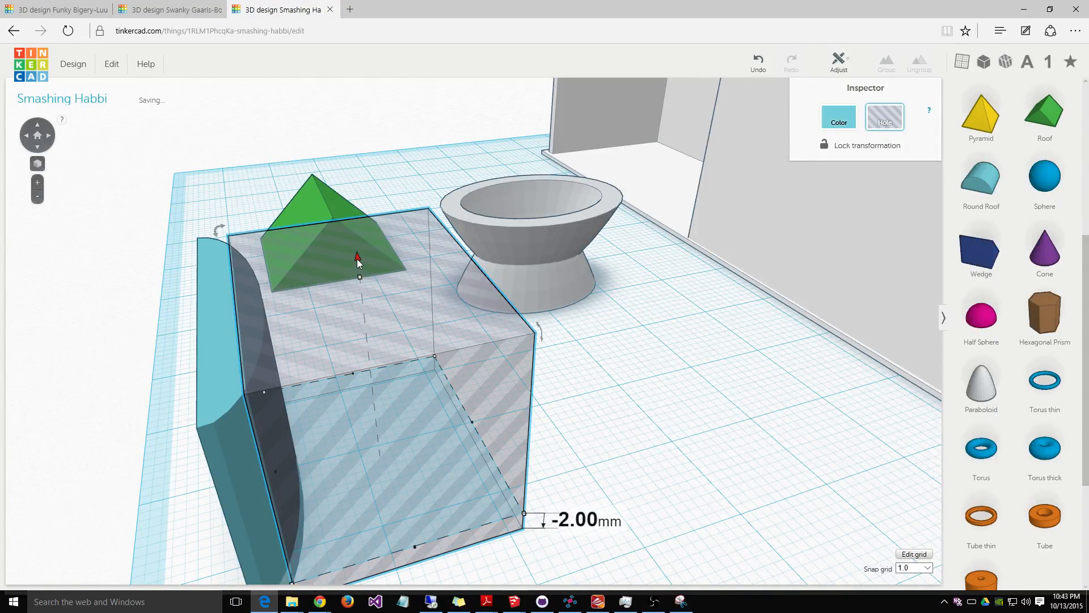
pyautogui.moveTo(647, 464); pyautogui.dragTo(610, 428, button='right')
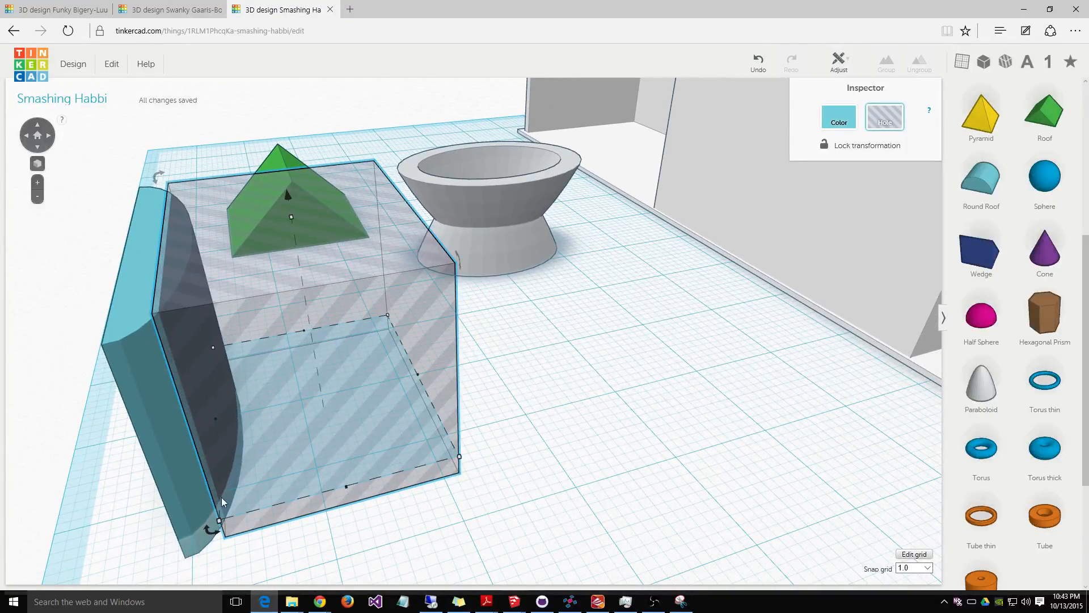
pyautogui.click(140, 239)
pyautogui.moveTo(159, 243)
pyautogui.mouseDown()
pyautogui.moveTo(181, 309)
pyautogui.moveTo(159, 249)
pyautogui.mouseUp()
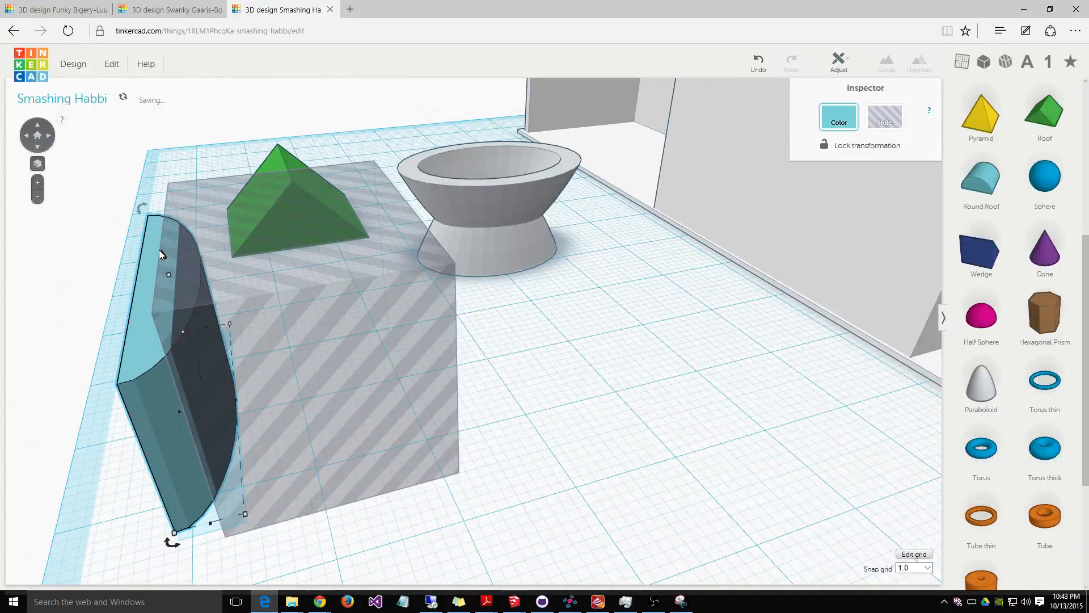
pyautogui.click(288, 297)
pyautogui.keyDown('shift'); pyautogui.click(149, 355); pyautogui.keyUp('shift')
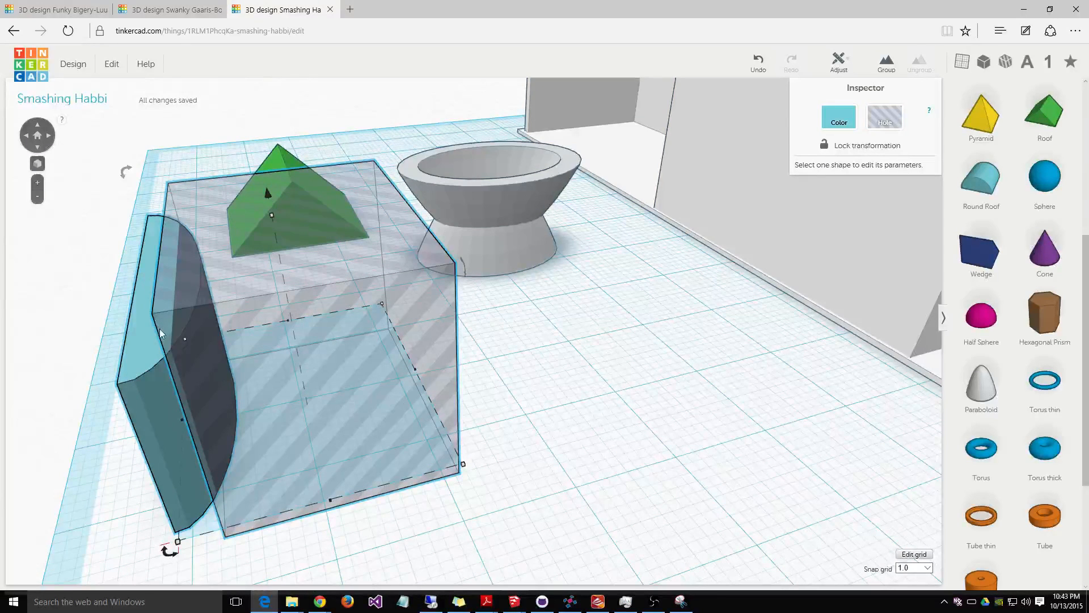
pyautogui.keyDown('shift'); pyautogui.click(139, 344); pyautogui.keyUp('shift')
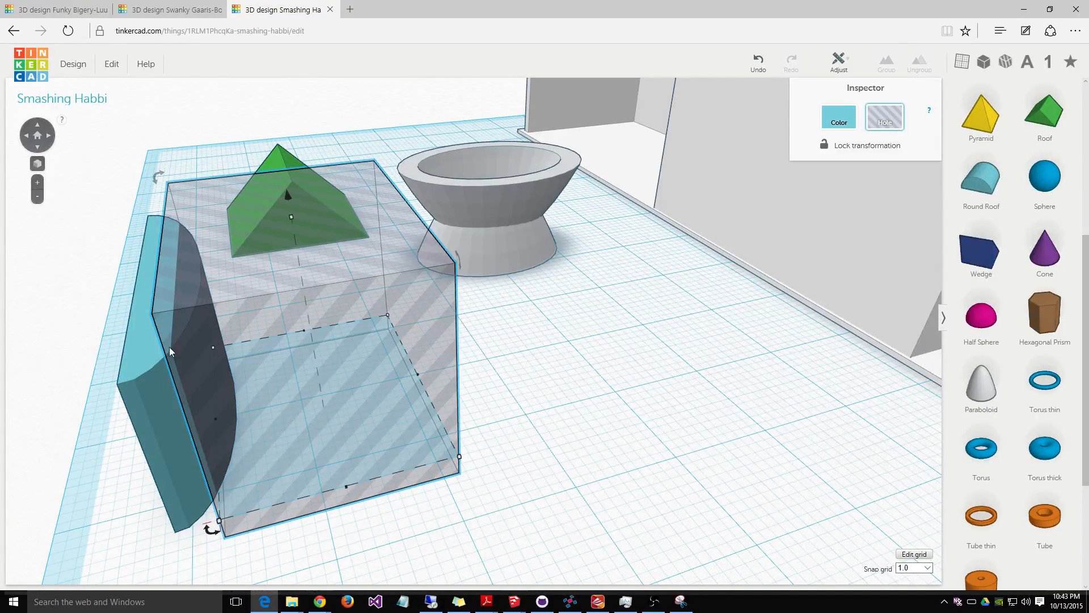
pyautogui.keyDown('shift'); pyautogui.click(125, 342); pyautogui.keyUp('shift')
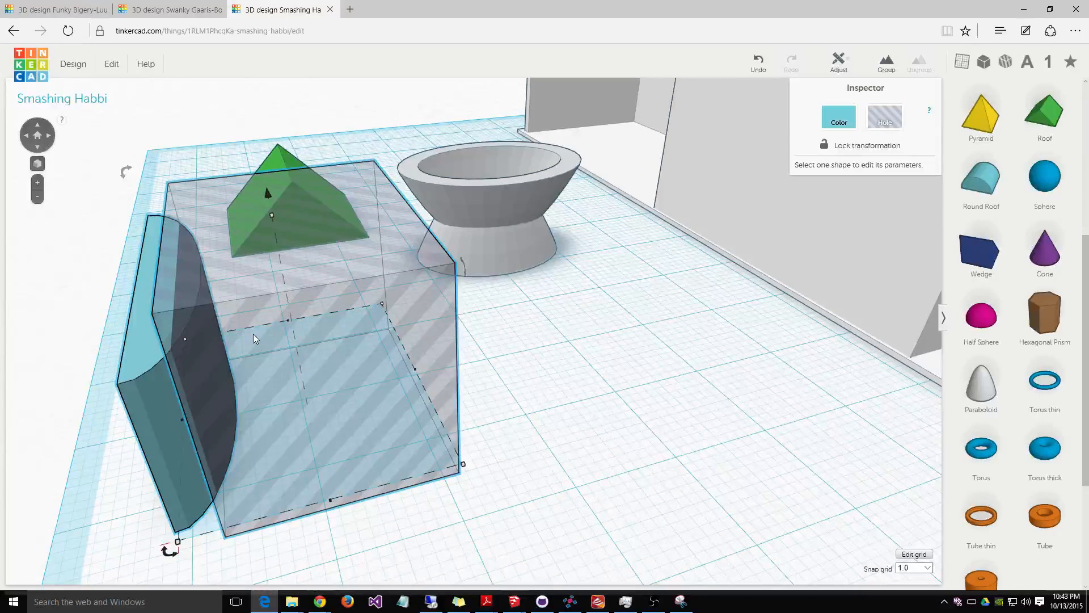
pyautogui.click(887, 62)
# Step: Move the slab next to the bowl and align a new box hole against the slab's flat face
pyautogui.moveTo(459, 409); pyautogui.dragTo(441, 424)
pyautogui.moveTo(155, 313); pyautogui.dragTo(590, 302)
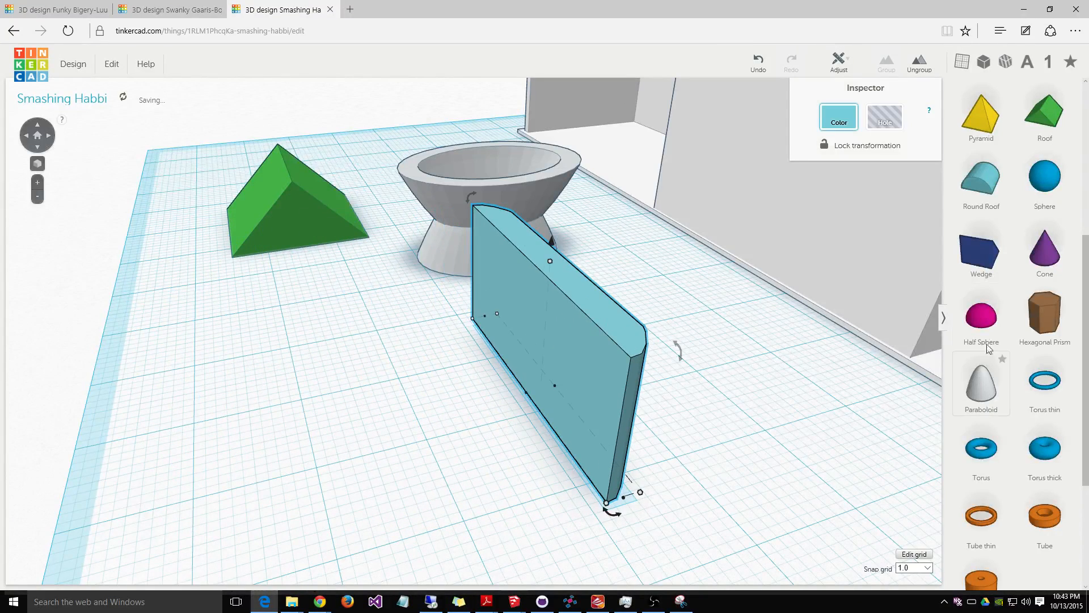
pyautogui.click(993, 63)
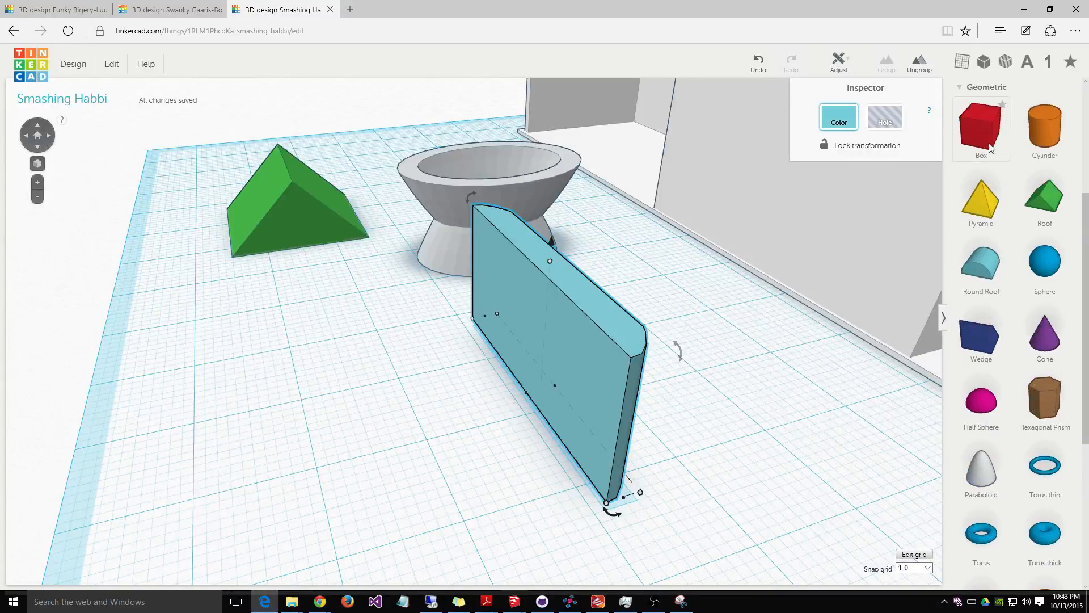
pyautogui.moveTo(981, 133); pyautogui.dragTo(447, 458)
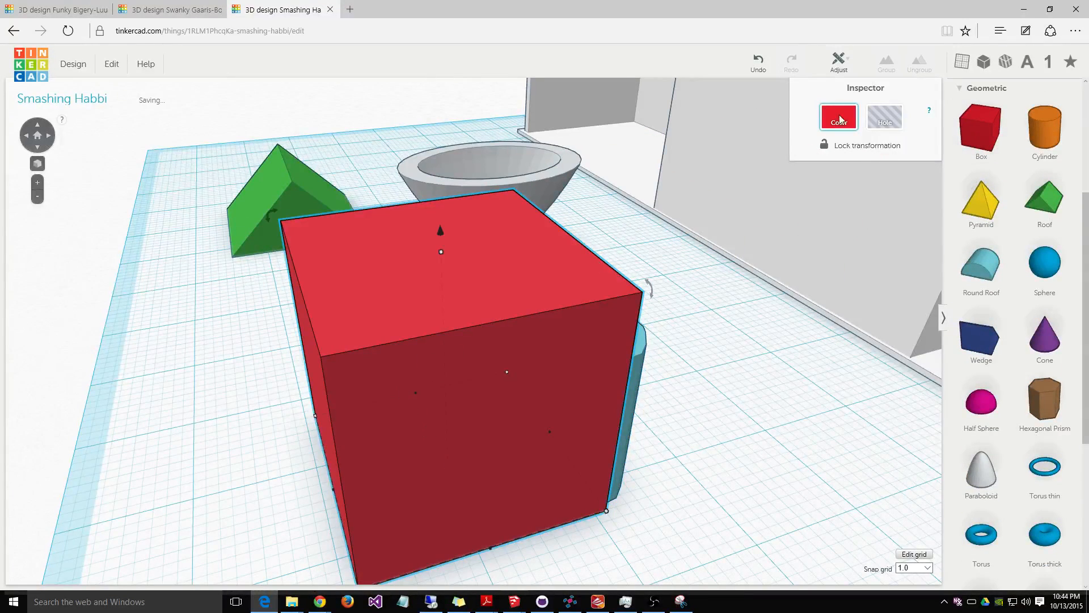
pyautogui.click(885, 117)
pyautogui.moveTo(416, 390); pyautogui.dragTo(386, 334)
pyautogui.moveTo(523, 397); pyautogui.dragTo(533, 401)
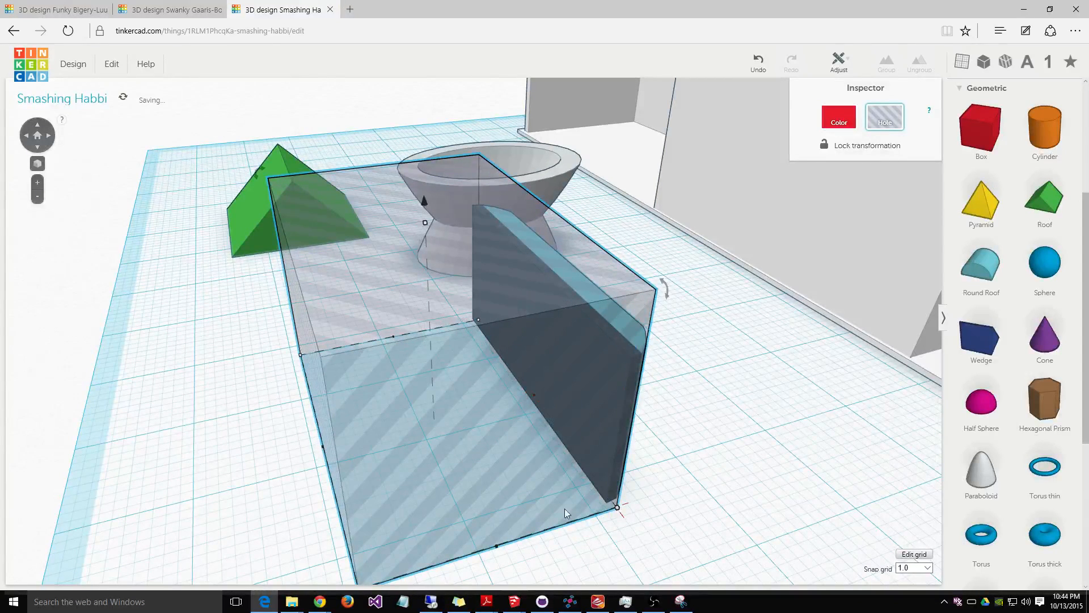
pyautogui.moveTo(498, 546); pyautogui.dragTo(520, 531)
# Step: Turn the snap grid off and fine-tune the near end of the box hole to match the slab's end
pyautogui.moveTo(724, 515); pyautogui.dragTo(354, 516, button='right')
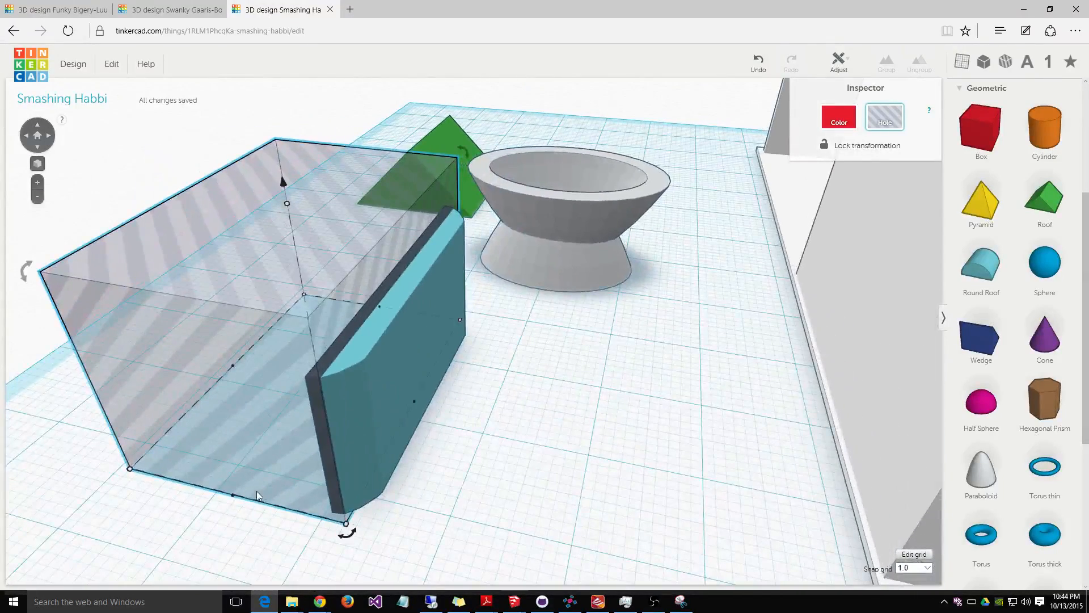
pyautogui.moveTo(235, 498); pyautogui.dragTo(328, 460)
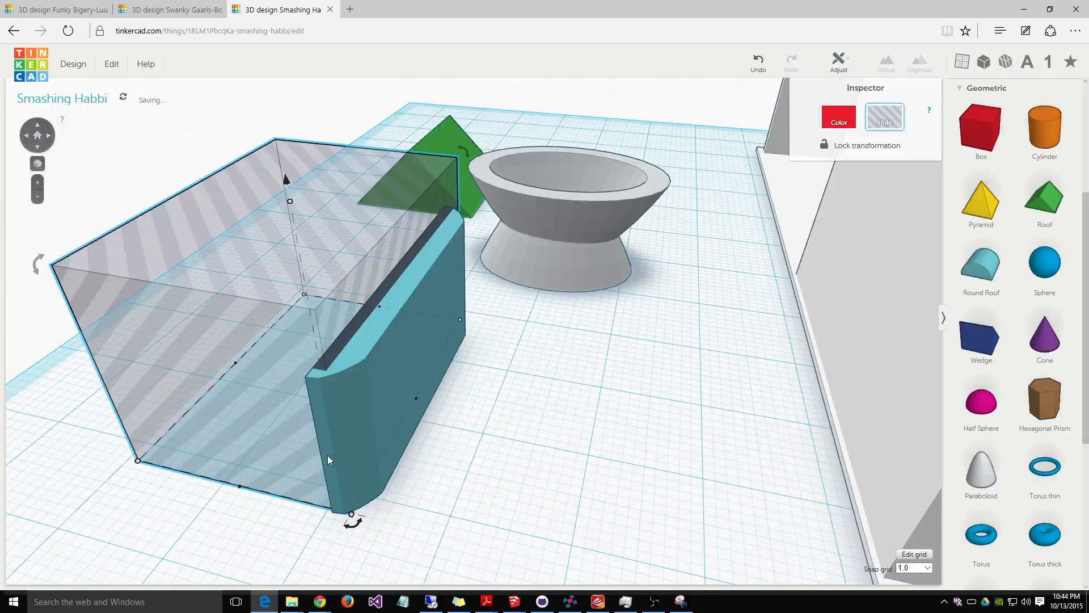
pyautogui.click(927, 570)
pyautogui.click(908, 522)
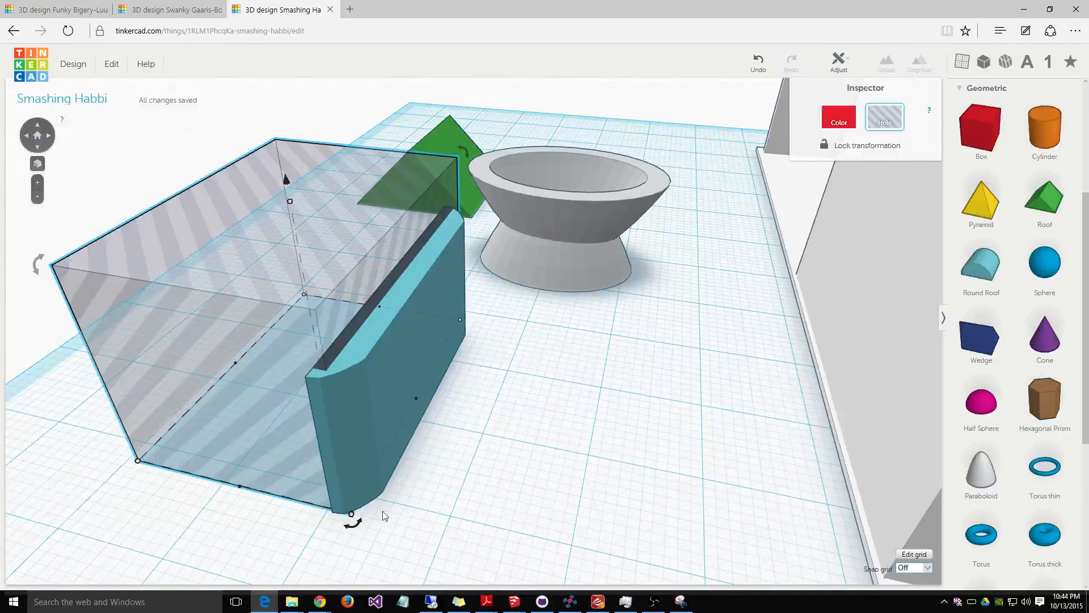
pyautogui.moveTo(240, 486); pyautogui.dragTo(234, 501)
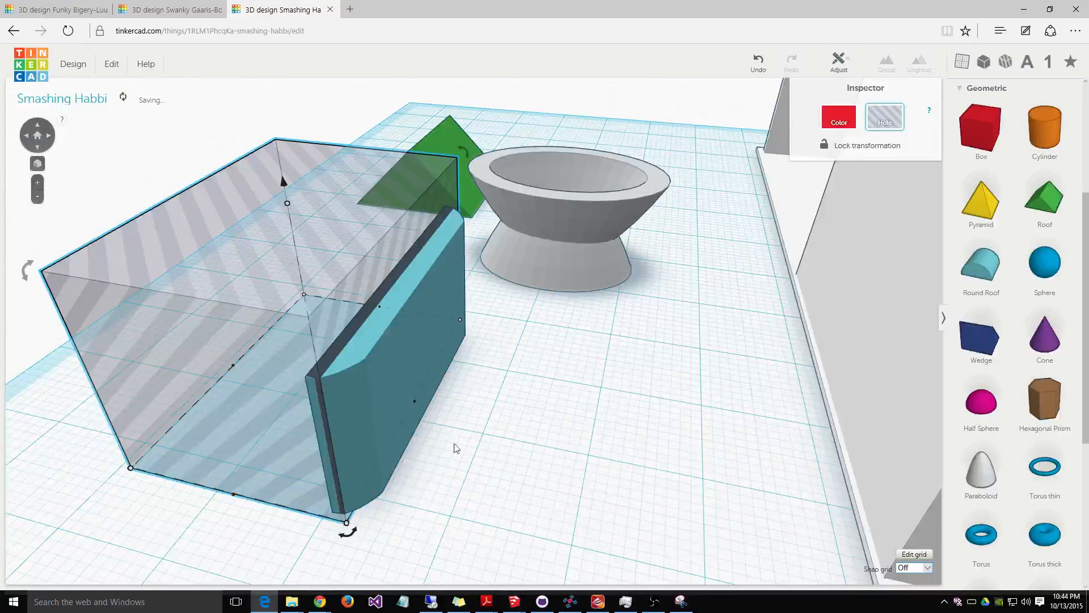
pyautogui.moveTo(419, 409); pyautogui.dragTo(410, 401)
# Step: Adjust the box hole's other end and lower its top to match the slab, making it about 30 mm long
pyautogui.moveTo(509, 423); pyautogui.dragTo(263, 113, button='right')
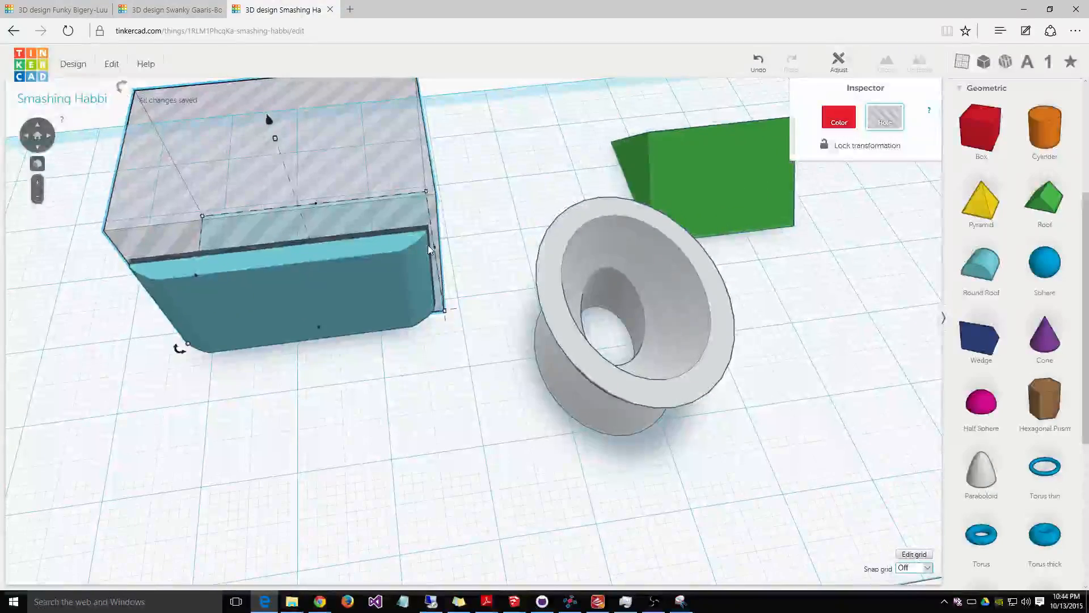
pyautogui.moveTo(438, 246); pyautogui.dragTo(430, 250)
pyautogui.moveTo(343, 402); pyautogui.dragTo(518, 318, button='right')
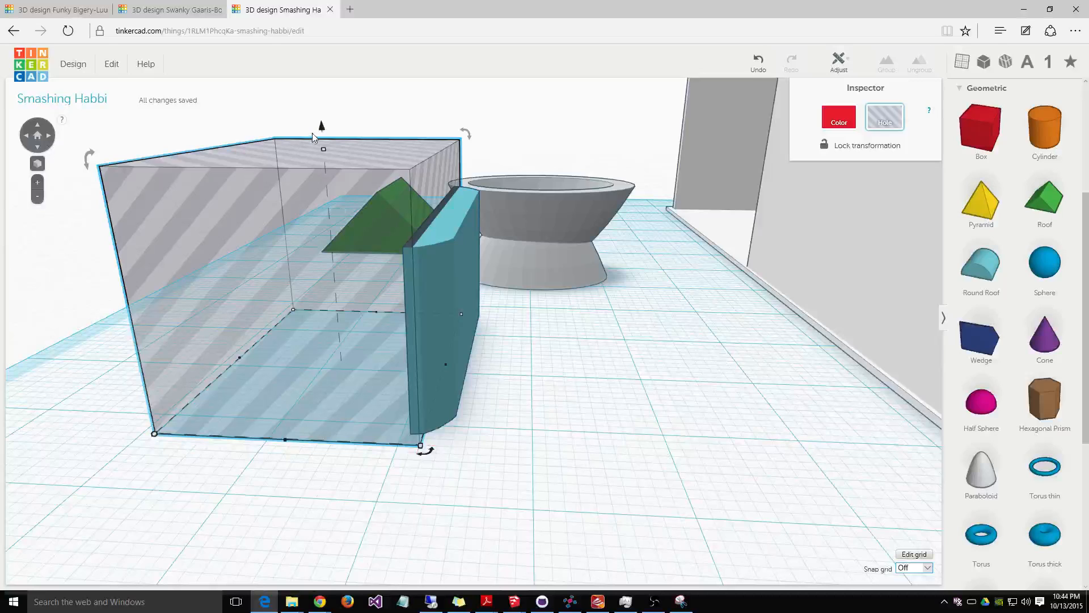
pyautogui.moveTo(322, 137); pyautogui.dragTo(329, 188)
pyautogui.moveTo(498, 394); pyautogui.dragTo(363, 397, button='right')
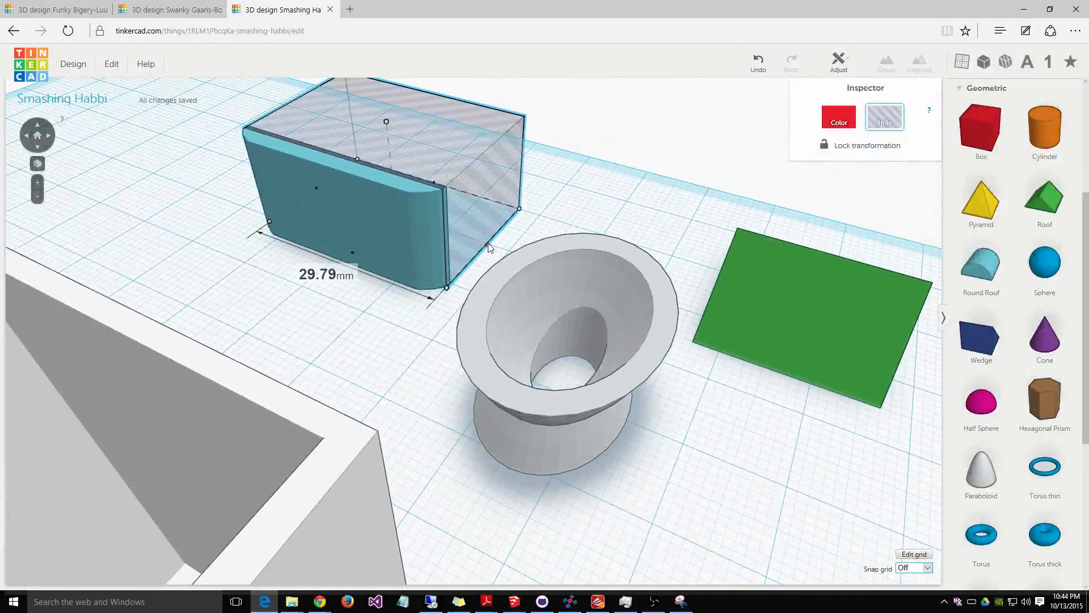
pyautogui.moveTo(488, 245); pyautogui.dragTo(490, 249)
# Step: Thin the box hole to a narrow strip along the slab, make it solid and group both into one tank block
pyautogui.moveTo(540, 188); pyautogui.dragTo(407, 270, button='right')
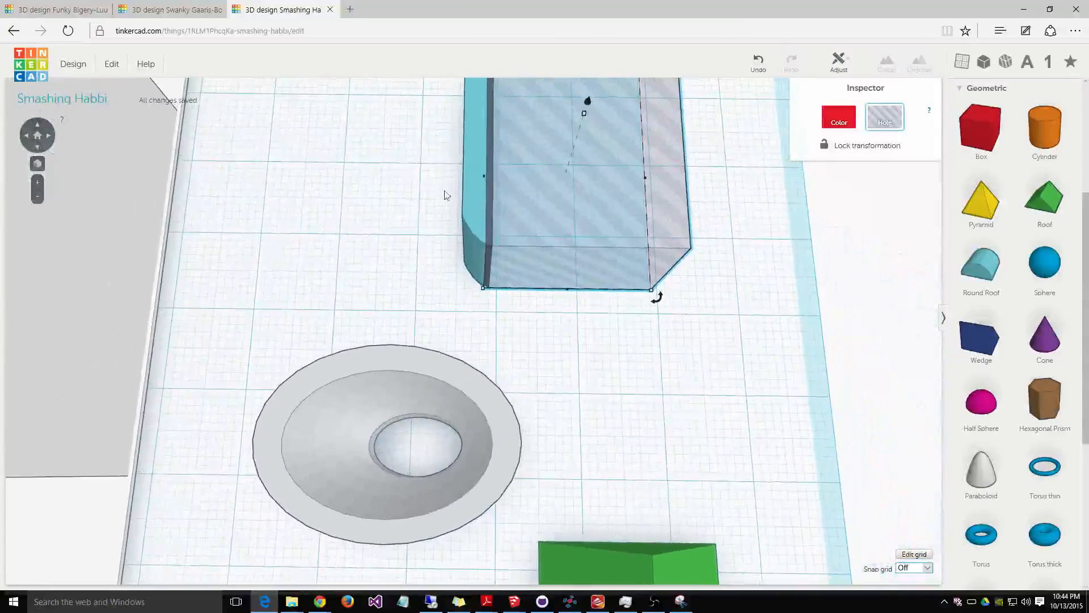
pyautogui.scroll(-3, 357, 211)
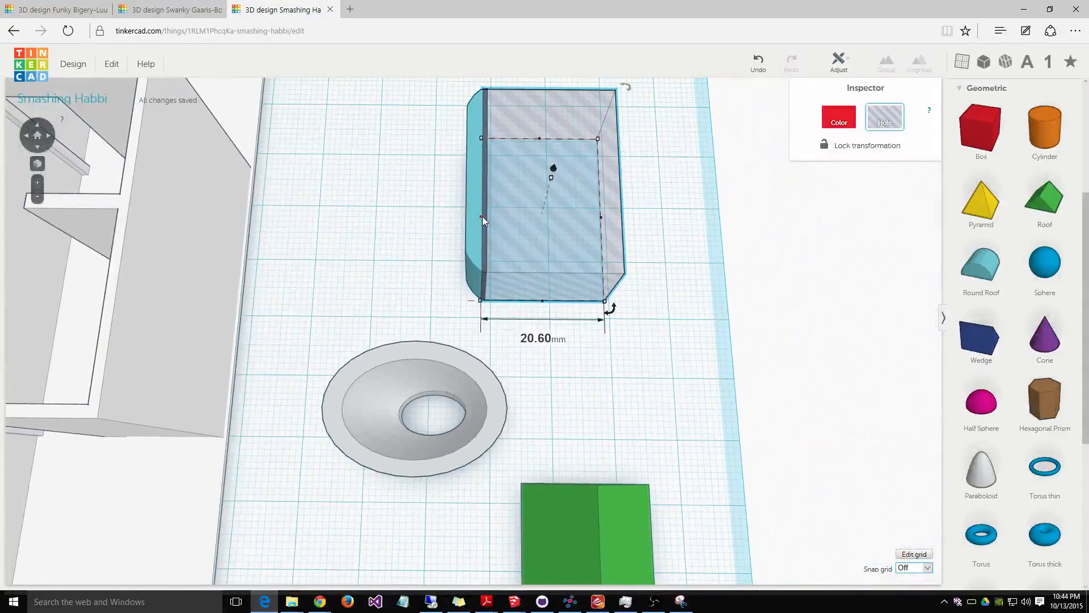
pyautogui.moveTo(482, 217); pyautogui.dragTo(483, 216)
pyautogui.moveTo(600, 216); pyautogui.dragTo(532, 216)
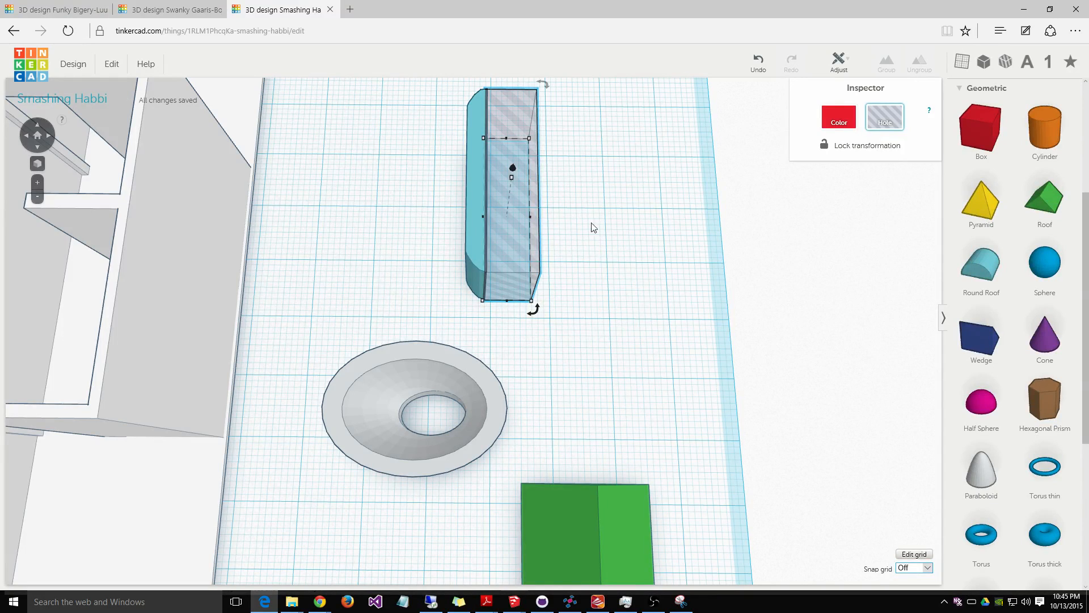
pyautogui.click(839, 116)
pyautogui.keyDown('shift'); pyautogui.click(479, 204); pyautogui.keyUp('shift')
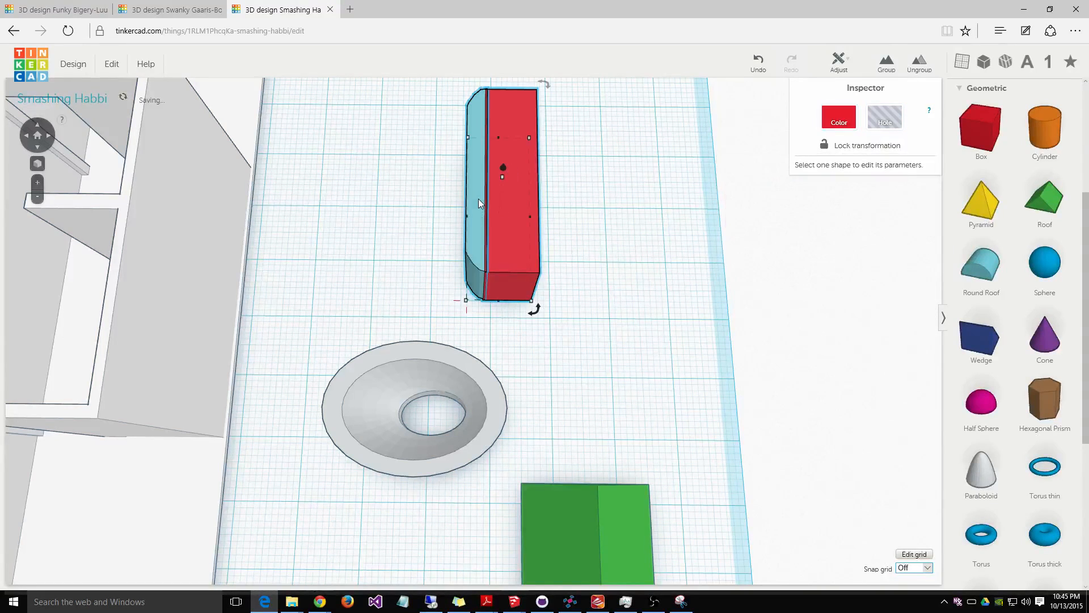
pyautogui.click(887, 63)
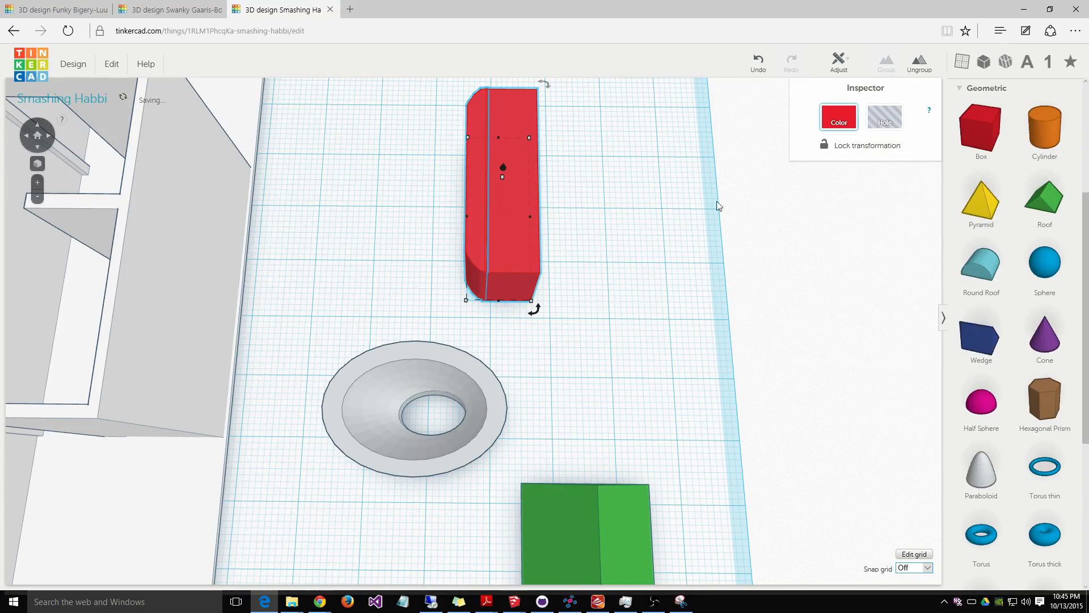
pyautogui.click(641, 226)
# Step: Scale down the red tank block, raise it above the workplane and move it behind the bowl
pyautogui.click(499, 207)
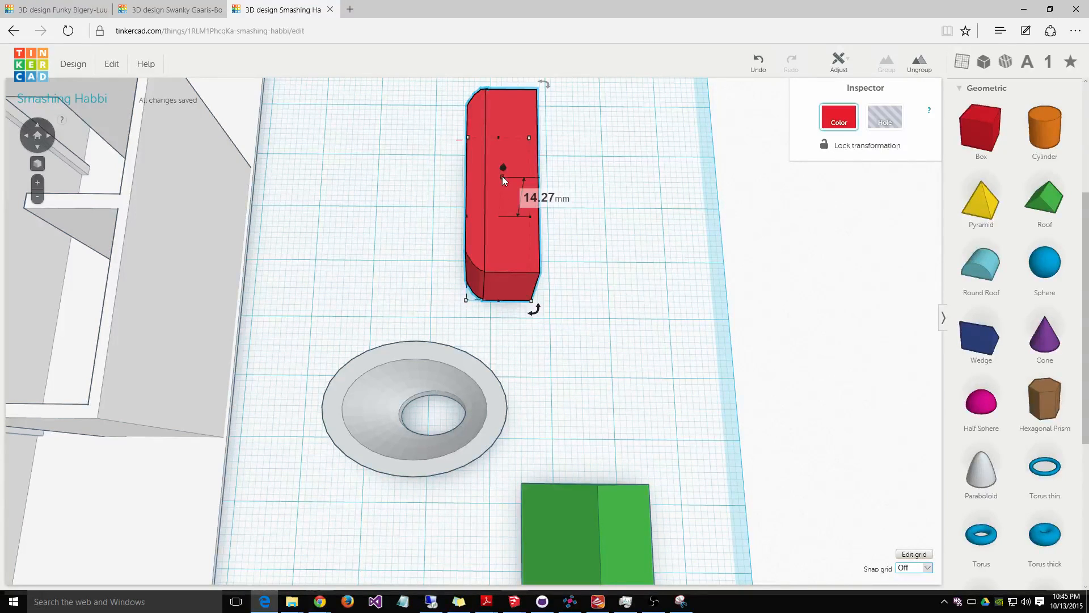
pyautogui.moveTo(504, 165); pyautogui.dragTo(502, 138)
pyautogui.moveTo(508, 128); pyautogui.dragTo(508, 123)
pyautogui.moveTo(465, 288); pyautogui.dragTo(505, 446)
pyautogui.moveTo(505, 446); pyautogui.dragTo(537, 221, button='right')
pyautogui.moveTo(523, 206); pyautogui.dragTo(525, 114)
pyautogui.moveTo(533, 155); pyautogui.dragTo(543, 181)
pyautogui.moveTo(642, 233); pyautogui.dragTo(421, 345, button='right')
pyautogui.moveTo(315, 358); pyautogui.dragTo(426, 315)
pyautogui.moveTo(411, 233); pyautogui.dragTo(424, 299)
pyautogui.moveTo(502, 363); pyautogui.dragTo(546, 255, button='right')
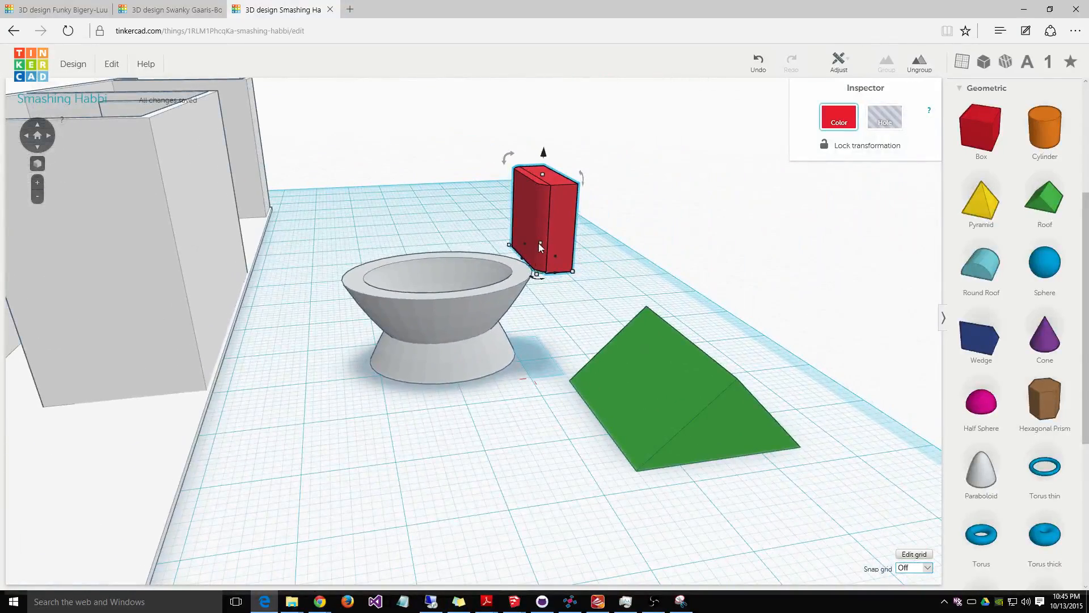
# Step: Make the red tank taller and wider, and position it against the back of the bowl's rim
pyautogui.moveTo(546, 180); pyautogui.dragTo(546, 146)
pyautogui.moveTo(575, 189); pyautogui.dragTo(549, 313, button='right')
pyautogui.moveTo(552, 315); pyautogui.dragTo(568, 324)
pyautogui.moveTo(540, 252); pyautogui.dragTo(535, 239)
pyautogui.moveTo(535, 162); pyautogui.dragTo(533, 171)
pyautogui.moveTo(553, 233); pyautogui.dragTo(543, 233)
pyautogui.moveTo(623, 264); pyautogui.dragTo(666, 269, button='right')
# Step: Add a thin torus and fit it as an oval seat on top of the bowl's rim
pyautogui.moveTo(1055, 478); pyautogui.dragTo(436, 280)
pyautogui.moveTo(407, 329)
pyautogui.mouseDown()
pyautogui.moveTo(396, 321)
pyautogui.moveTo(409, 329)
pyautogui.mouseUp()
pyautogui.click(460, 343)
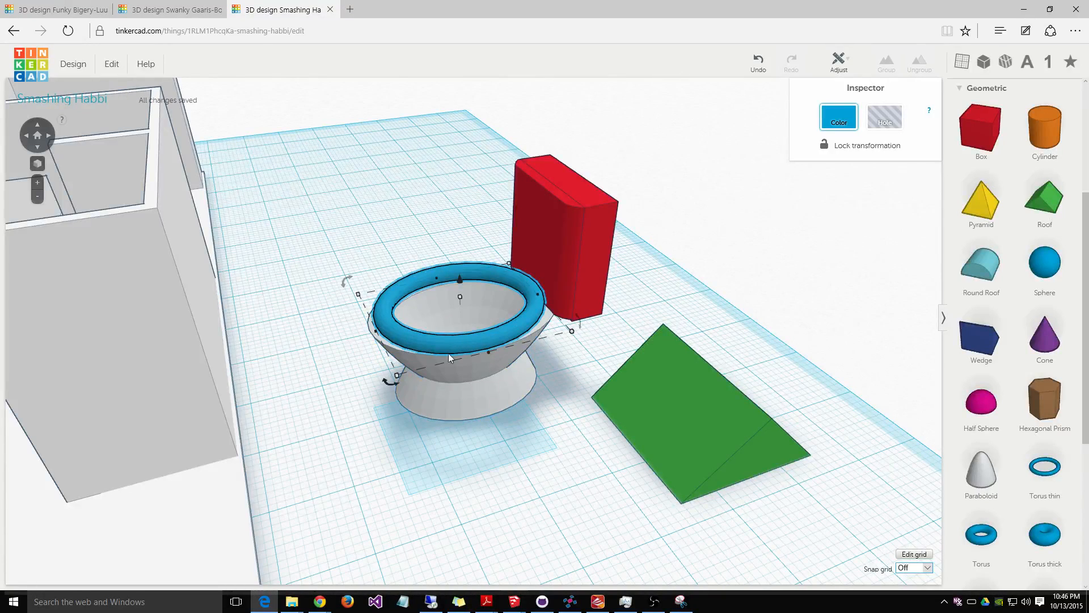
# Step: Lower the blue torus seat onto the bowl's rim and stretch it to match the rim's oval outline
pyautogui.moveTo(385, 431); pyautogui.dragTo(410, 189, button='right')
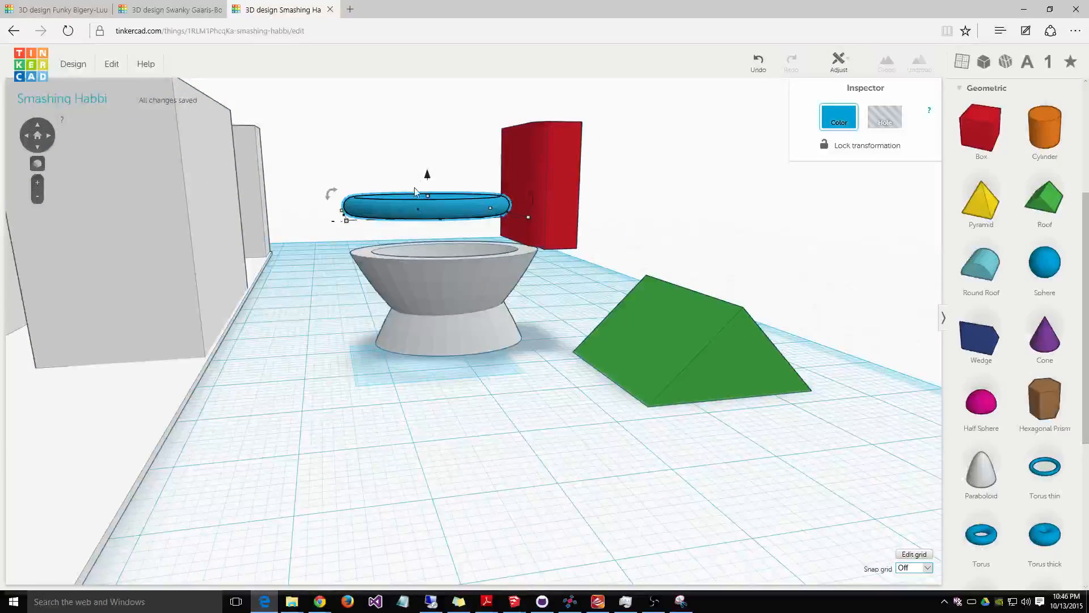
pyautogui.moveTo(427, 196); pyautogui.dragTo(442, 224)
pyautogui.moveTo(441, 372); pyautogui.dragTo(513, 470, button='right')
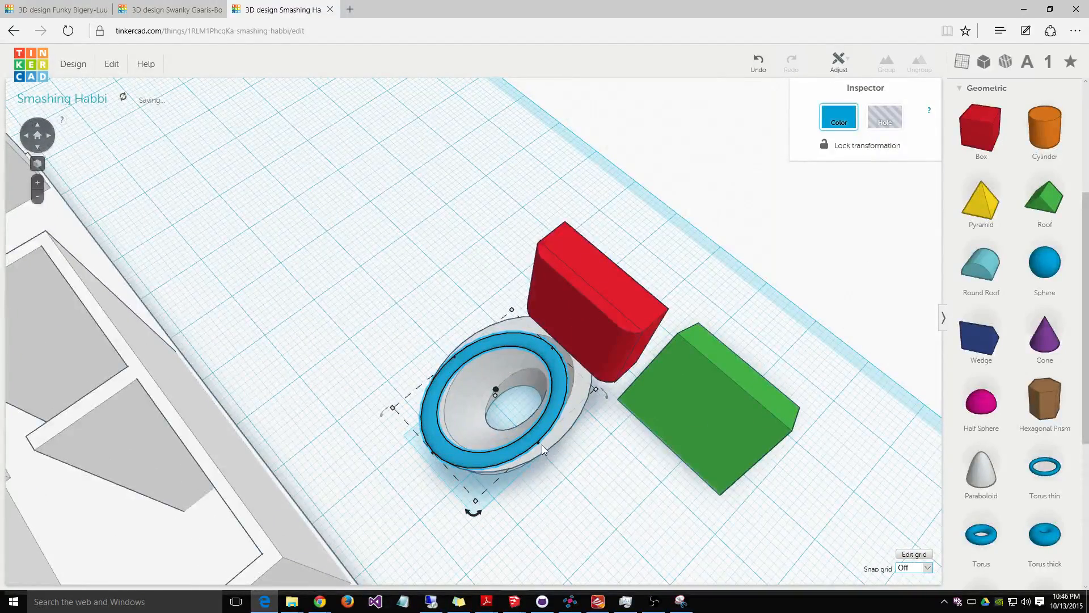
pyautogui.moveTo(540, 446); pyautogui.dragTo(550, 445)
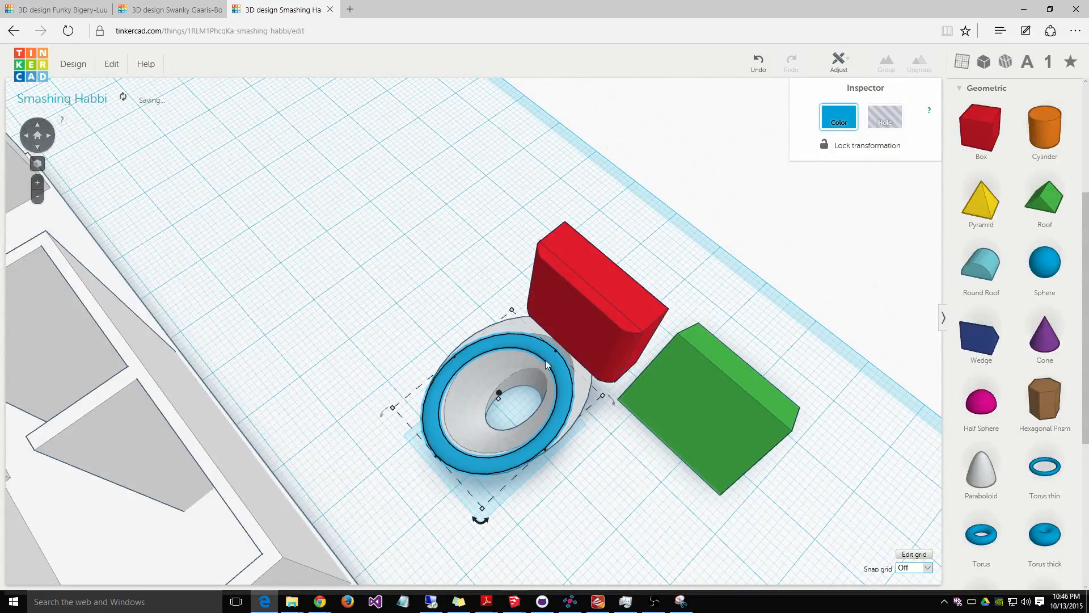
pyautogui.moveTo(555, 352); pyautogui.dragTo(577, 338)
# Step: Nudge the red tank forward over the back of the bowl and fine-tune the blue seat's size to the rim
pyautogui.click(607, 302)
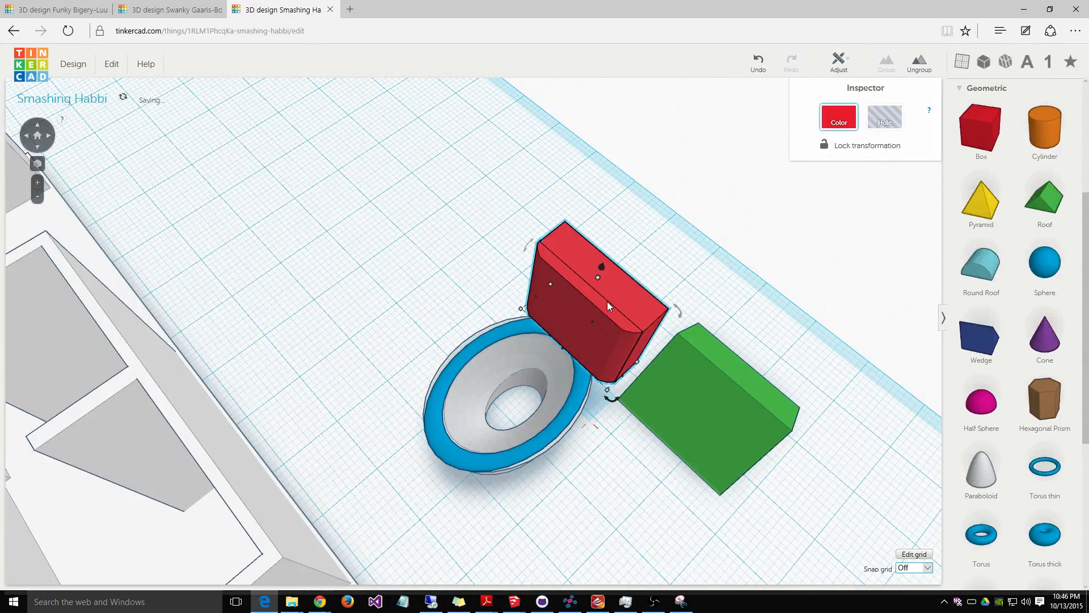
pyautogui.moveTo(612, 294); pyautogui.dragTo(599, 296)
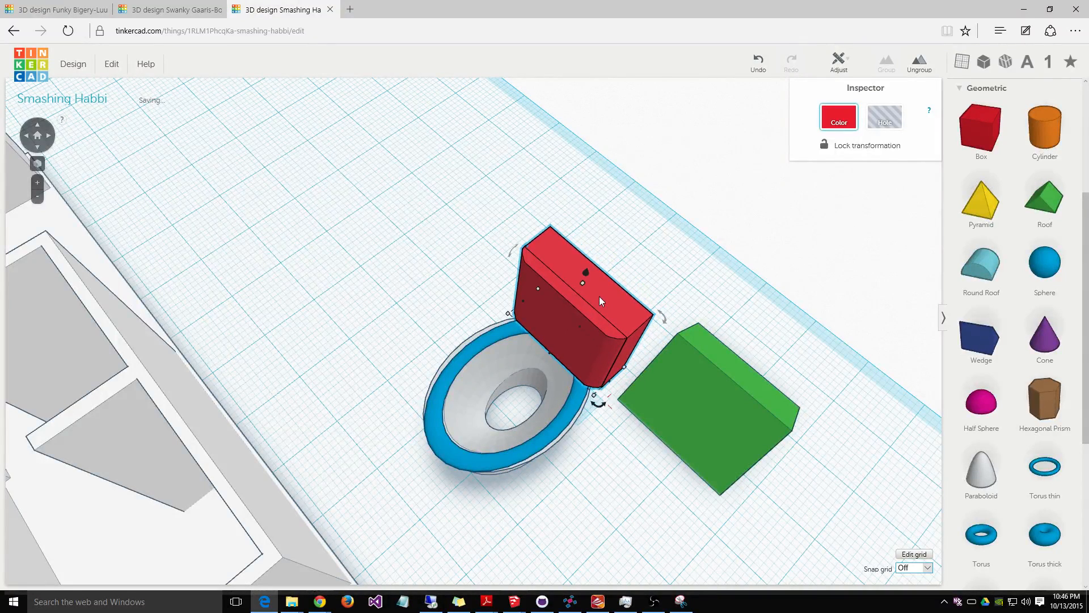
pyautogui.click(466, 352)
pyautogui.moveTo(467, 346); pyautogui.dragTo(465, 344)
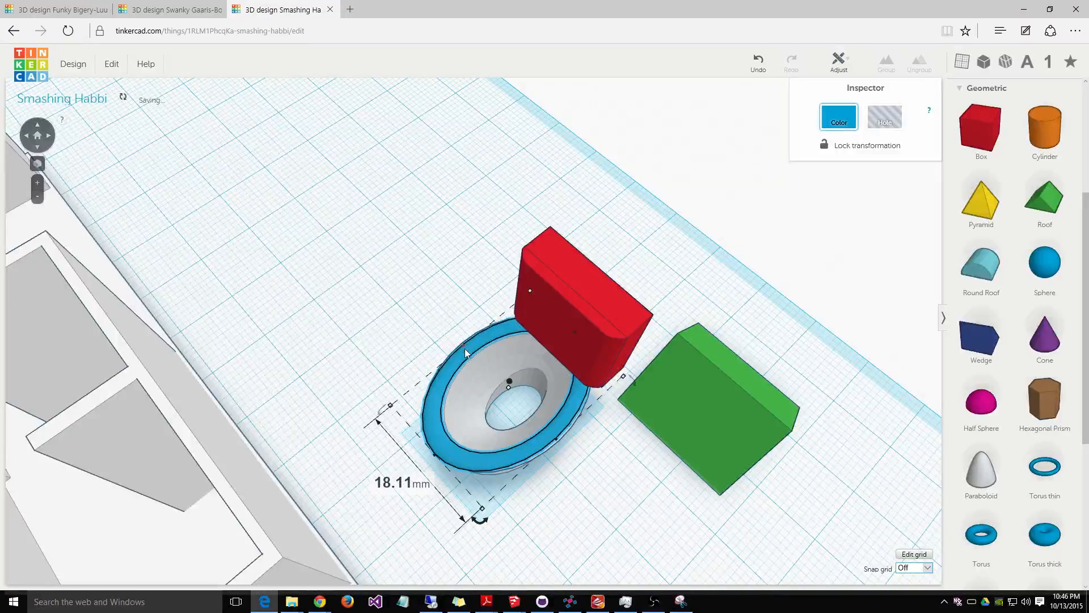
pyautogui.moveTo(555, 440); pyautogui.dragTo(557, 441)
pyautogui.moveTo(436, 457); pyautogui.dragTo(437, 455)
pyautogui.moveTo(560, 503); pyautogui.dragTo(511, 460, button='right')
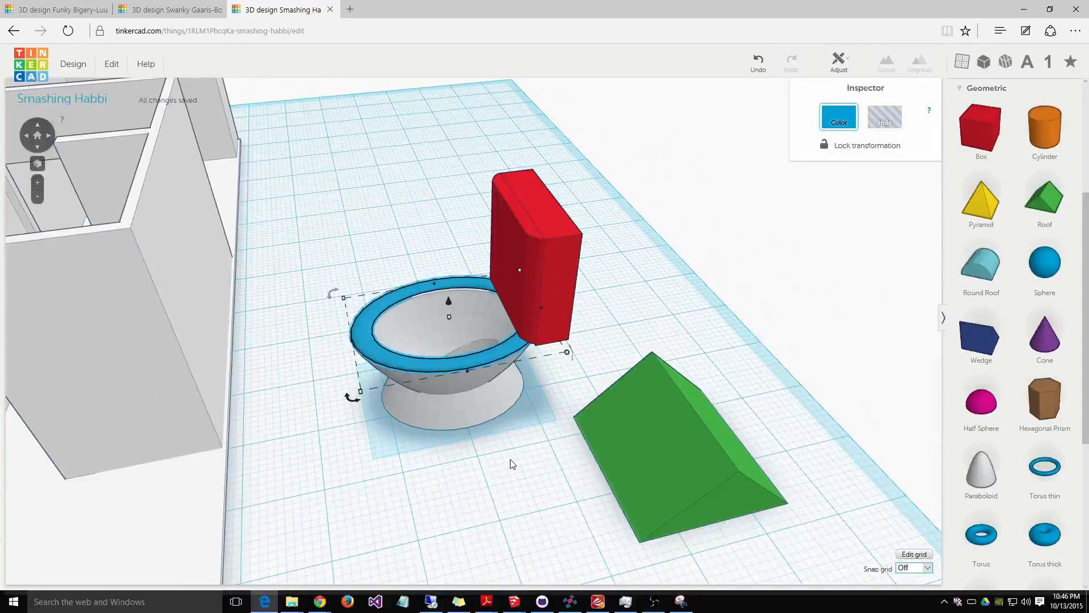
pyautogui.moveTo(526, 260); pyautogui.dragTo(610, 242)
pyautogui.moveTo(970, 290); pyautogui.dragTo(580, 445)
pyautogui.moveTo(710, 440); pyautogui.dragTo(640, 333)
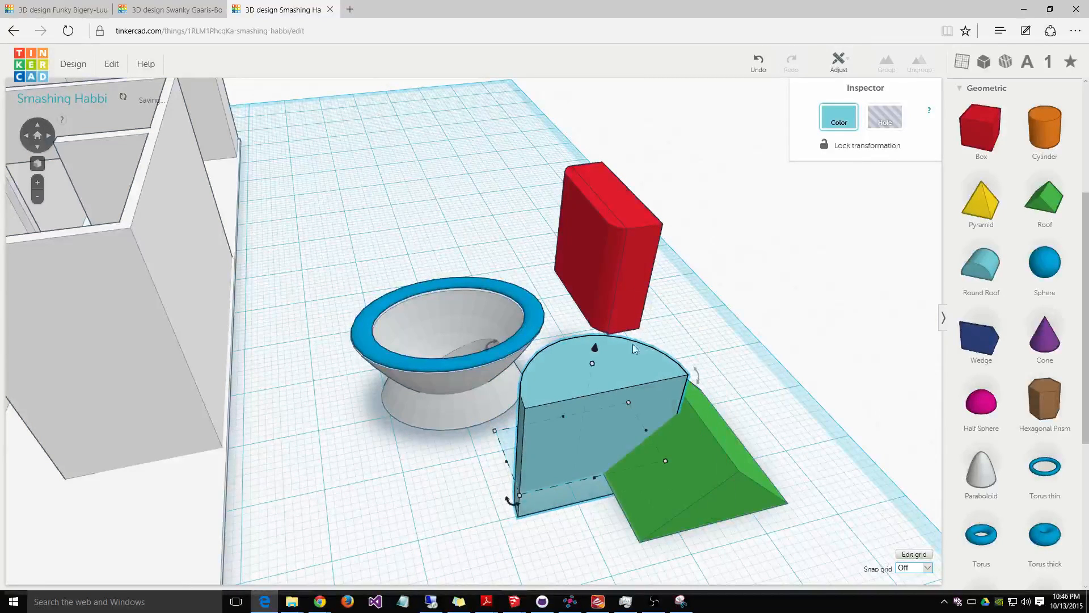
pyautogui.press('Delete')
pyautogui.moveTo(612, 298); pyautogui.dragTo(542, 308)
# Step: Group the bowl, blue seat and red tank into a single toilet object
pyautogui.click(457, 282)
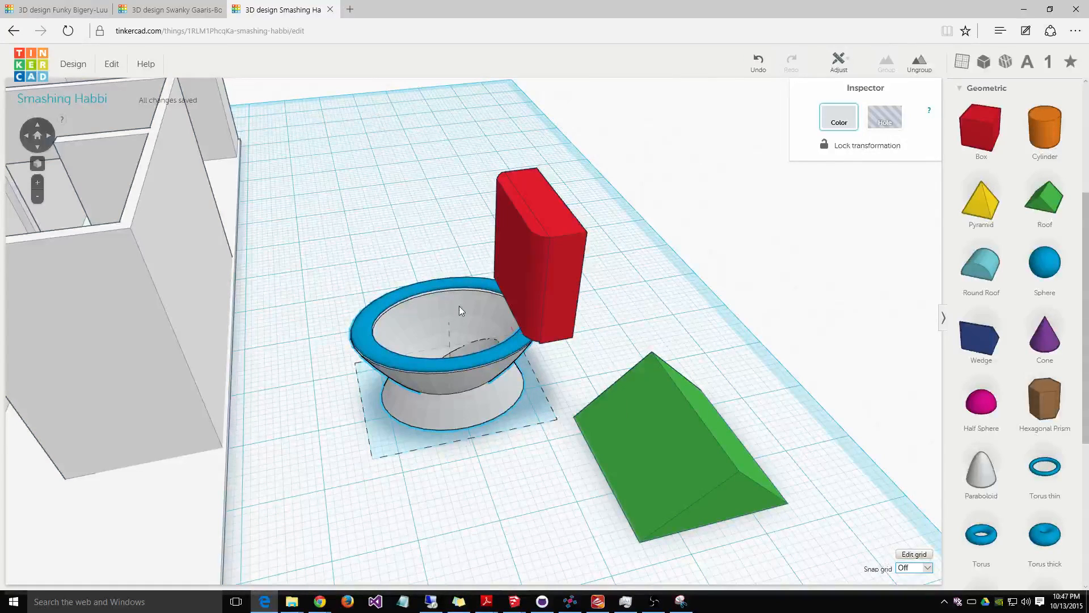
pyautogui.keyDown('shift'); pyautogui.click(468, 285); pyautogui.keyUp('shift')
pyautogui.keyDown('shift'); pyautogui.click(485, 364); pyautogui.keyUp('shift')
pyautogui.keyDown('shift'); pyautogui.click(475, 407); pyautogui.keyUp('shift')
pyautogui.keyDown('shift'); pyautogui.click(470, 370); pyautogui.keyUp('shift')
pyautogui.keyDown('shift'); pyautogui.click(468, 294); pyautogui.keyUp('shift')
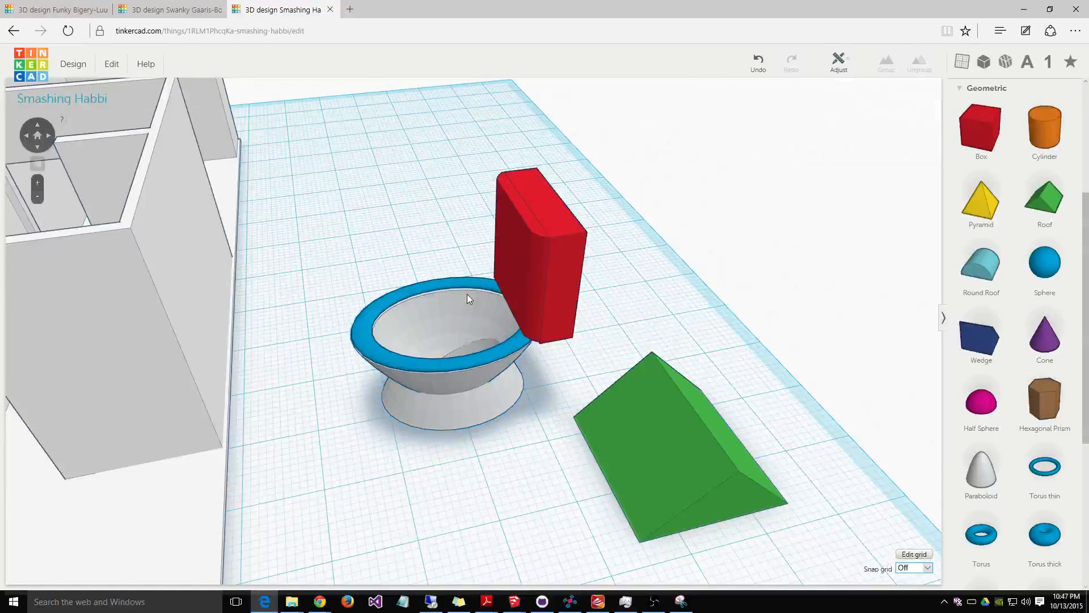
pyautogui.keyDown('shift'); pyautogui.click(485, 345); pyautogui.keyUp('shift')
pyautogui.keyDown('shift'); pyautogui.click(492, 280); pyautogui.keyUp('shift')
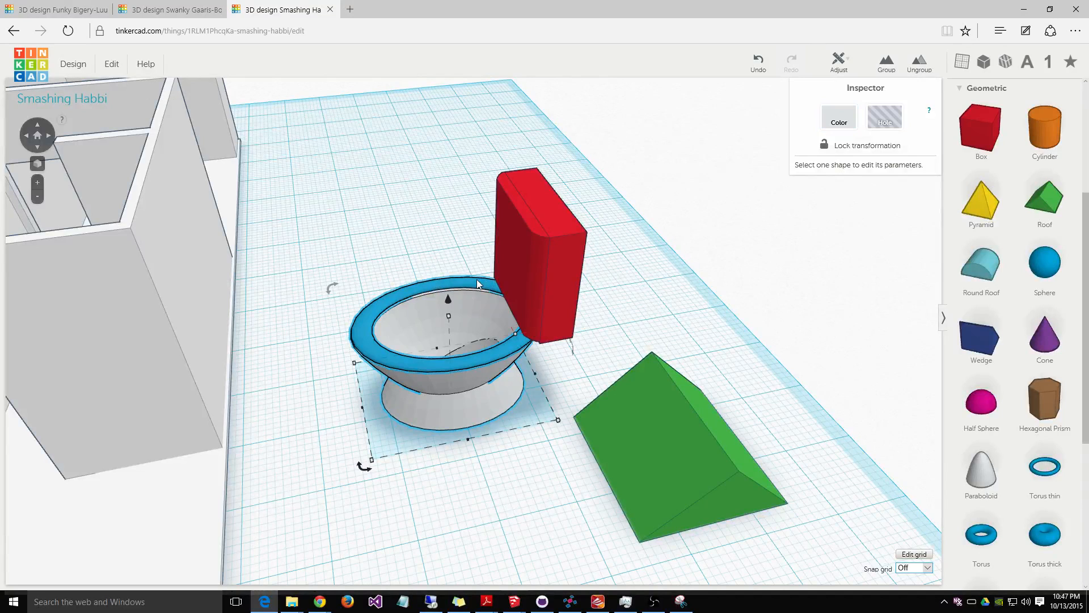
pyautogui.keyDown('shift'); pyautogui.click(534, 280); pyautogui.keyUp('shift')
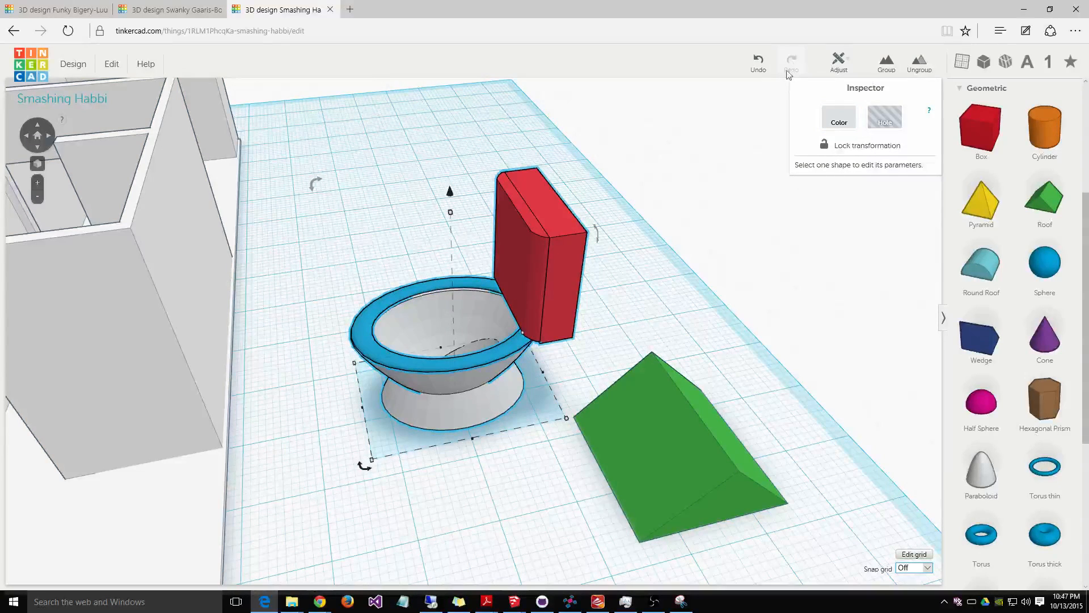
pyautogui.click(885, 63)
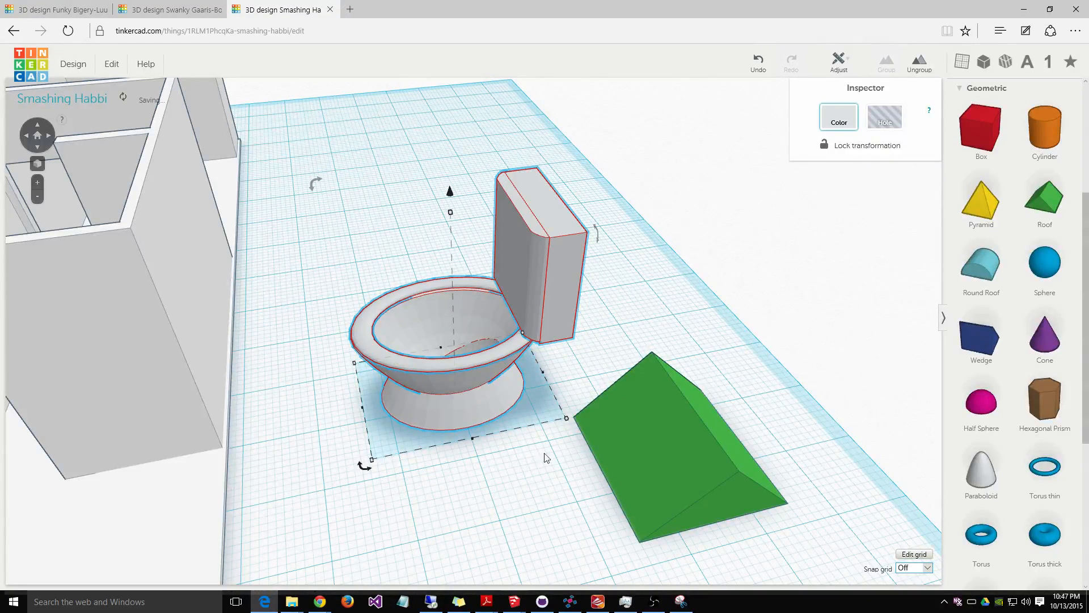
# Step: Delete the green roof shape beside the toilet
pyautogui.click(480, 511)
pyautogui.moveTo(479, 512); pyautogui.dragTo(480, 452, button='right')
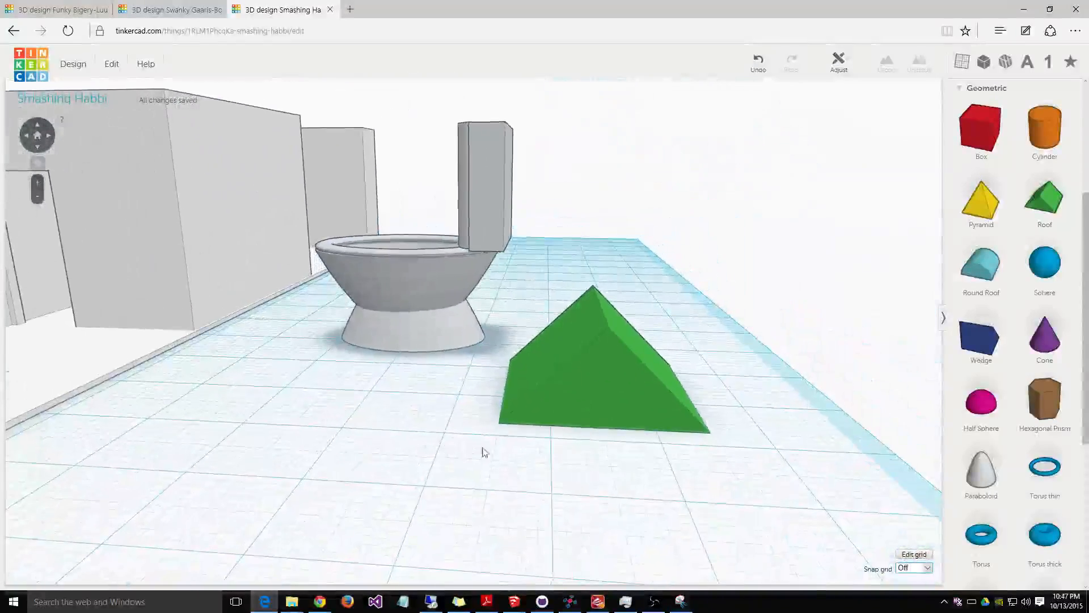
pyautogui.click(589, 381)
pyautogui.press('Delete')
# Step: Download only the grouped toilet as an STL file for 3D printing and show the downloads list
pyautogui.moveTo(516, 418); pyautogui.dragTo(588, 459, button='right')
pyautogui.click(536, 367)
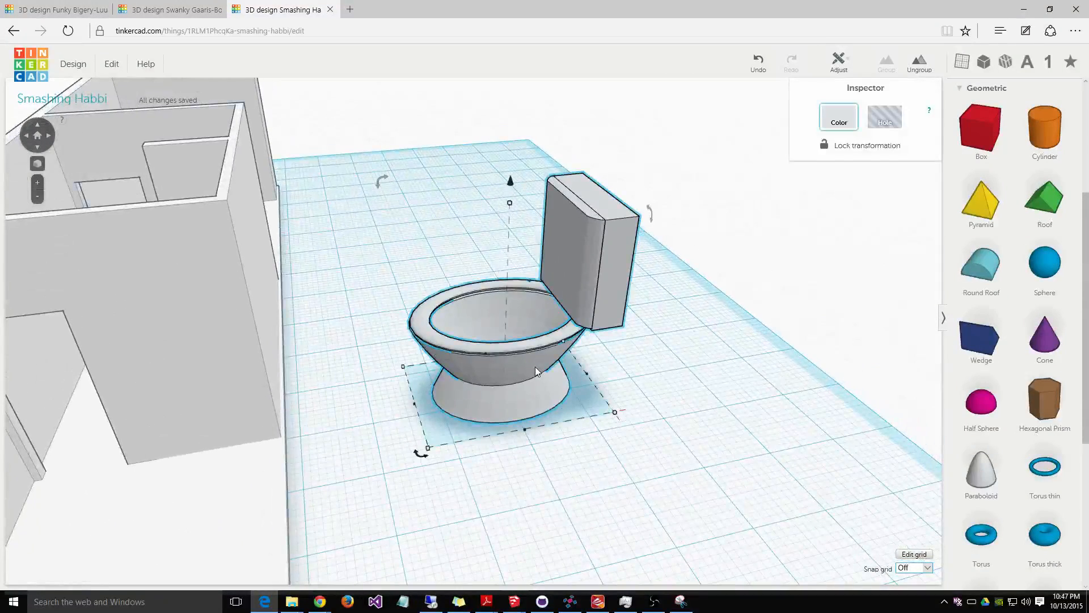
pyautogui.scroll(4, 999, 142)
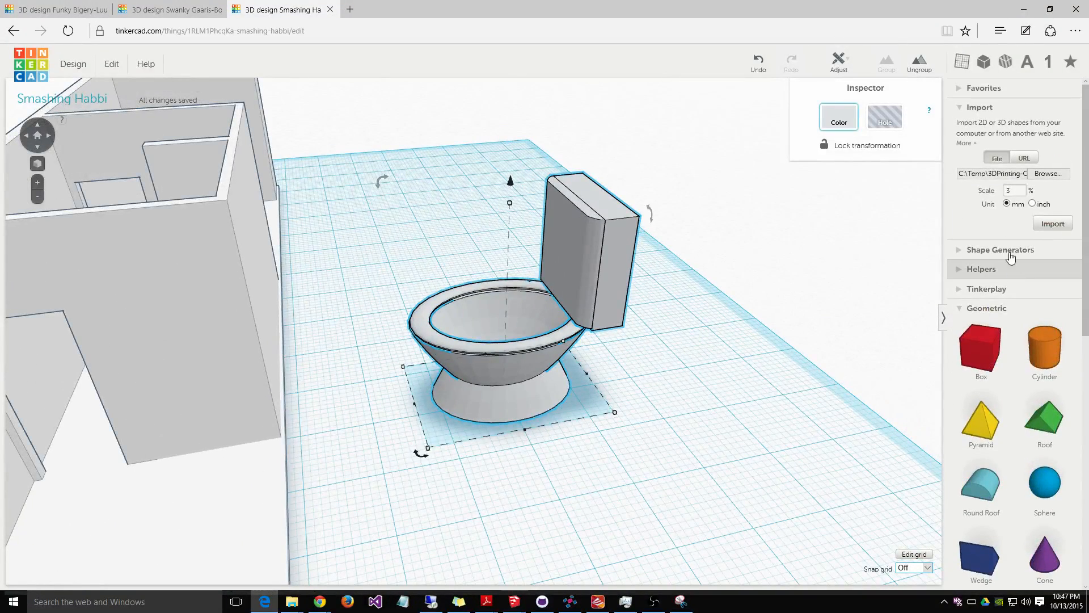
pyautogui.click(73, 65)
pyautogui.click(132, 162)
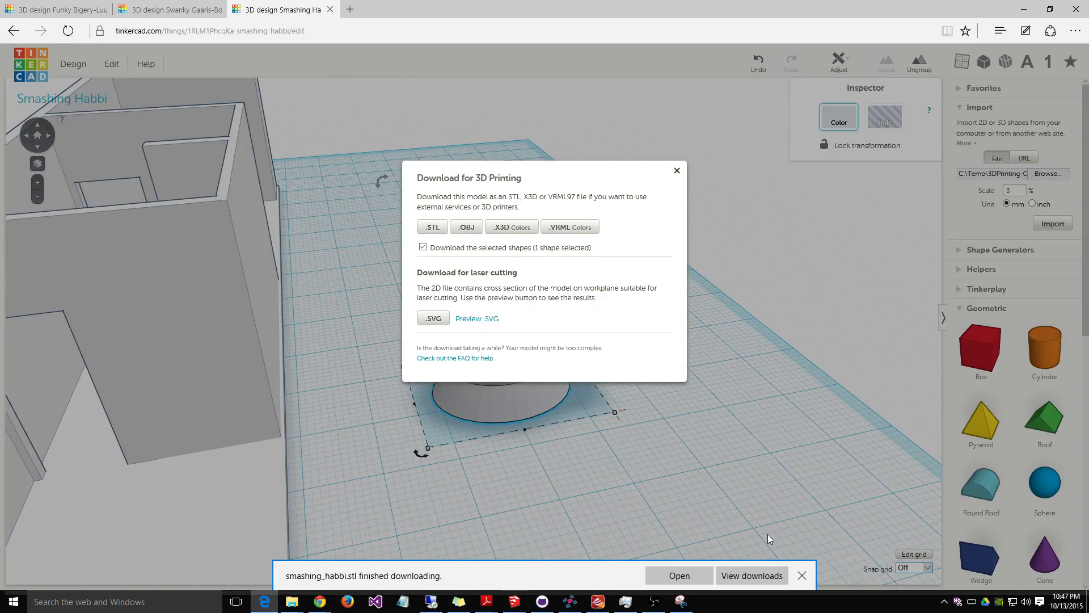
pyautogui.click(752, 576)
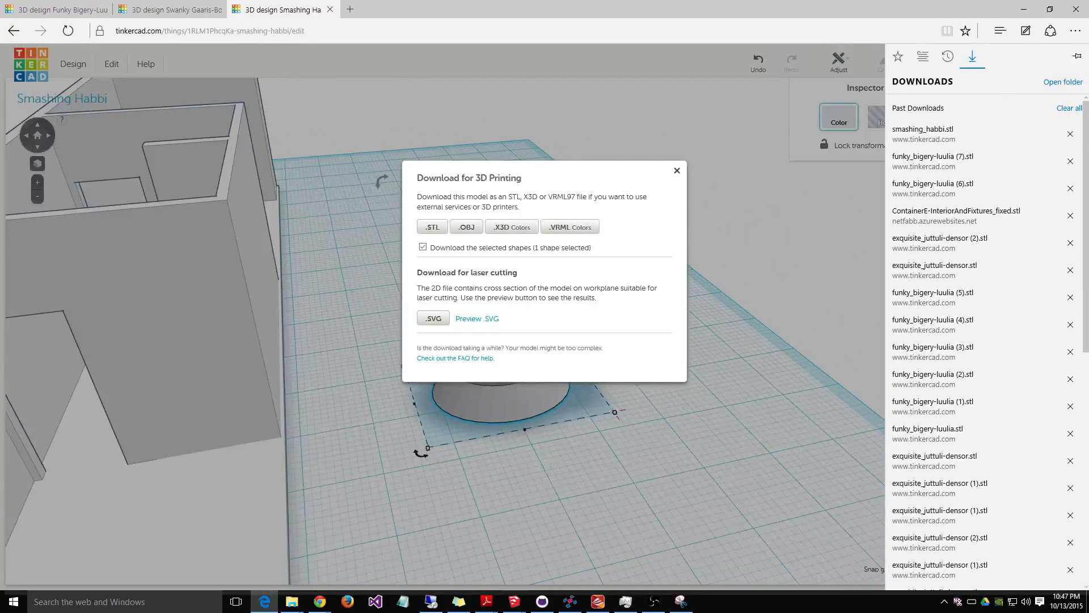
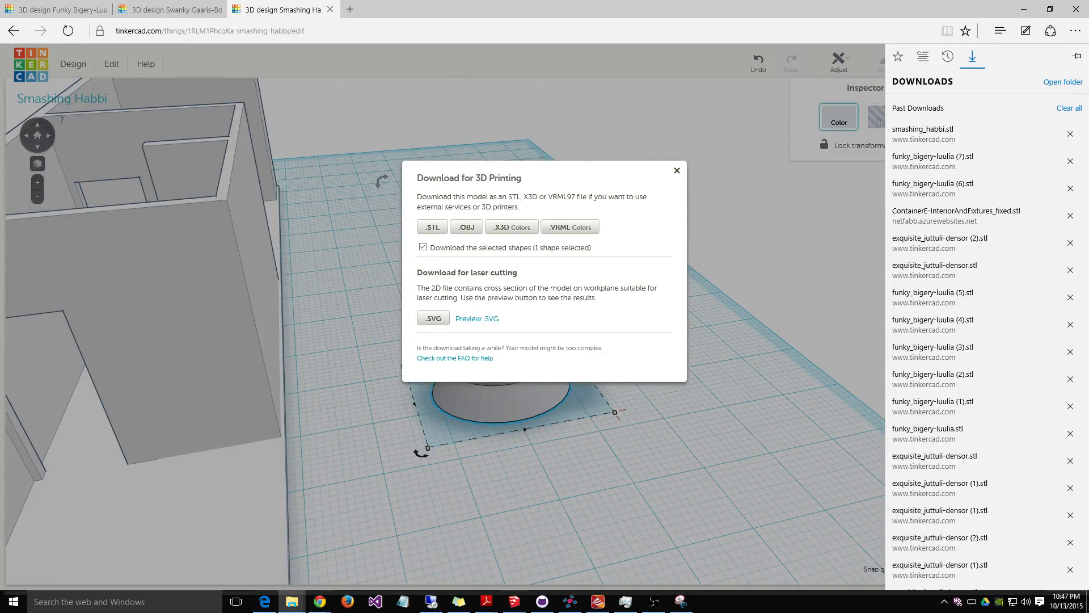
# Step: Launch netfabb Basic, accept its terms of usage and postpone the registration
pyautogui.click(14, 601)
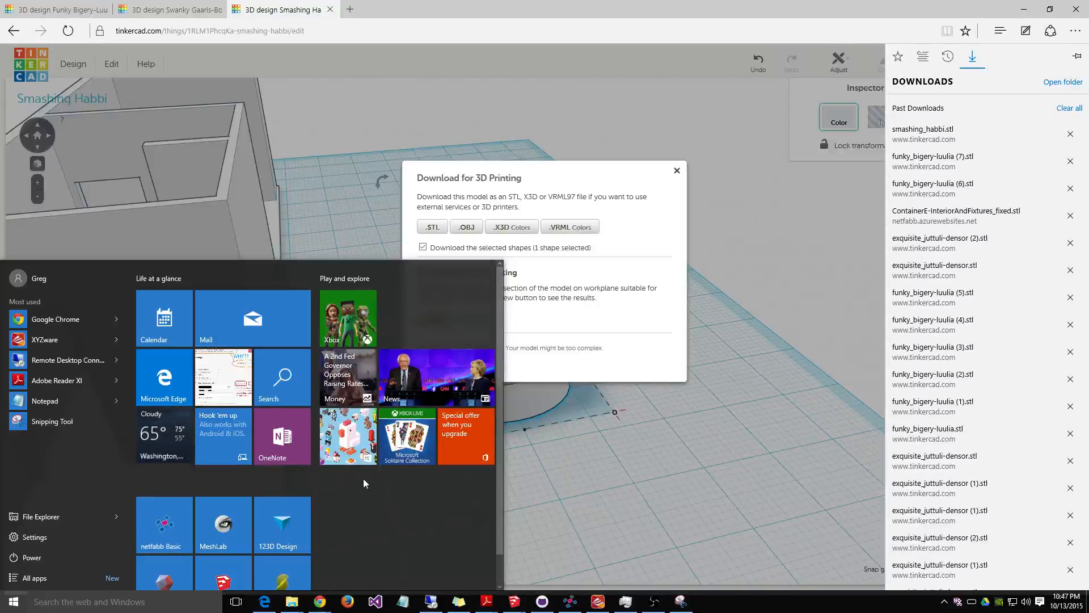
pyautogui.click(442, 509)
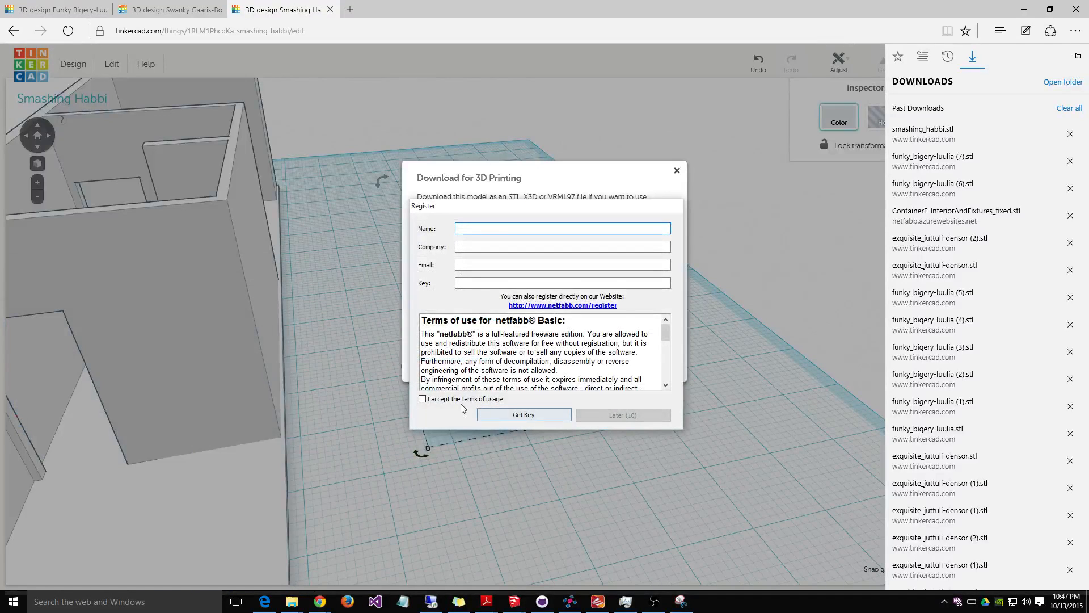
pyautogui.moveTo(566, 212); pyautogui.dragTo(642, 203)
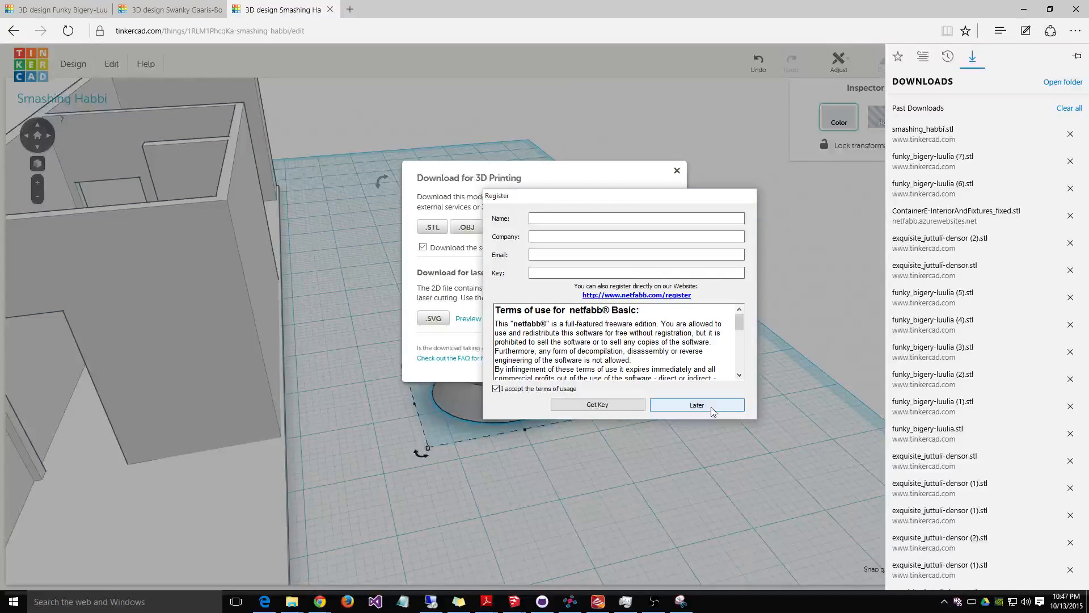
pyautogui.click(703, 405)
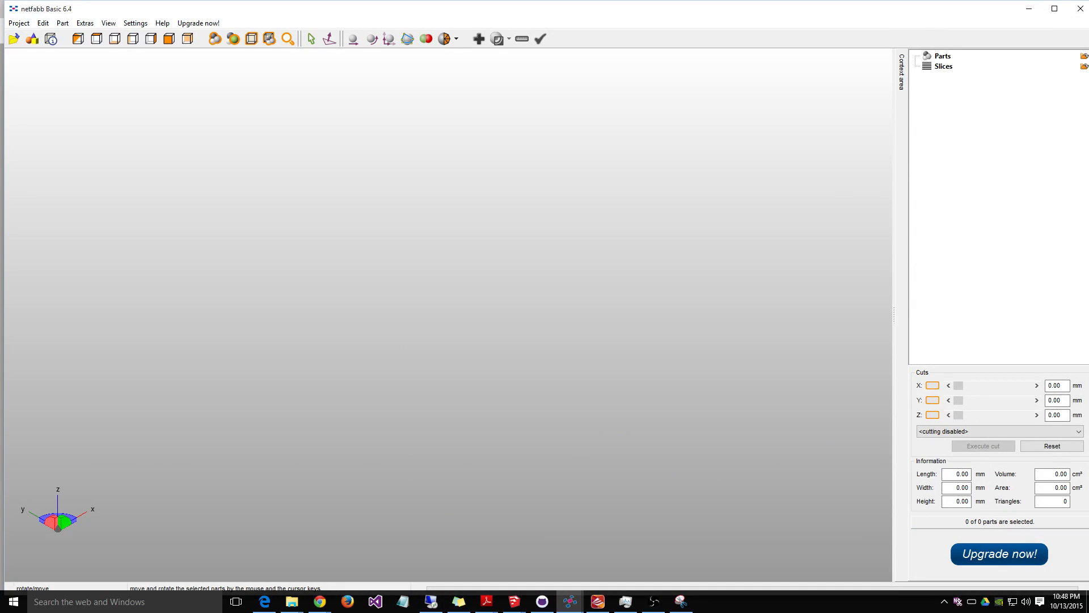
# Step: Add smashing_habbi.stl from the Downloads folder as a part in the netfabb project
pyautogui.click(19, 23)
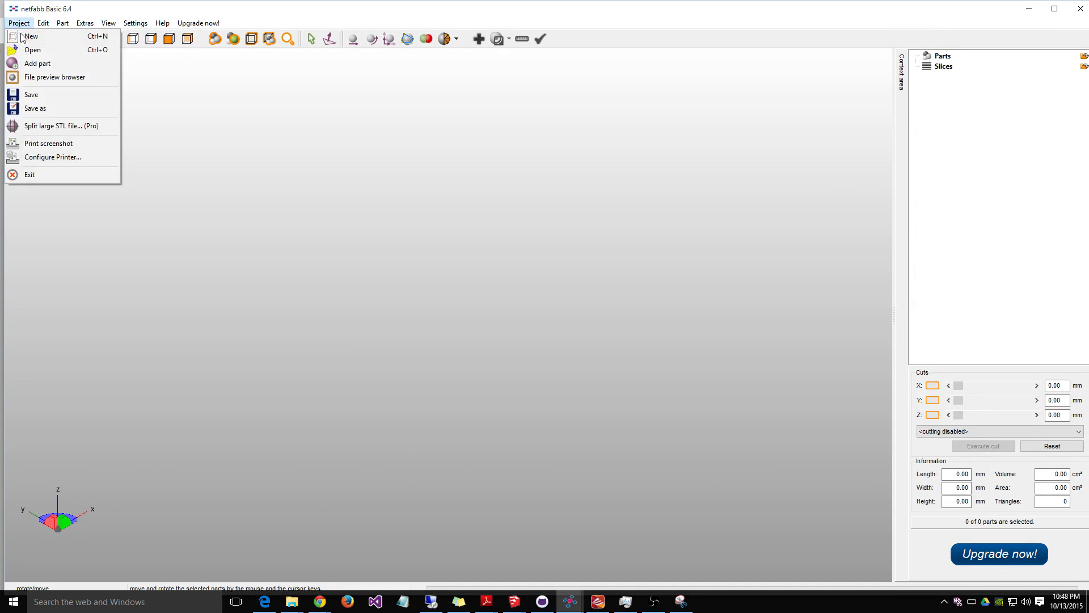
pyautogui.click(37, 63)
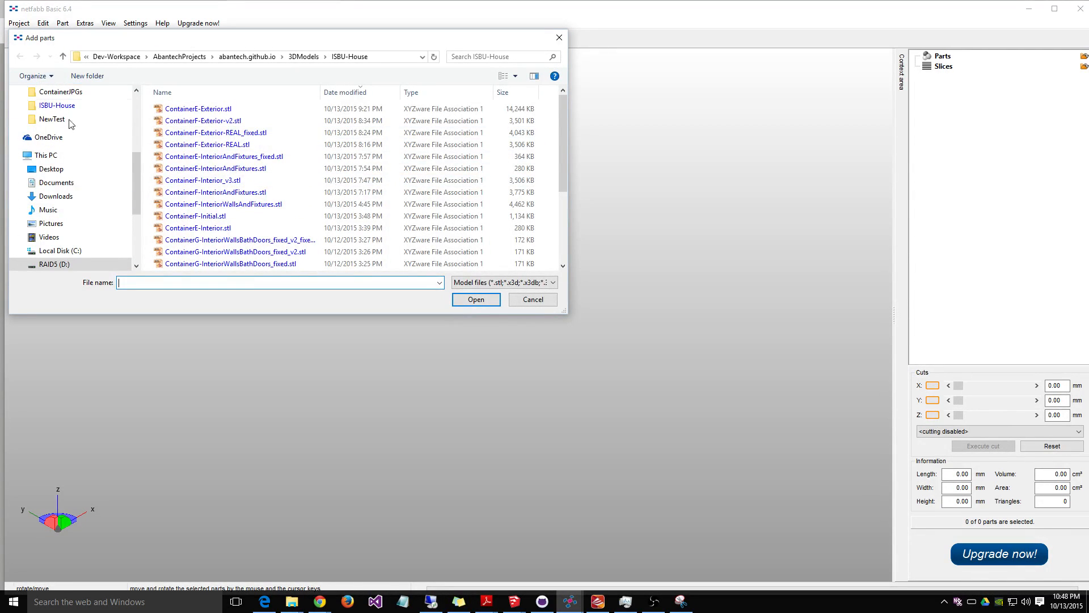
pyautogui.moveTo(135, 168); pyautogui.dragTo(141, 89)
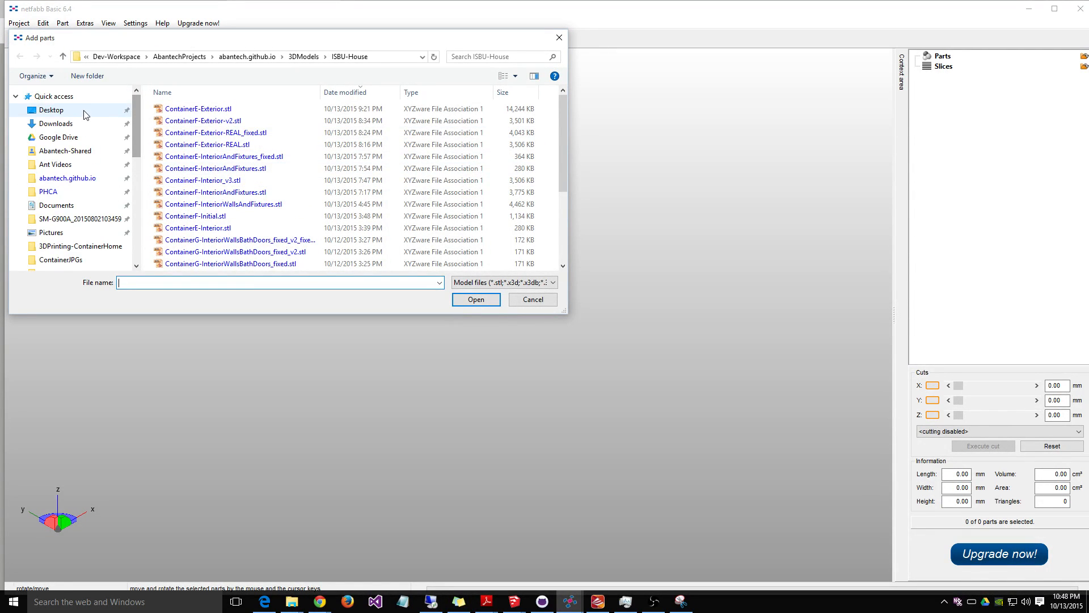
pyautogui.click(82, 124)
pyautogui.click(214, 109)
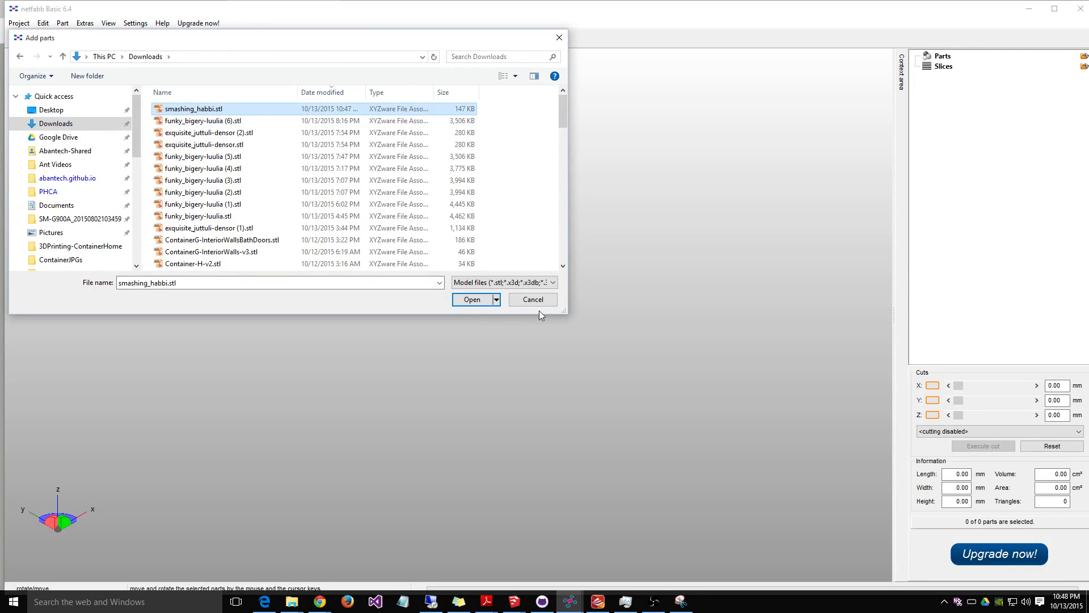
pyautogui.click(472, 299)
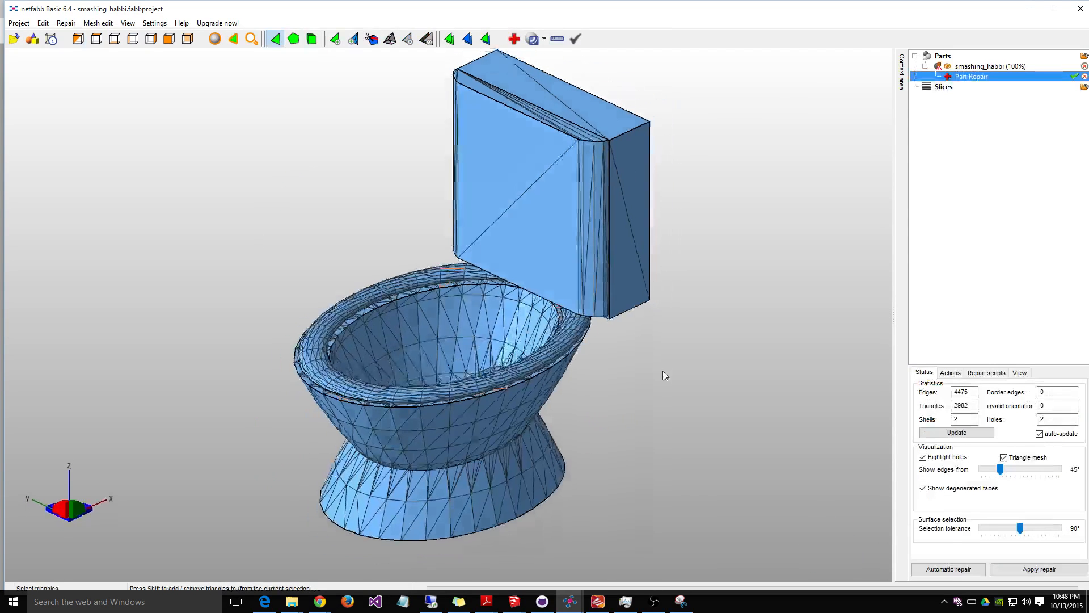
# Step: Run an automatic repair on the toilet mesh and apply it, removing the old part
pyautogui.moveTo(593, 445); pyautogui.dragTo(462, 292, button='right')
pyautogui.rightClick(341, 307)
pyautogui.click(219, 349)
pyautogui.moveTo(220, 350); pyautogui.dragTo(110, 330, button='right')
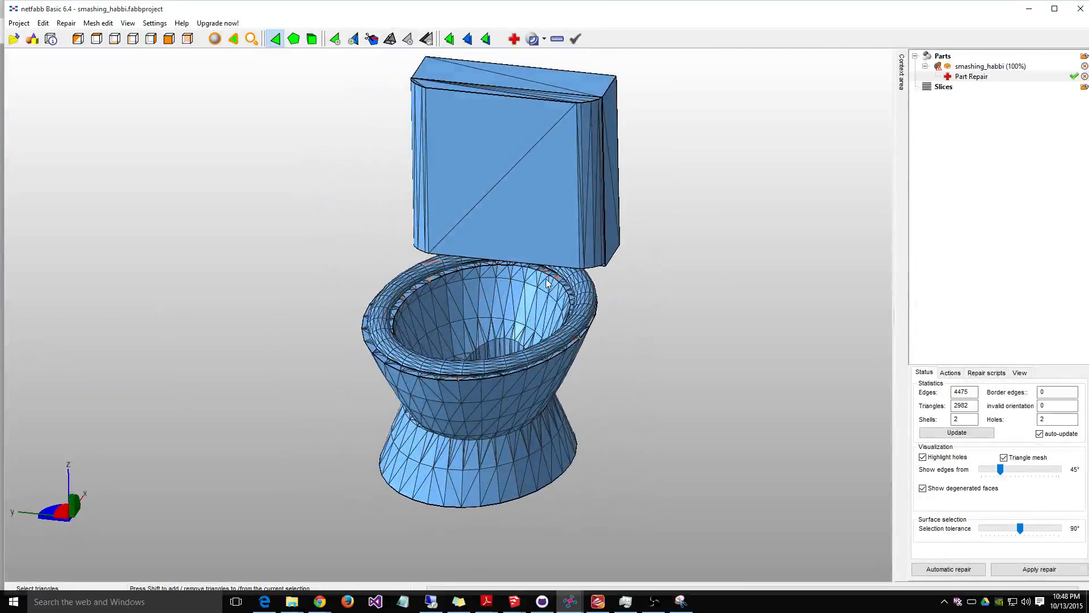
pyautogui.click(445, 287)
pyautogui.click(963, 569)
pyautogui.click(510, 329)
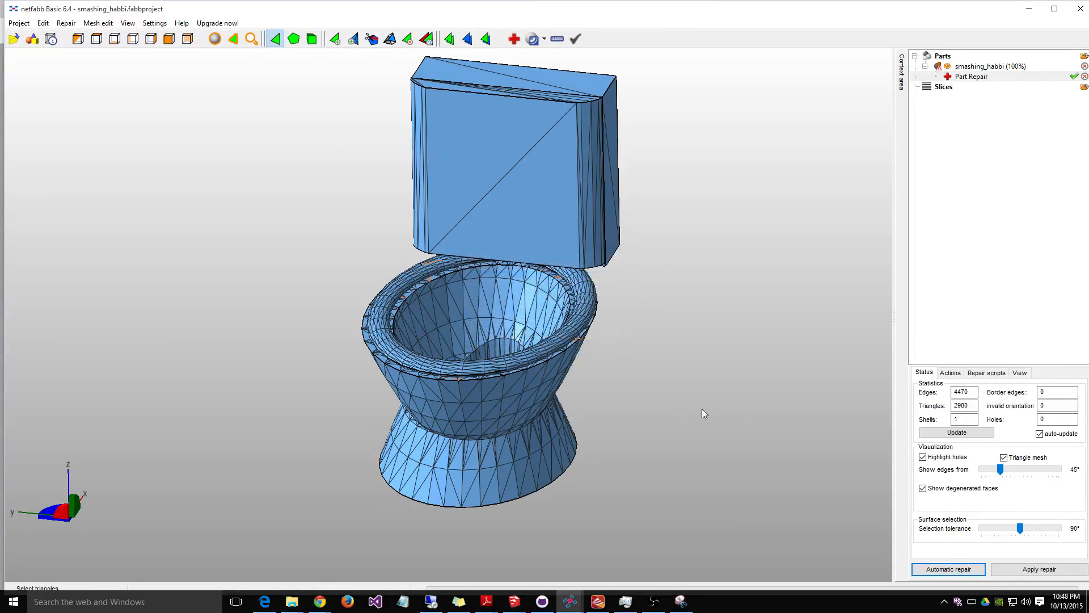
pyautogui.click(1033, 566)
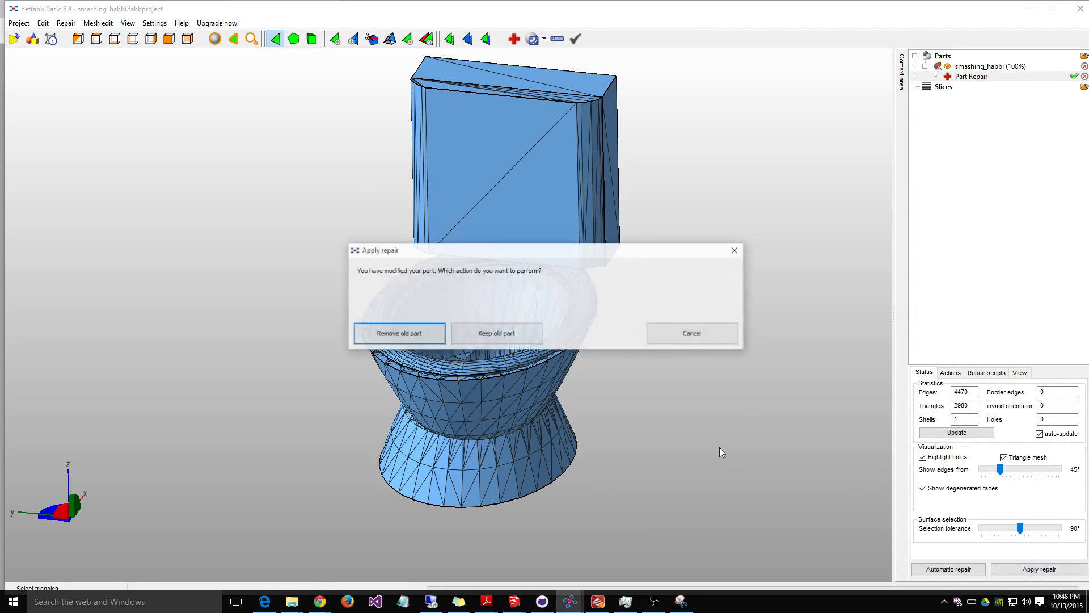
pyautogui.click(695, 390)
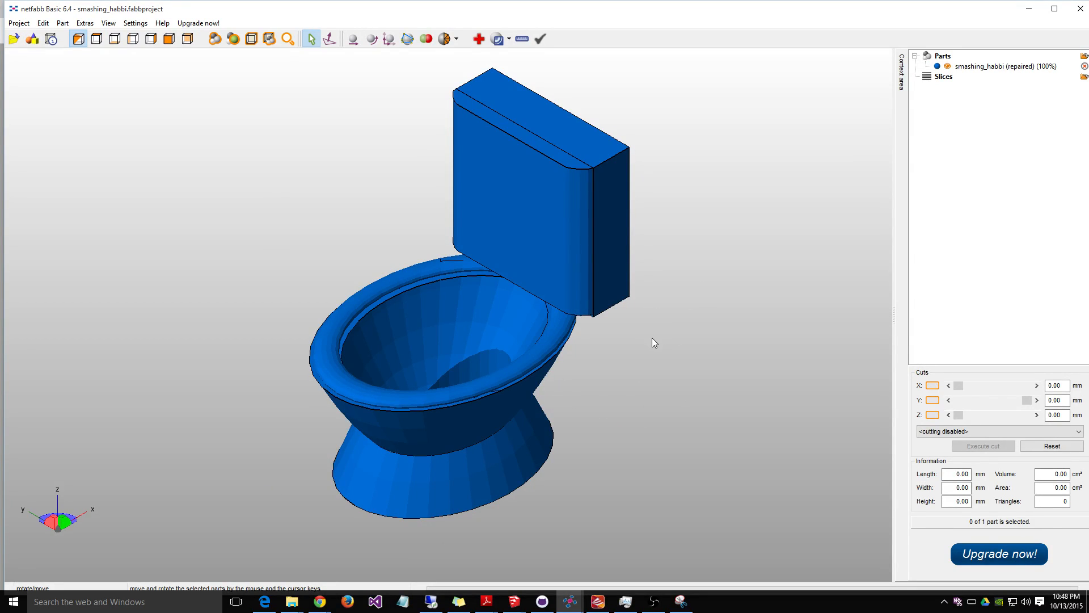
# Step: Save the repaired toilet project as smashing_habbi.fabbproject in the Downloads folder
pyautogui.moveTo(574, 432); pyautogui.dragTo(444, 358, button='right')
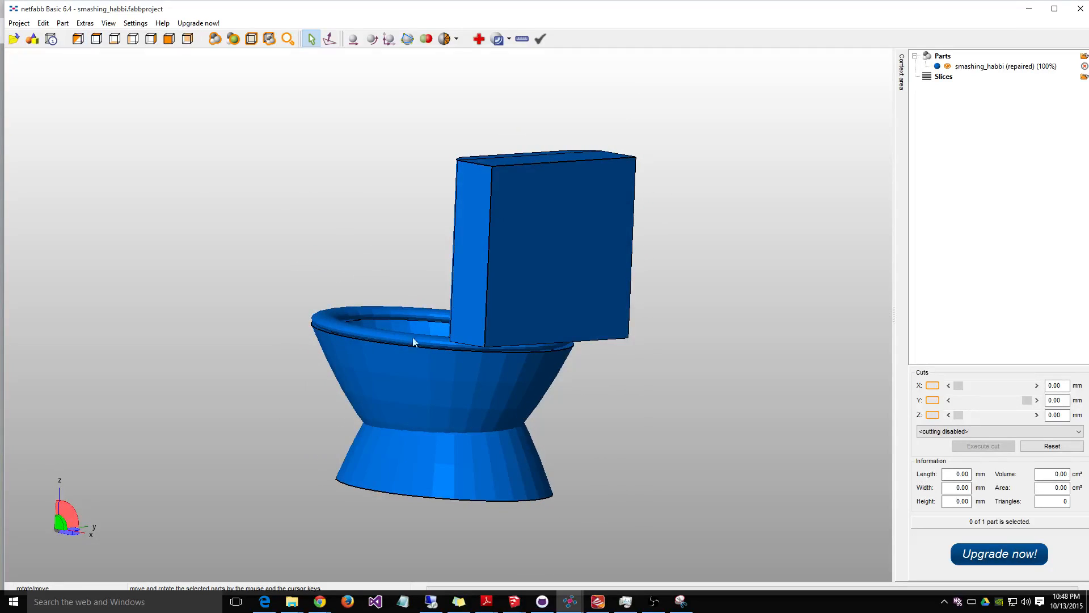
pyautogui.click(20, 24)
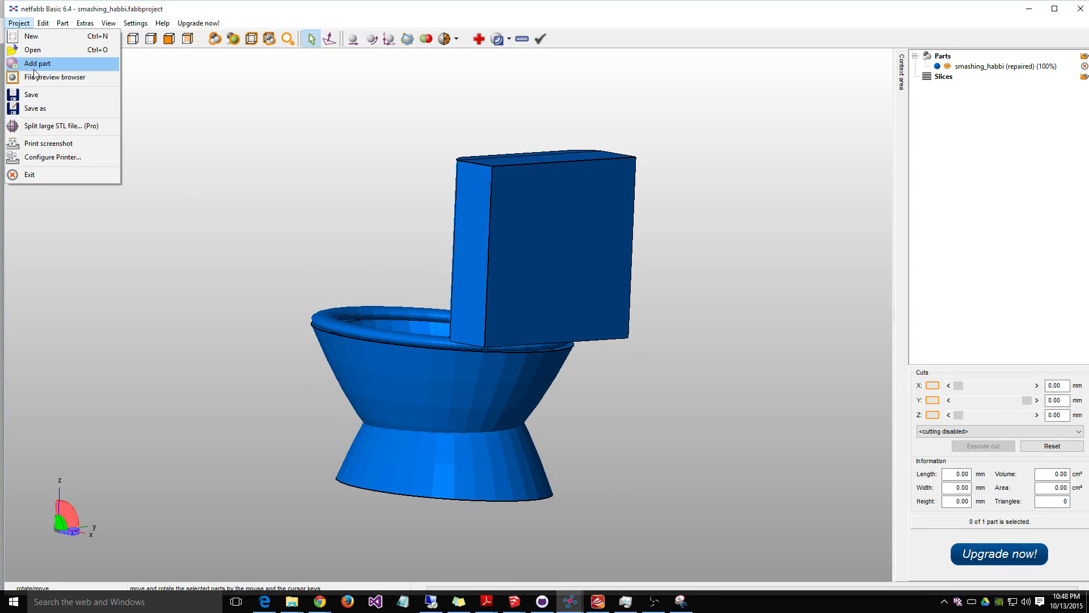
pyautogui.click(48, 96)
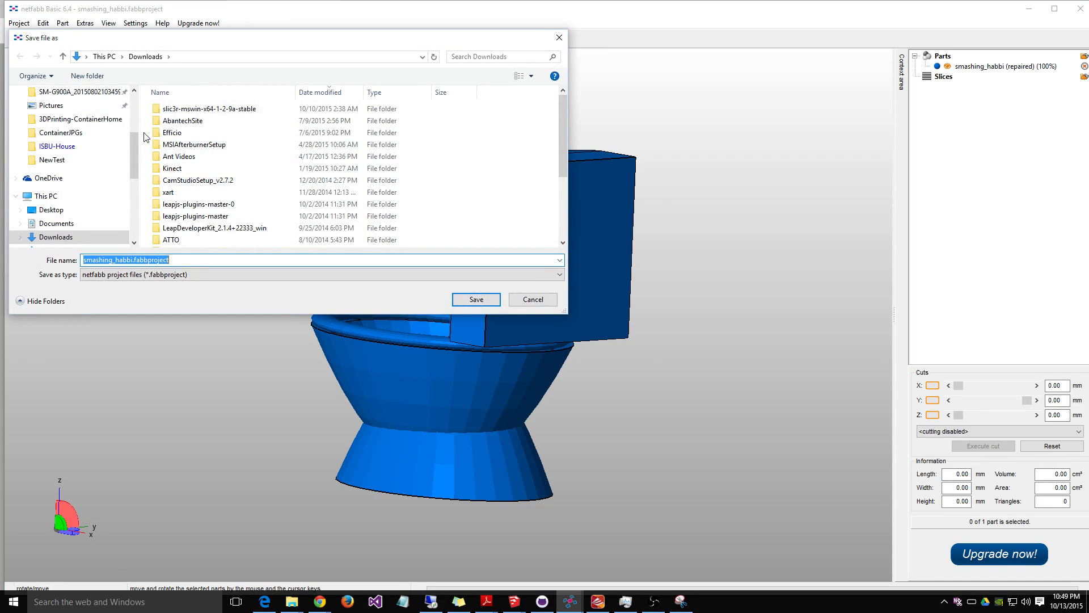
pyautogui.press('Return')
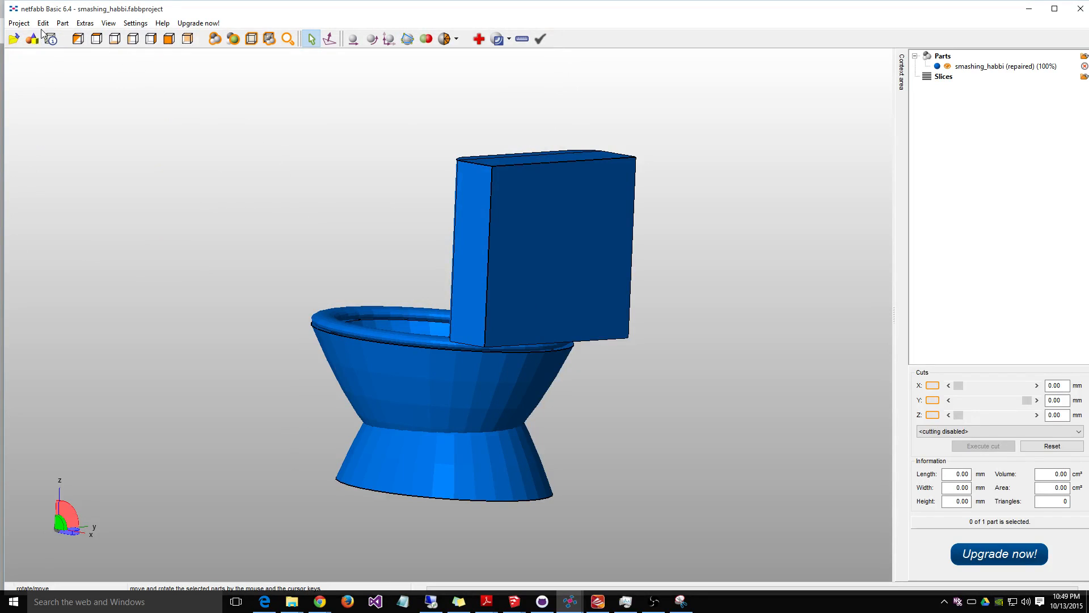
# Step: Export the repaired toilet part as an STL named CustomToilet into the 3DPrinting-ContainerHome folder, without optimizing the mesh
pyautogui.click(19, 23)
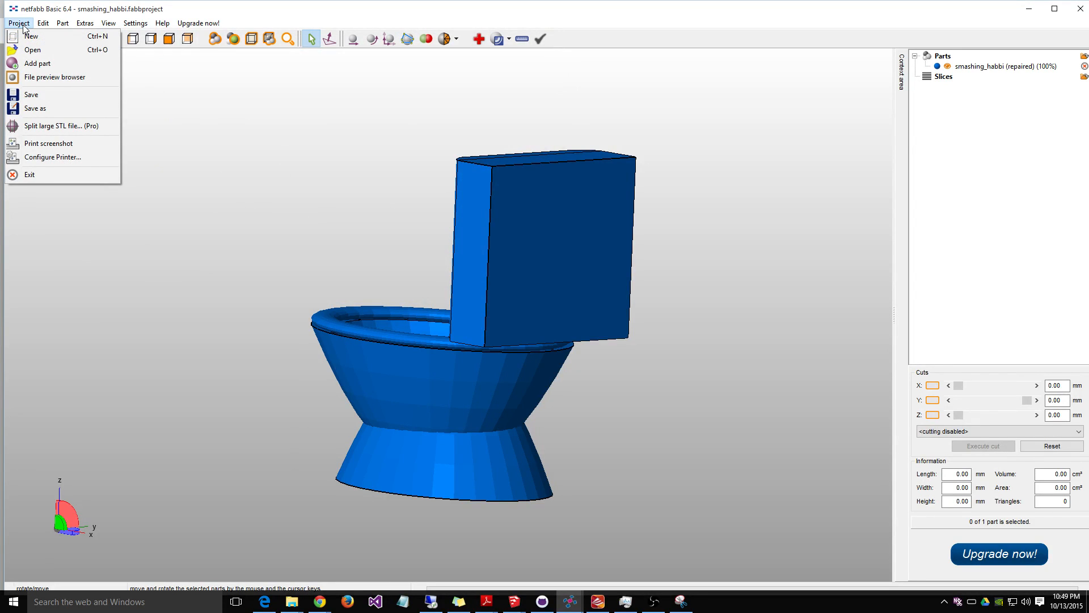
pyautogui.click(23, 25)
pyautogui.rightClick(968, 68)
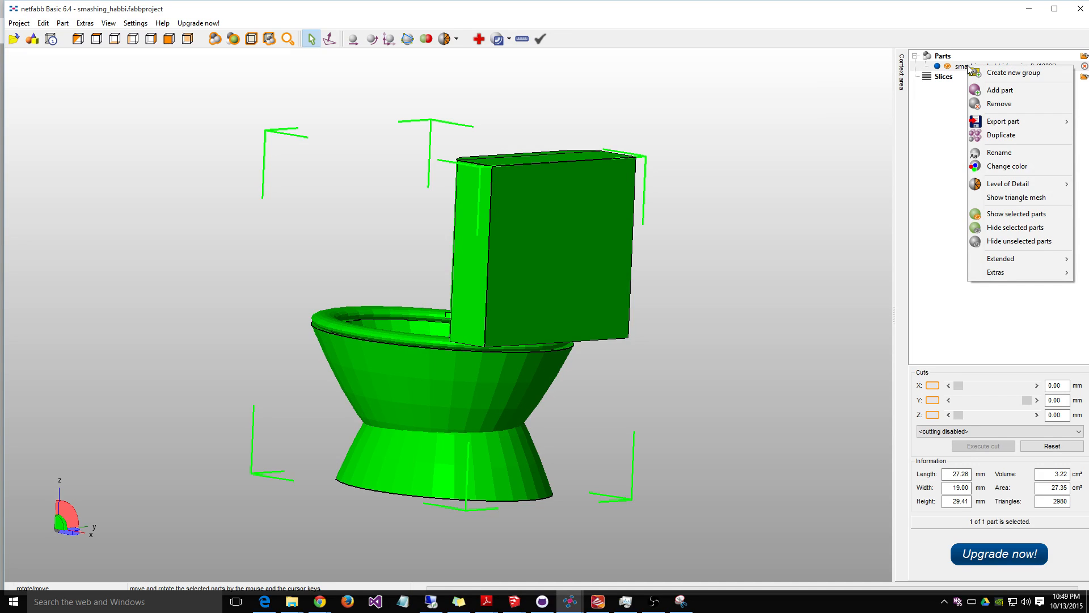
pyautogui.moveTo(1017, 121)
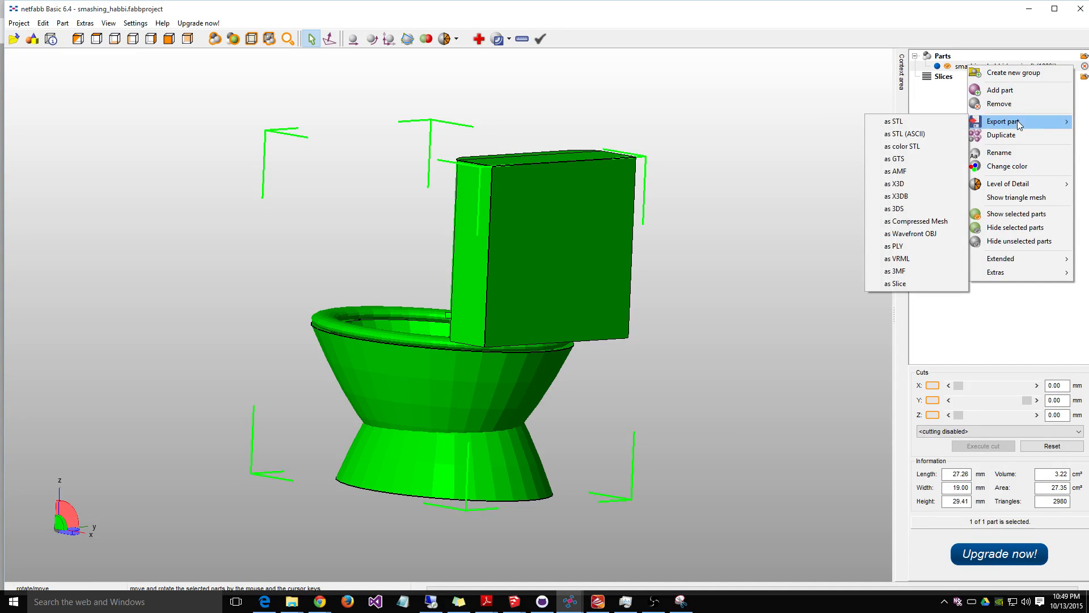
pyautogui.click(947, 122)
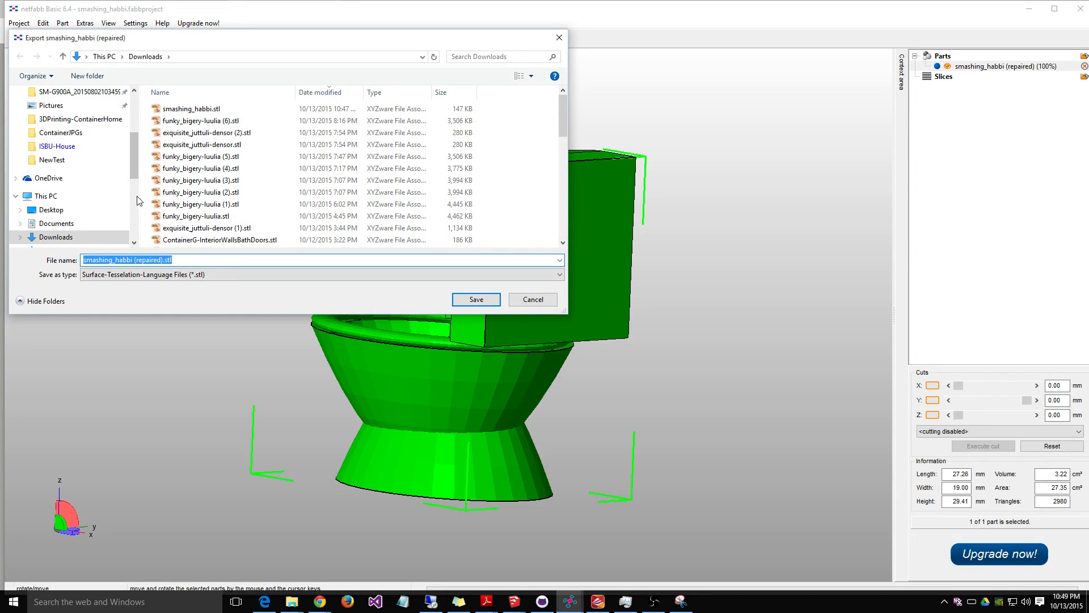
pyautogui.scroll(2, 135, 163)
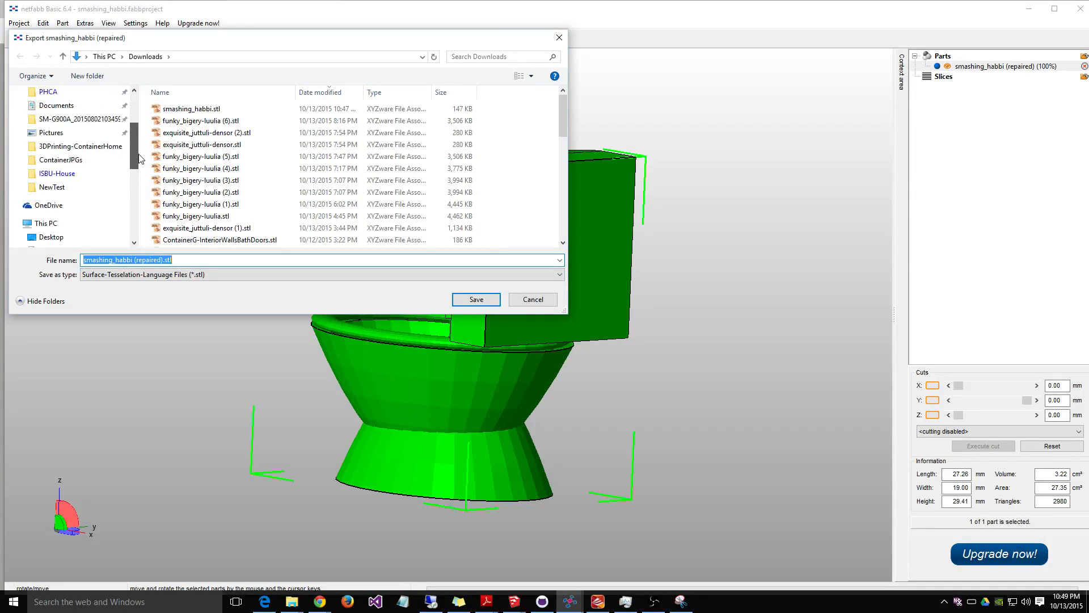
pyautogui.click(89, 147)
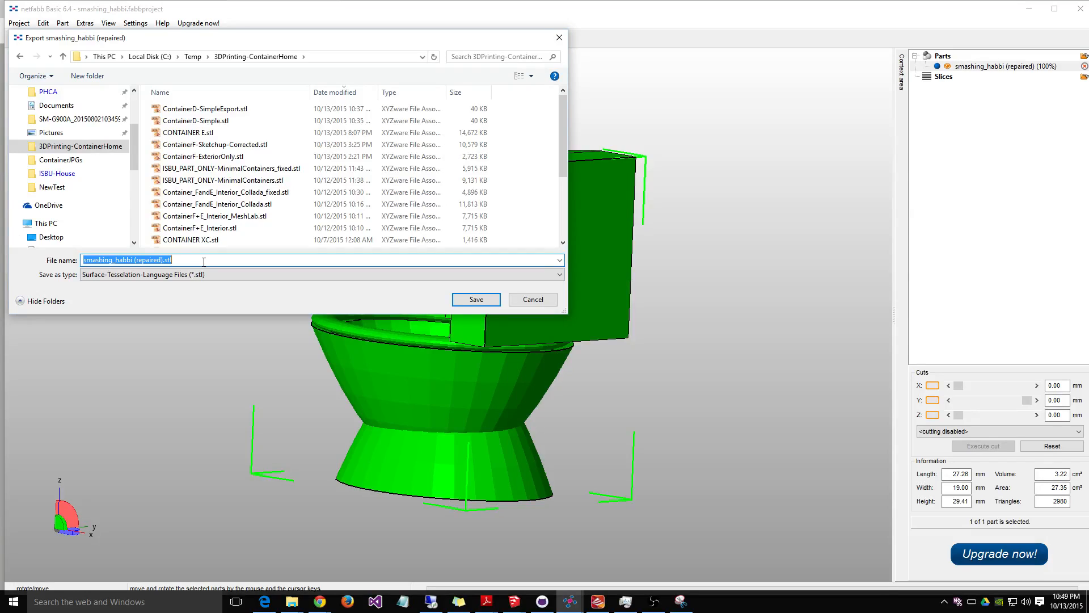
pyautogui.write('CustomToilet')
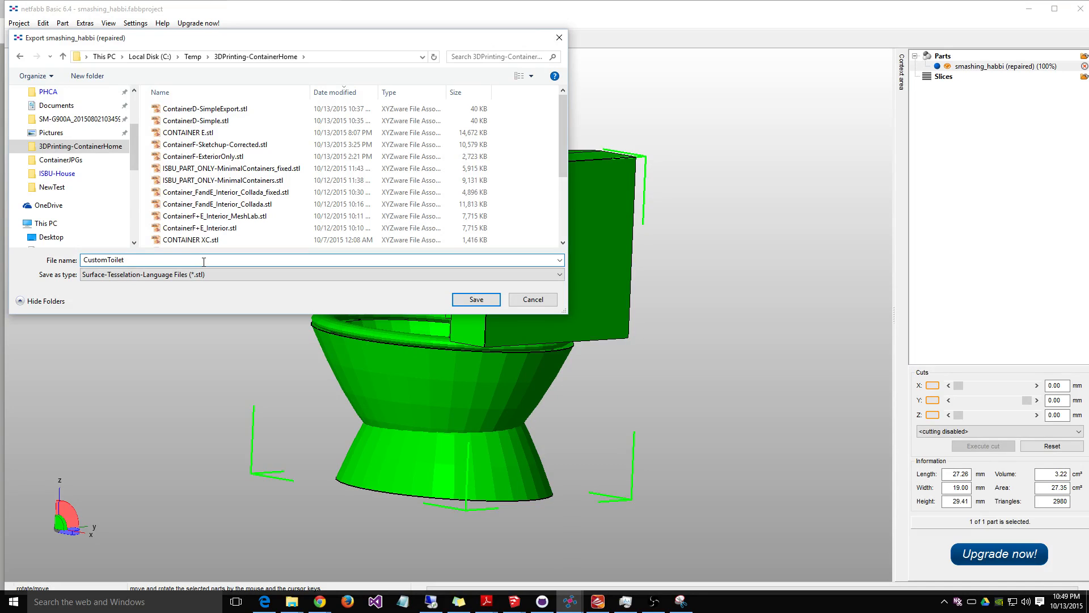
pyautogui.press('Return')
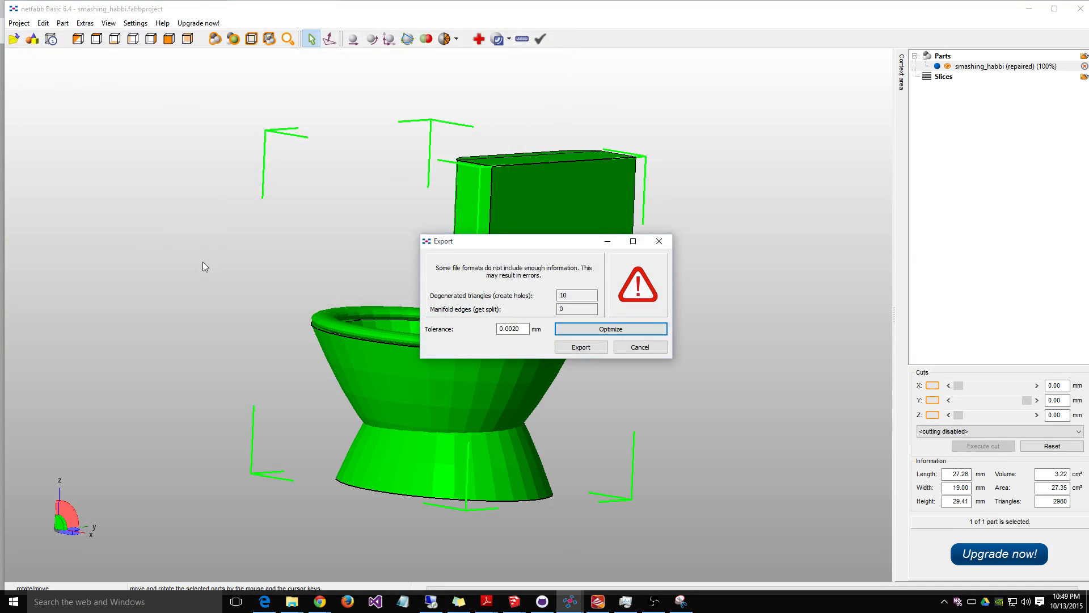
pyautogui.click(582, 348)
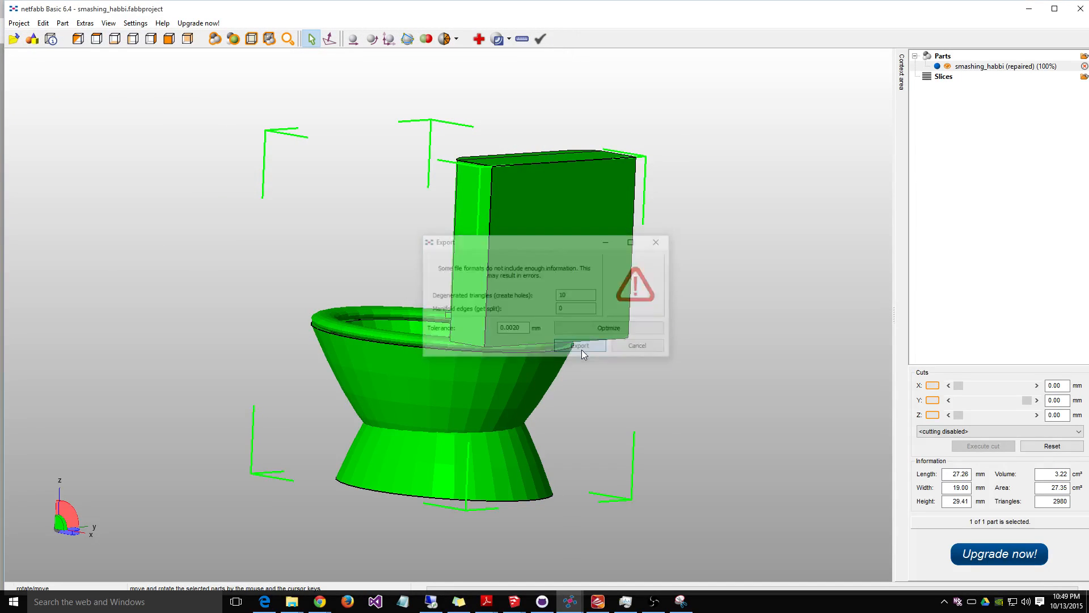
# Step: Remove the repaired toilet part from the project
pyautogui.moveTo(656, 442); pyautogui.dragTo(630, 404, button='right')
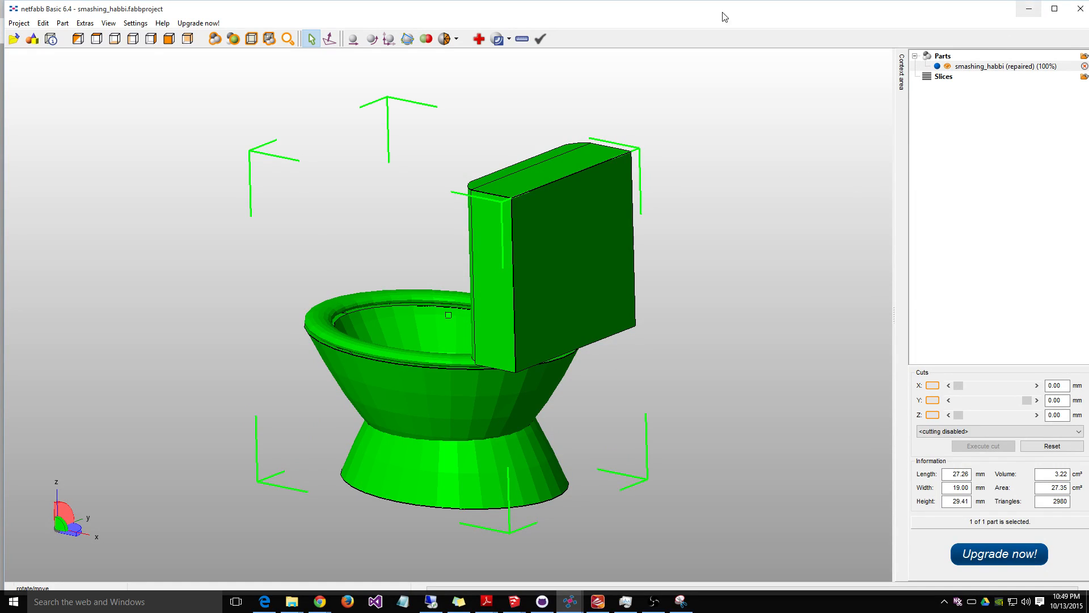
pyautogui.rightClick(968, 71)
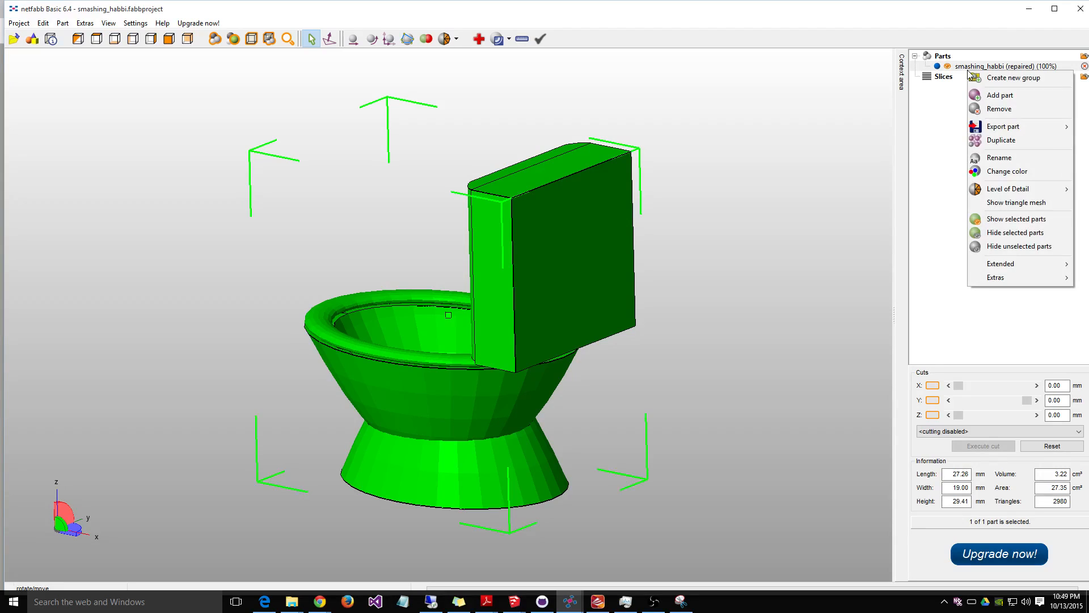
pyautogui.click(1005, 110)
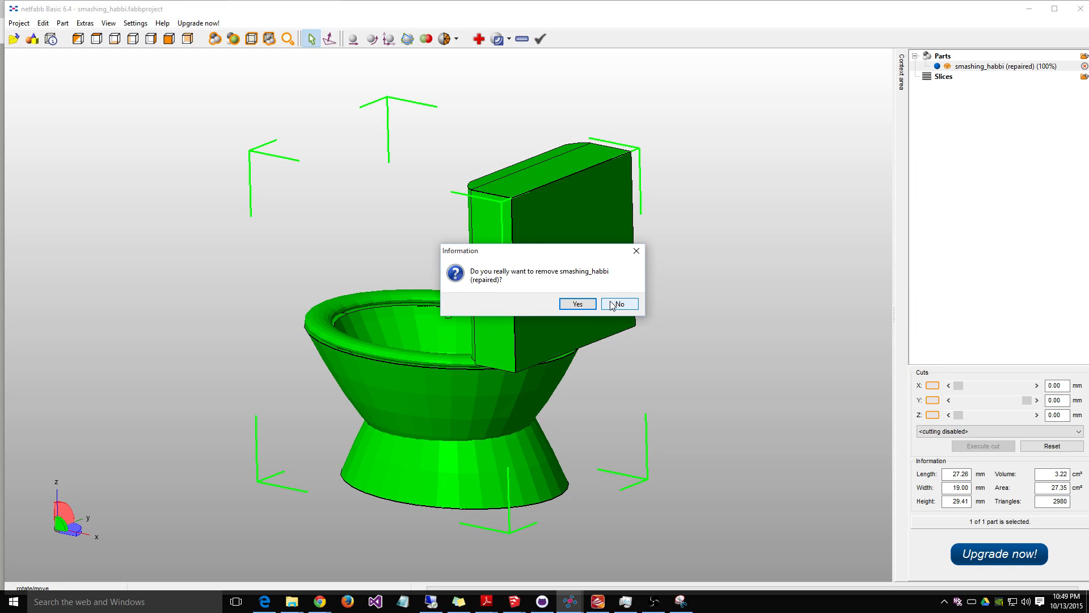
pyautogui.click(573, 304)
# Step: Add ExtractSliced-NorthFace_v2.stl from the ISBU-House folder as a part and inspect the container model from several angles
pyautogui.click(25, 21)
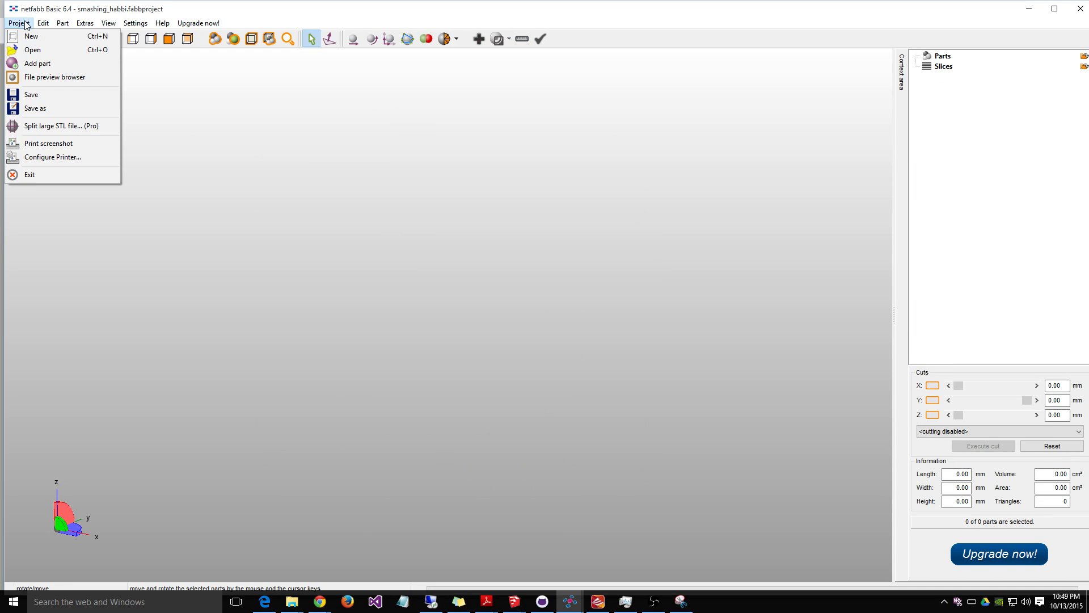
pyautogui.click(52, 60)
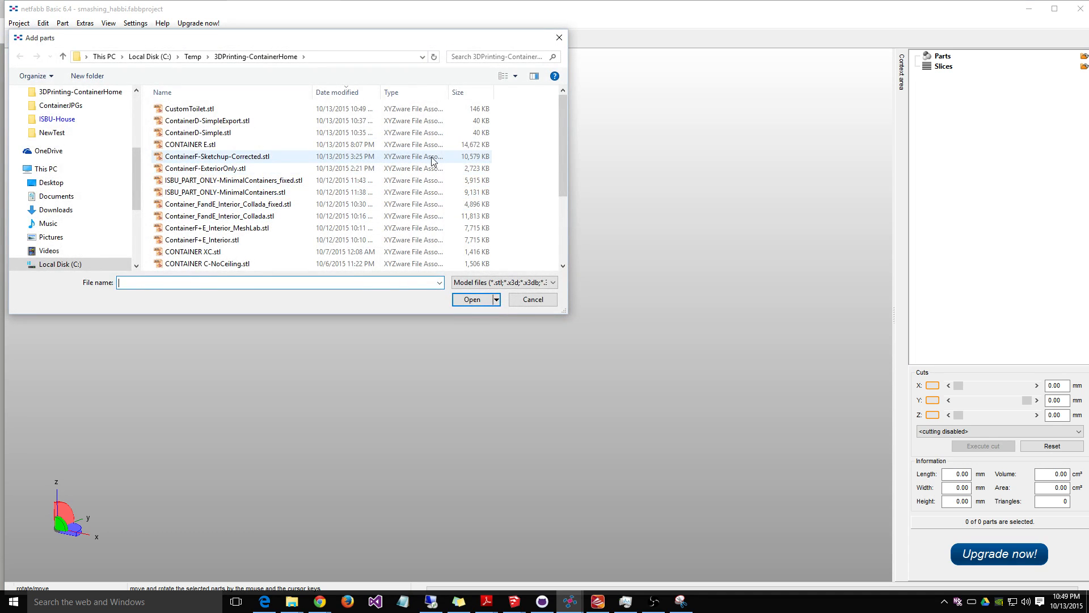
pyautogui.moveTo(559, 141); pyautogui.dragTo(557, 110)
pyautogui.click(57, 118)
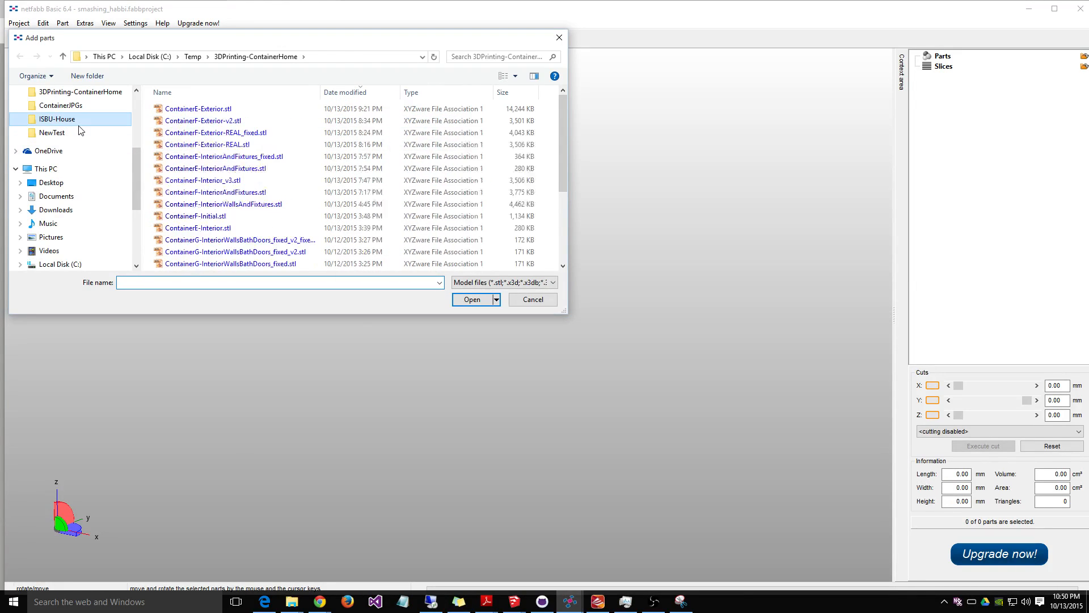
pyautogui.moveTo(561, 114); pyautogui.dragTo(563, 179)
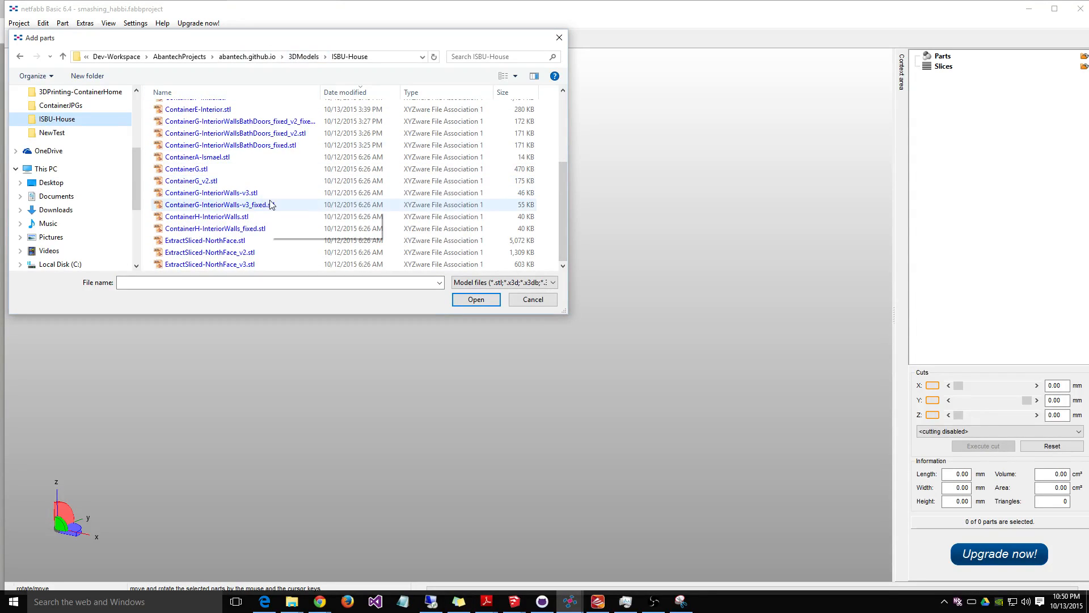
pyautogui.click(258, 258)
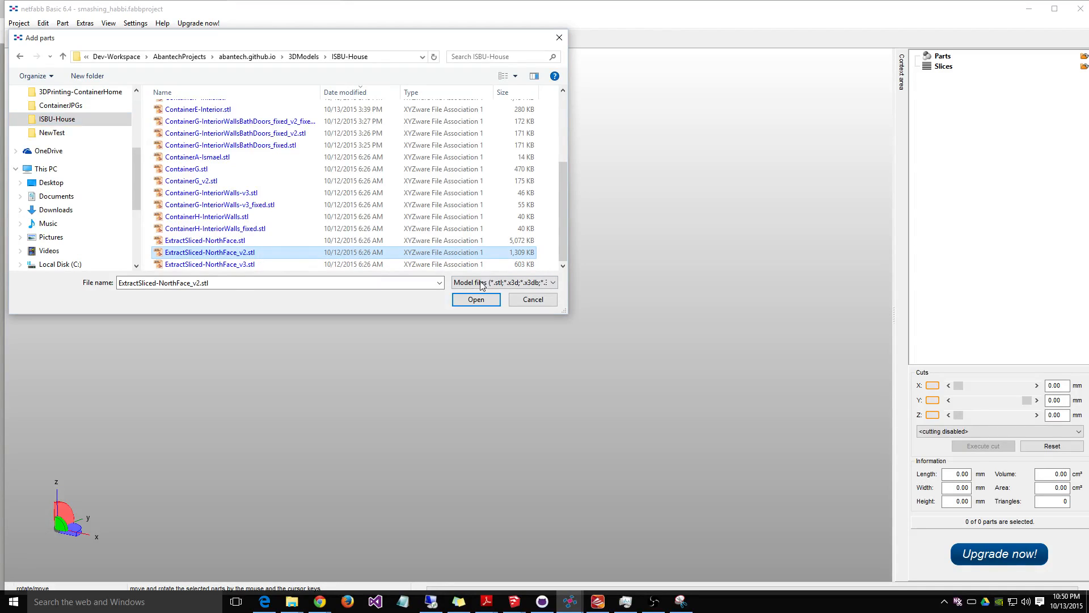
pyautogui.click(471, 301)
pyautogui.moveTo(475, 305); pyautogui.dragTo(486, 209, button='right')
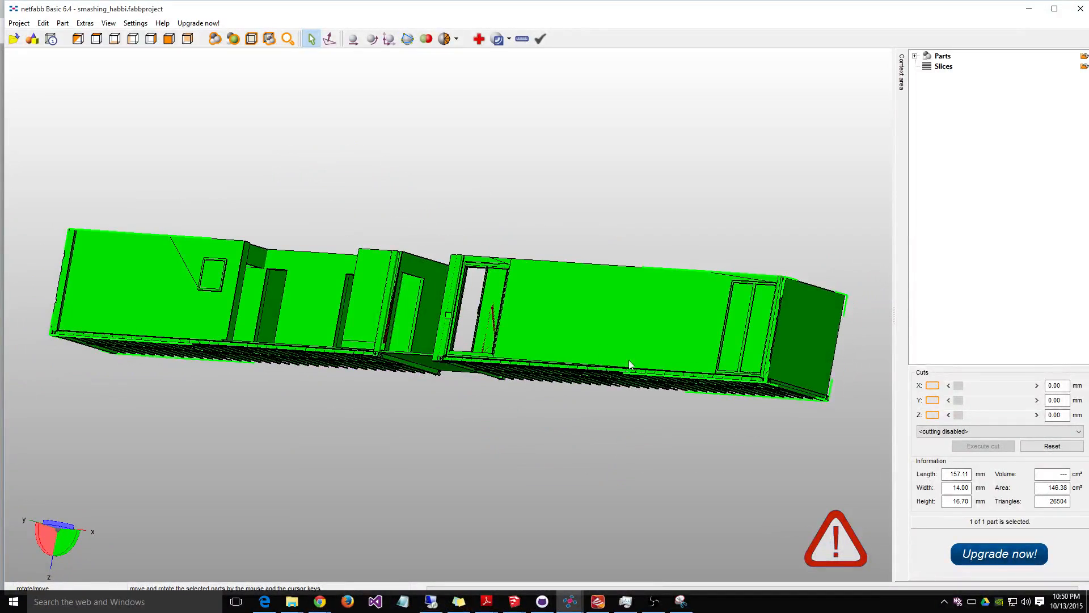
pyautogui.moveTo(428, 250); pyautogui.dragTo(393, 263, button='right')
pyautogui.moveTo(469, 251)
pyautogui.mouseDown(button='right')
pyautogui.moveTo(428, 246)
pyautogui.moveTo(470, 253)
pyautogui.mouseUp(button='right')
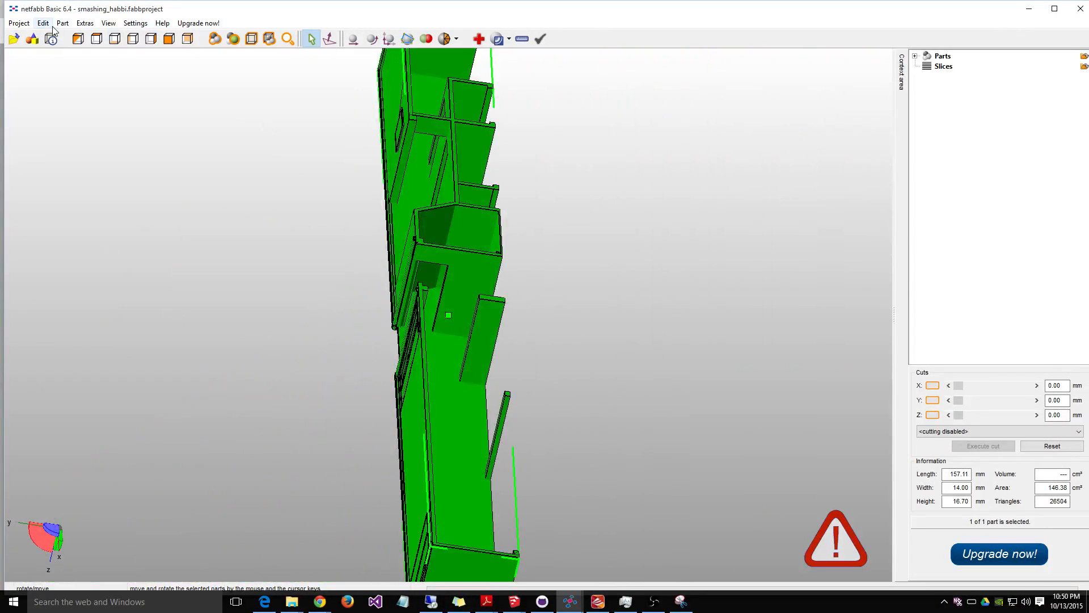
# Step: Remove the ExtractSliced-NorthFace_v2 part from the project
pyautogui.click(27, 26)
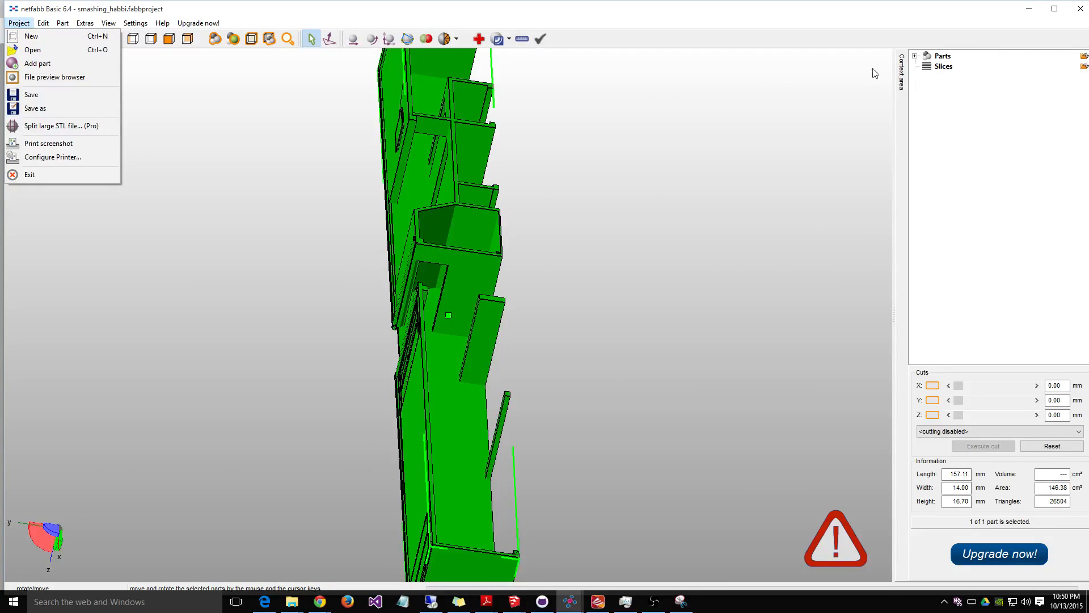
pyautogui.click(915, 56)
pyautogui.rightClick(942, 67)
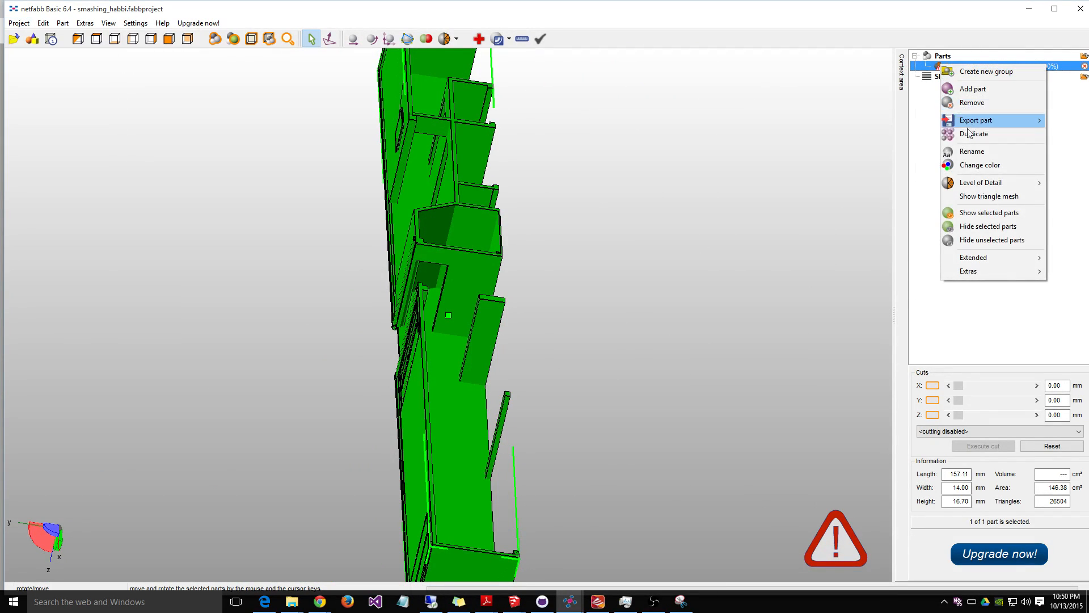
pyautogui.click(965, 101)
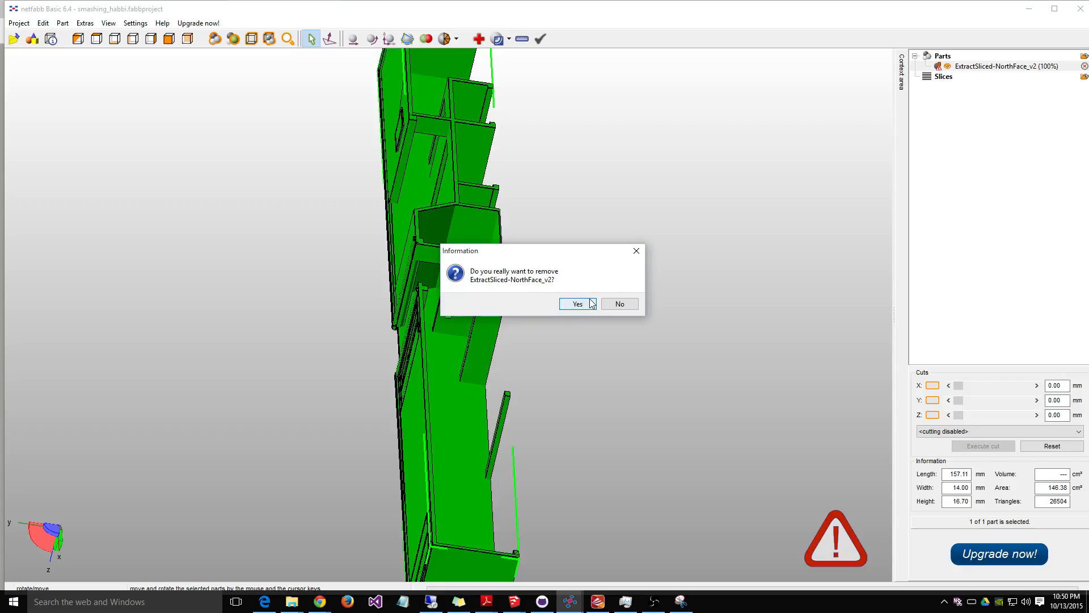
pyautogui.click(592, 304)
# Step: Start adding another part and look through the STL files in the NewTest folder for a container model
pyautogui.click(19, 23)
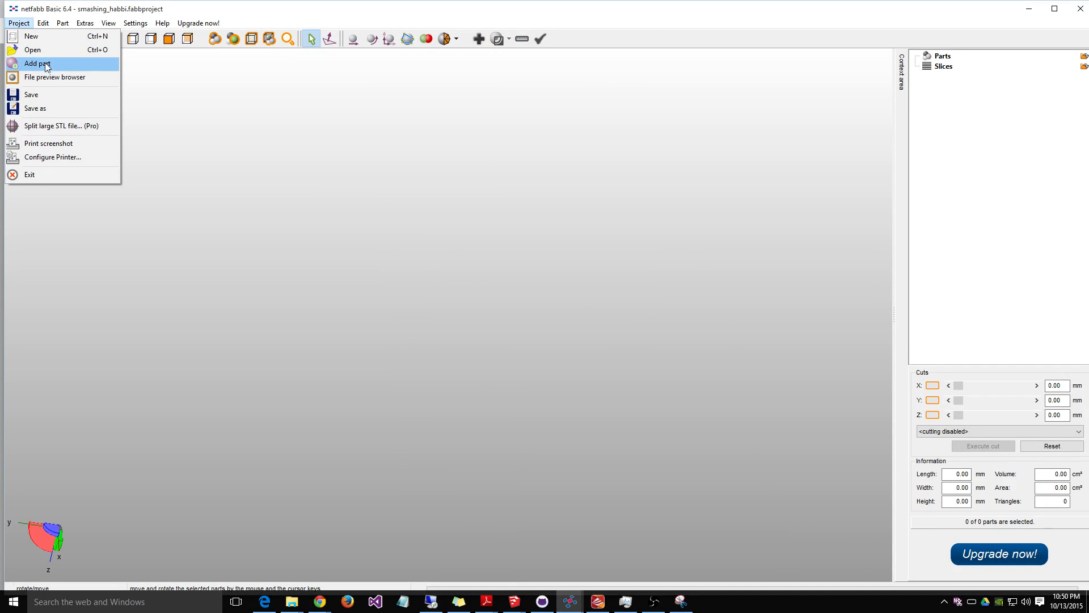
pyautogui.click(63, 64)
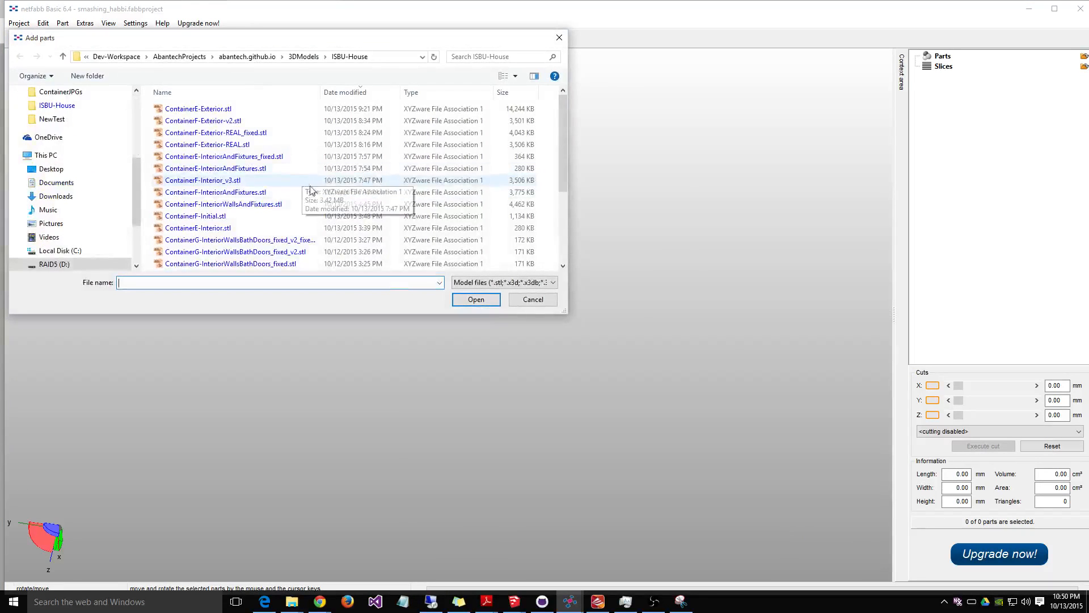
pyautogui.click(71, 119)
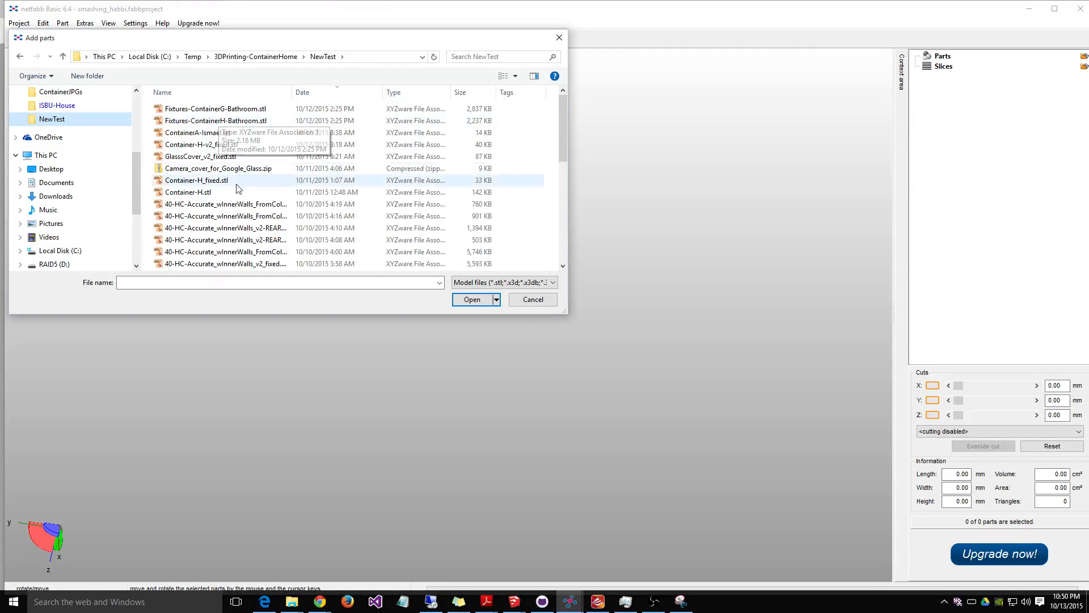
pyautogui.moveTo(295, 91); pyautogui.dragTo(321, 92)
pyautogui.scroll(-2, 276, 205)
pyautogui.scroll(-2, 273, 201)
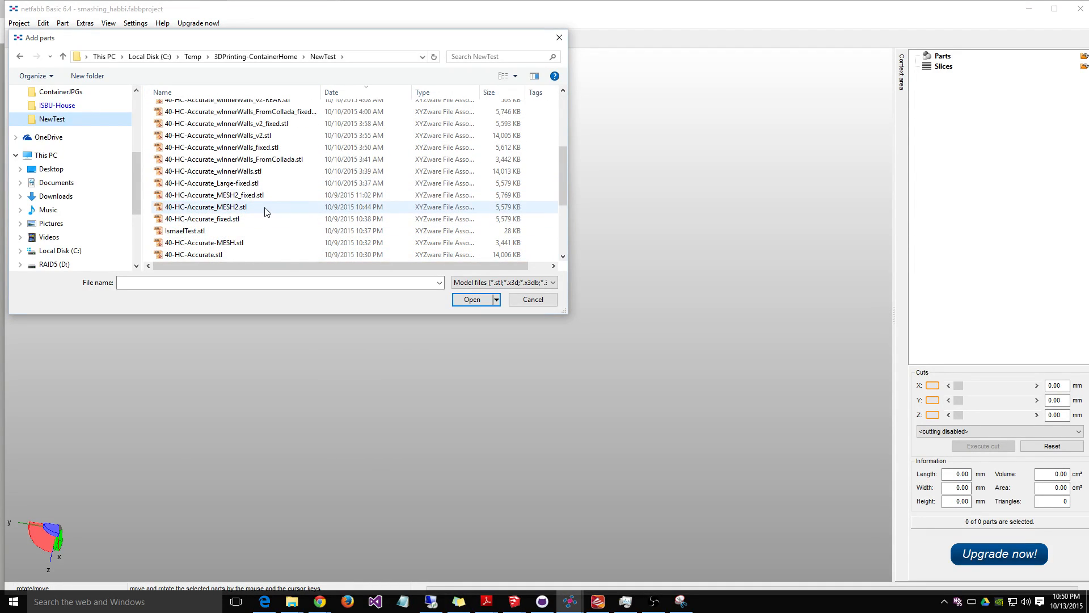
pyautogui.scroll(-2, 266, 214)
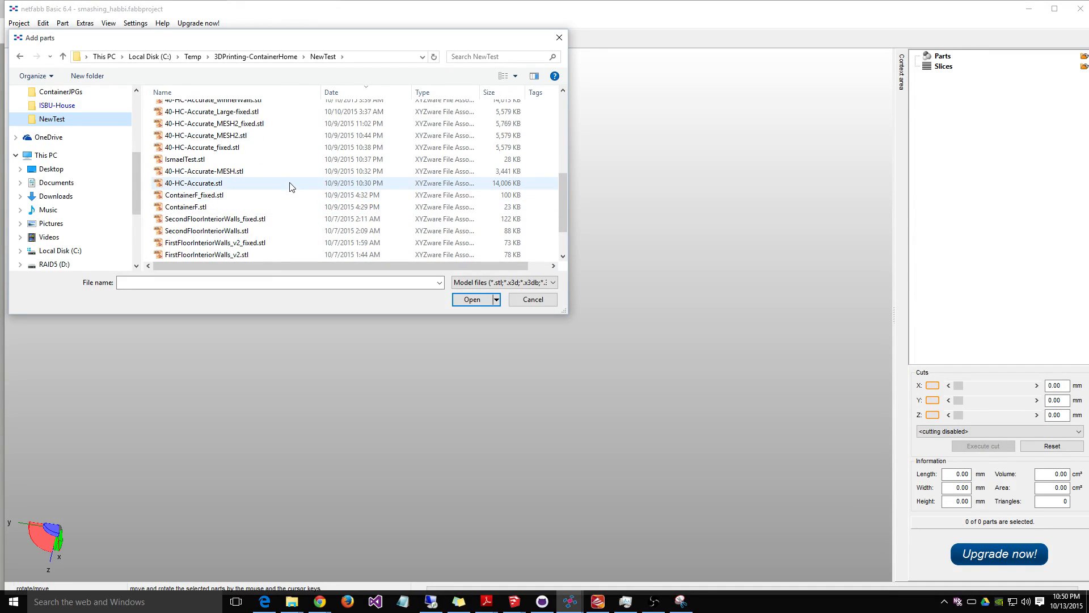
pyautogui.scroll(-1, 291, 183)
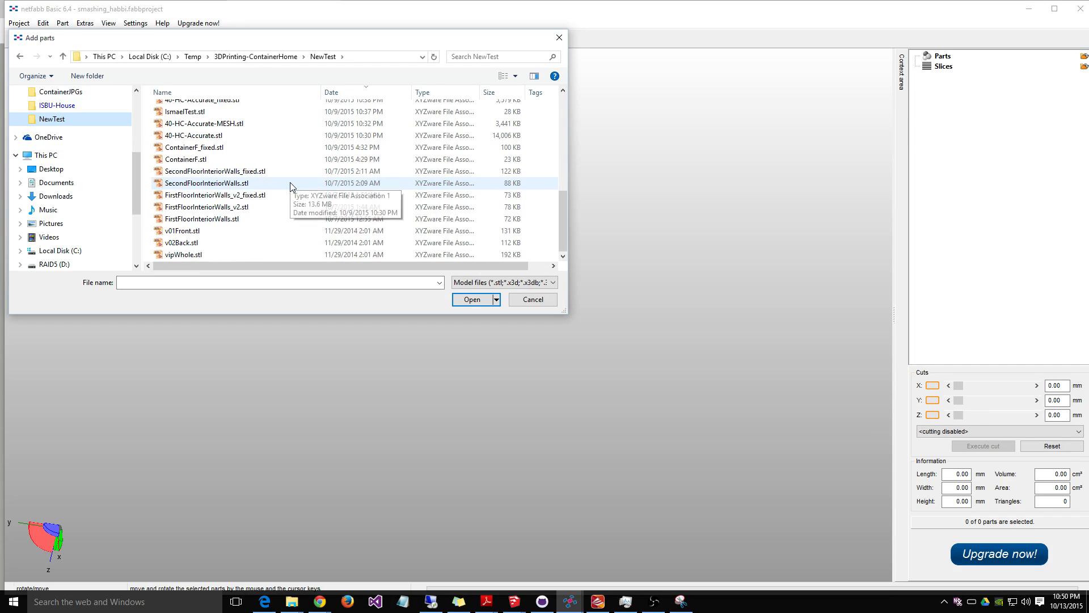
pyautogui.scroll(1, 287, 213)
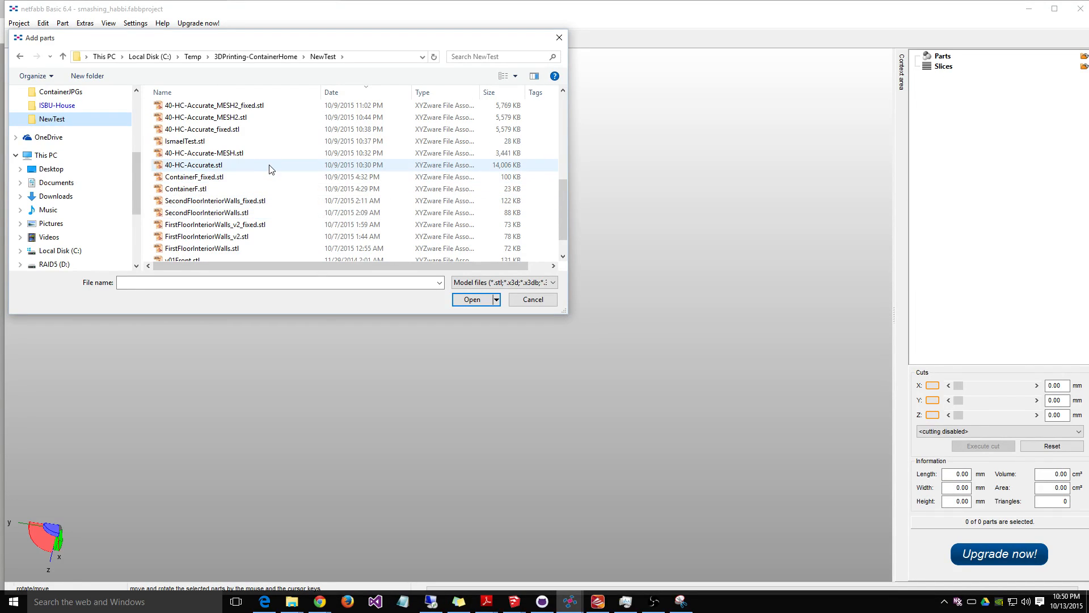
pyautogui.scroll(4, 270, 171)
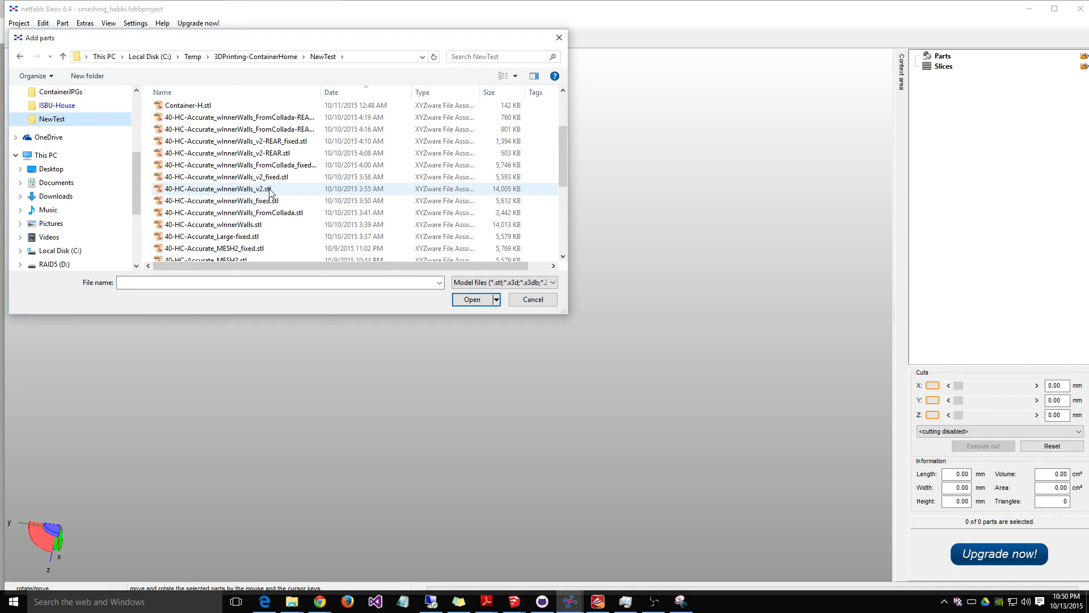
pyautogui.scroll(-5, 271, 179)
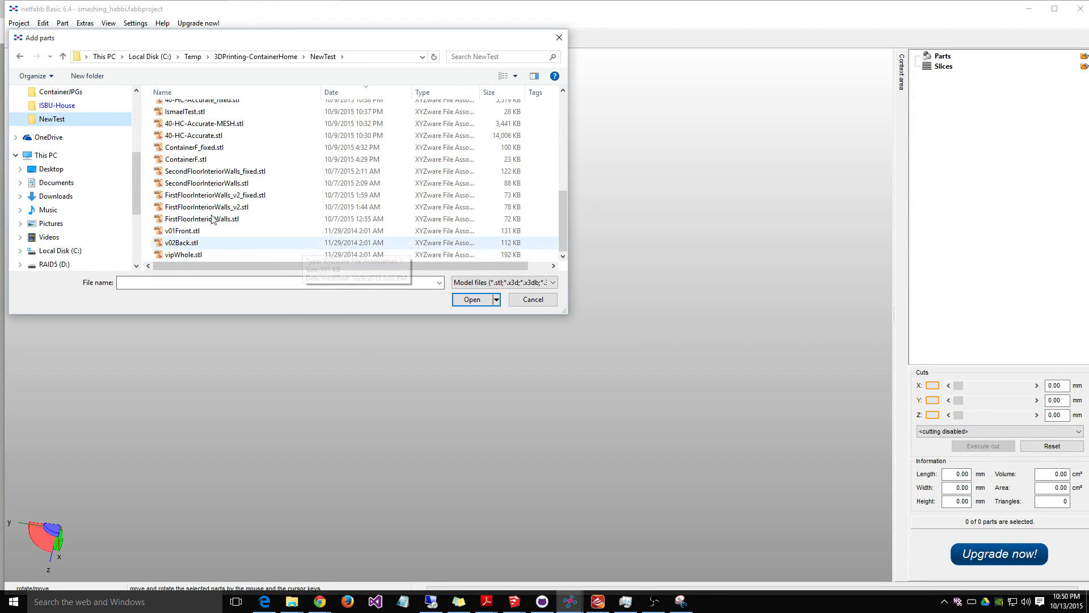
# Step: Add ISBU_PART_ONLY-MinimalContainers.stl from the 3DPrinting-ContainerHome folder as a part and inspect it from another angle
pyautogui.click(255, 57)
pyautogui.scroll(-1, 243, 170)
pyautogui.scroll(3, 251, 193)
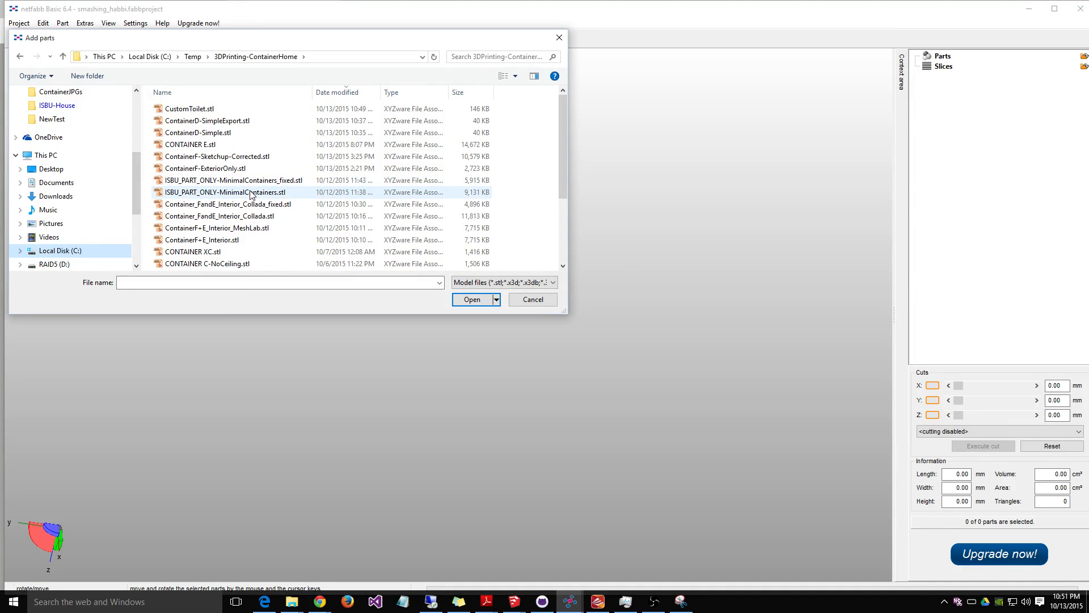
pyautogui.click(253, 193)
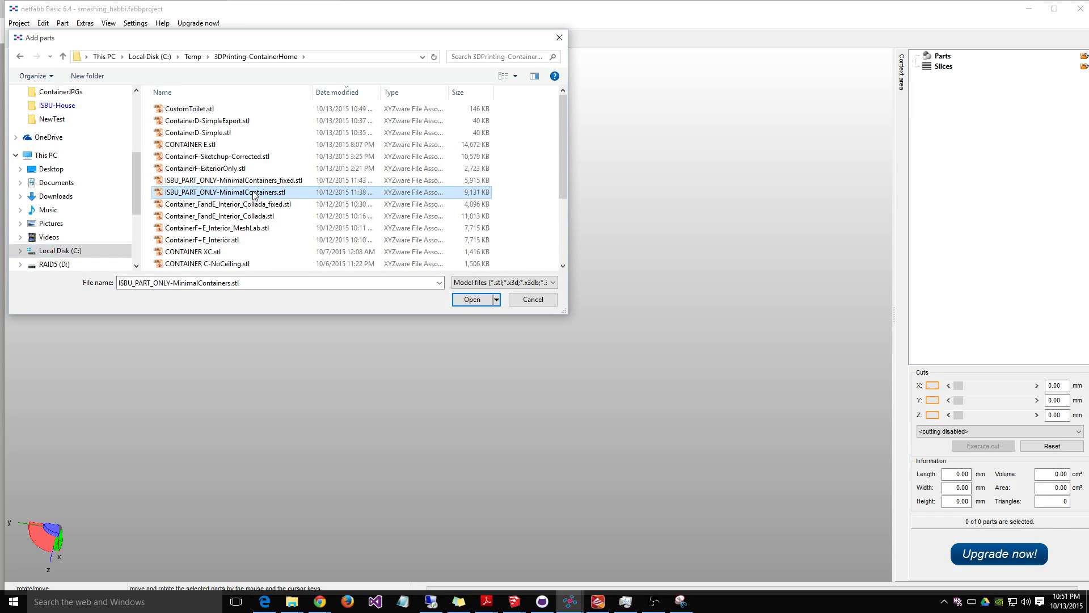
pyautogui.click(472, 299)
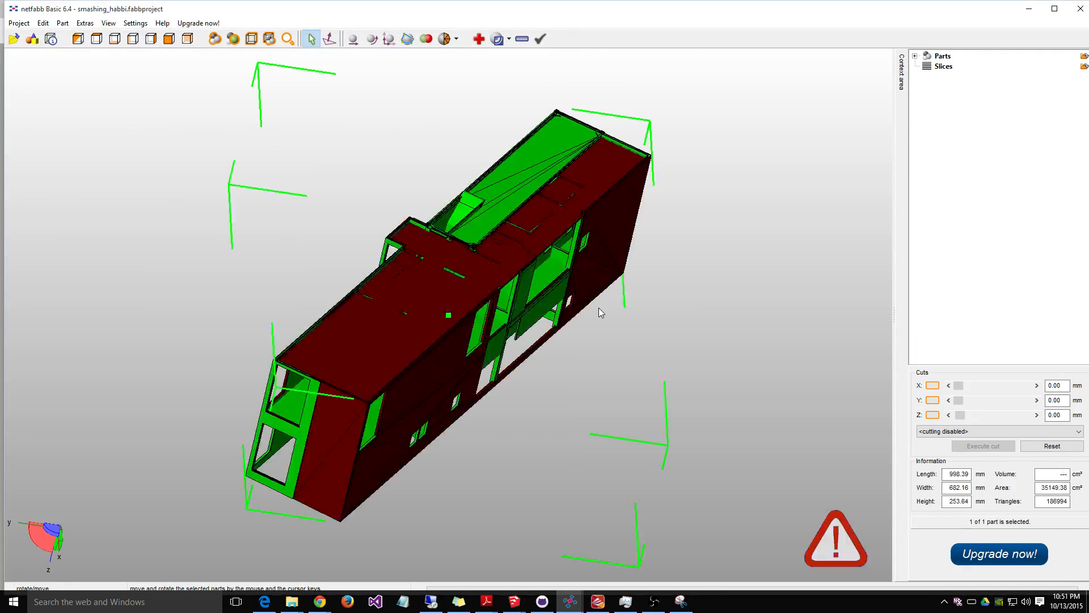
pyautogui.moveTo(620, 388); pyautogui.dragTo(838, 445, button='right')
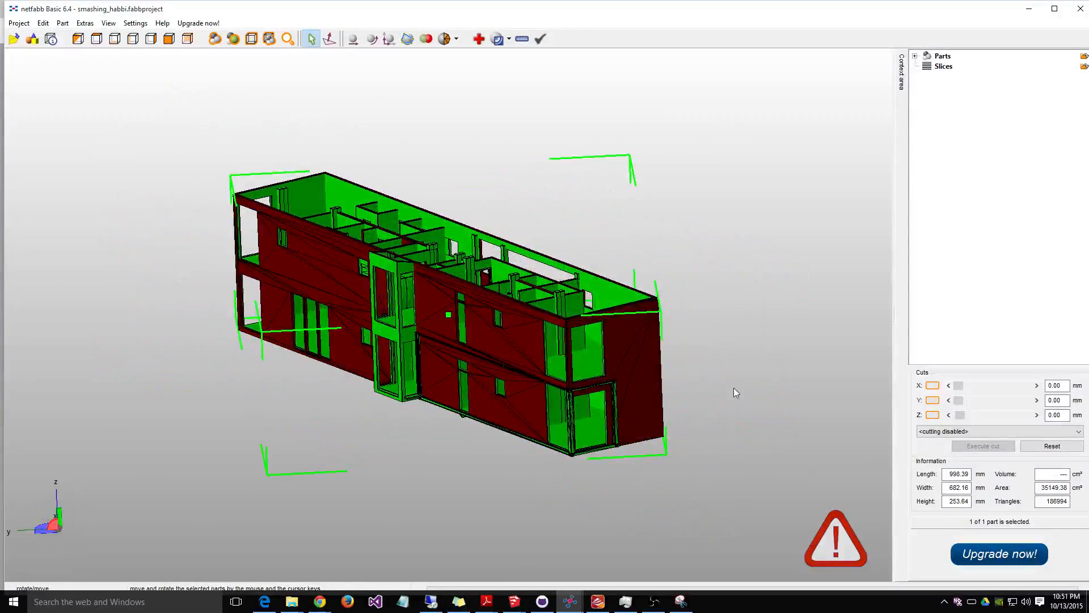
# Step: Run the Default repair on the MinimalContainers part, apply the repair, and inspect the repaired model
pyautogui.click(477, 40)
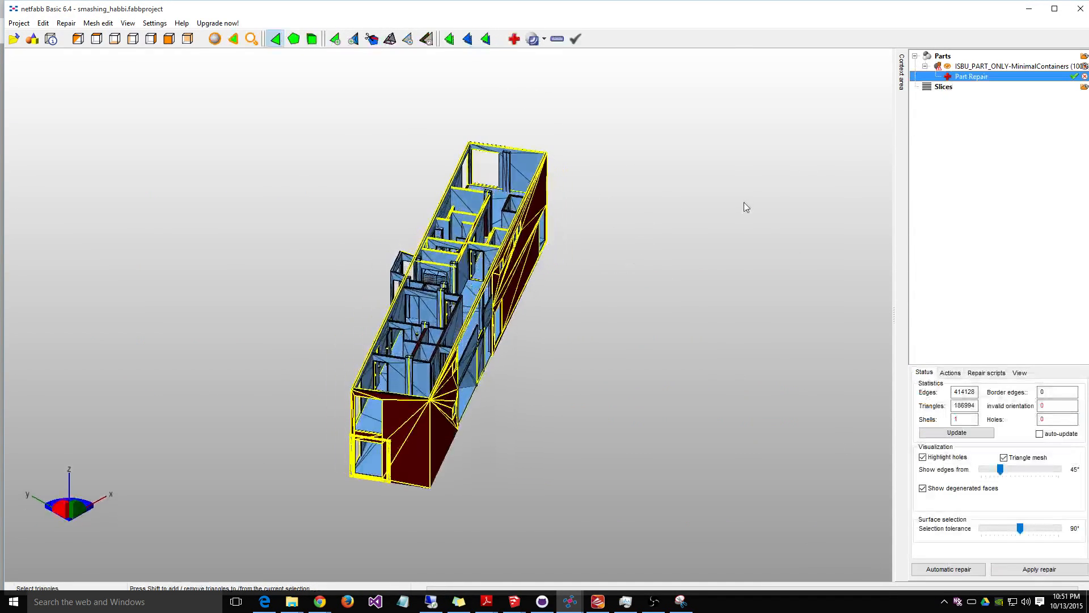
pyautogui.click(945, 569)
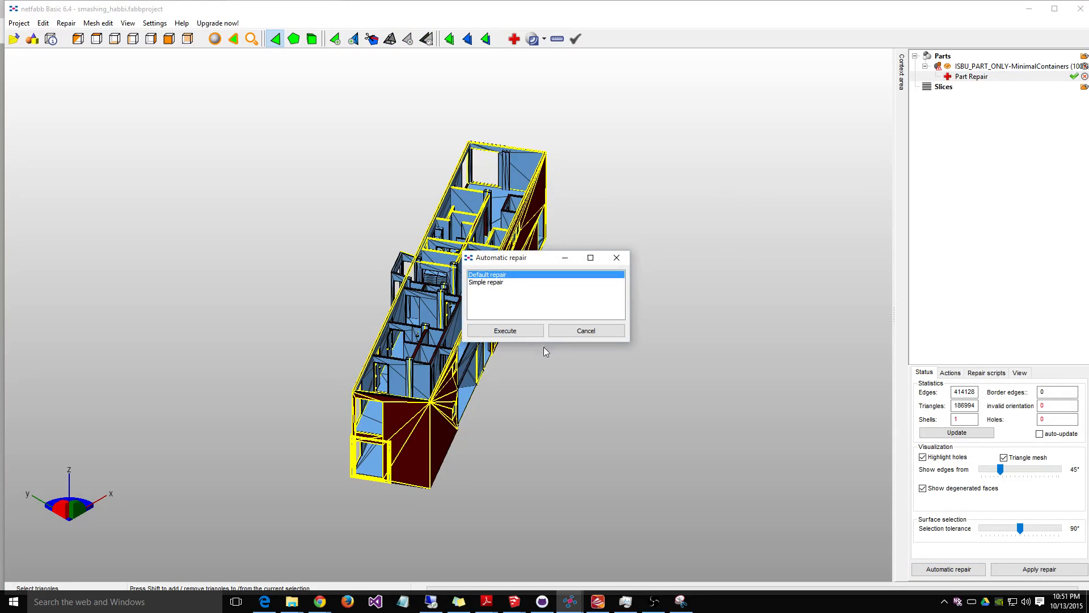
pyautogui.click(503, 328)
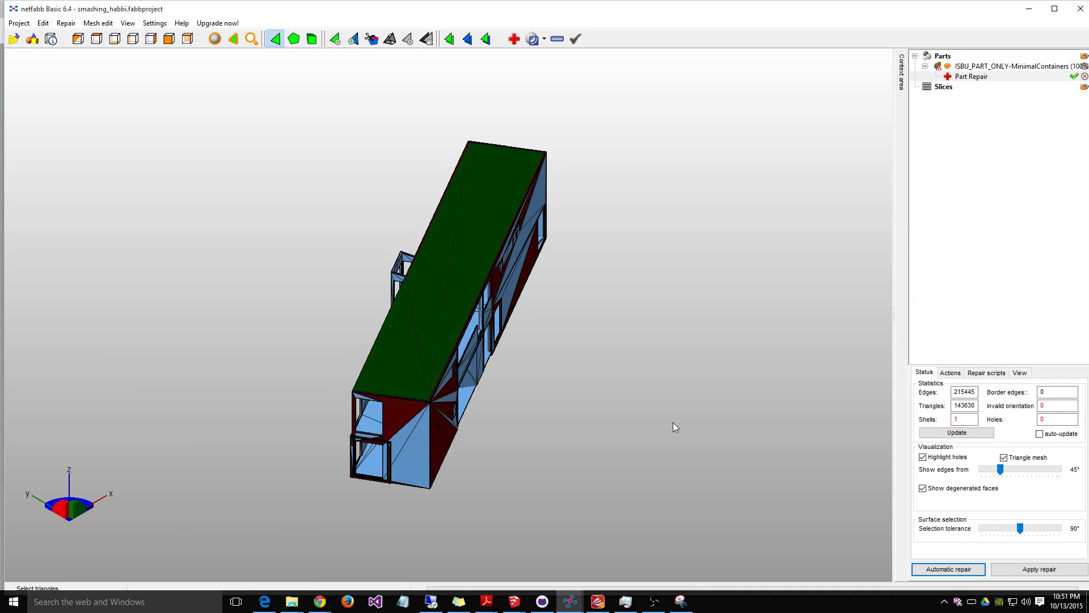
pyautogui.click(1037, 570)
pyautogui.click(428, 335)
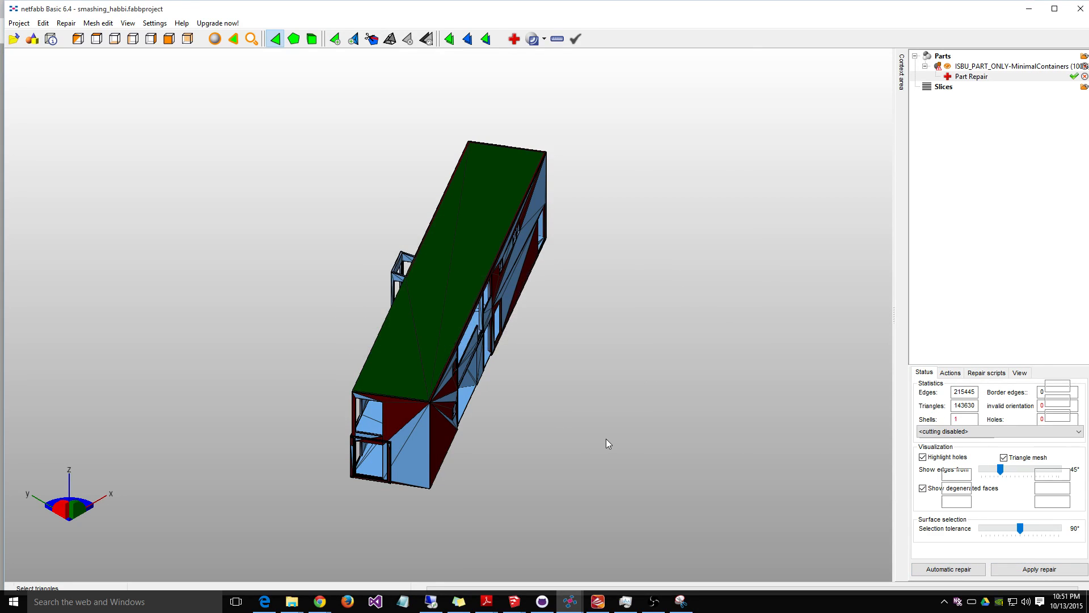
pyautogui.moveTo(419, 437); pyautogui.dragTo(429, 409, button='right')
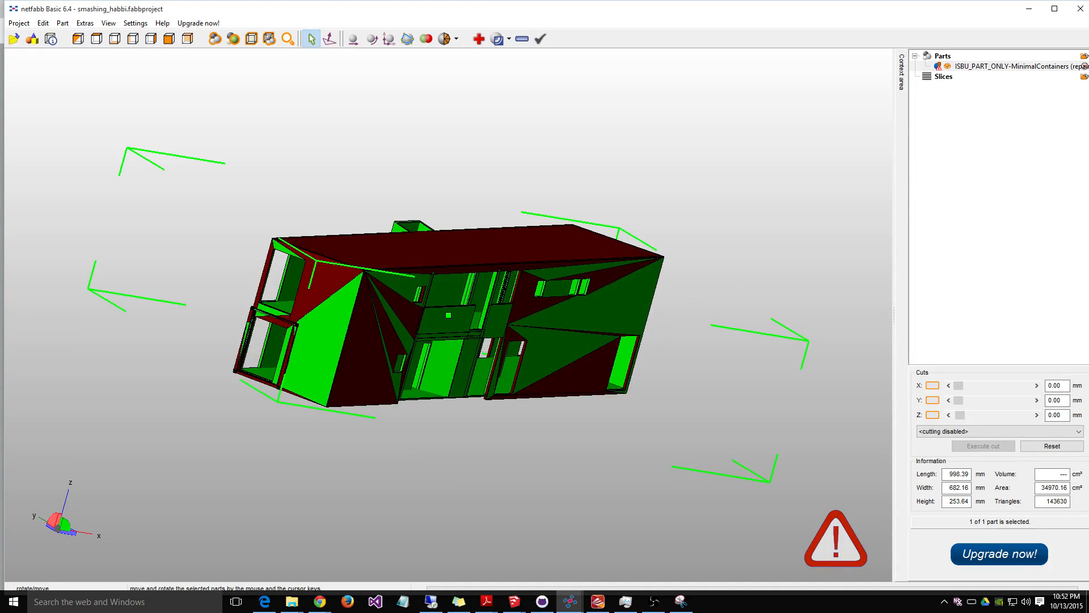
# Step: Close netfabb Basic without saving the project changes and launch Slic3r
pyautogui.click(1080, 8)
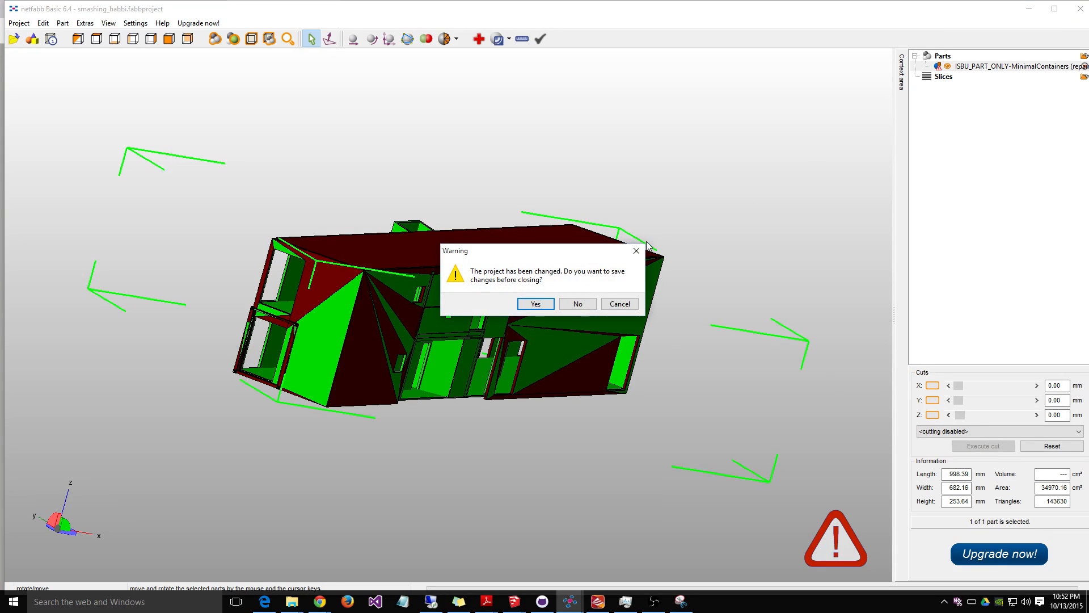
pyautogui.click(577, 304)
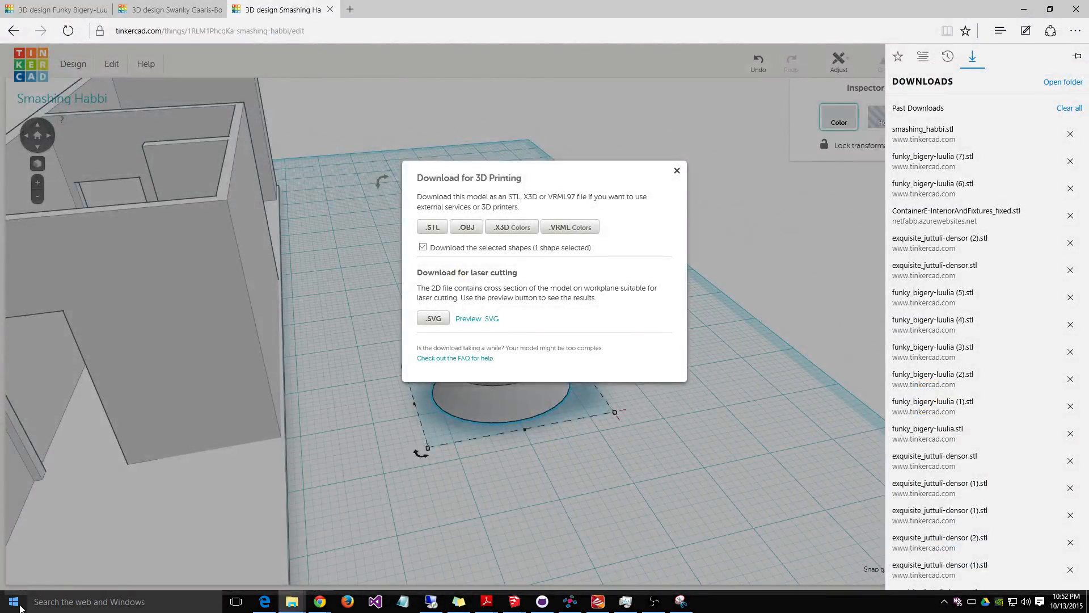
pyautogui.click(21, 608)
pyautogui.click(286, 574)
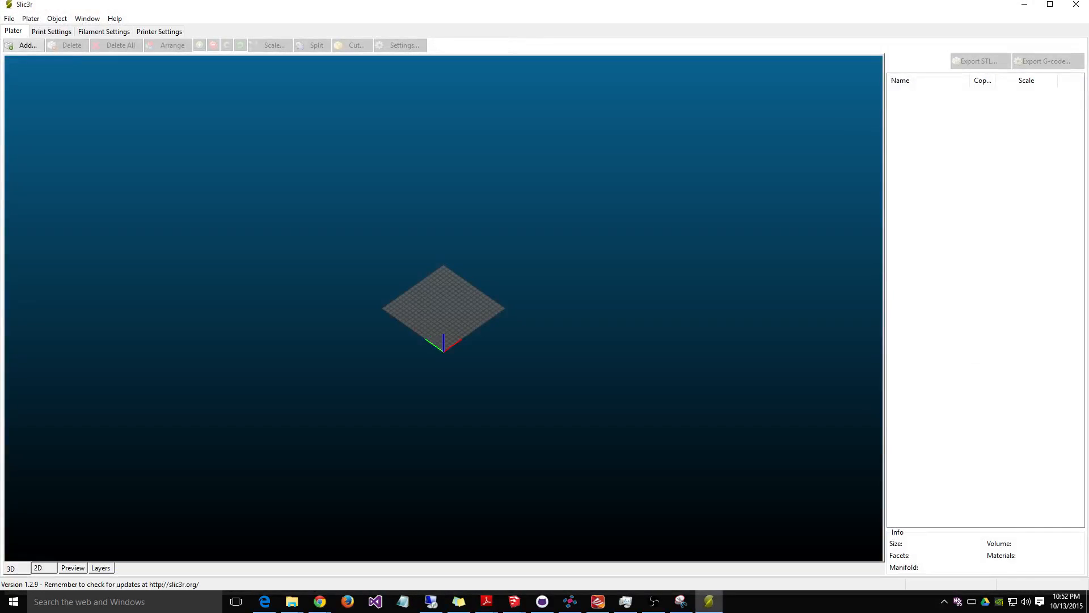
# Step: Start adding a model to the plater and browse to the WholeHouse folder inside 3DPrinting-ContainerHome
pyautogui.click(37, 46)
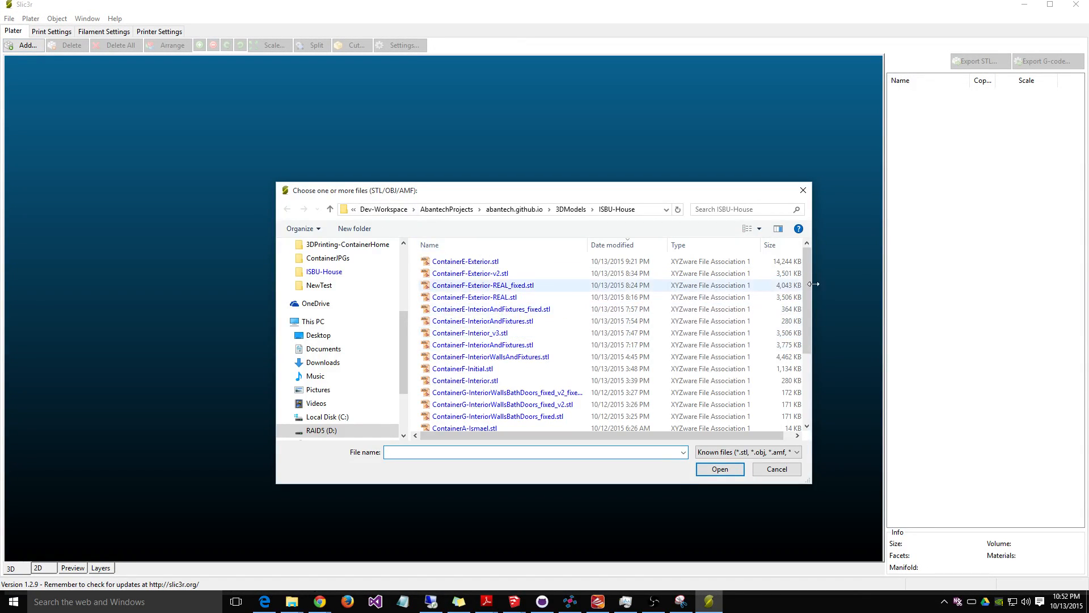
pyautogui.moveTo(809, 265); pyautogui.dragTo(808, 316)
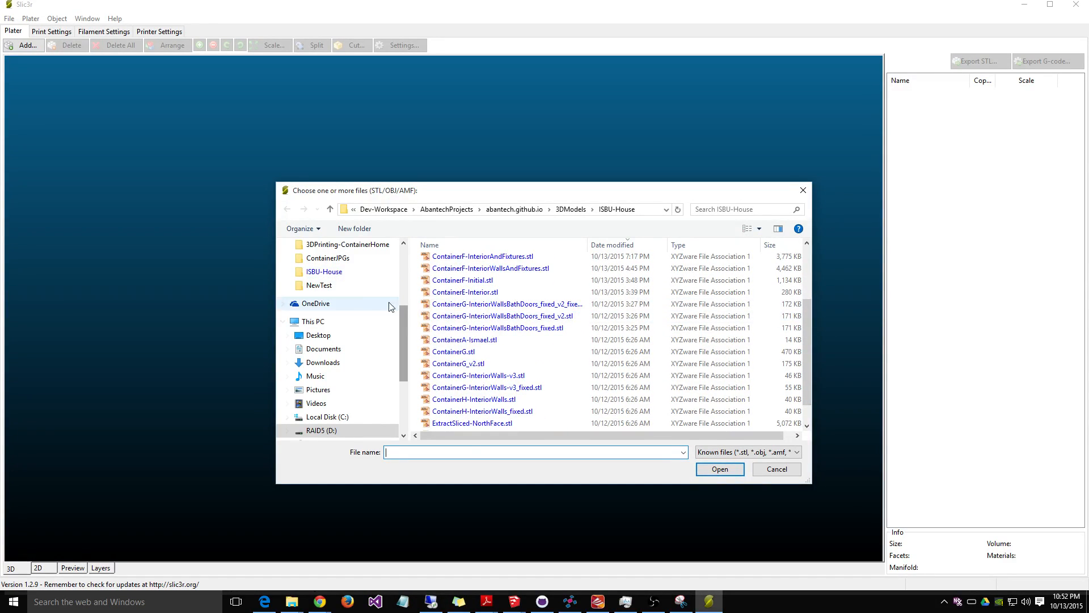
pyautogui.click(329, 285)
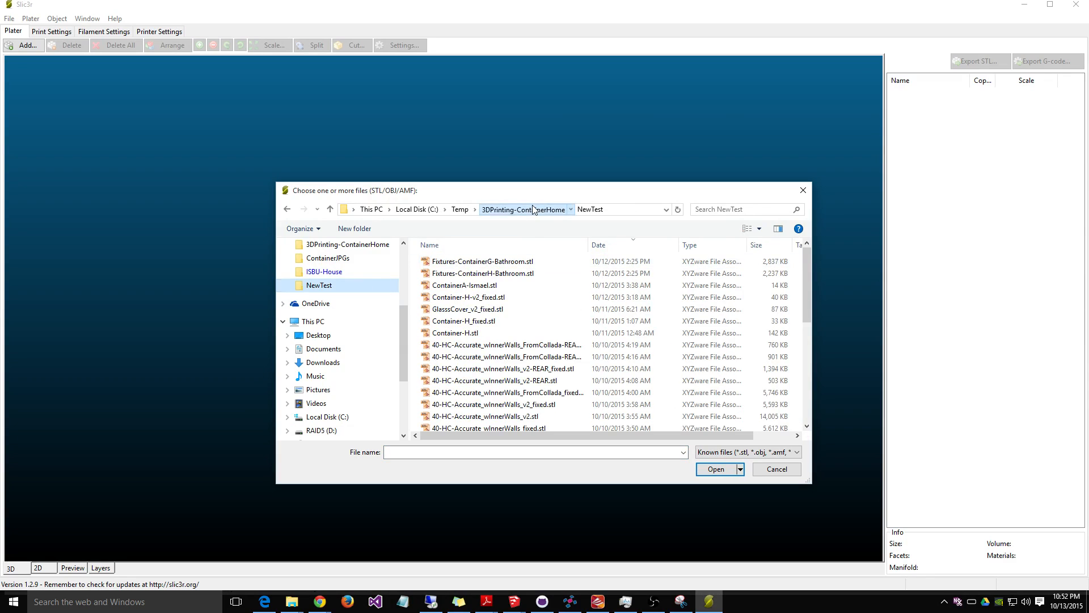
pyautogui.click(522, 209)
pyautogui.scroll(1, 510, 409)
pyautogui.scroll(-1, 510, 408)
pyautogui.click(493, 424)
pyautogui.doubleClick(493, 428)
pyautogui.moveTo(563, 435); pyautogui.dragTo(652, 441)
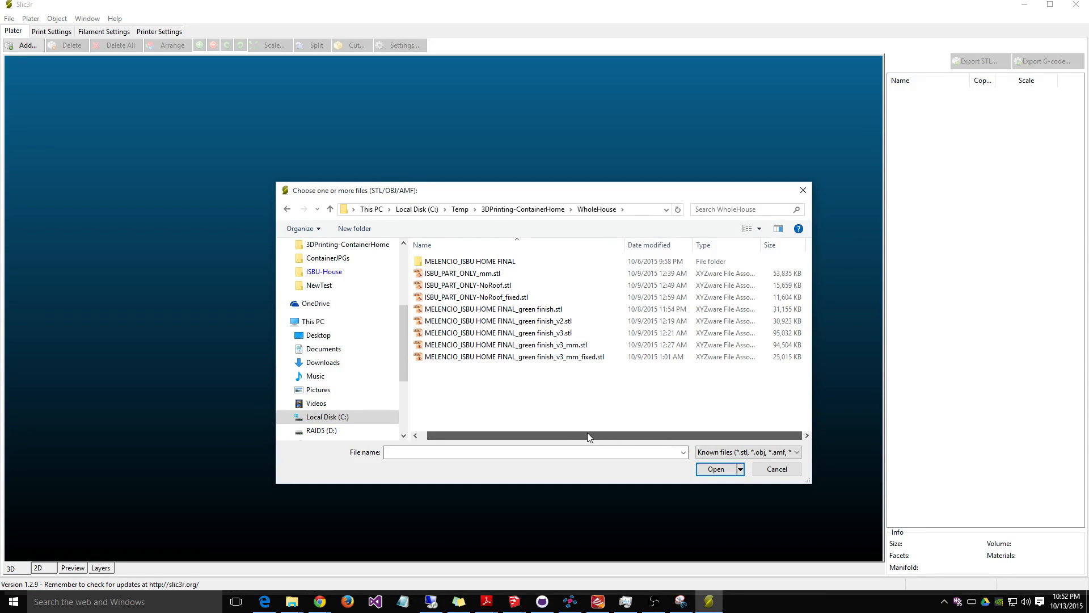
# Step: Load MELENCIO_ISBU HOME FINAL_green finish_v3_mm.stl from the WholeHouse folder, accepting the automatic scaling to the print bed
pyautogui.doubleClick(518, 261)
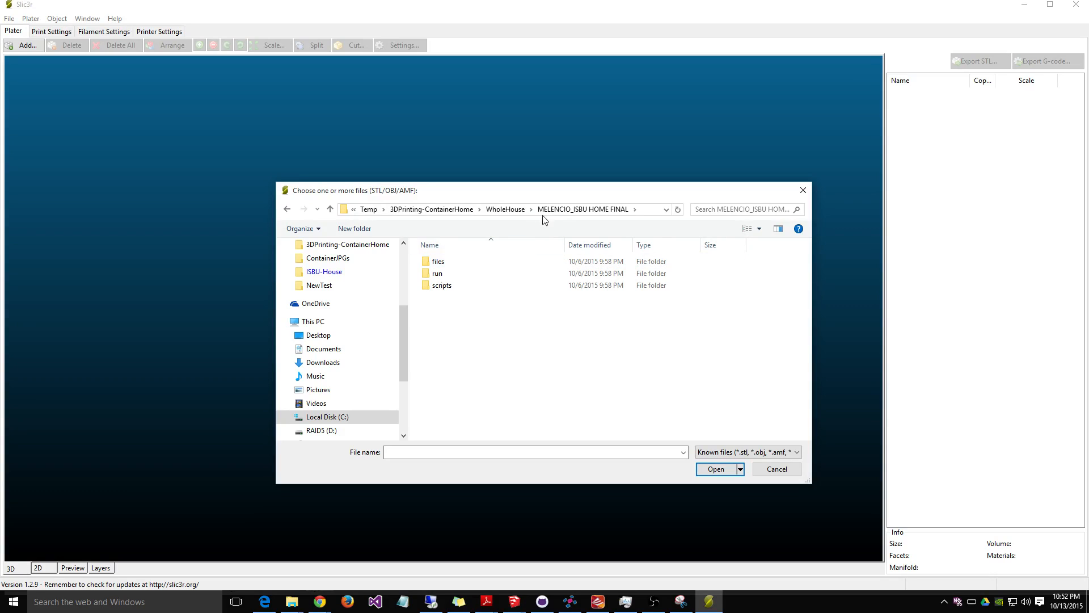
pyautogui.click(507, 210)
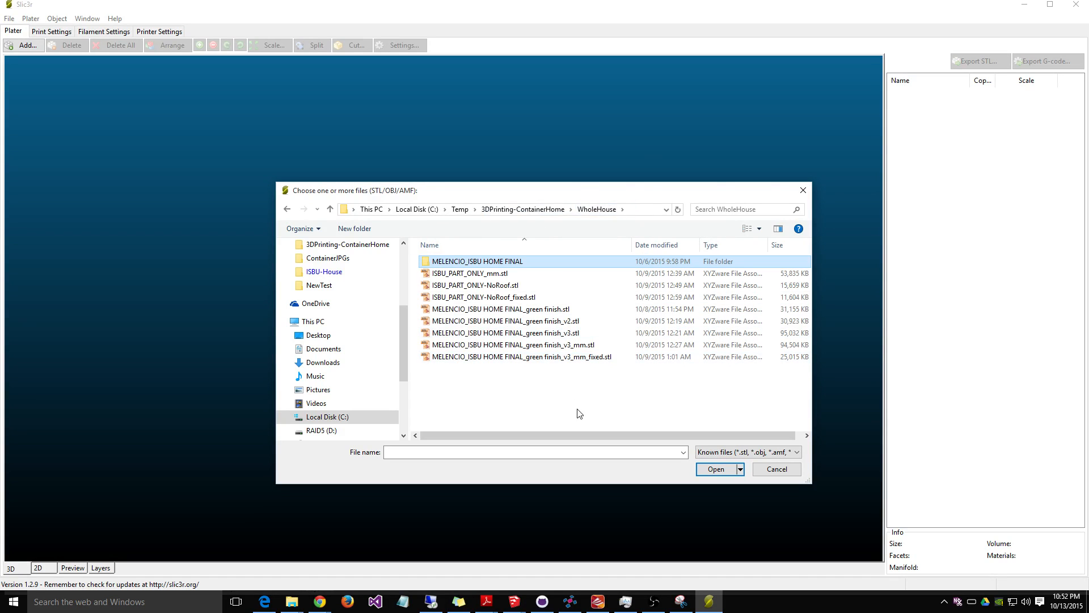
pyautogui.click(572, 348)
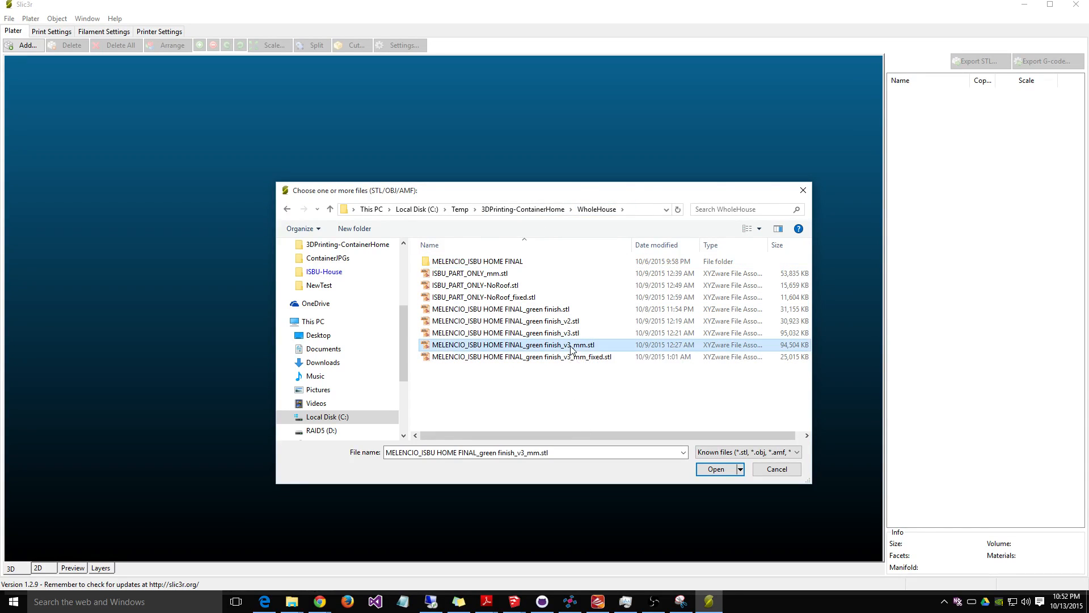
pyautogui.click(717, 469)
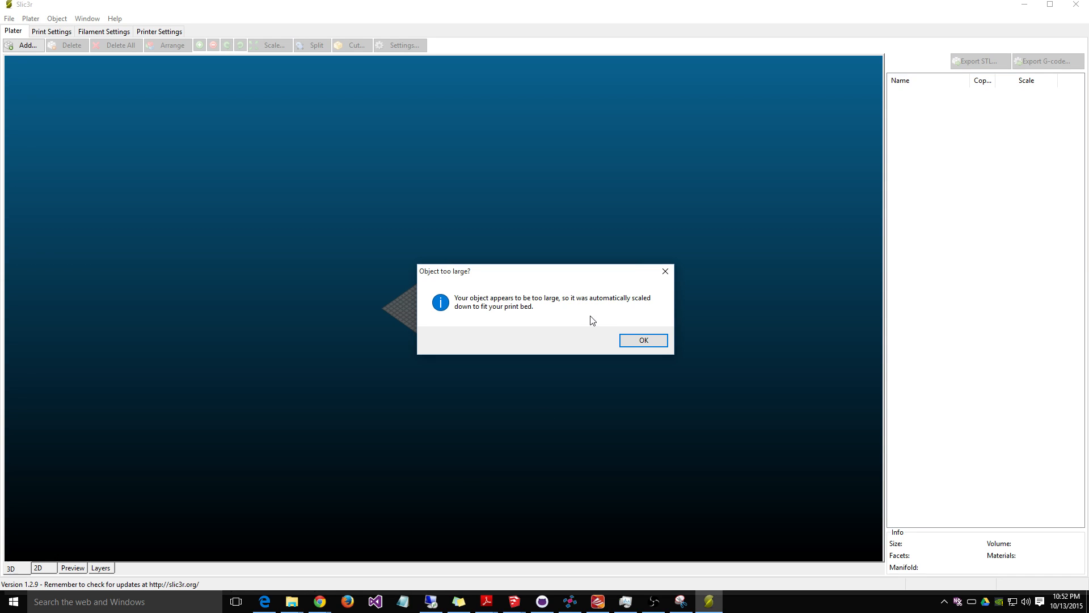
pyautogui.click(640, 342)
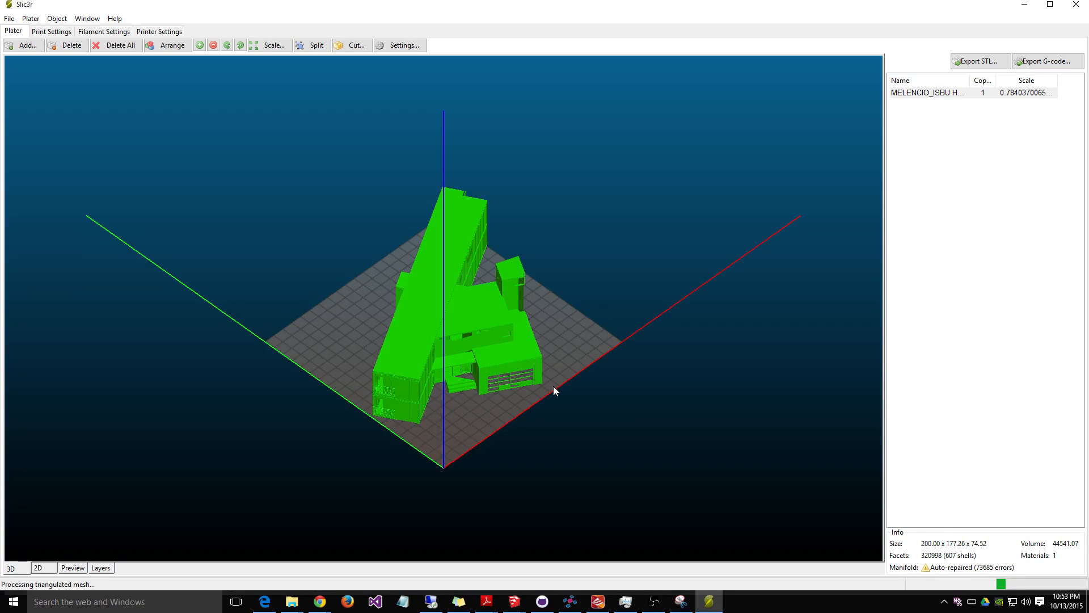
# Step: Rotate the whole-house model by 30 degrees around the Y axis
pyautogui.moveTo(527, 428); pyautogui.dragTo(640, 406, button='right')
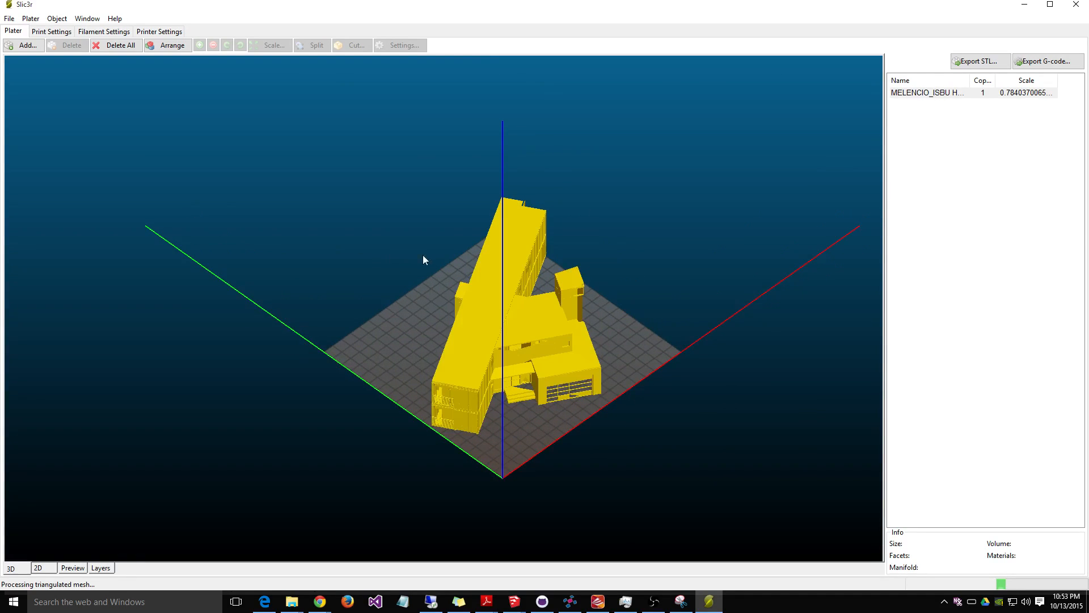
pyautogui.rightClick(524, 322)
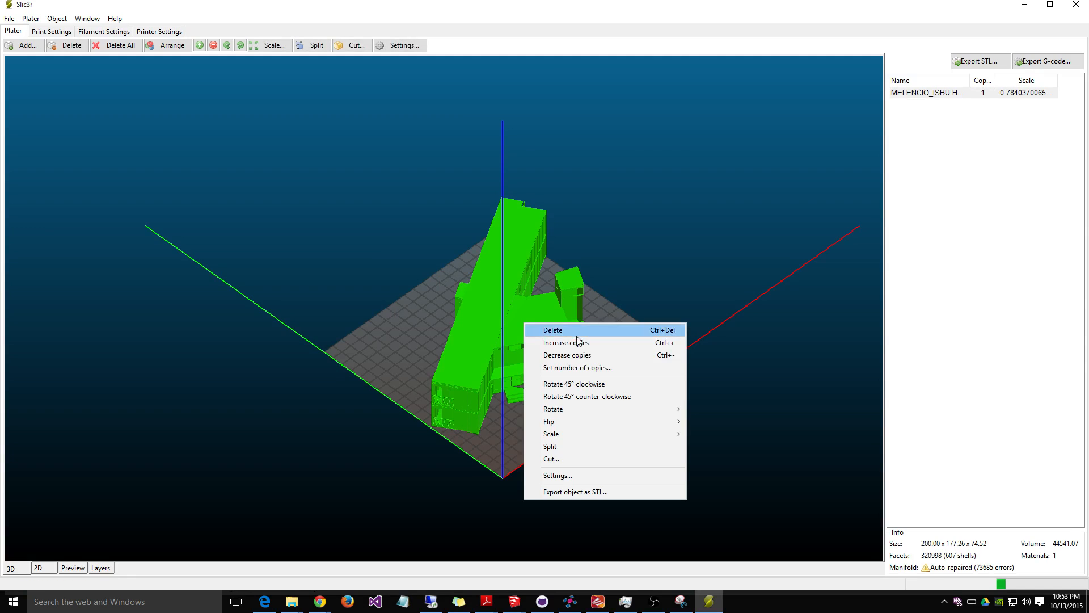
pyautogui.moveTo(591, 425)
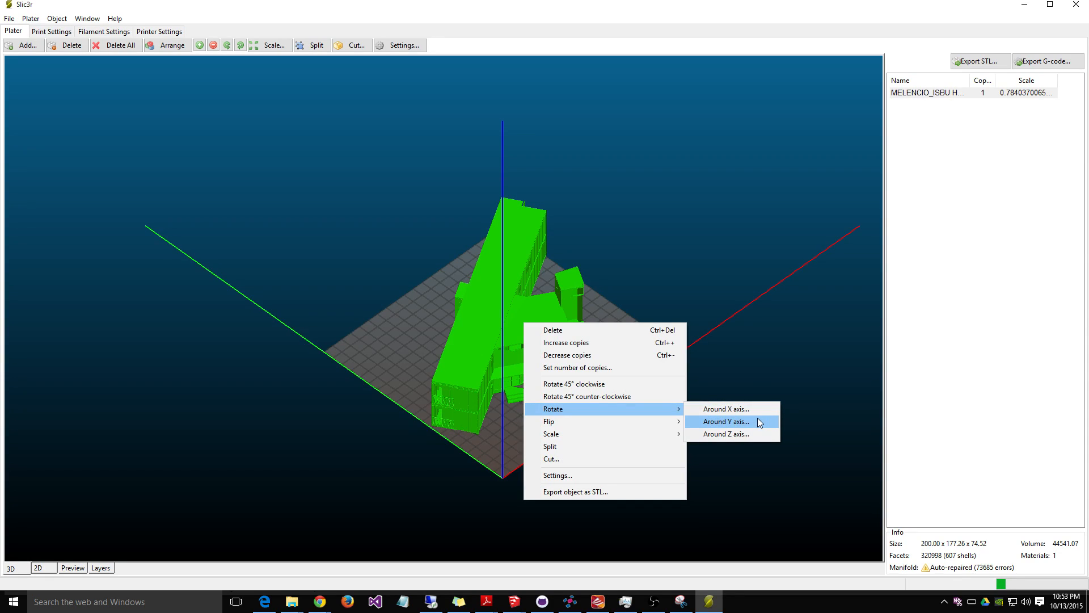
pyautogui.click(758, 421)
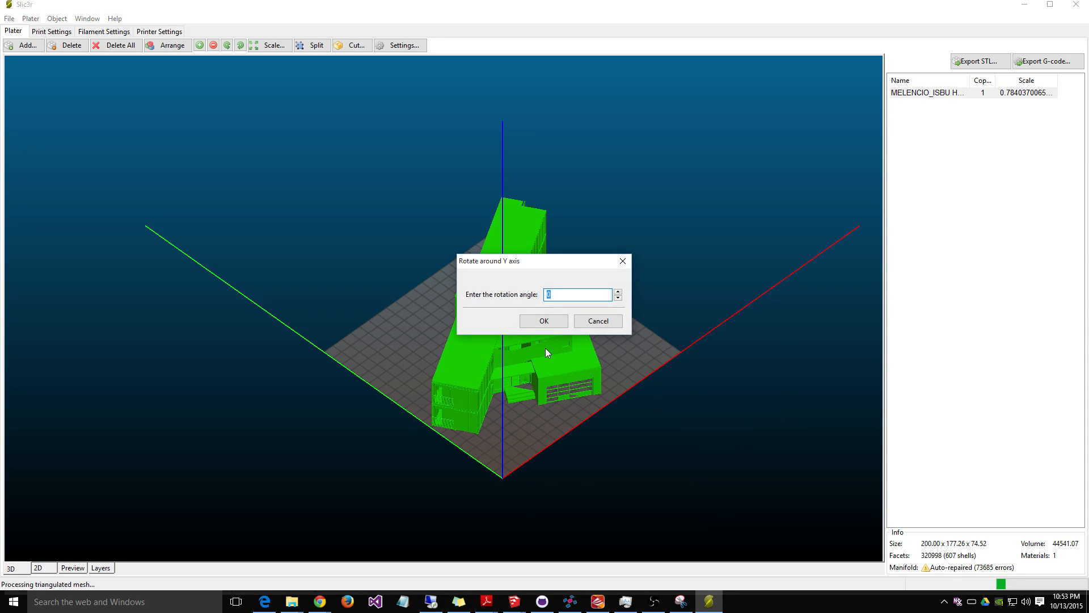
pyautogui.write('30')
pyautogui.press('Return')
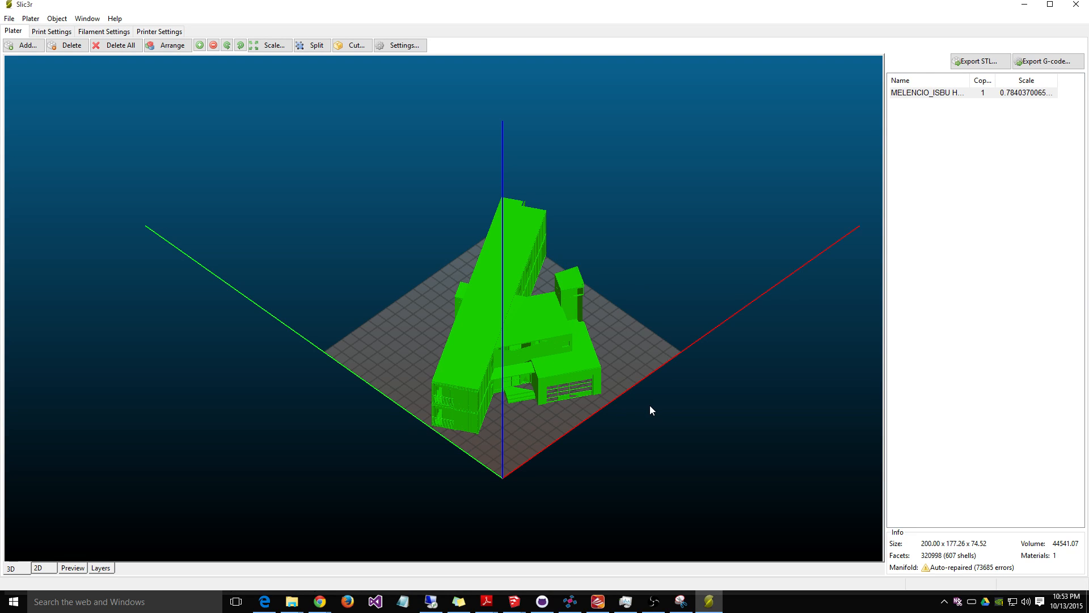
# Step: Rotate the whole-house model by -30 degrees around the Y axis
pyautogui.rightClick(627, 380)
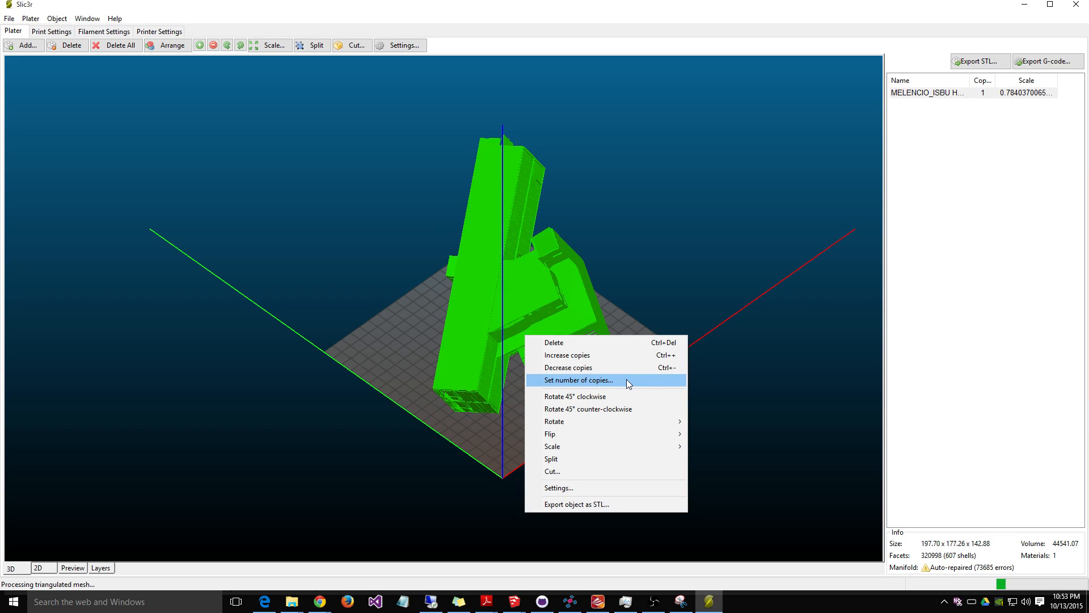
pyautogui.click(676, 293)
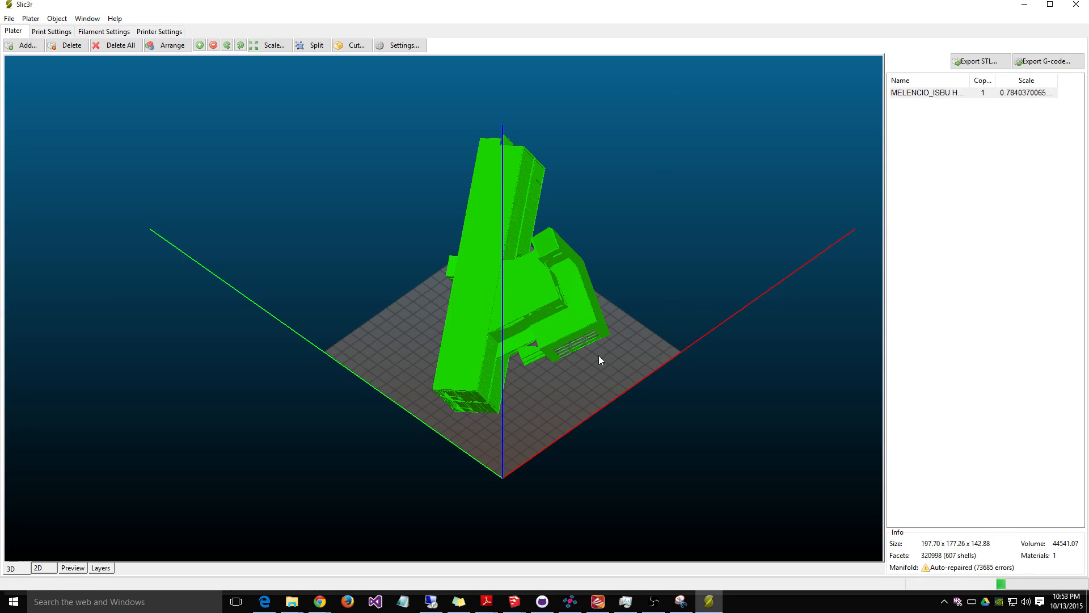
pyautogui.rightClick(542, 299)
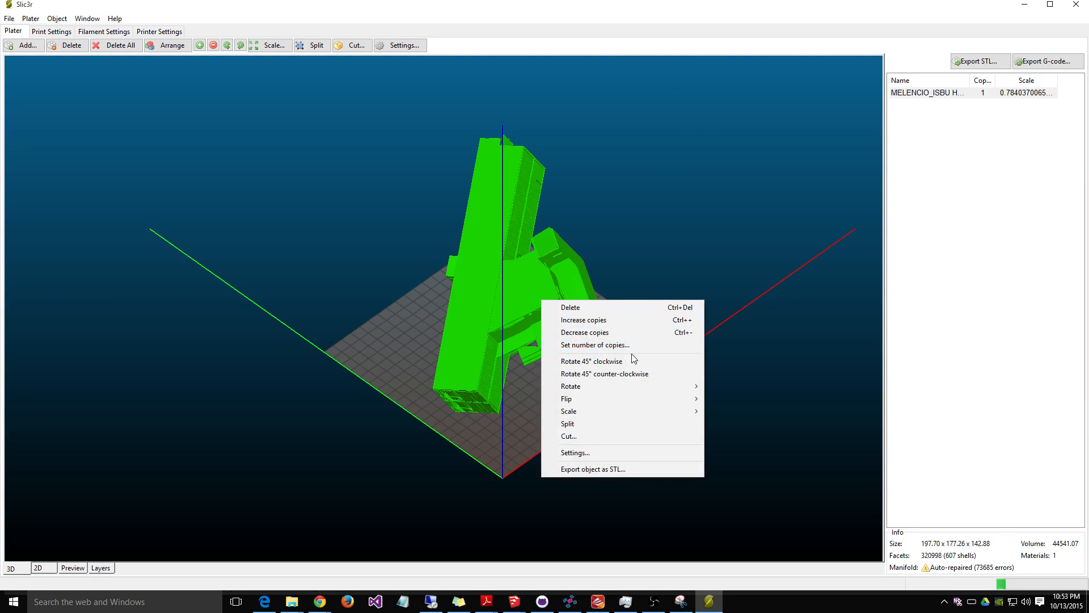
pyautogui.moveTo(631, 386)
pyautogui.click(762, 398)
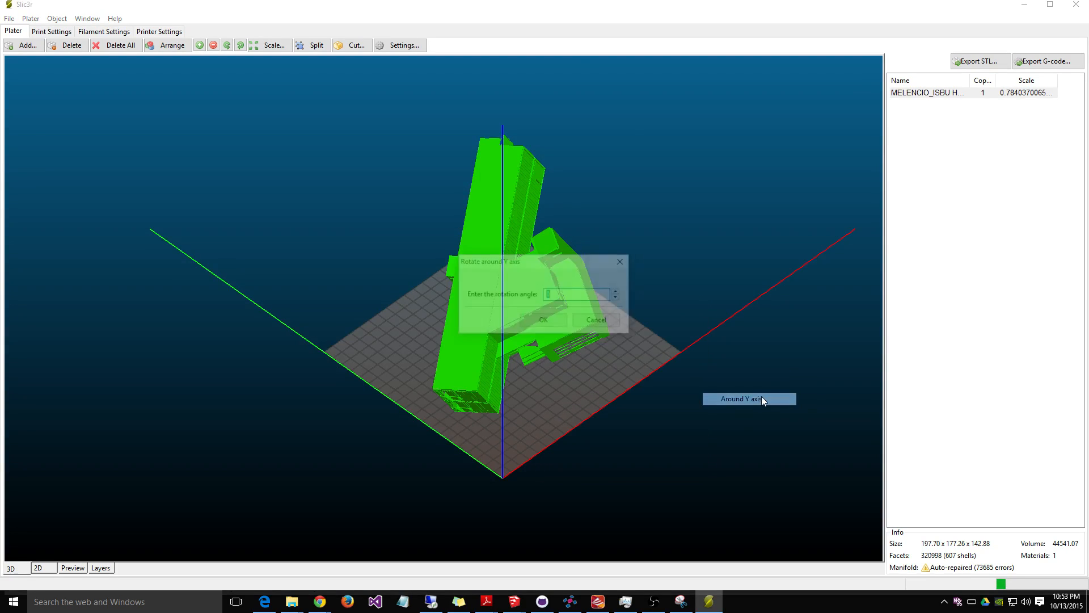
pyautogui.write('-90')
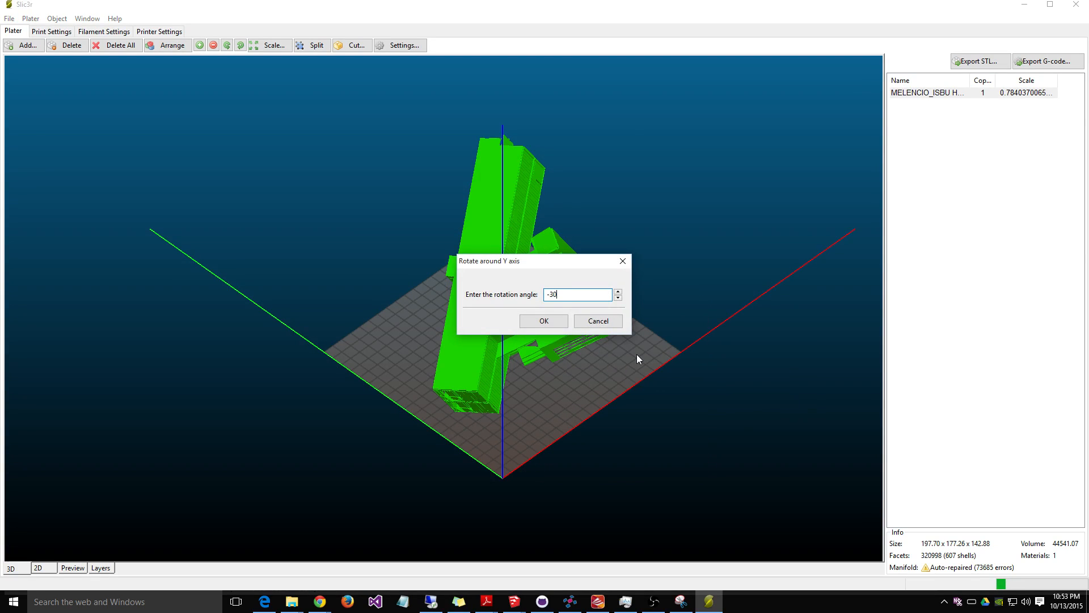
pyautogui.press('Return')
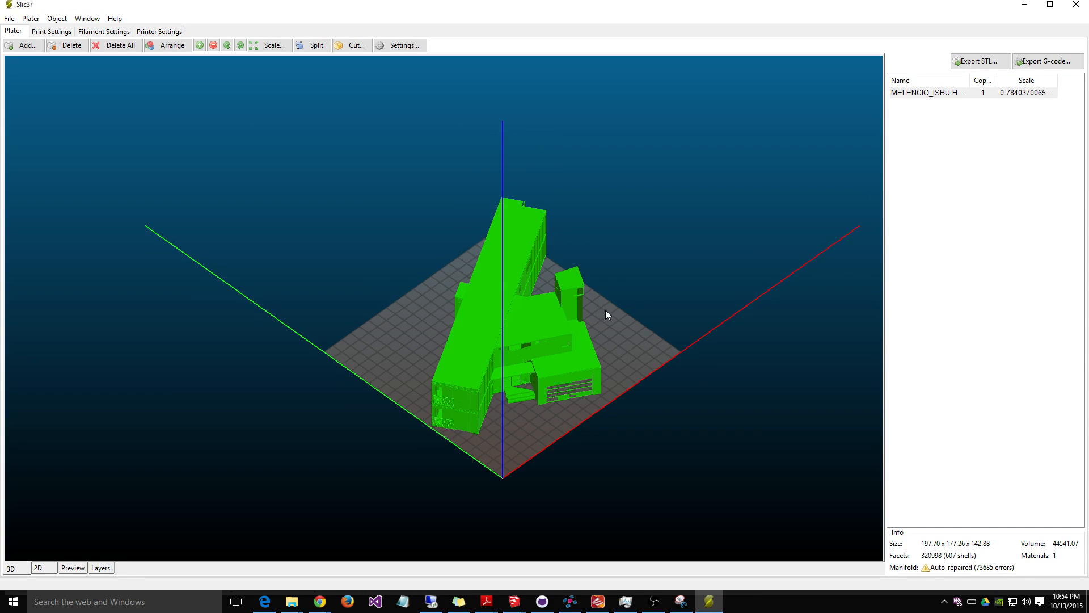
# Step: Rotate the whole-house model by 45 degrees around the Z axis
pyautogui.rightClick(535, 331)
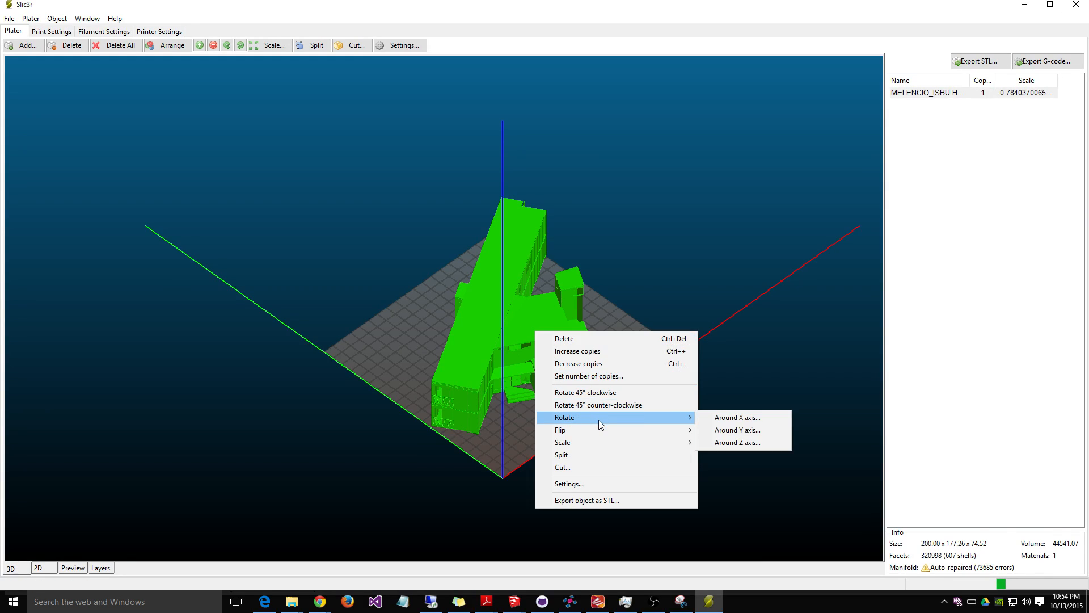
pyautogui.click(738, 442)
pyautogui.write('45')
pyautogui.press('Return')
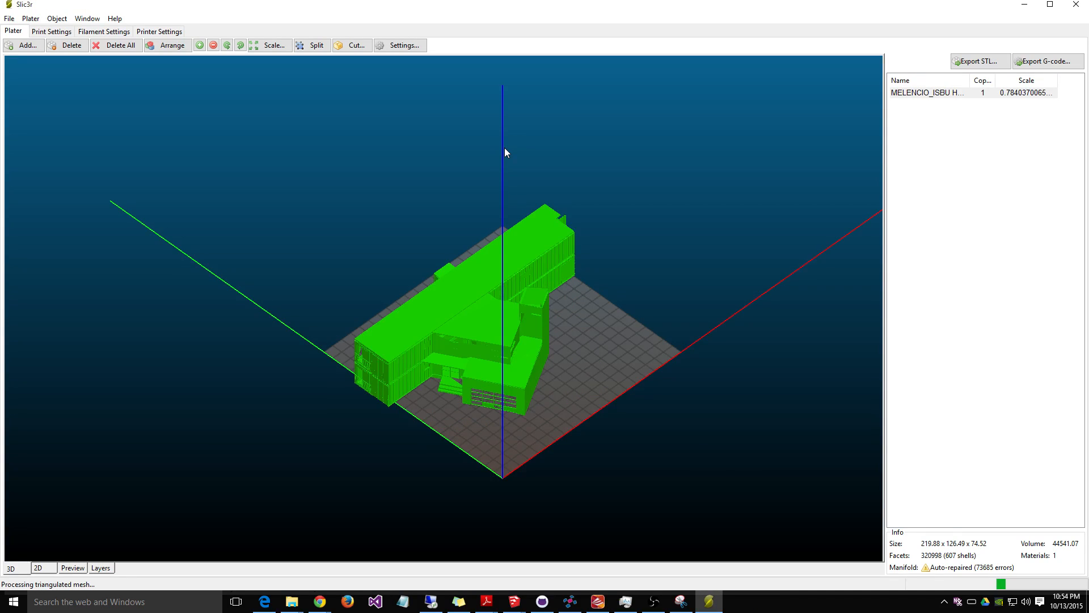
# Step: Scale the whole-house model to 10%
pyautogui.click(276, 46)
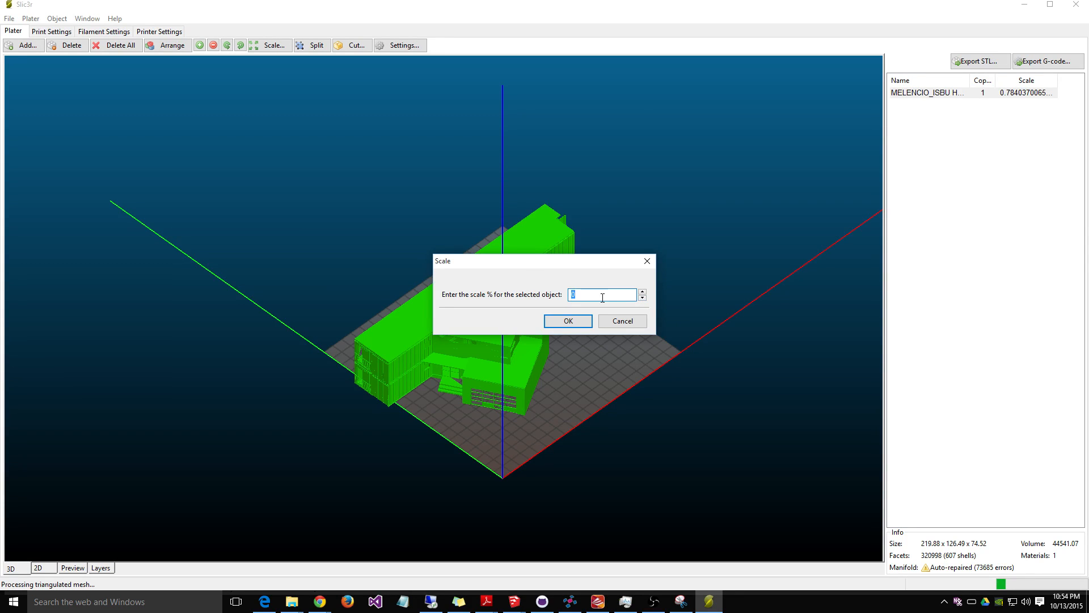
pyautogui.write('10')
pyautogui.click(579, 318)
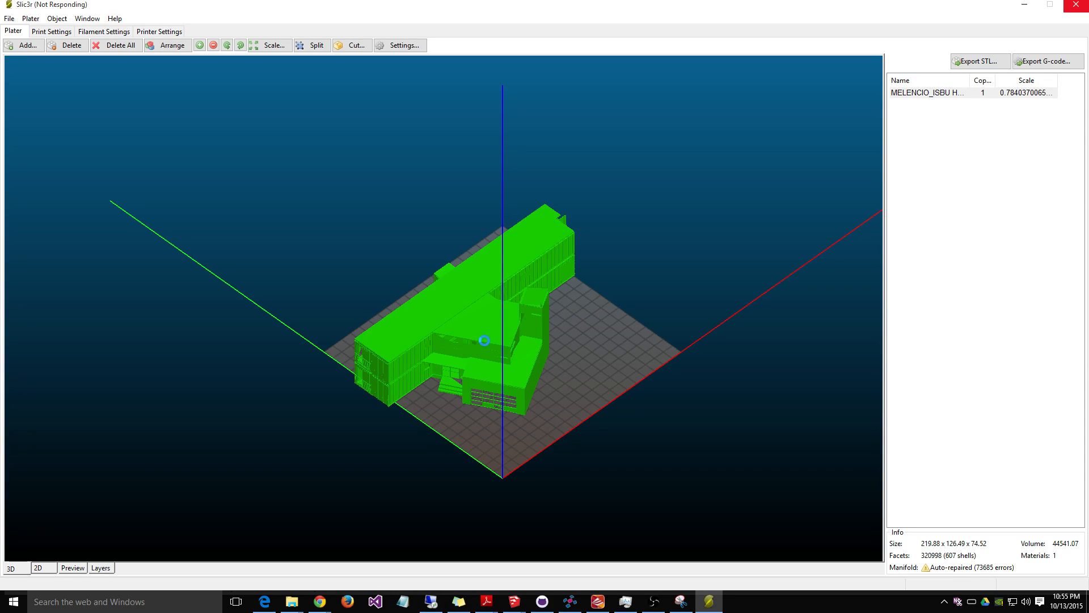
pyautogui.click(290, 600)
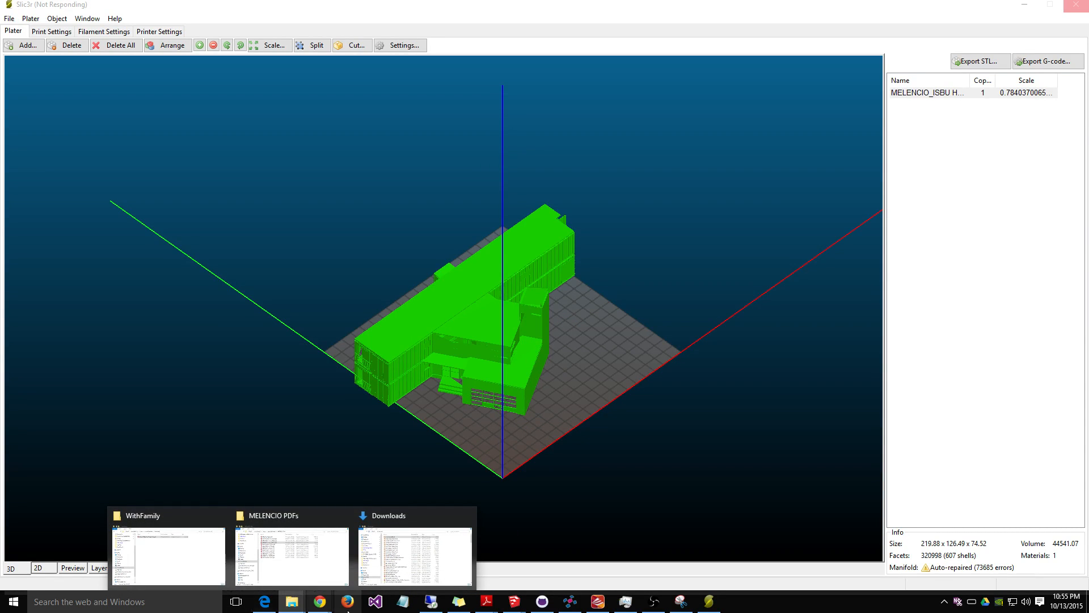
pyautogui.moveTo(423, 587)
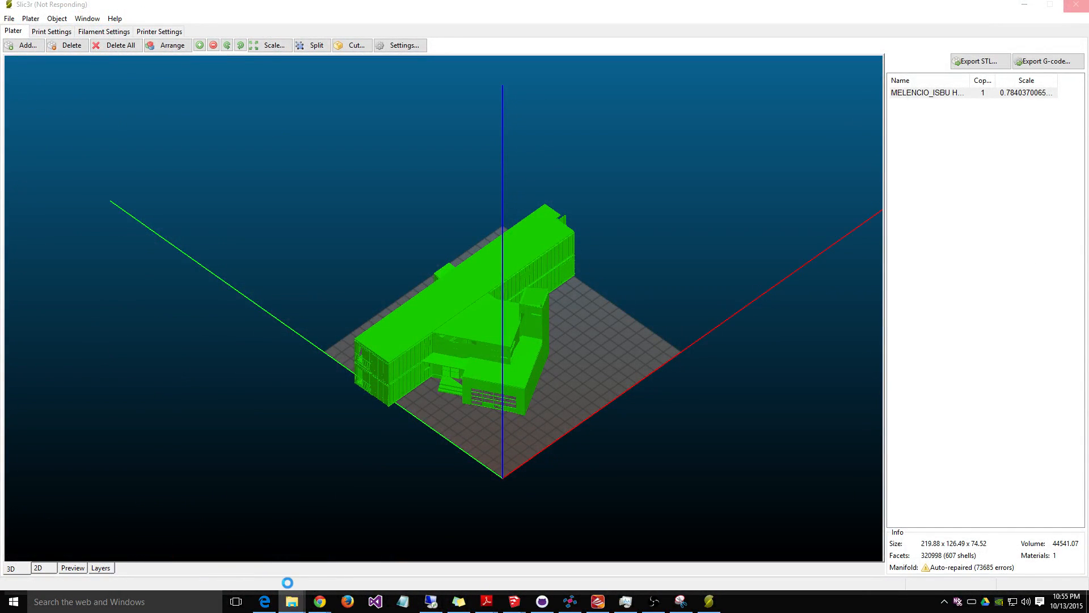
pyautogui.moveTo(291, 602)
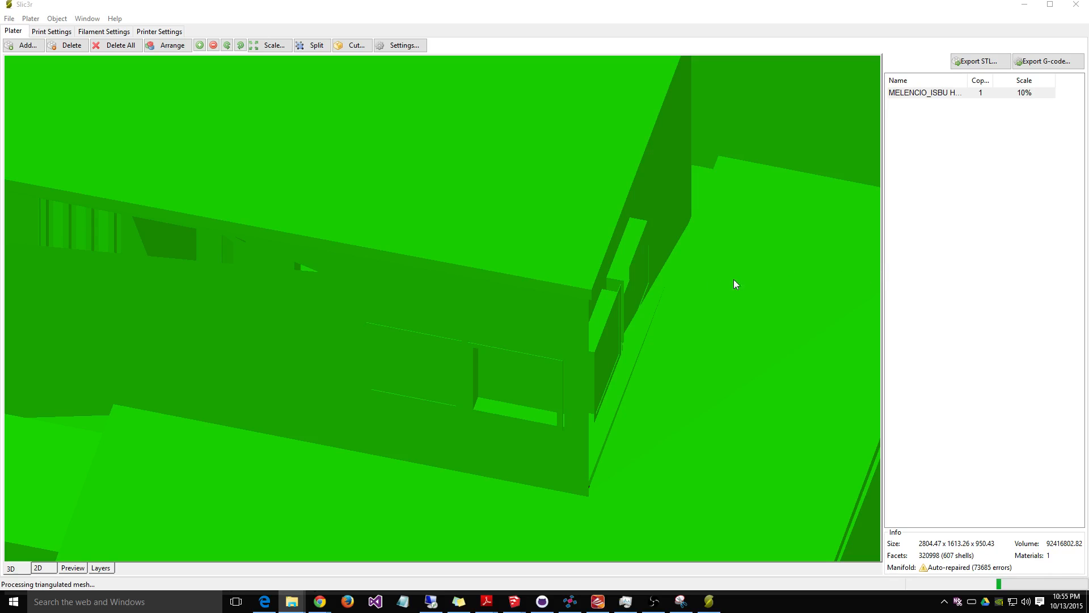
pyautogui.click(272, 45)
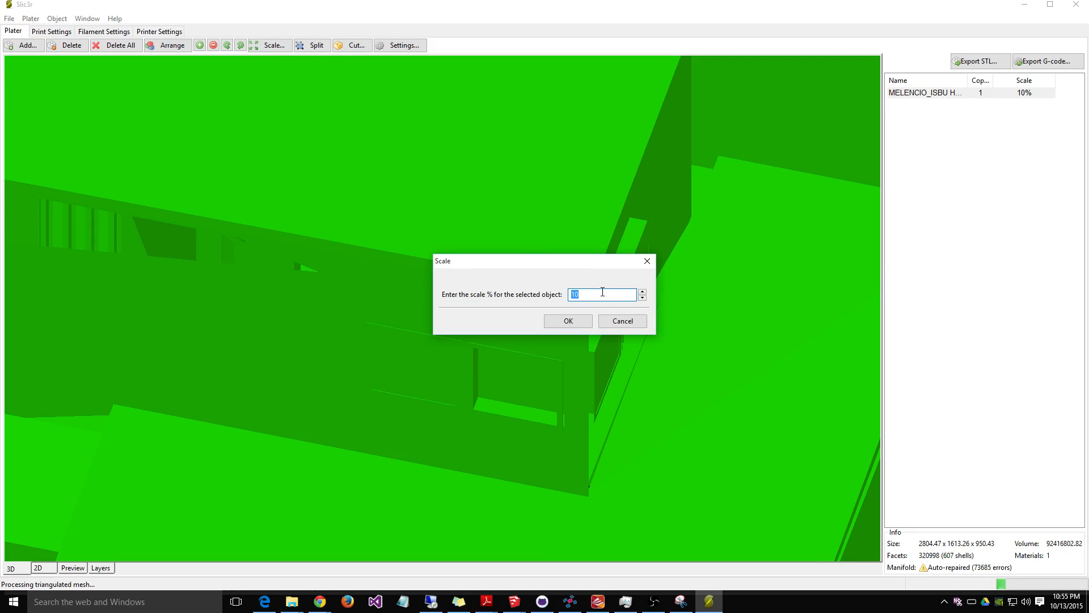
pyautogui.write('0')
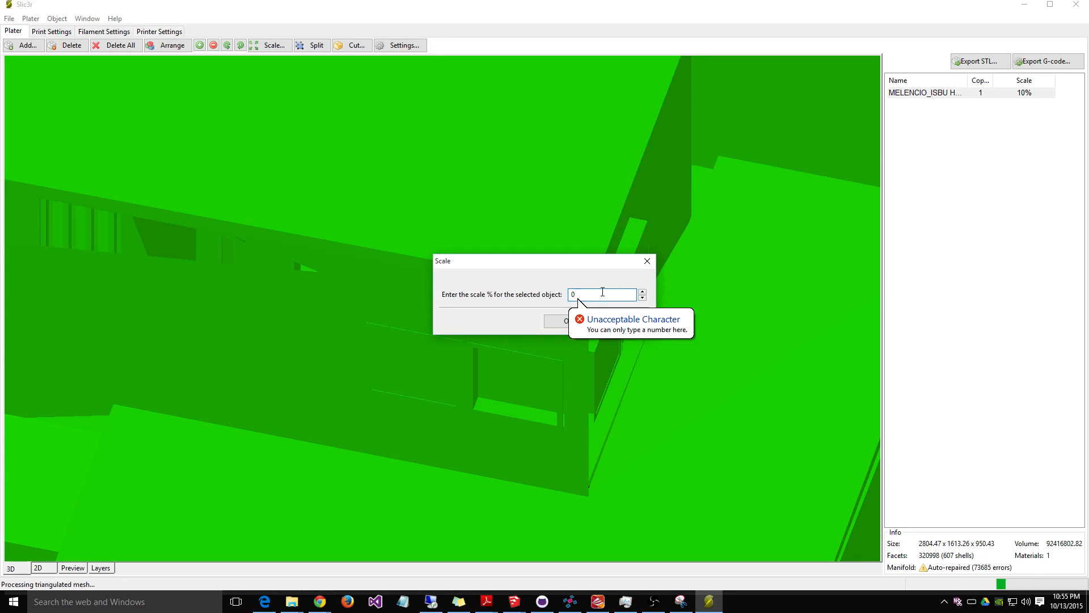
pyautogui.click(646, 260)
# Step: Reopen the scaling of the oversized house model and apply a scale percentage to it
pyautogui.scroll(-10, 645, 279)
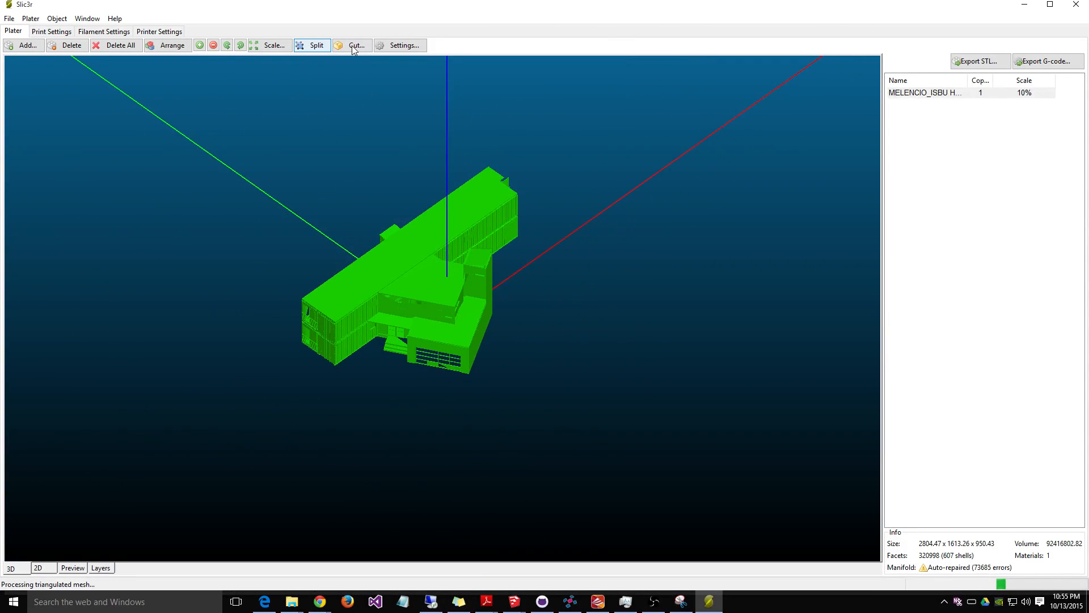
pyautogui.click(282, 49)
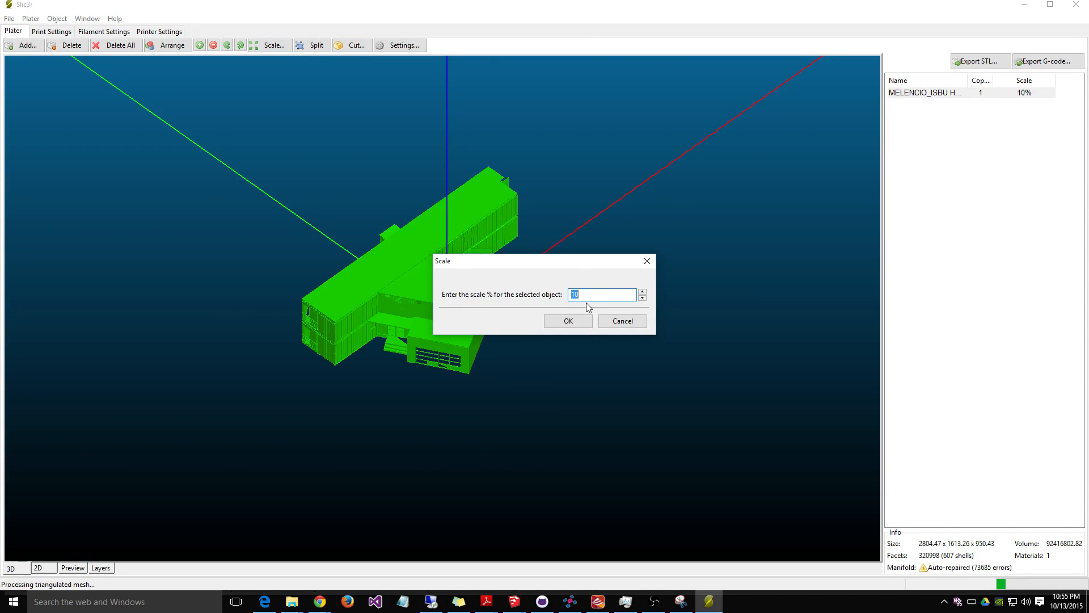
pyautogui.click(582, 322)
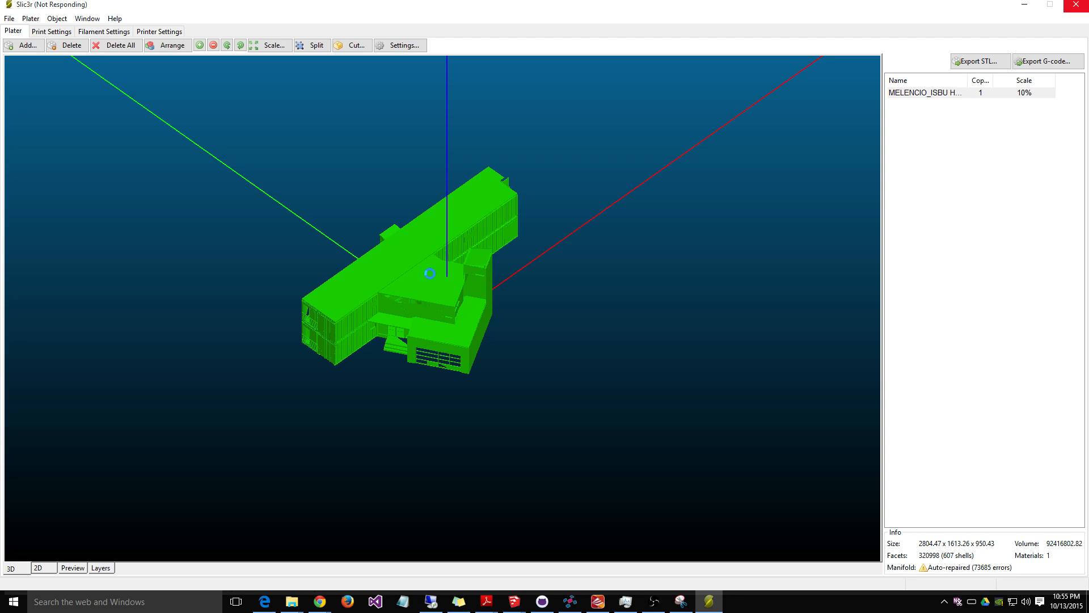
pyautogui.click(290, 605)
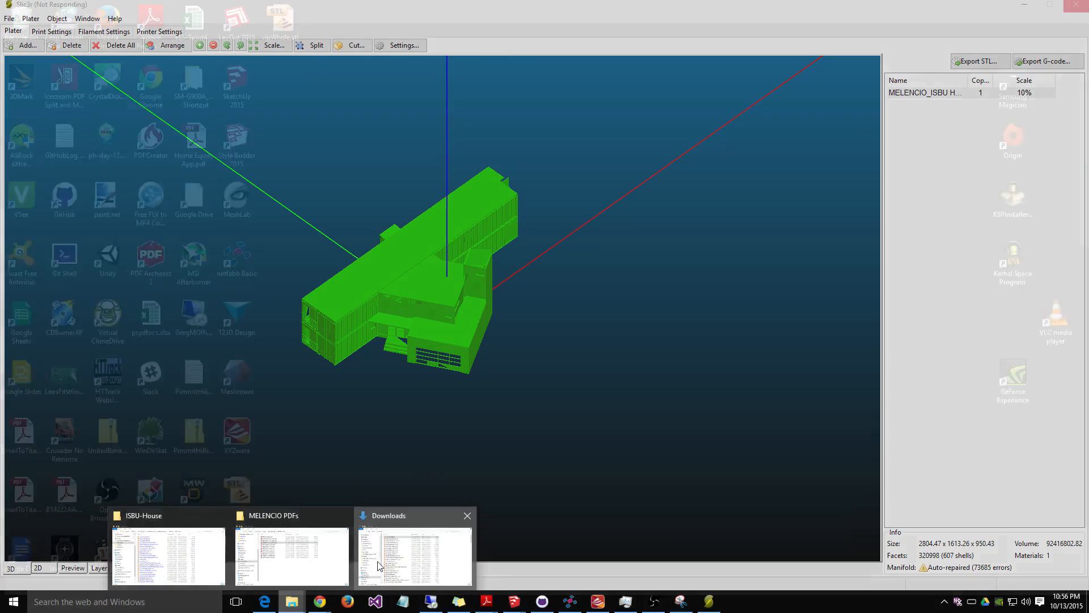
pyautogui.click(377, 561)
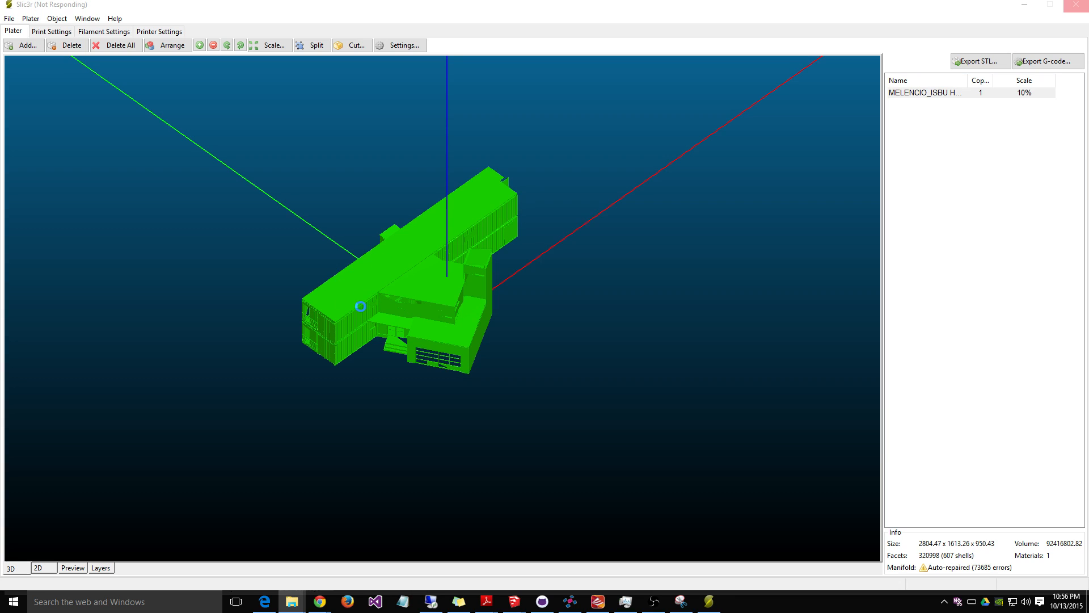
# Step: Switch to Tinkercad in the browser, dismiss the 3D printing download options of Smashing Habbi, and show the Funky Bigery-Luulia design
pyautogui.click(265, 610)
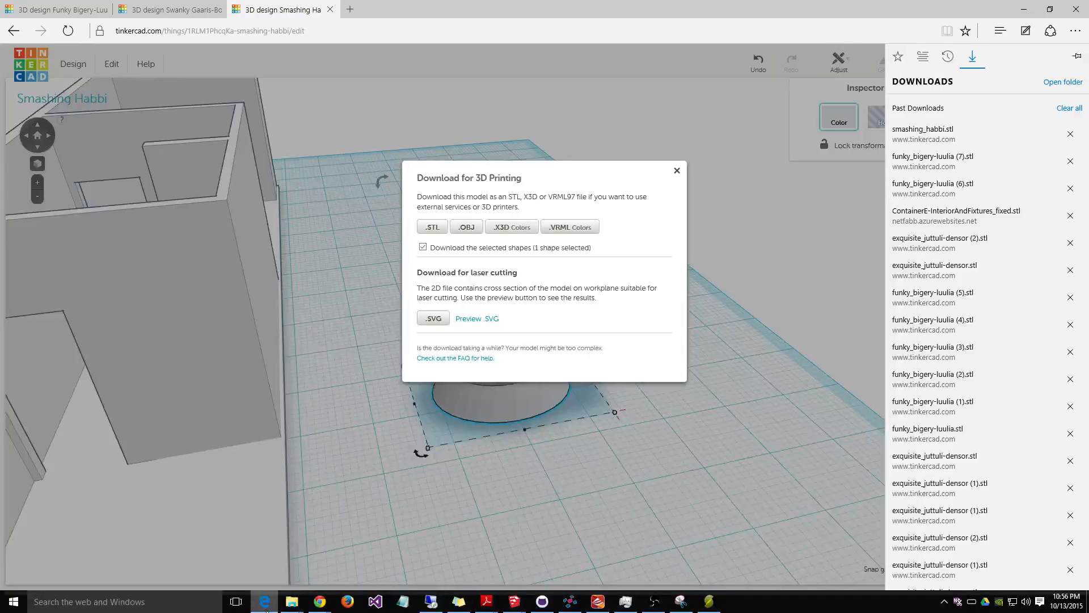
pyautogui.click(676, 172)
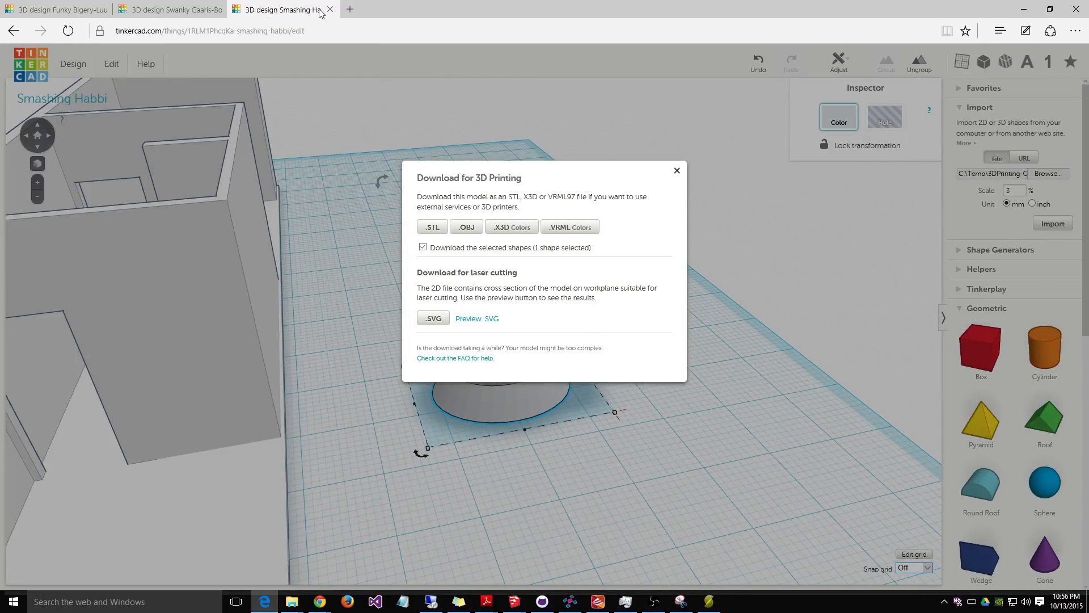
pyautogui.click(677, 172)
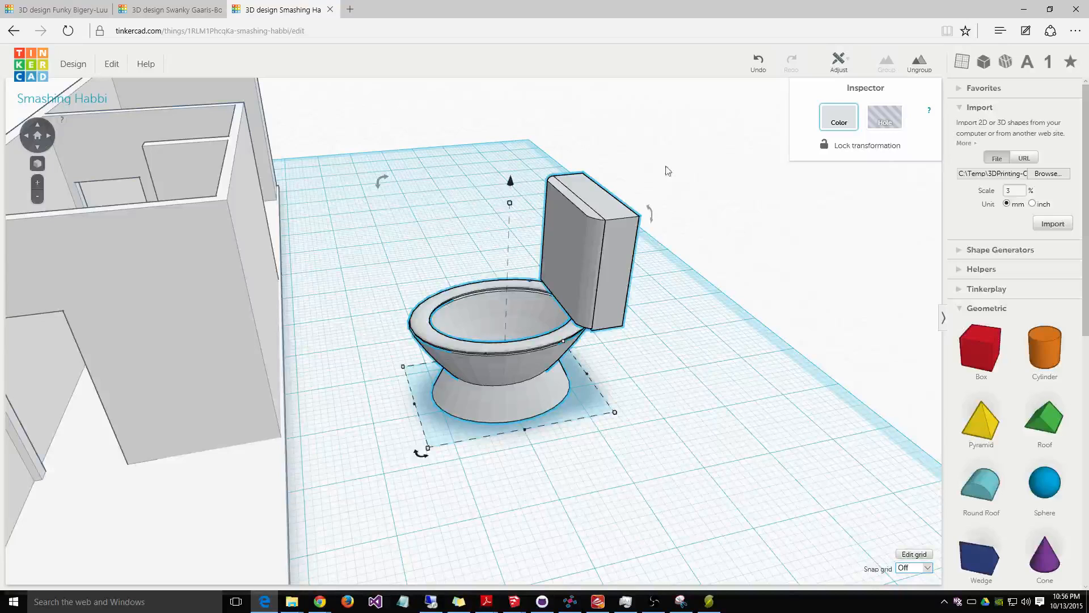
pyautogui.click(170, 9)
pyautogui.click(76, 12)
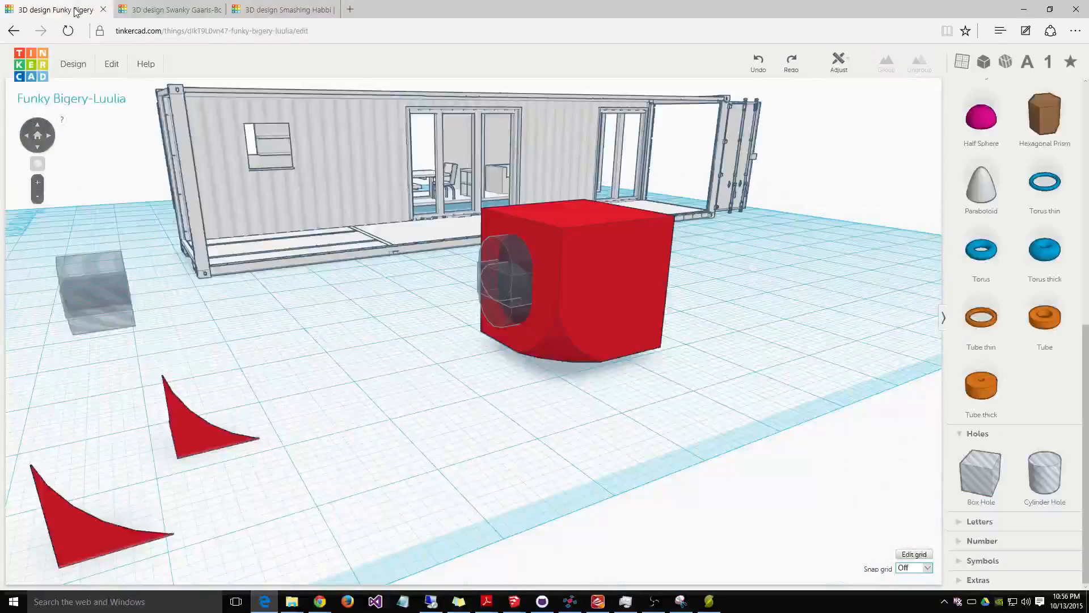
# Step: Examine the container frame, its interior model, the red box with the oval hole, and the loose curved pieces around it
pyautogui.scroll(3, 401, 320)
pyautogui.scroll(-5, 402, 321)
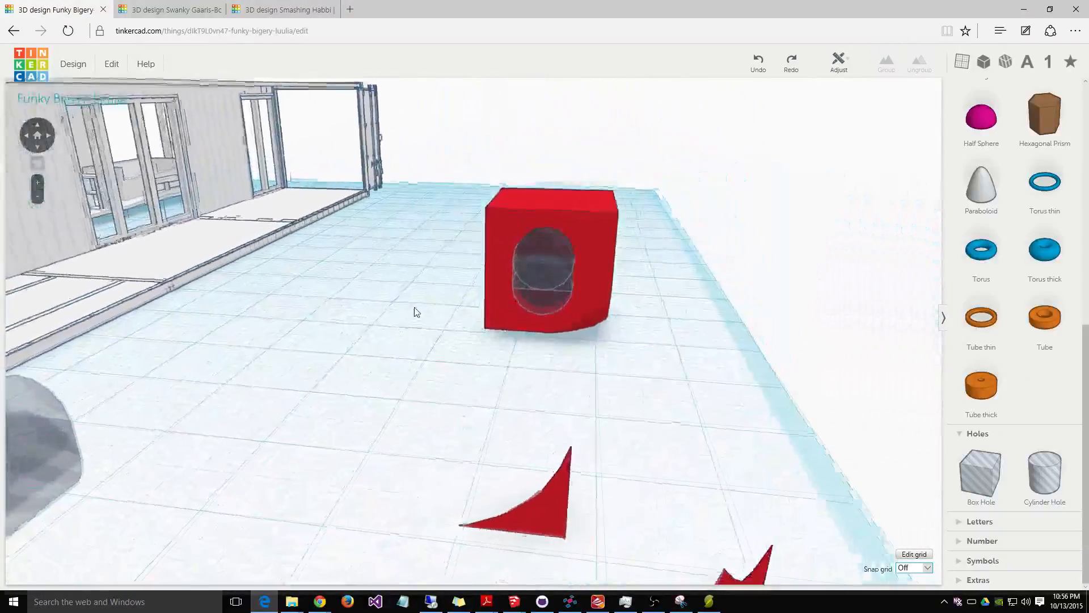
pyautogui.moveTo(475, 345); pyautogui.dragTo(506, 328, button='right')
pyautogui.click(266, 336)
pyautogui.click(448, 454)
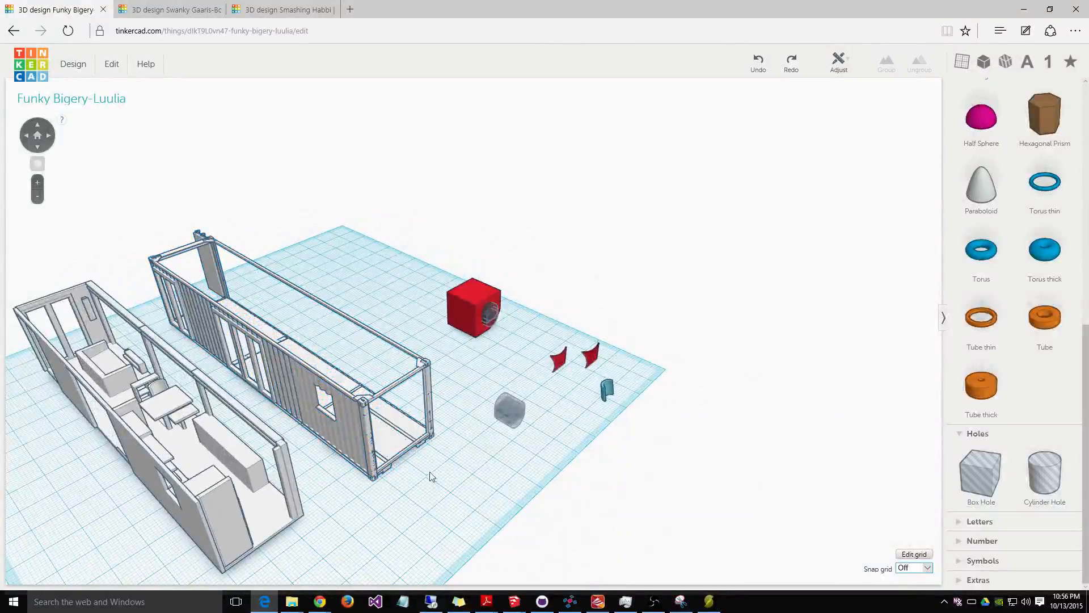
pyautogui.moveTo(368, 498); pyautogui.dragTo(481, 444, button='right')
pyautogui.moveTo(289, 484); pyautogui.dragTo(484, 376, button='right')
pyautogui.scroll(5, 489, 363)
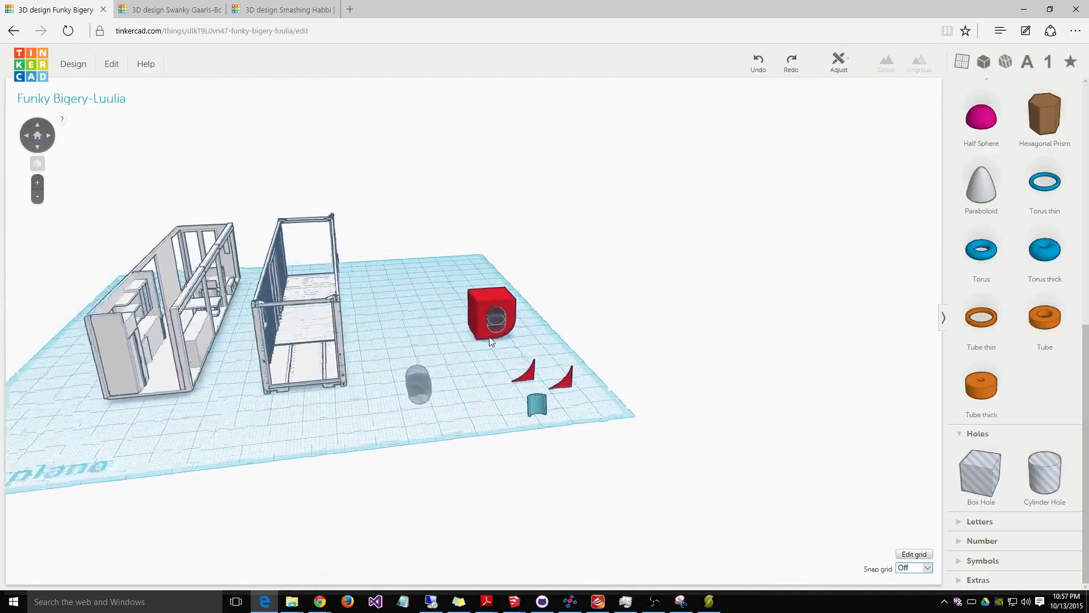
pyautogui.scroll(-5, 492, 338)
pyautogui.scroll(5, 632, 328)
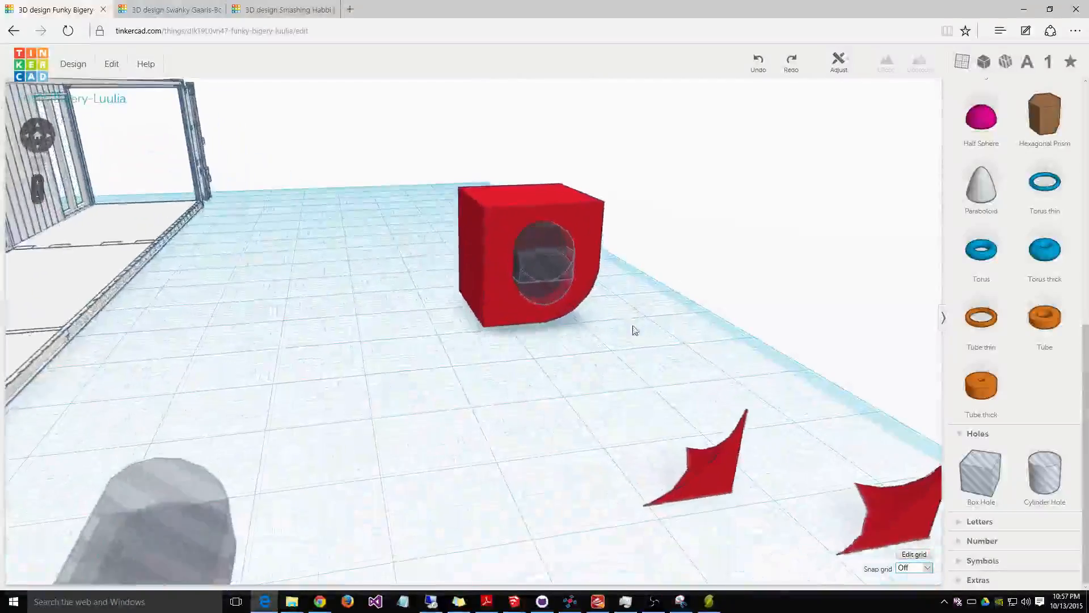
# Step: Inspect the container's base corner up close and the red box with its embedded hole shape from several angles
pyautogui.moveTo(586, 326); pyautogui.dragTo(675, 324, button='right')
pyautogui.moveTo(350, 371); pyautogui.dragTo(281, 404, button='right')
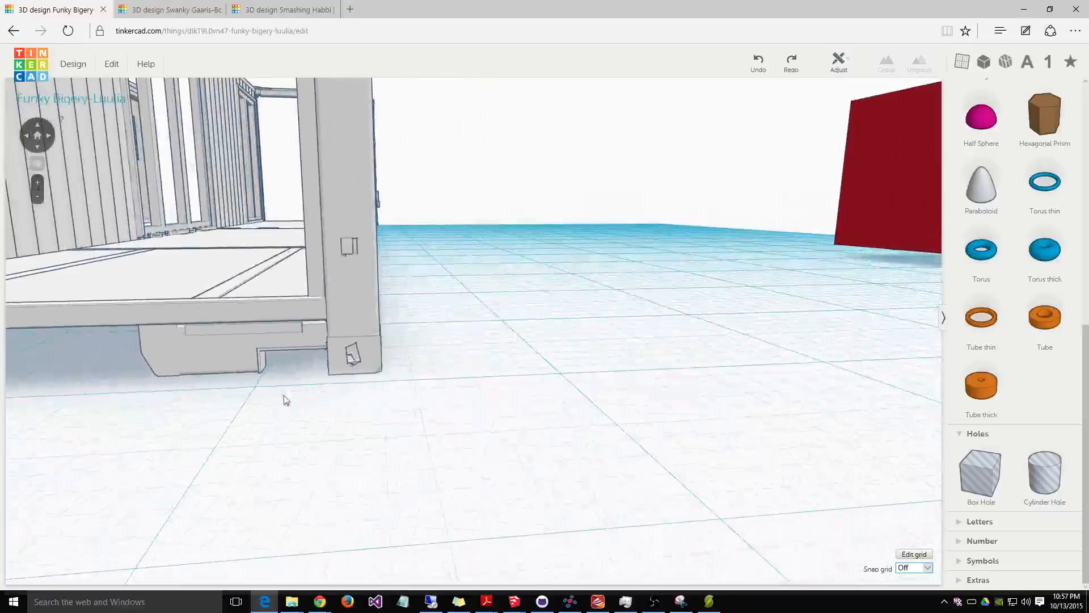
pyautogui.moveTo(428, 371); pyautogui.dragTo(402, 385, button='right')
pyautogui.scroll(-4, 403, 384)
pyautogui.scroll(-3, 403, 385)
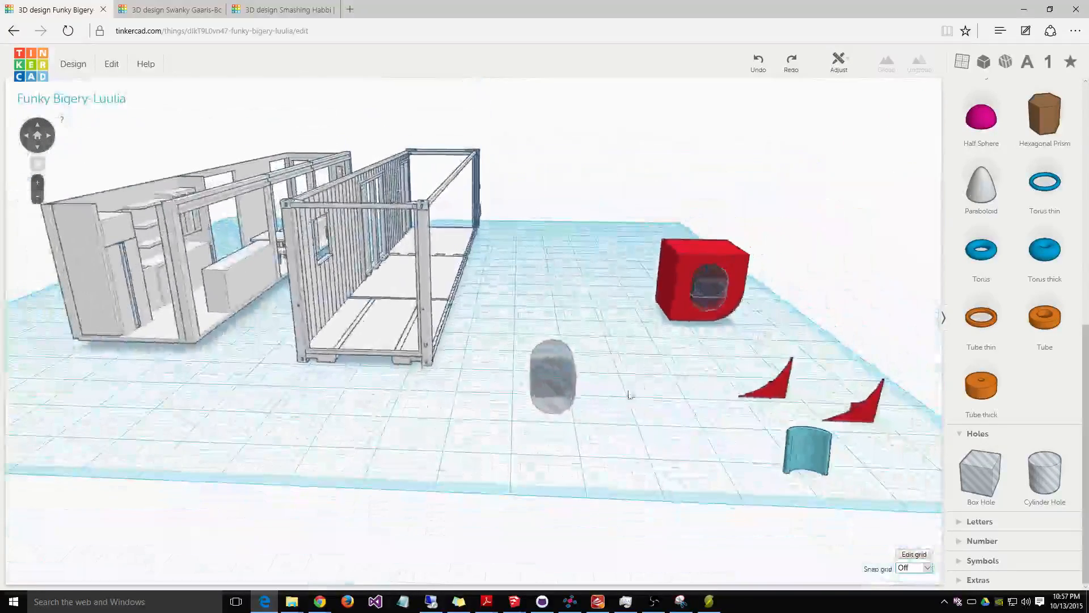
pyautogui.moveTo(640, 372); pyautogui.dragTo(472, 396, button='middle')
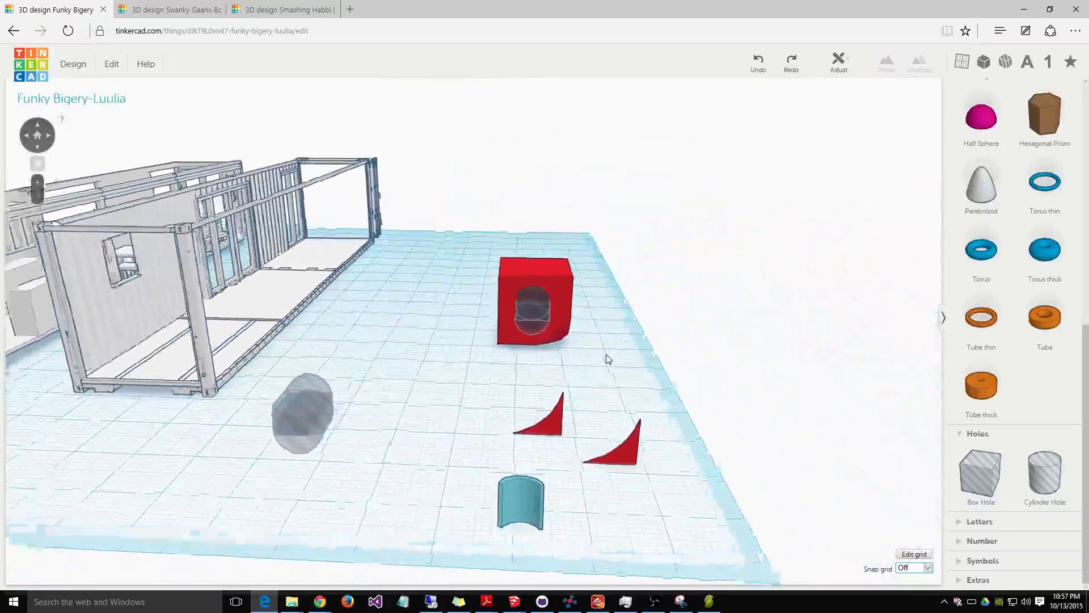
pyautogui.scroll(5, 610, 363)
pyautogui.scroll(-5, 638, 377)
pyautogui.scroll(3, 598, 392)
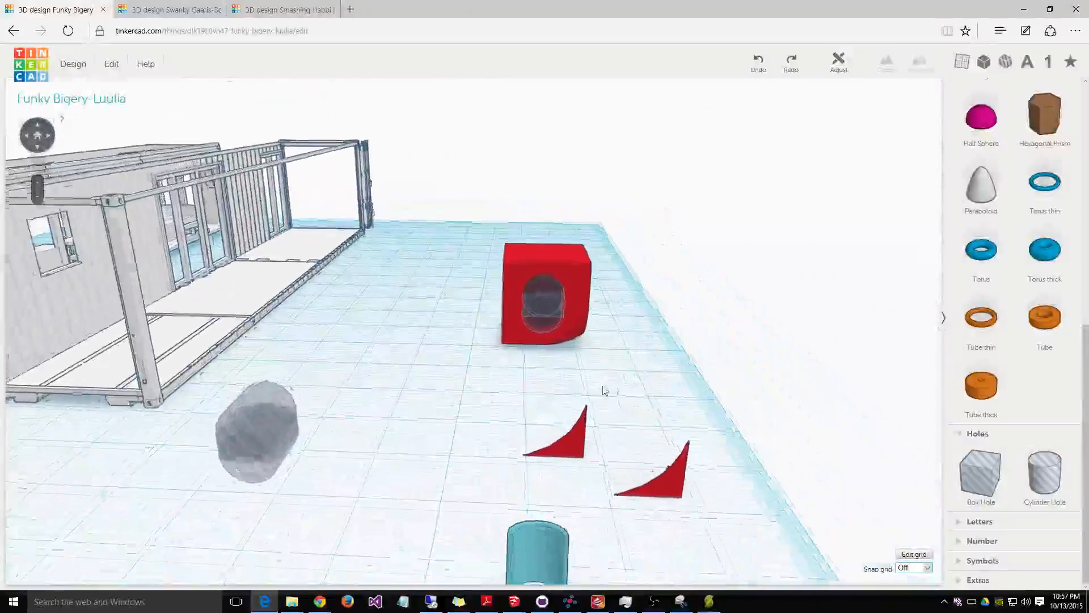
pyautogui.moveTo(637, 389); pyautogui.dragTo(600, 391, button='right')
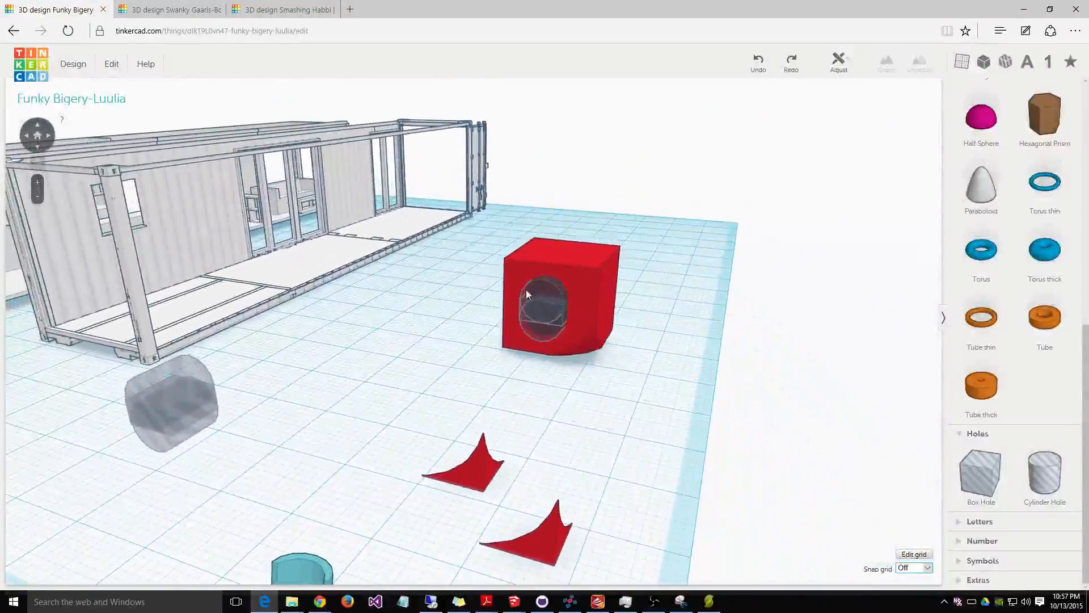
# Step: Try to move the hole shape out of the red box, and undo the last change
pyautogui.moveTo(536, 284); pyautogui.dragTo(648, 403)
pyautogui.click(545, 392)
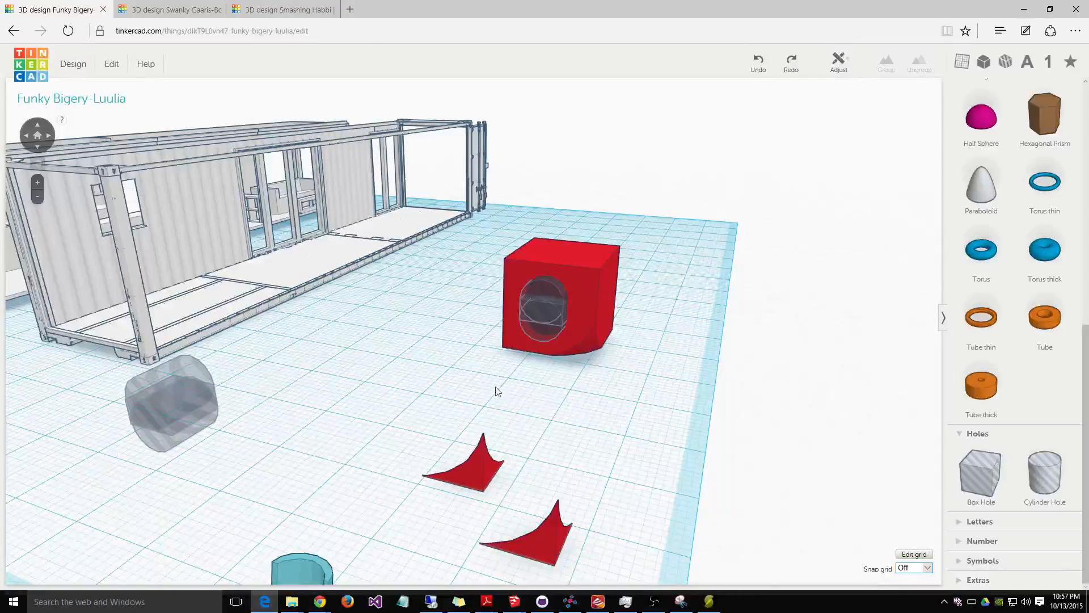
pyautogui.click(760, 67)
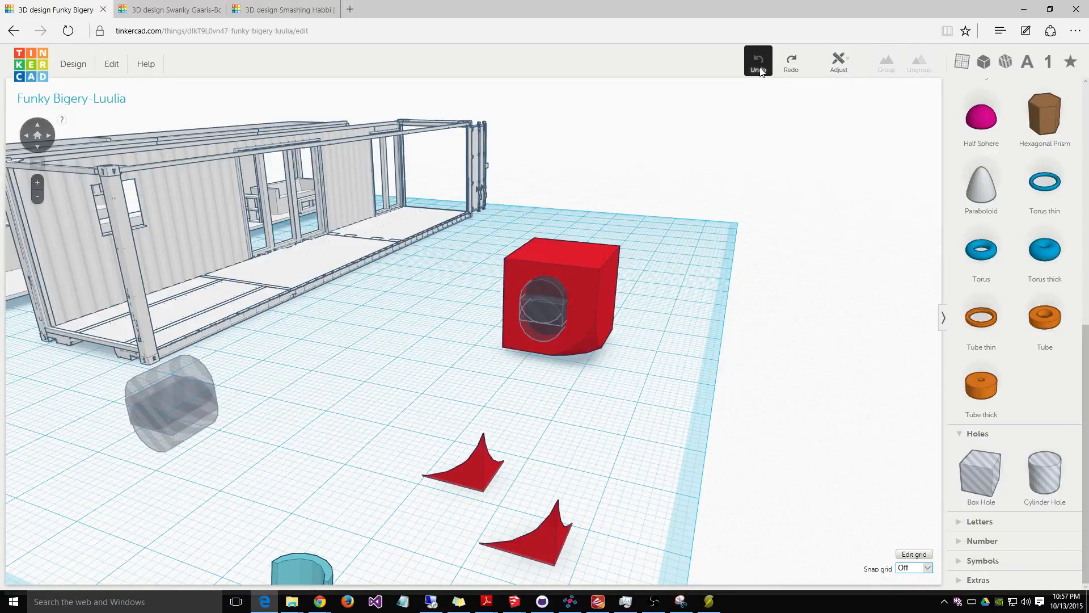
# Step: Undo the moving and shaping of the rounded hole beside the red box, back to the full-size box hole
pyautogui.click(759, 62)
pyautogui.click(760, 62)
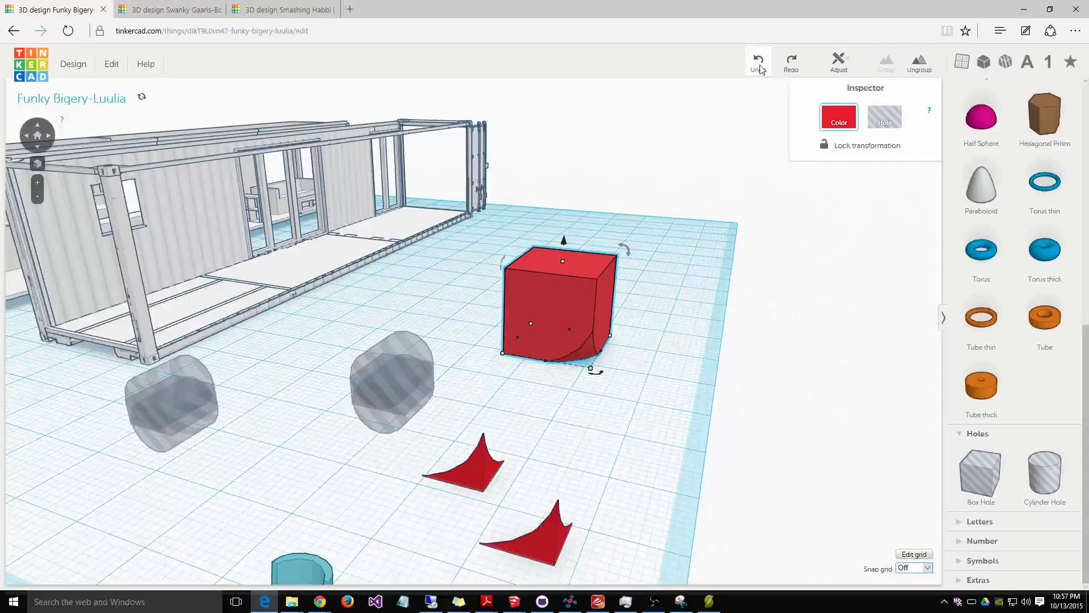
pyautogui.click(759, 62)
pyautogui.click(759, 62)
pyautogui.click(759, 62)
pyautogui.click(759, 62)
pyautogui.click(759, 63)
pyautogui.click(759, 62)
pyautogui.click(759, 62)
pyautogui.click(760, 62)
pyautogui.click(759, 64)
pyautogui.click(759, 64)
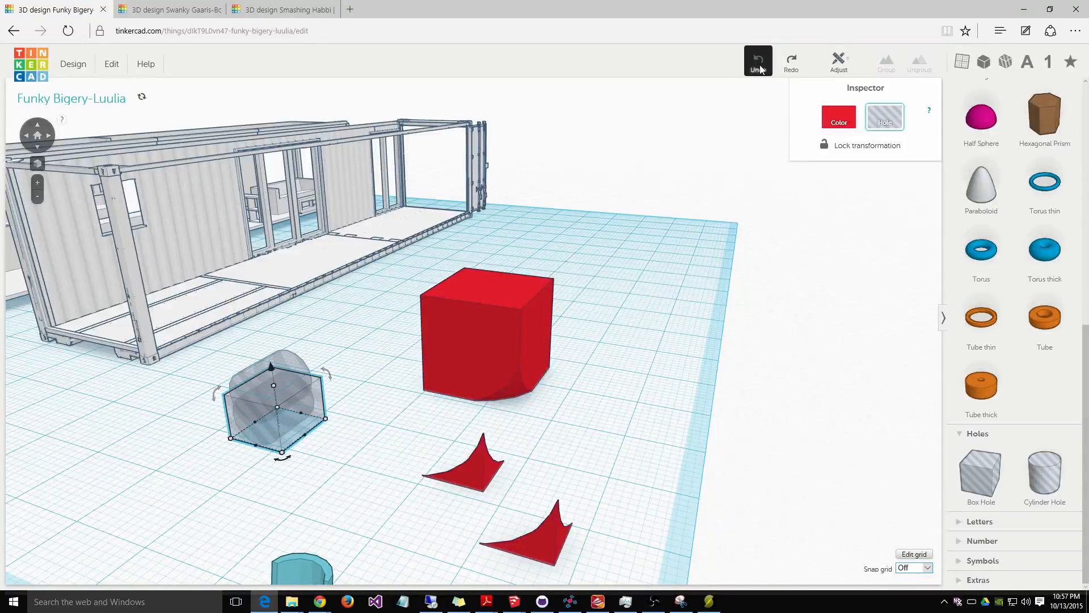
pyautogui.click(760, 63)
pyautogui.click(759, 64)
pyautogui.click(760, 63)
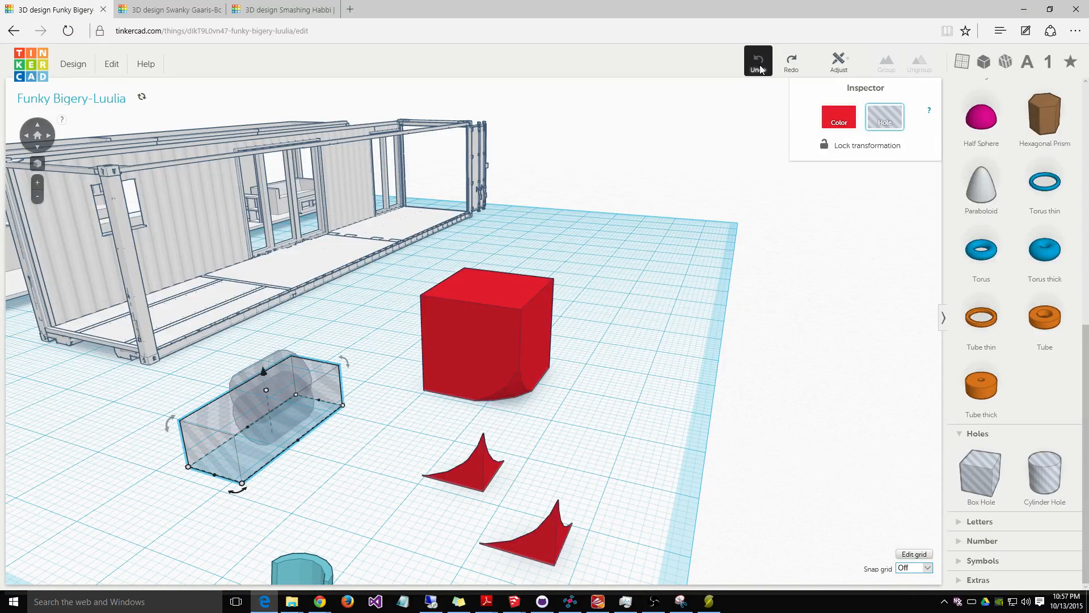
pyautogui.click(759, 63)
pyautogui.click(759, 63)
pyautogui.click(759, 63)
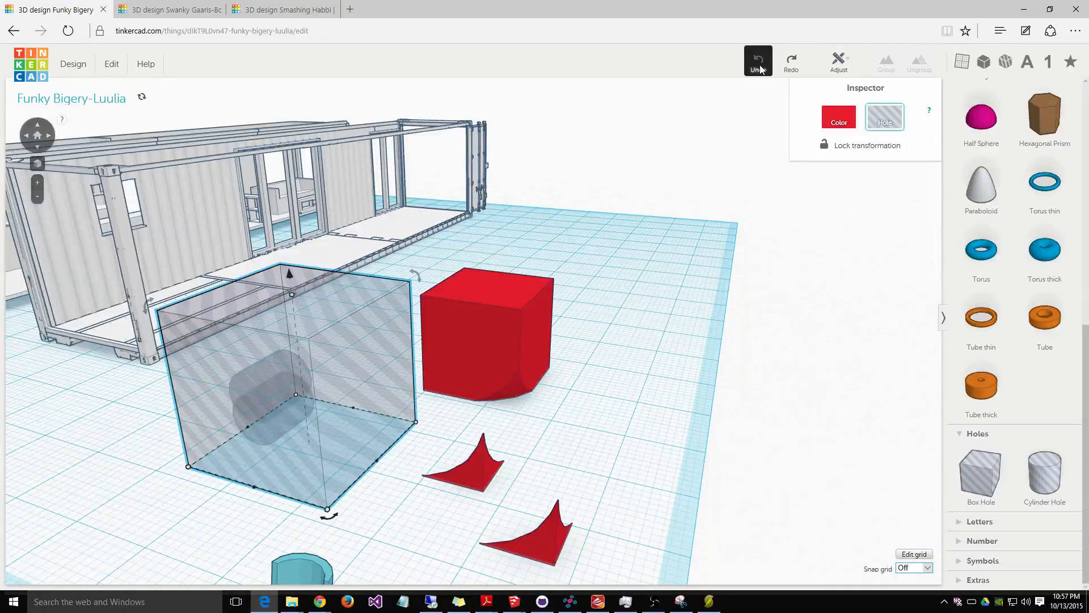
# Step: Undo the corner-piece copies and cutting holes, back to the eight curved corner pieces with a single box hole
pyautogui.click(759, 63)
pyautogui.click(759, 64)
pyautogui.click(759, 63)
pyautogui.click(759, 63)
pyautogui.click(759, 63)
pyautogui.click(759, 63)
pyautogui.click(760, 63)
pyautogui.click(760, 69)
pyautogui.click(760, 69)
pyautogui.click(760, 69)
pyautogui.click(761, 69)
pyautogui.click(760, 69)
pyautogui.click(761, 69)
pyautogui.click(760, 69)
pyautogui.click(760, 69)
pyautogui.click(761, 69)
pyautogui.click(760, 70)
pyautogui.click(760, 70)
pyautogui.click(760, 69)
pyautogui.click(760, 69)
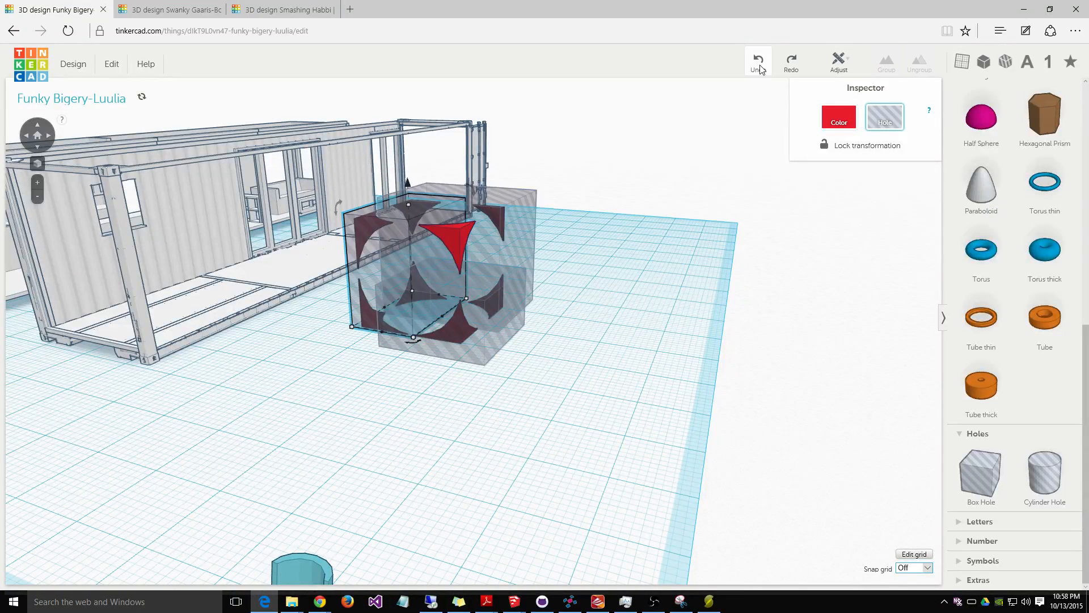
pyautogui.click(760, 70)
pyautogui.click(760, 69)
pyautogui.click(760, 70)
pyautogui.click(760, 69)
pyautogui.click(760, 69)
pyautogui.click(760, 70)
pyautogui.click(760, 69)
pyautogui.click(760, 69)
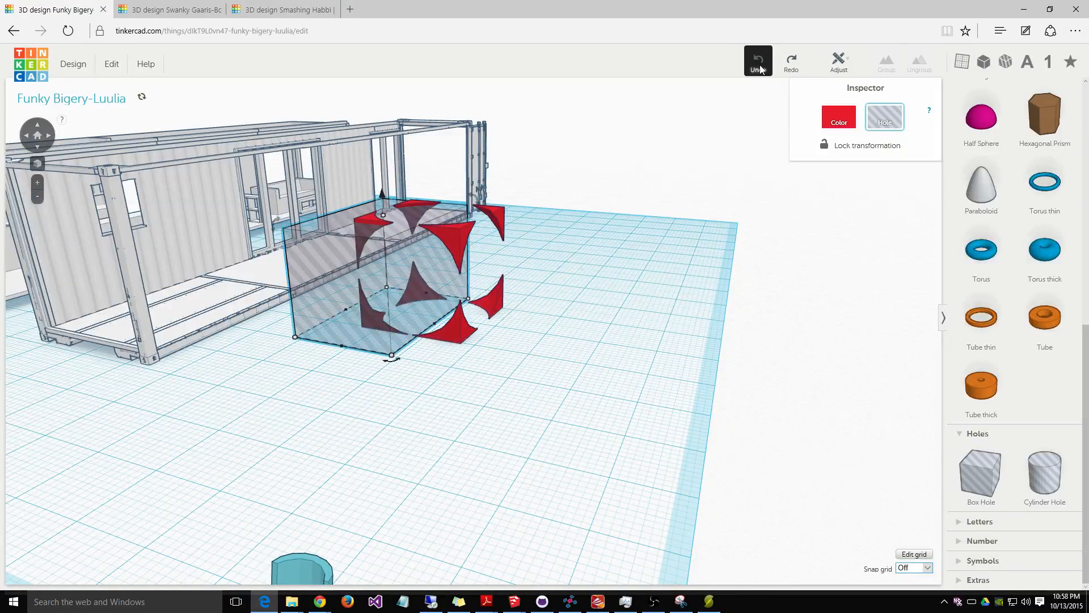
# Step: Undo the sphere and cube work until the build area beside the container holds neither shape
pyautogui.click(760, 69)
pyautogui.click(760, 69)
pyautogui.click(761, 69)
pyautogui.click(760, 70)
pyautogui.click(760, 69)
pyautogui.click(760, 70)
pyautogui.click(761, 69)
pyautogui.click(760, 69)
pyautogui.click(761, 69)
pyautogui.click(760, 69)
pyautogui.click(761, 69)
pyautogui.click(761, 69)
pyautogui.click(761, 69)
pyautogui.click(760, 69)
pyautogui.click(760, 69)
pyautogui.click(760, 69)
pyautogui.click(760, 69)
pyautogui.click(761, 69)
pyautogui.click(760, 69)
pyautogui.click(760, 69)
pyautogui.click(760, 69)
pyautogui.click(760, 70)
pyautogui.click(760, 69)
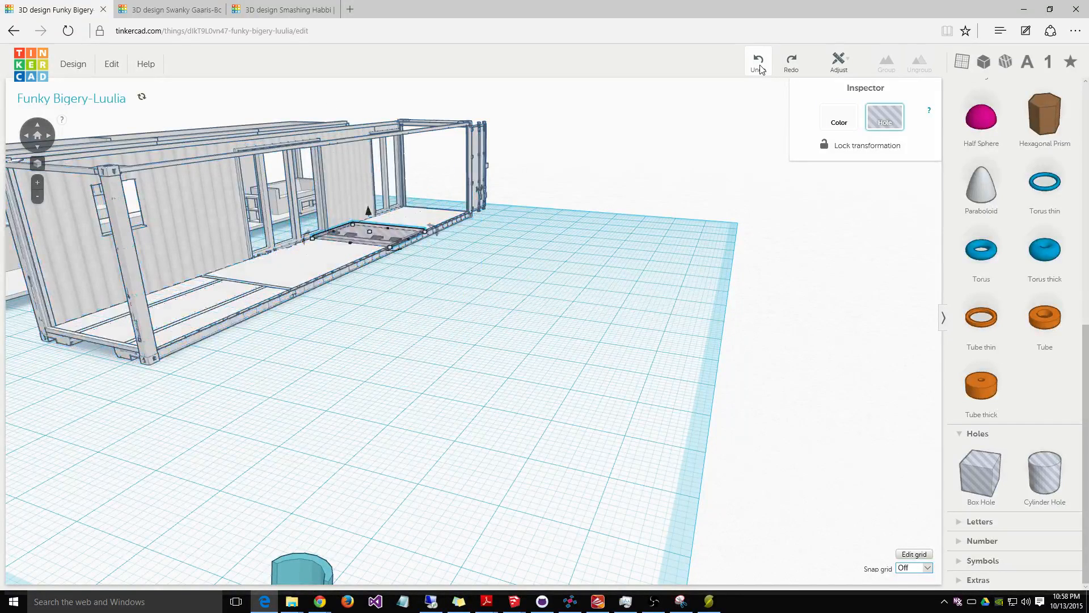
# Step: Redo centring the blue sphere in the red cube, cutting it out, and adding the first box hole
pyautogui.click(789, 67)
pyautogui.click(790, 67)
pyautogui.click(790, 67)
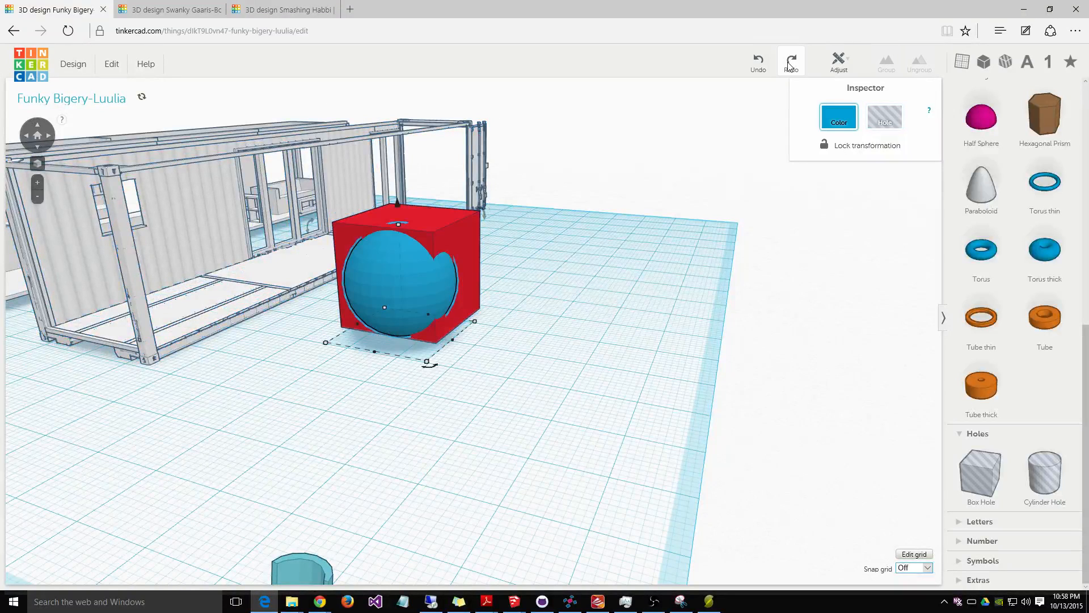
pyautogui.click(790, 67)
pyautogui.click(790, 67)
pyautogui.click(790, 67)
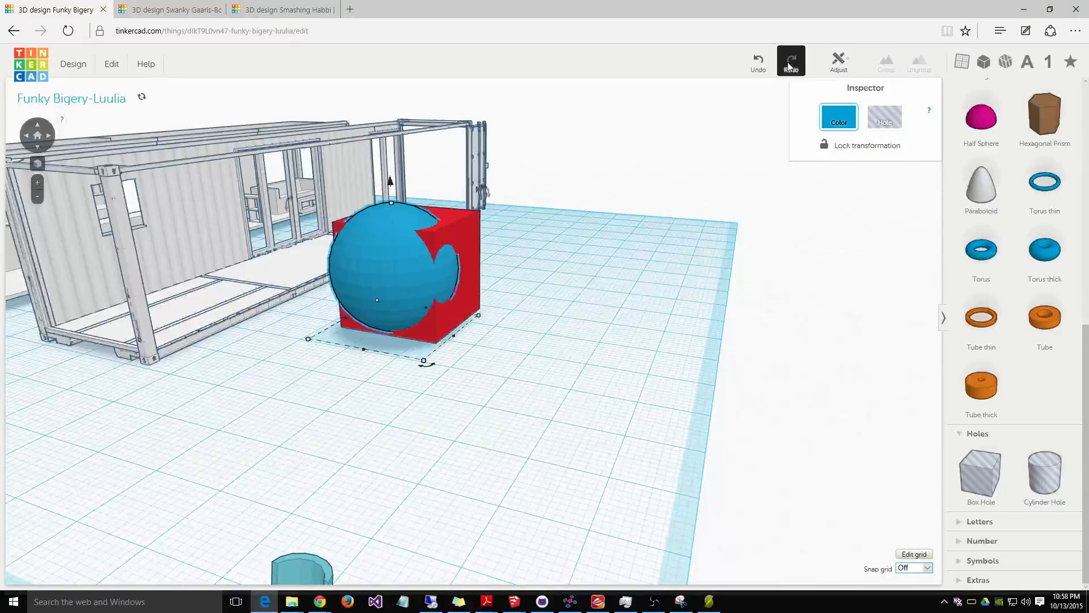
pyautogui.click(789, 67)
pyautogui.click(790, 67)
pyautogui.click(790, 67)
pyautogui.click(789, 67)
pyautogui.click(790, 67)
pyautogui.click(790, 67)
pyautogui.click(790, 67)
pyautogui.click(790, 67)
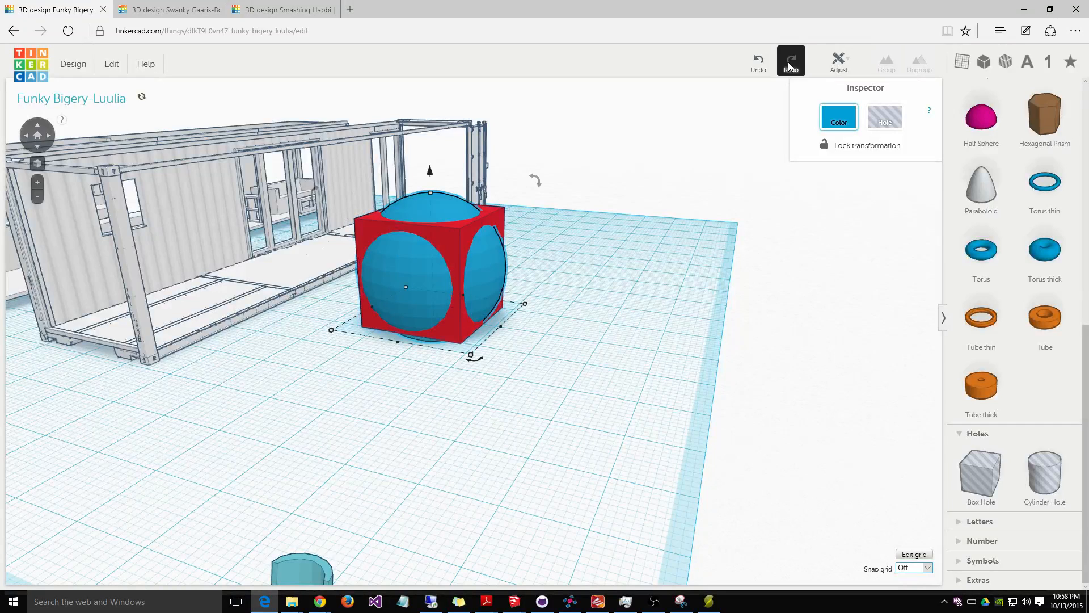
pyautogui.click(789, 67)
pyautogui.click(790, 67)
pyautogui.click(789, 67)
pyautogui.click(790, 67)
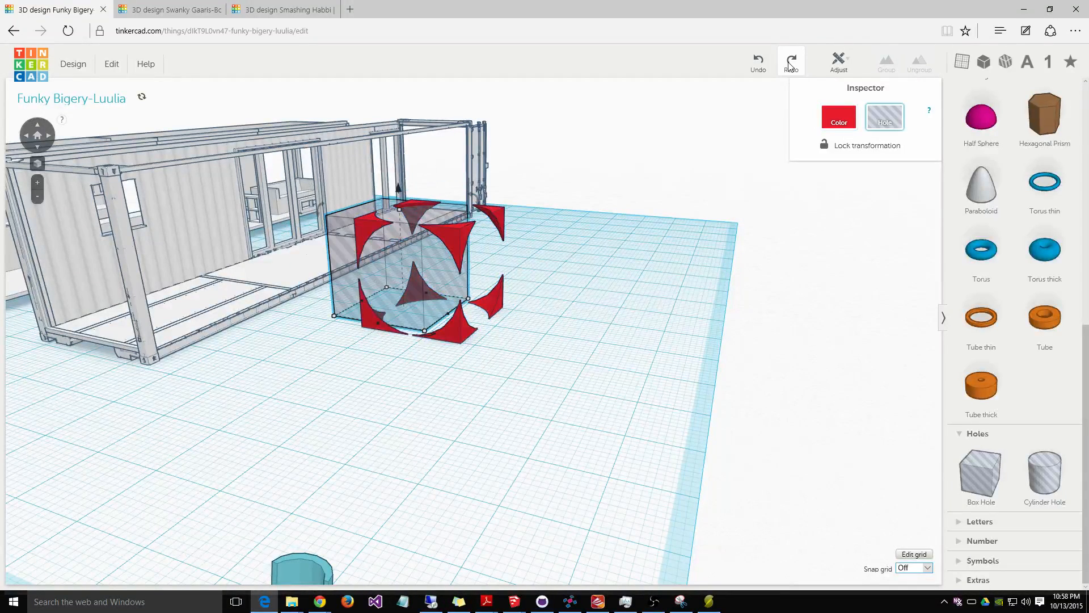
# Step: Step back to the sphere hole inside the cube, and redo the box-hole cuts down to one curved corner piece
pyautogui.click(759, 62)
pyautogui.click(759, 62)
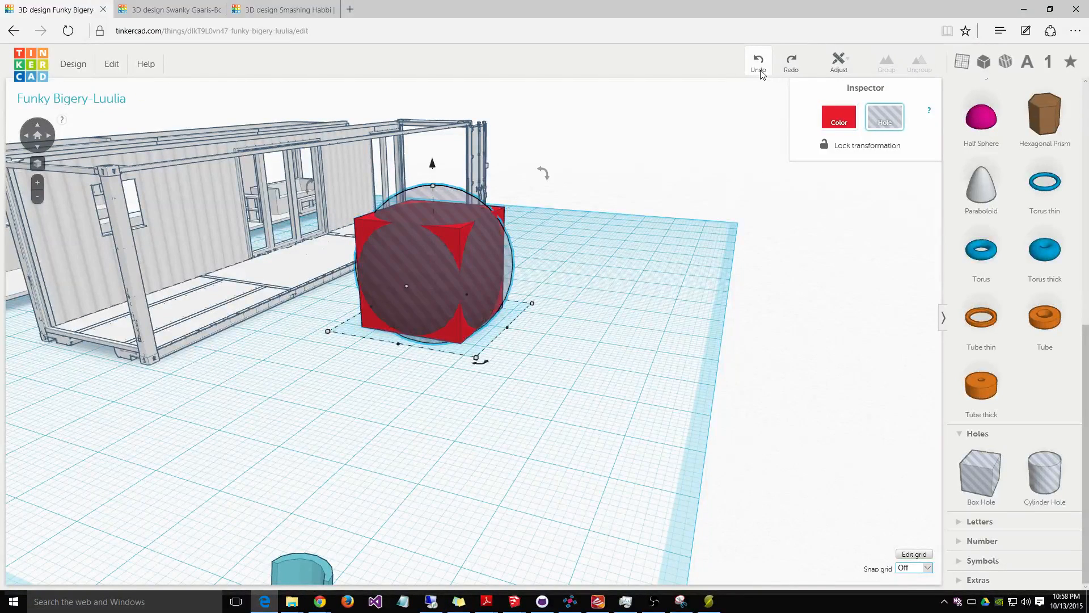
pyautogui.click(791, 63)
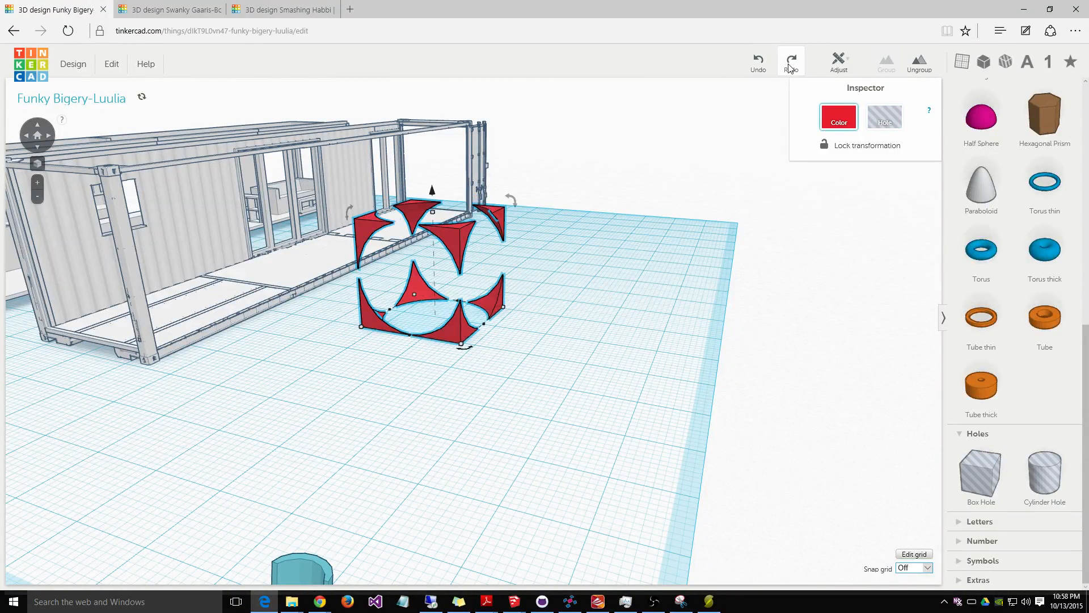
pyautogui.click(791, 62)
pyautogui.click(791, 63)
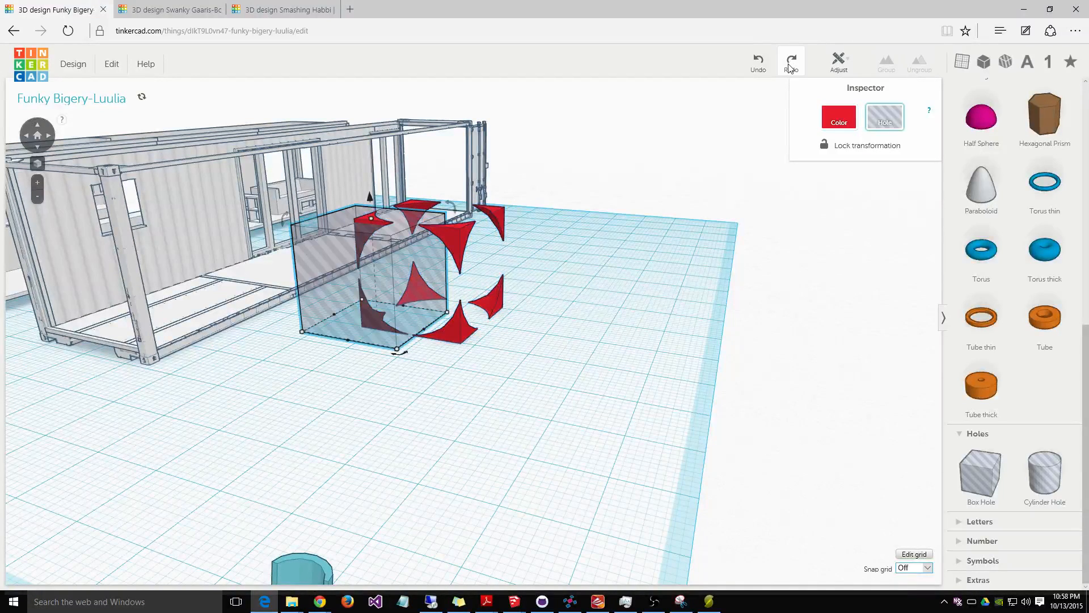
pyautogui.click(790, 62)
pyautogui.click(791, 64)
pyautogui.click(791, 63)
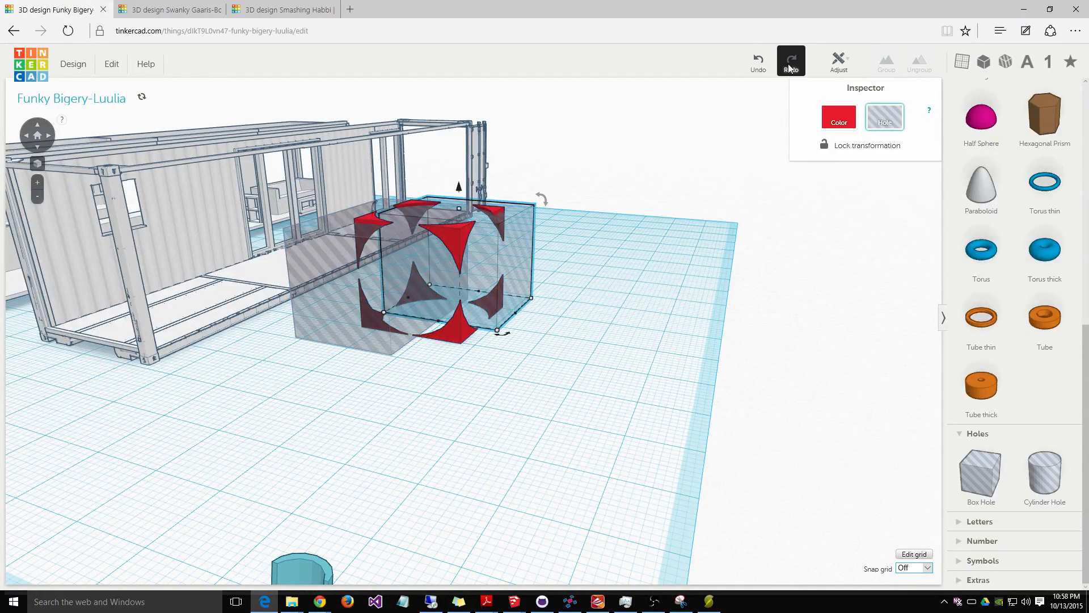
pyautogui.click(791, 63)
pyautogui.click(791, 63)
pyautogui.click(791, 63)
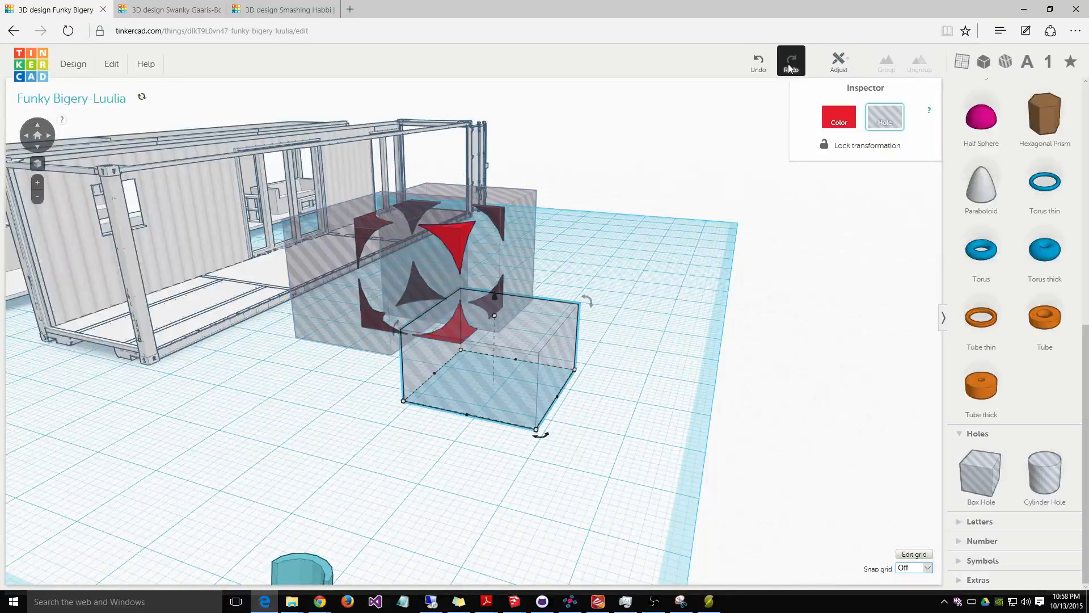
pyautogui.click(791, 63)
pyautogui.click(791, 64)
pyautogui.click(791, 64)
pyautogui.click(791, 63)
pyautogui.click(791, 63)
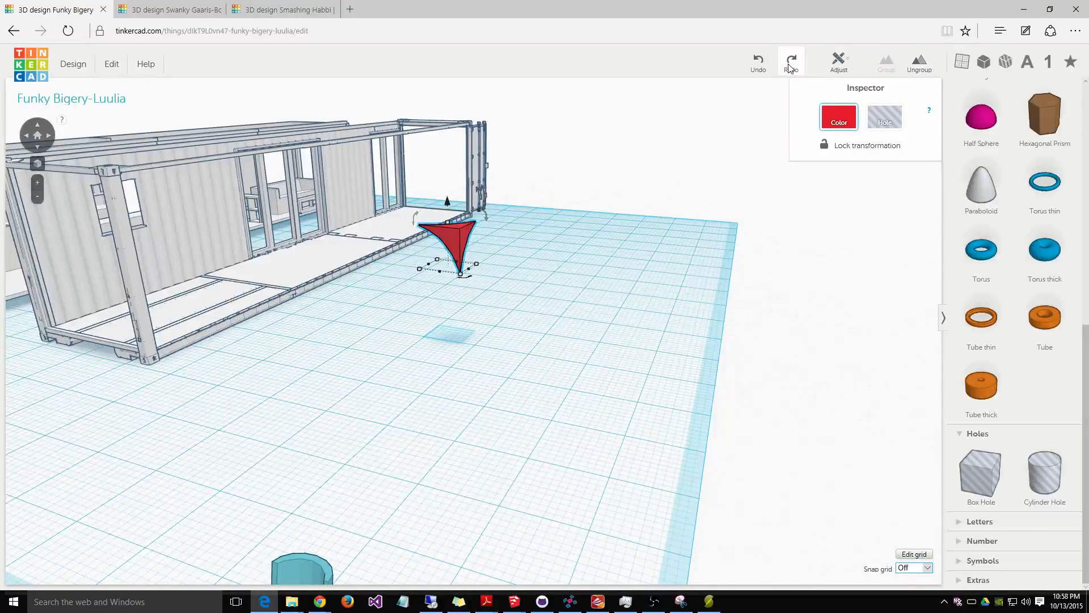
# Step: Redo repositioning and duplicating the curved corner piece, and placing a box hole over one copy
pyautogui.click(791, 64)
pyautogui.click(791, 63)
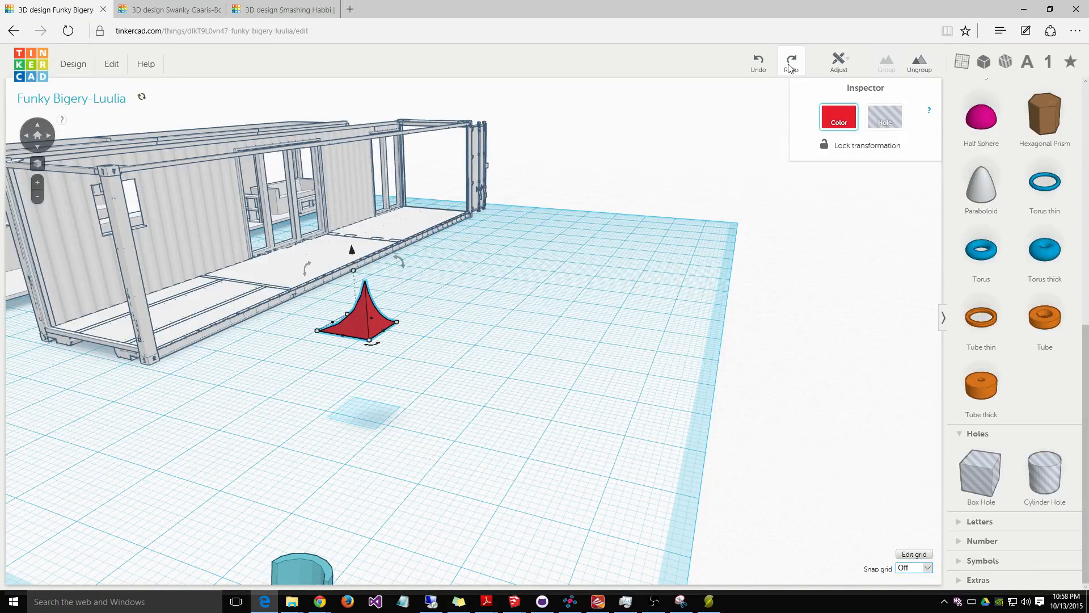
pyautogui.click(791, 64)
pyautogui.click(791, 64)
pyautogui.click(791, 64)
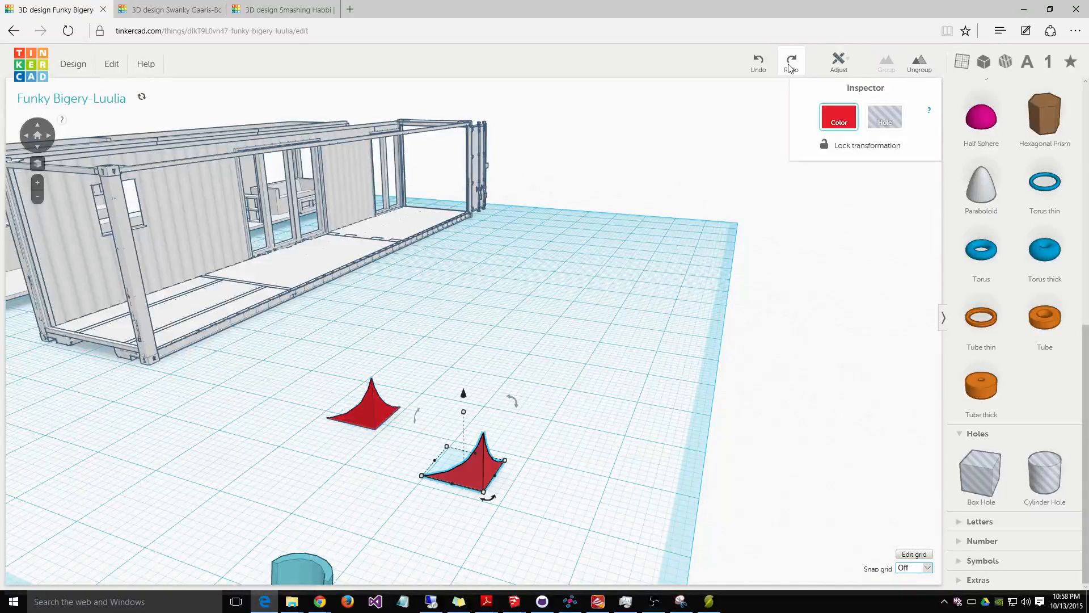
pyautogui.click(791, 64)
pyautogui.click(791, 64)
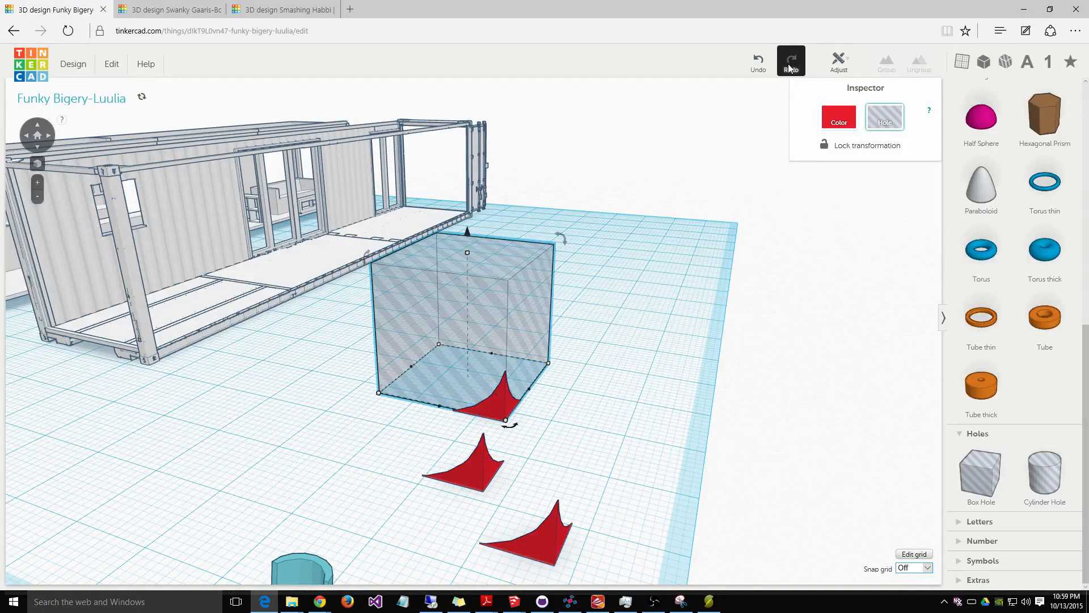
# Step: Redo resizing the red box and cutting its lower corner with the curved piece, up to the added cylinder hole
pyautogui.click(791, 64)
pyautogui.click(791, 64)
pyautogui.click(791, 63)
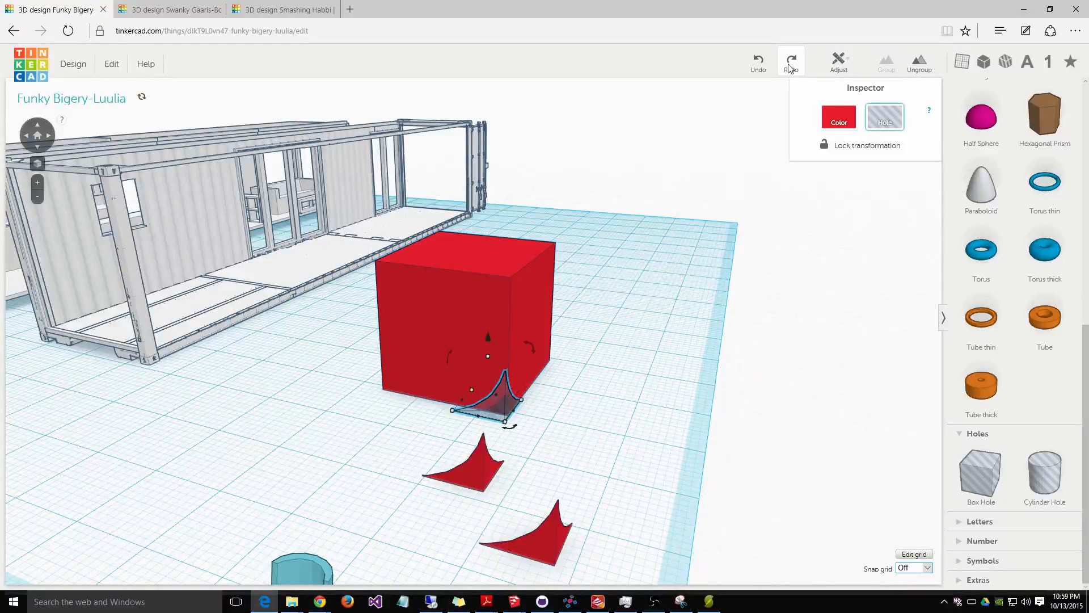
pyautogui.click(791, 63)
pyautogui.click(790, 64)
pyautogui.click(791, 64)
pyautogui.click(791, 63)
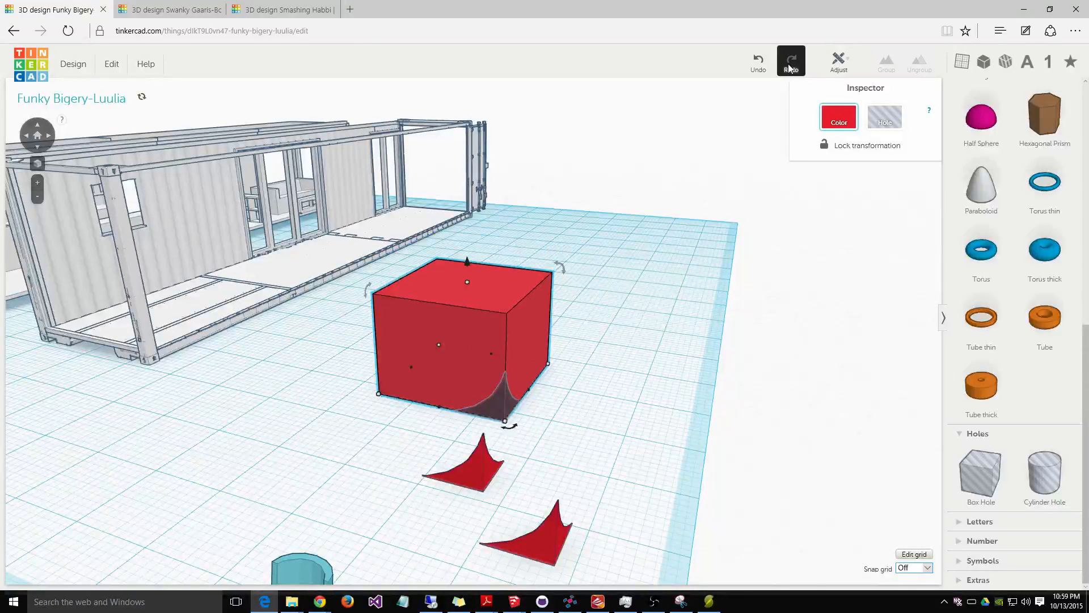
pyautogui.click(788, 69)
pyautogui.click(789, 69)
pyautogui.click(789, 69)
pyautogui.click(788, 69)
pyautogui.click(788, 69)
pyautogui.click(788, 69)
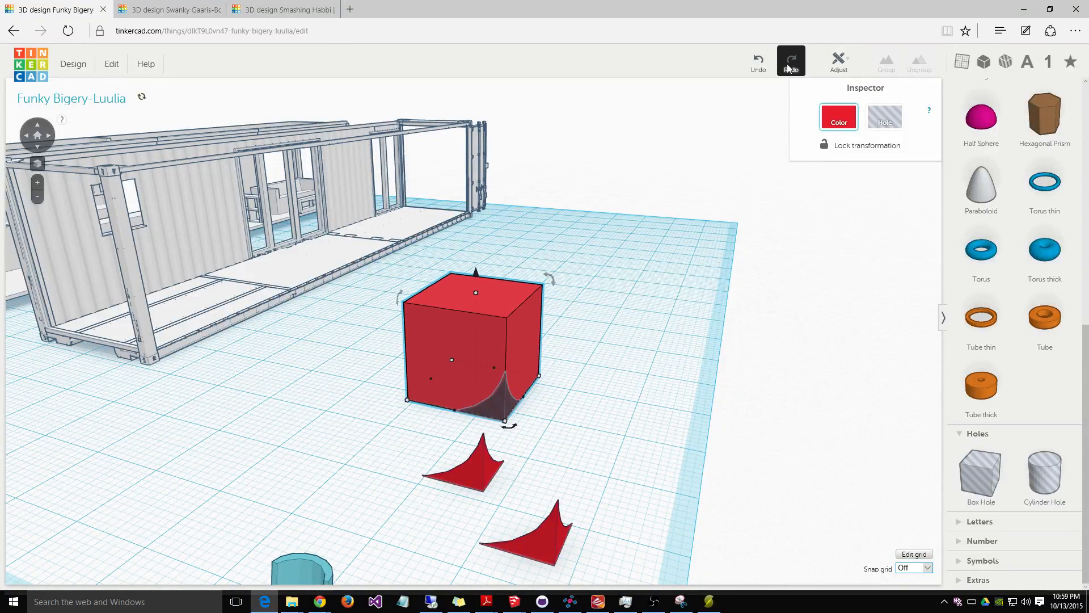
pyautogui.click(788, 68)
pyautogui.click(787, 69)
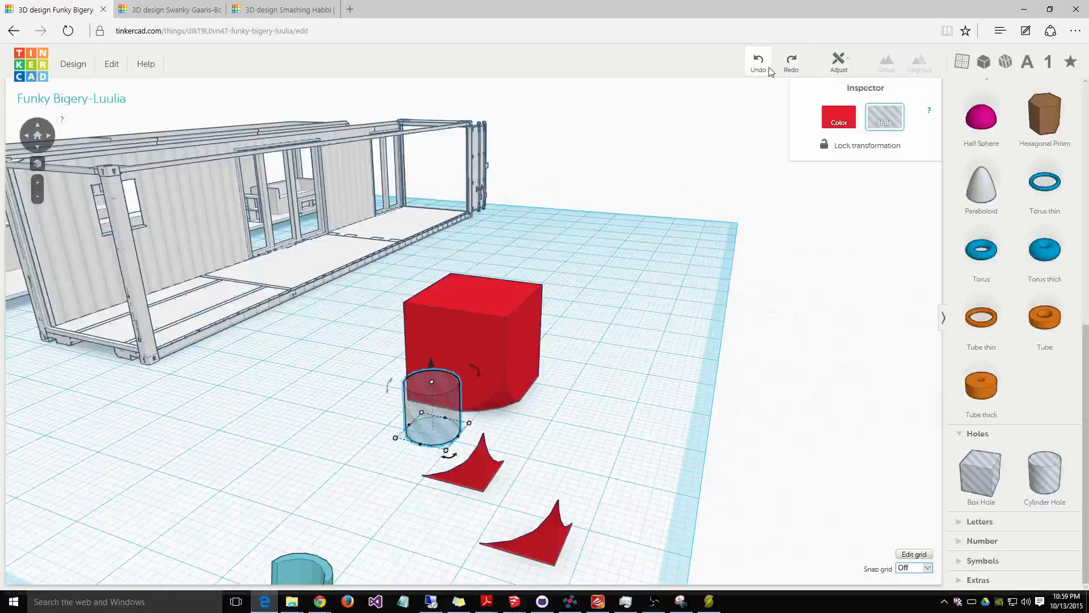
# Step: Redo combining cylinder and box holes into the rounded hole shape and placing its copy near the red box
pyautogui.click(787, 69)
pyautogui.click(787, 69)
pyautogui.click(787, 68)
pyautogui.click(787, 68)
pyautogui.click(788, 68)
pyautogui.click(788, 68)
pyautogui.click(787, 68)
pyautogui.click(788, 68)
pyautogui.click(788, 68)
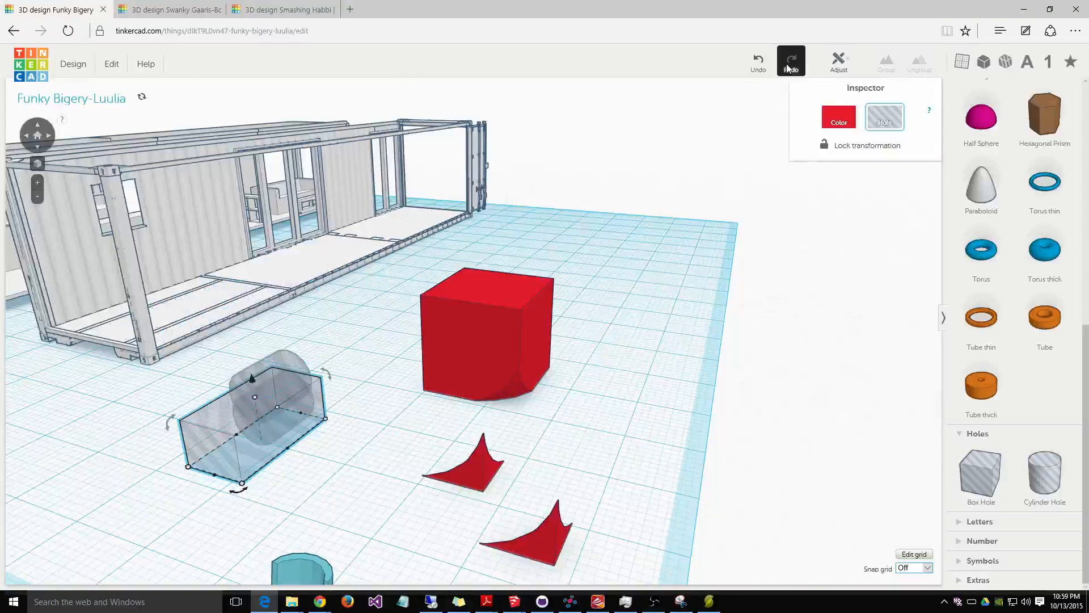
pyautogui.click(788, 68)
pyautogui.click(788, 68)
pyautogui.click(788, 68)
pyautogui.click(787, 65)
pyautogui.click(787, 65)
pyautogui.click(787, 65)
pyautogui.click(787, 66)
pyautogui.click(787, 65)
pyautogui.click(787, 65)
pyautogui.click(787, 65)
pyautogui.click(787, 65)
pyautogui.click(786, 65)
pyautogui.click(787, 66)
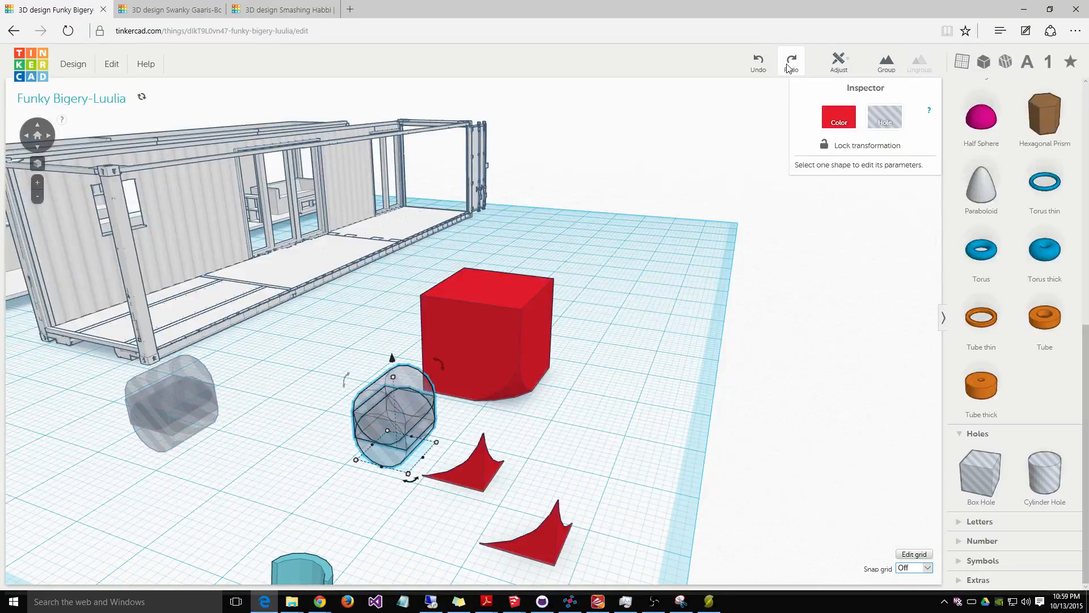
# Step: Redo moving the red box and setting the rounded hole into it, and undo the last change
pyautogui.click(787, 65)
pyautogui.click(787, 66)
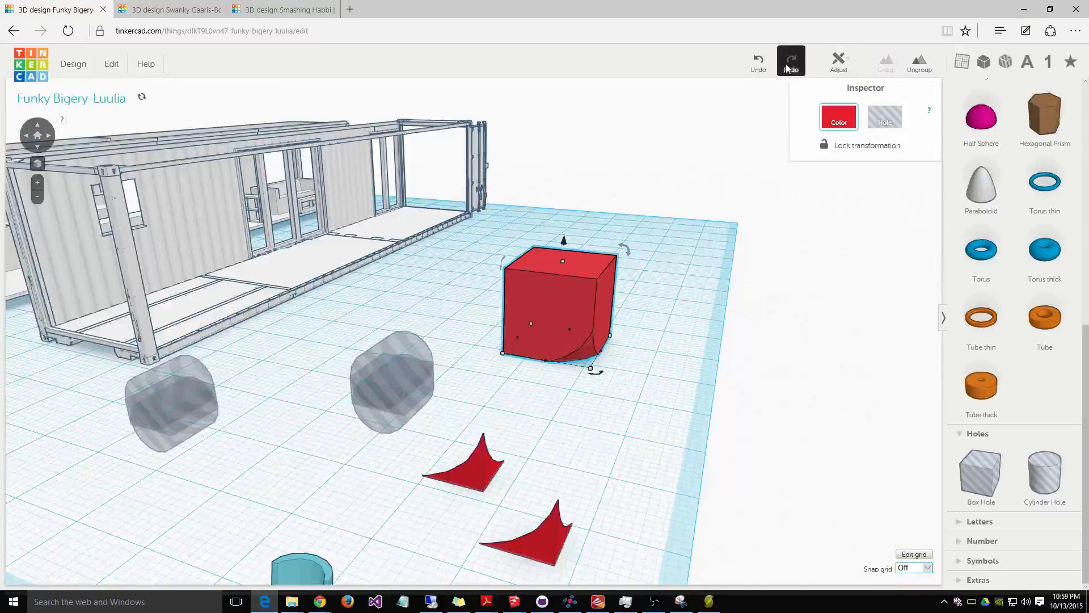
pyautogui.click(786, 66)
pyautogui.click(787, 66)
pyautogui.click(787, 66)
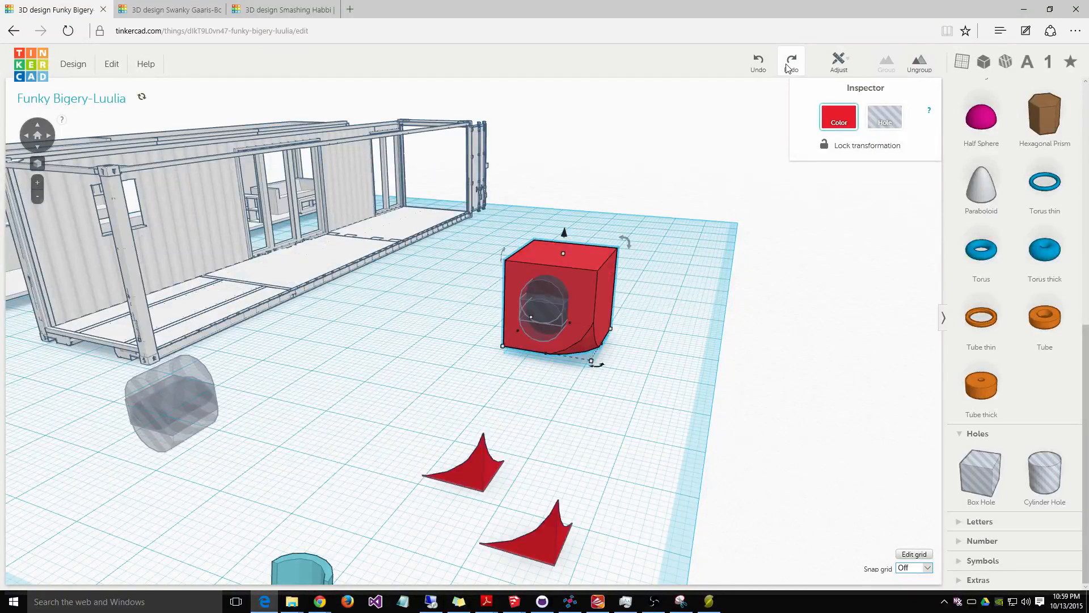
pyautogui.click(787, 66)
pyautogui.click(787, 66)
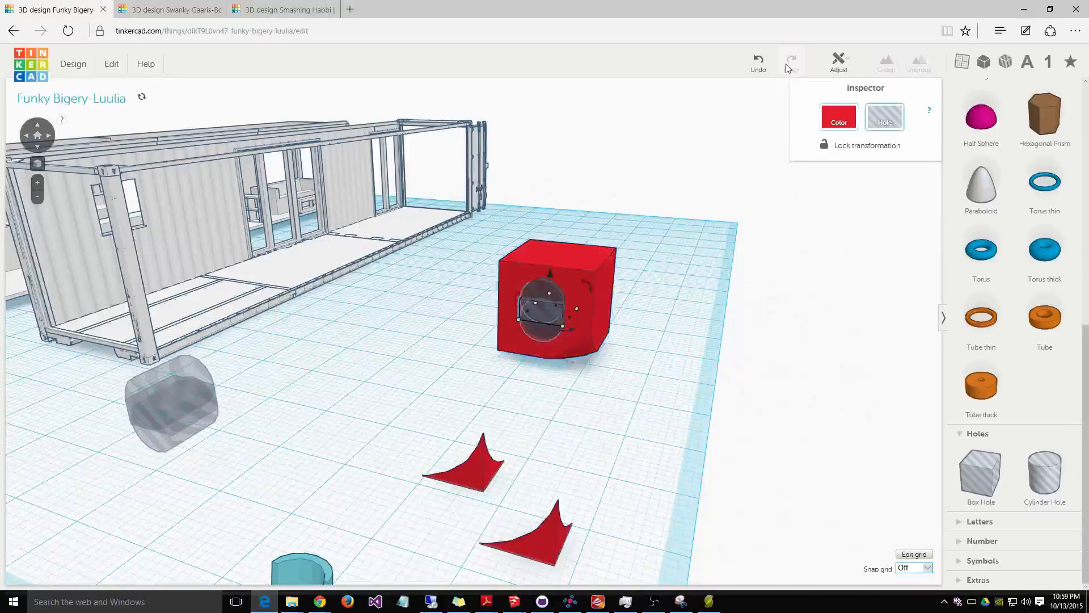
pyautogui.click(758, 63)
# Step: Select the red box together with its embedded hole shape and color them light green
pyautogui.click(689, 187)
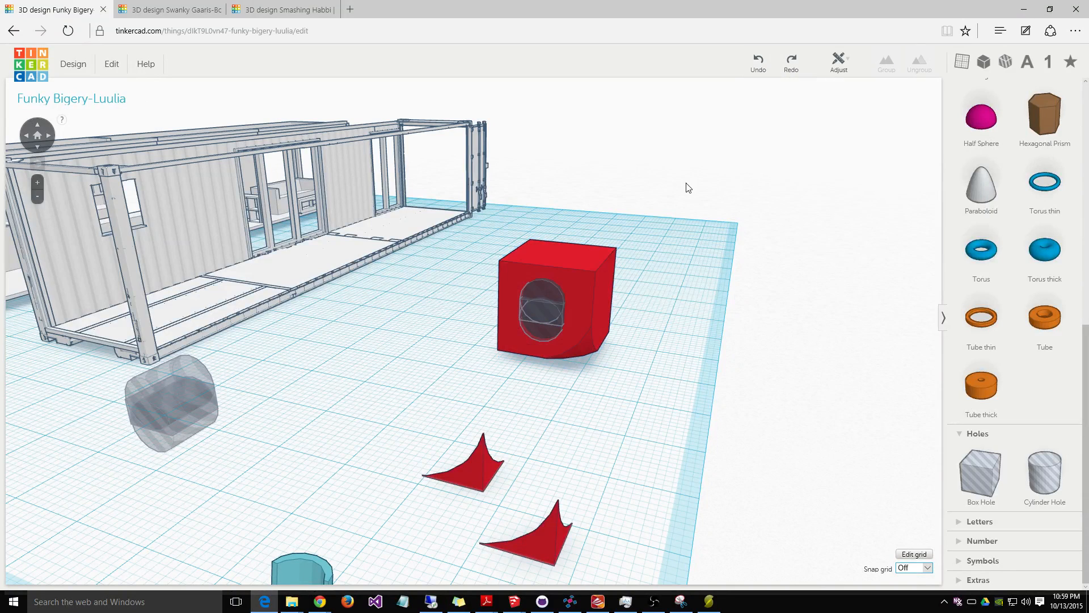
pyautogui.moveTo(614, 362); pyautogui.dragTo(665, 405)
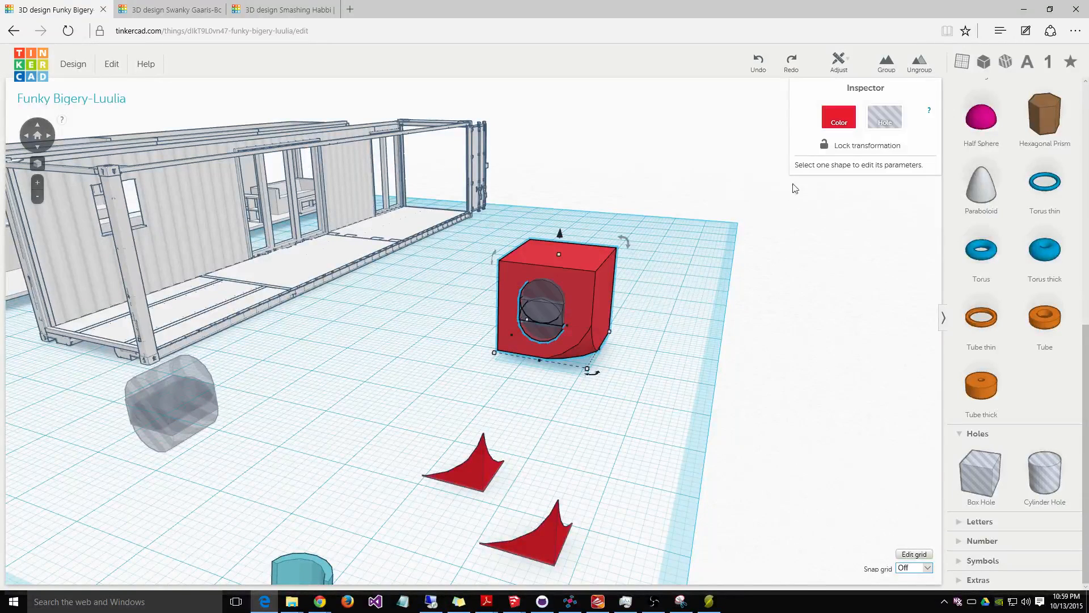
pyautogui.click(886, 63)
pyautogui.click(839, 116)
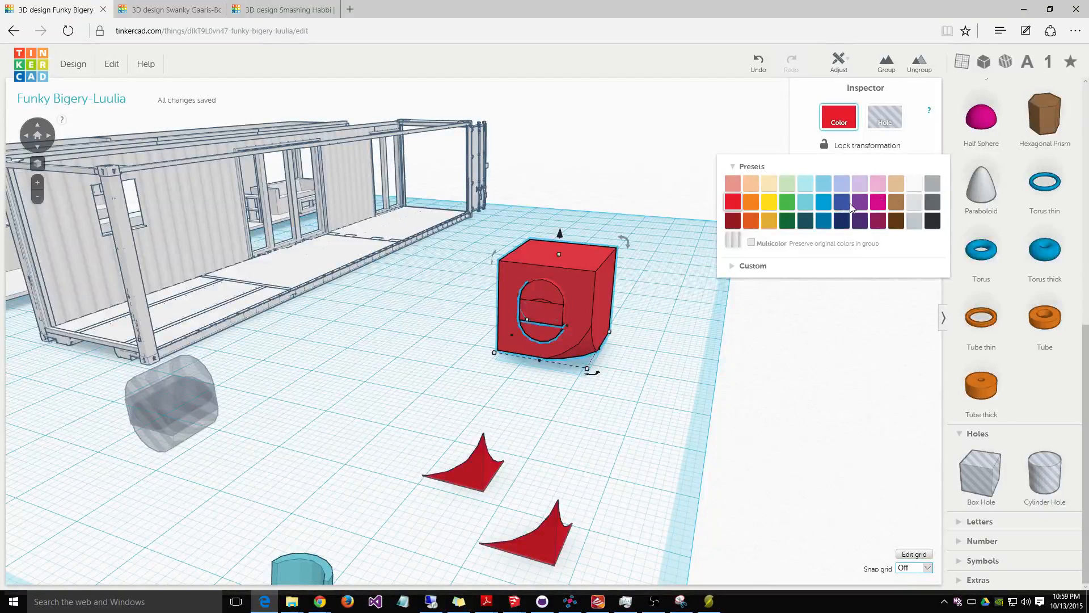
pyautogui.click(788, 187)
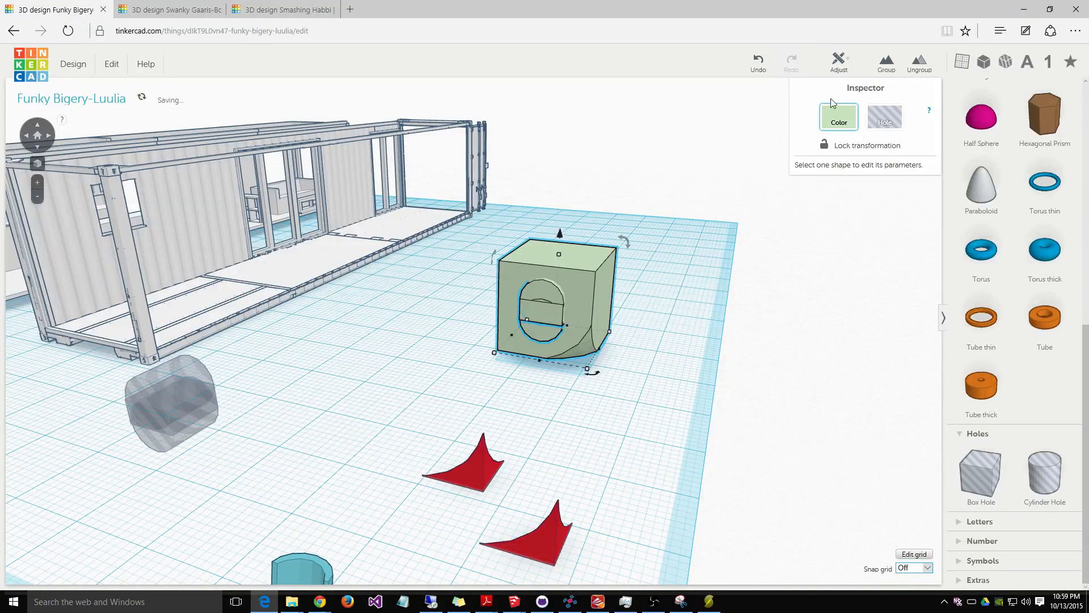
# Step: Group the light green box with its hole shape, and undo that grouping and the light green coloring
pyautogui.click(887, 73)
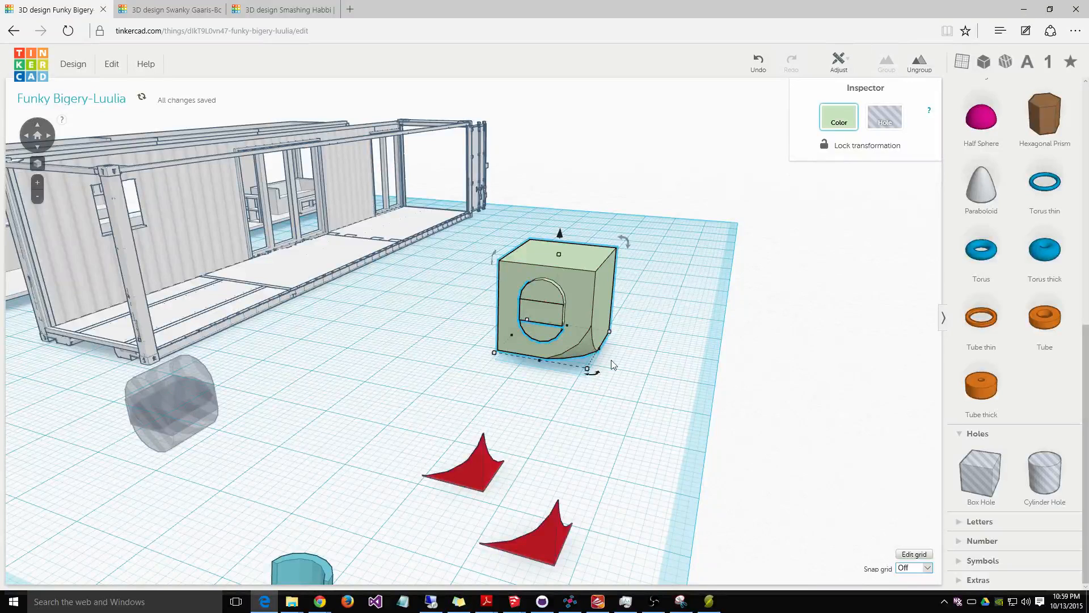
pyautogui.click(629, 379)
pyautogui.hotkey('ctrl', 'z')
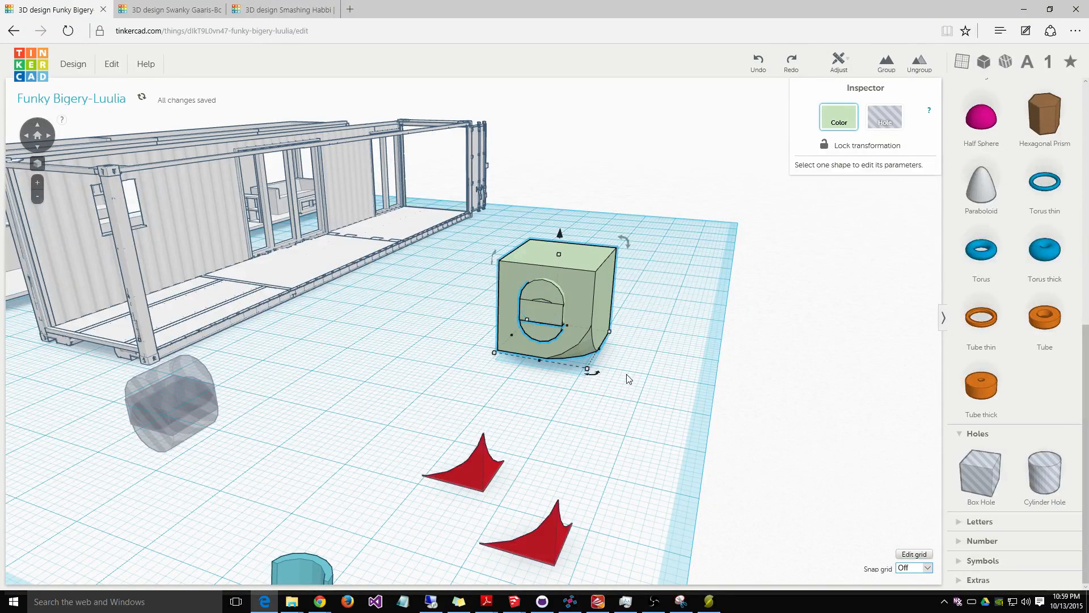
pyautogui.hotkey('ctrl', 'g')
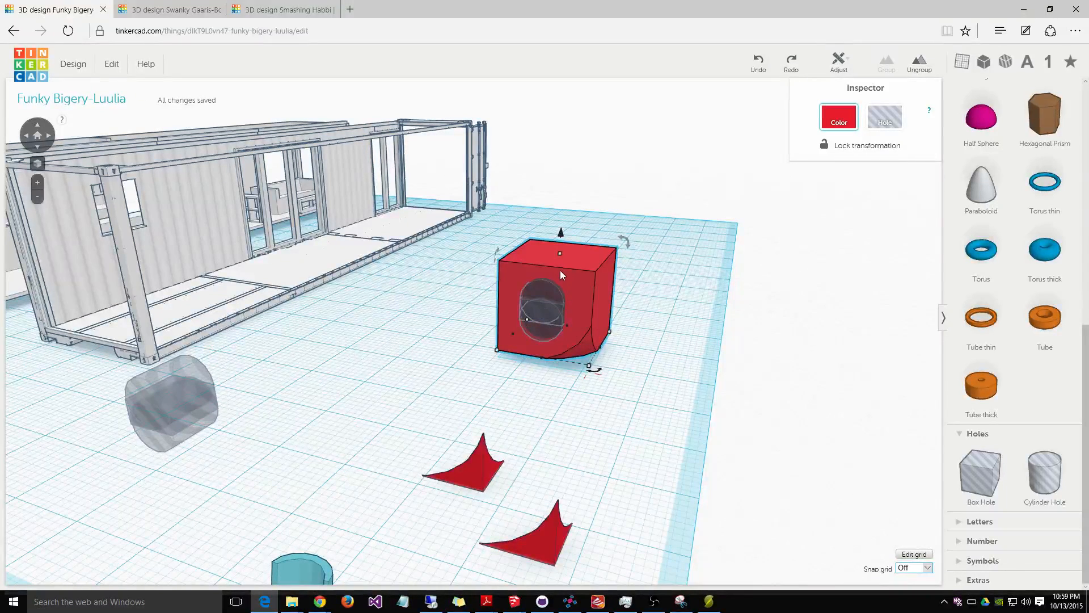
# Step: Group the red box with its embedded hole shape so a rounded opening is cut into its face
pyautogui.click(652, 337)
pyautogui.moveTo(470, 234); pyautogui.dragTo(640, 391)
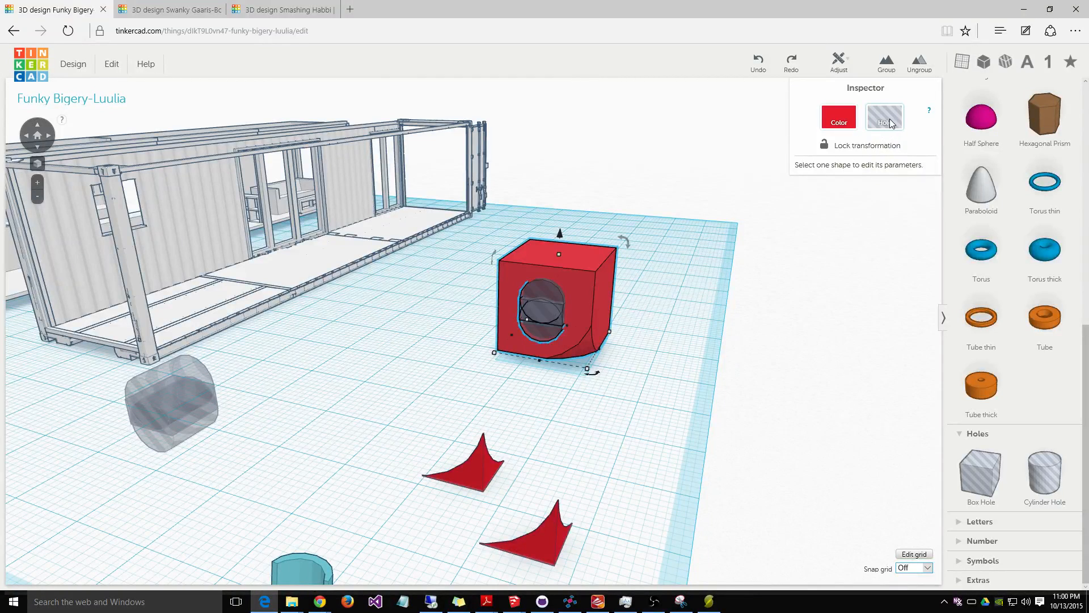
pyautogui.click(886, 63)
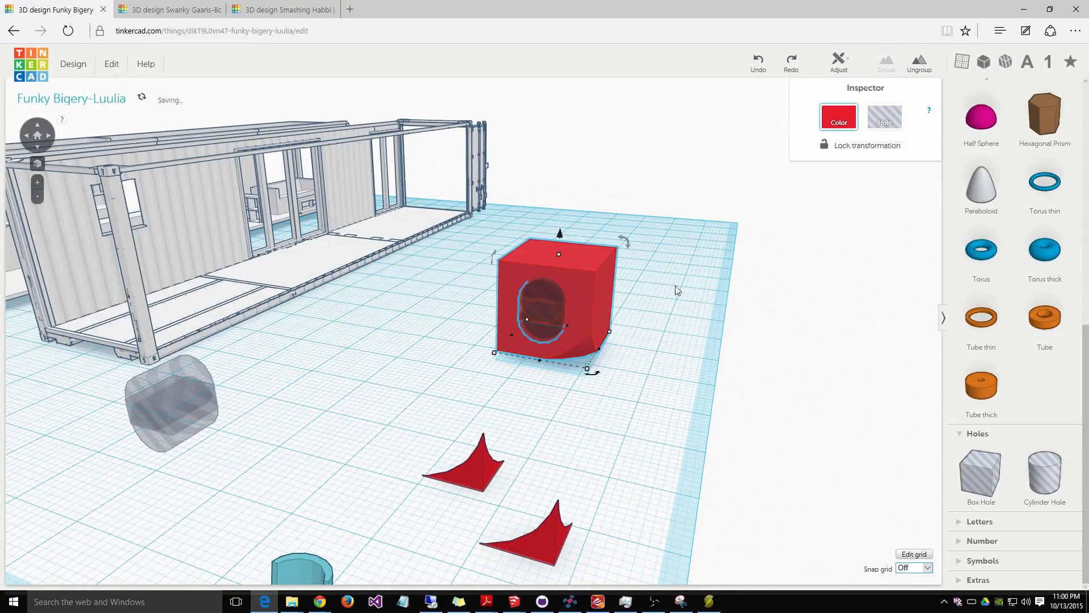
pyautogui.click(632, 430)
# Step: Slightly resize the box hole between the standalone stacked cylinder holes so its edges fit them
pyautogui.moveTo(576, 423); pyautogui.dragTo(385, 369, button='right')
pyautogui.scroll(5, 572, 404)
pyautogui.scroll(-3, 568, 417)
pyautogui.scroll(-5, 619, 414)
pyautogui.scroll(1, 618, 415)
pyautogui.scroll(-1, 620, 414)
pyautogui.scroll(8, 384, 369)
pyautogui.moveTo(210, 347); pyautogui.dragTo(659, 375, button='middle')
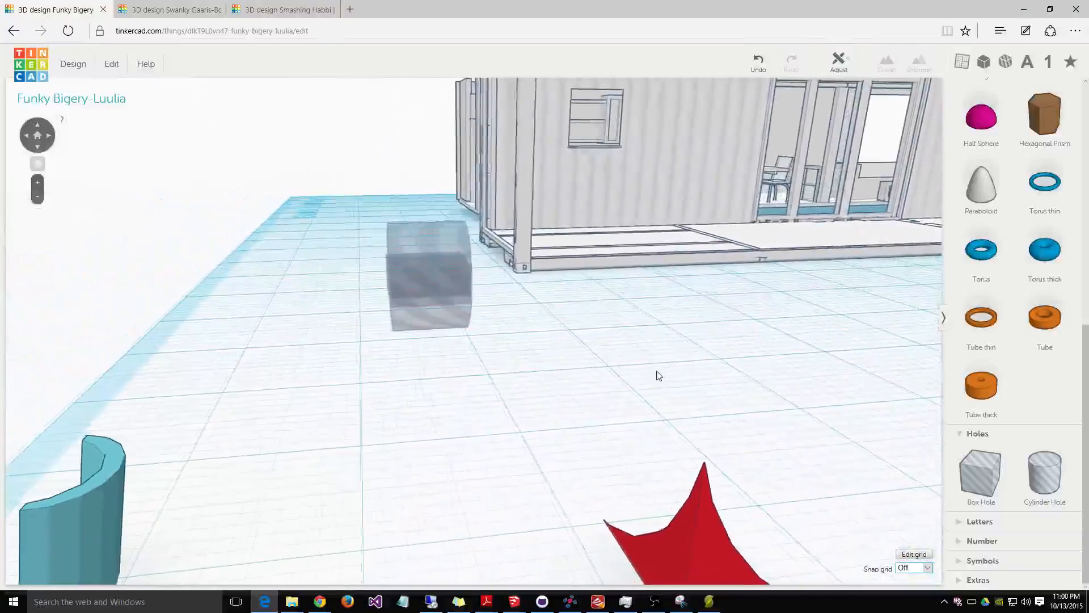
pyautogui.click(392, 278)
pyautogui.scroll(3, 335, 307)
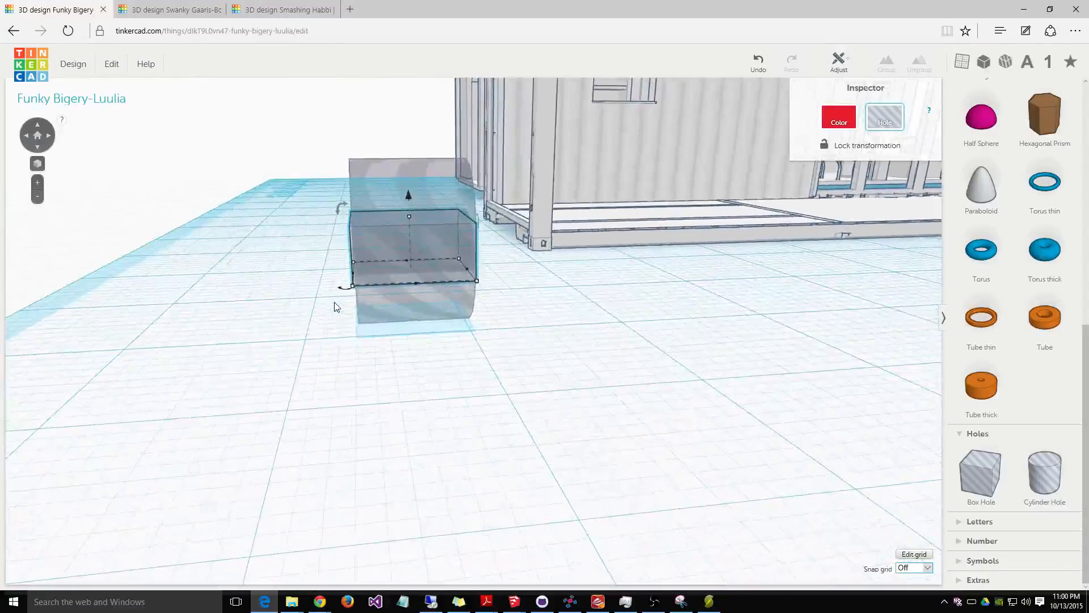
pyautogui.moveTo(351, 278); pyautogui.dragTo(354, 275)
pyautogui.moveTo(555, 344); pyautogui.dragTo(434, 342, button='right')
pyautogui.moveTo(655, 278); pyautogui.dragTo(652, 277)
pyautogui.moveTo(652, 277); pyautogui.dragTo(852, 339, button='right')
pyautogui.scroll(-6, 578, 360)
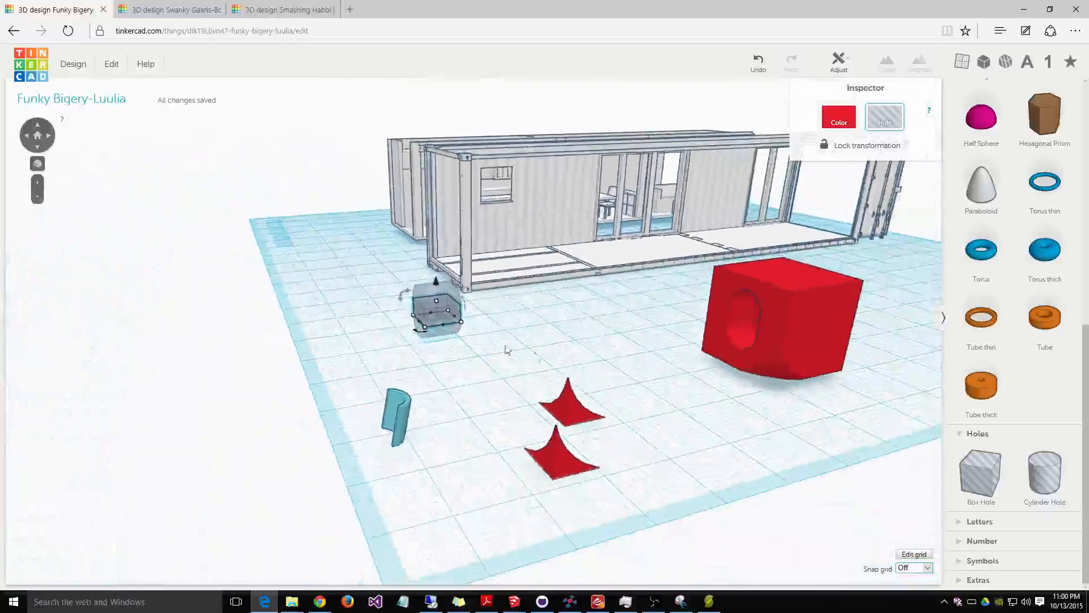
pyautogui.moveTo(385, 272); pyautogui.dragTo(459, 342)
pyautogui.click(462, 372)
pyautogui.scroll(2, 459, 358)
pyautogui.scroll(-2, 456, 357)
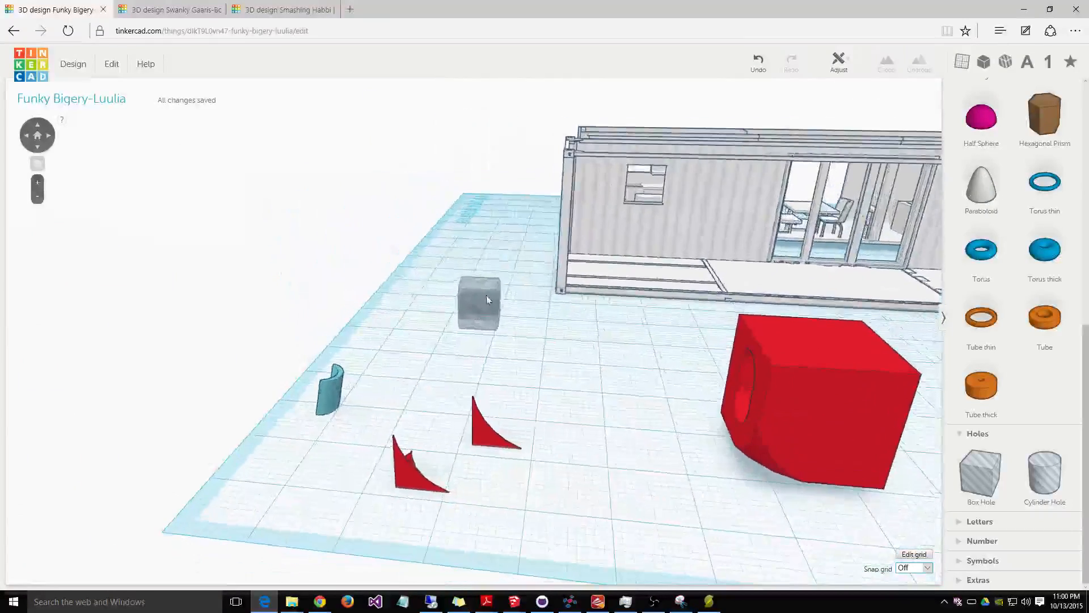
pyautogui.moveTo(521, 297); pyautogui.dragTo(448, 347)
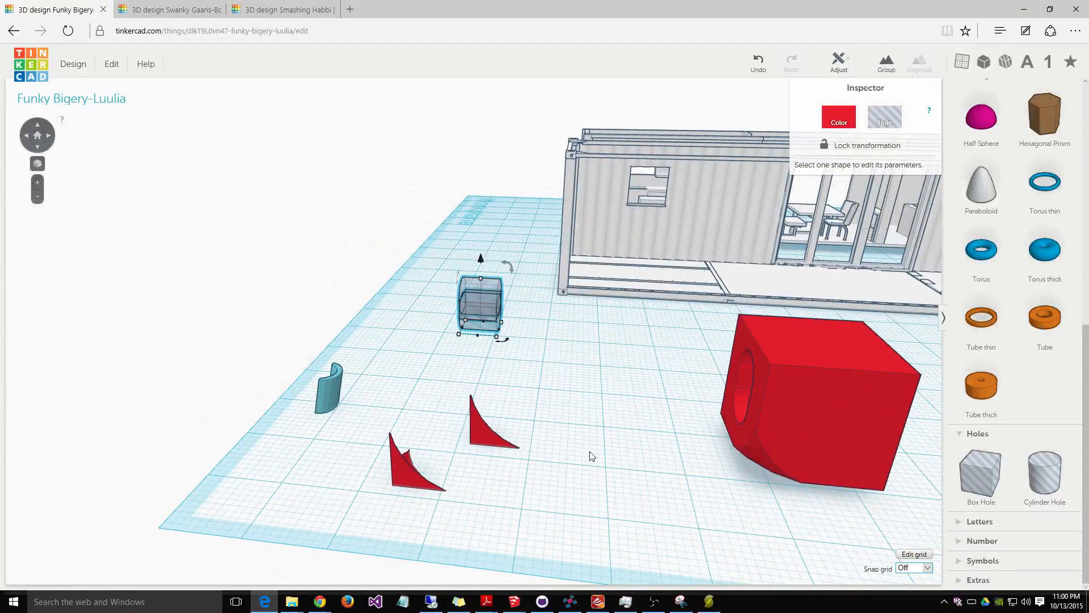
pyautogui.moveTo(600, 459); pyautogui.dragTo(509, 434, button='right')
pyautogui.scroll(-5, 452, 452)
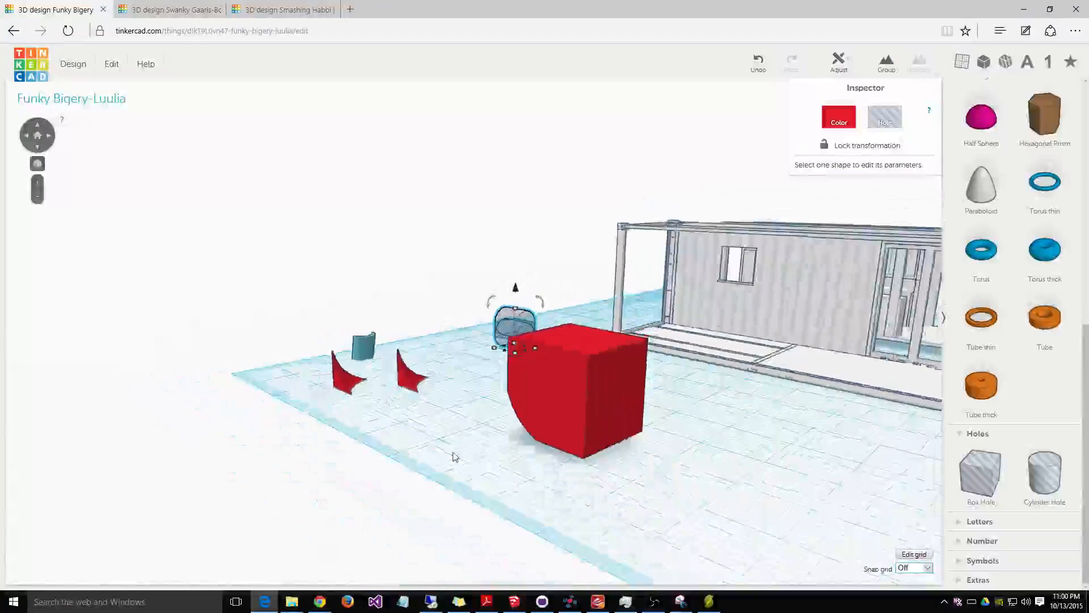
pyautogui.scroll(4, 526, 428)
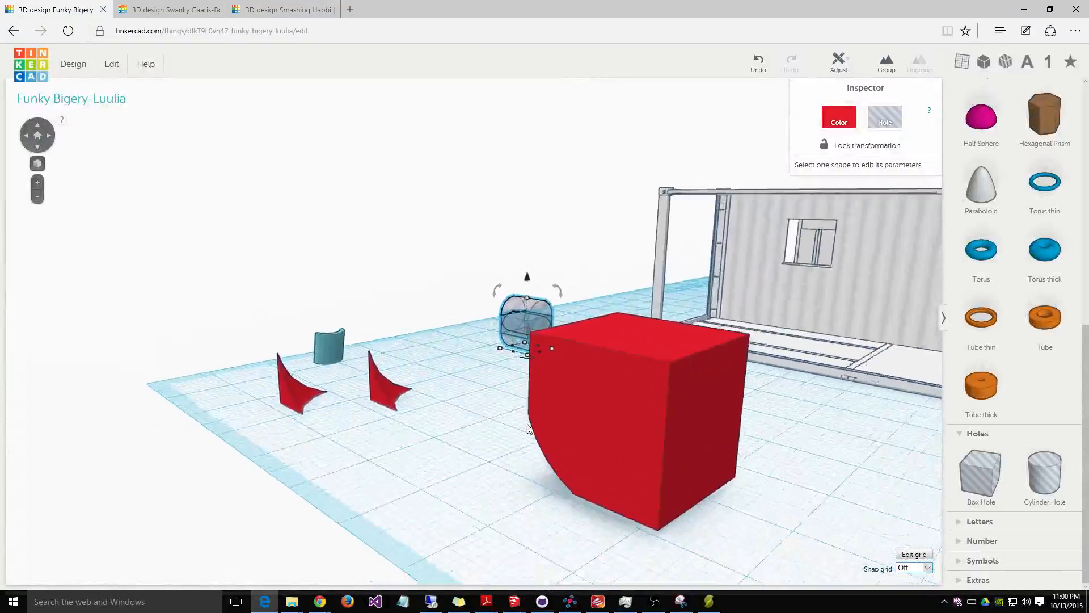
pyautogui.scroll(-1, 503, 442)
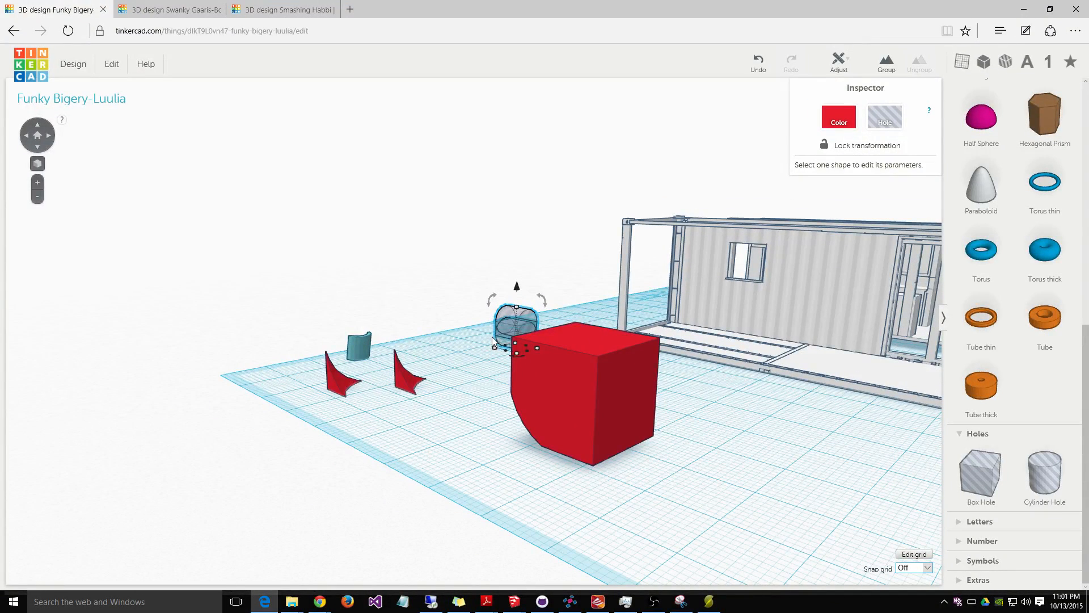
pyautogui.hotkey('ctrl', 'v')
pyautogui.moveTo(536, 318); pyautogui.dragTo(437, 367)
pyautogui.hotkey('ctrl', 'z')
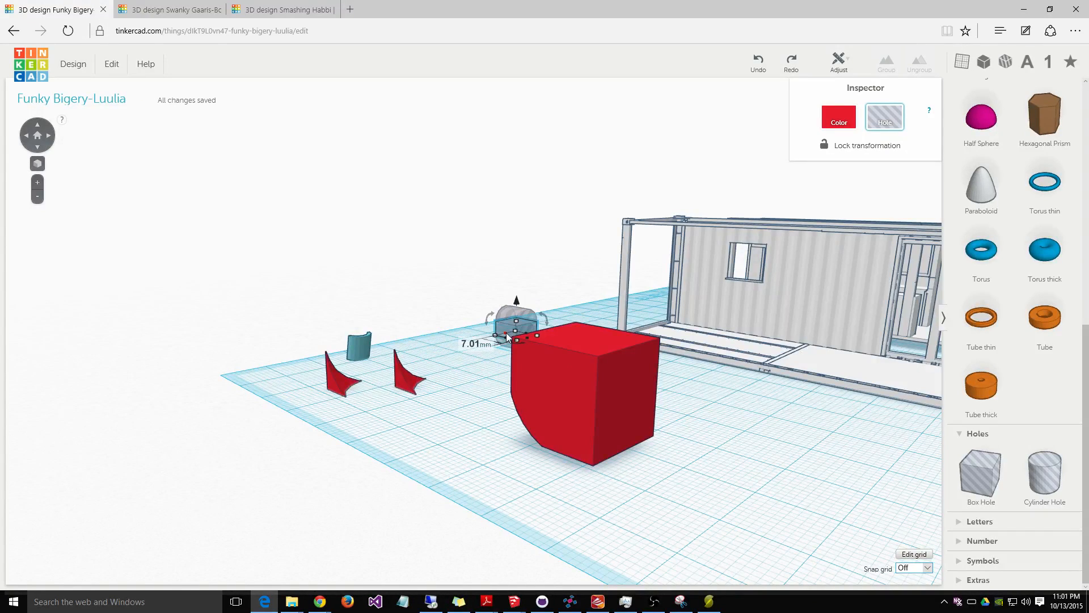
# Step: Duplicate the standalone stacked hole pieces together and place the copy at the near face of the red box
pyautogui.moveTo(450, 299); pyautogui.dragTo(515, 345, button='right')
pyautogui.moveTo(458, 261); pyautogui.dragTo(532, 341)
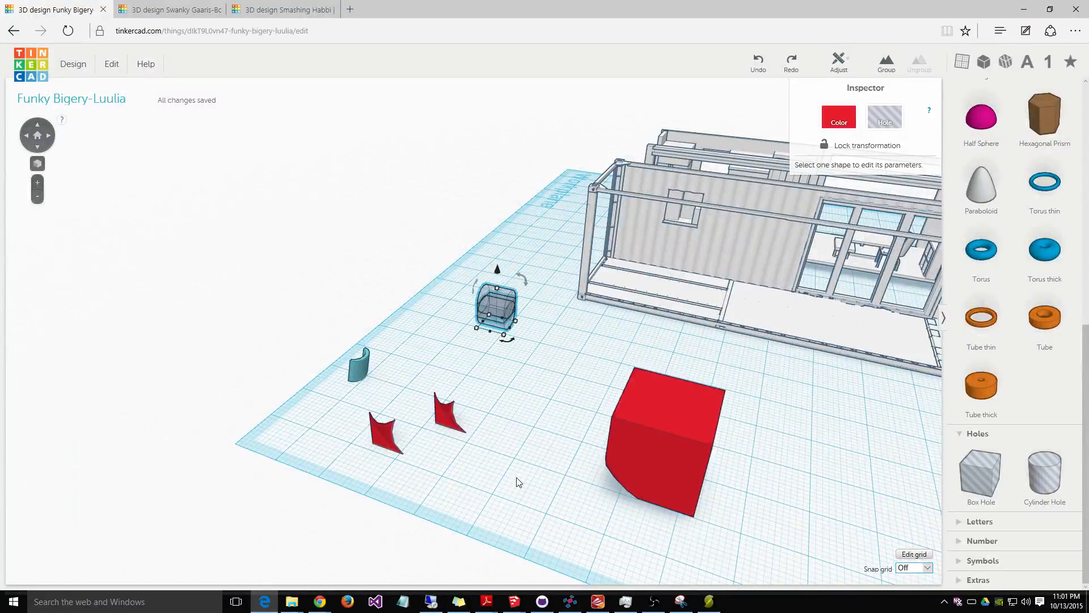
pyautogui.scroll(-5, 516, 479)
pyautogui.hotkey('ctrl', 'v')
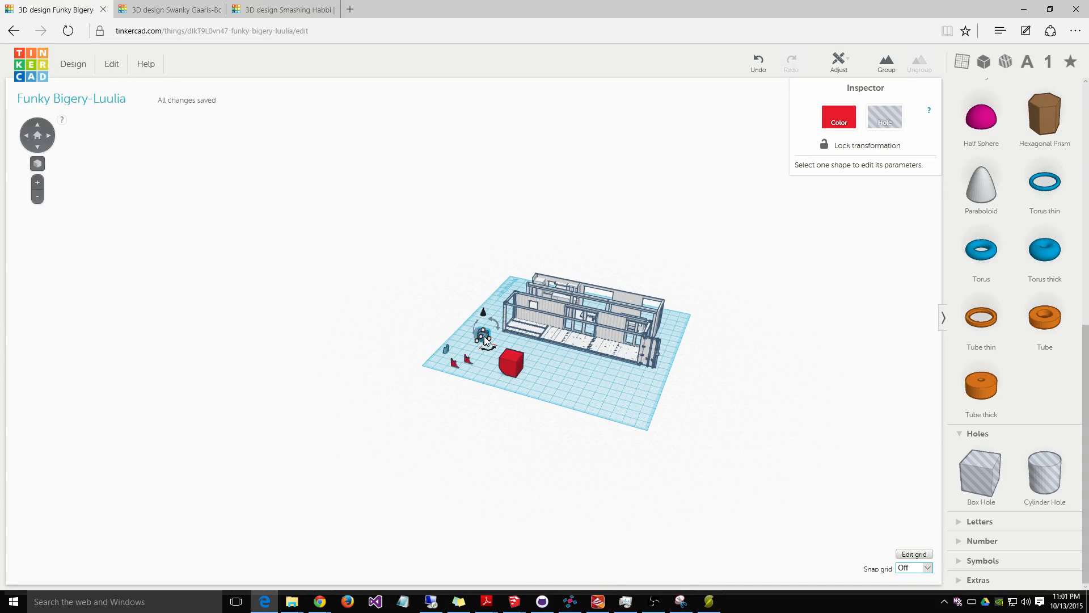
pyautogui.scroll(5, 471, 390)
pyautogui.moveTo(554, 263); pyautogui.dragTo(620, 563)
pyautogui.scroll(-5, 620, 562)
pyautogui.moveTo(492, 381); pyautogui.dragTo(551, 380)
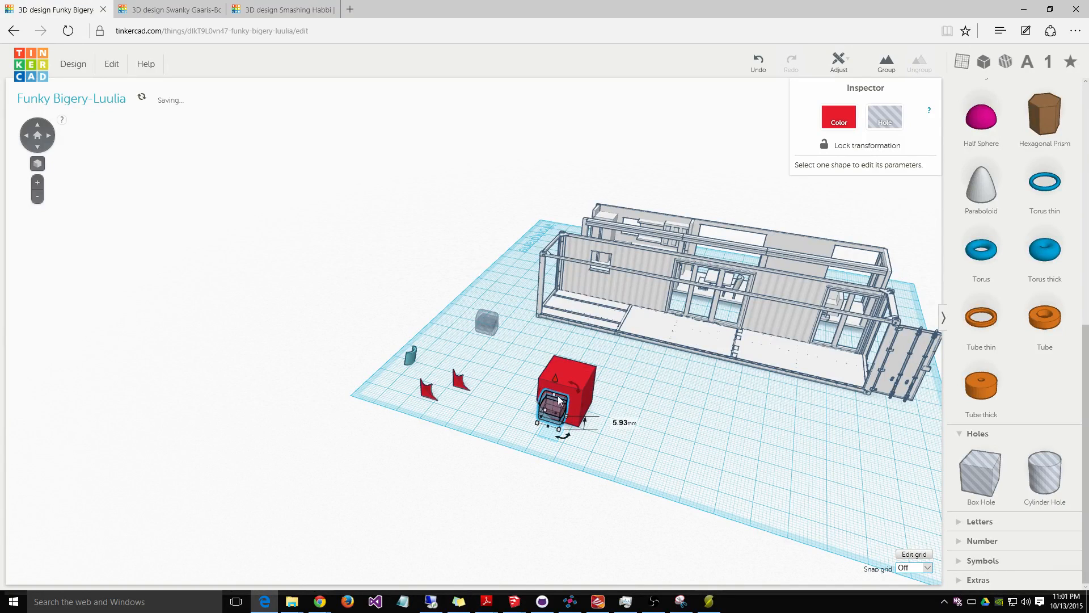
# Step: Rotate the copied hole pieces by -90° around the vertical axis
pyautogui.moveTo(564, 437); pyautogui.dragTo(590, 411)
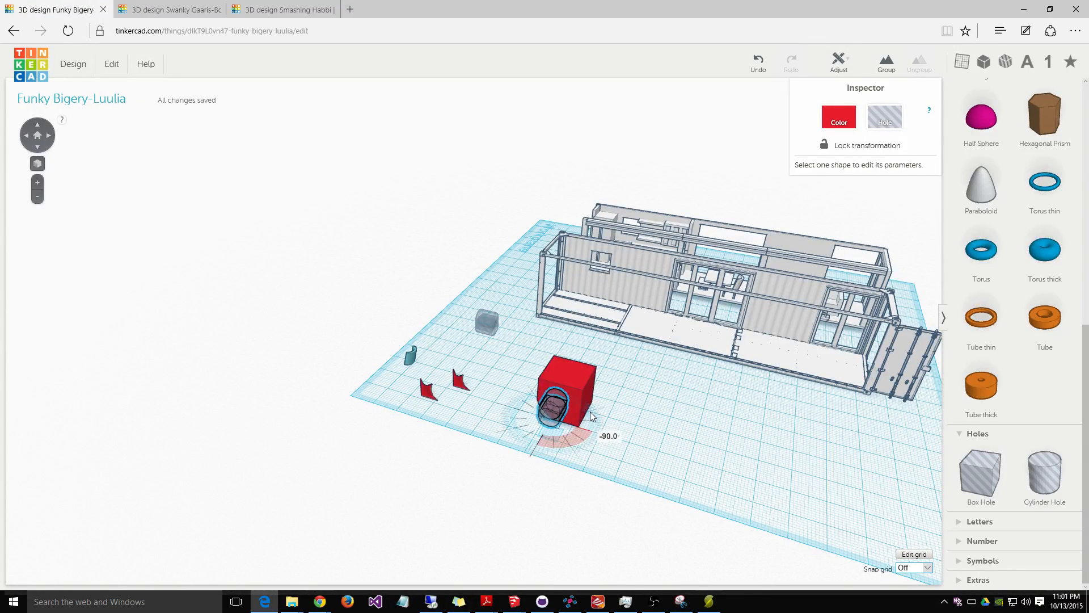
pyautogui.scroll(3, 590, 411)
pyautogui.moveTo(590, 418); pyautogui.dragTo(593, 319, button='right')
pyautogui.moveTo(752, 366); pyautogui.dragTo(753, 380)
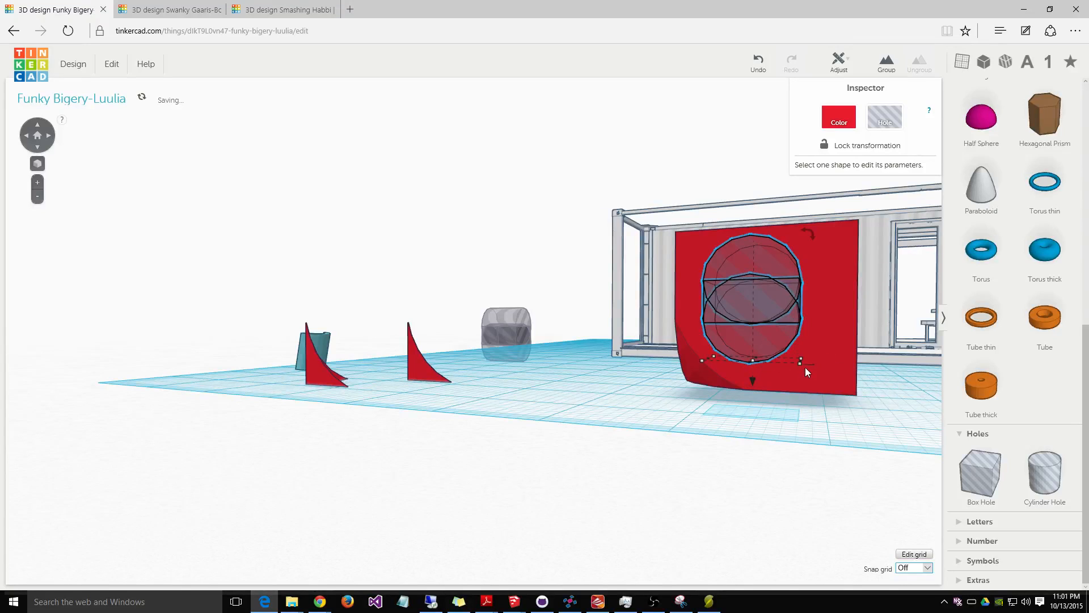
pyautogui.moveTo(744, 305)
pyautogui.mouseDown()
pyautogui.moveTo(758, 308)
pyautogui.moveTo(741, 312)
pyautogui.mouseUp()
pyautogui.hotkey('ctrl', 'z')
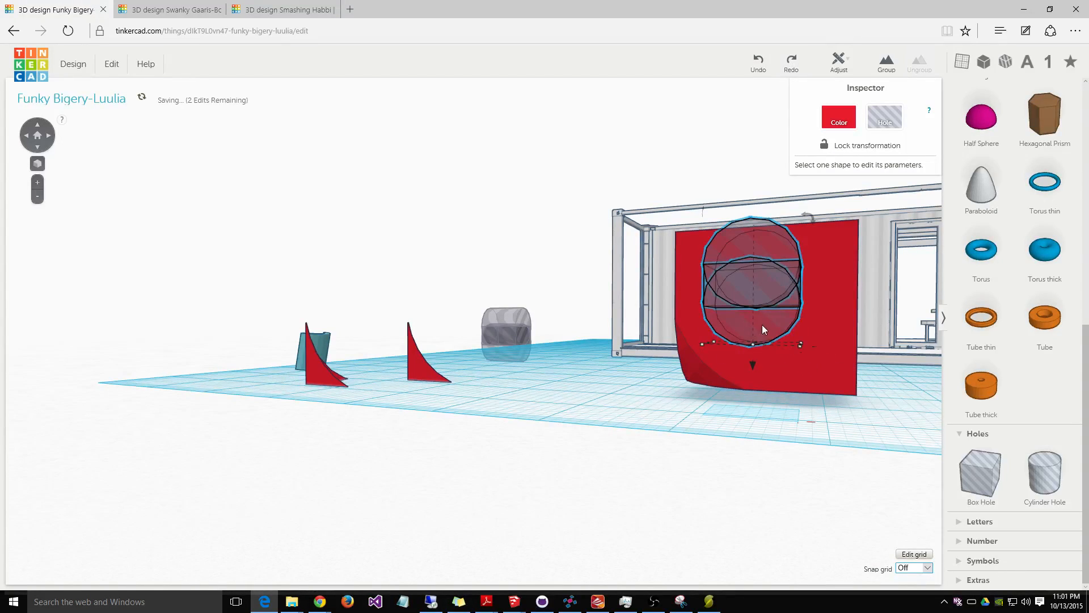
pyautogui.moveTo(752, 365); pyautogui.dragTo(757, 363)
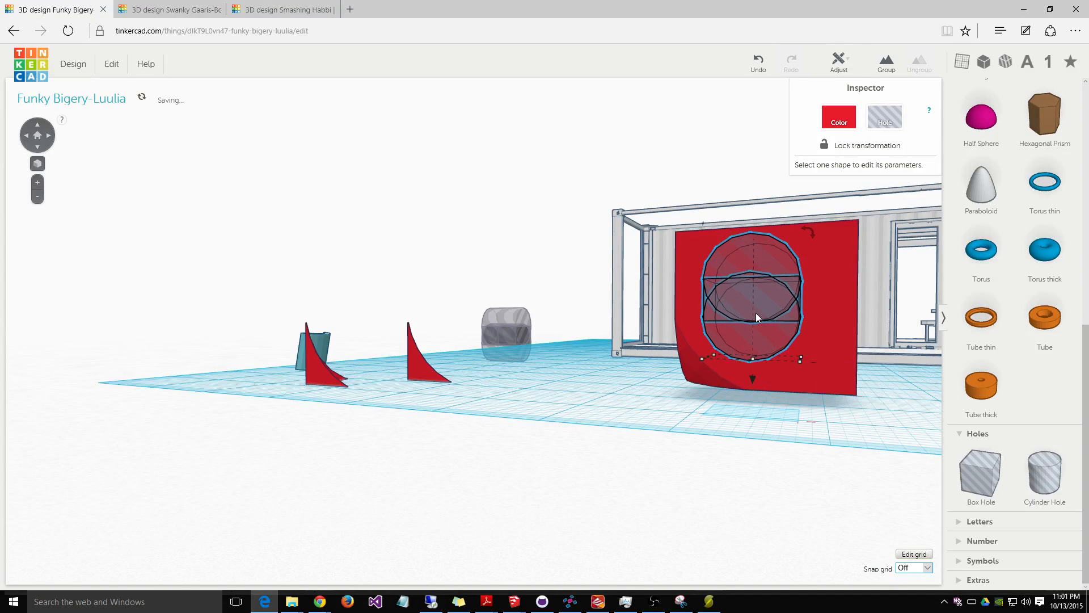
pyautogui.moveTo(757, 315); pyautogui.dragTo(763, 319)
pyautogui.hotkey('ctrl', 'z')
pyautogui.hotkey('ctrl', 'z')
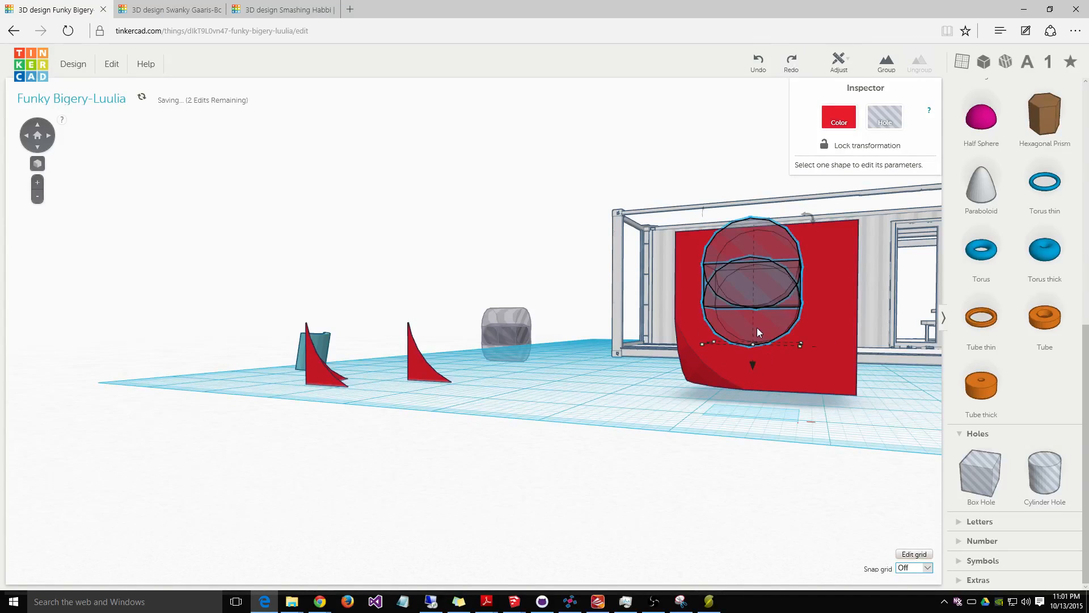
# Step: Lower the copied hole pieces to about 4.8 mm above the workplane and nudge them sideways across the box's face
pyautogui.moveTo(754, 365); pyautogui.dragTo(752, 379)
pyautogui.press('Right')
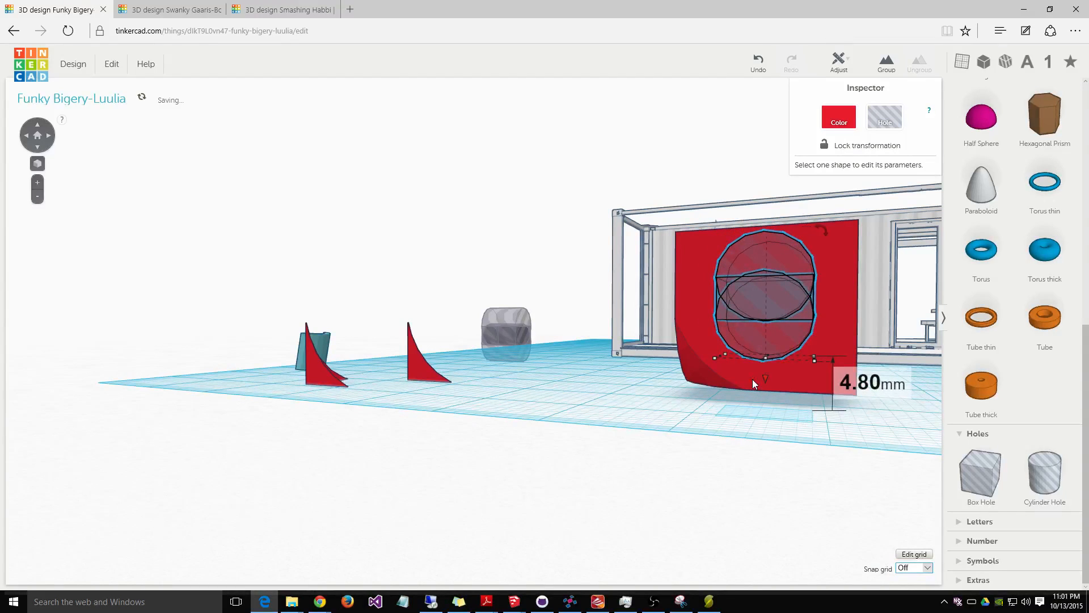
pyautogui.moveTo(669, 388); pyautogui.dragTo(621, 407, button='right')
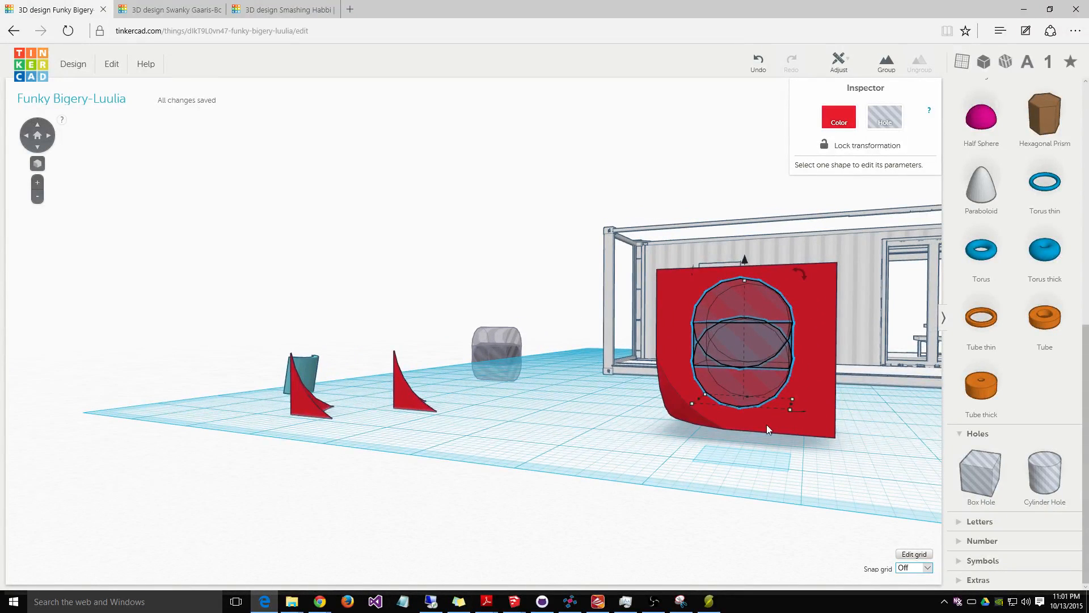
pyautogui.press('Right')
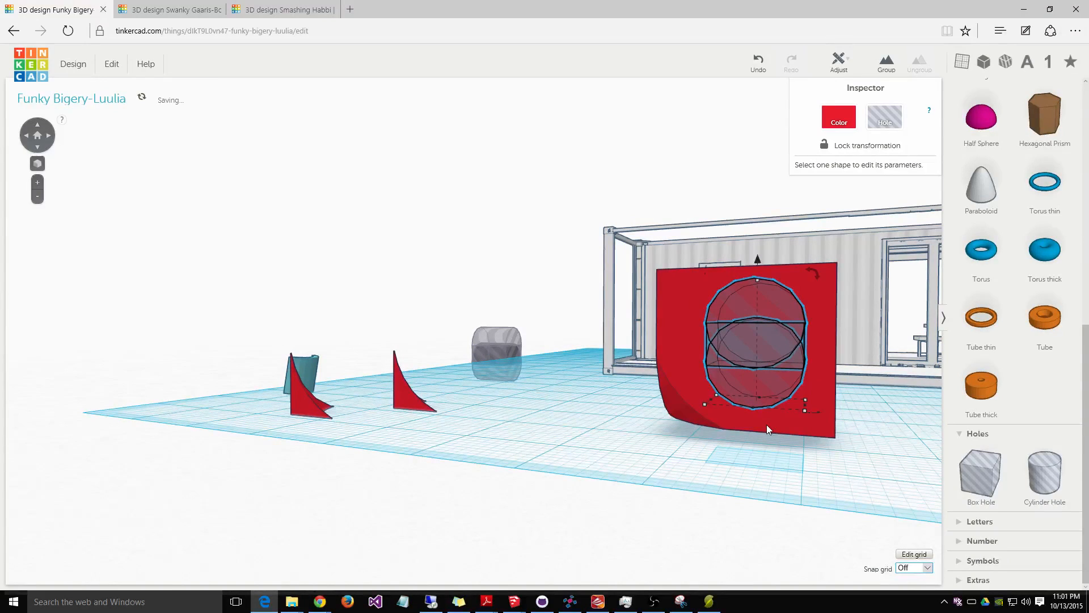
# Step: Reduce the width and height of the copied hole pieces and reposition them on the red box's face
pyautogui.moveTo(806, 405)
pyautogui.moveTo(805, 405); pyautogui.dragTo(798, 405)
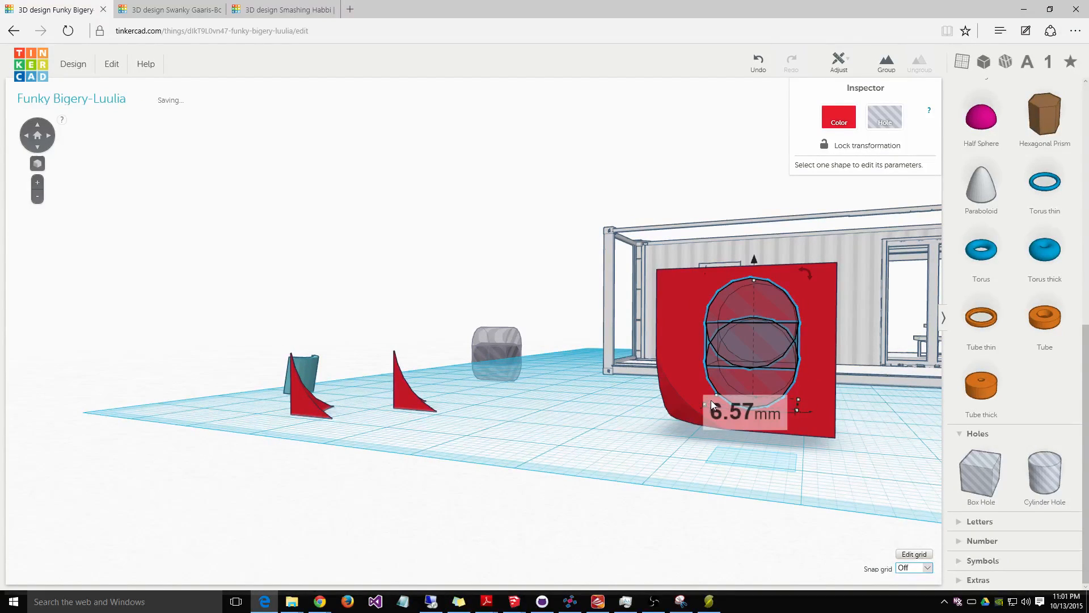
pyautogui.moveTo(709, 400); pyautogui.dragTo(703, 399)
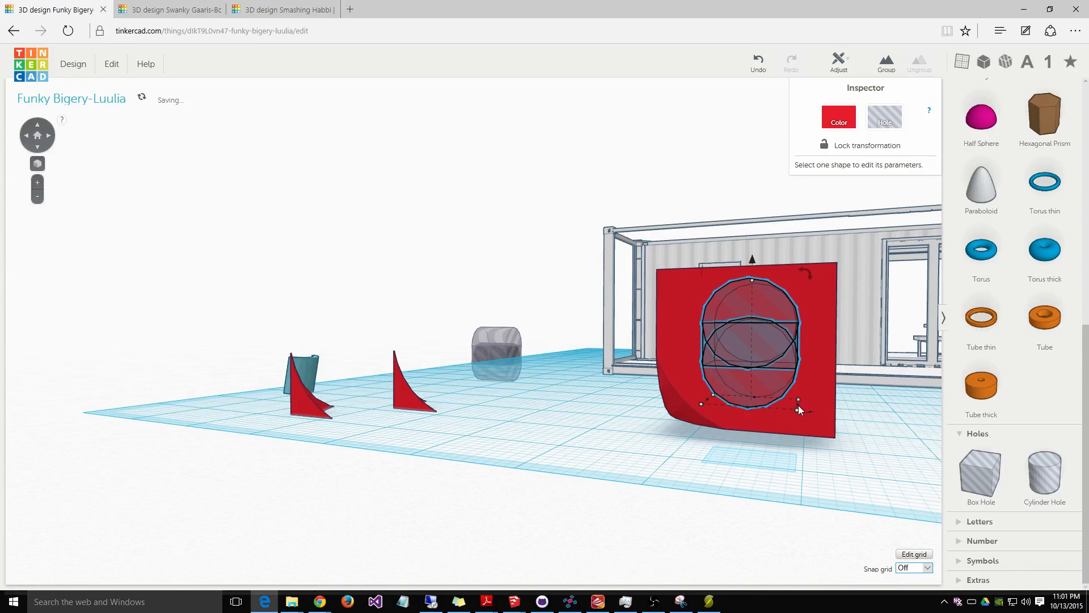
pyautogui.moveTo(799, 405); pyautogui.dragTo(791, 405)
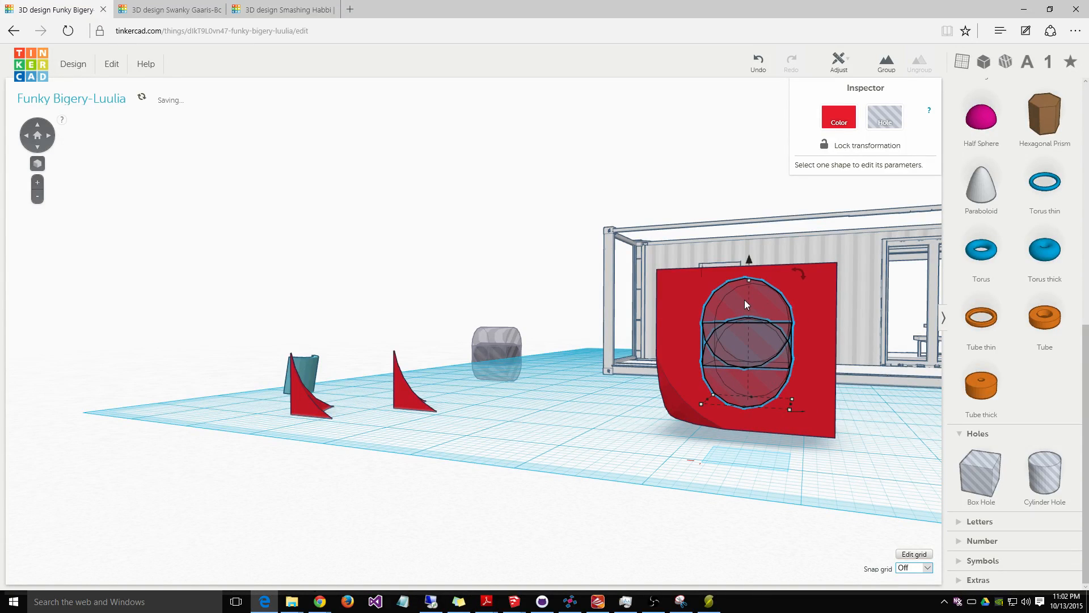
pyautogui.moveTo(748, 283); pyautogui.dragTo(747, 287)
pyautogui.moveTo(707, 398); pyautogui.dragTo(719, 401)
pyautogui.moveTo(793, 404); pyautogui.dragTo(789, 403)
pyautogui.moveTo(750, 293); pyautogui.dragTo(768, 301)
# Step: Nudge the copied hole pieces step by step into the red box until they are mostly embedded in its face
pyautogui.moveTo(872, 467); pyautogui.dragTo(797, 486, button='right')
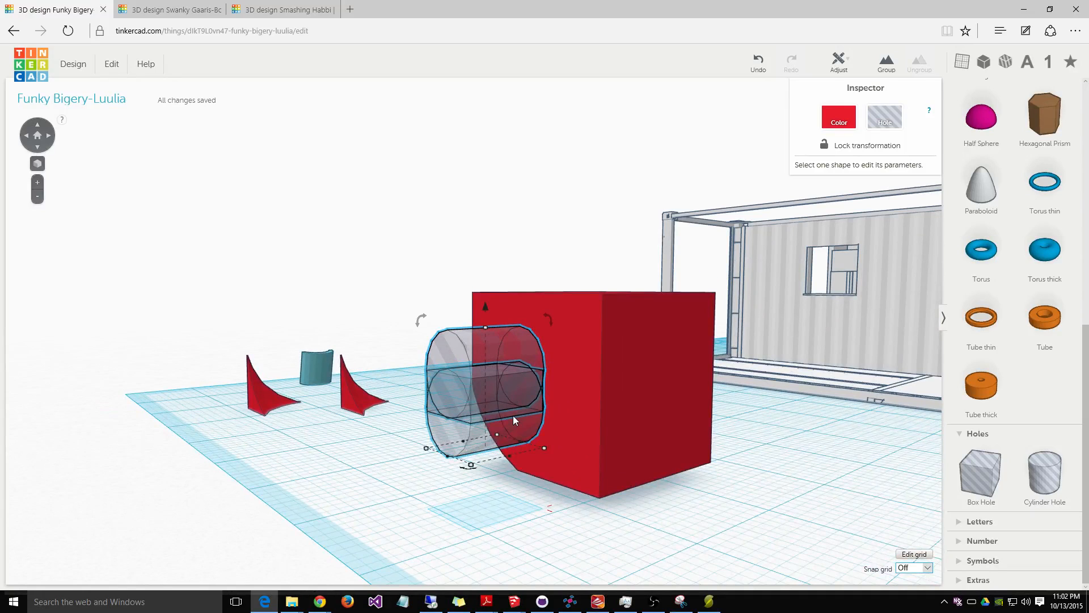
pyautogui.moveTo(511, 515); pyautogui.dragTo(461, 507, button='right')
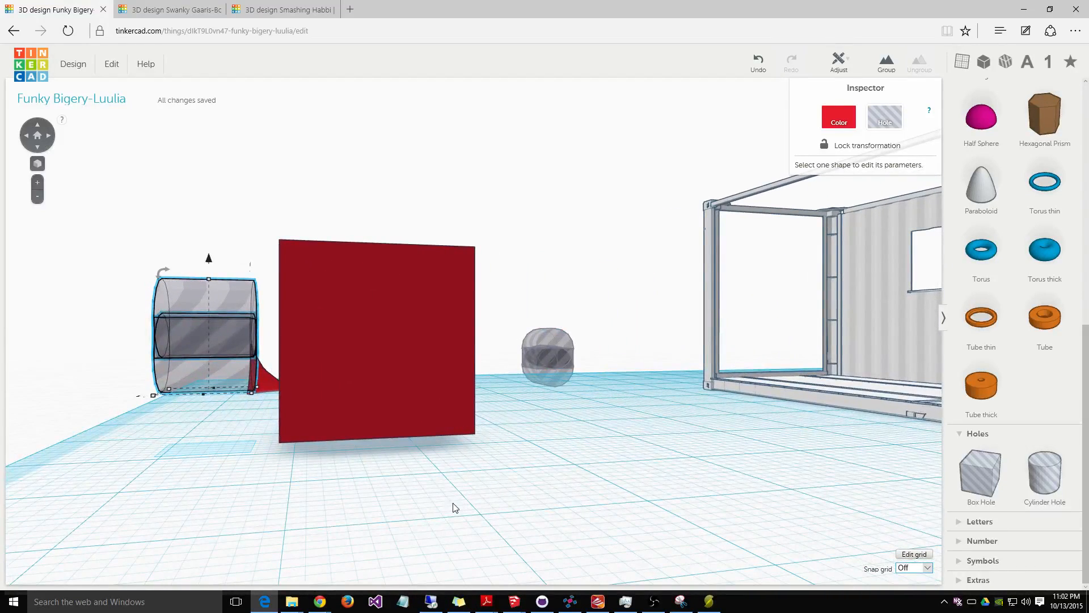
pyautogui.press('Right')
pyautogui.press('Right')
pyautogui.press('Right')
pyautogui.press('Right')
pyautogui.press('Right')
pyautogui.press('Right')
pyautogui.press('Right')
pyautogui.press('Right')
pyautogui.press('Right')
pyautogui.press('Right')
pyautogui.press('Right')
pyautogui.press('Right')
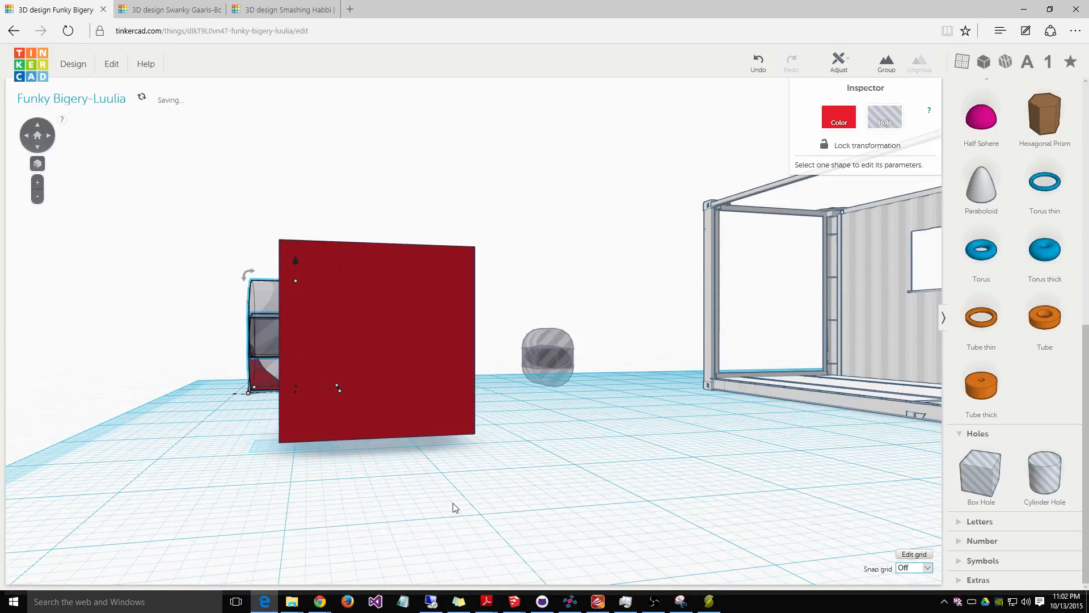
pyautogui.press('Right')
pyautogui.press('Right')
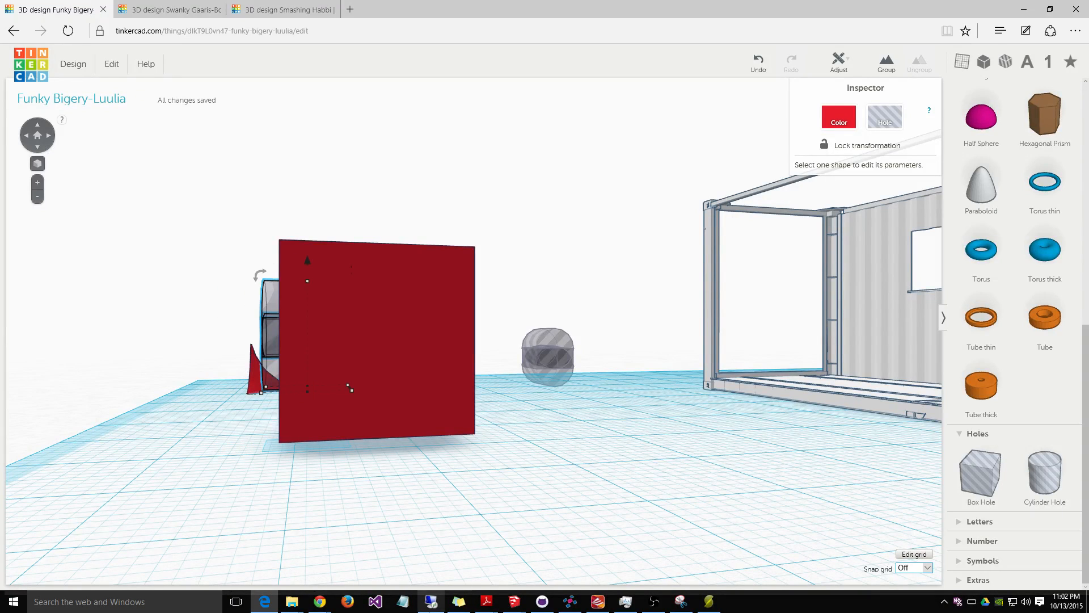
pyautogui.moveTo(348, 494); pyautogui.dragTo(438, 530, button='right')
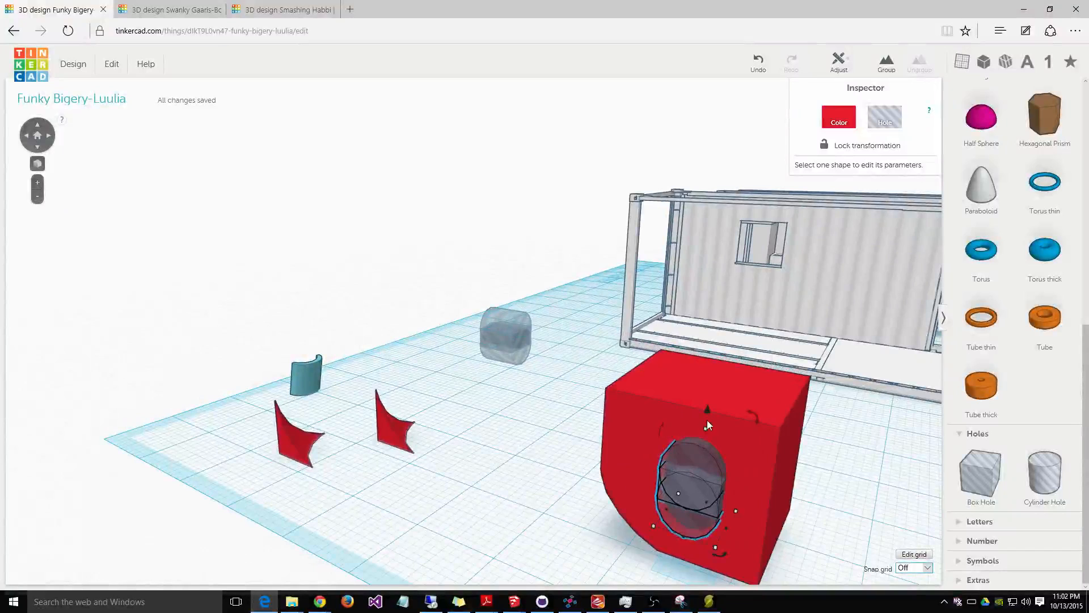
# Step: Group the red box with the embedded hole pieces to cut a second rounded opening in the face with the curved corner
pyautogui.scroll(-5, 621, 465)
pyautogui.moveTo(514, 347); pyautogui.dragTo(621, 458)
pyautogui.moveTo(737, 440); pyautogui.dragTo(712, 457, button='right')
pyautogui.click(891, 67)
pyautogui.moveTo(609, 514); pyautogui.dragTo(679, 472, button='right')
pyautogui.click(732, 406)
pyautogui.moveTo(732, 406); pyautogui.dragTo(706, 413, button='right')
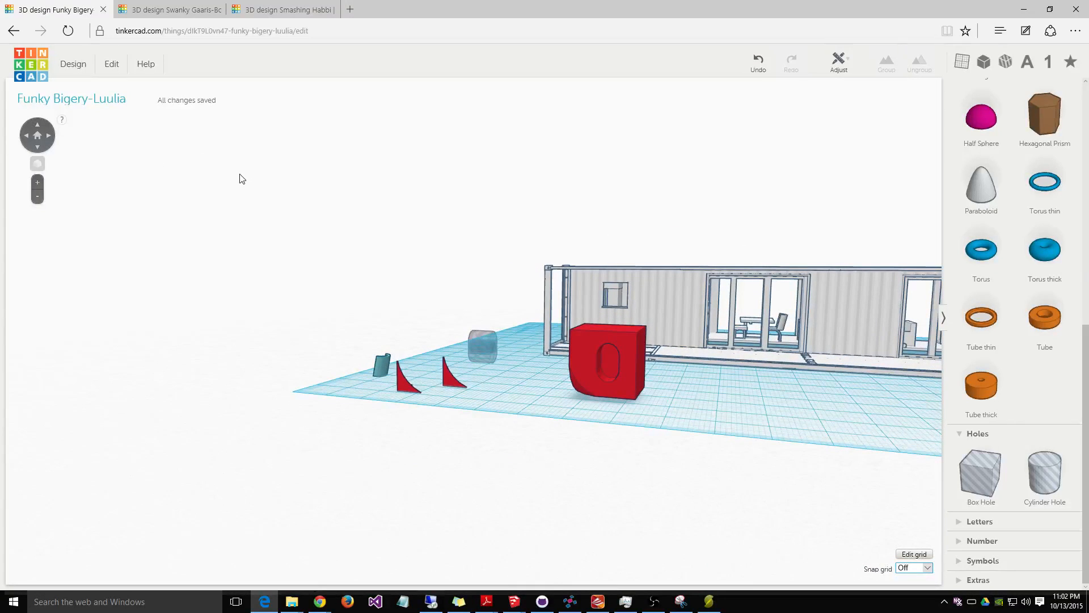
pyautogui.moveTo(380, 220); pyautogui.dragTo(670, 454, button='right')
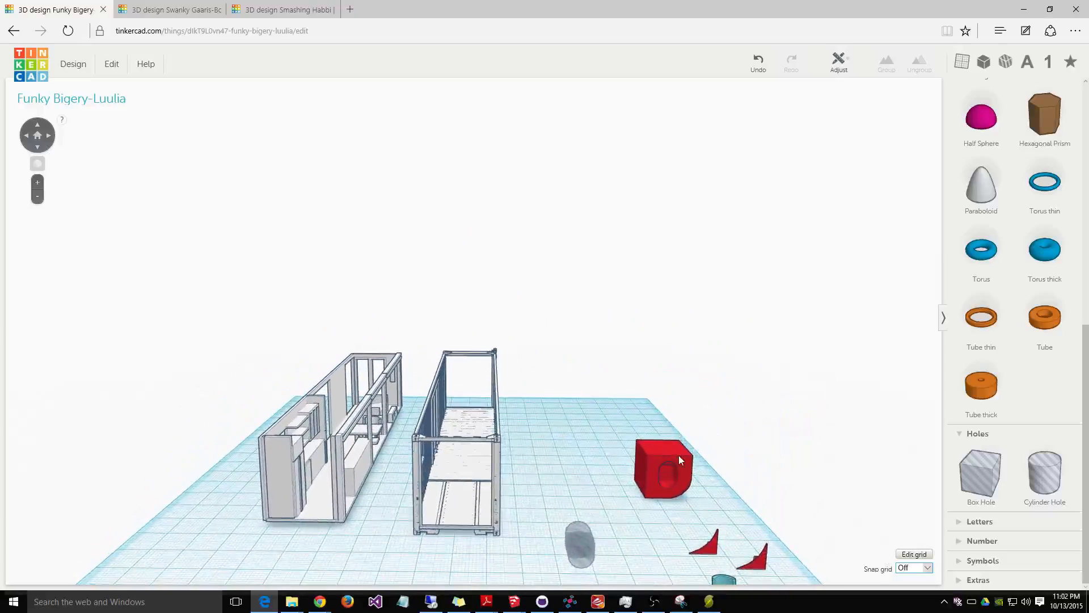
# Step: Download only the selected red box with its rounded openings as an STL file
pyautogui.click(676, 455)
pyautogui.moveTo(718, 512)
pyautogui.mouseDown(button='right')
pyautogui.moveTo(659, 475)
pyautogui.moveTo(720, 510)
pyautogui.mouseUp(button='right')
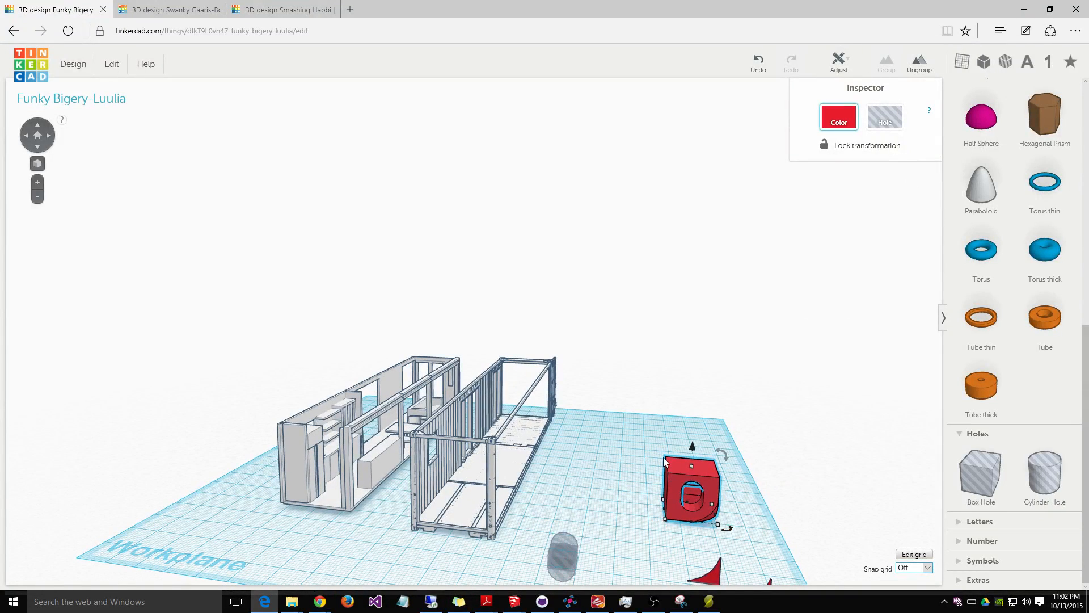
pyautogui.moveTo(666, 520)
pyautogui.scroll(7, 1008, 163)
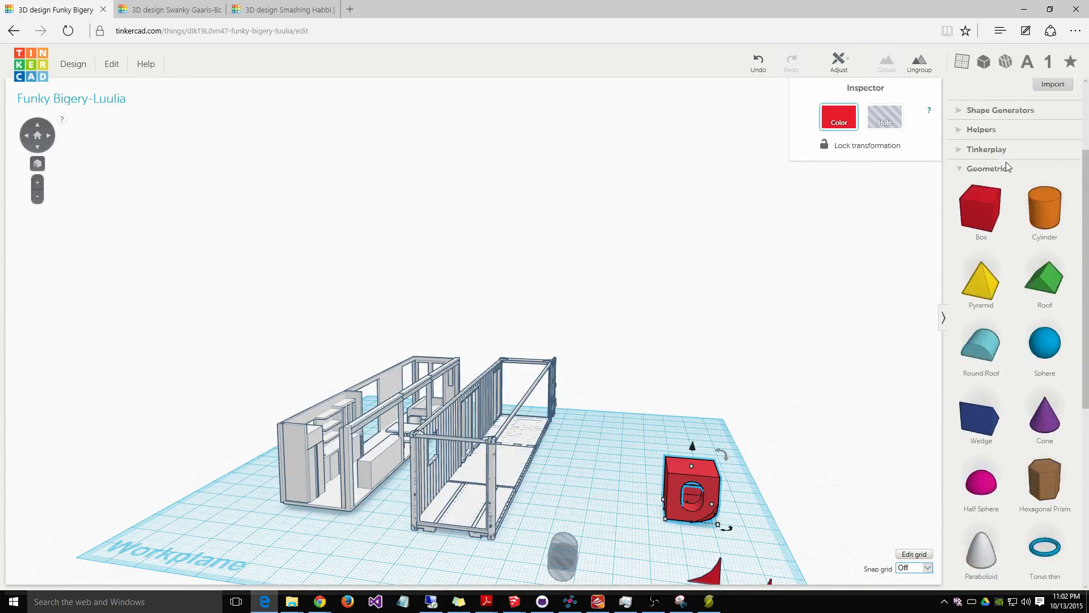
pyautogui.click(73, 63)
pyautogui.click(134, 165)
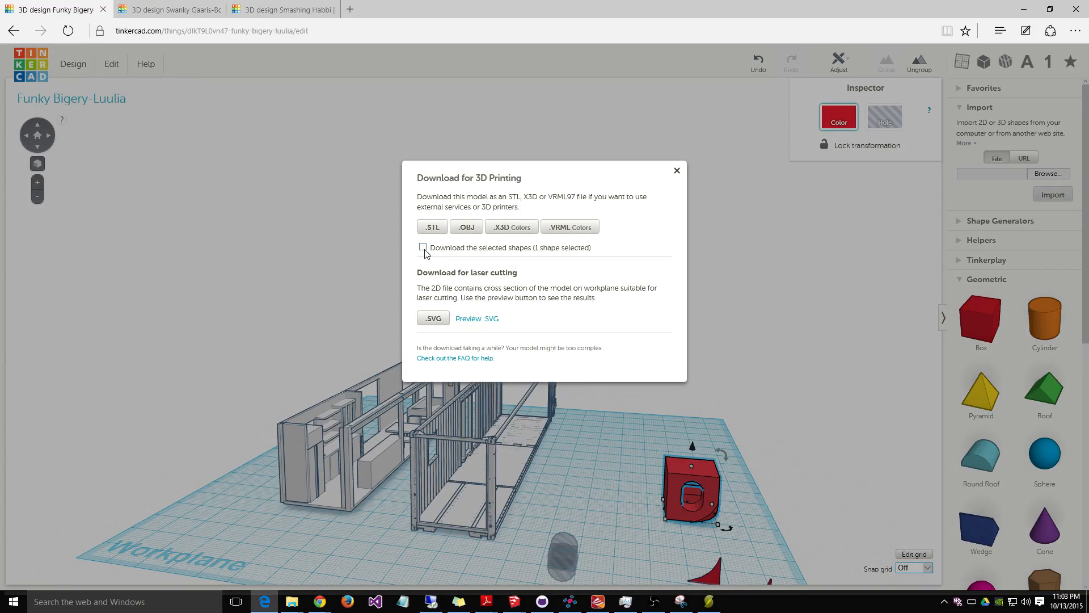
pyautogui.click(431, 227)
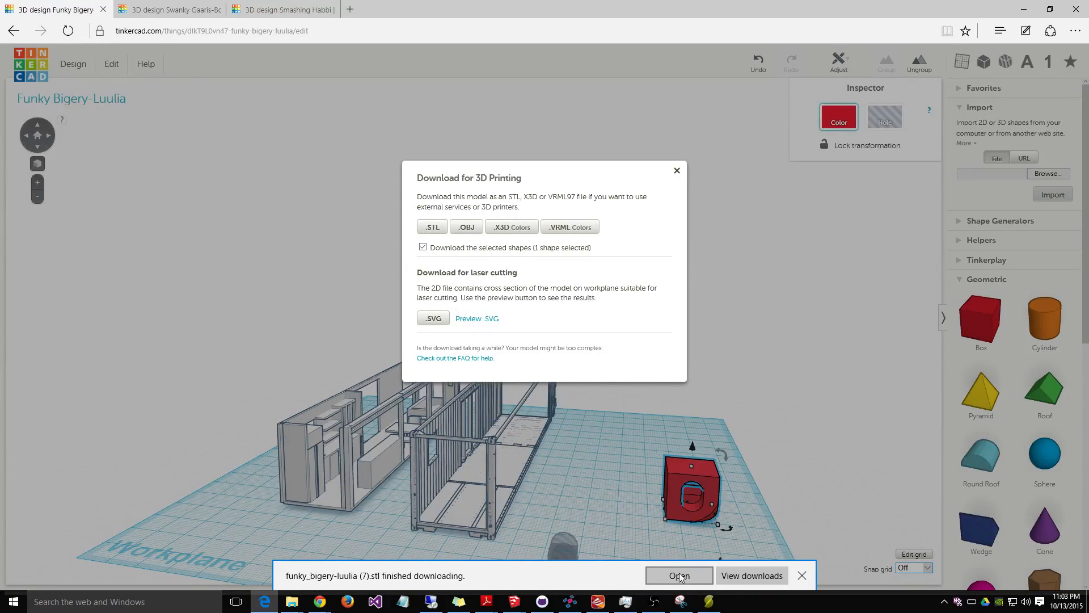
# Step: Open the folder holding the downloaded STL and close the 3D printing download dialog
pyautogui.click(753, 575)
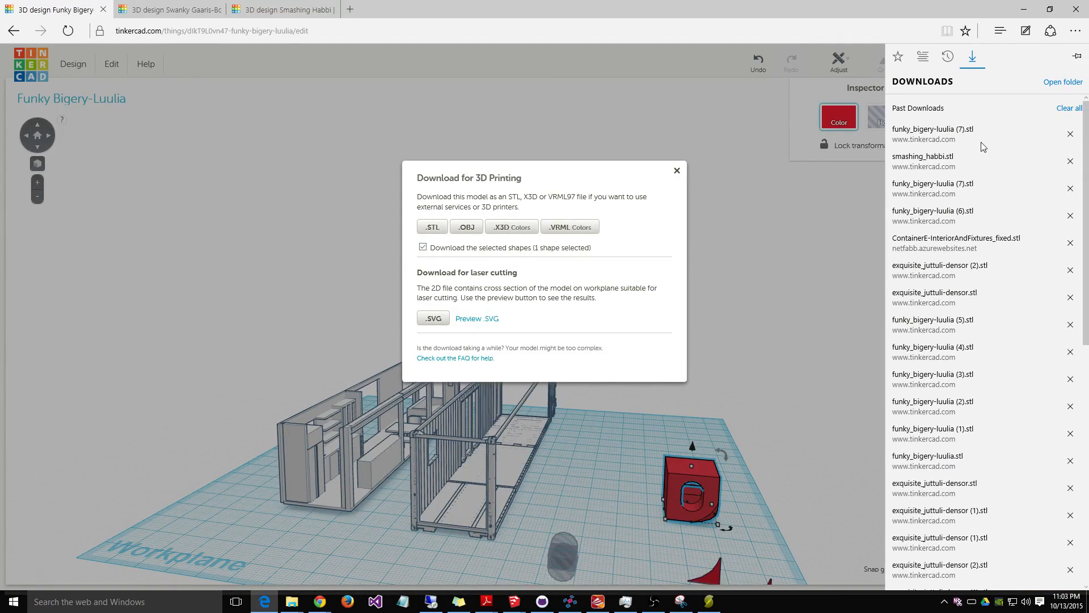
pyautogui.click(1062, 83)
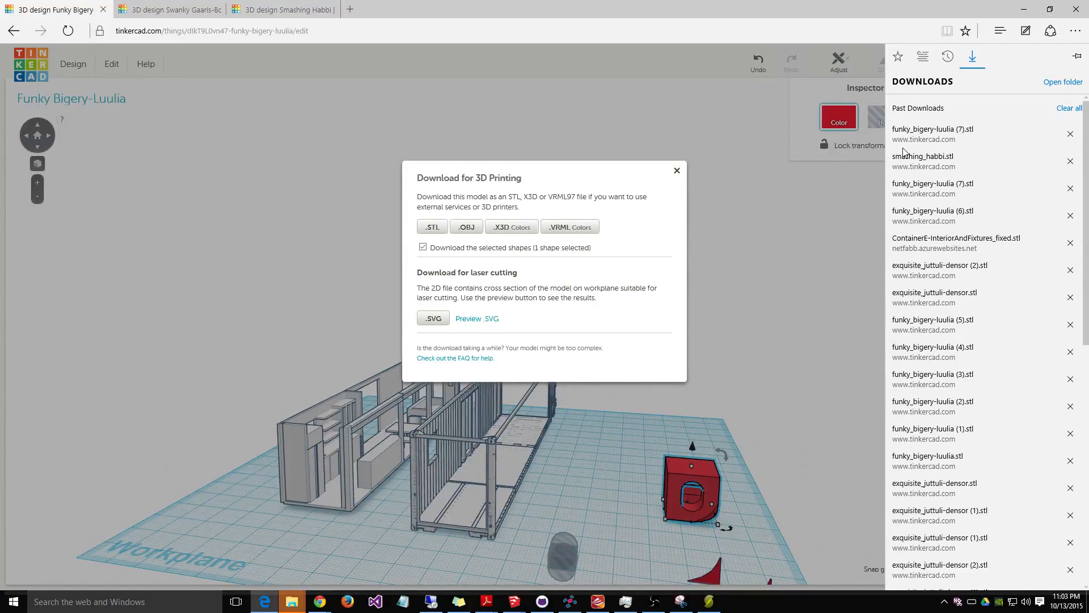
pyautogui.click(678, 172)
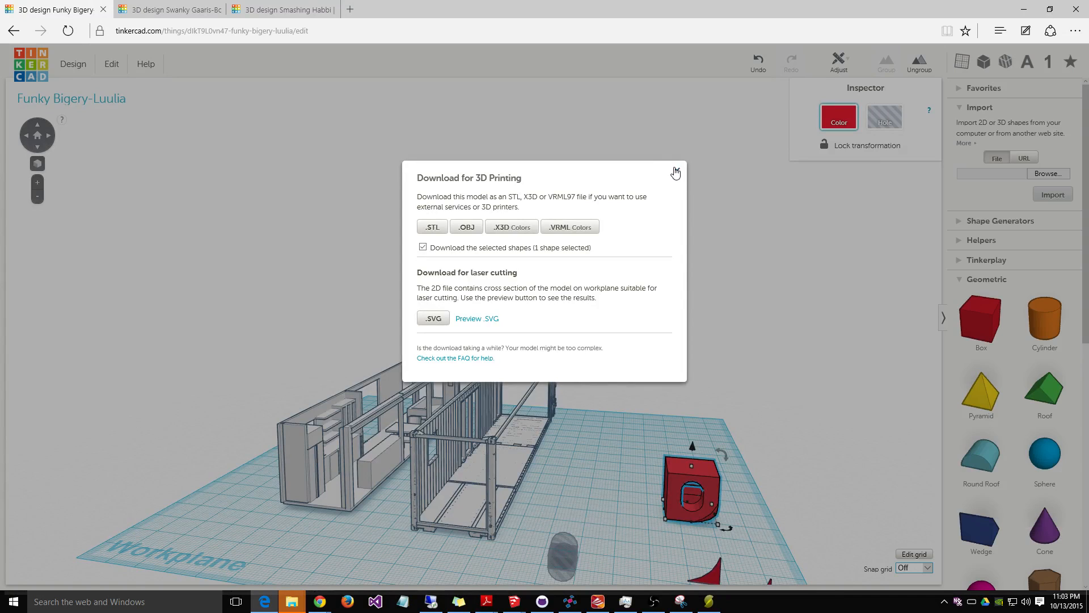
pyautogui.click(677, 172)
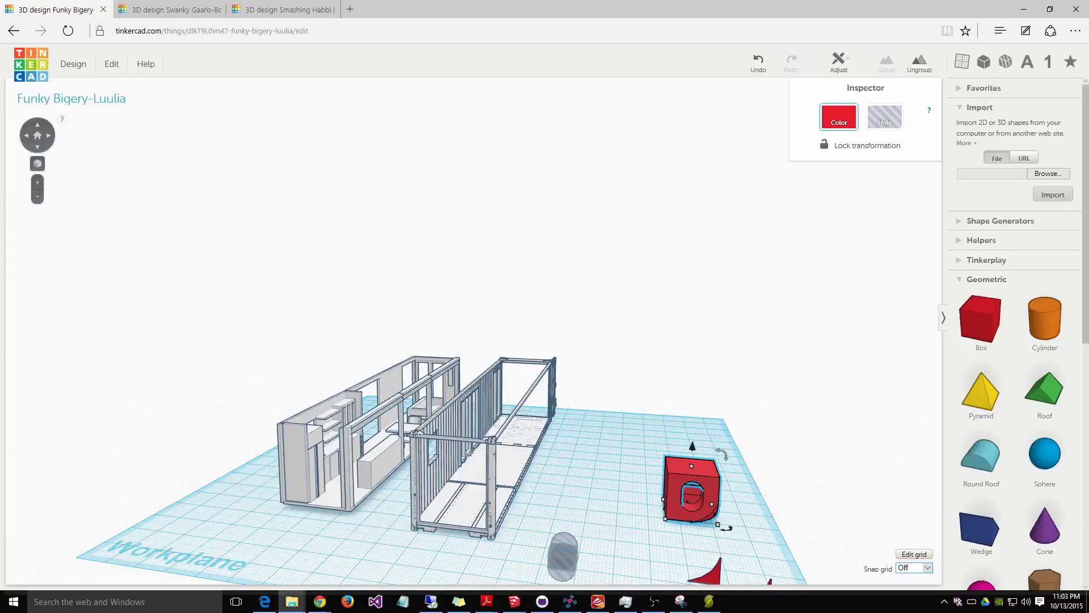
# Step: Launch MeshLab and import funky_bigery-luulia (7).stl from Downloads with duplicated vertices unified
pyautogui.click(13, 601)
pyautogui.click(221, 520)
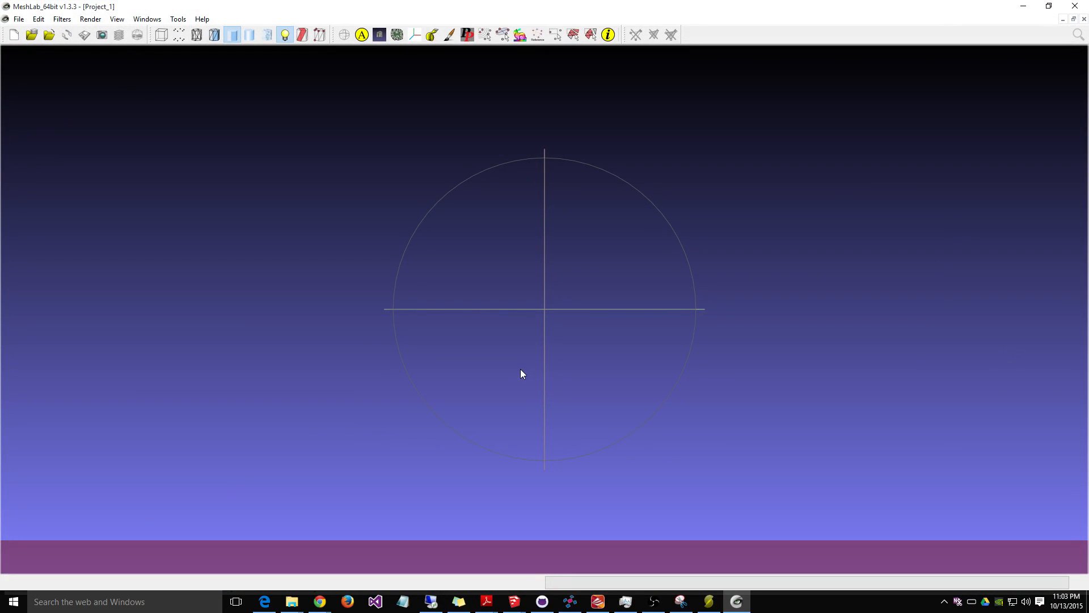
pyautogui.click(18, 19)
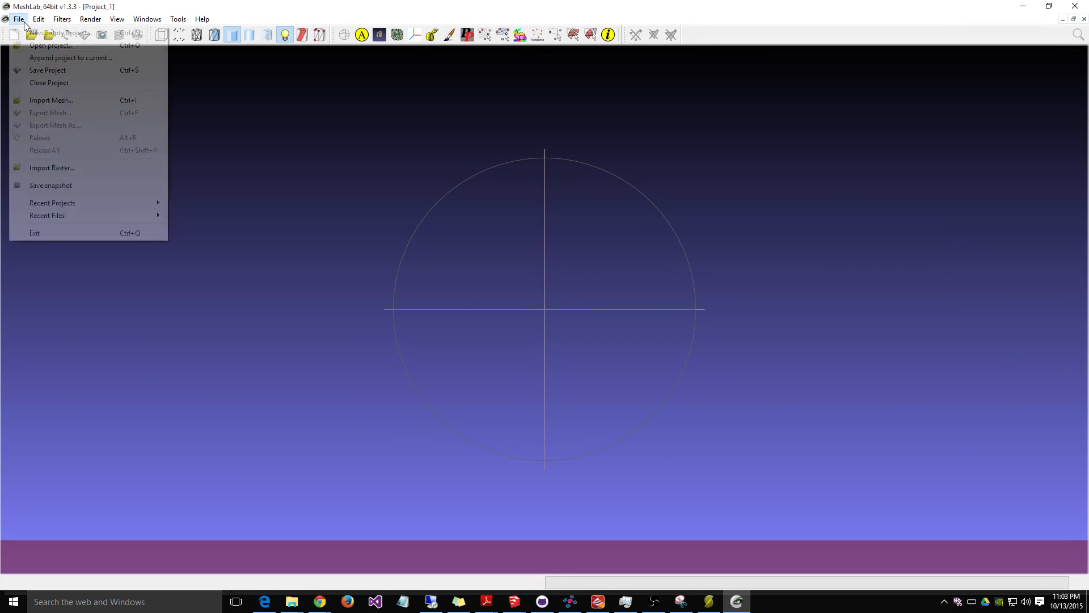
pyautogui.click(51, 101)
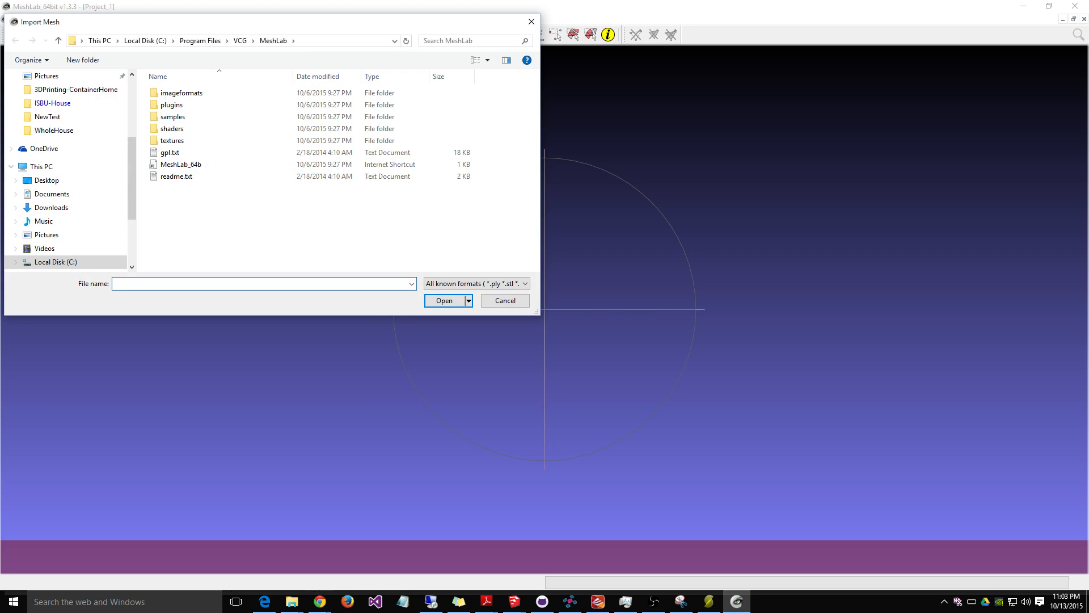
pyautogui.scroll(4, 129, 142)
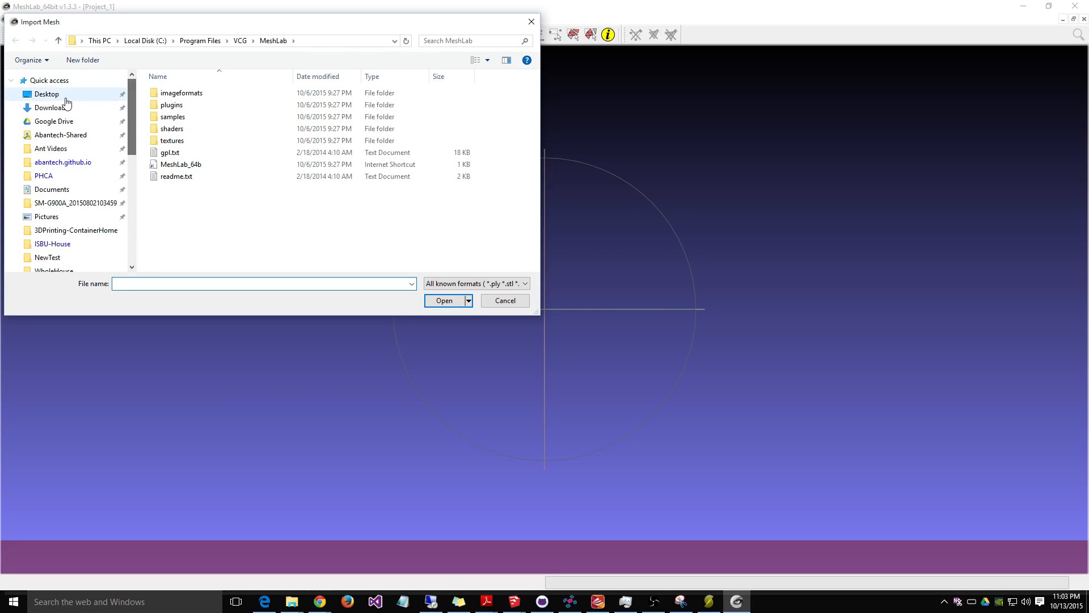
pyautogui.click(56, 108)
pyautogui.click(227, 94)
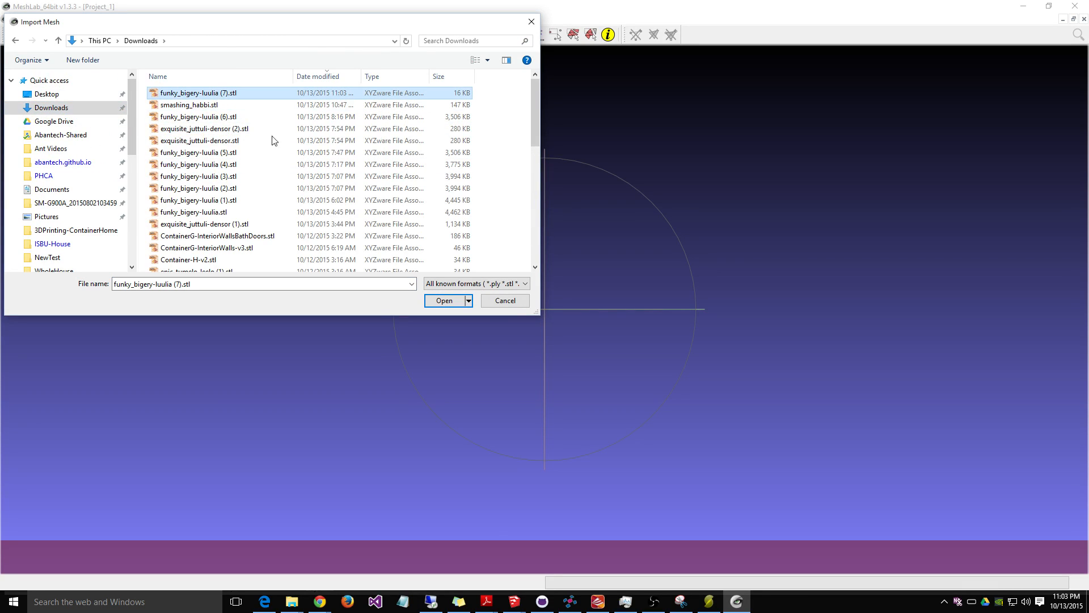
pyautogui.click(447, 302)
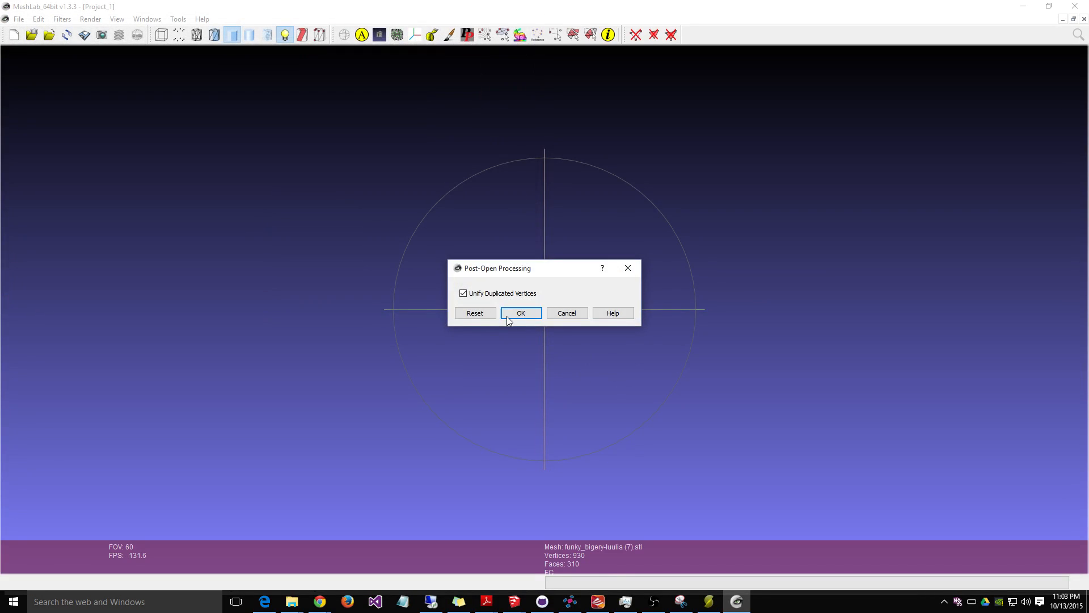
pyautogui.click(513, 315)
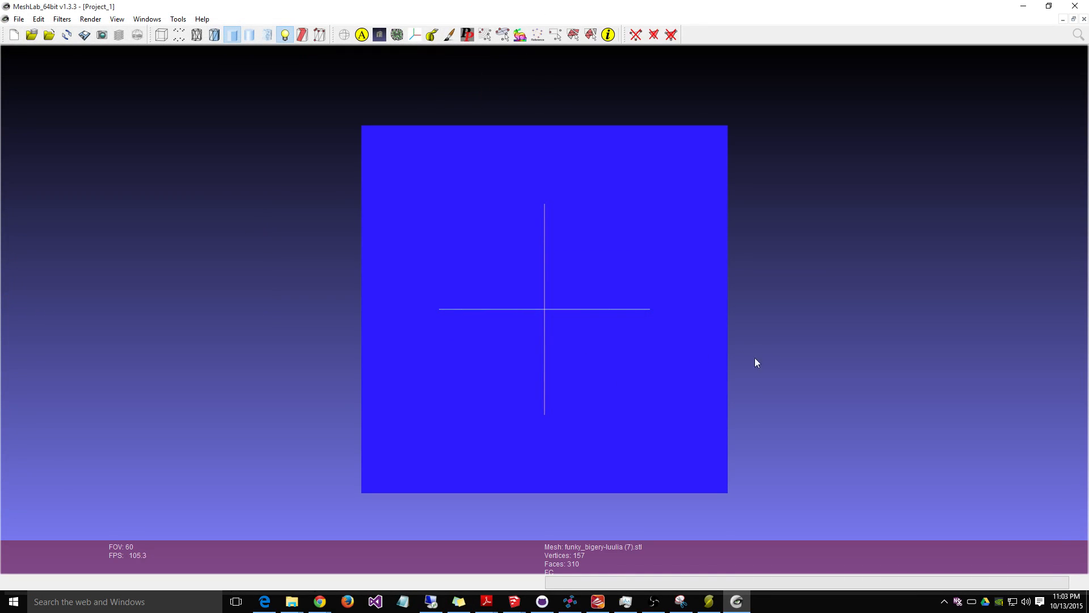
# Step: Examine the imported box mesh from several angles, checking the rounded openings cut into its faces
pyautogui.moveTo(767, 349); pyautogui.dragTo(650, 376)
pyautogui.scroll(1, 641, 369)
pyautogui.scroll(-1, 641, 369)
pyautogui.scroll(2, 641, 369)
pyautogui.scroll(-1, 684, 361)
pyautogui.scroll(-2, 684, 353)
pyautogui.moveTo(684, 354); pyautogui.dragTo(560, 369, button='middle')
pyautogui.scroll(-4, 560, 370)
pyautogui.scroll(5, 563, 366)
pyautogui.scroll(4, 562, 365)
pyautogui.scroll(-4, 564, 363)
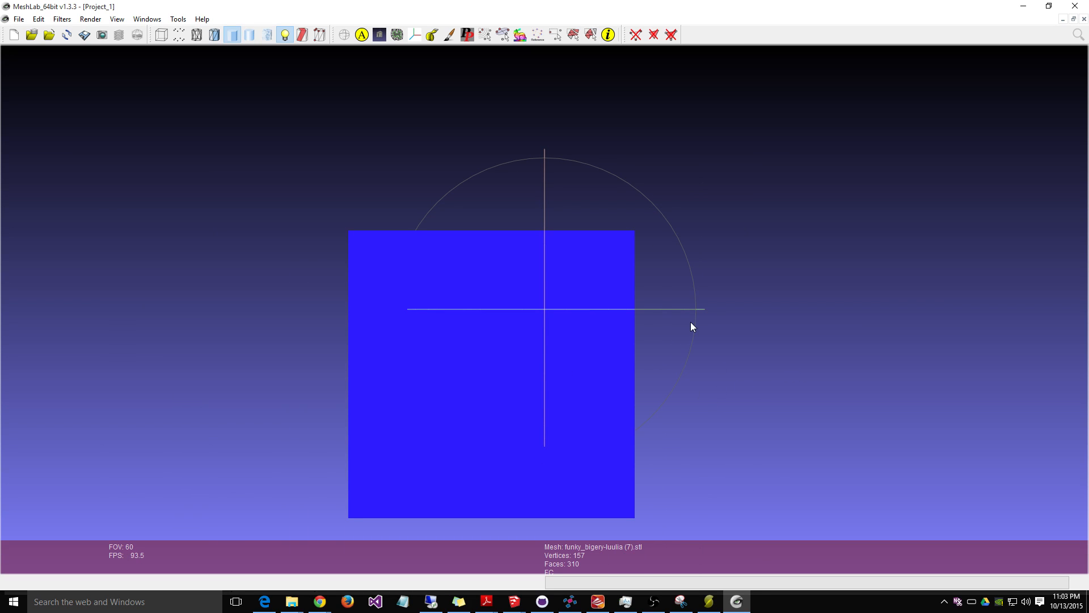
pyautogui.moveTo(692, 309); pyautogui.dragTo(566, 67)
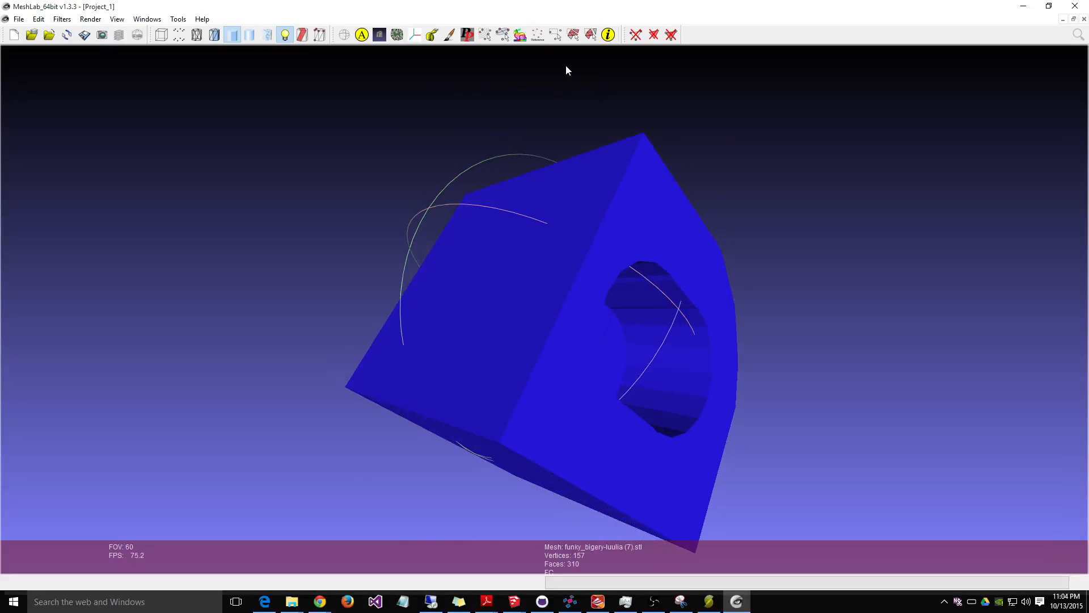
pyautogui.moveTo(651, 386); pyautogui.dragTo(697, 363)
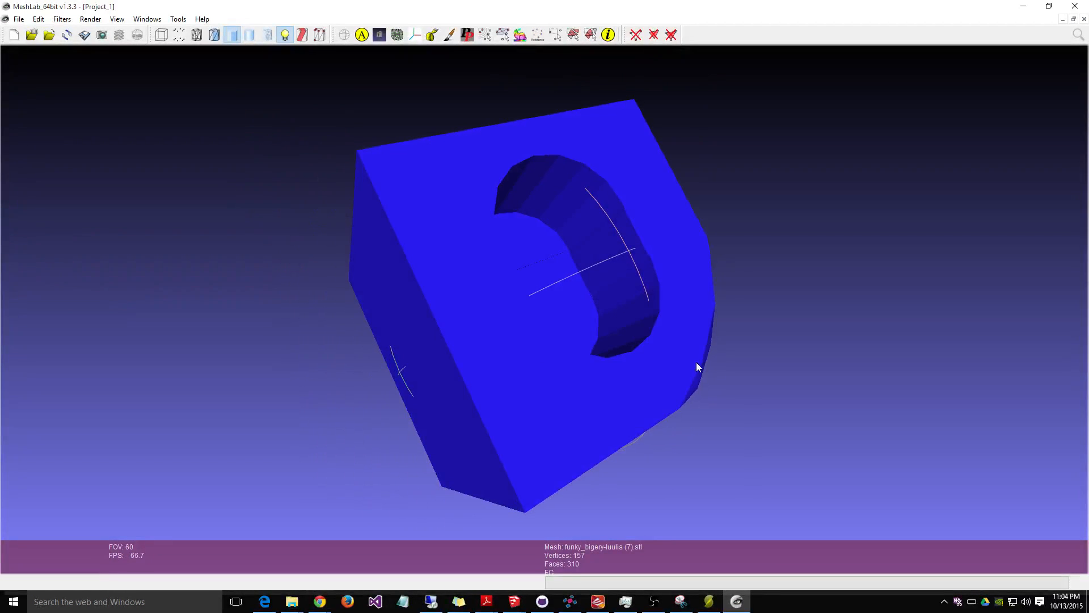
# Step: Close MeshLab without exporting the mesh
pyautogui.click(19, 18)
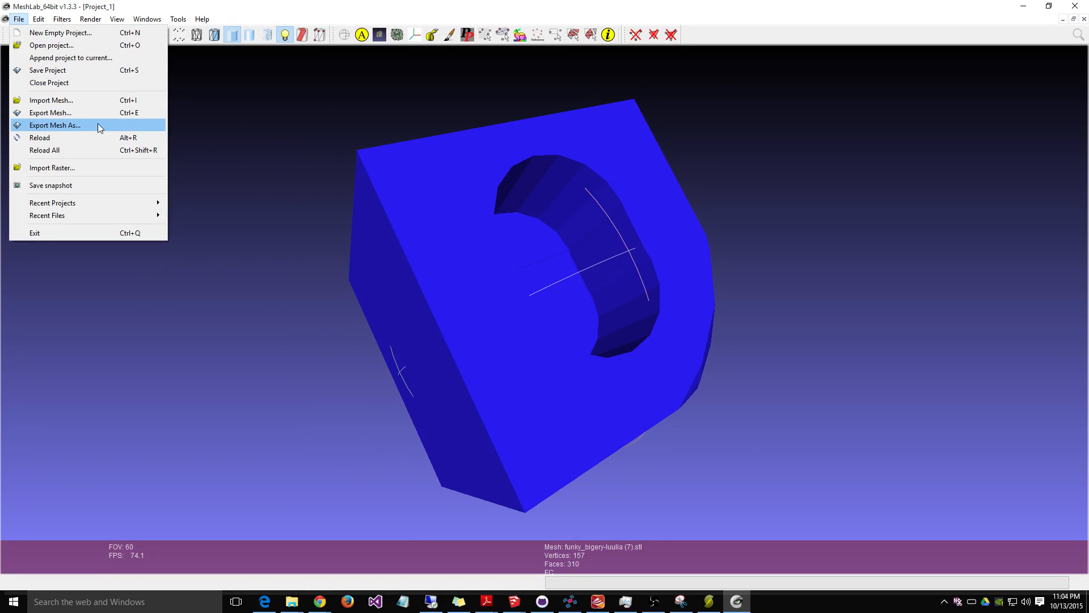
pyautogui.click(278, 104)
pyautogui.click(1075, 7)
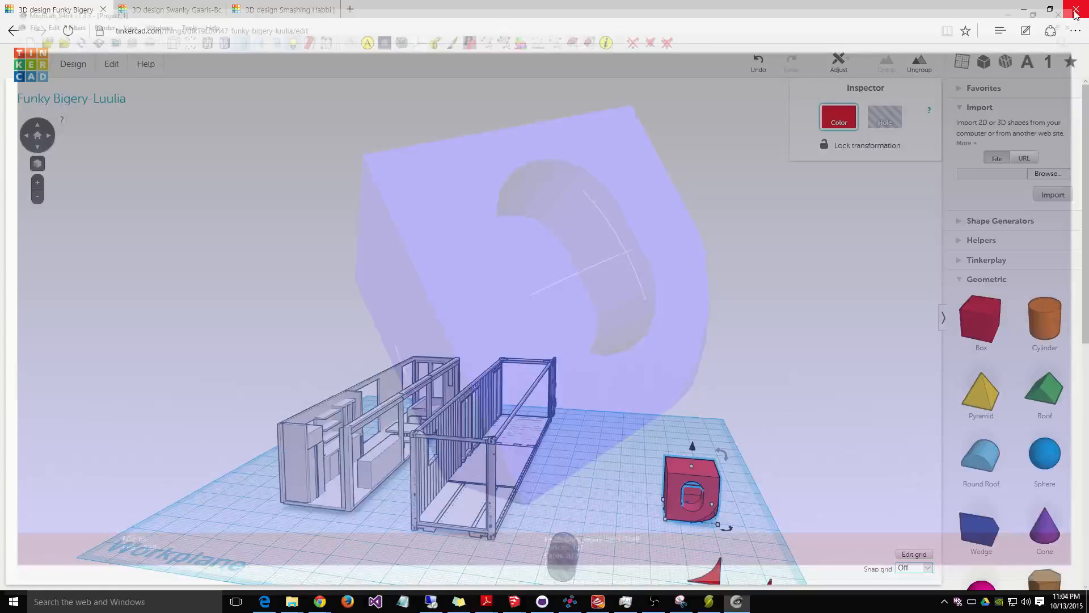
# Step: Switch to netfabb Basic and add funky_bigery-luulia (7).stl from Downloads as a part
pyautogui.click(14, 603)
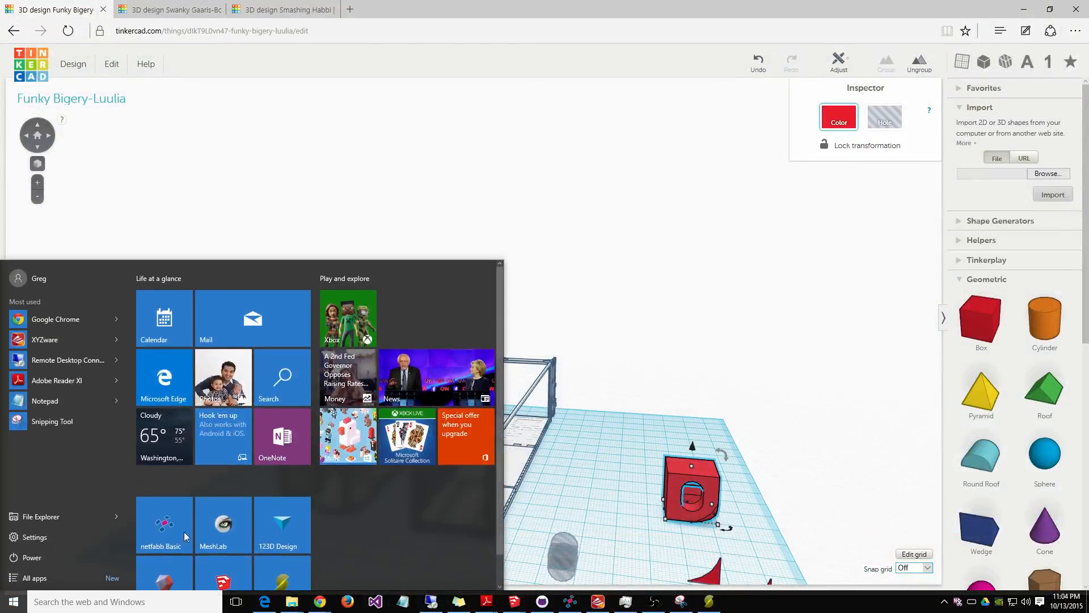
pyautogui.click(569, 606)
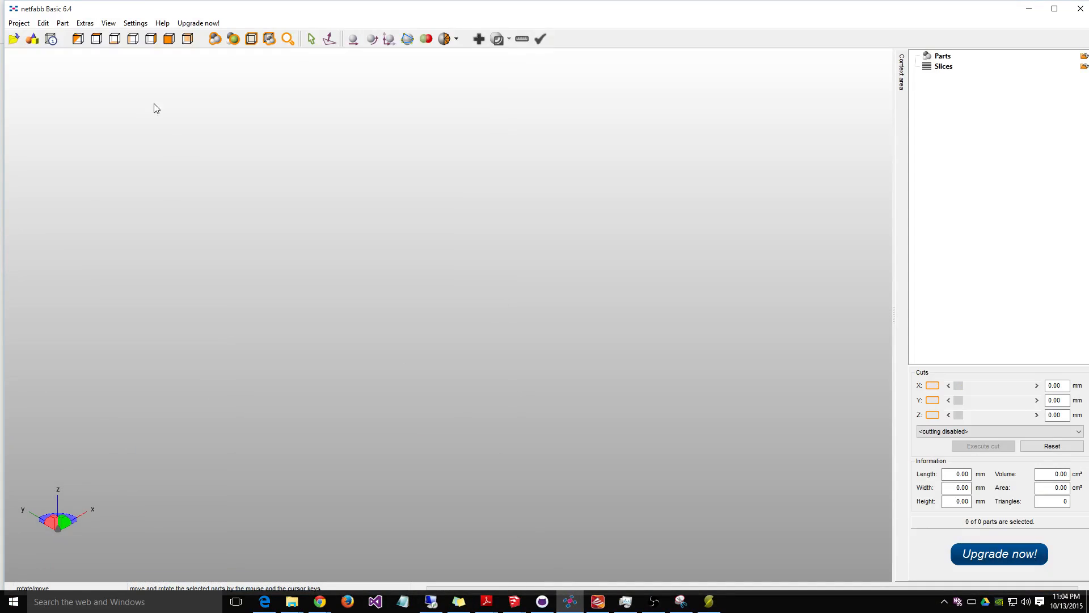
pyautogui.click(19, 23)
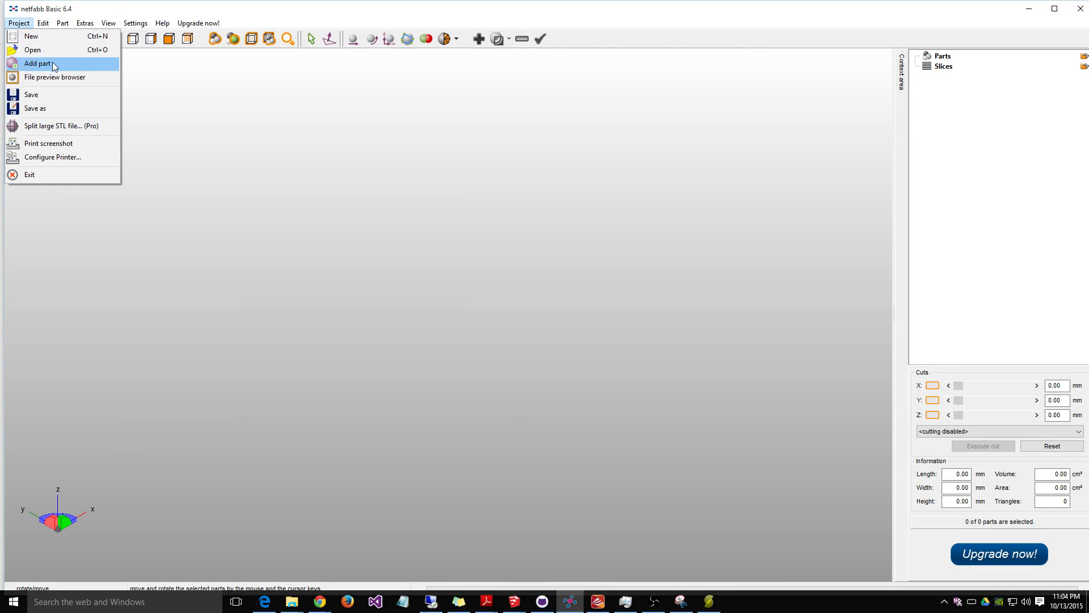
pyautogui.click(53, 63)
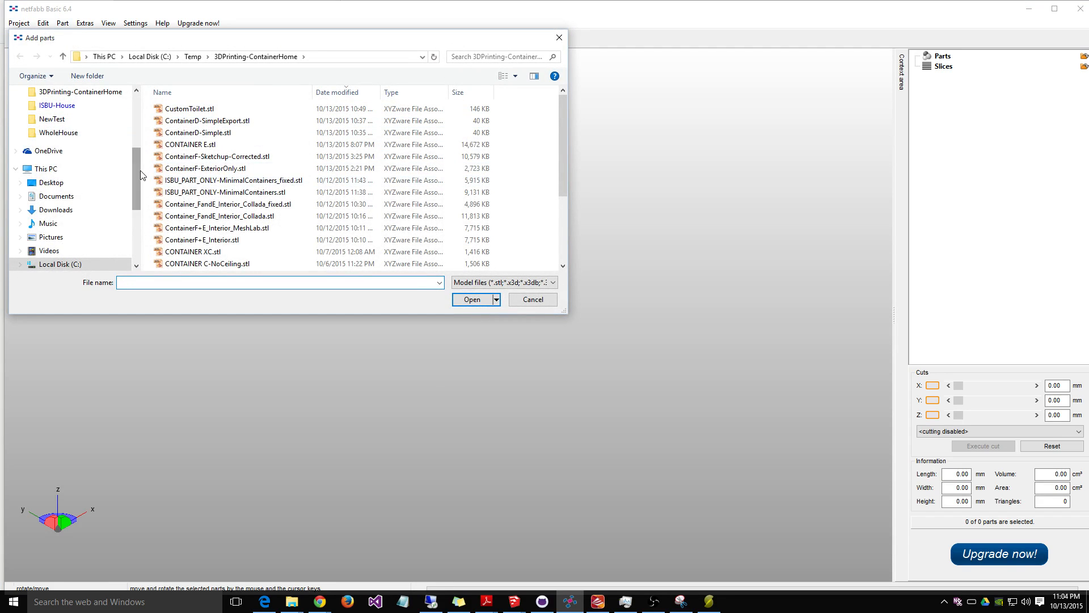
pyautogui.scroll(4, 136, 171)
pyautogui.click(55, 123)
pyautogui.click(203, 109)
pyautogui.click(452, 300)
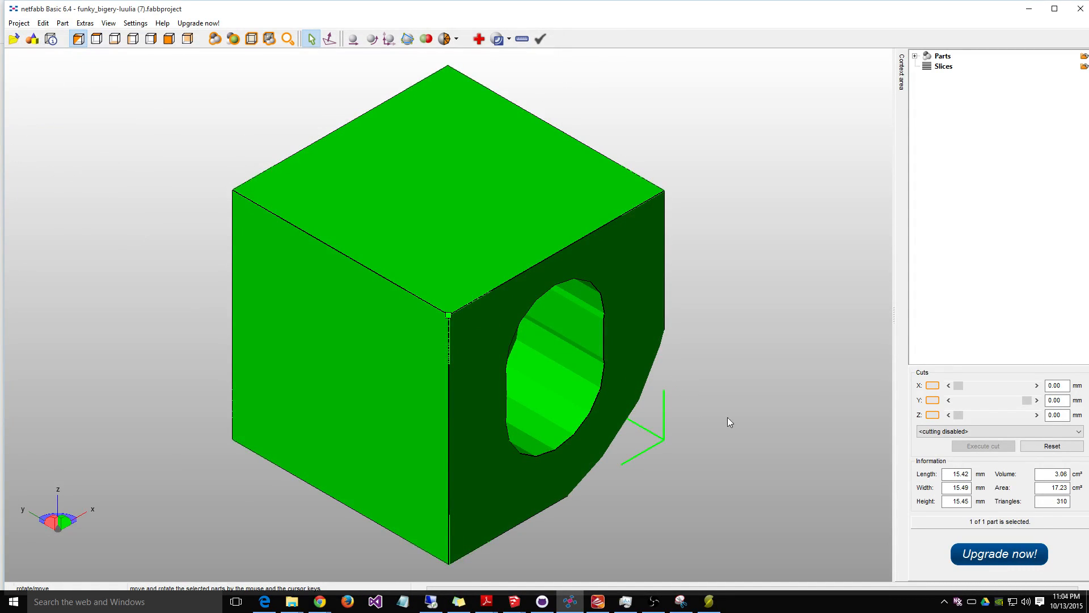
# Step: Inspect the part's curved corner and the rounded openings on both adjoining faces
pyautogui.moveTo(721, 440); pyautogui.dragTo(670, 441, button='right')
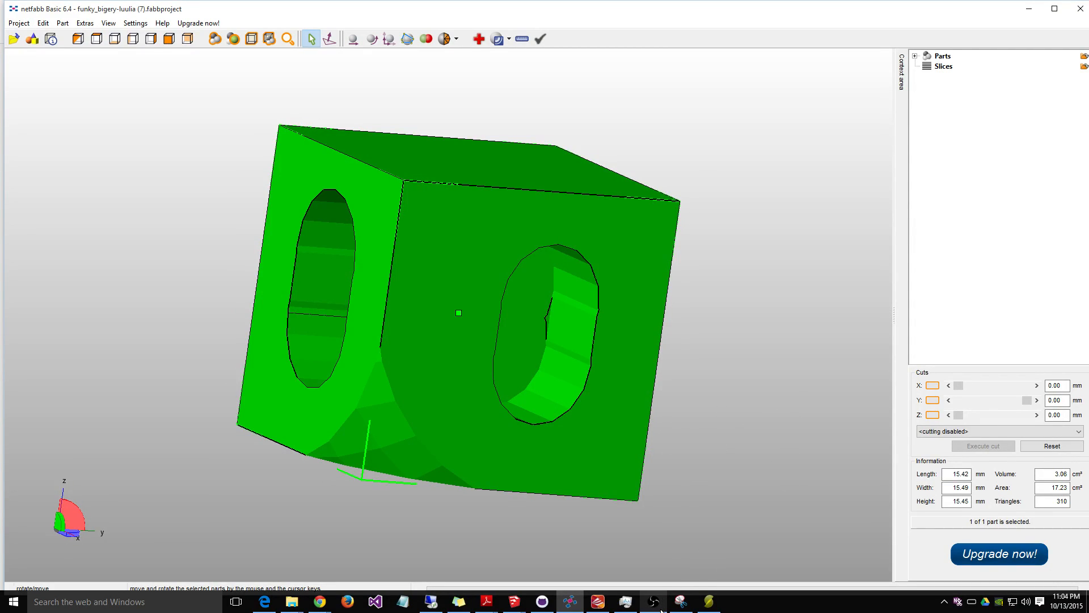
pyautogui.moveTo(658, 607)
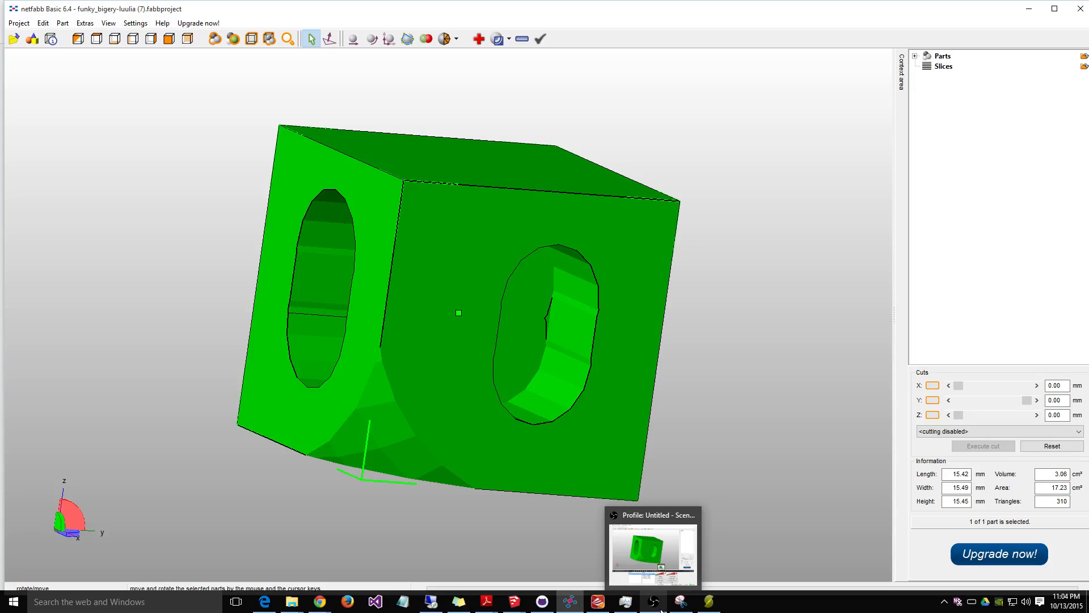
pyautogui.click(660, 607)
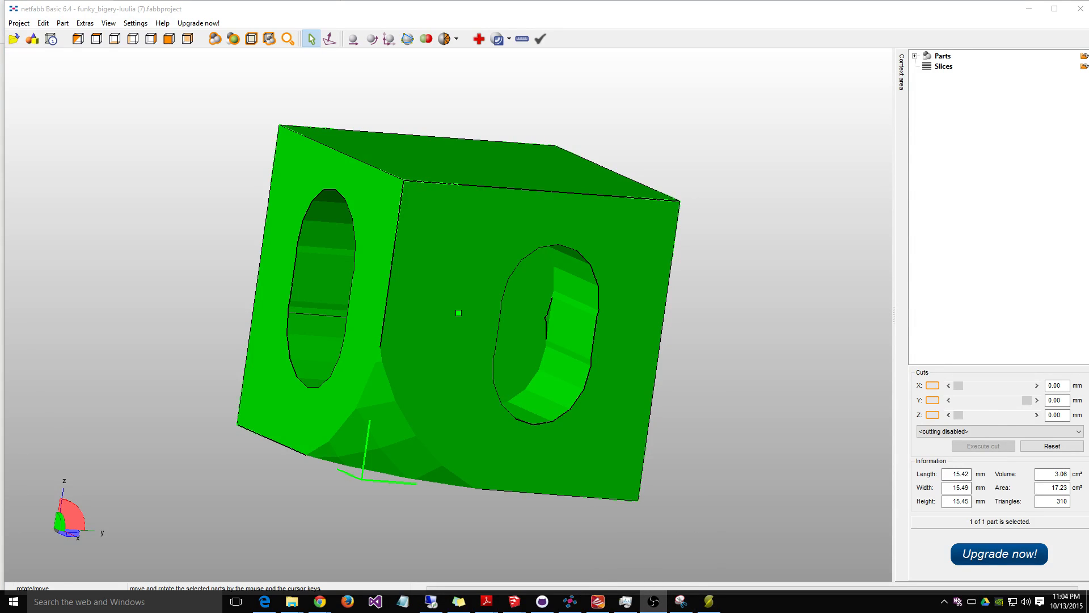